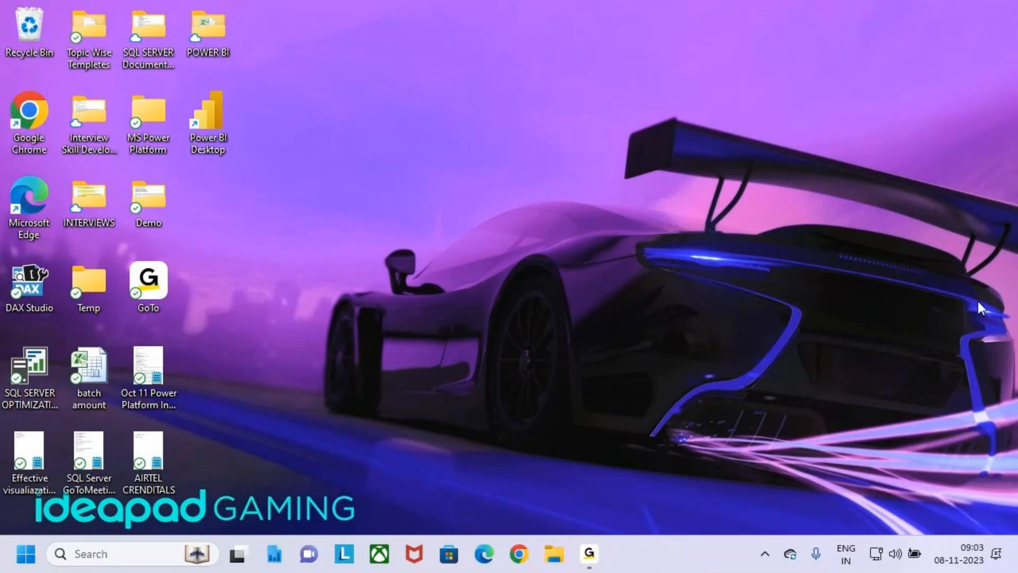
Open Form Design from Desktop > MS Power Platform > Power Apps > 4.Class Notes > BATCH 9 AM
key(super+e)
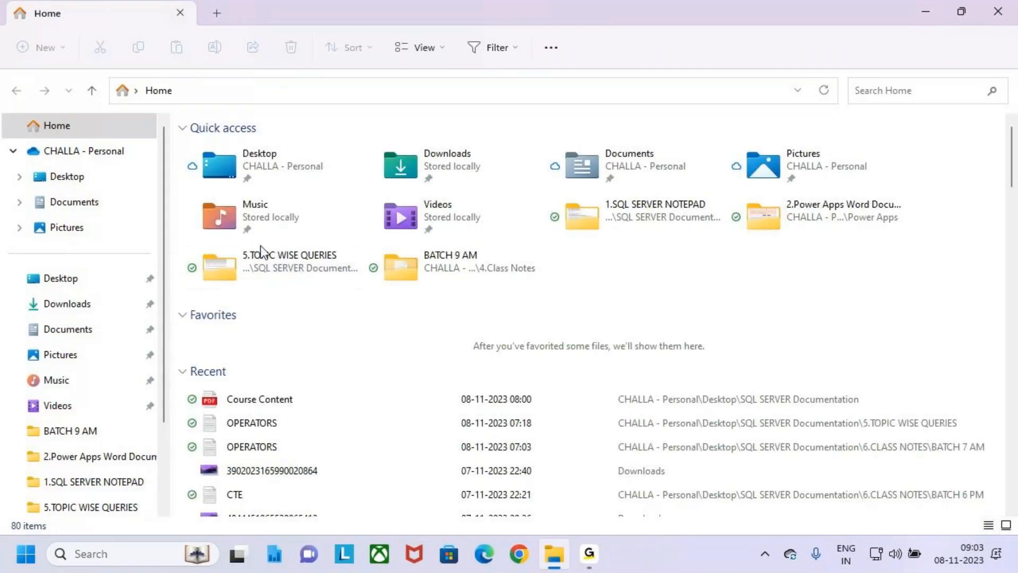
scroll(260, 252, down, 2)
scroll(267, 247, up, 2)
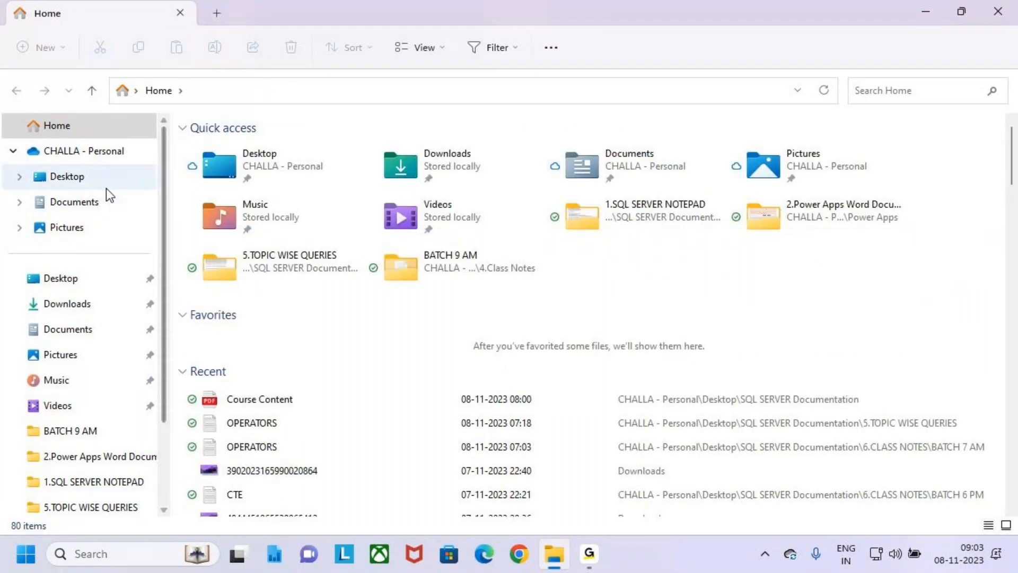
click(106, 187)
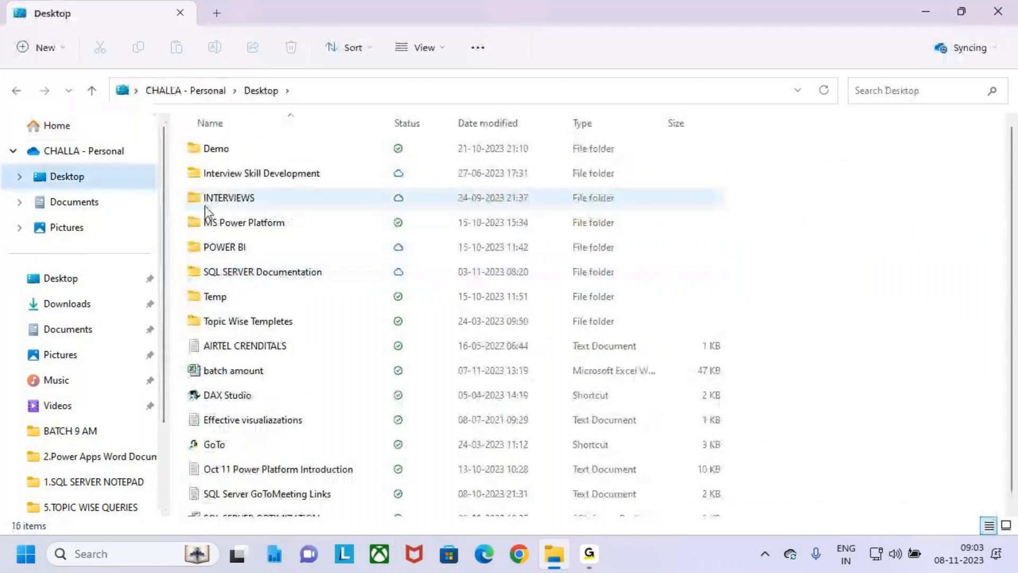
double_click(198, 219)
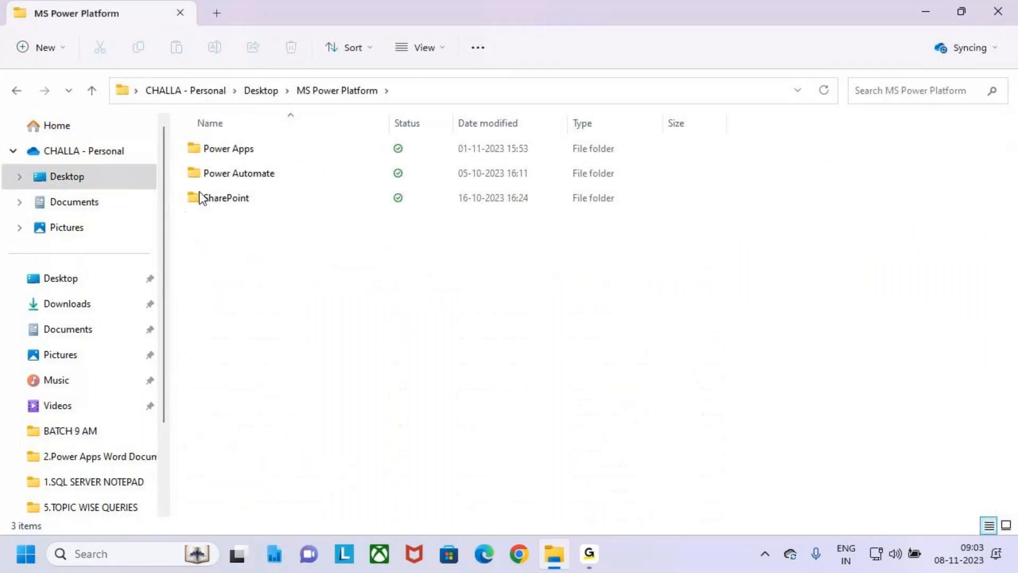
double_click(193, 148)
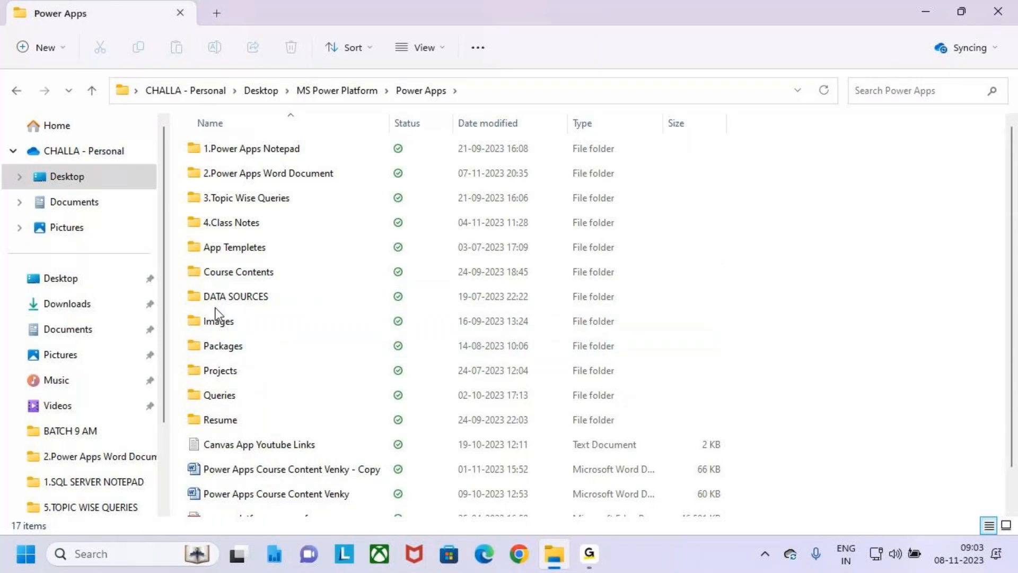
click(201, 201)
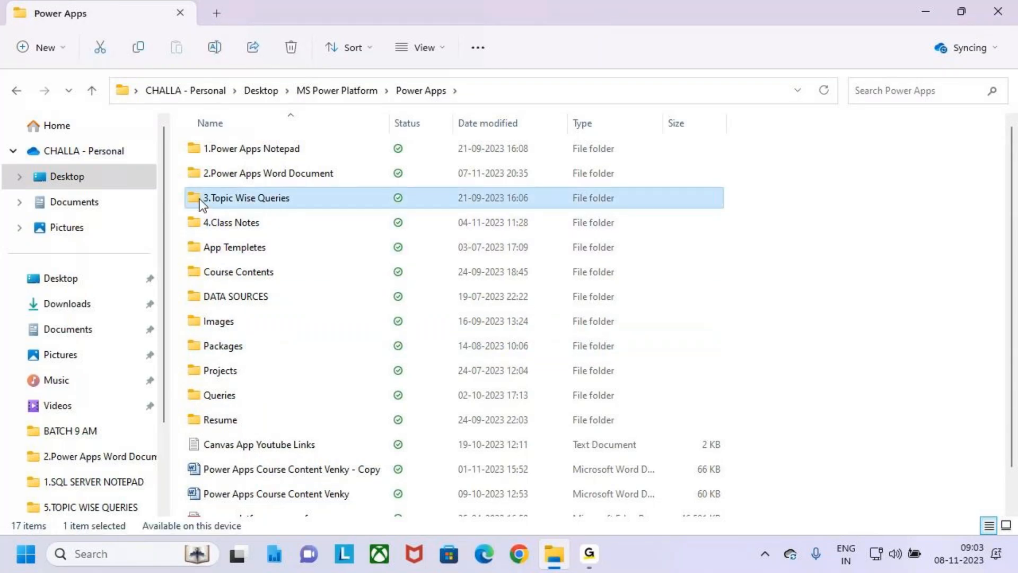
click(202, 221)
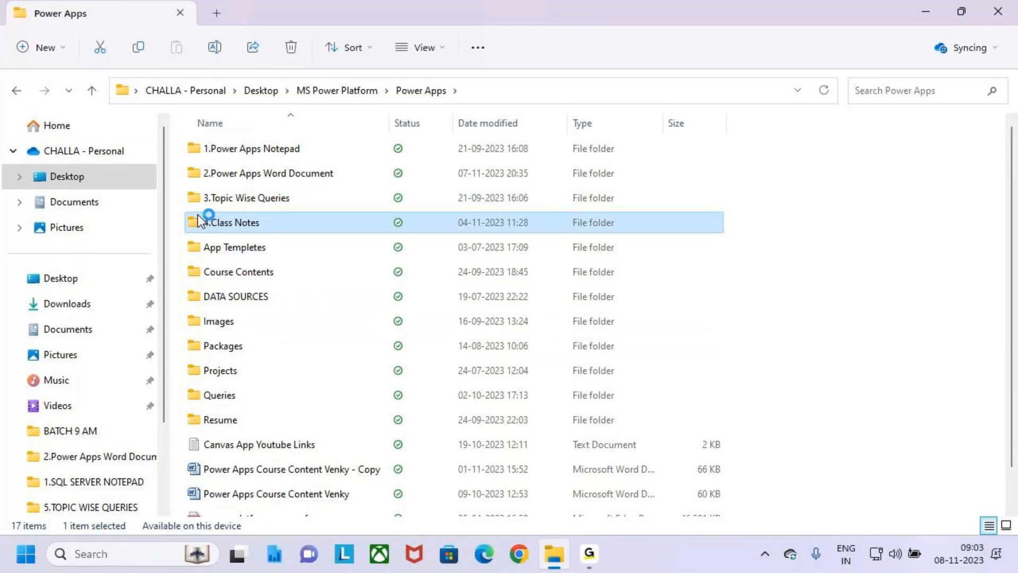
double_click(253, 174)
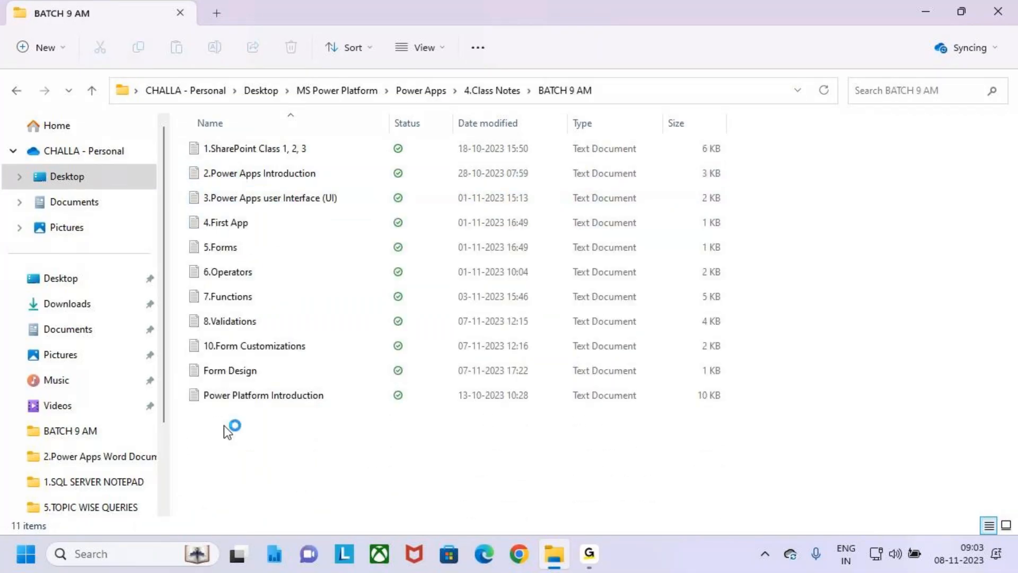
double_click(266, 363)
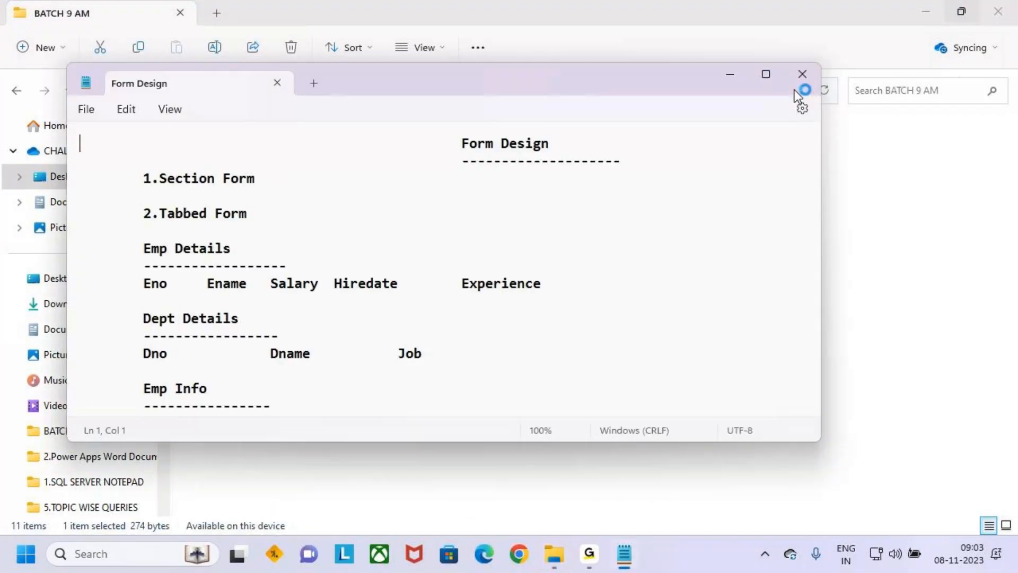
Maximize Notepad and set the font family to Trebuchet MS
click(765, 73)
click(57, 38)
click(125, 386)
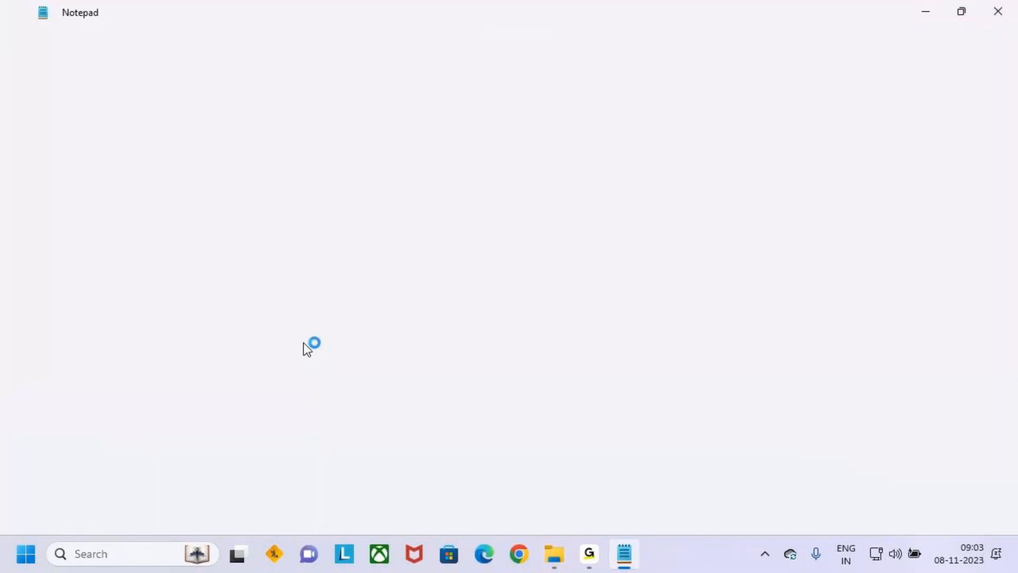
click(658, 224)
text(Trebuchet MS)
key(Return)
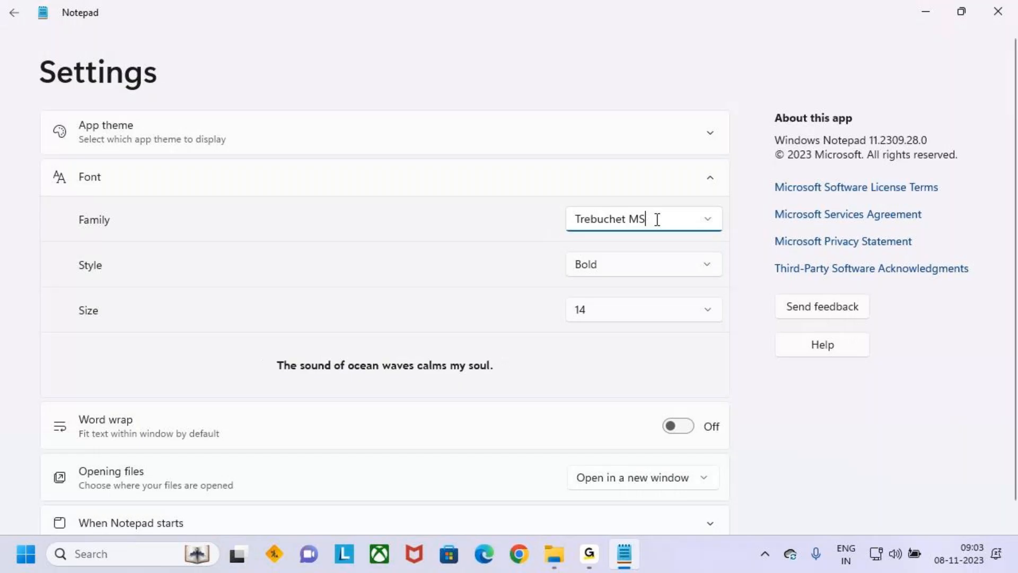
click(12, 8)
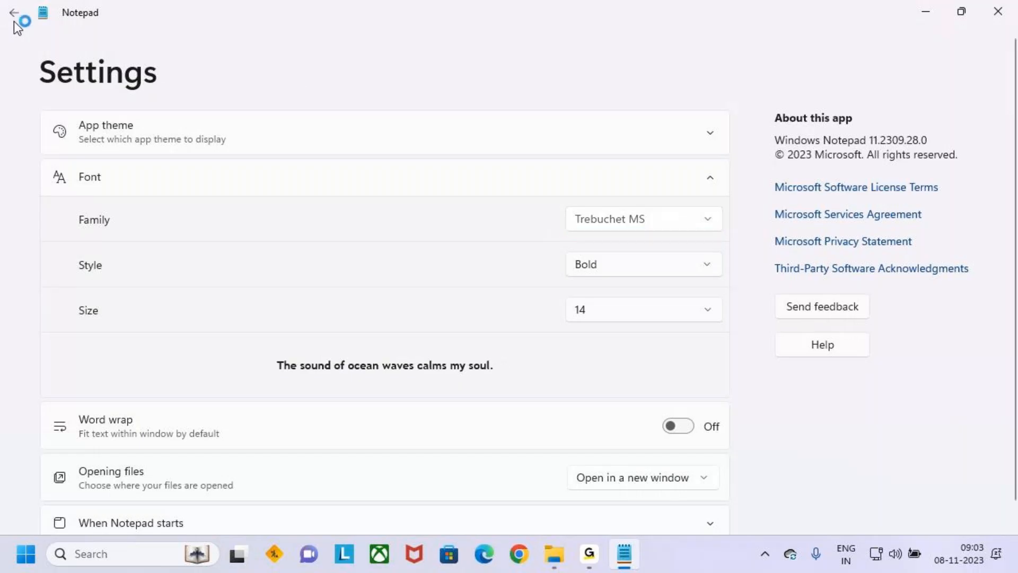
Highlight the Form Design heading and the 1.Section Form line while reviewing
drag(240, 77, 343, 74)
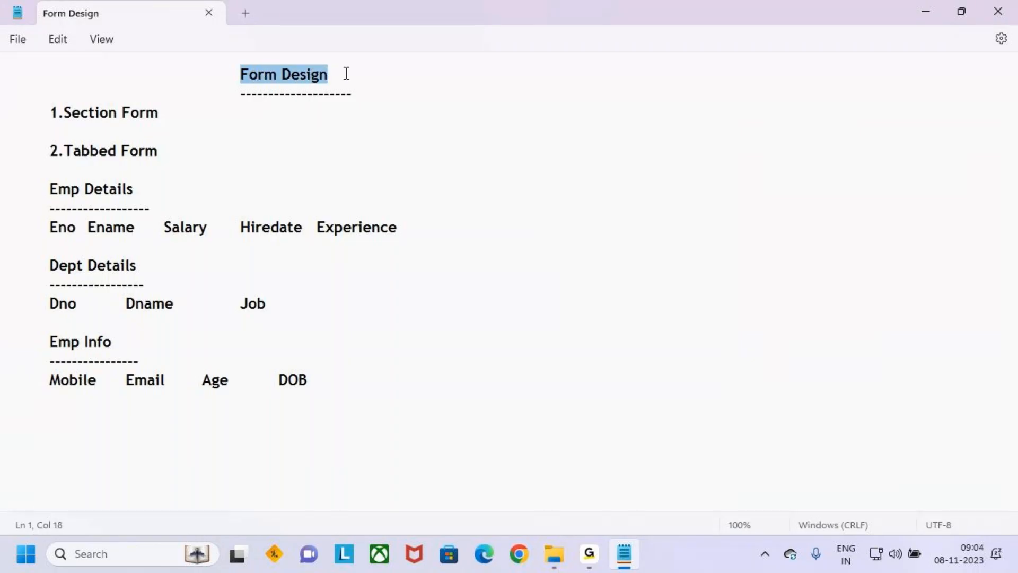
drag(418, 98, 191, 75)
click(273, 108)
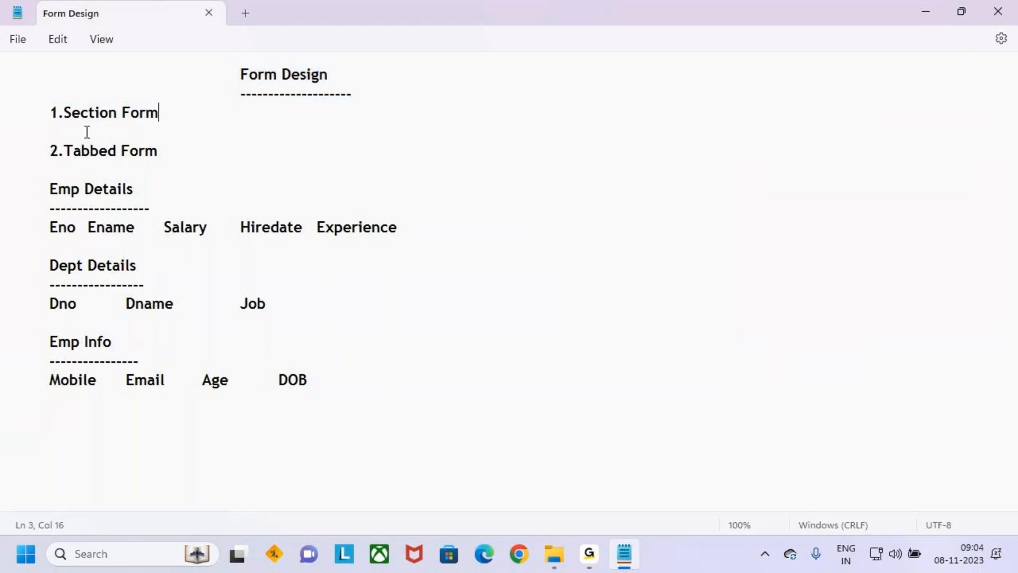
drag(50, 113, 169, 116)
click(187, 118)
drag(49, 113, 152, 124)
Highlight the 2.Tabbed Form line and both form types, then switch to Chrome
drag(50, 151, 166, 154)
click(180, 159)
drag(49, 112, 175, 116)
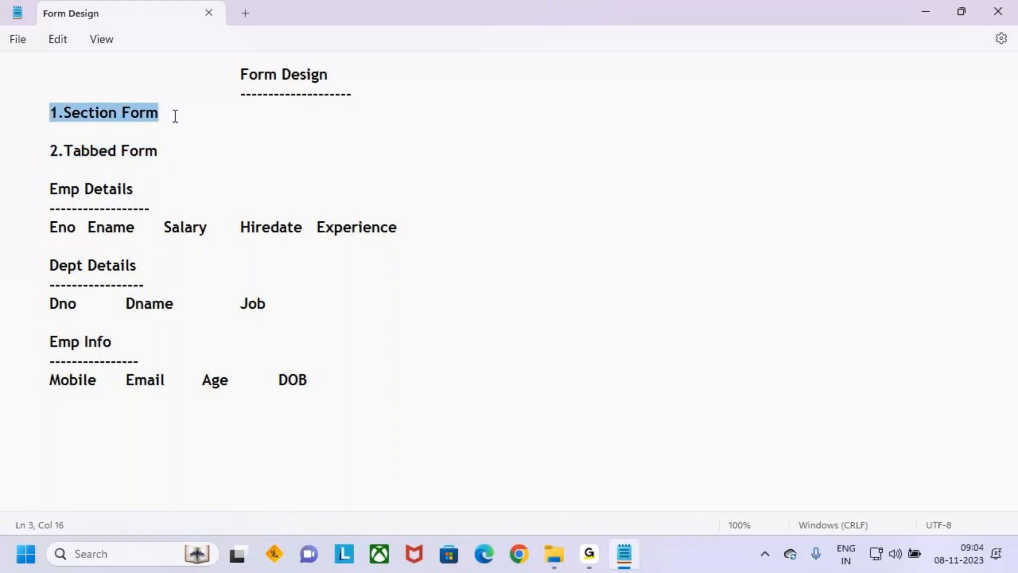
click(171, 139)
click(70, 159)
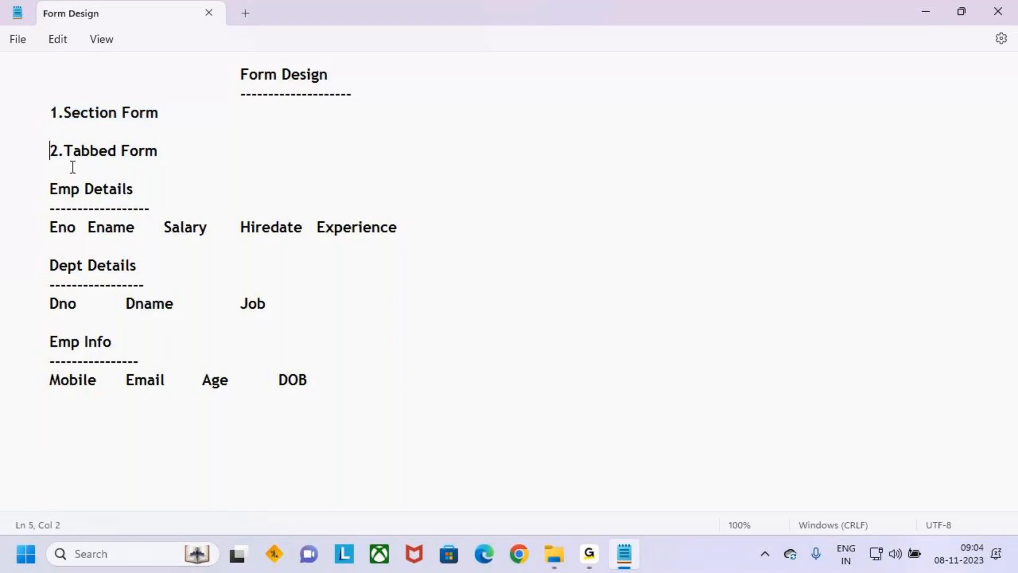
drag(49, 153, 159, 148)
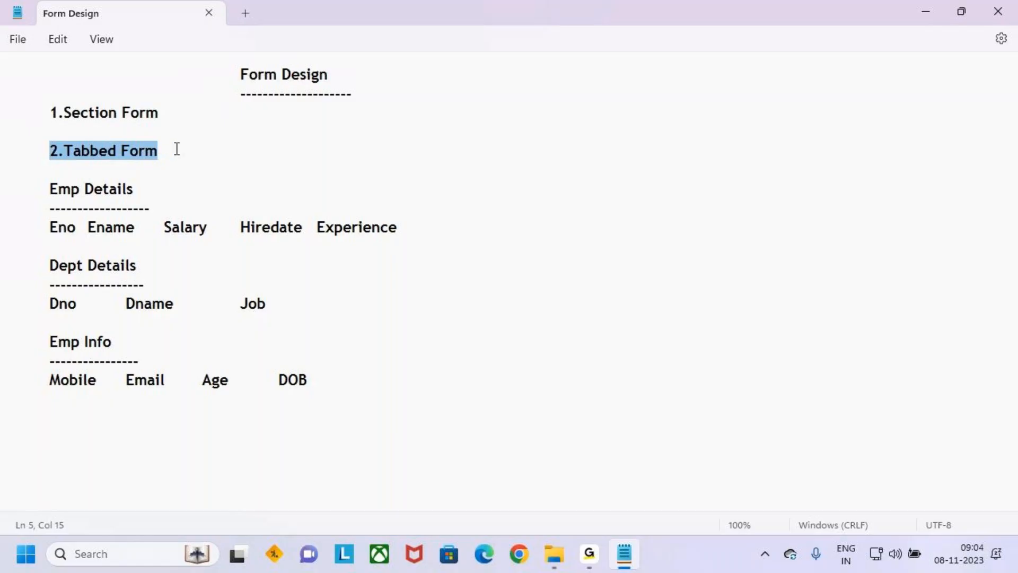
click(221, 166)
click(202, 156)
drag(181, 150, 2, 114)
drag(237, 74, 334, 72)
click(349, 141)
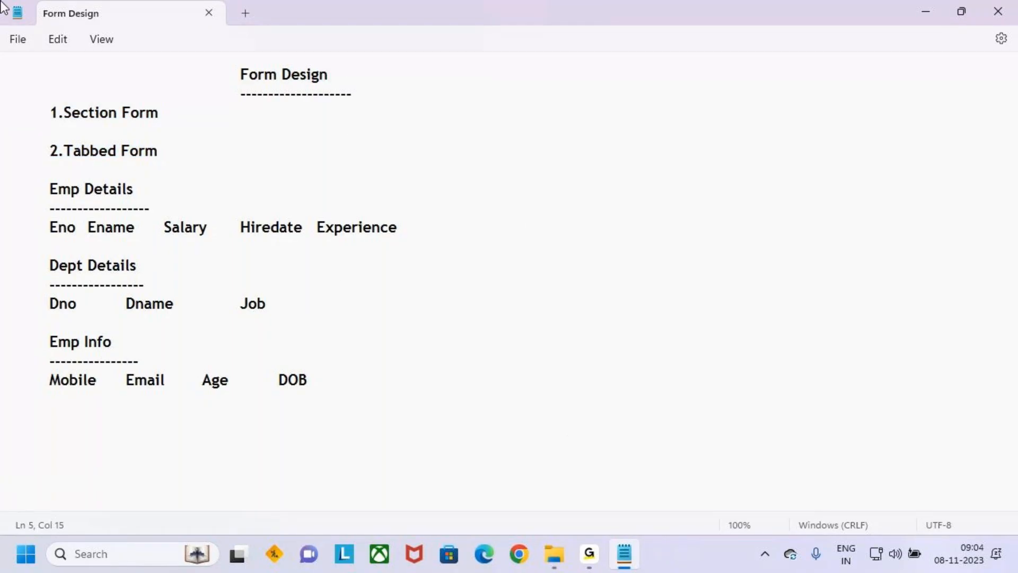
click(525, 555)
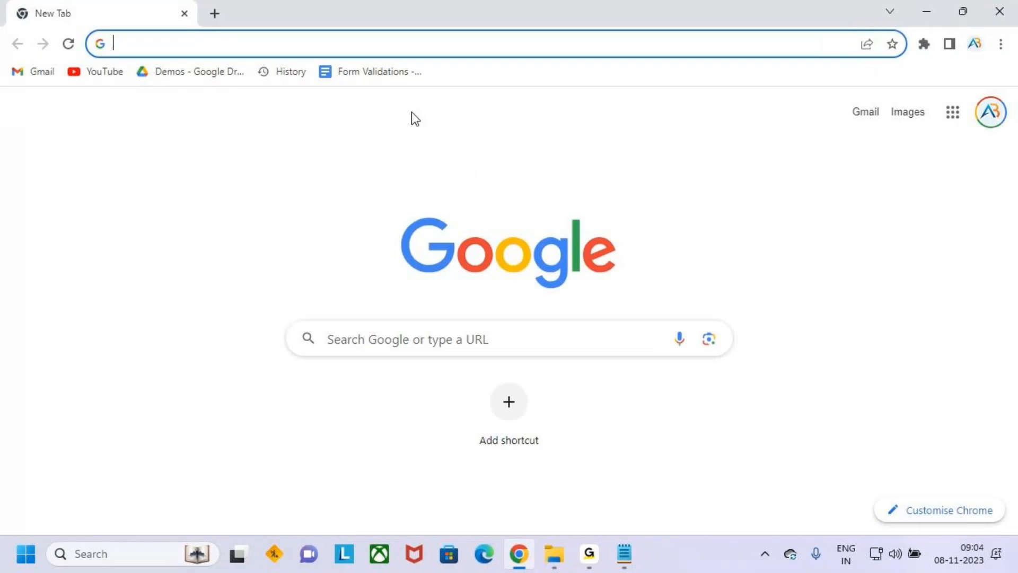
Load make.powerapps.com, go to Apps, and open the Validations app for editing
click(250, 44)
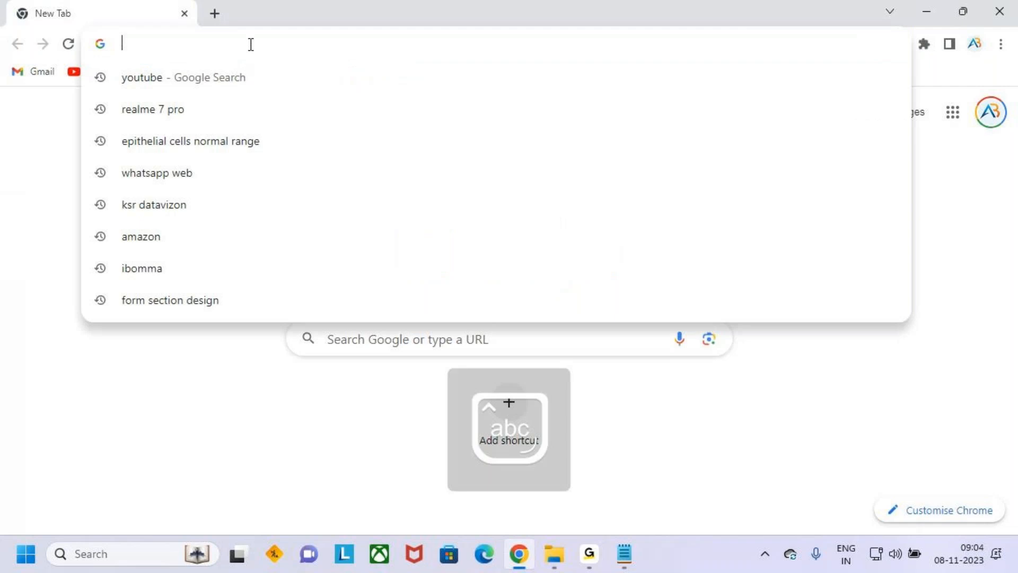
text(make.powerapps.com)
key(Return)
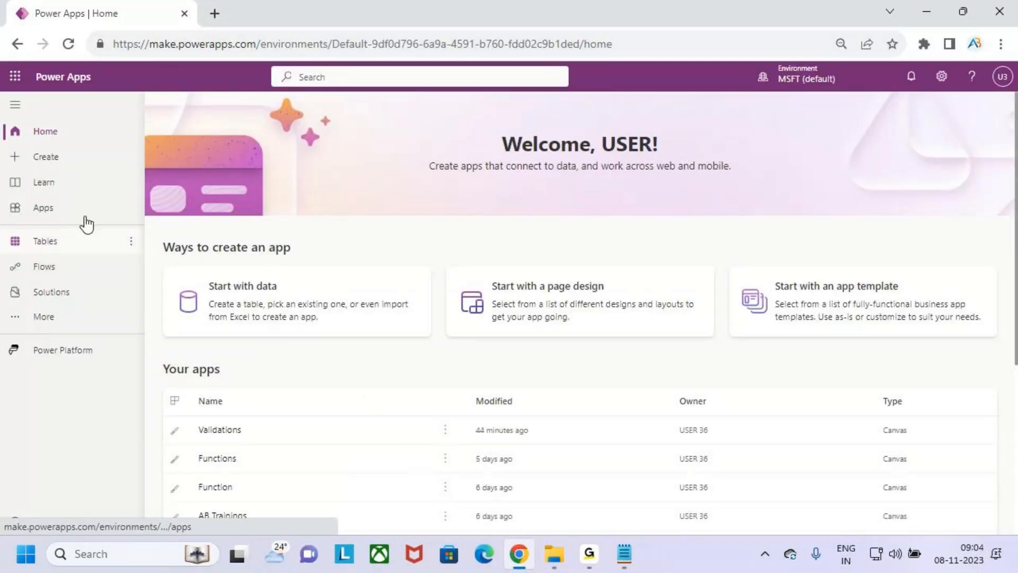
click(64, 215)
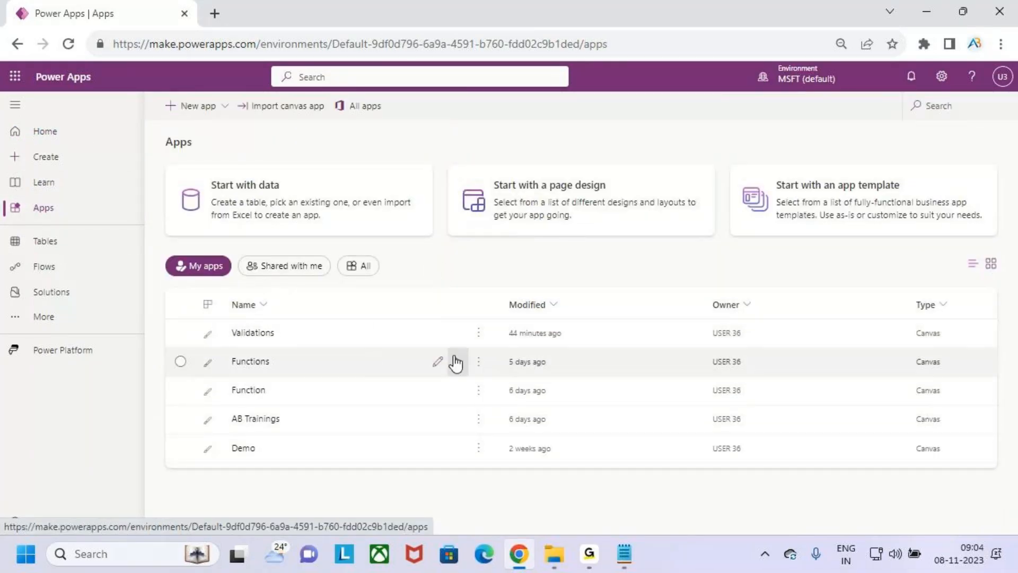
click(438, 333)
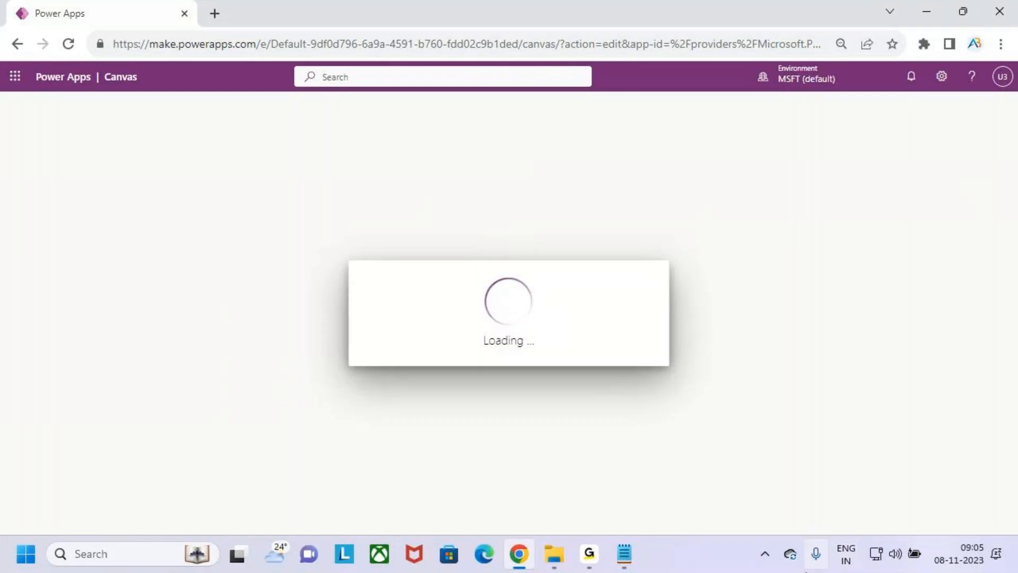
click(597, 555)
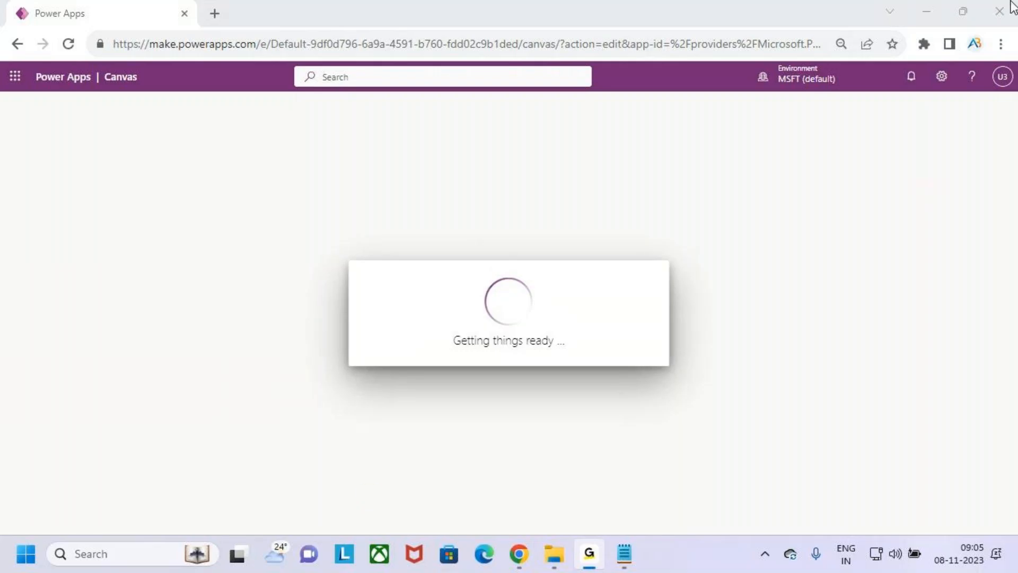
click(618, 412)
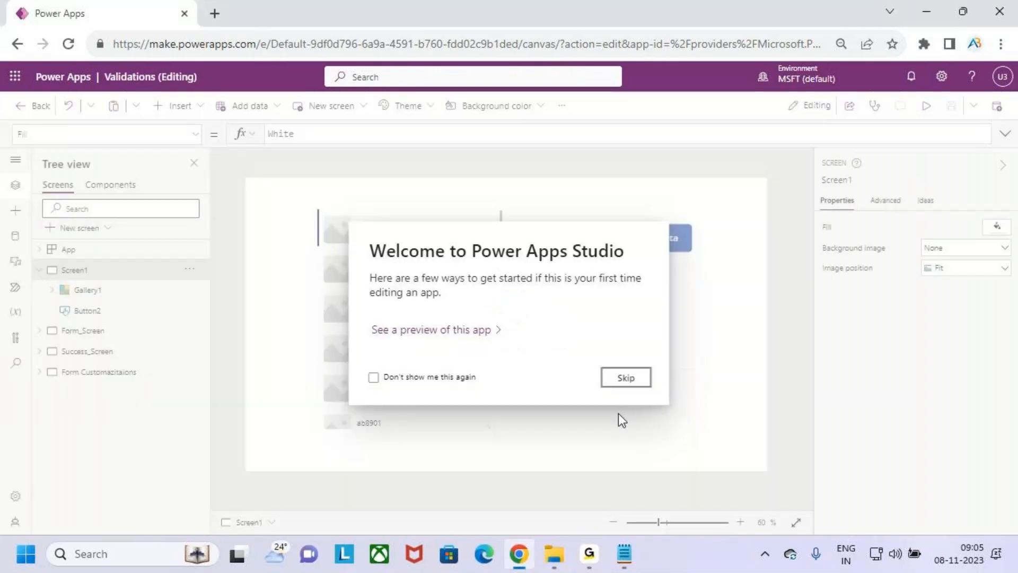
Dismiss the welcome dialog and inspect the Form Customazitaions screen's title label and form
click(642, 379)
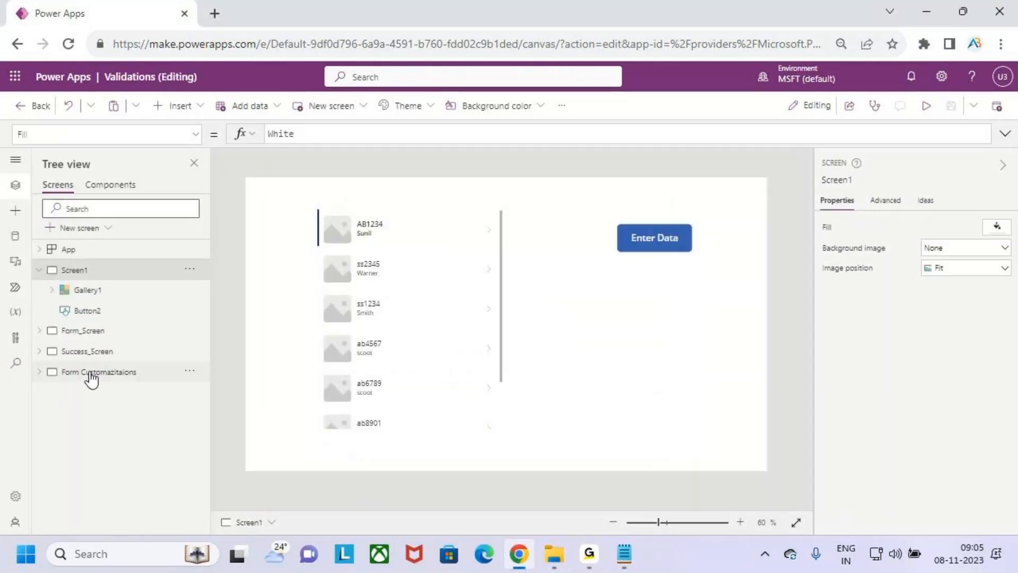
click(122, 373)
click(539, 207)
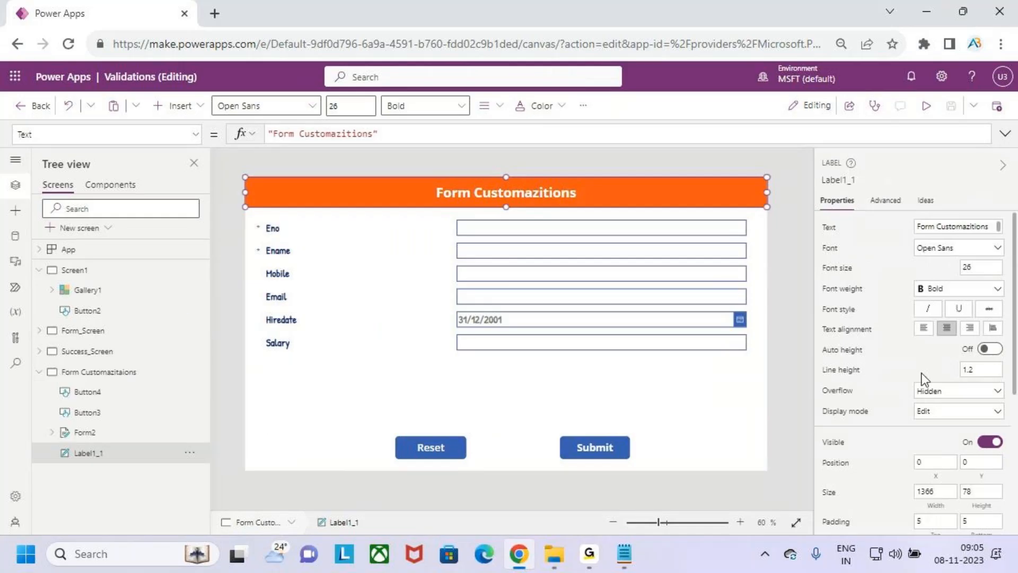
click(514, 367)
click(514, 367)
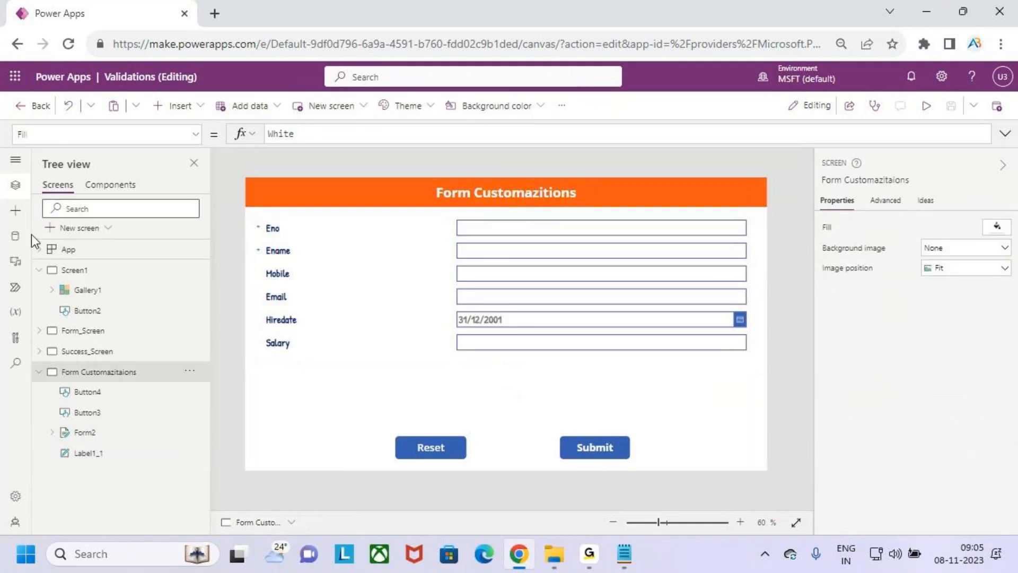
Add a blank screen named Form Design, then bring up Form_Screen
click(89, 229)
click(112, 324)
click(38, 372)
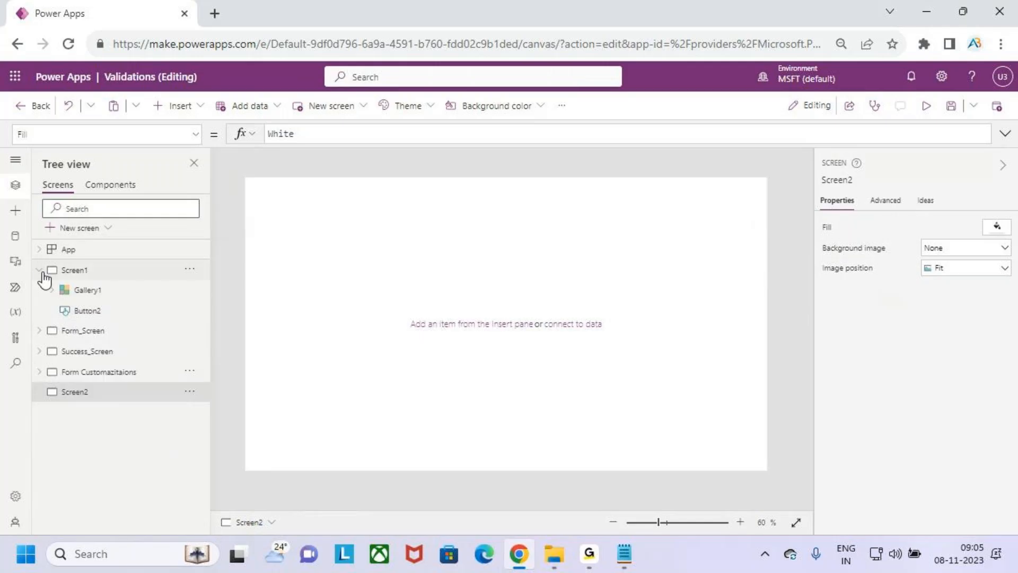
click(40, 271)
click(103, 330)
double_click(129, 355)
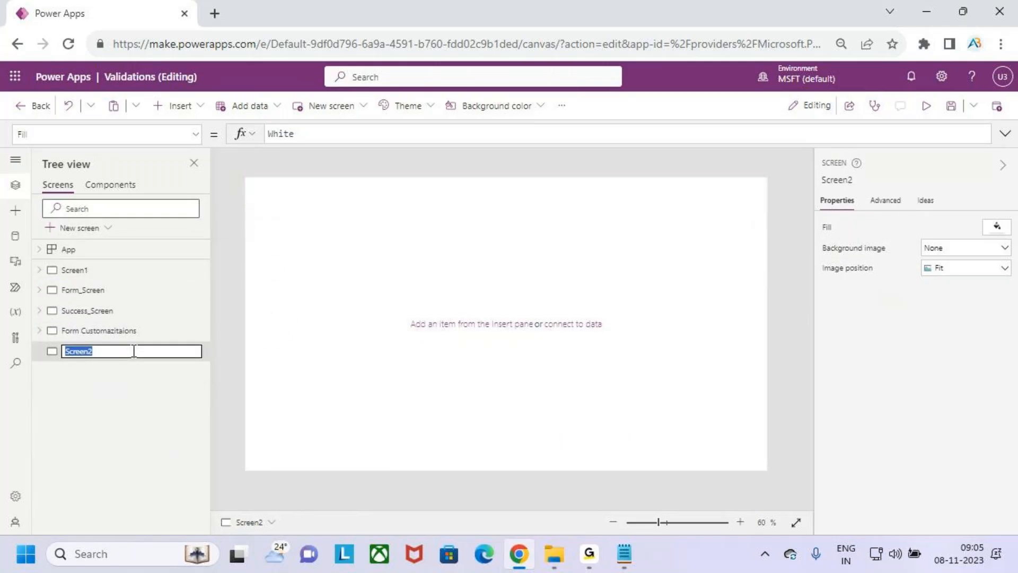
text(Form Design)
click(123, 402)
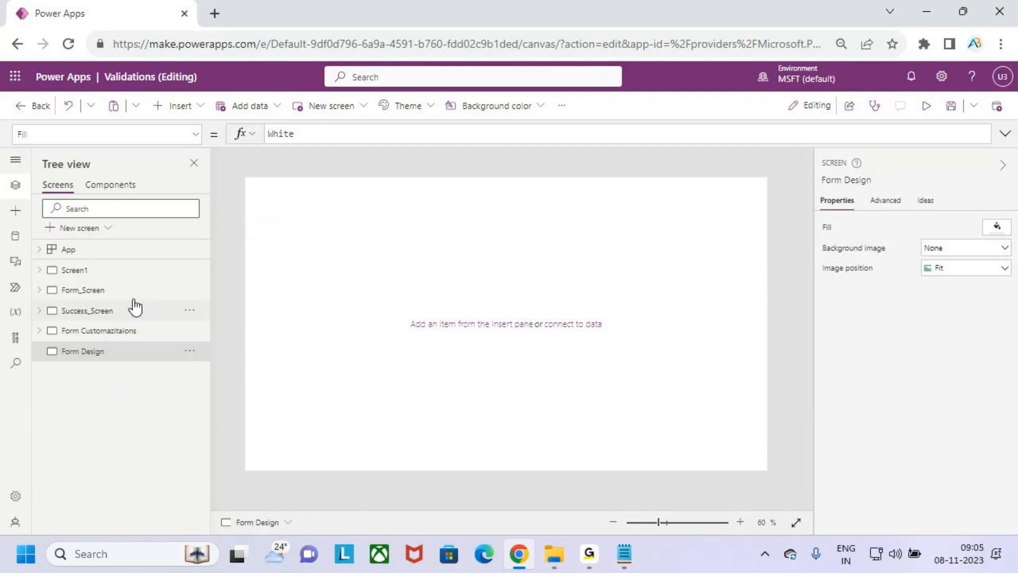
click(106, 291)
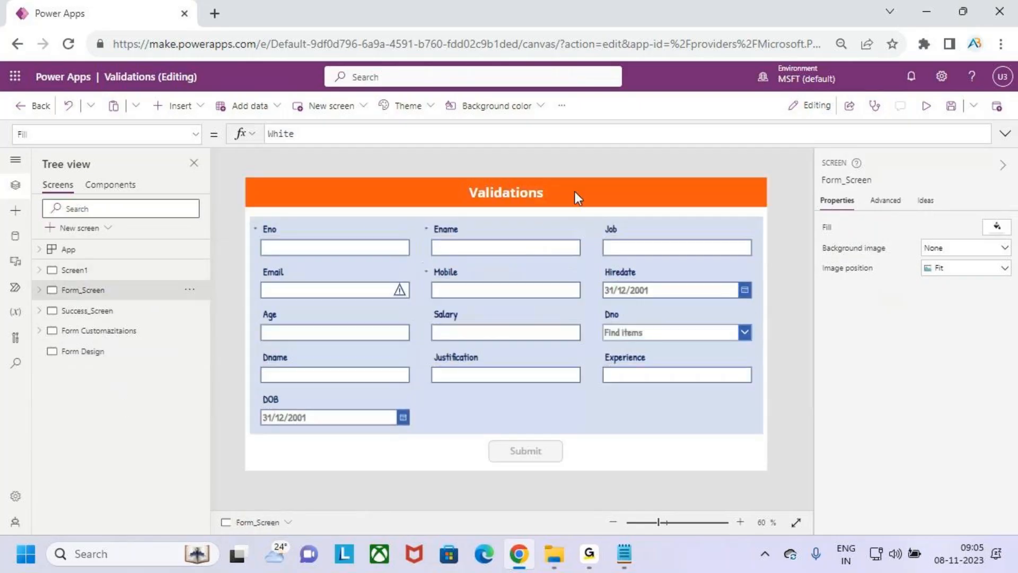
Paste a copy of the orange Validations title label onto the Form Design screen
click(574, 191)
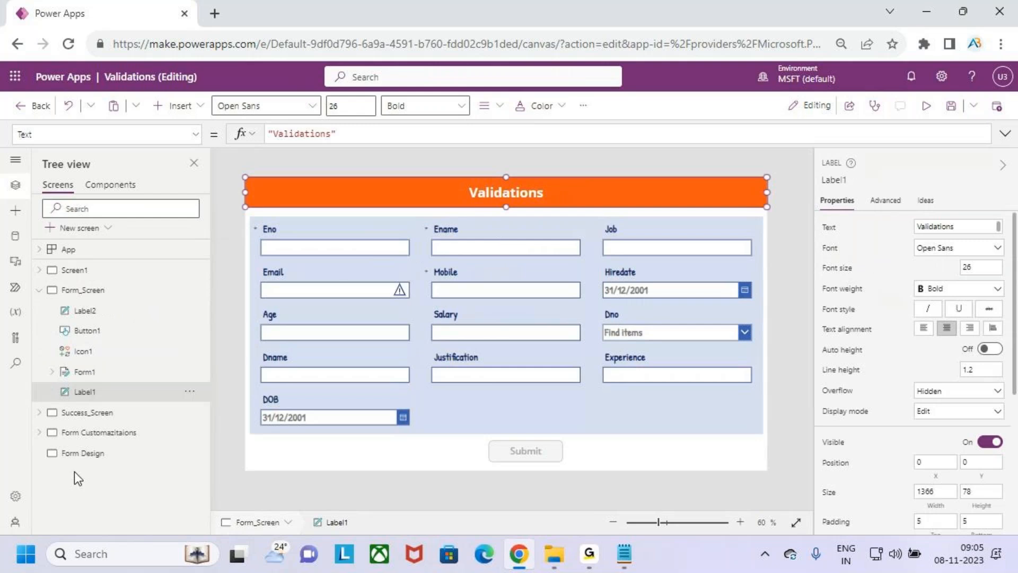
click(85, 454)
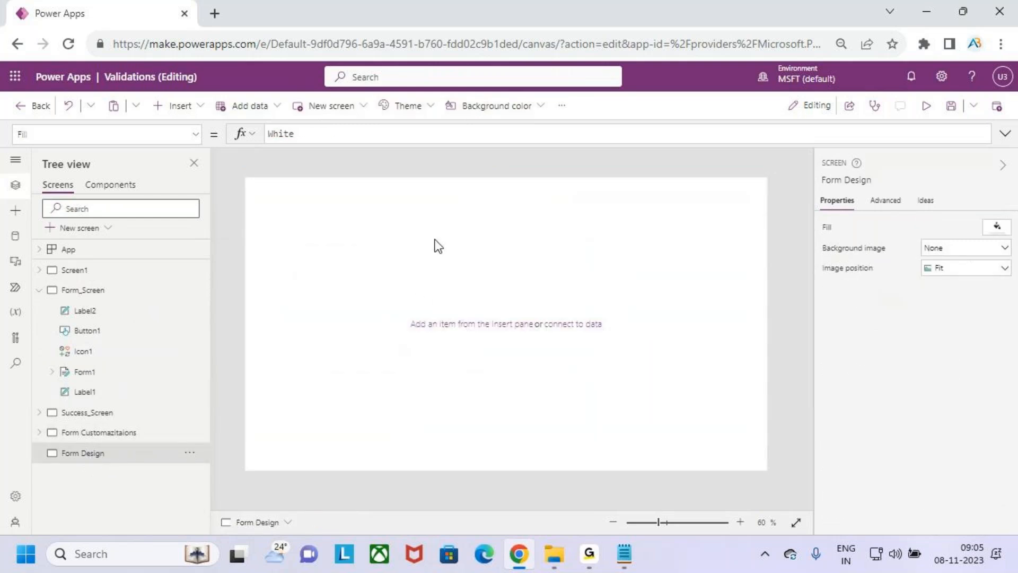
key(ctrl+v)
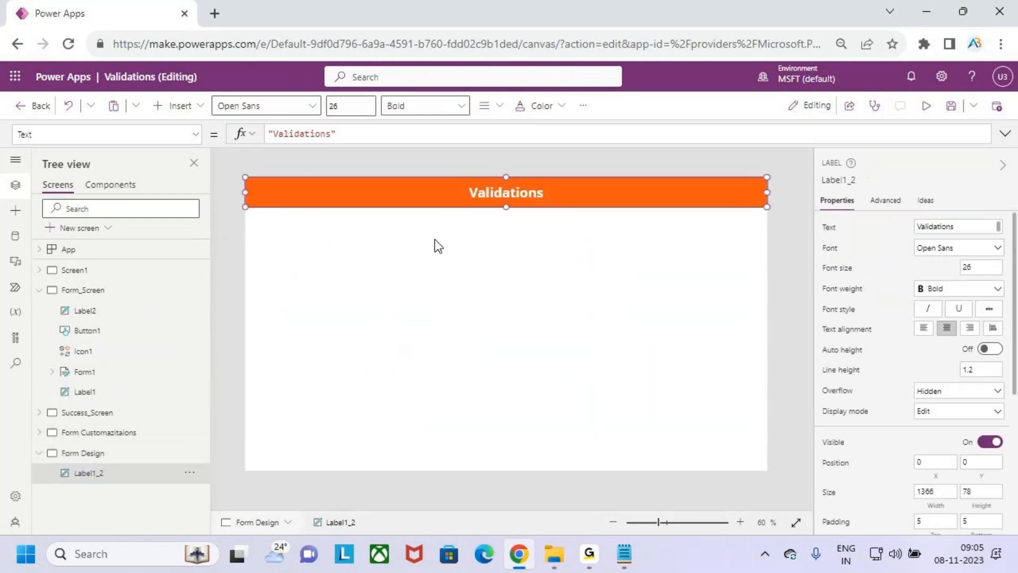
Change the pasted label's Text formula from Validations to "Section Forms"
click(373, 135)
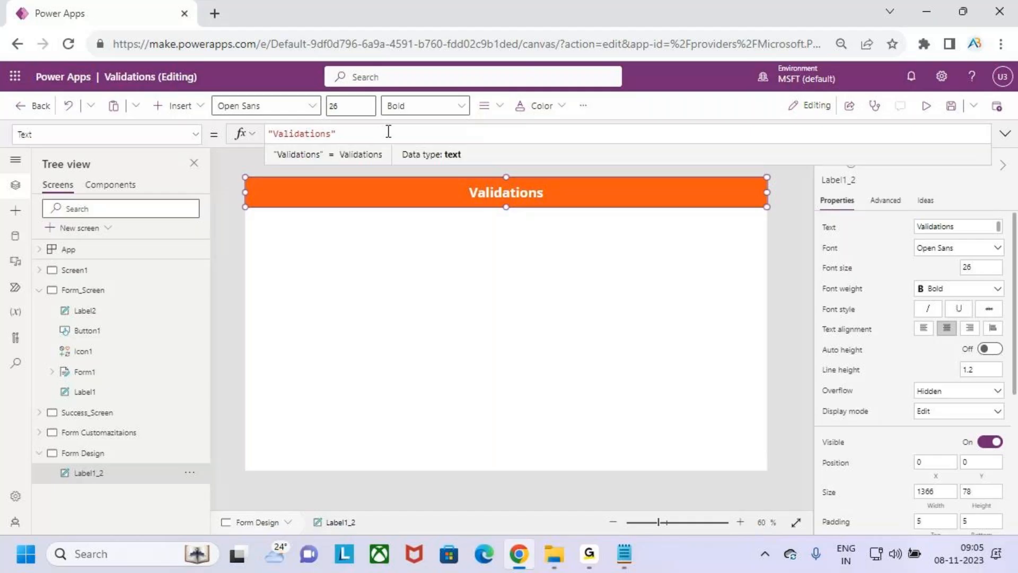
drag(332, 134, 275, 137)
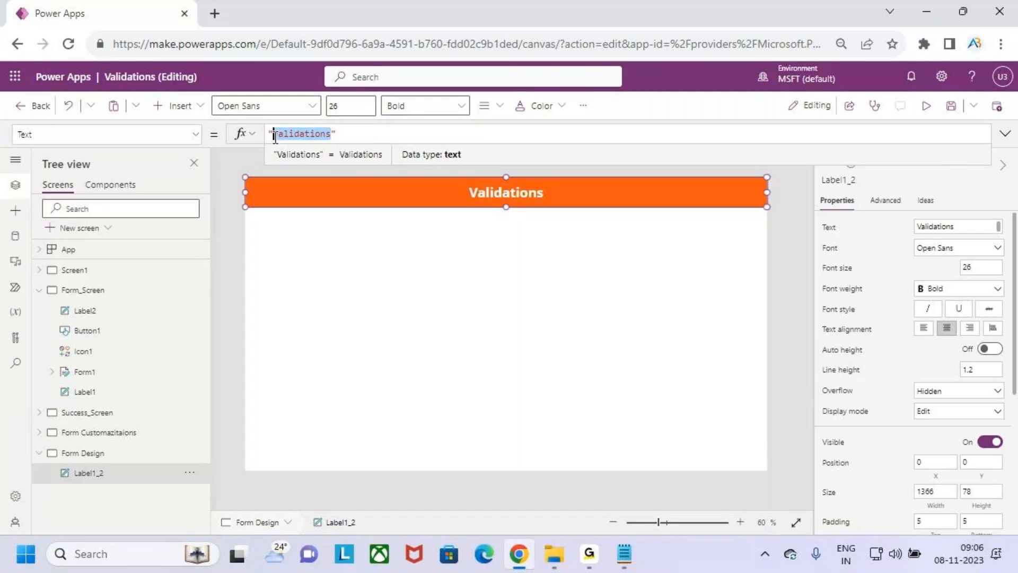
text(Sctioned Formsw)
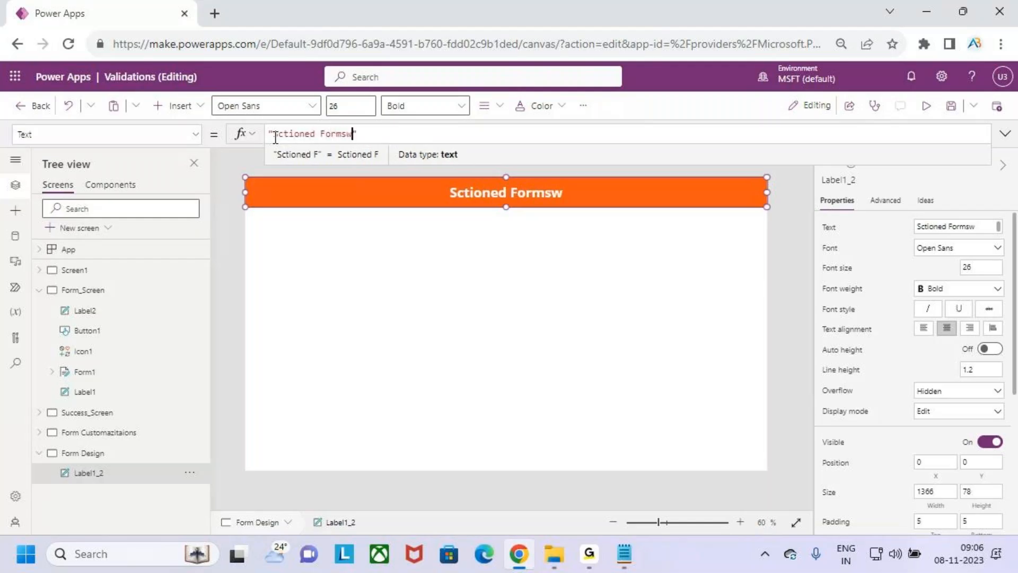
key(BackSpace)
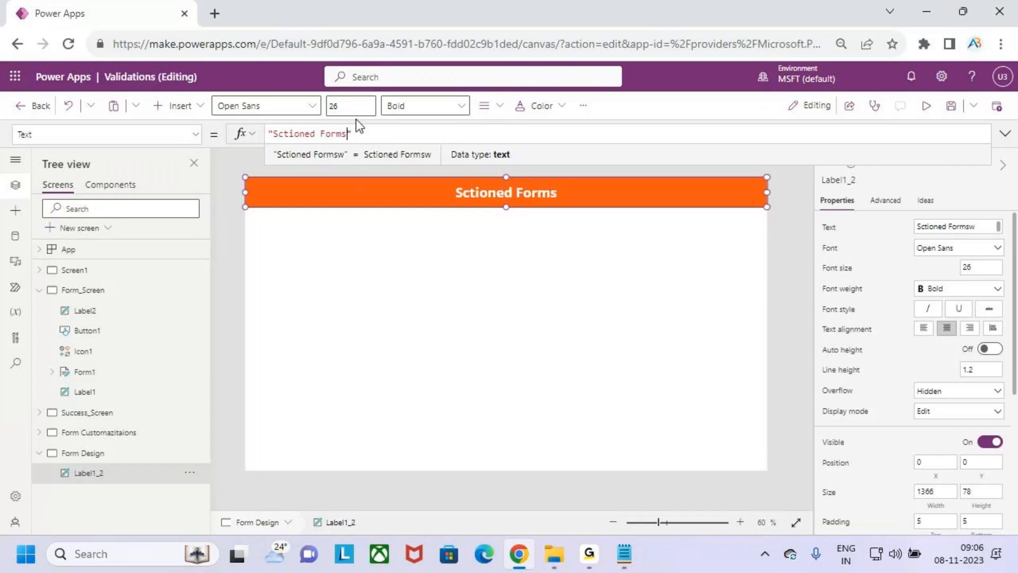
click(315, 135)
key(BackSpace)
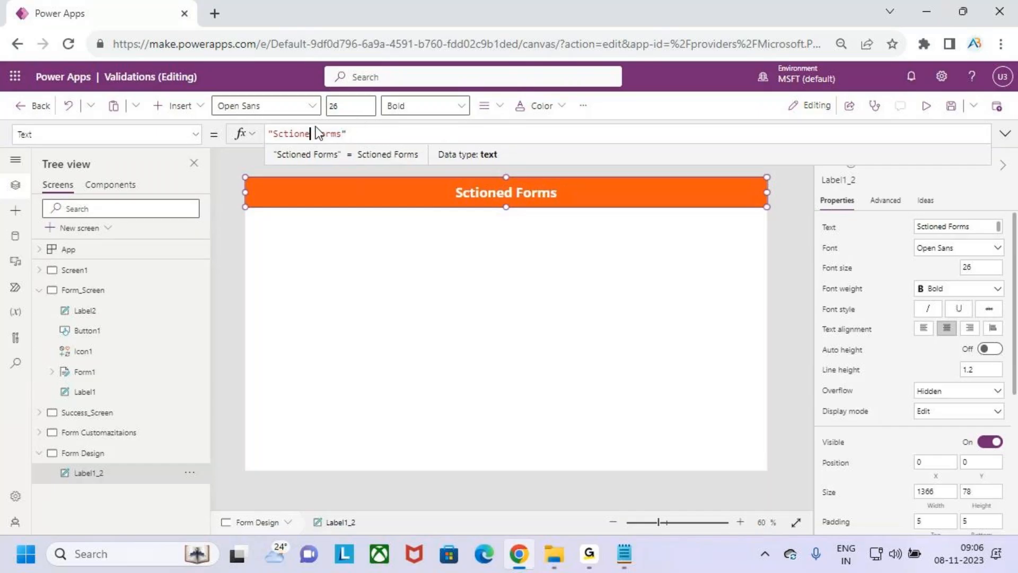
key(BackSpace)
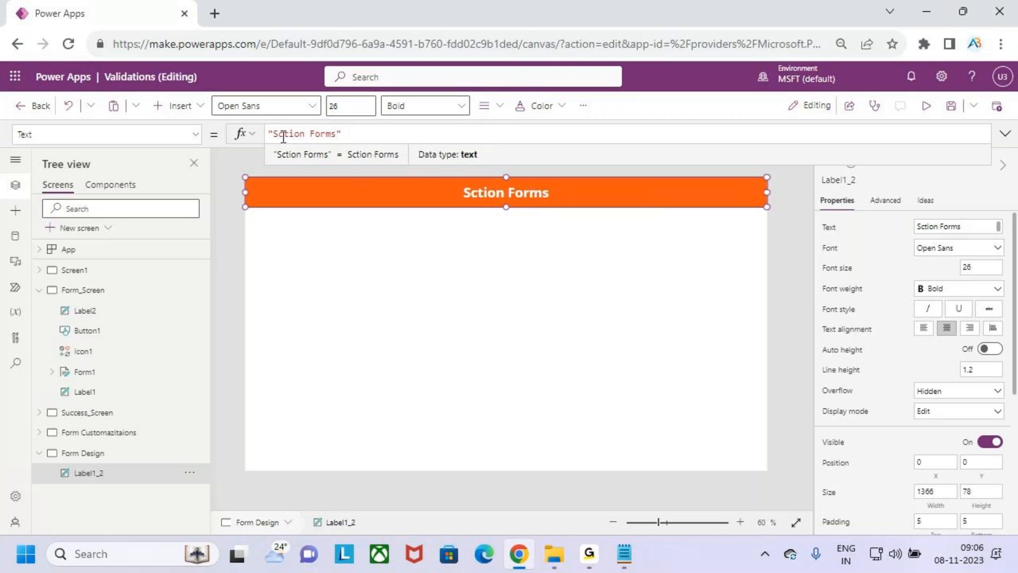
click(281, 134)
text(e)
click(442, 139)
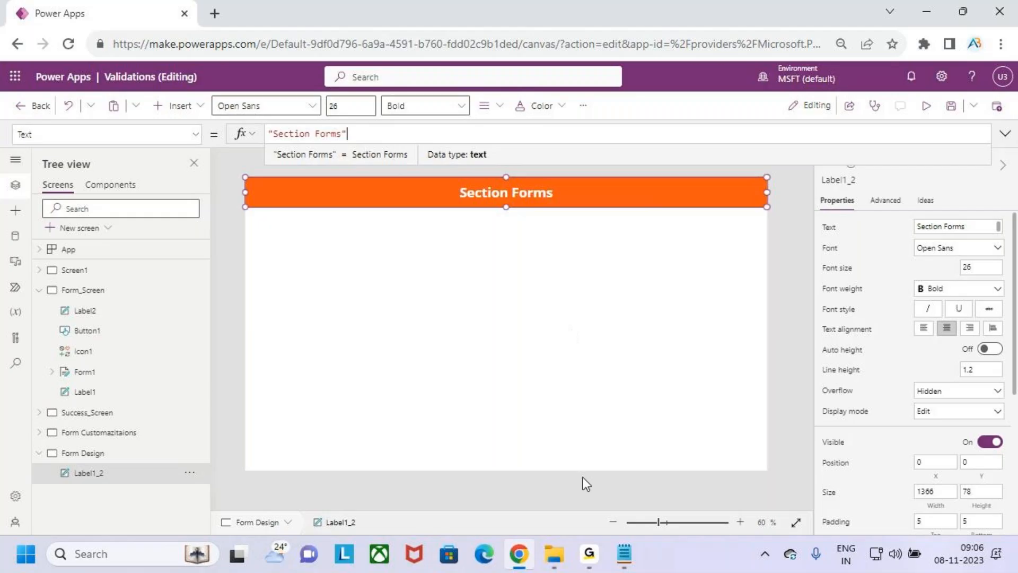
mouse_move(597, 559)
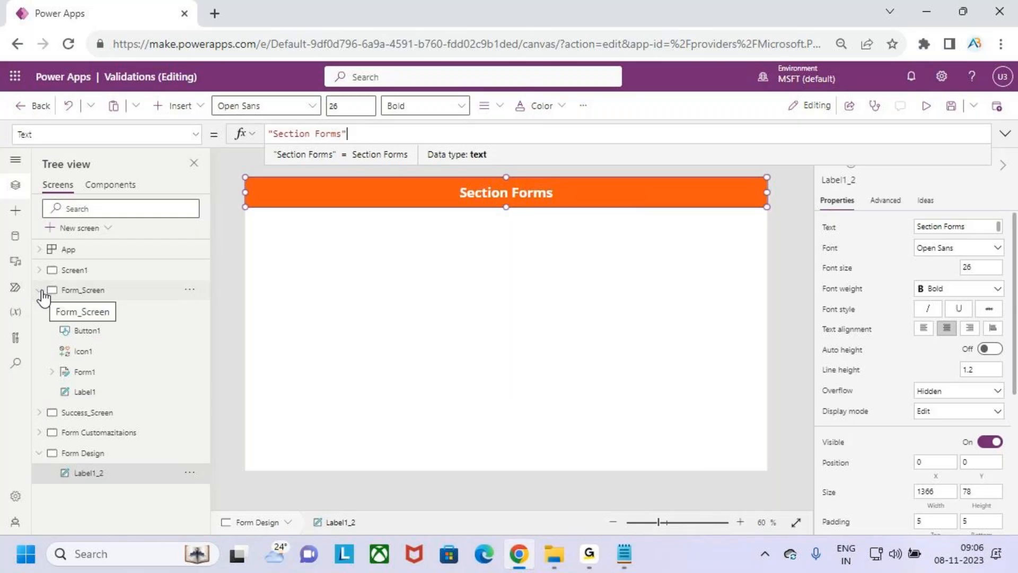
click(40, 291)
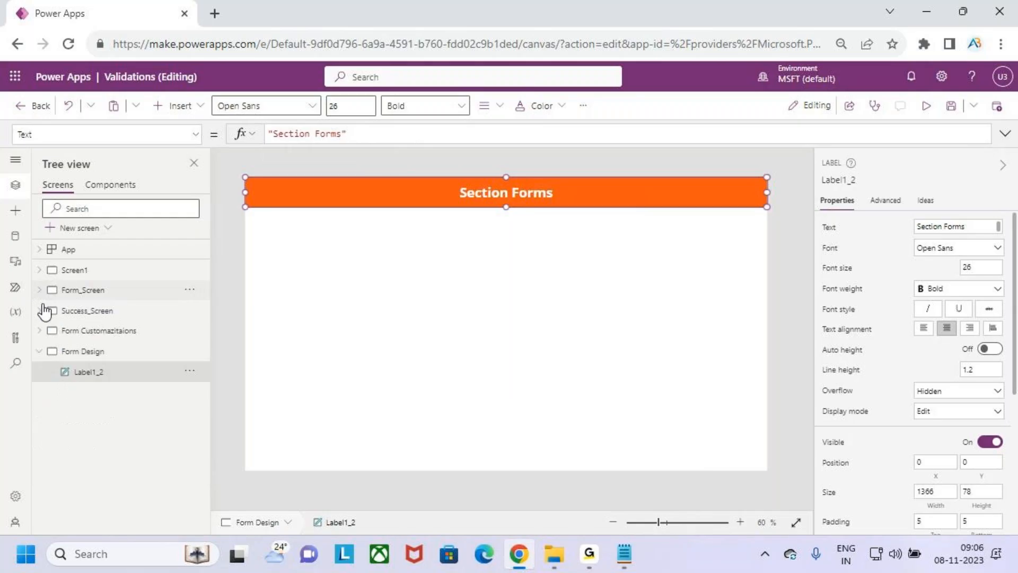
click(87, 298)
click(537, 451)
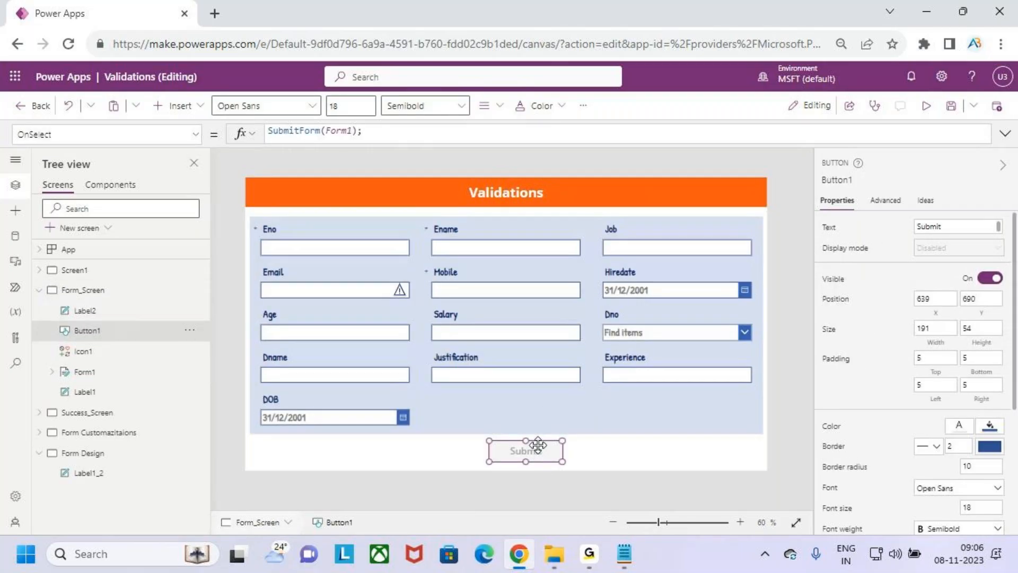
click(660, 408)
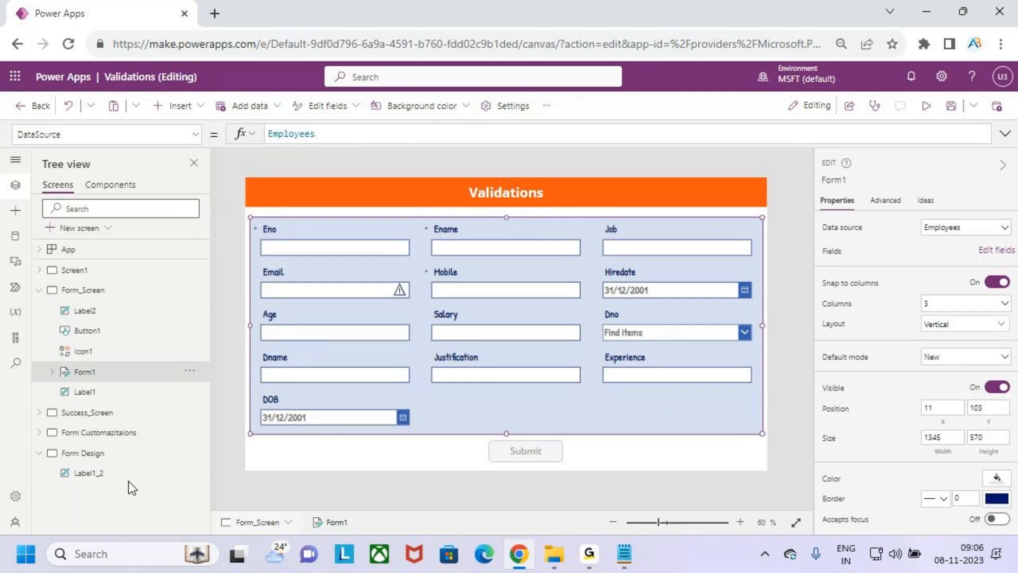
click(39, 290)
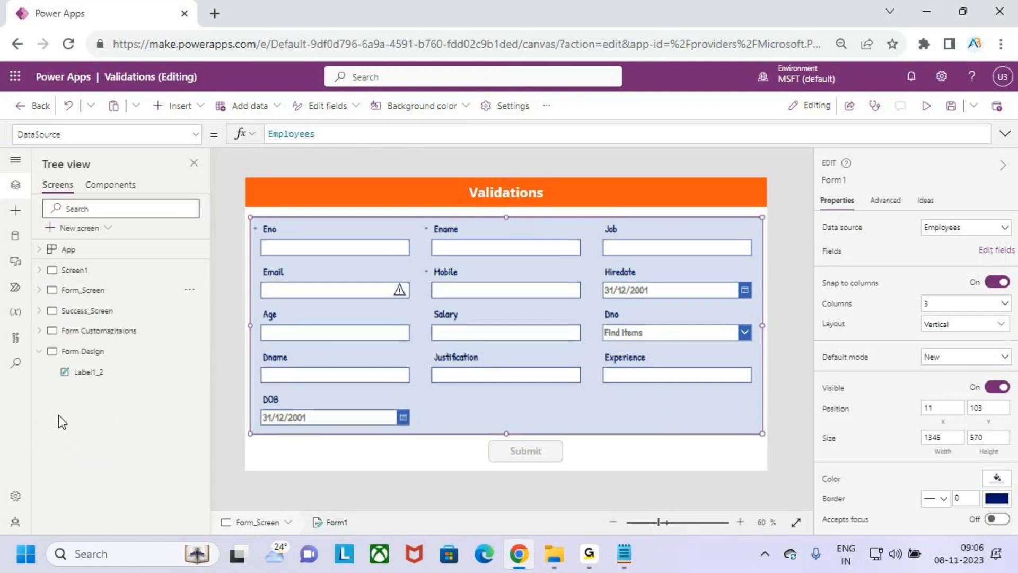
click(98, 352)
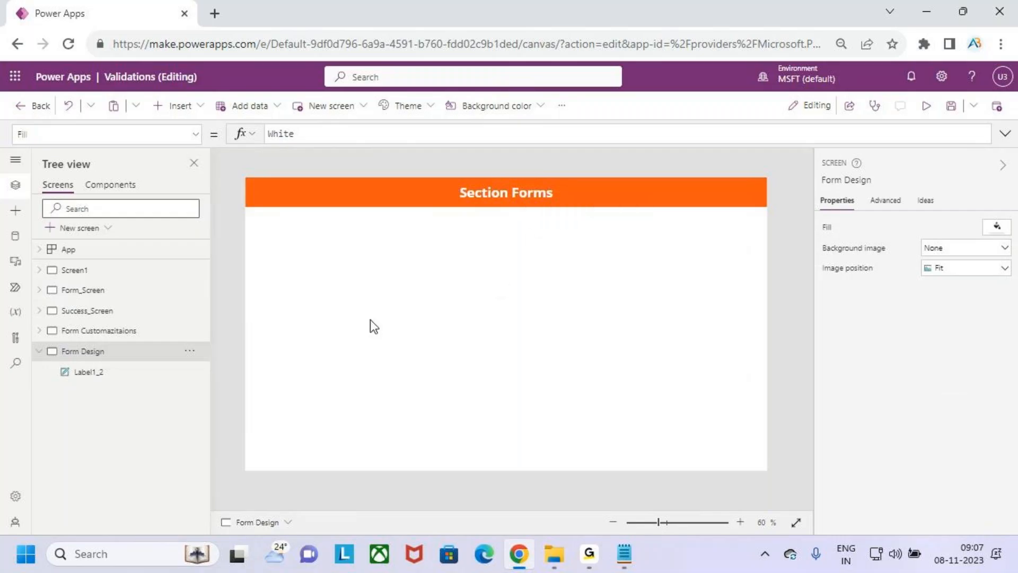
Insert an edit form below the title, size it 1318×560, and bind it to Employees
click(189, 106)
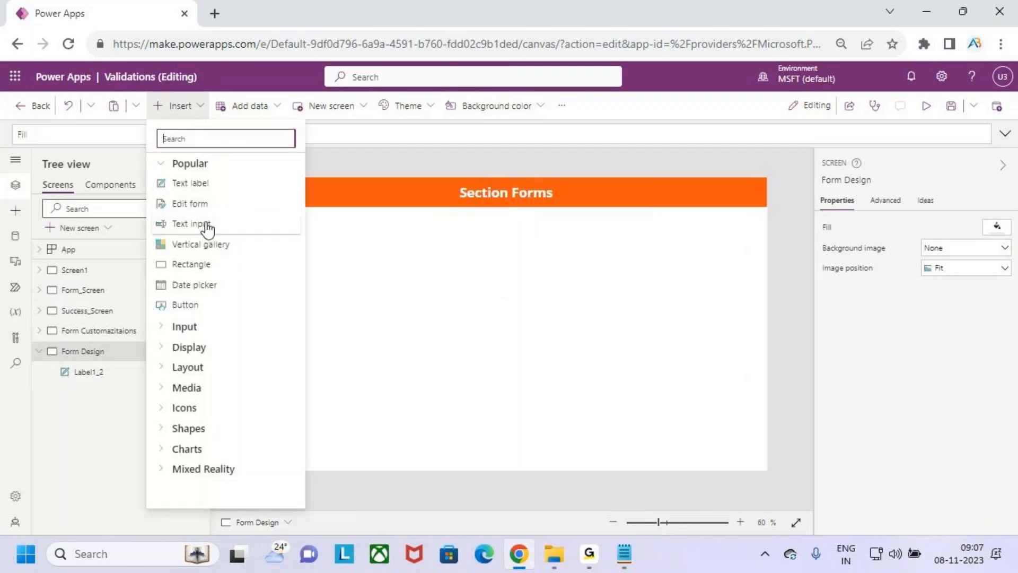
click(210, 204)
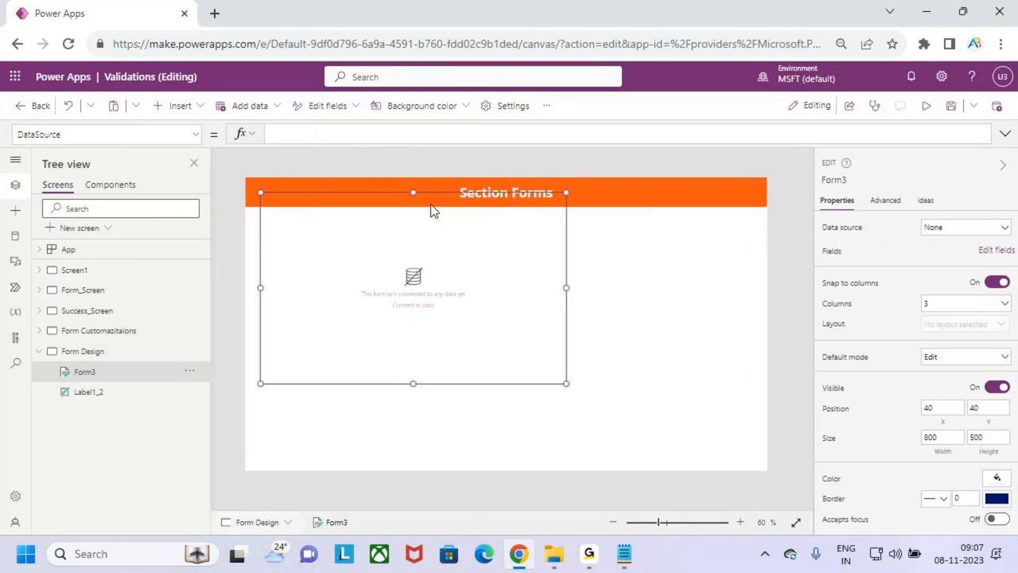
mouse_move(437, 193)
mouse_down()
mouse_move(440, 220)
mouse_move(431, 211)
mouse_up()
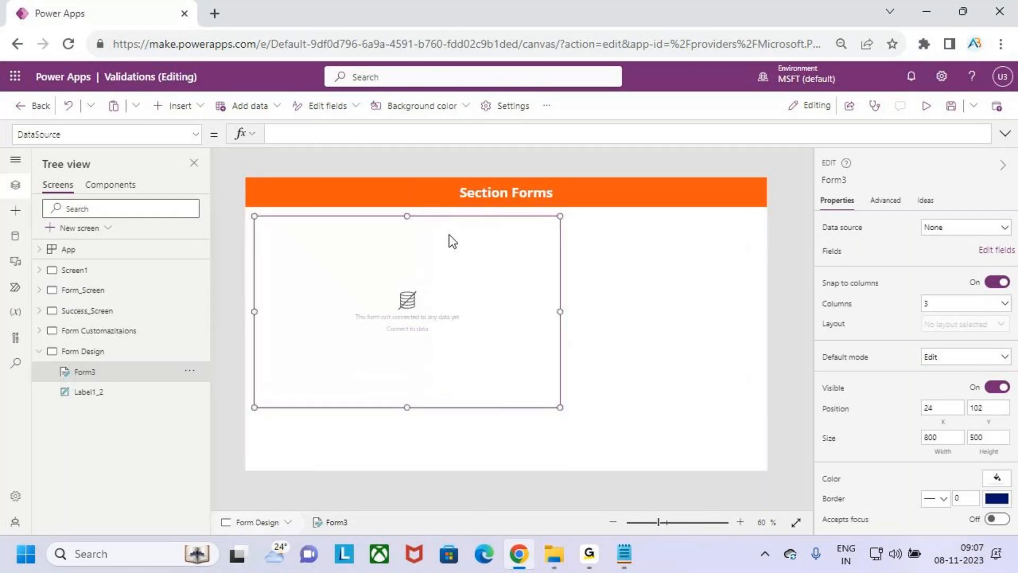
drag(560, 313, 761, 310)
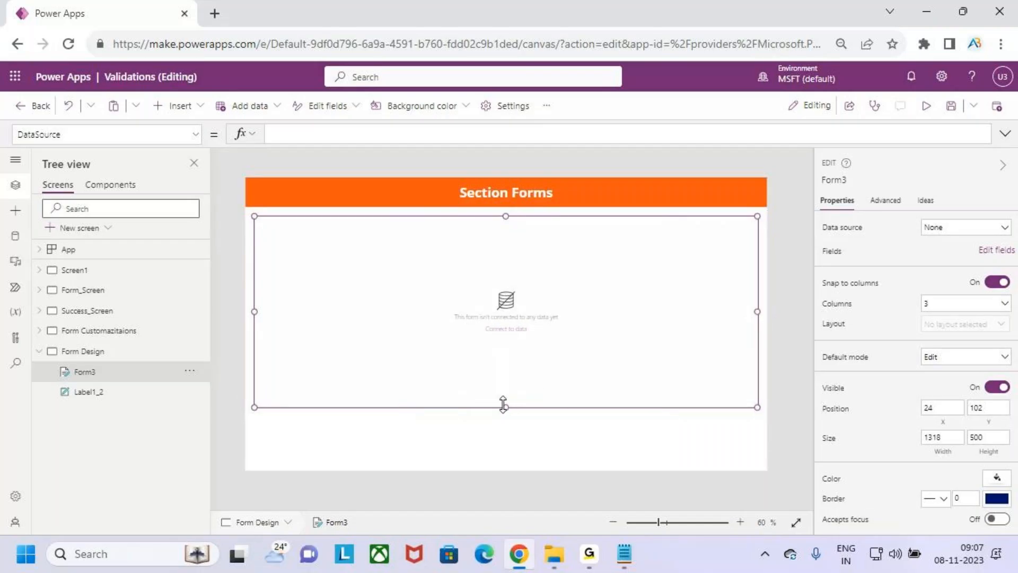
drag(506, 406, 511, 429)
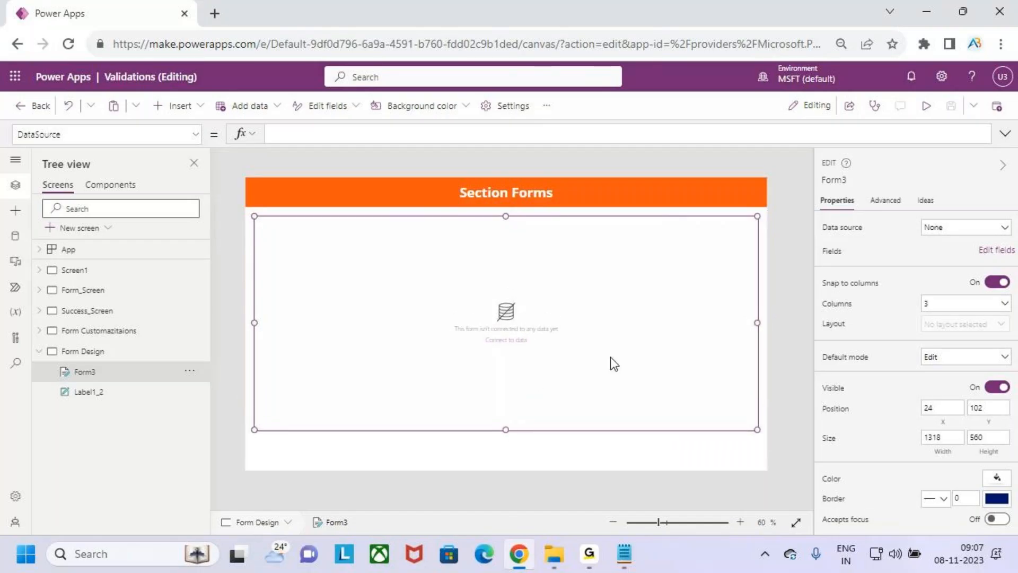
click(984, 235)
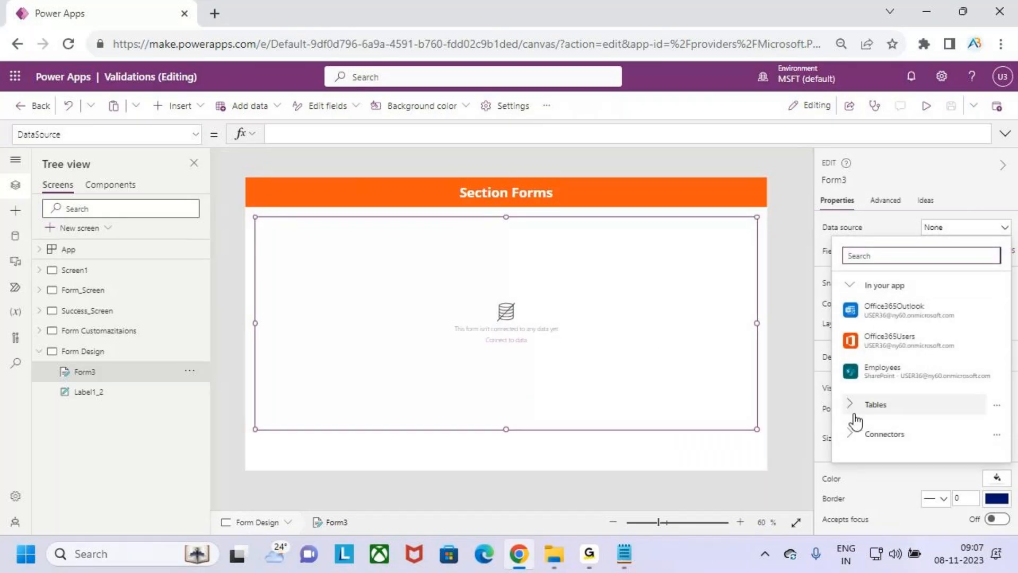
click(940, 370)
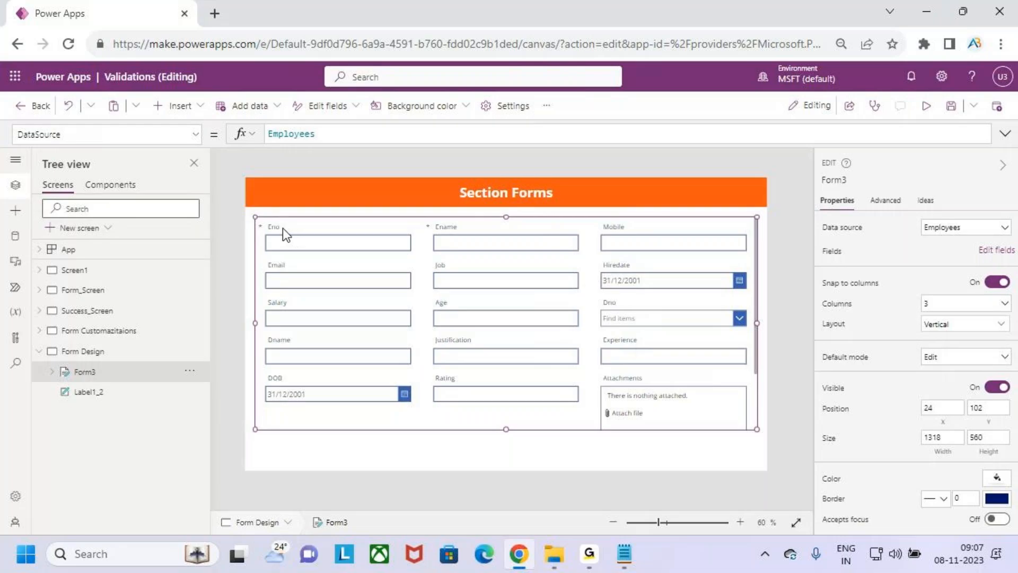
click(282, 228)
click(282, 228)
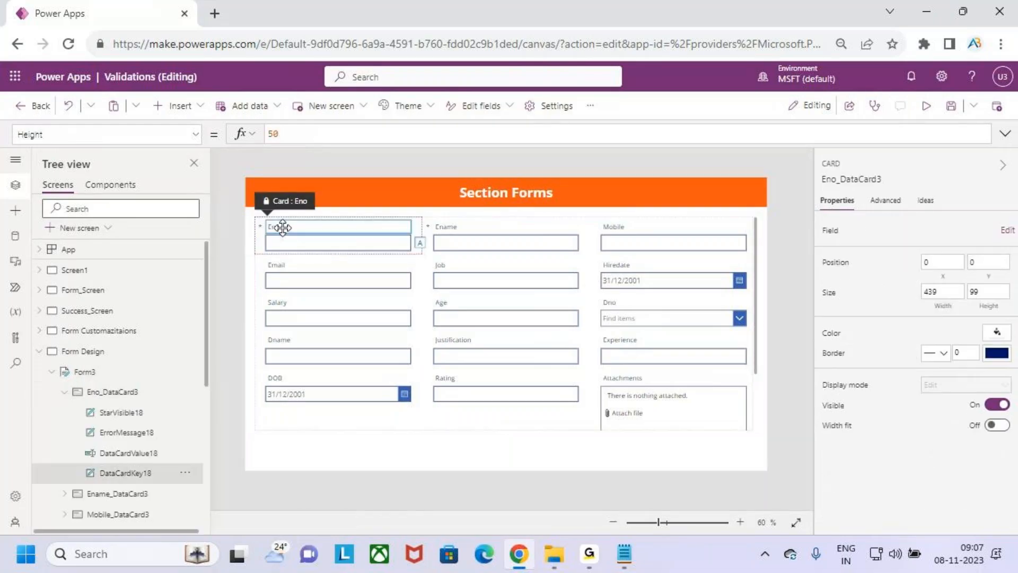
scroll(282, 228, up, 4)
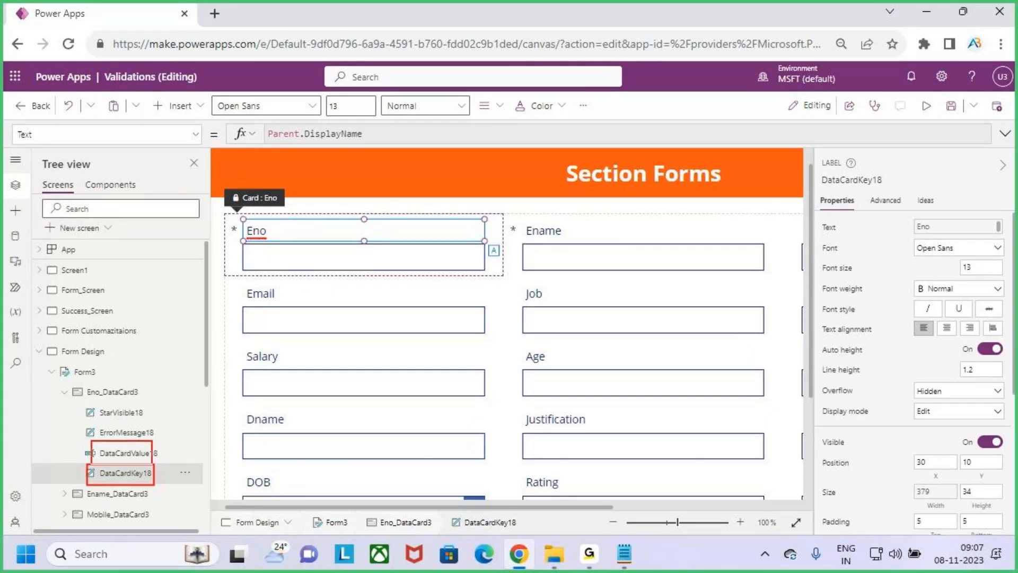
key(Escape)
scroll(443, 341, down, 3)
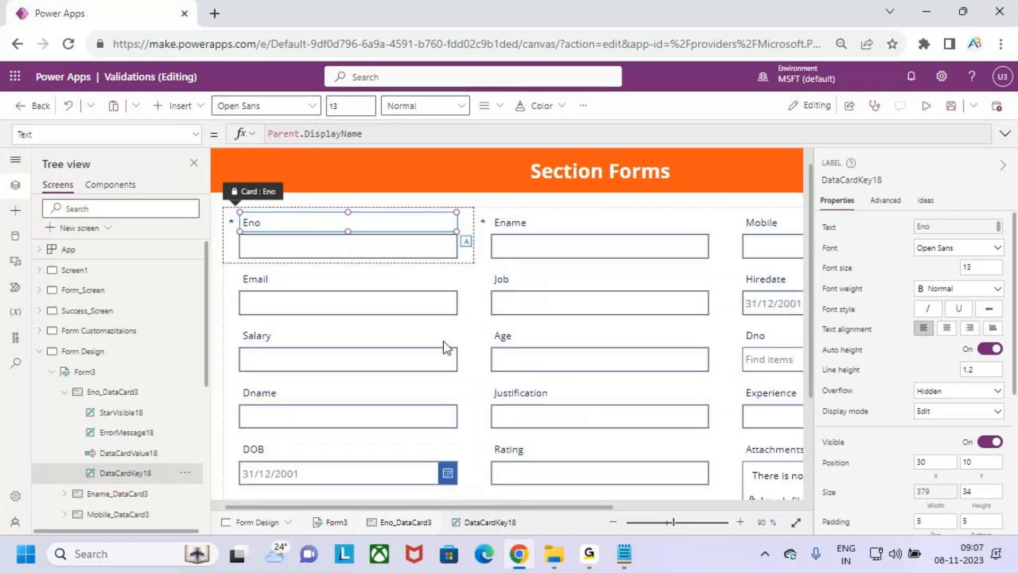
click(697, 403)
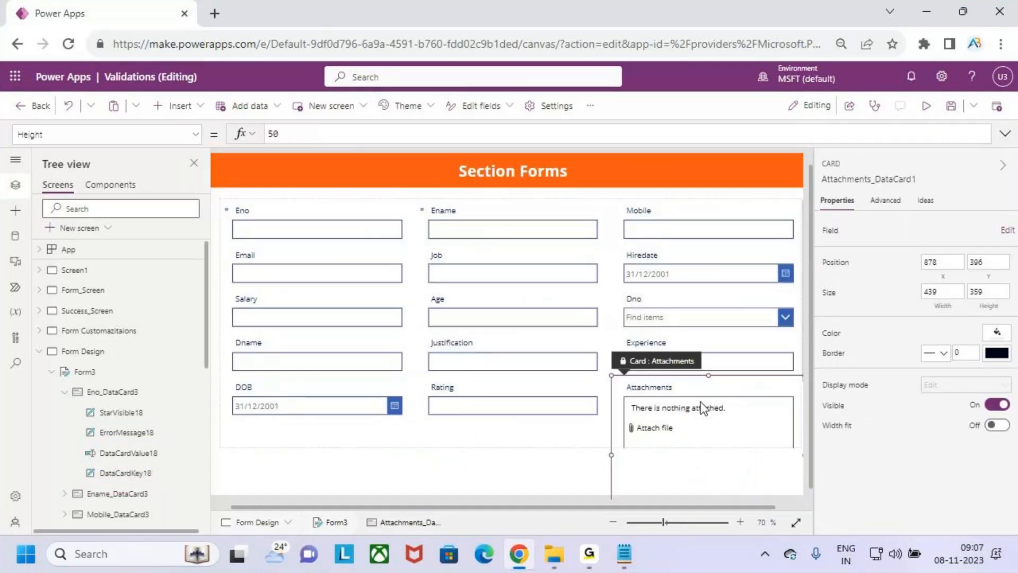
click(533, 438)
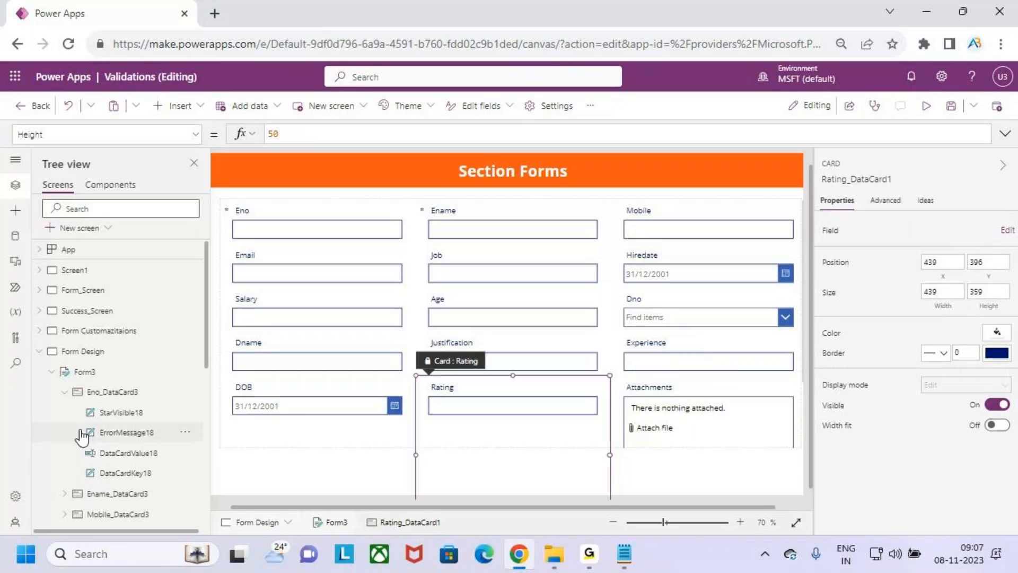
click(84, 372)
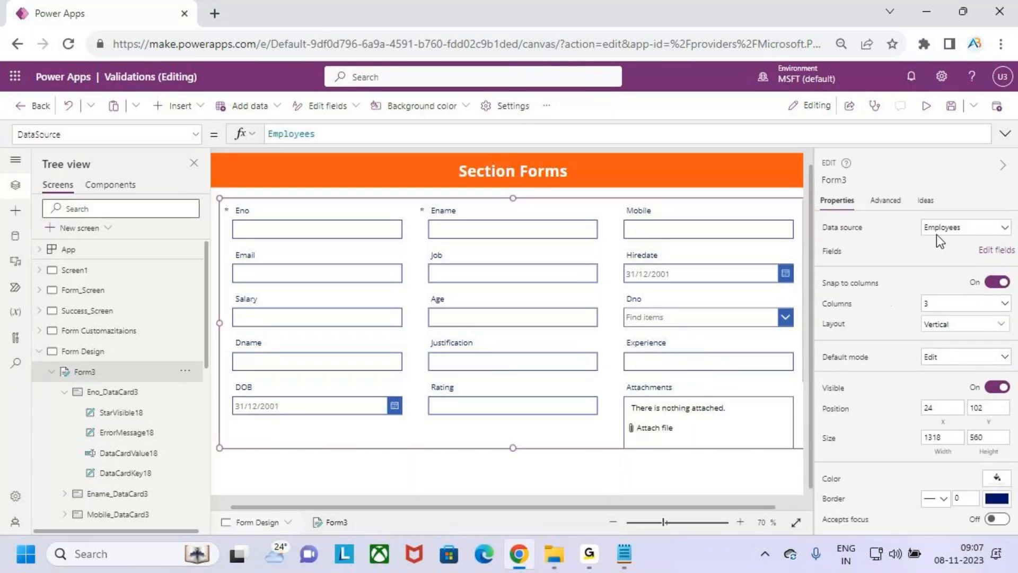
Remove the Attachments field from Form3's field list
click(996, 250)
scroll(706, 281, down, 3)
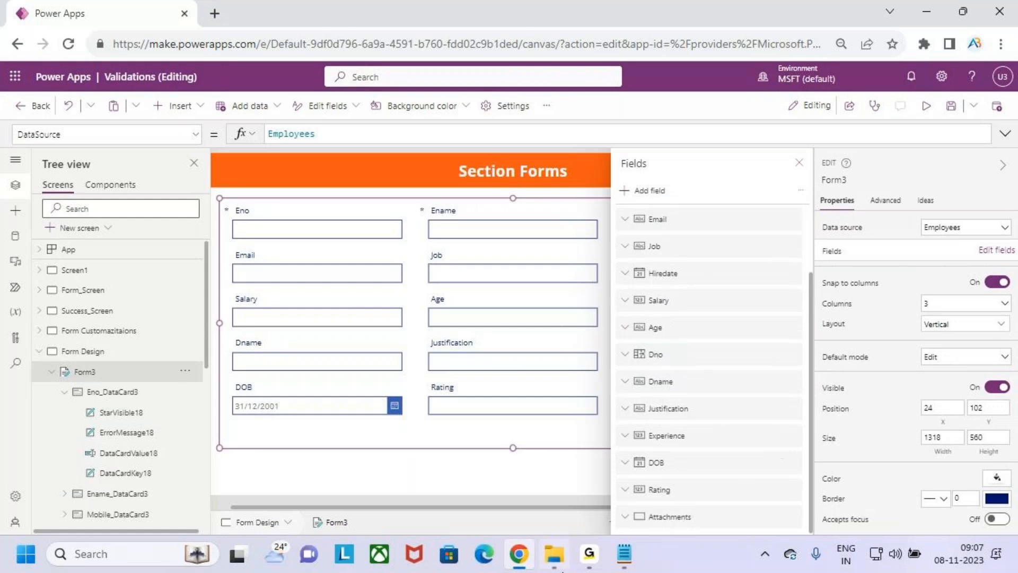
click(792, 518)
click(817, 490)
click(799, 163)
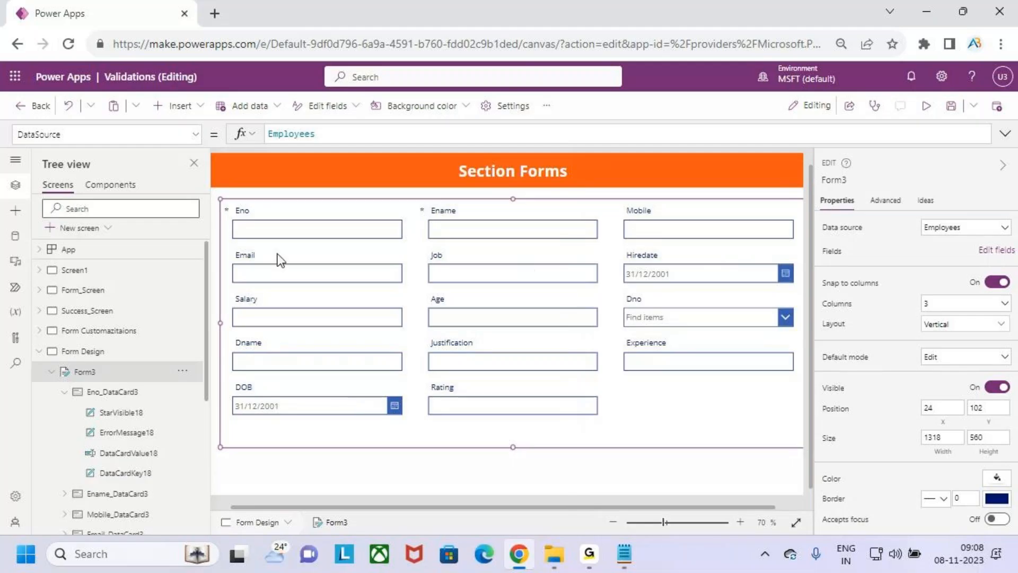
Try the Horizontal layout on Form3, then undo it to keep Vertical
click(140, 474)
click(146, 455)
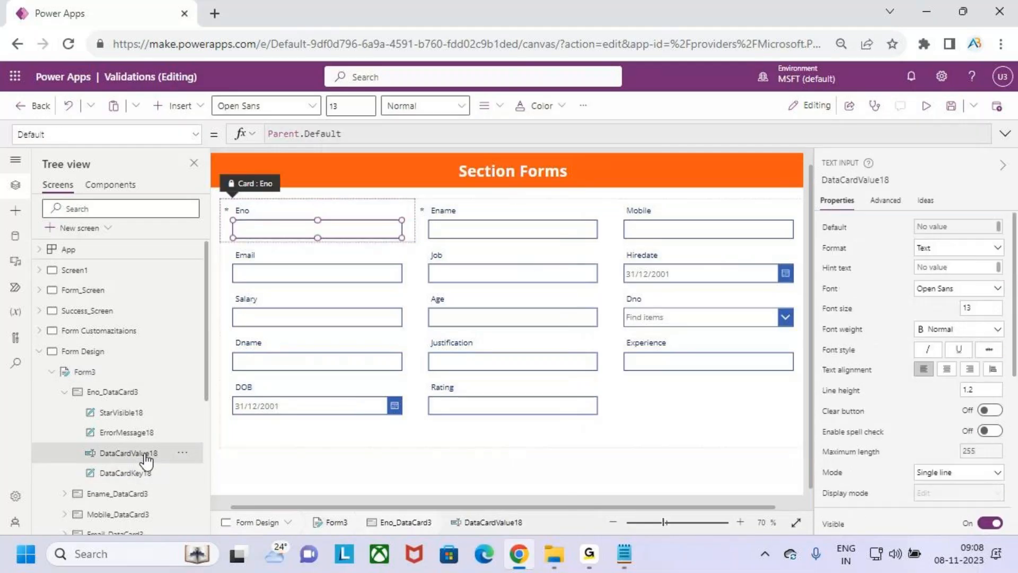
click(84, 372)
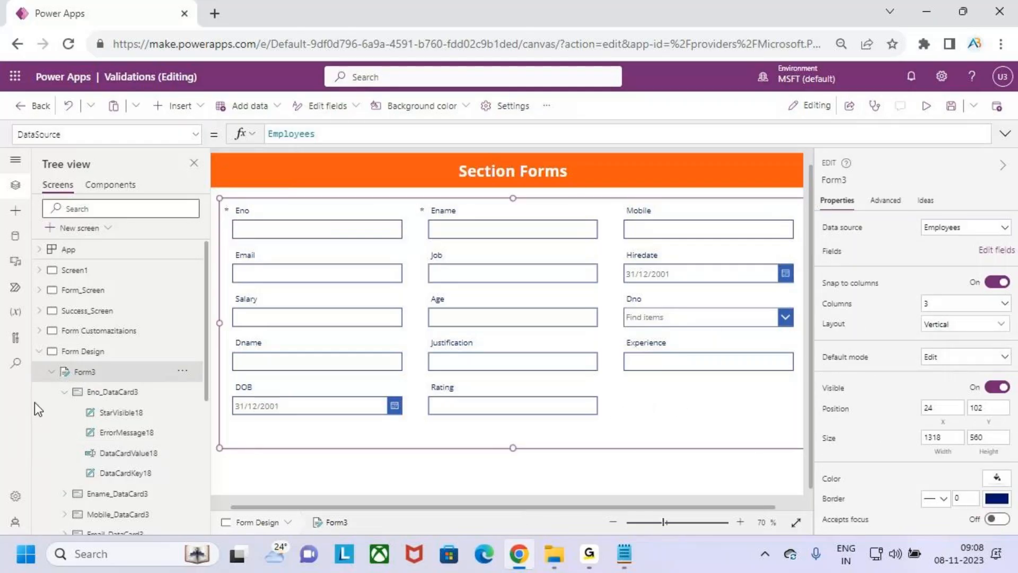
click(963, 331)
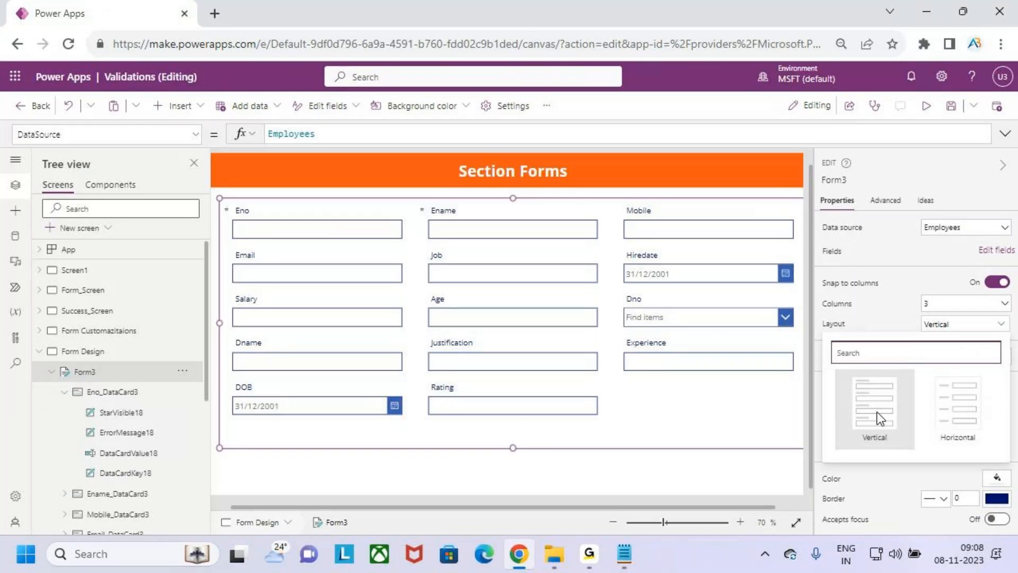
click(966, 420)
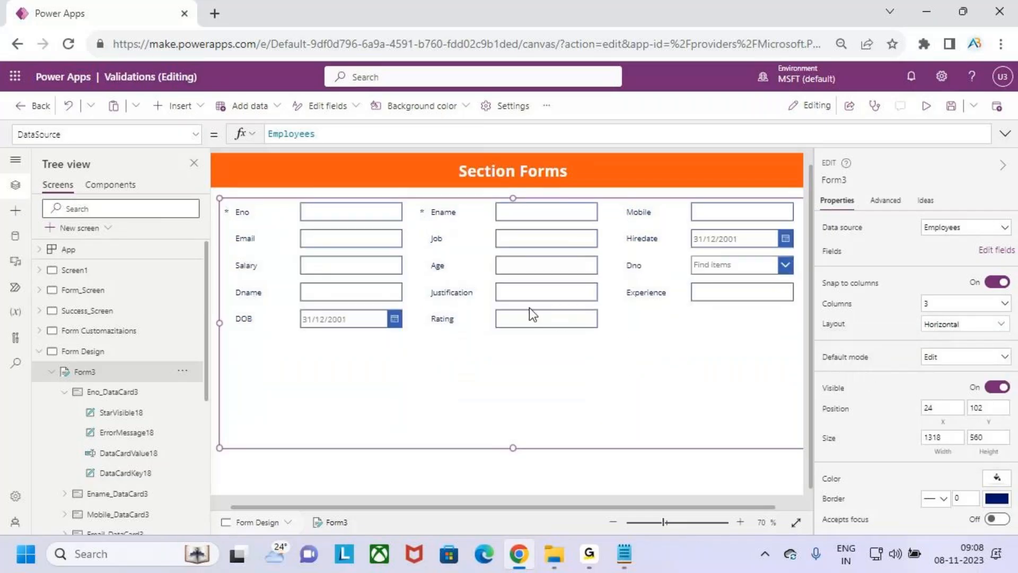
key(ctrl+z)
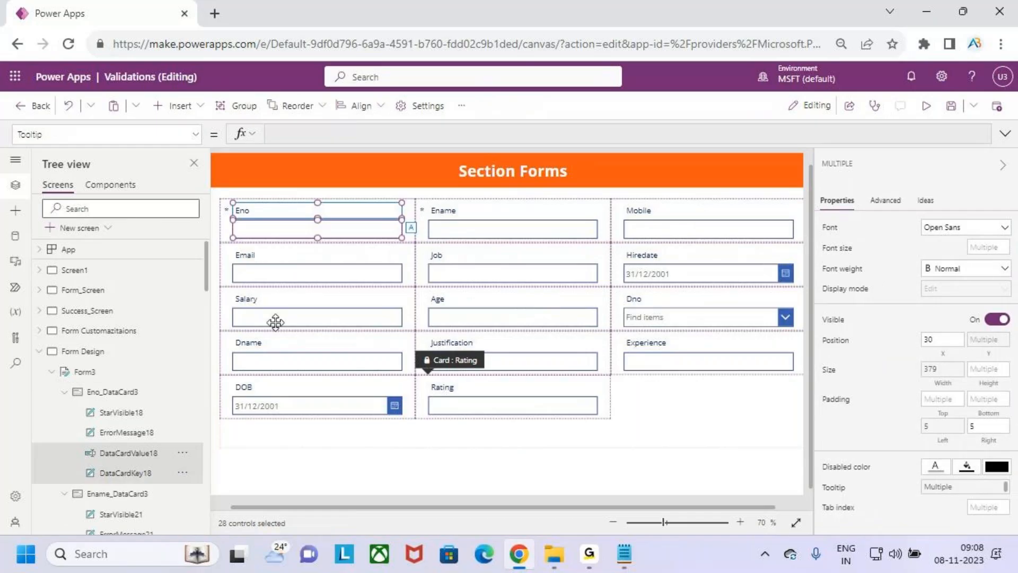
Set the selected cards to Patrick Hand font, size 20, Semibold weight
scroll(135, 344, down, 5)
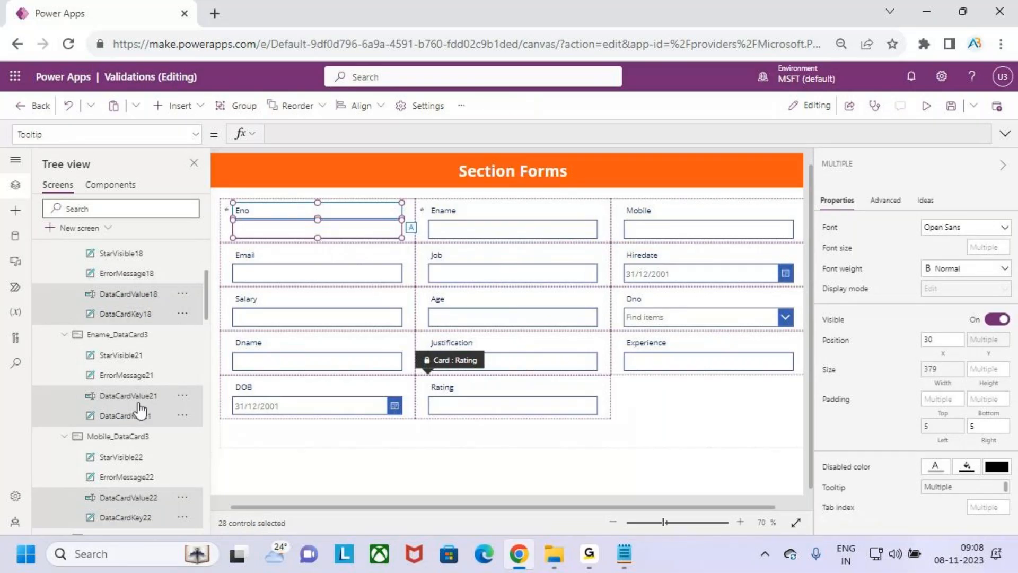
scroll(137, 408, down, 3)
scroll(136, 406, up, 4)
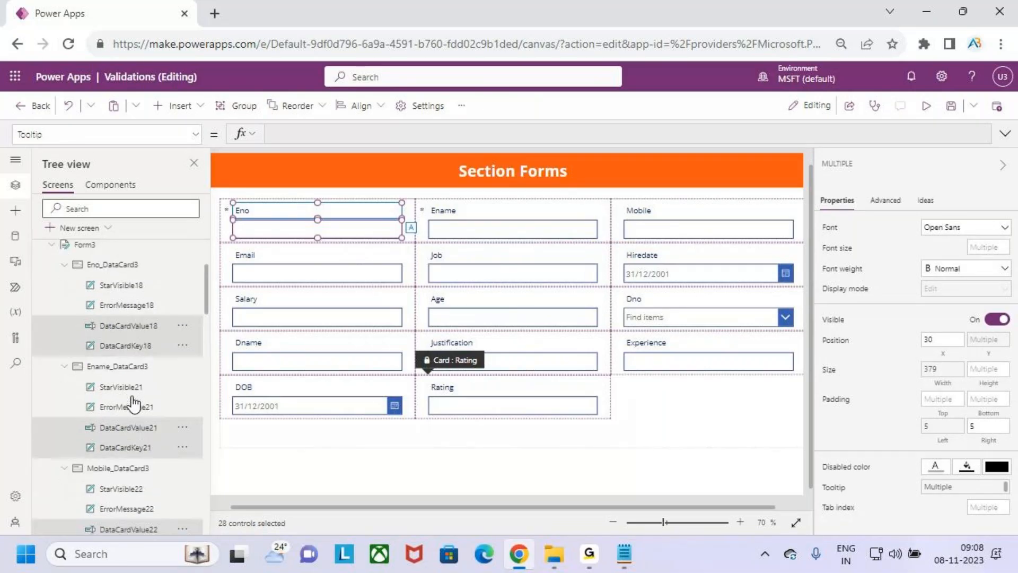
scroll(135, 404, up, 4)
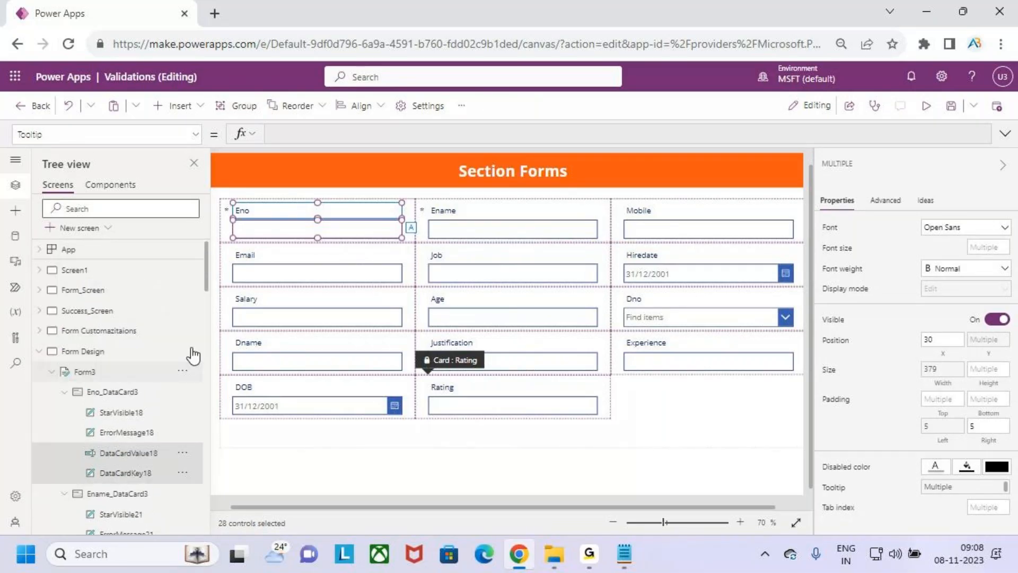
click(965, 235)
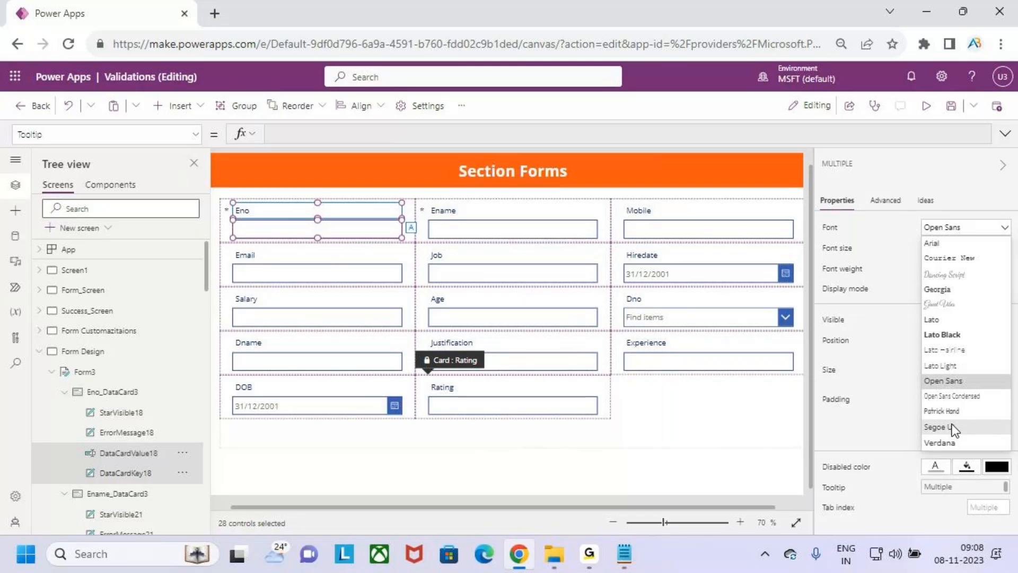
click(954, 413)
click(987, 247)
click(943, 280)
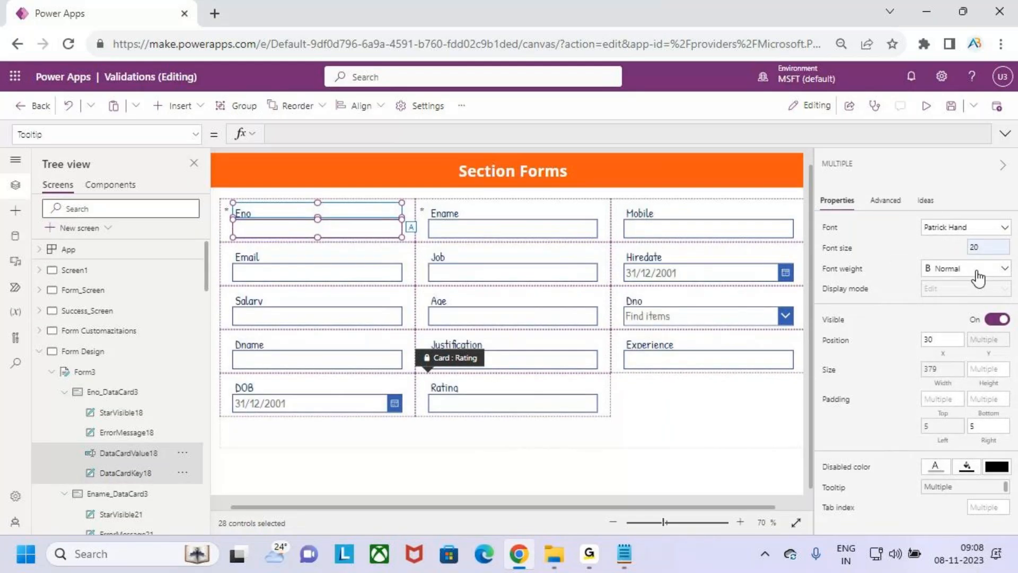
click(977, 275)
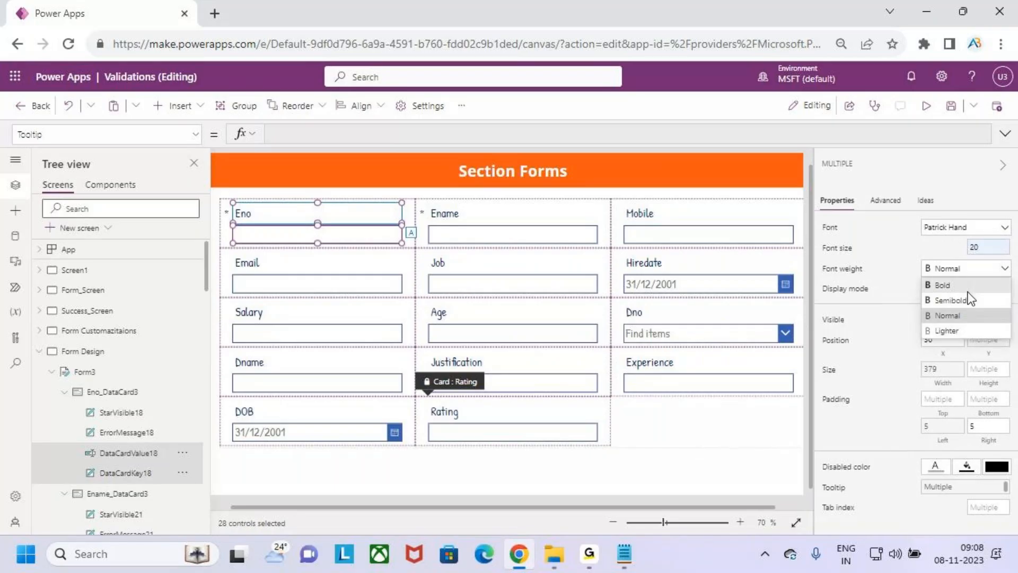
click(971, 302)
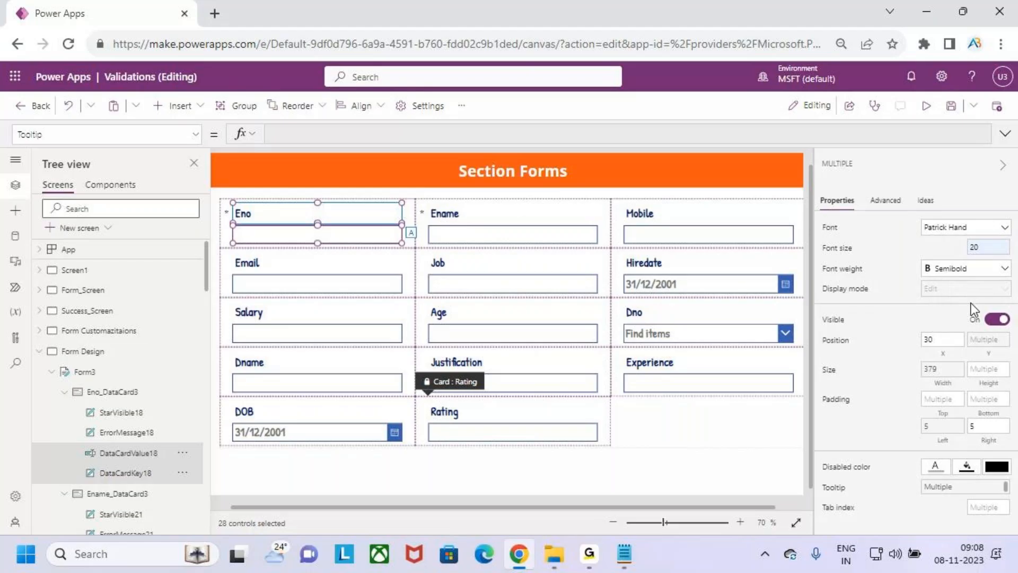
click(727, 421)
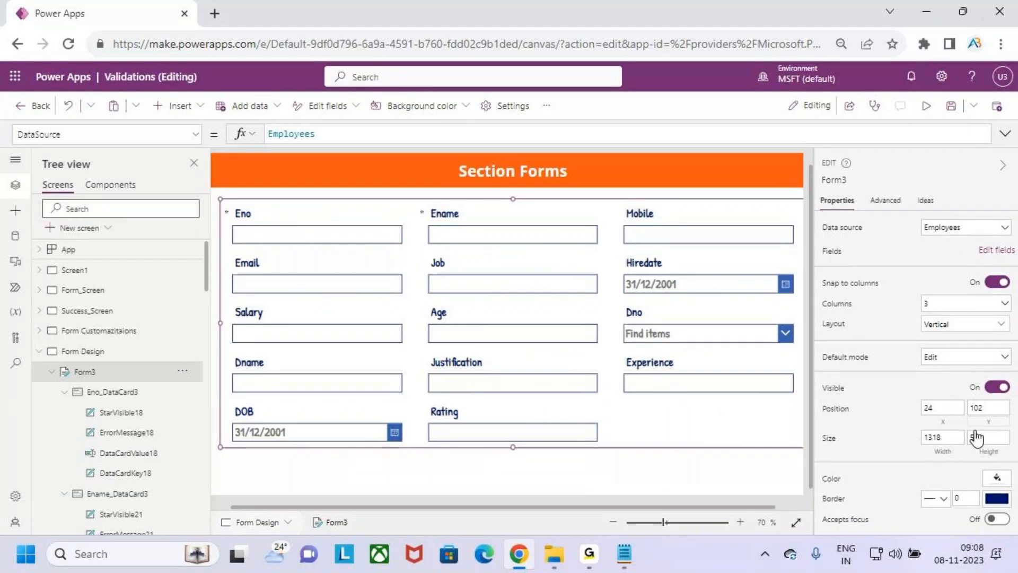
Set Form3's Default mode to New and preview the running app
click(942, 356)
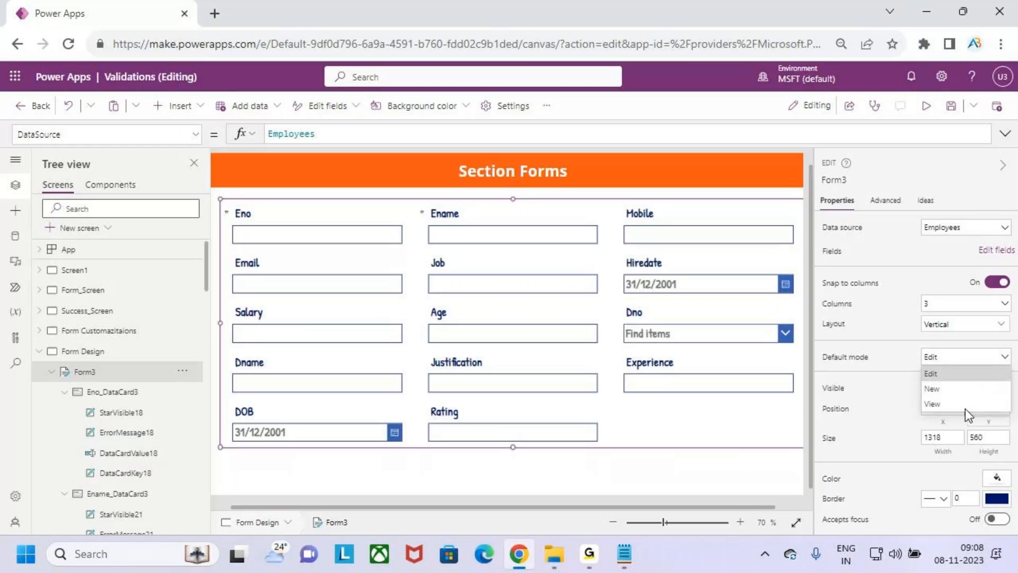
click(946, 391)
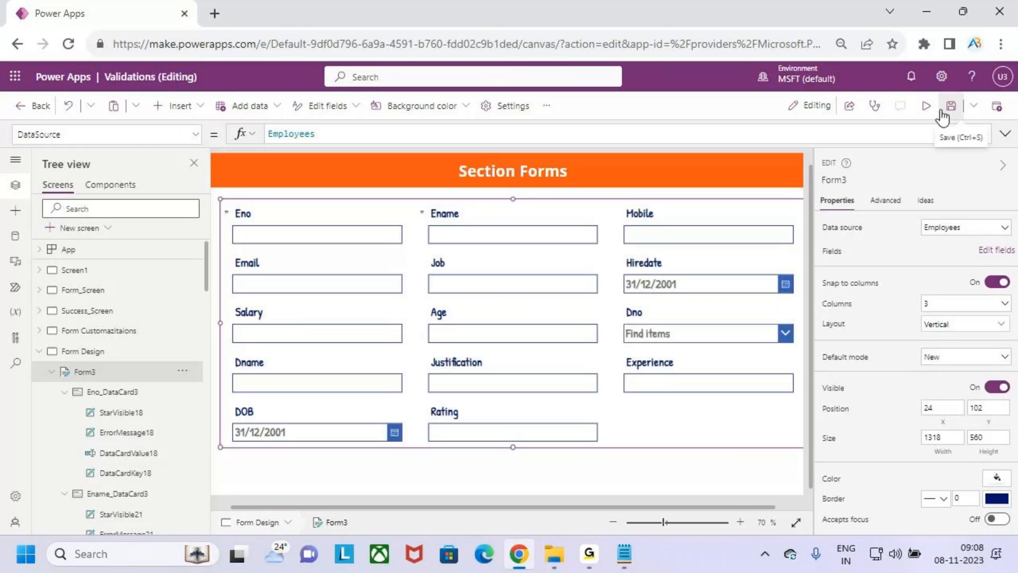
click(926, 106)
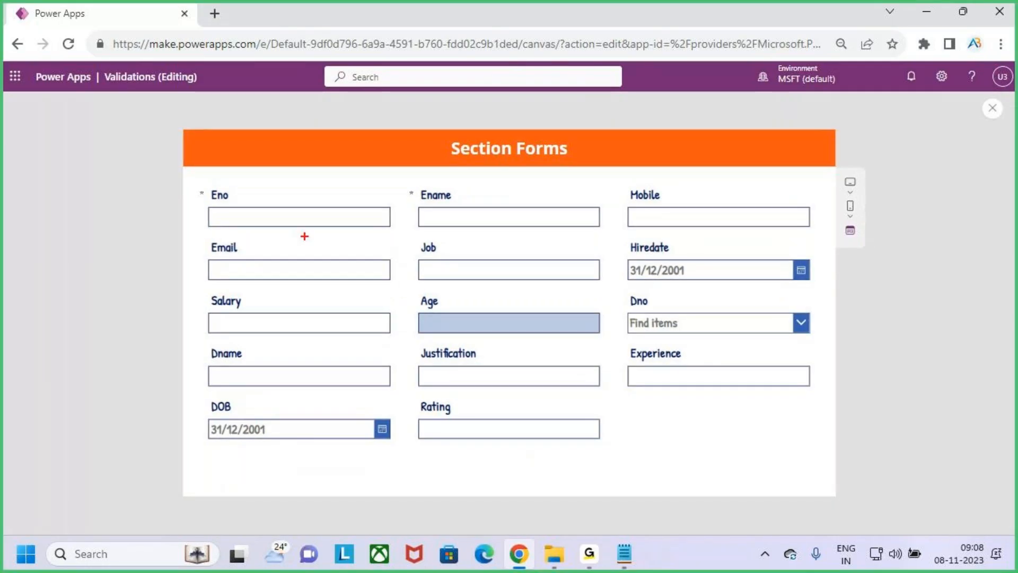
mouse_move(197, 182)
mouse_down()
mouse_move(412, 223)
mouse_move(551, 233)
mouse_move(826, 290)
mouse_up()
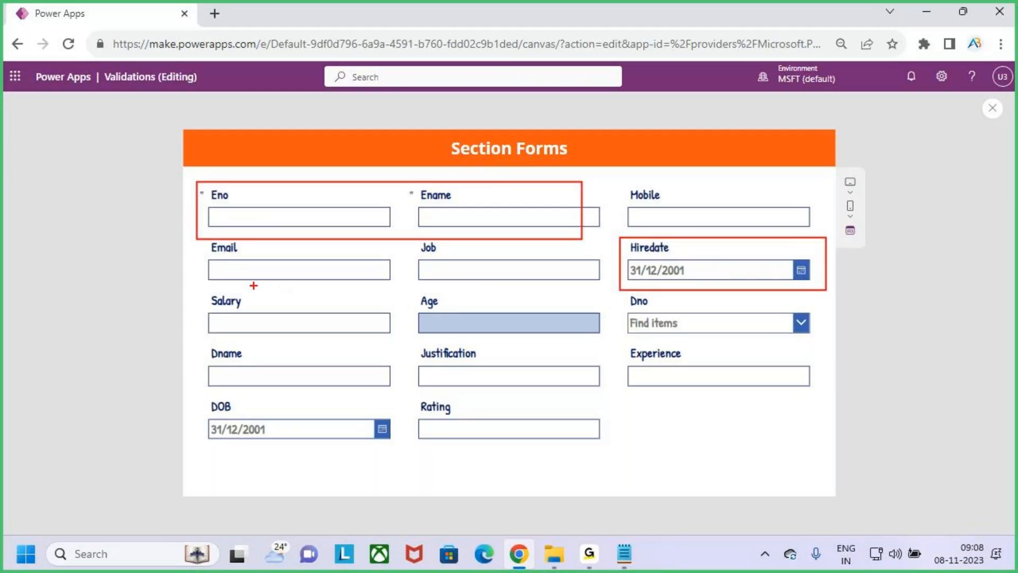
drag(202, 291, 401, 338)
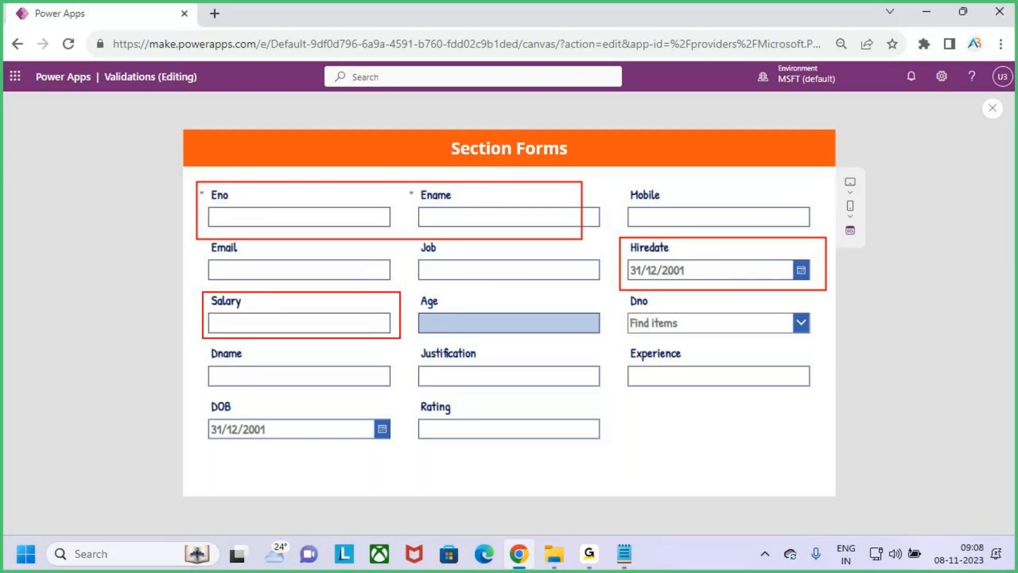
mouse_move(627, 341)
mouse_down()
mouse_move(697, 373)
mouse_move(815, 397)
mouse_up()
drag(408, 393, 608, 449)
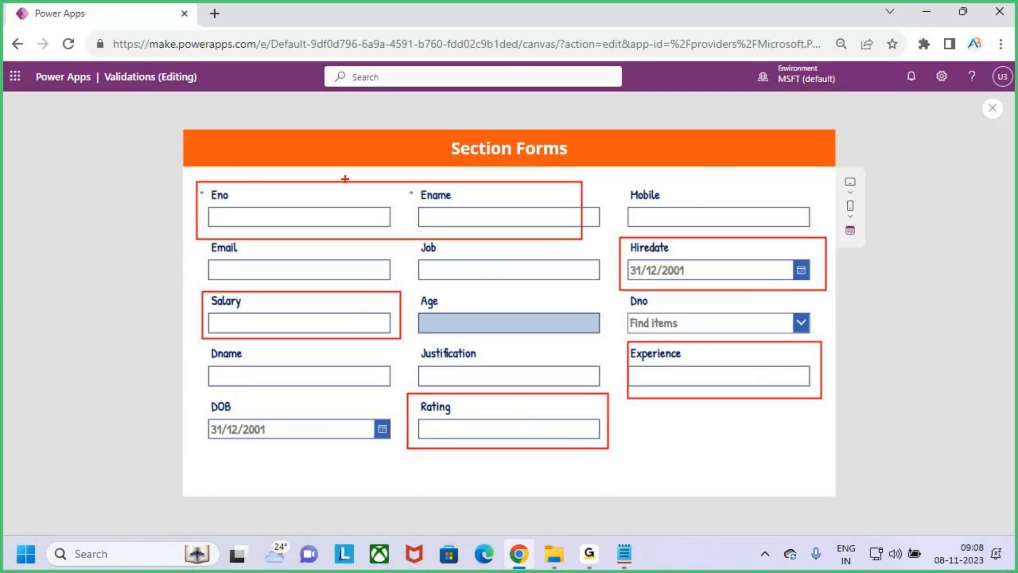
Try out the previewed form fields, then close the preview and dismiss the tip
drag(232, 190, 245, 183)
drag(450, 201, 482, 181)
drag(217, 313, 233, 305)
drag(660, 365, 704, 351)
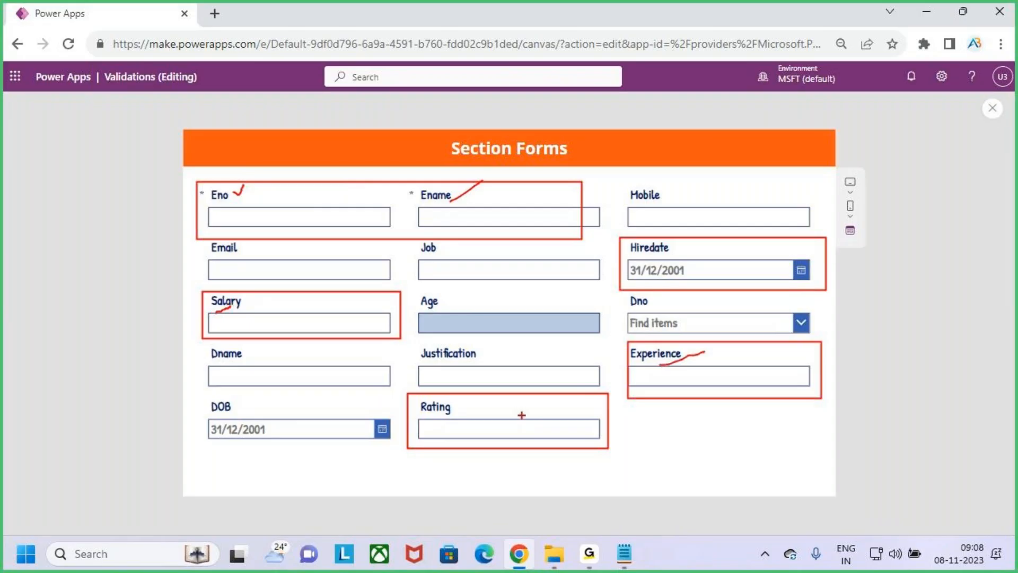
drag(435, 432, 470, 413)
key(Escape)
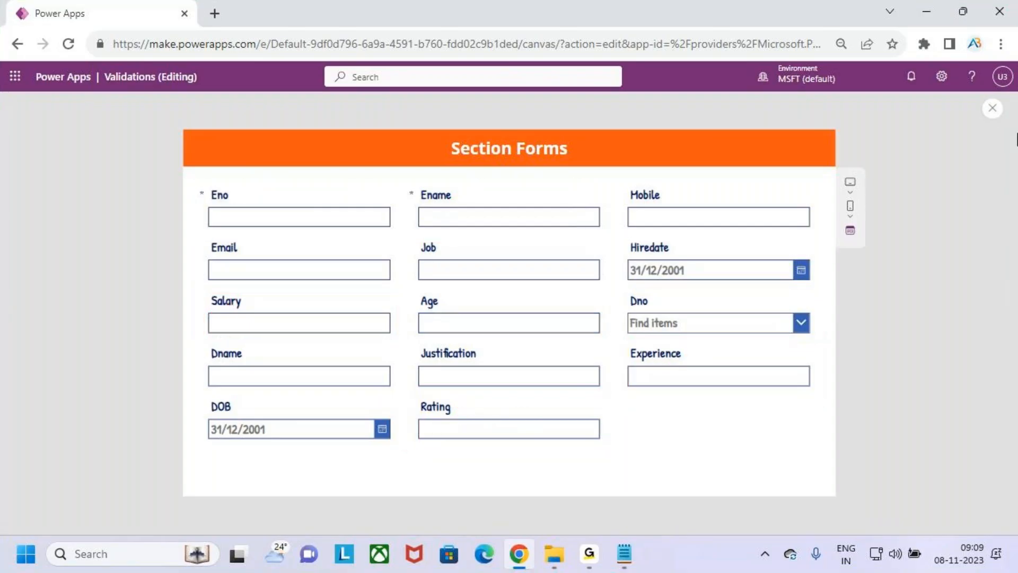
click(991, 108)
click(635, 360)
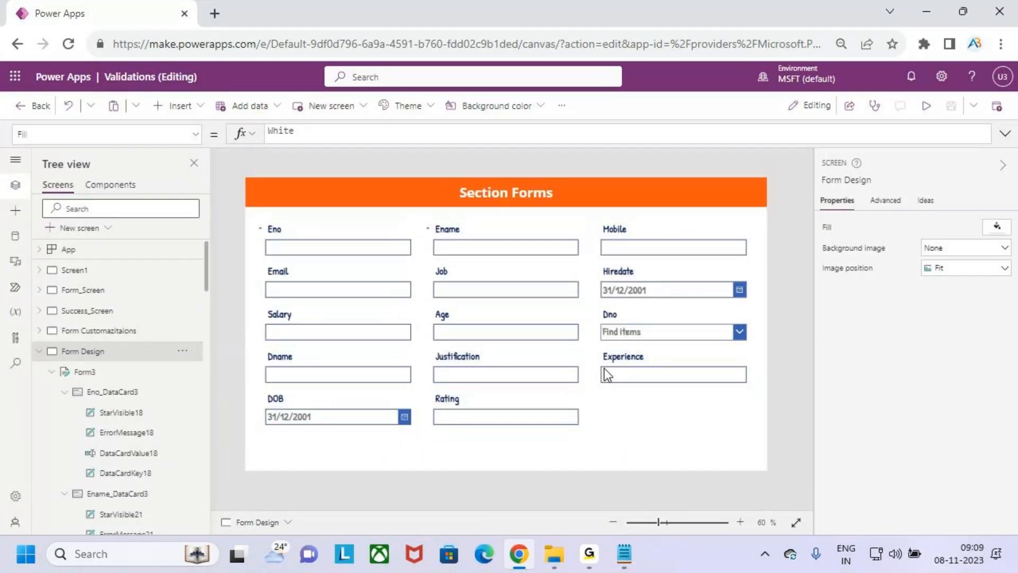
Add an empty custom card, DataCard1, to Form3 from its Edit fields list
click(622, 414)
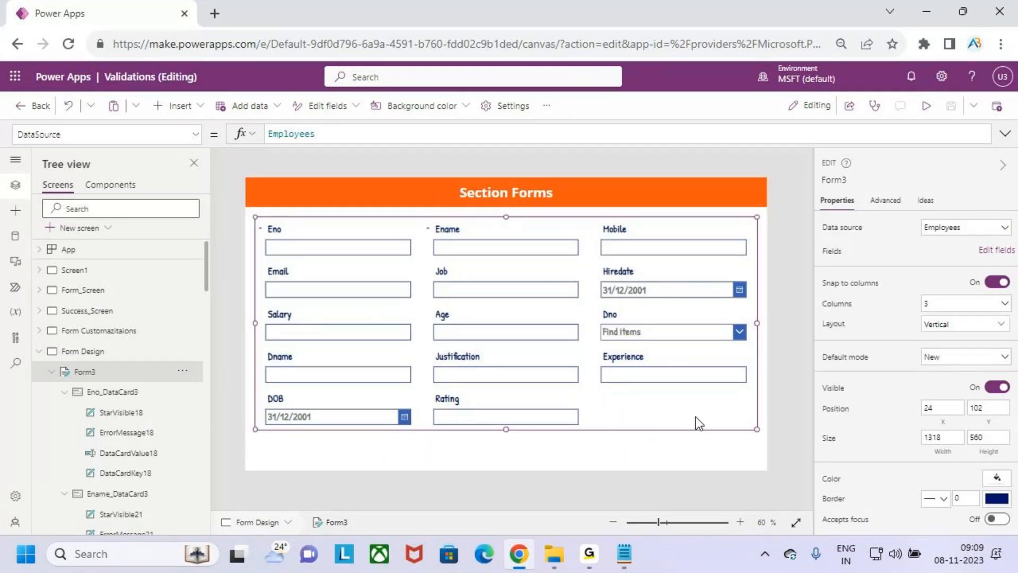
click(997, 250)
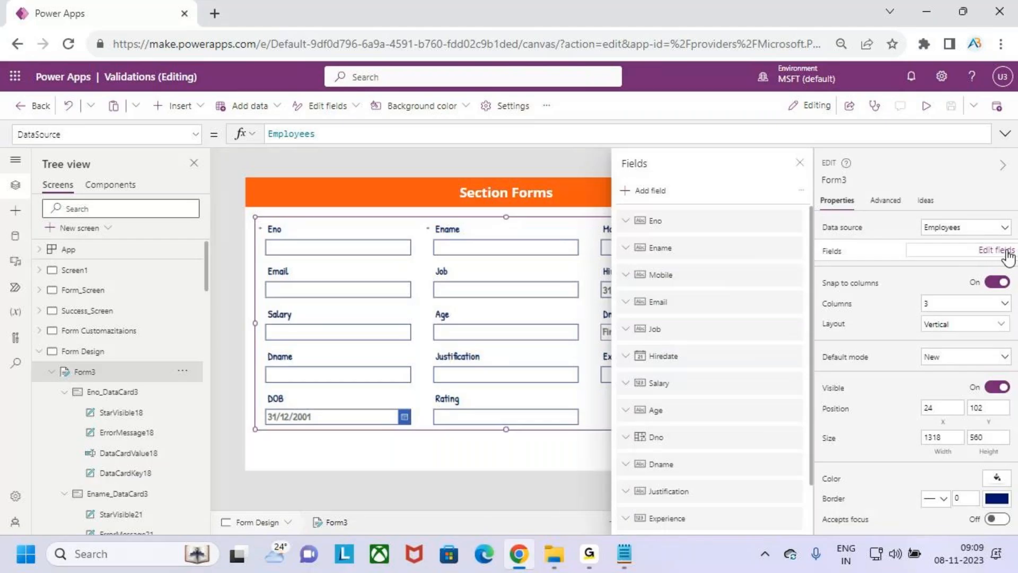
click(801, 193)
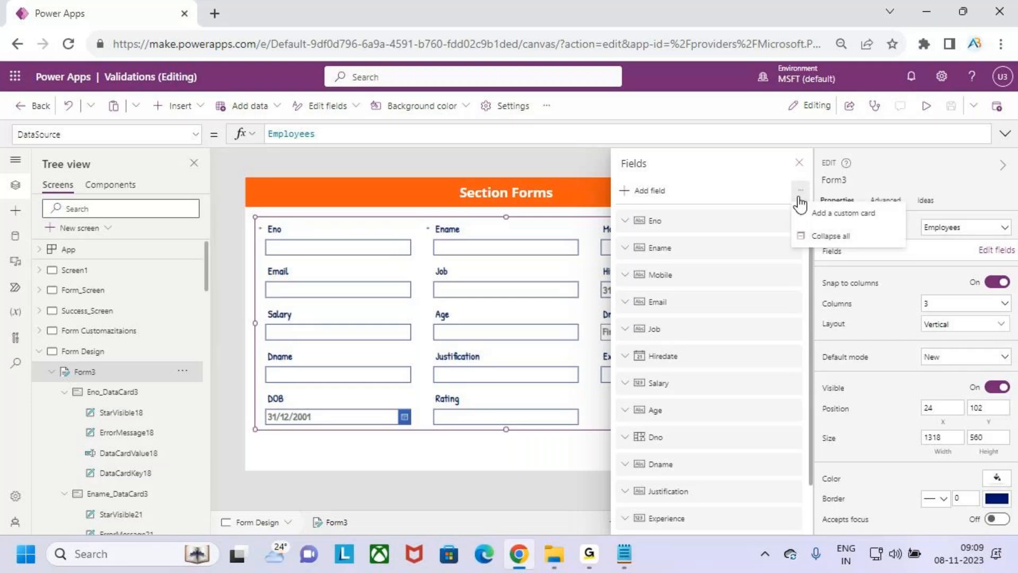
click(859, 216)
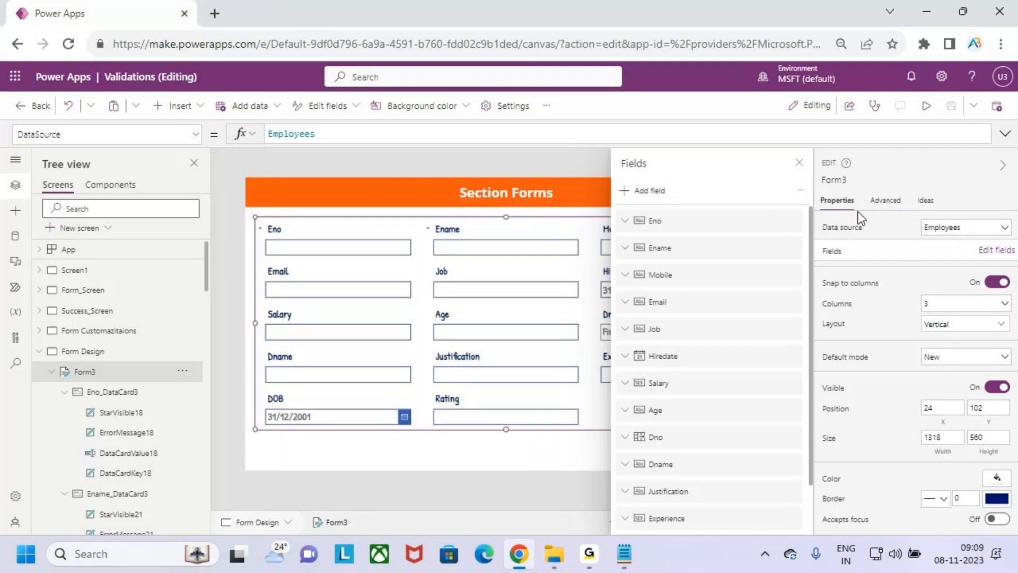
click(800, 166)
Try dragging the empty custom card toward the Eno position on the form canvas
click(704, 415)
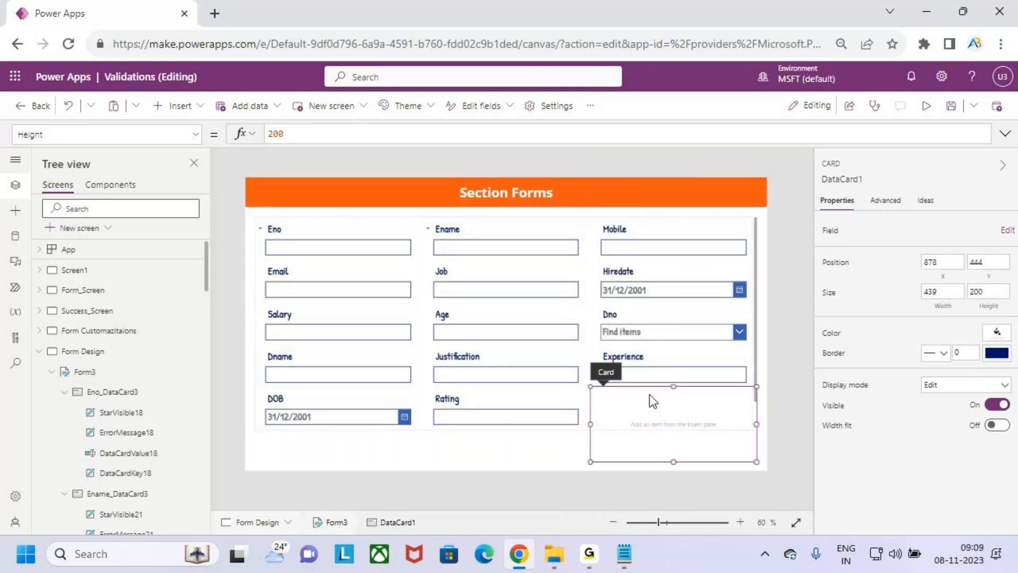
click(640, 382)
click(634, 396)
drag(598, 376, 302, 249)
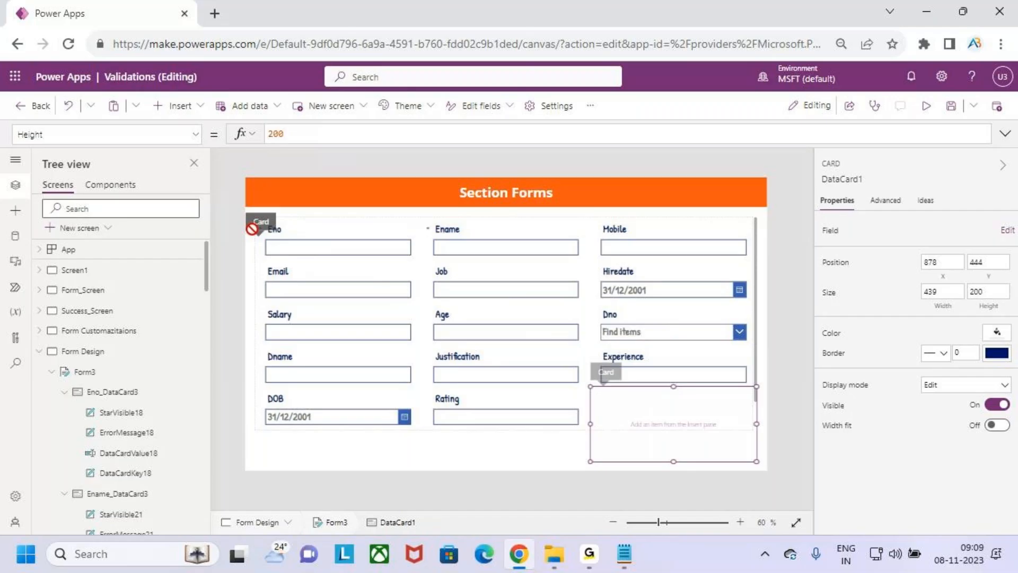
drag(251, 229, 253, 230)
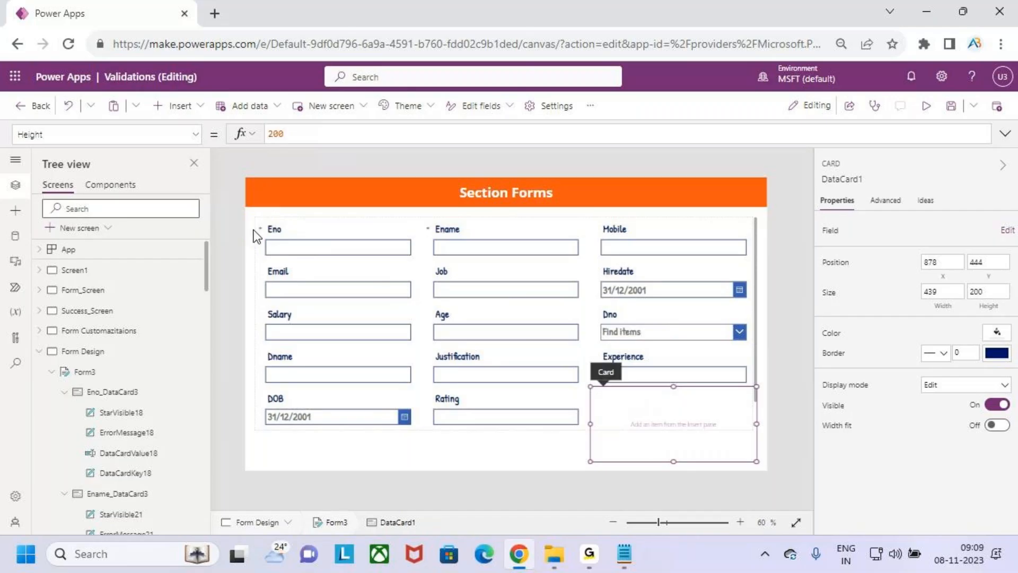
drag(623, 400, 663, 428)
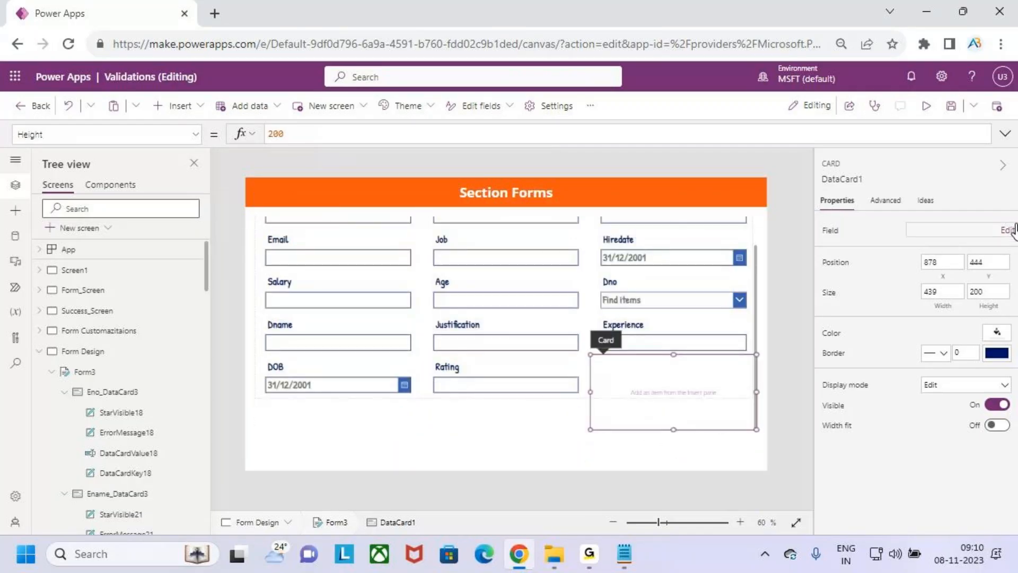
click(537, 399)
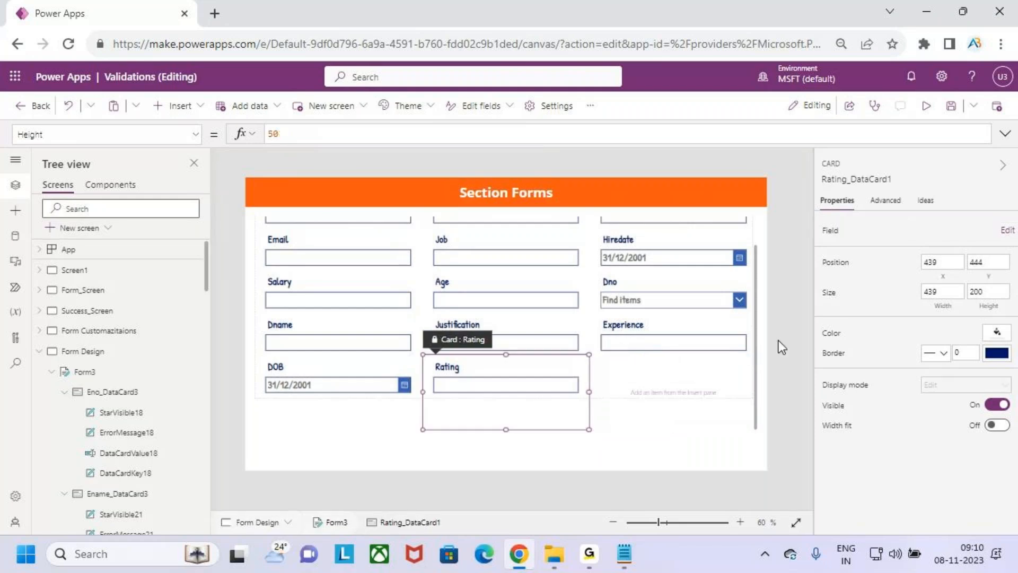
Move DataCard1 to the top of Form3's Fields list, ahead of Eno and Ename
click(761, 353)
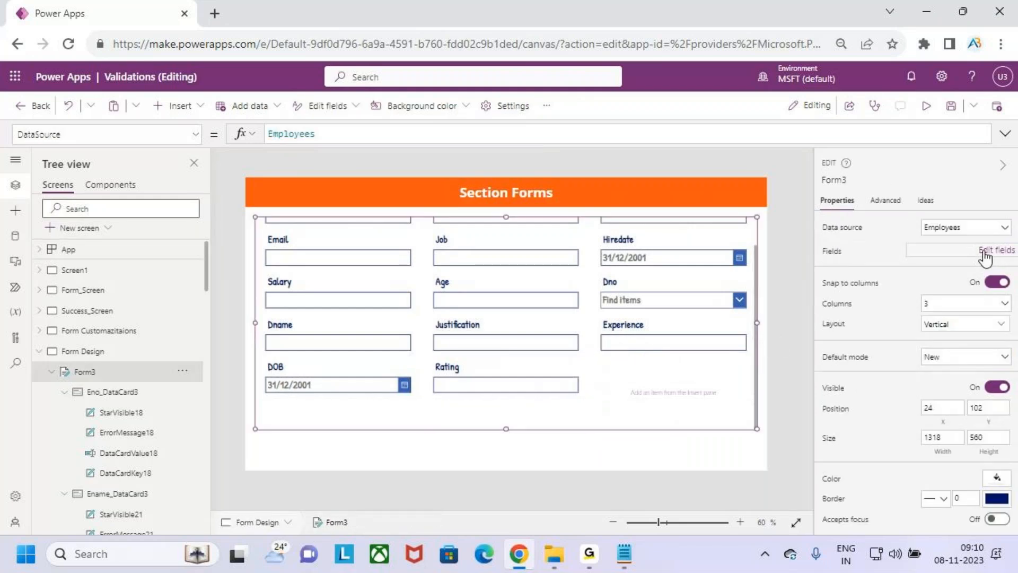
click(996, 250)
scroll(682, 447, down, 2)
drag(670, 524, 672, 222)
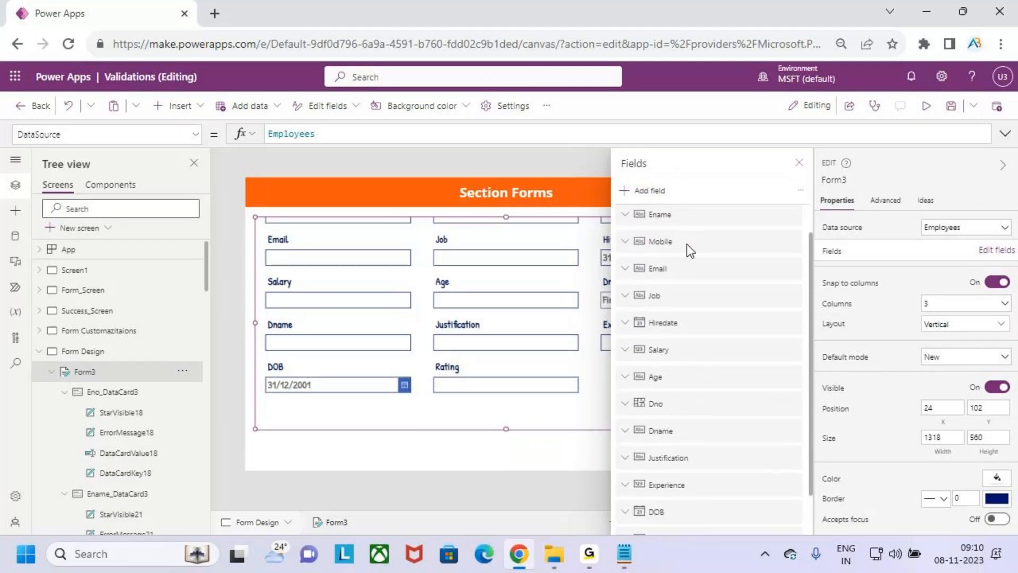
scroll(698, 406, down, 3)
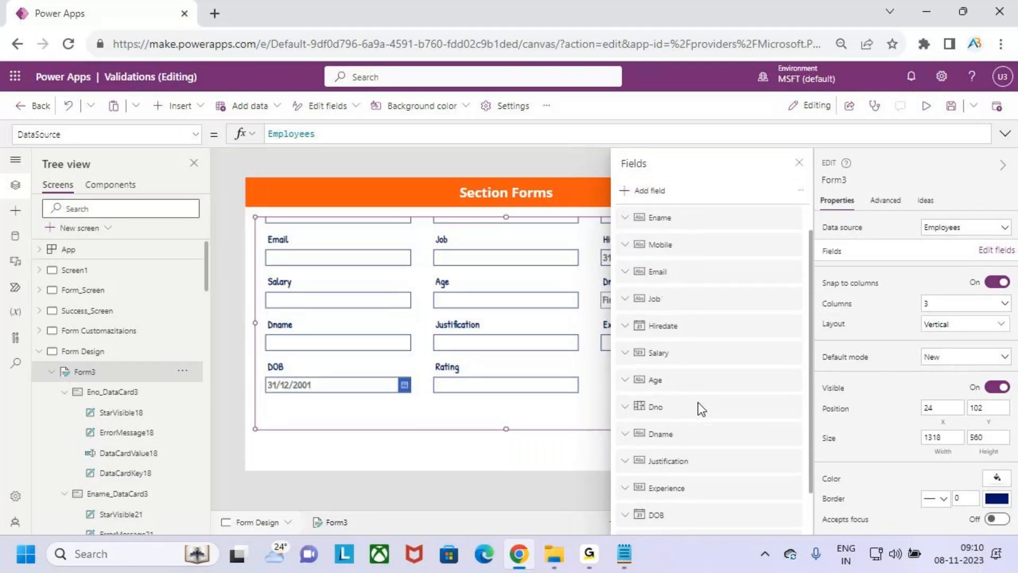
drag(734, 529, 734, 218)
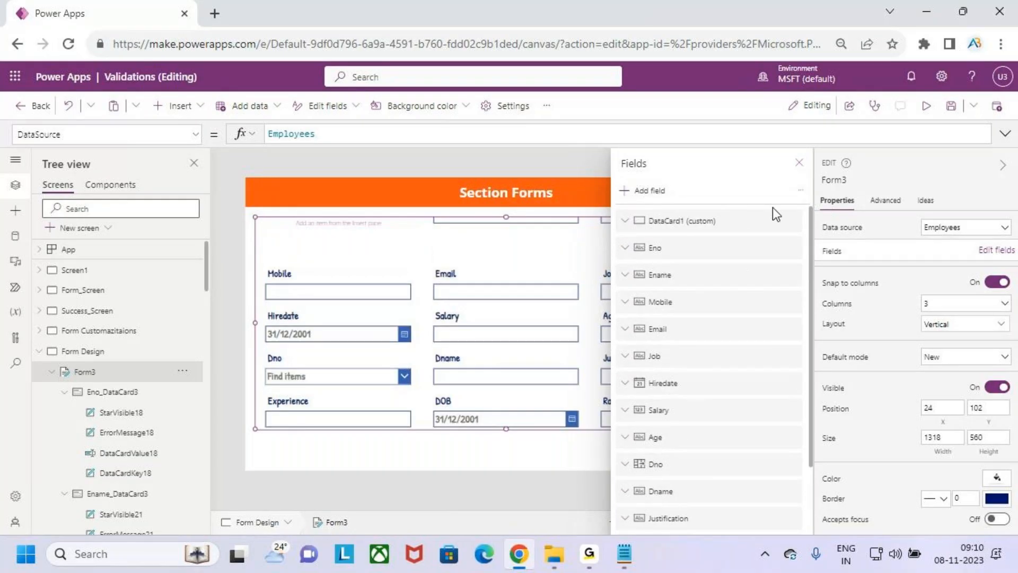
click(798, 162)
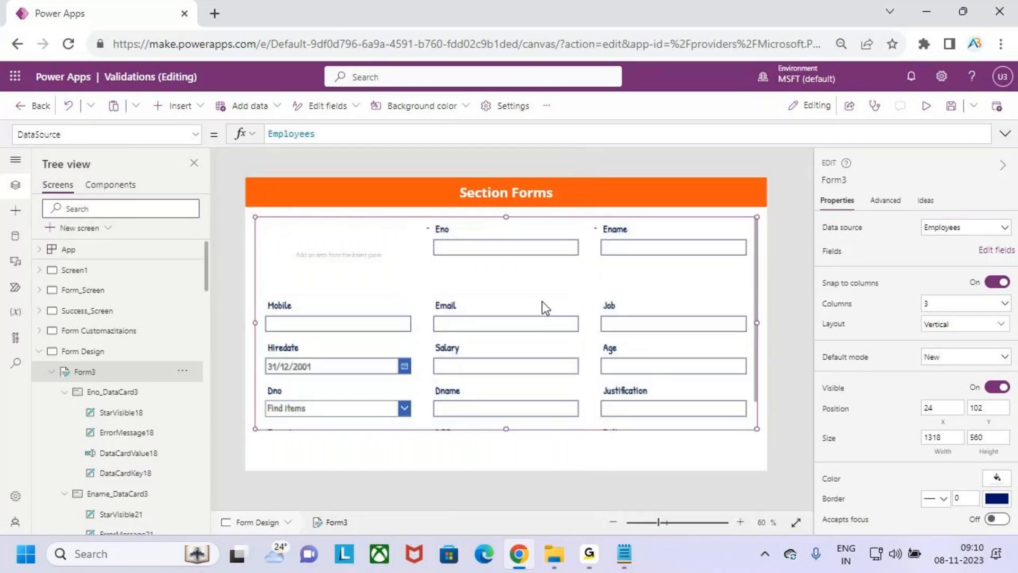
click(382, 258)
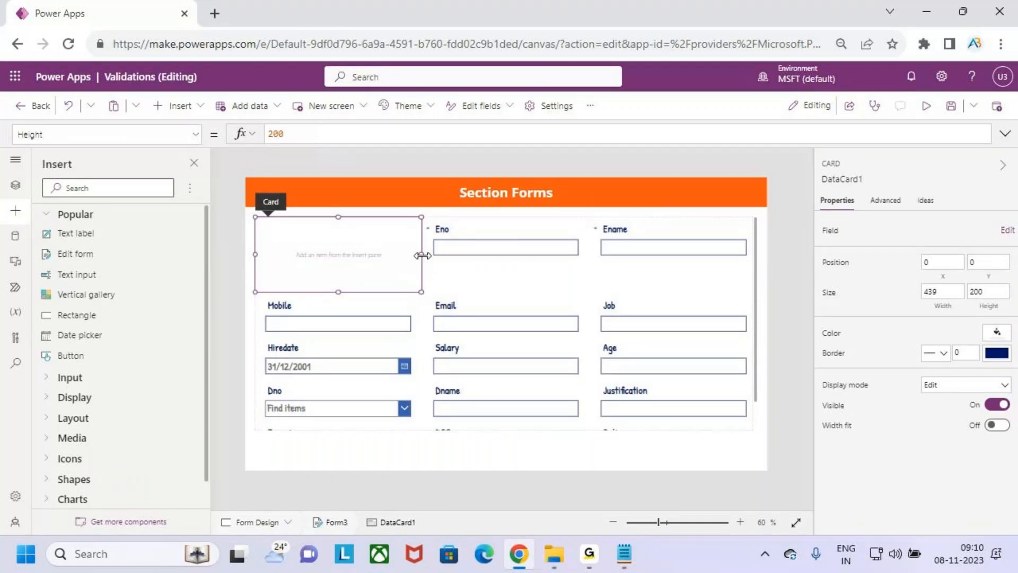
Size DataCard1 to full form width 1317 and height 108, then insert a text label into it
drag(515, 253, 721, 258)
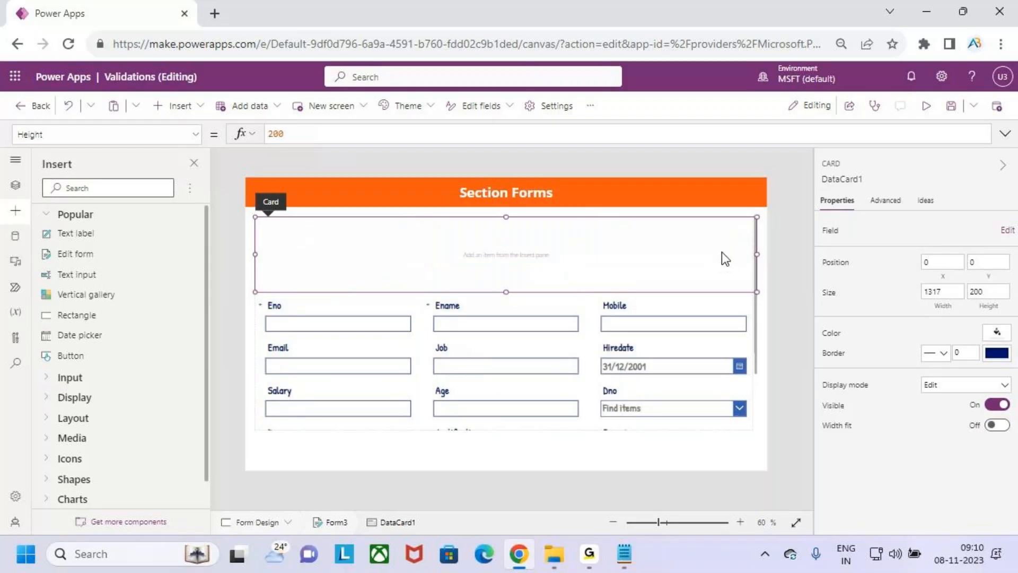
drag(507, 284, 513, 257)
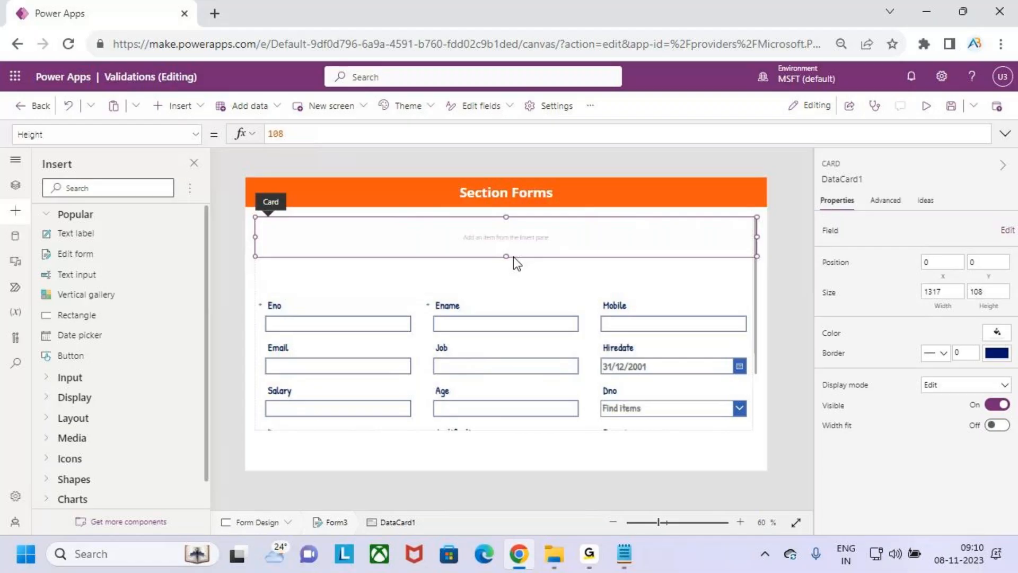
click(564, 286)
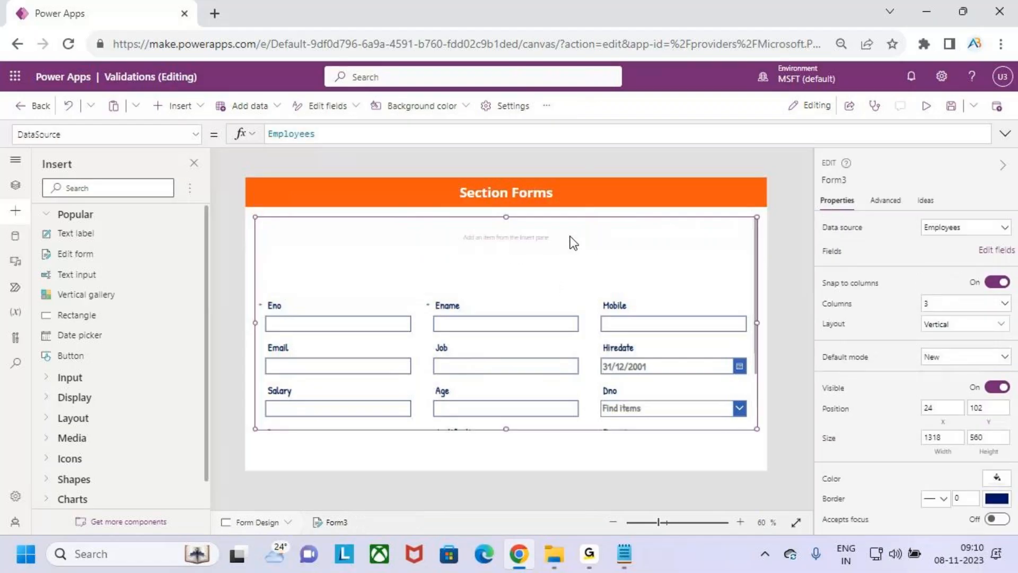
click(573, 244)
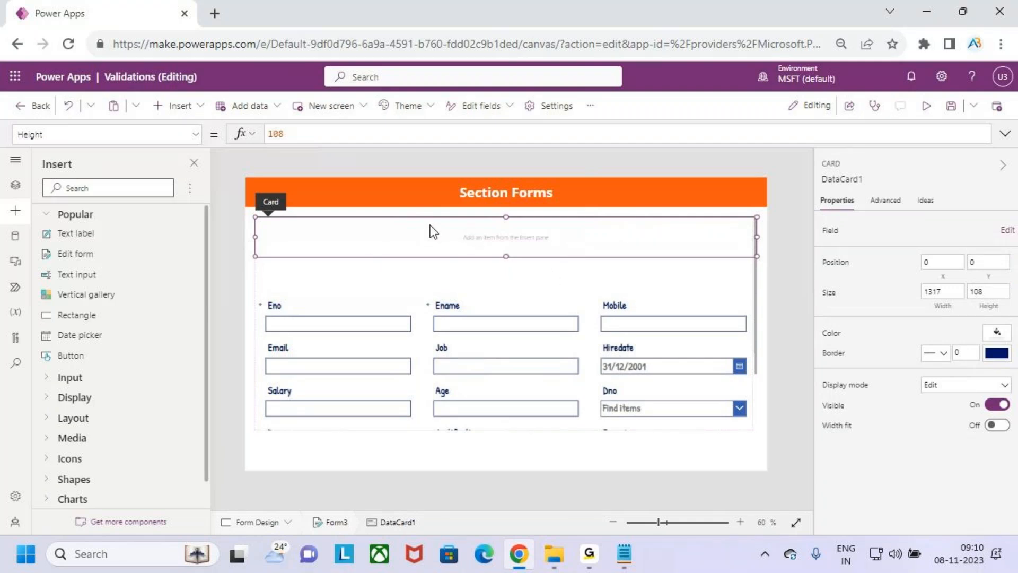
click(189, 114)
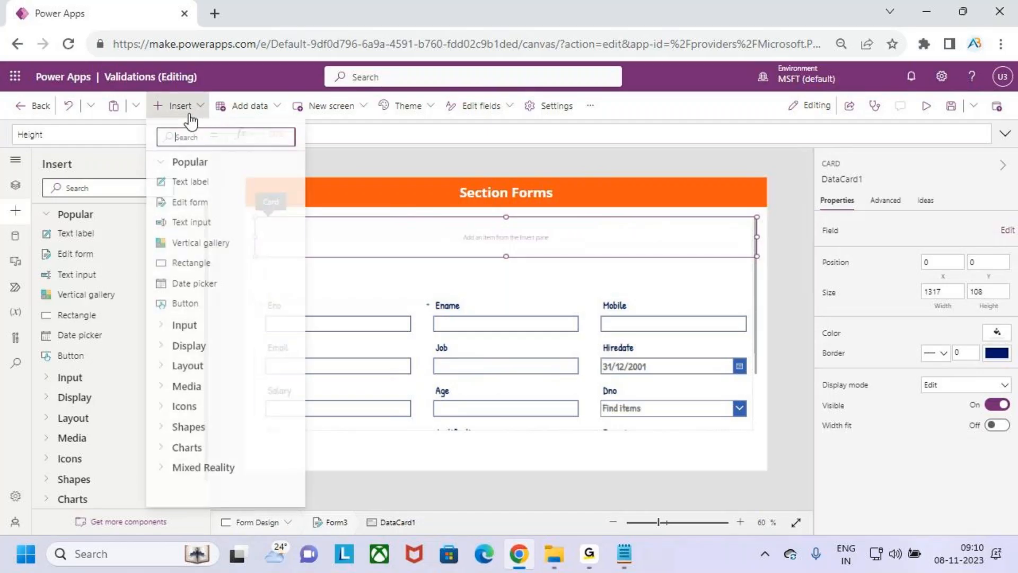
click(212, 184)
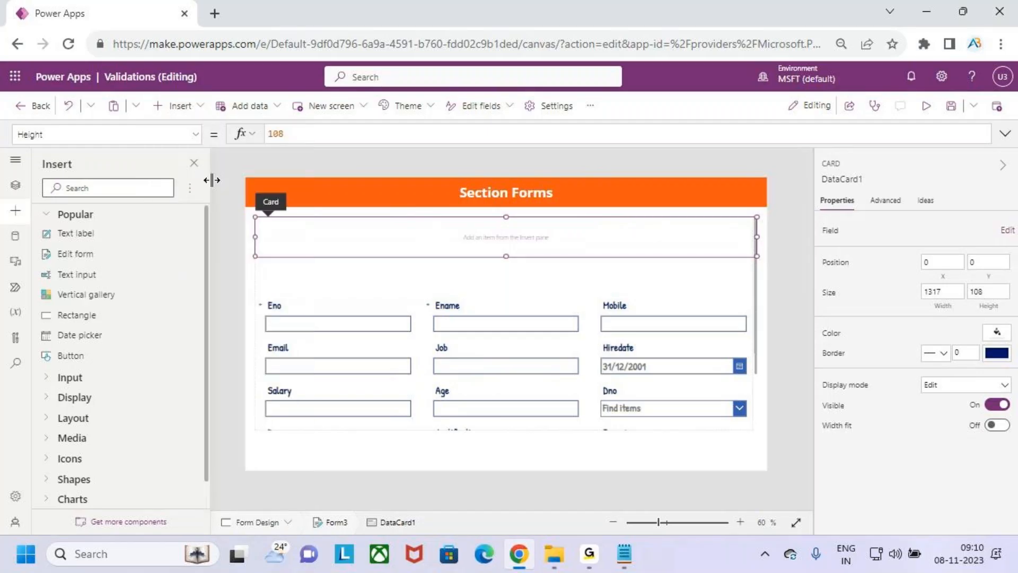
Stretch the new label across the card and format it as Patrick Hand, size 20, Bold
drag(312, 239, 757, 237)
drag(253, 239, 250, 238)
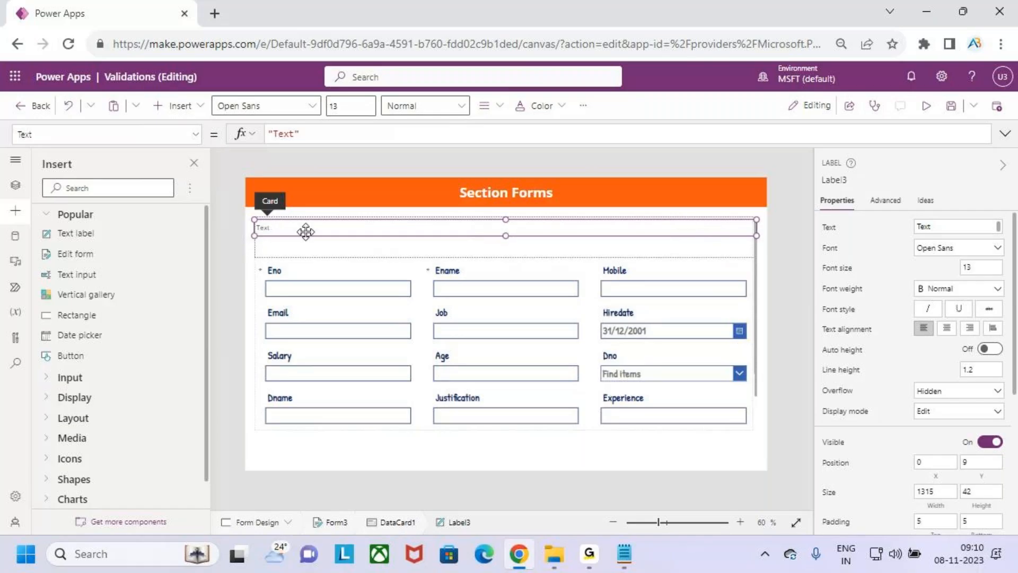
click(344, 105)
text(20)
click(292, 109)
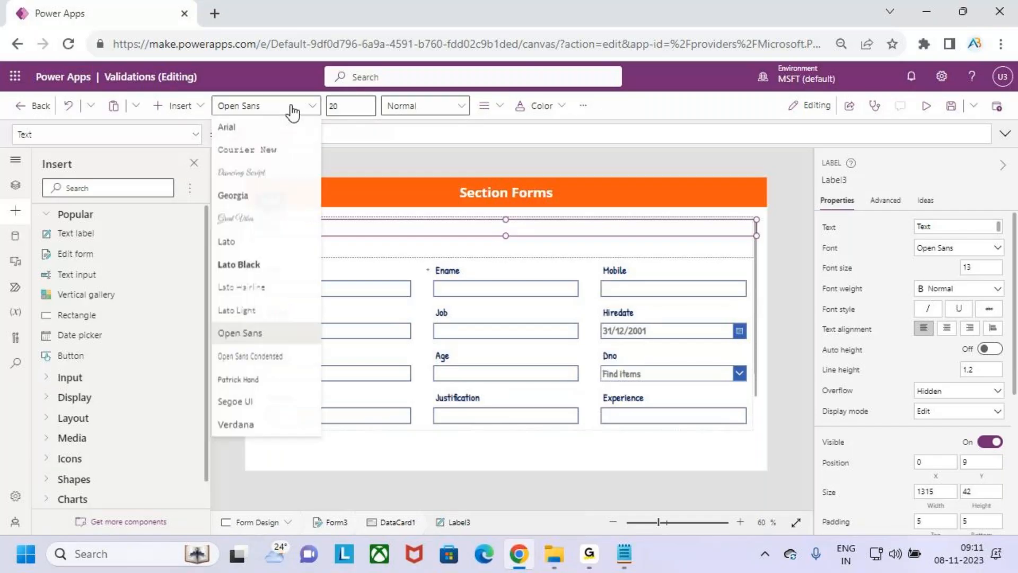
click(241, 380)
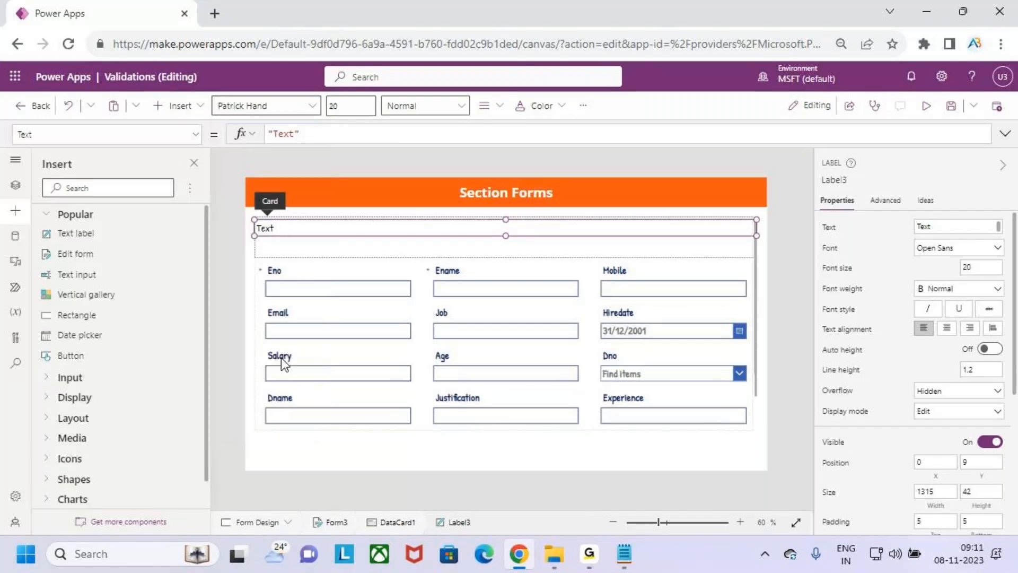
click(446, 108)
click(444, 149)
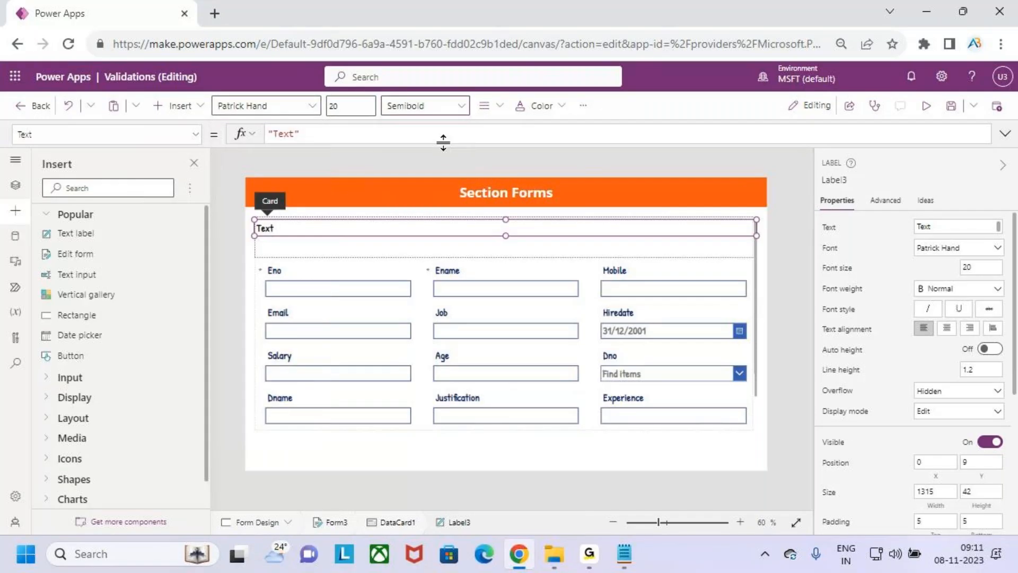
click(447, 105)
click(440, 128)
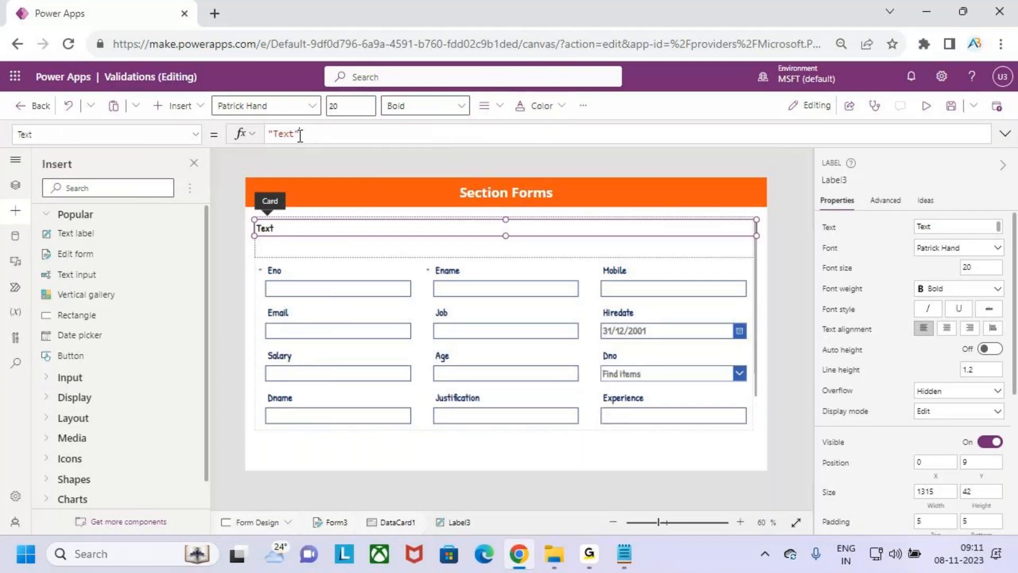
Change the label text to 'Emp Job Details' and centre it
drag(294, 134, 278, 132)
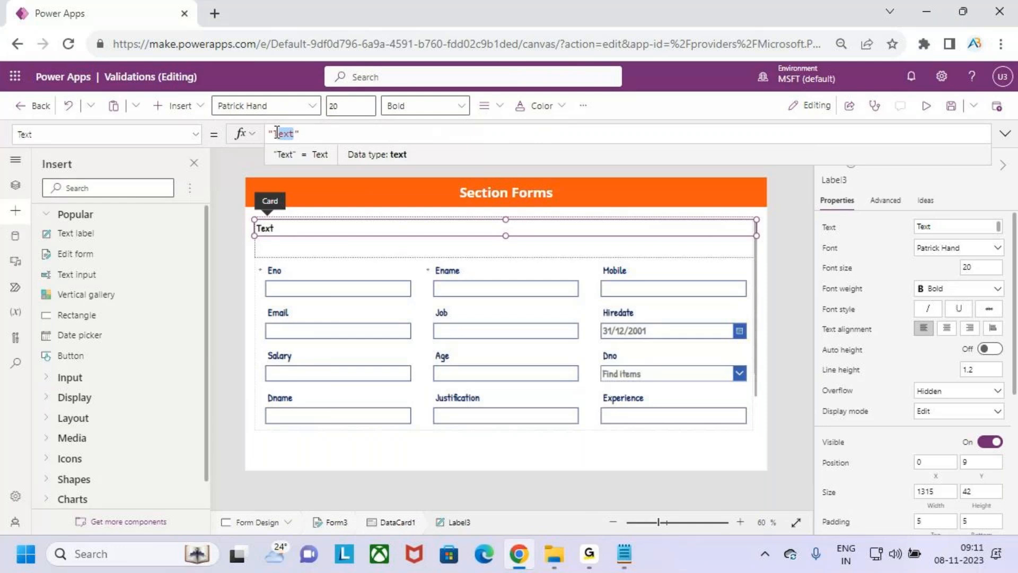
key(BackSpace)
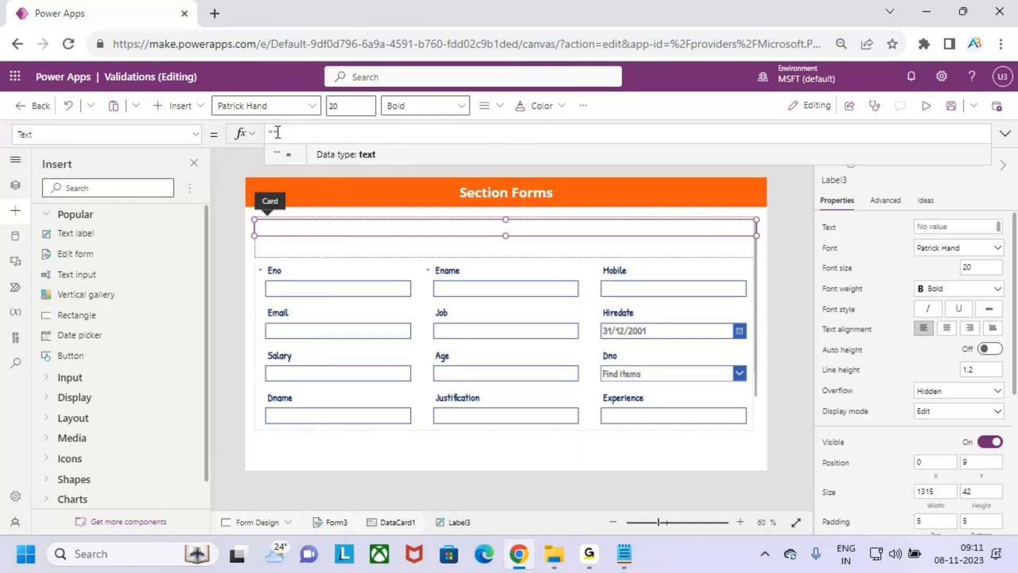
text(Emp Job)
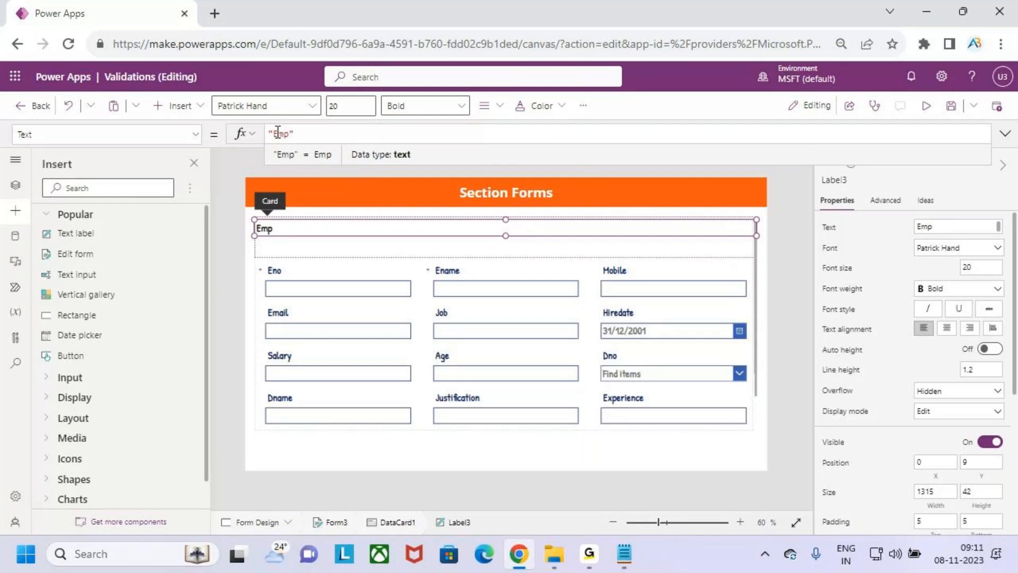
text( Deat)
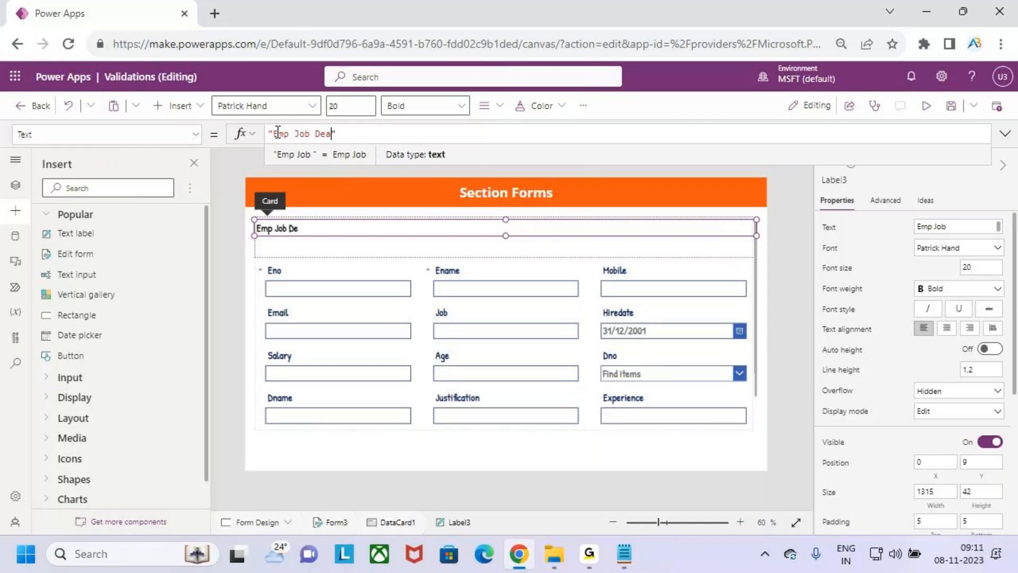
text(iols)
key(BackSpace)
key(BackSpace)
key(BackSpace)
key(BackSpace)
key(BackSpace)
key(BackSpace)
key(BackSpace)
key(BackSpace)
key(BackSpace)
text(Deta)
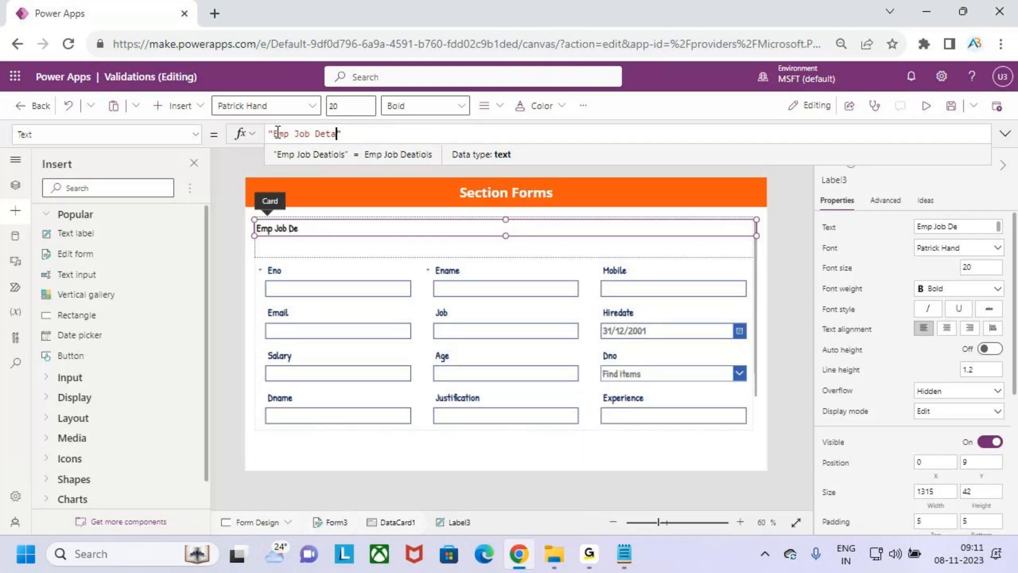
text(ils)
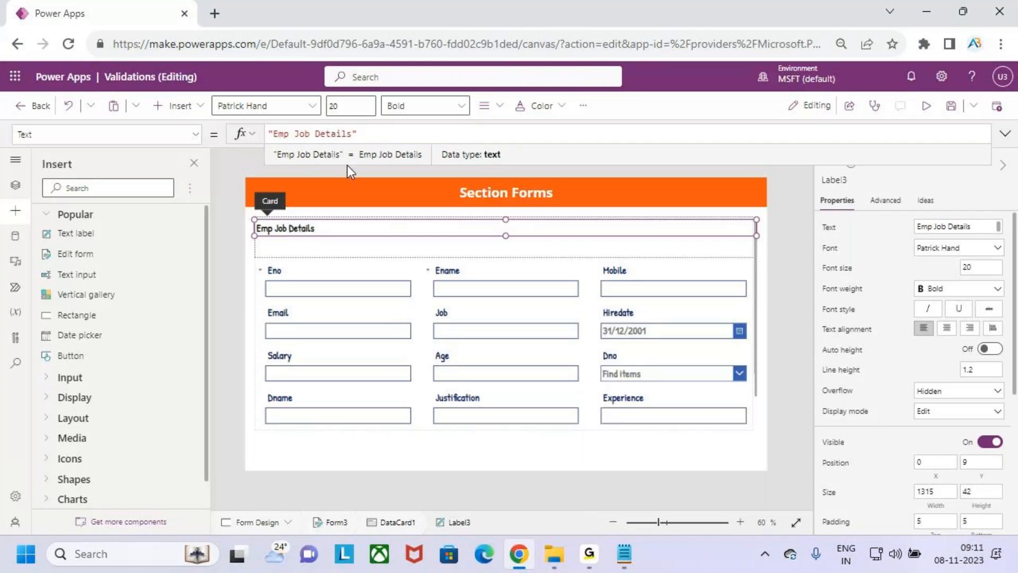
click(496, 111)
click(513, 154)
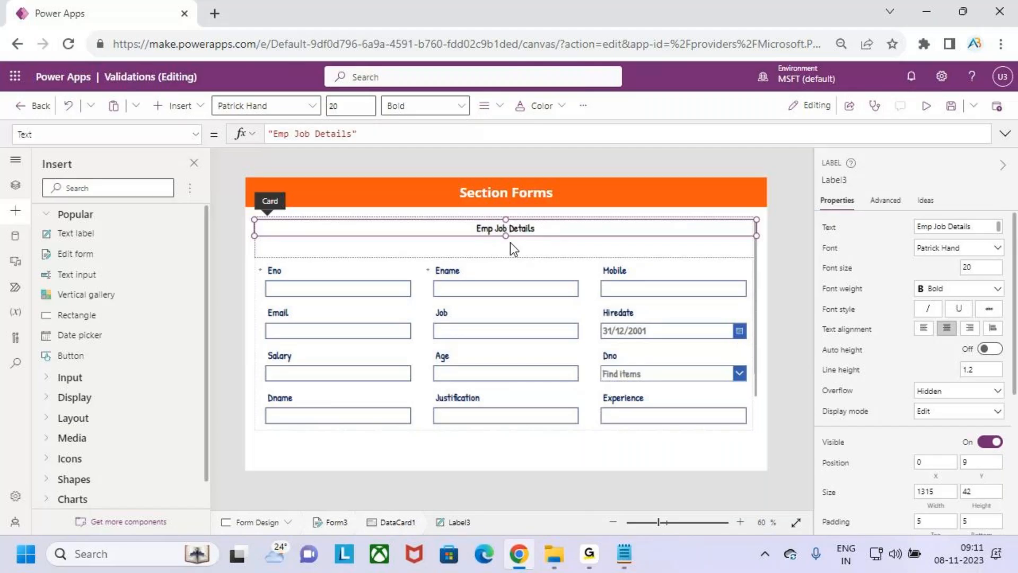
Give the Emp Job Details label a blue background with white text
click(583, 113)
mouse_move(654, 141)
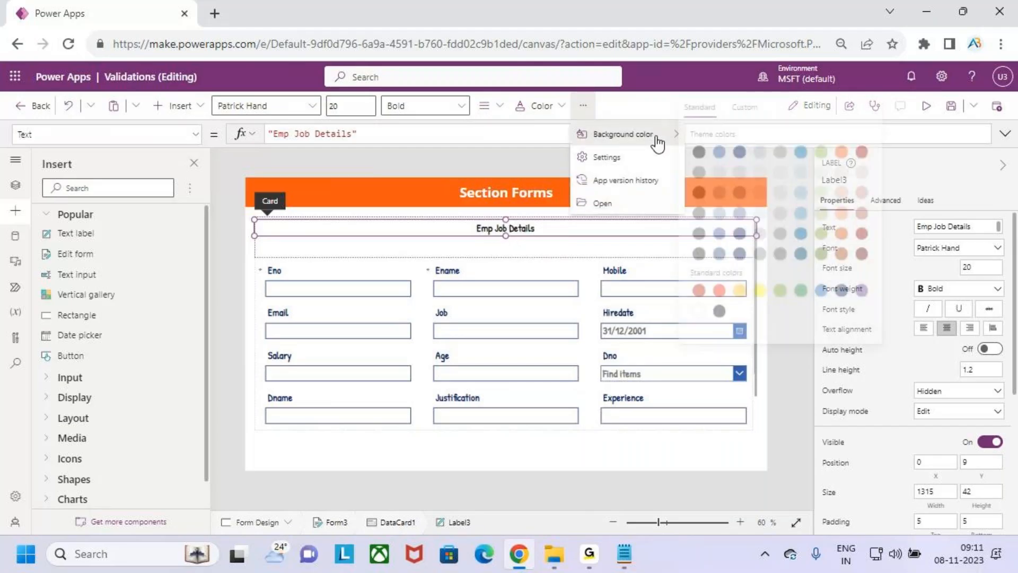
click(725, 153)
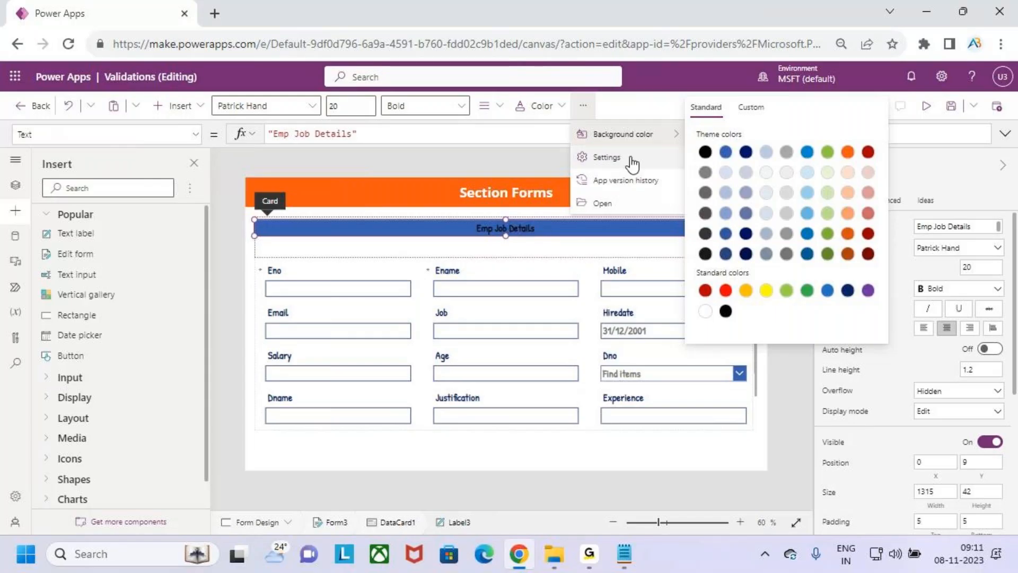
click(535, 105)
click(528, 335)
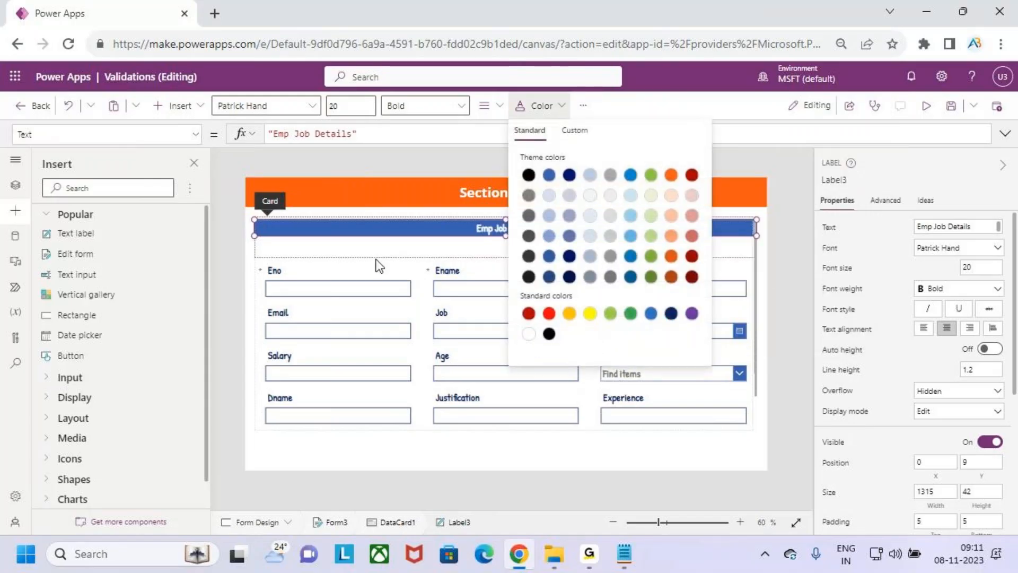
Shorten the custom card to 58 high so it fits snugly around the label
click(736, 243)
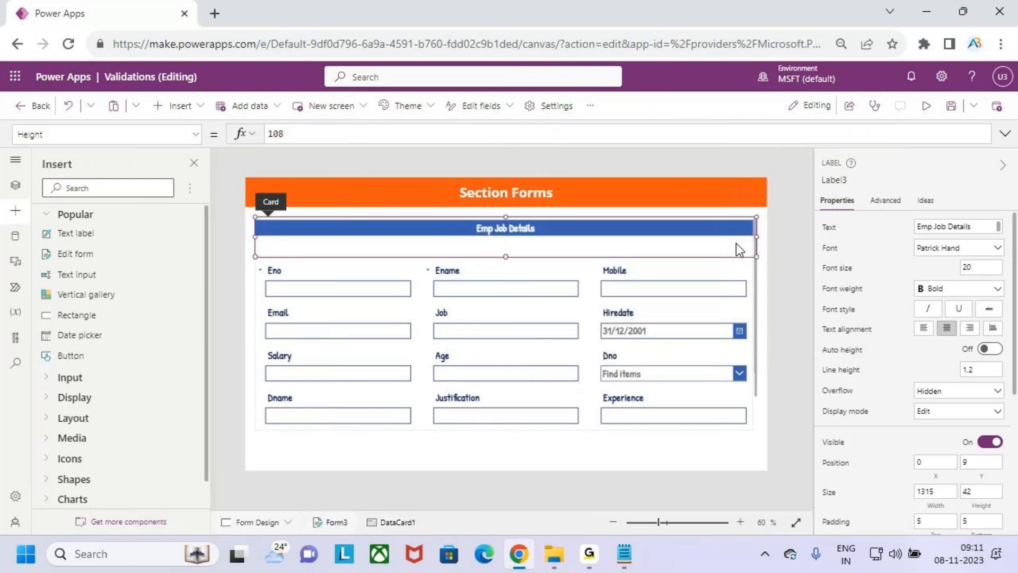
drag(507, 254, 508, 238)
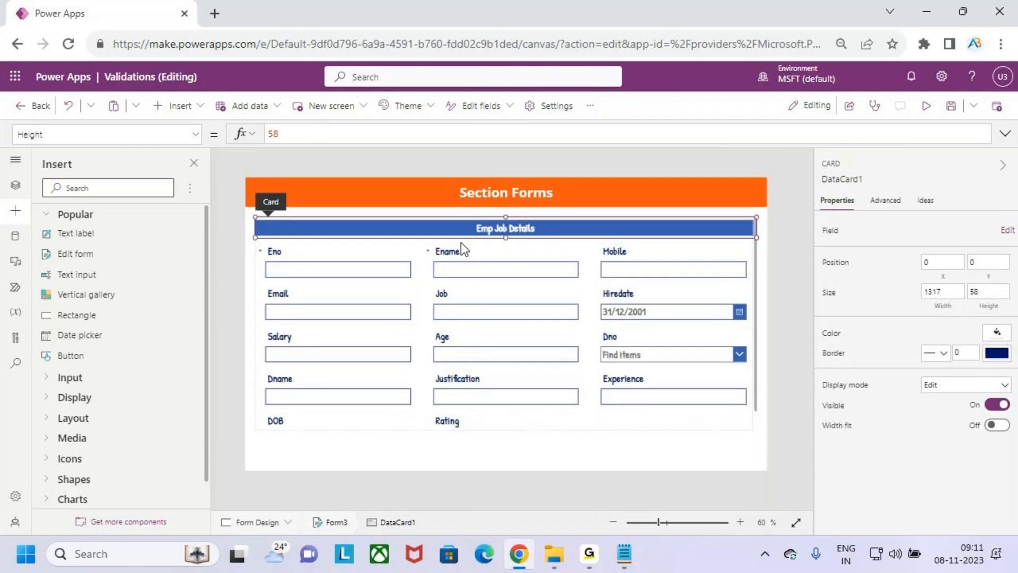
click(602, 209)
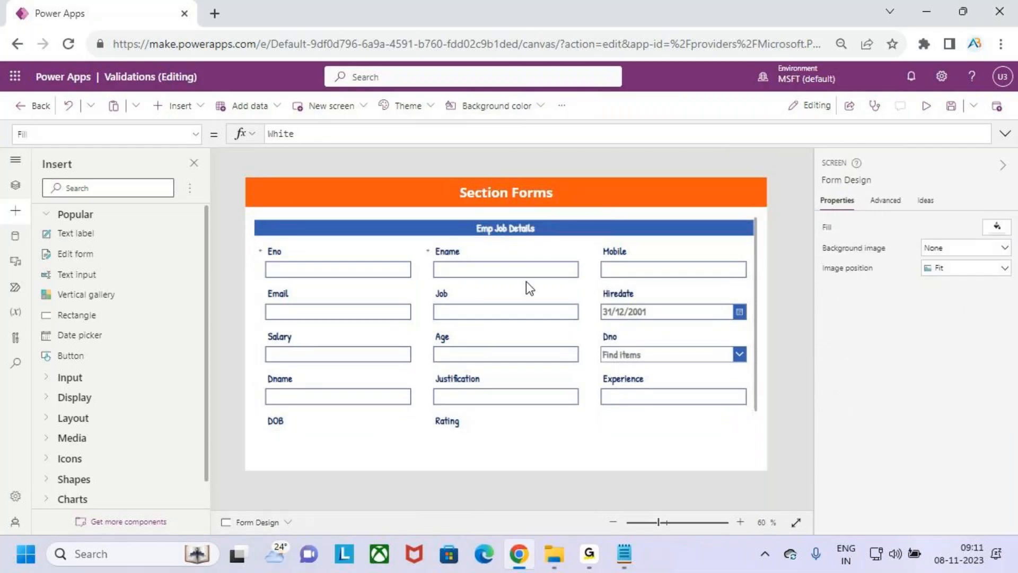
Save the app, preview it, then return to editing and dismiss the tip
click(950, 107)
click(926, 109)
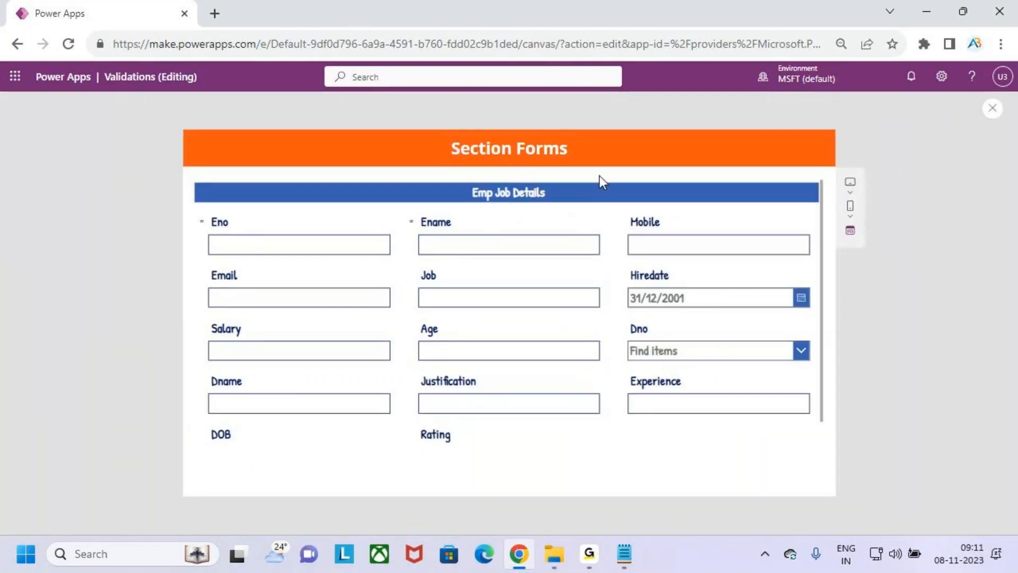
click(992, 108)
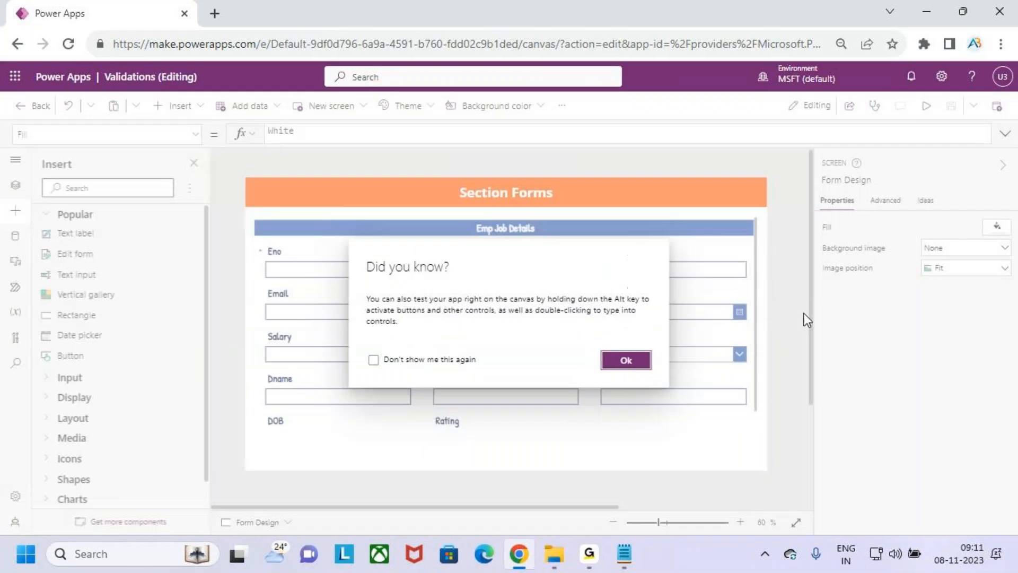
click(634, 361)
Give the Emp Job Details form a light blue background
click(757, 390)
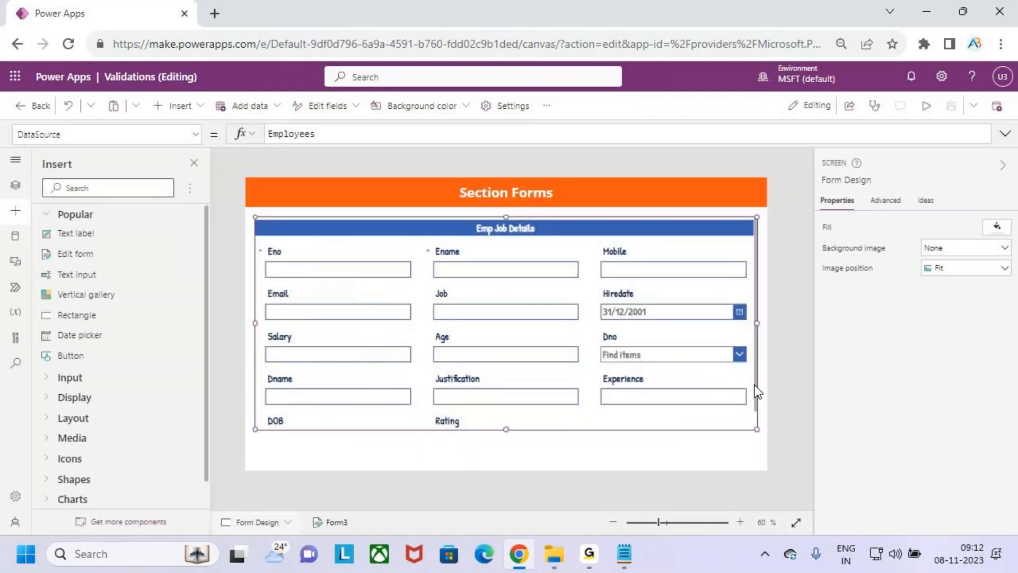
click(546, 105)
click(422, 106)
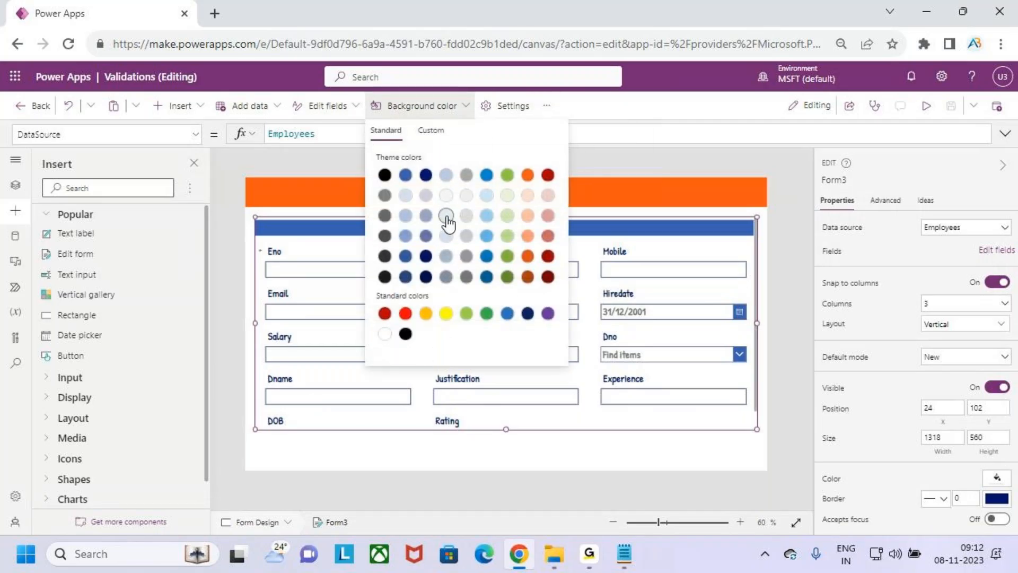
click(446, 177)
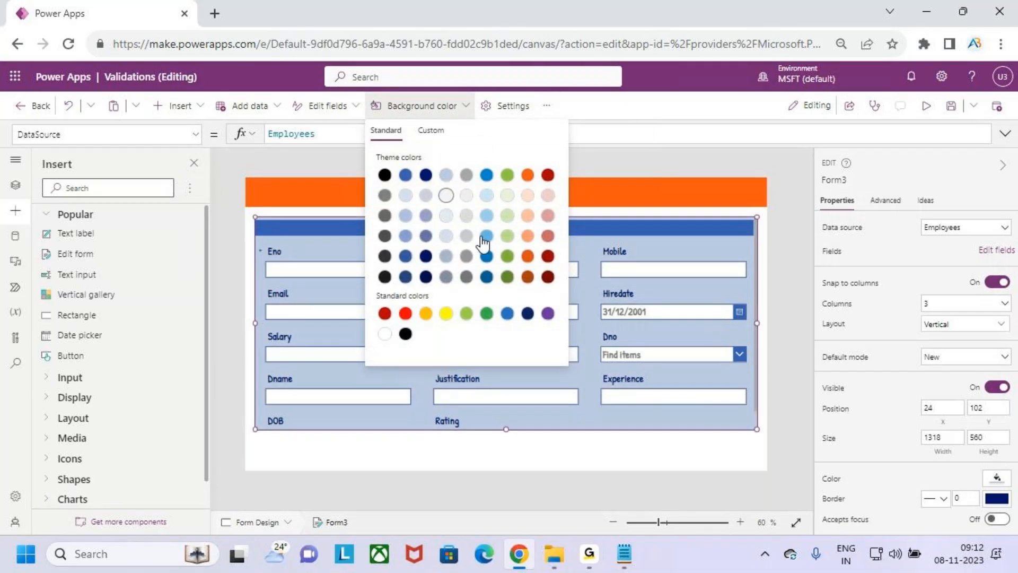
click(747, 211)
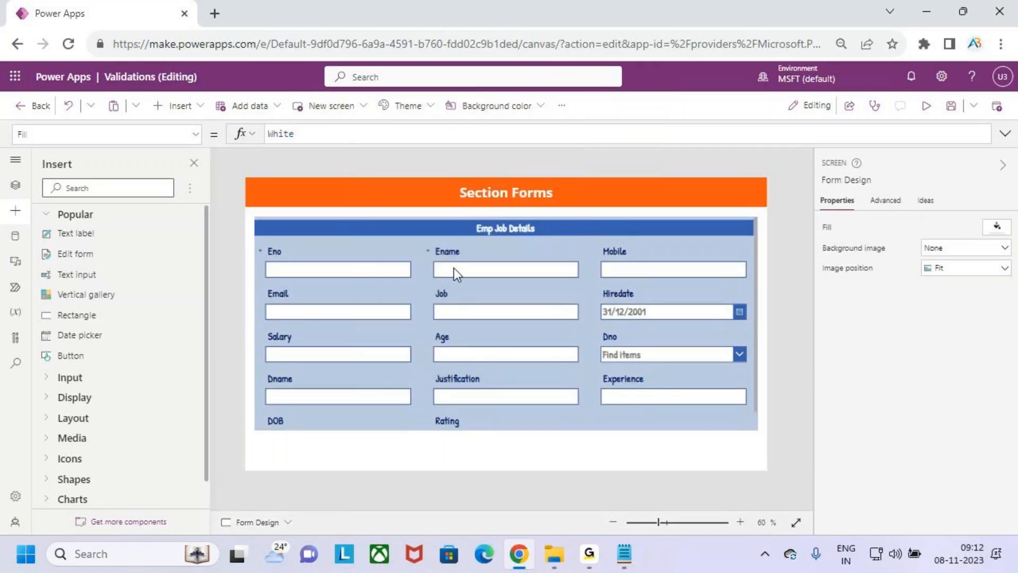
key(ctrl+2)
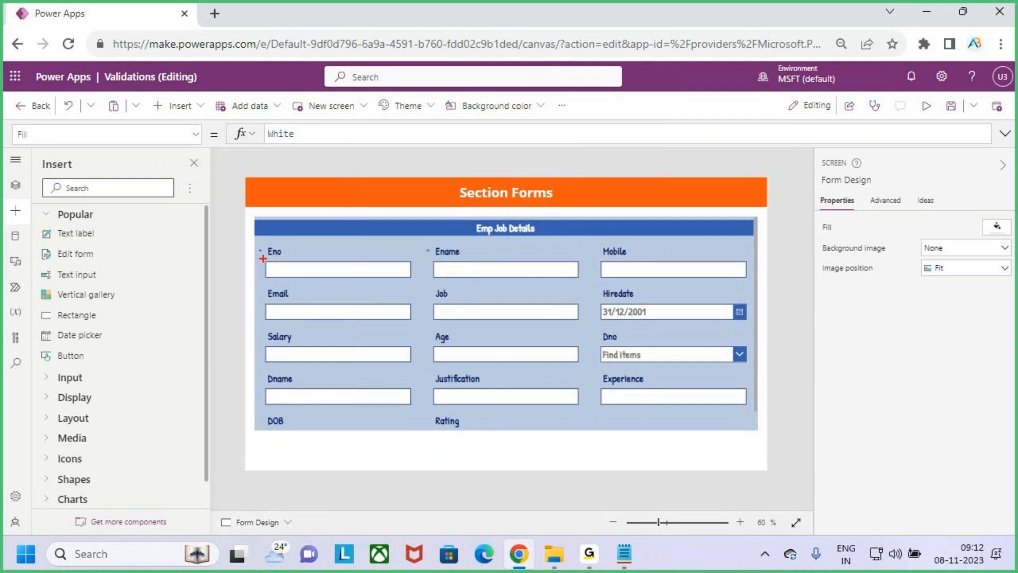
drag(264, 259, 276, 251)
drag(436, 253, 449, 246)
drag(594, 300, 608, 293)
drag(586, 394, 610, 383)
drag(429, 426, 449, 417)
drag(263, 343, 286, 329)
key(Escape)
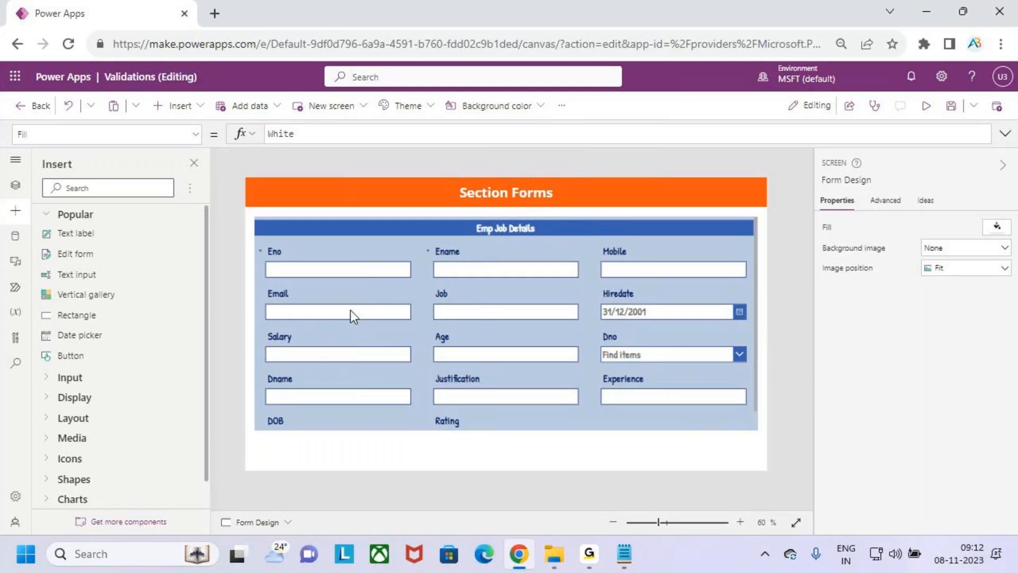
Move Hiredate into the top row's third slot and put Salary, Experience, Rating on row two
click(610, 294)
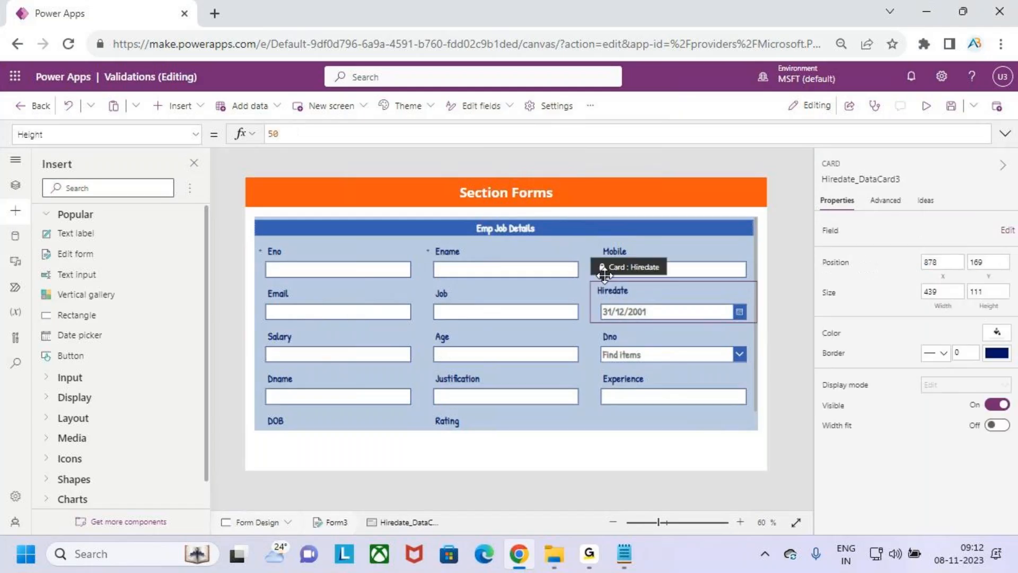
click(614, 289)
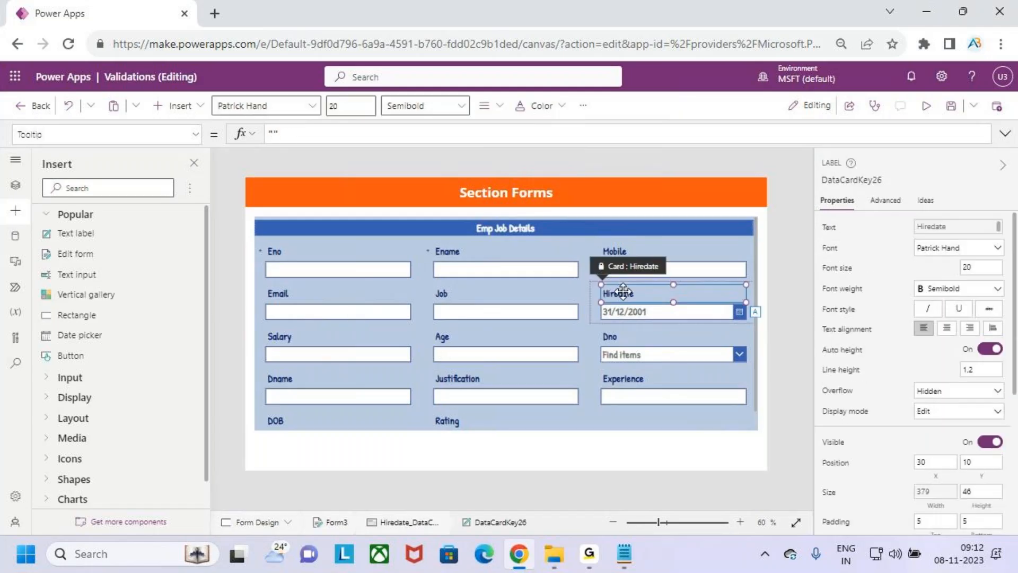
drag(610, 277, 599, 250)
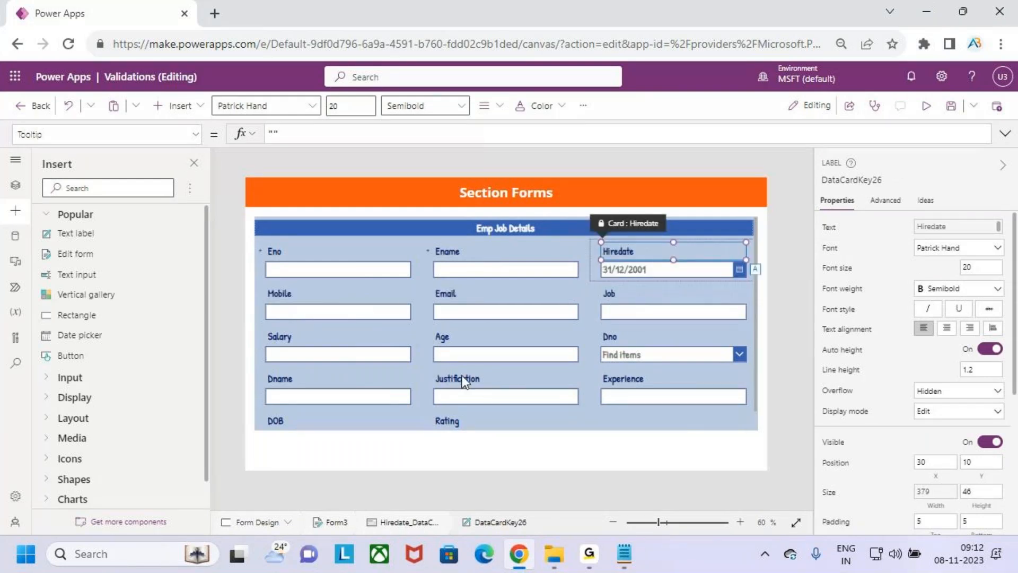
drag(271, 335, 273, 286)
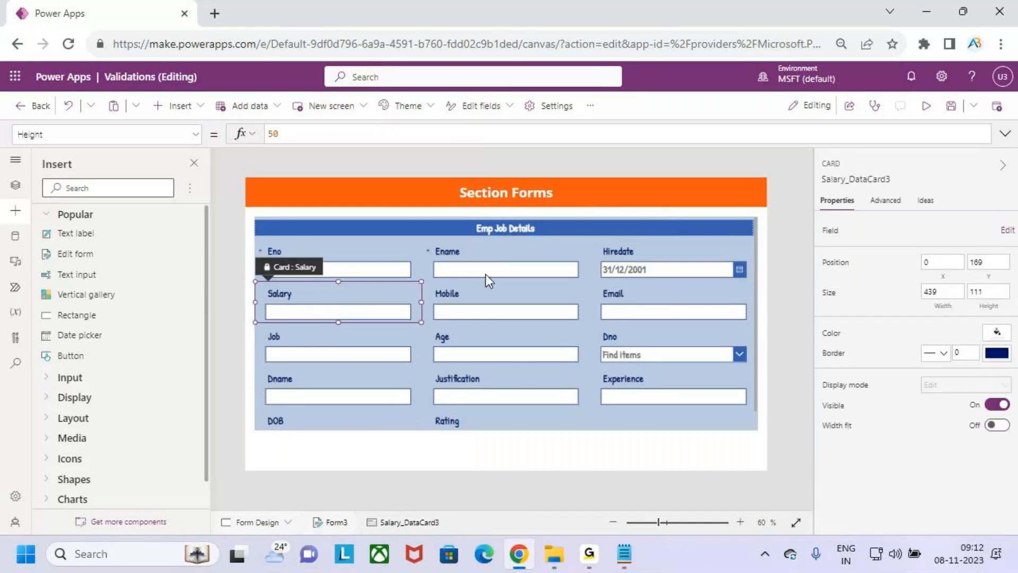
drag(677, 381, 438, 306)
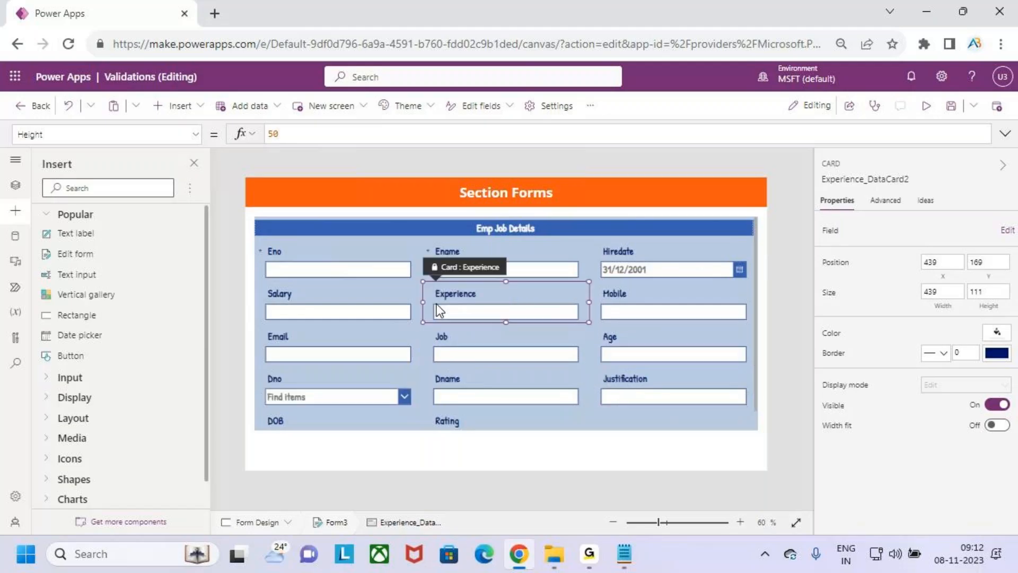
click(448, 412)
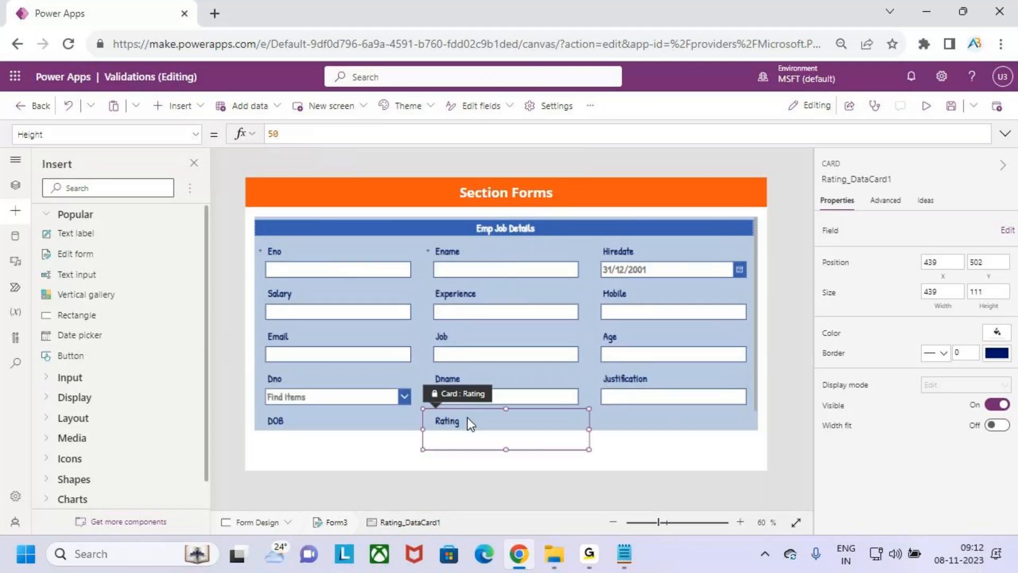
drag(431, 407, 600, 298)
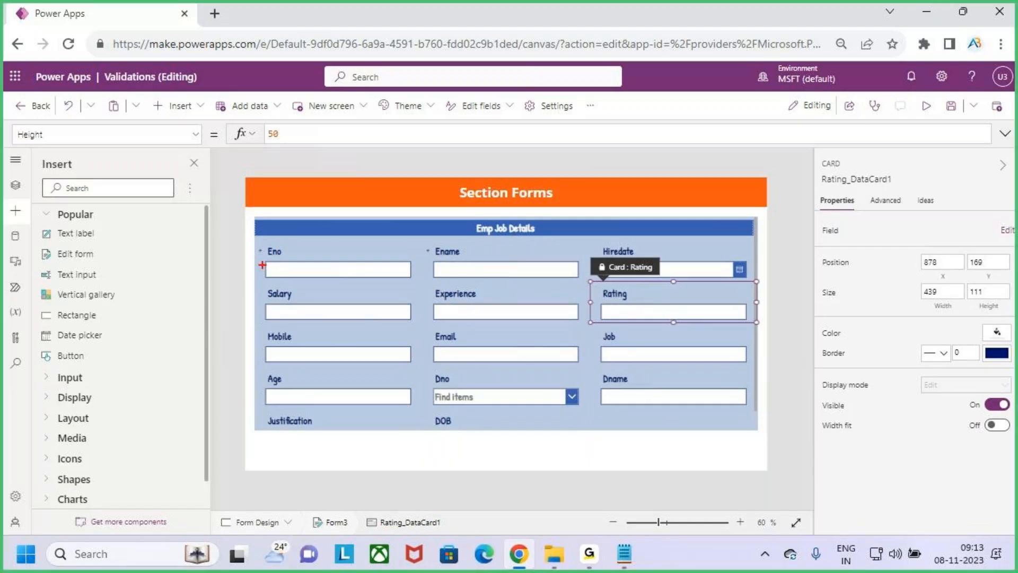
mouse_move(256, 242)
mouse_down()
mouse_move(444, 301)
mouse_move(773, 332)
mouse_up()
key(Escape)
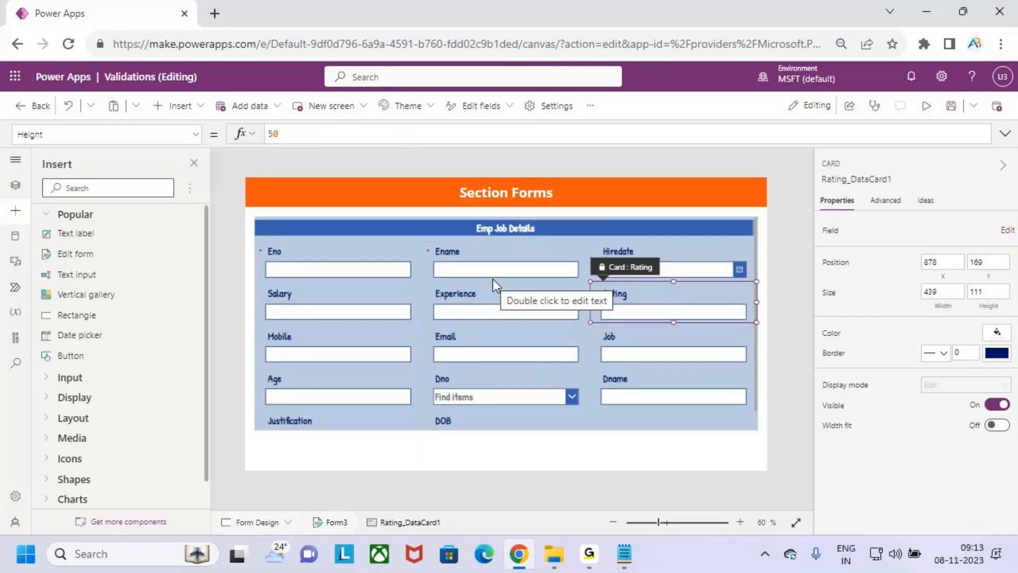
Add a new custom card to Form3 from its Fields pane
click(759, 403)
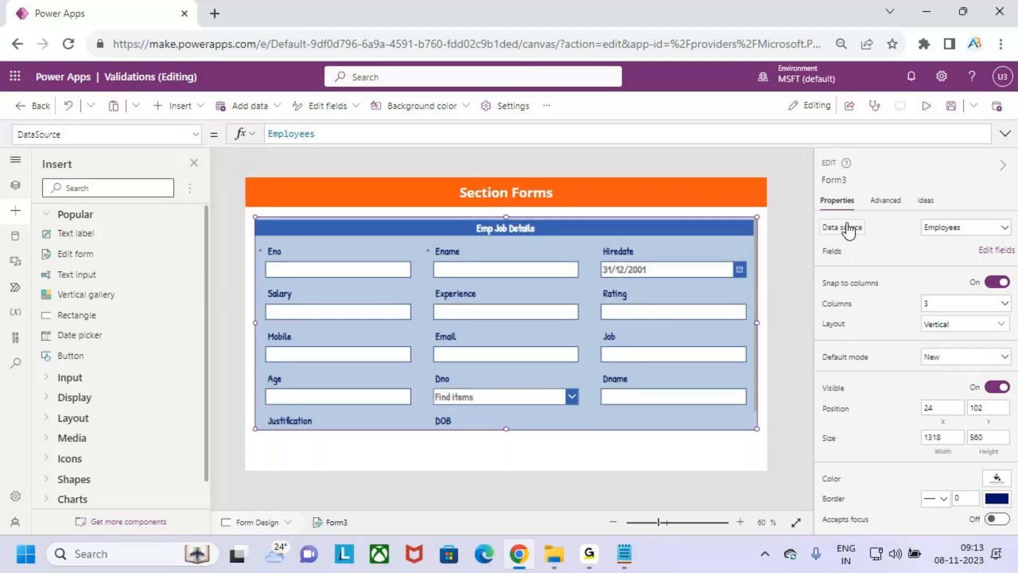
click(987, 253)
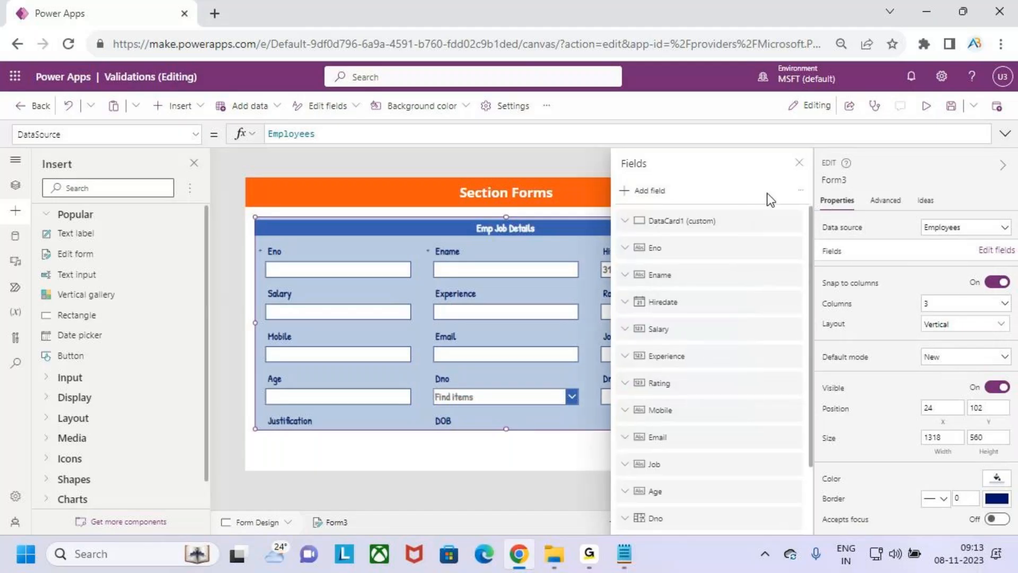
click(801, 192)
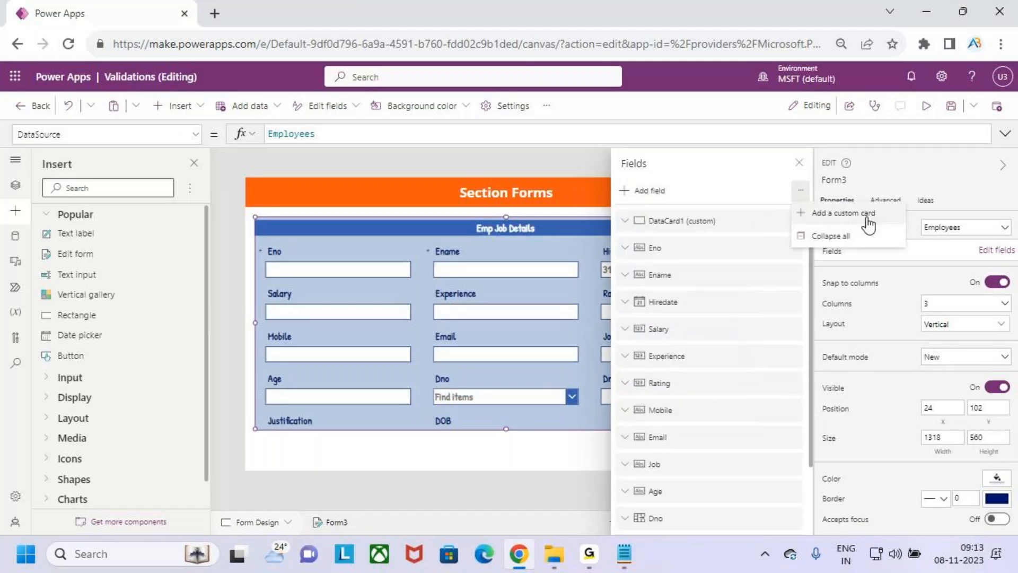
click(868, 218)
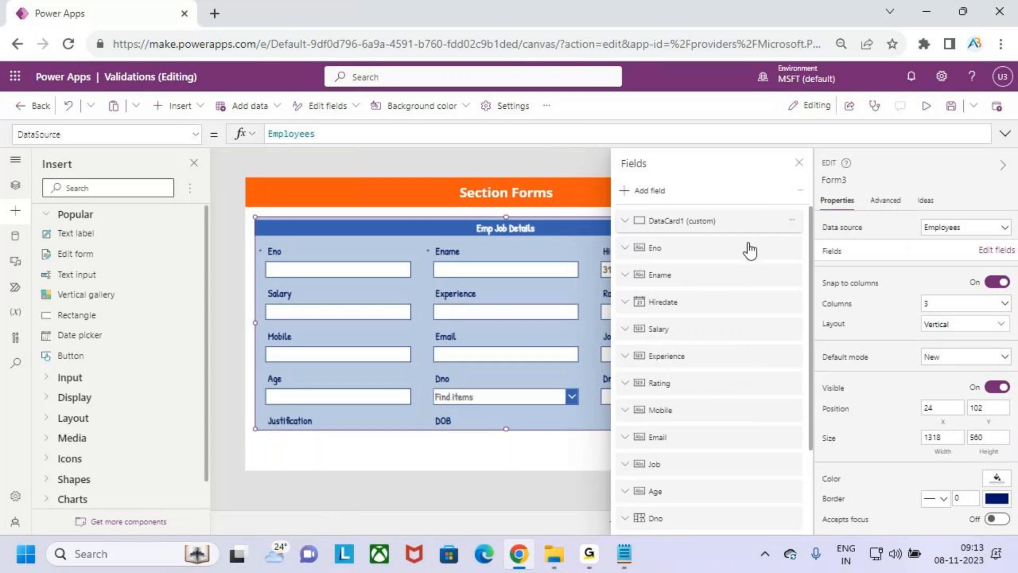
click(797, 163)
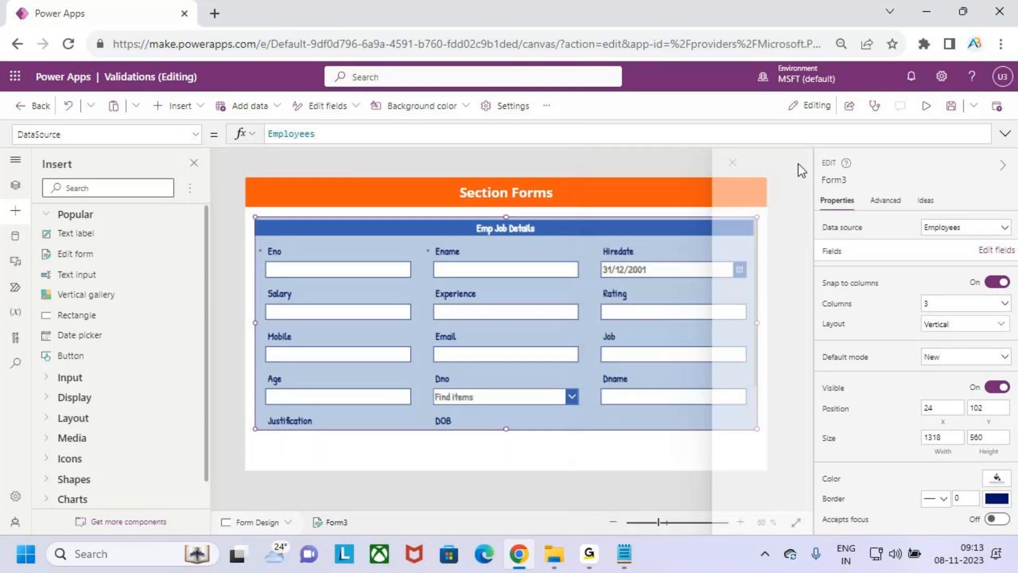
Place the empty card below the Salary row and size it to 1317 by 123
scroll(542, 343, down, 1)
click(676, 403)
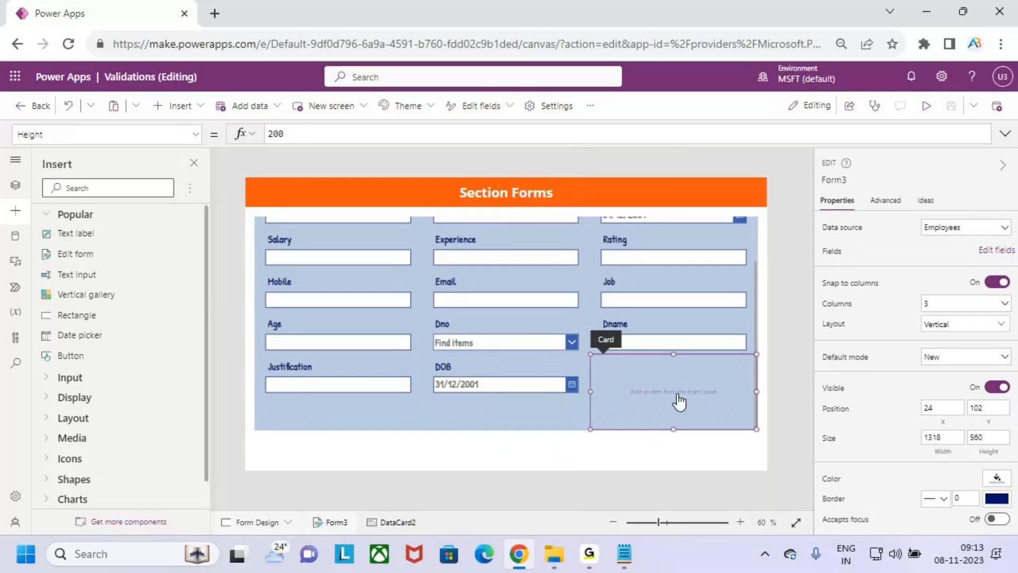
drag(602, 354, 265, 297)
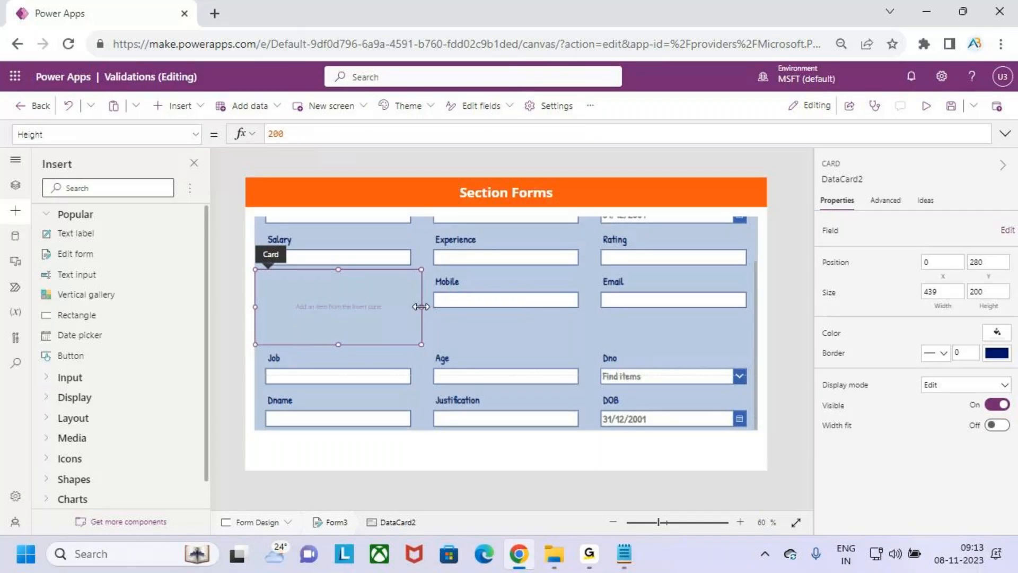
drag(427, 310, 714, 310)
drag(507, 344, 513, 315)
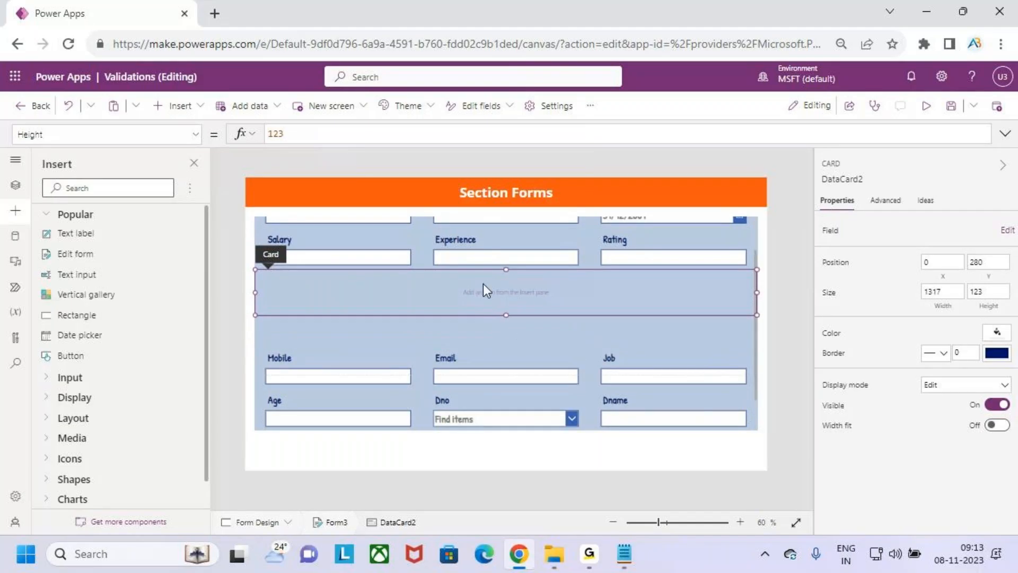
scroll(482, 282, up, 2)
Paste a copy of the Emp Job Details heading into the new card, at its top
click(552, 226)
click(551, 227)
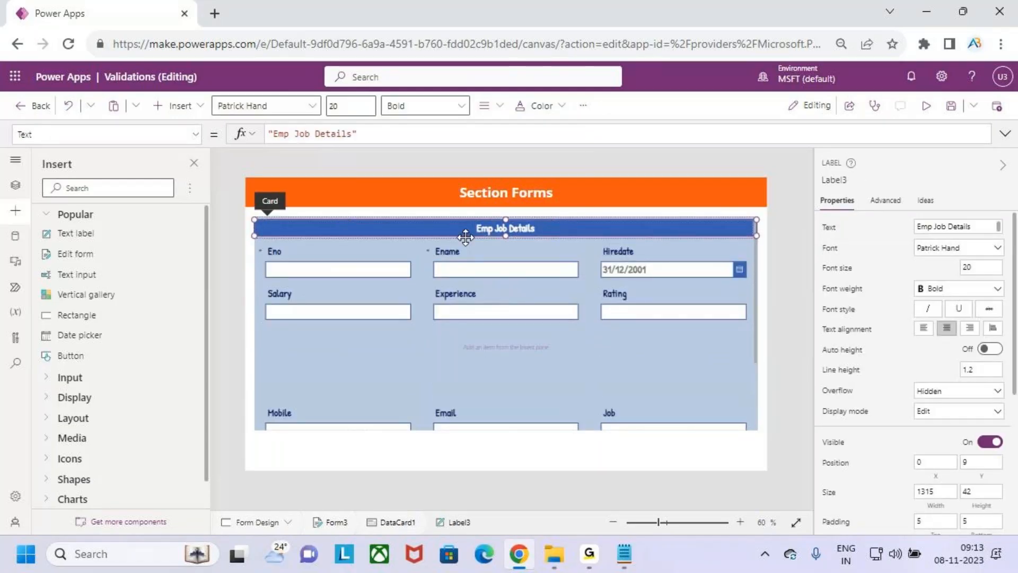
click(461, 349)
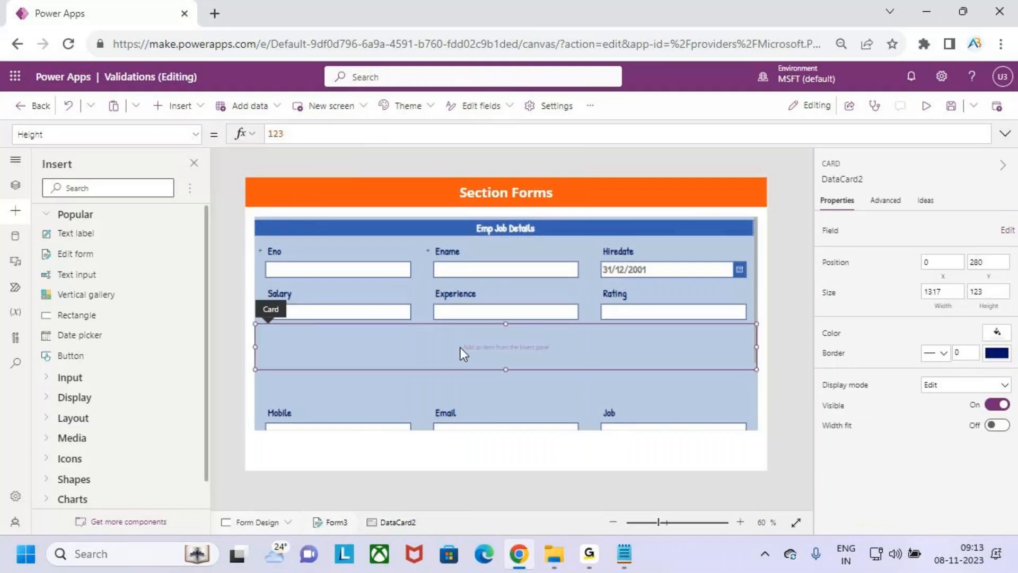
key(ctrl+v)
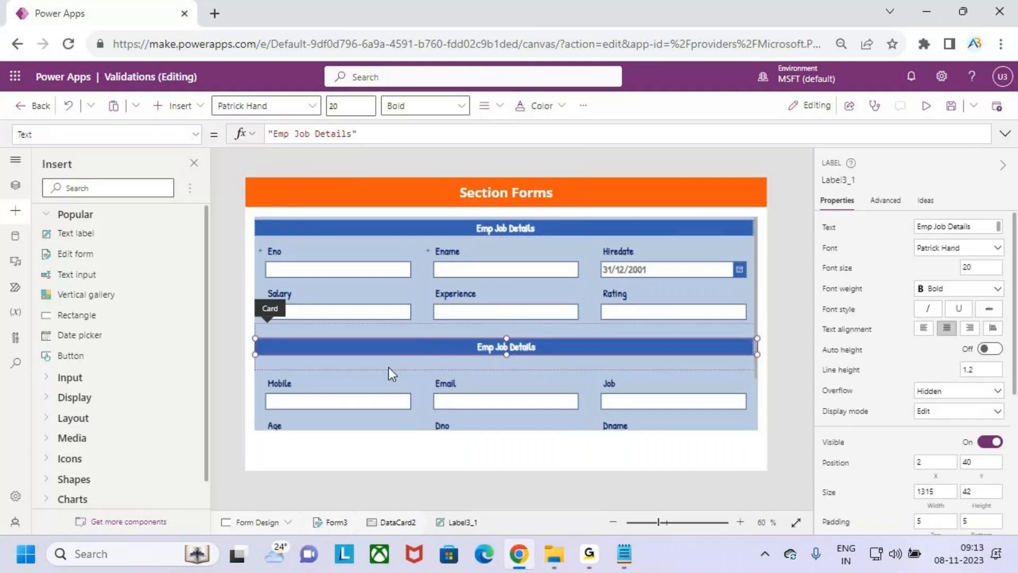
drag(393, 350, 393, 338)
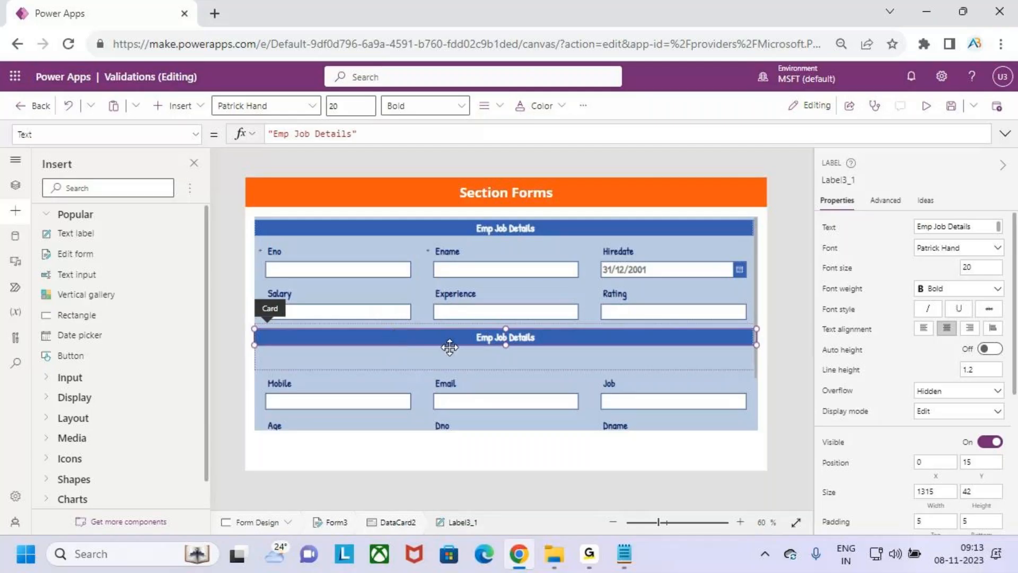
Shorten the card to 61 high and select the copied heading's text for editing
click(507, 365)
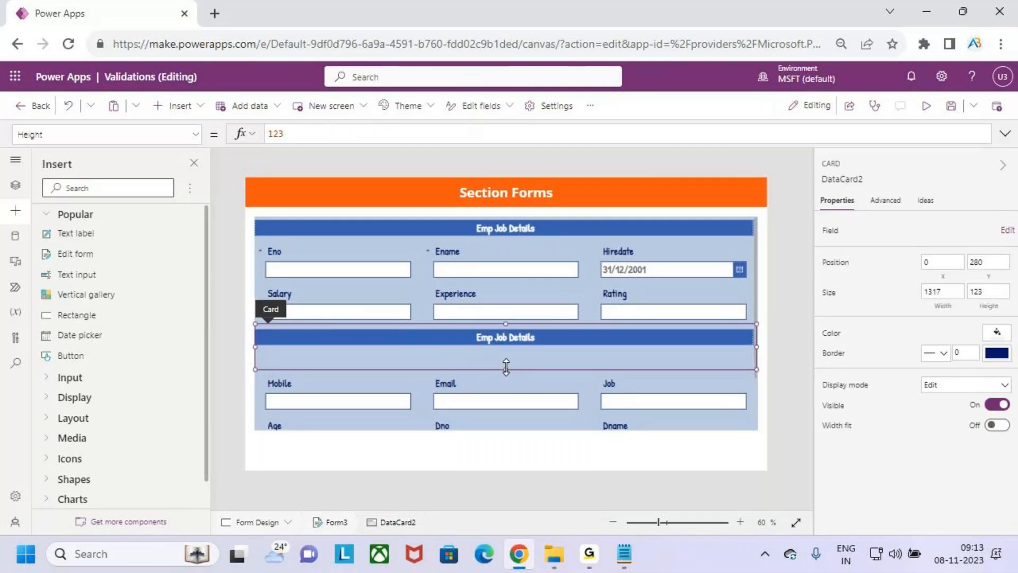
drag(506, 359, 508, 345)
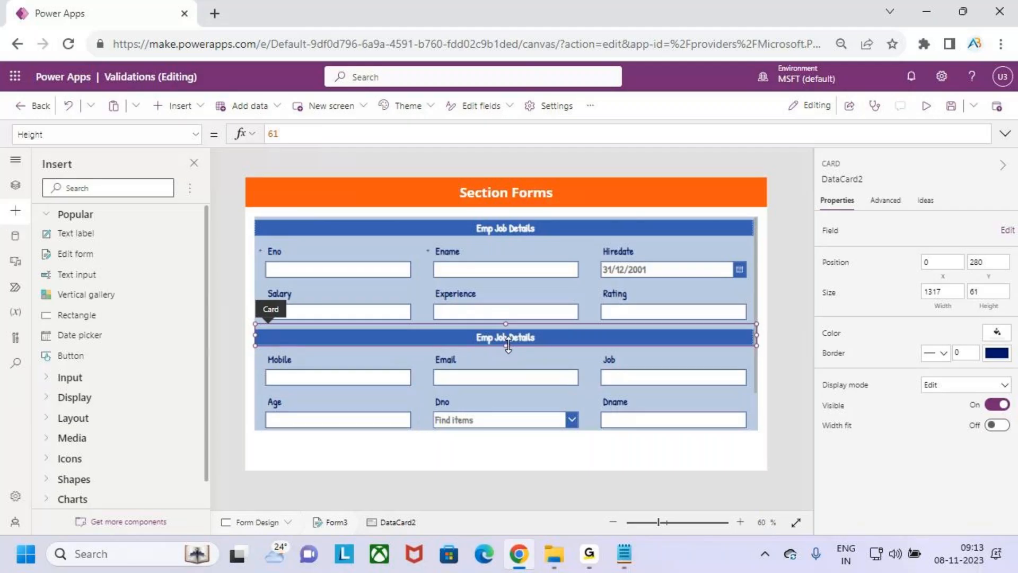
click(540, 335)
drag(352, 133, 286, 133)
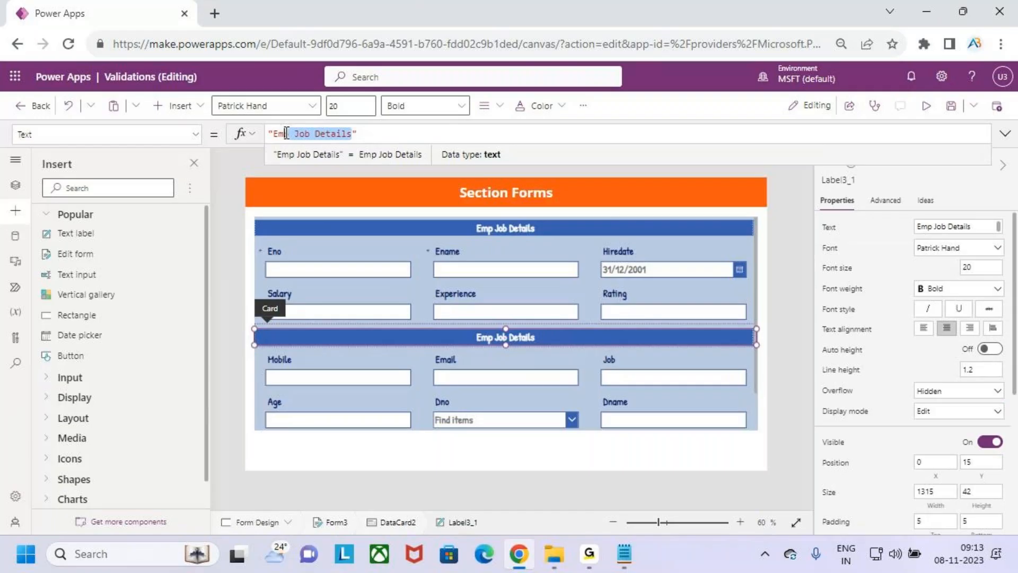
Replace the second heading's Text formula with "Dept Details"
key(BackSpace)
key(BackSpace)
key(BackSpace)
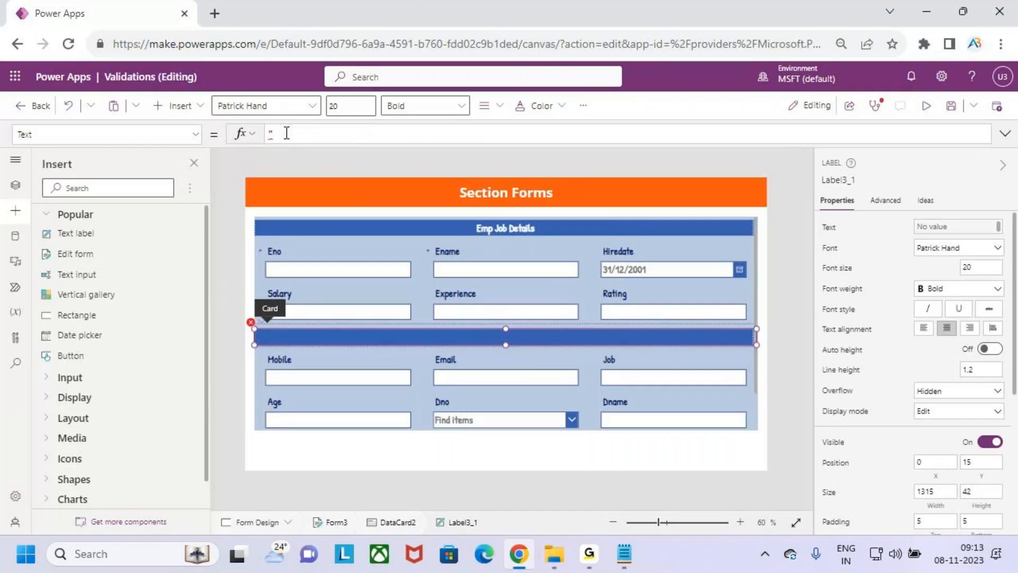
key(BackSpace)
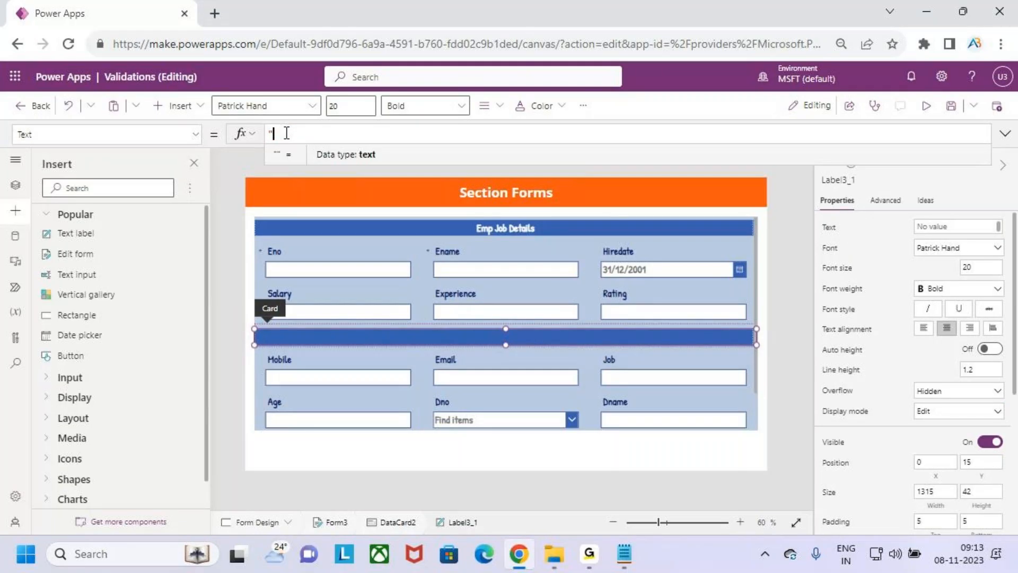
text("Dept D)
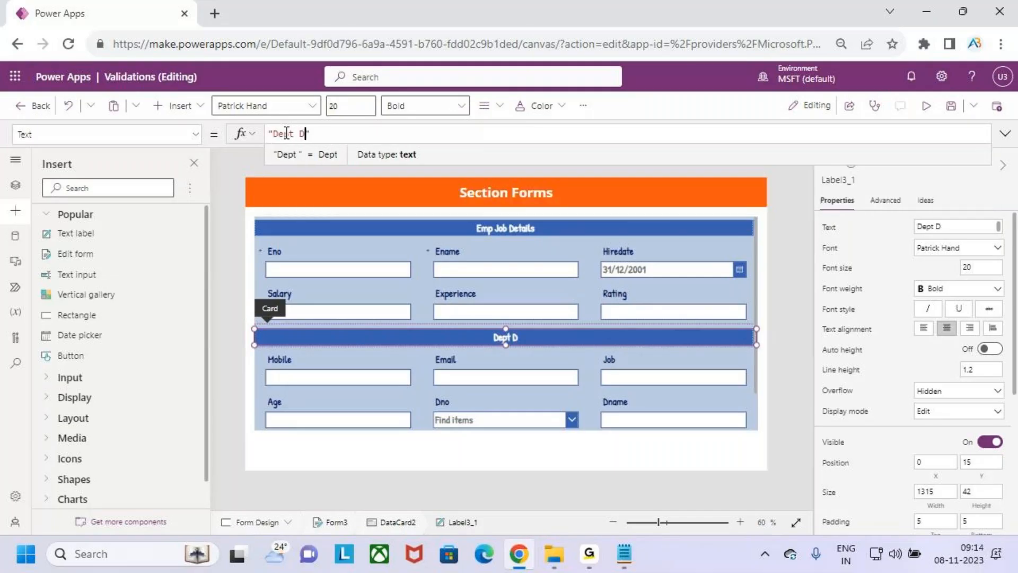
text(etails)
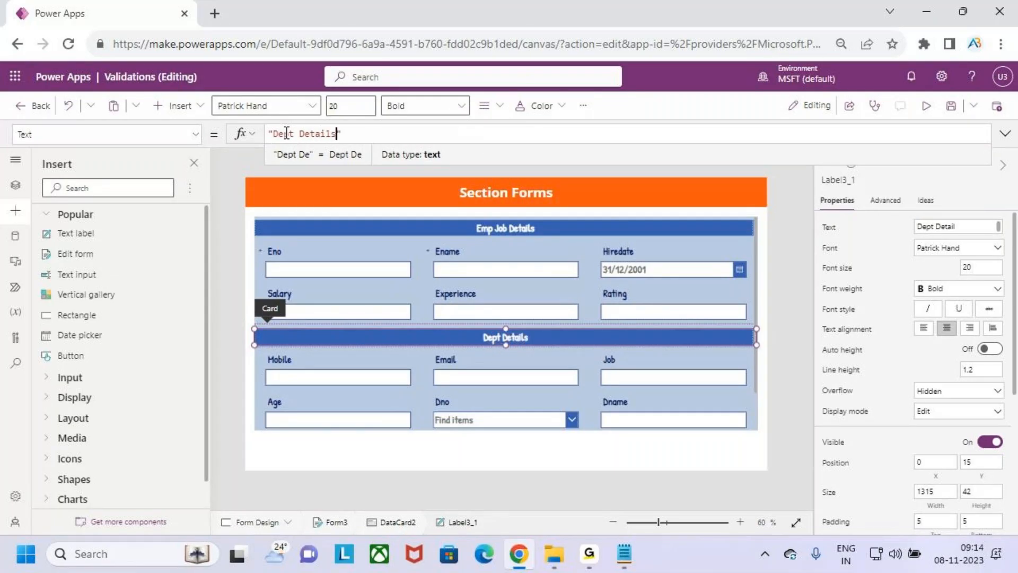
scroll(607, 324, down, 1)
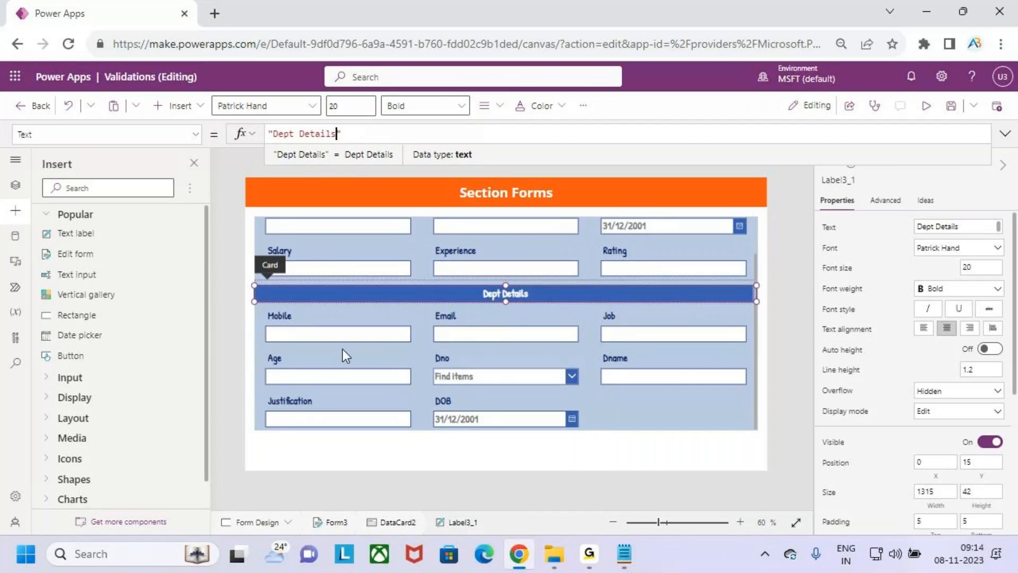
Place Dno, Dname and Job in the first row under the Dept Details heading
click(444, 360)
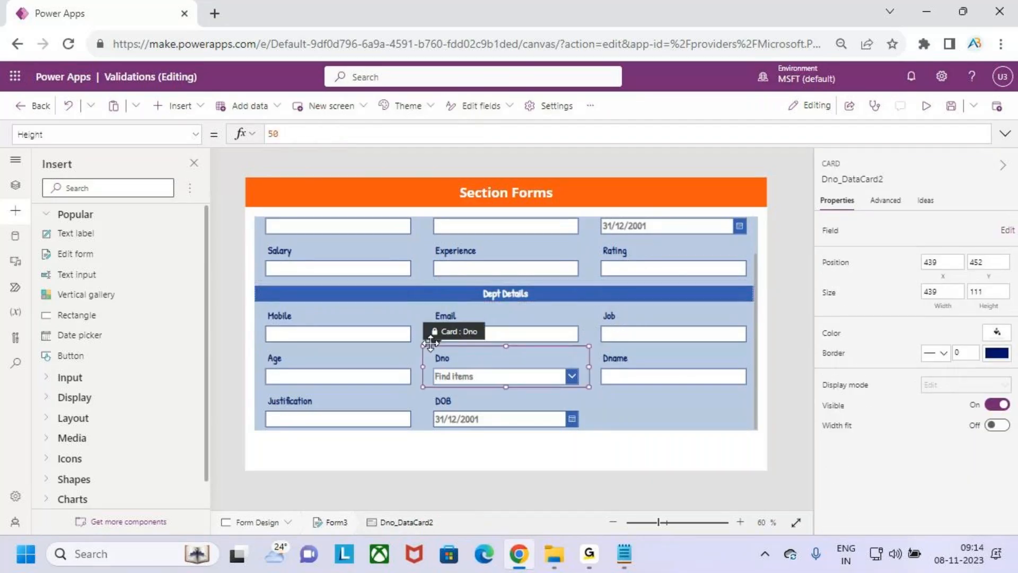
drag(431, 337, 269, 321)
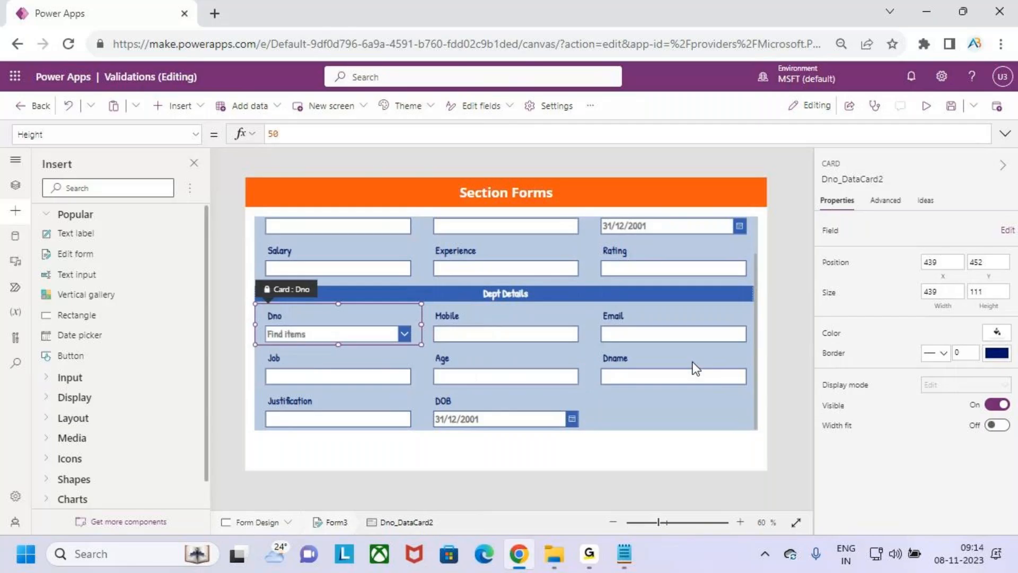
click(617, 364)
drag(605, 353, 467, 326)
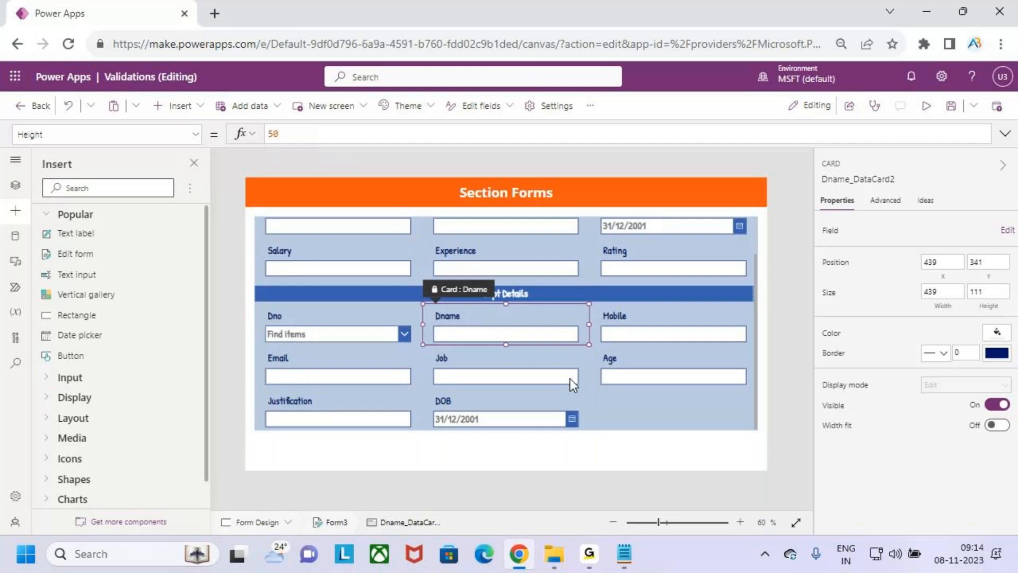
click(460, 361)
drag(446, 350, 460, 331)
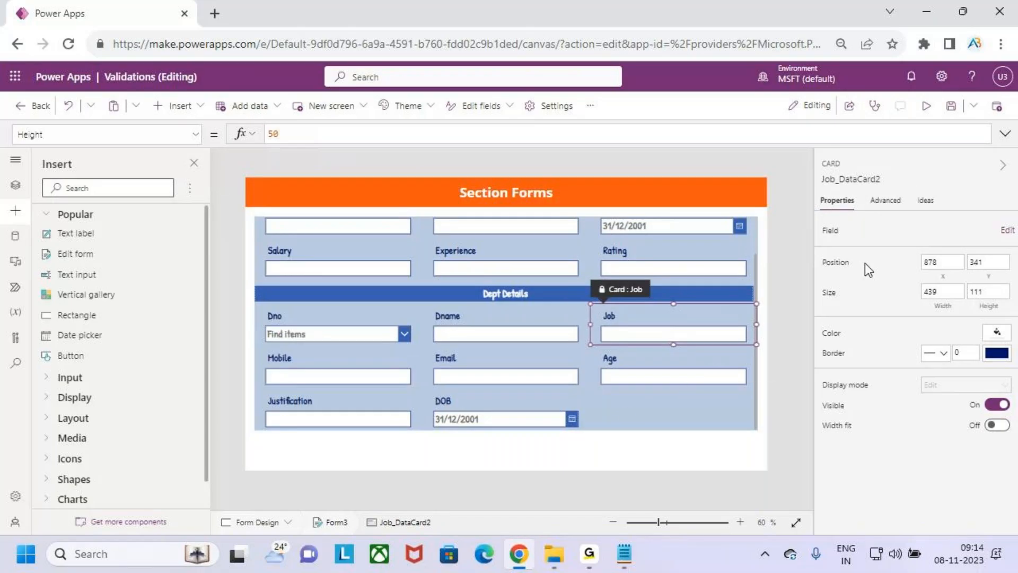
click(761, 391)
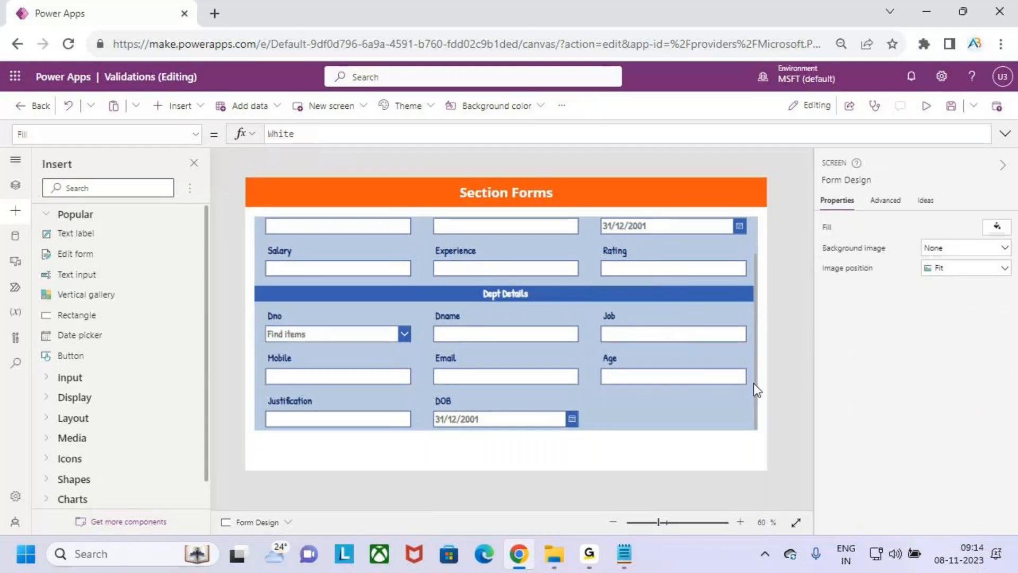
Add a new custom card to Form3 from the Edit fields more-options menu
click(753, 383)
click(998, 251)
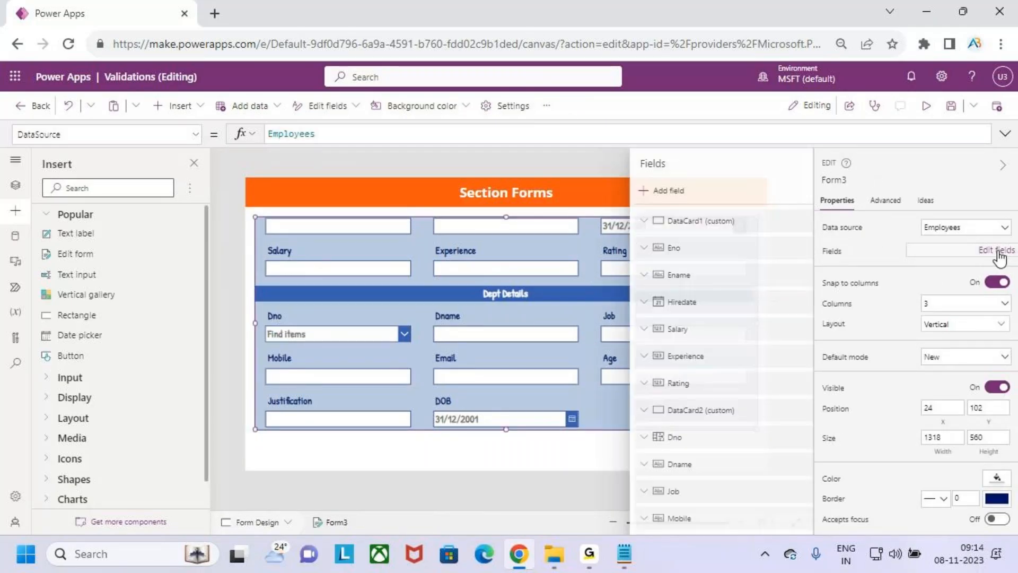
click(800, 190)
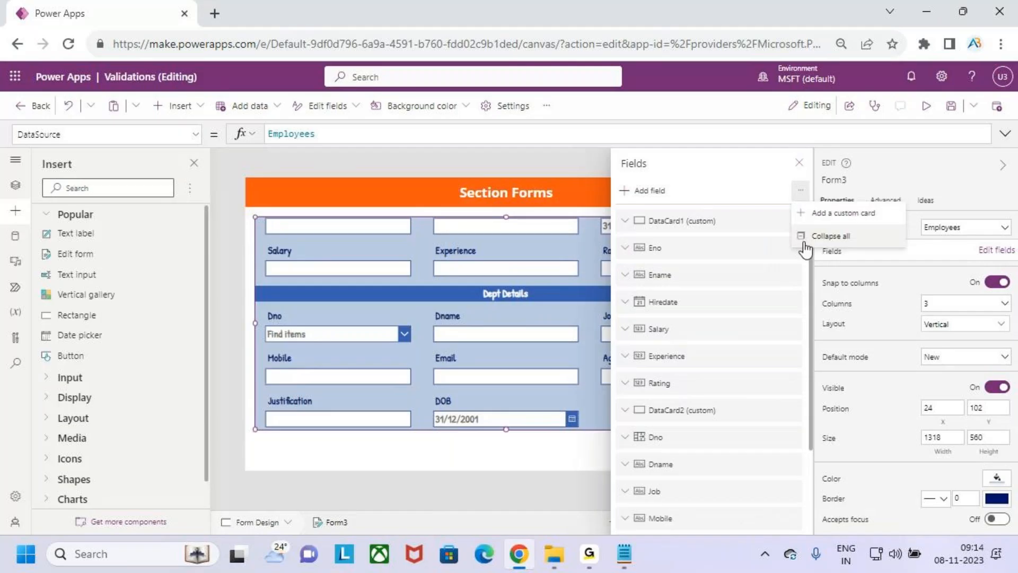
click(854, 215)
click(799, 164)
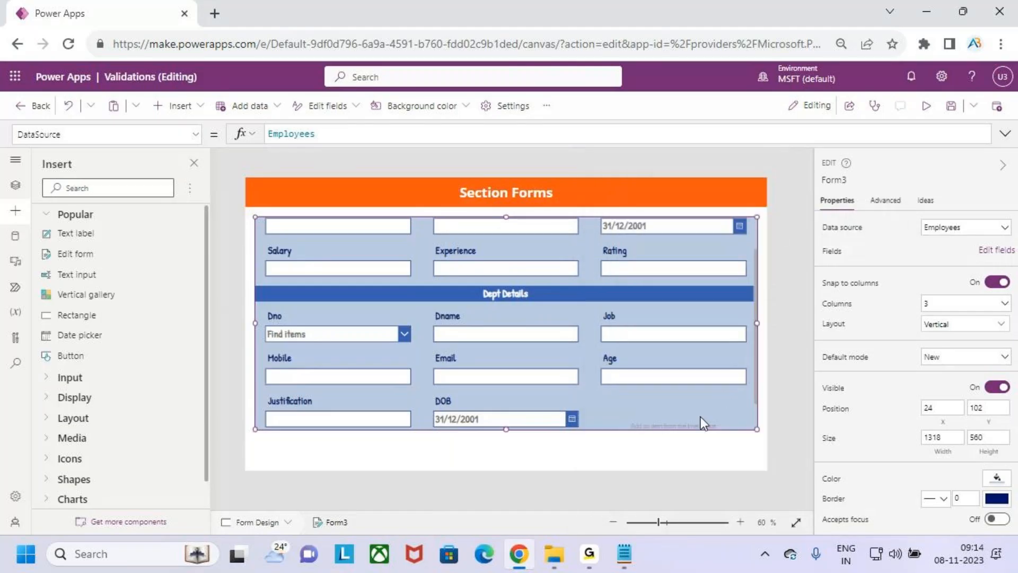
Move the custom card under Dno, stretch it to full form width and shorten it
click(692, 412)
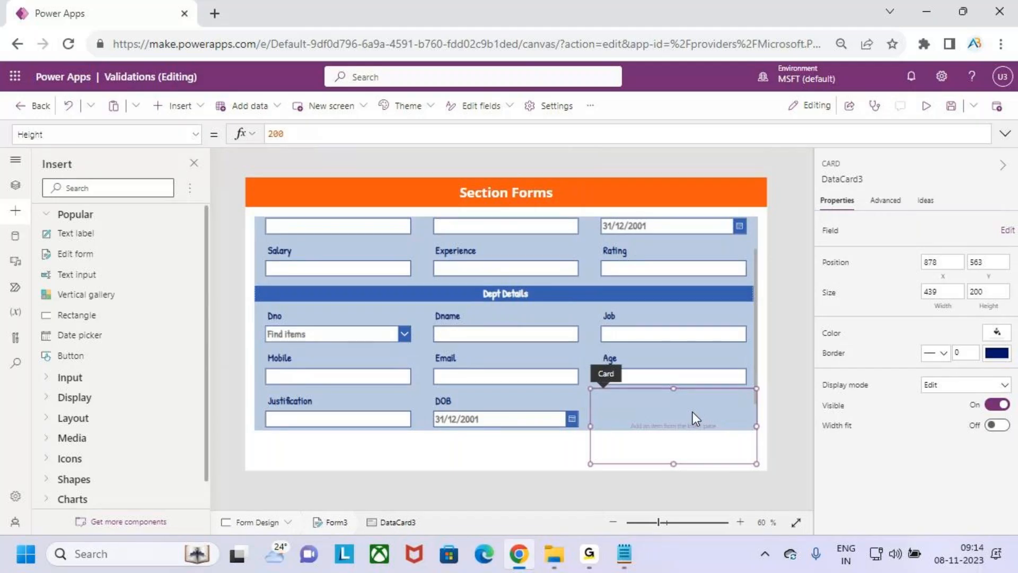
drag(595, 389, 271, 352)
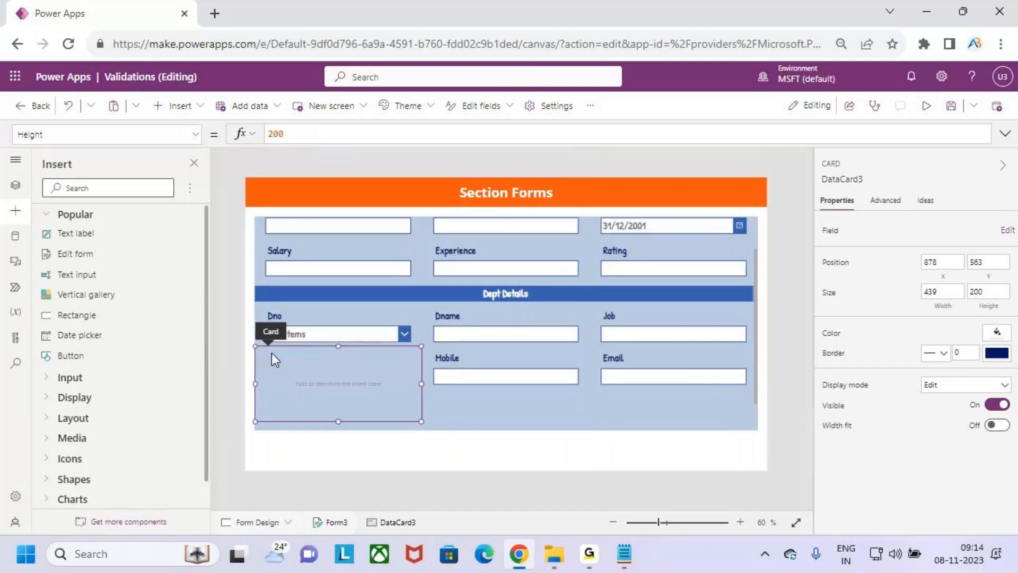
drag(425, 383, 478, 383)
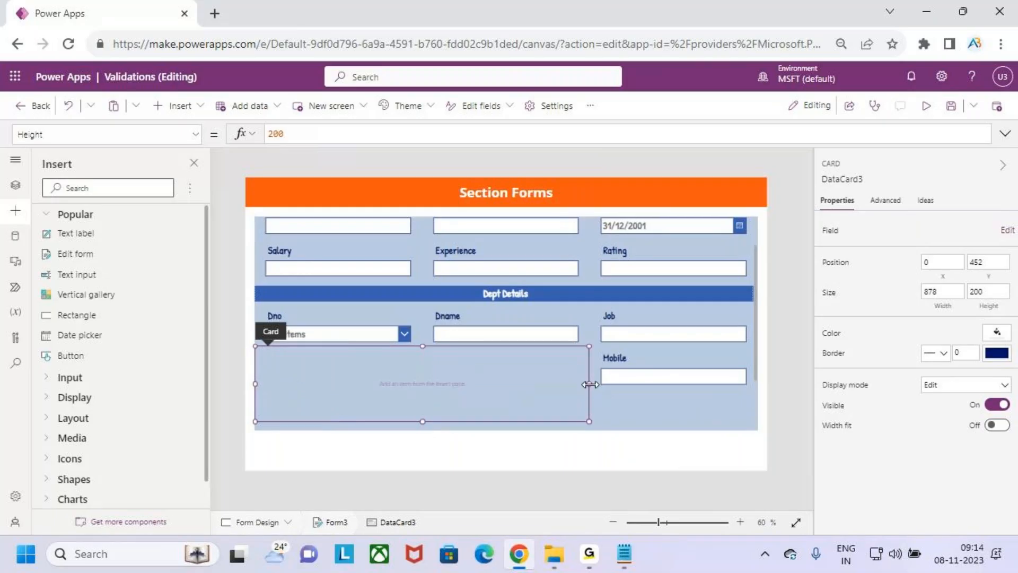
drag(590, 384, 717, 391)
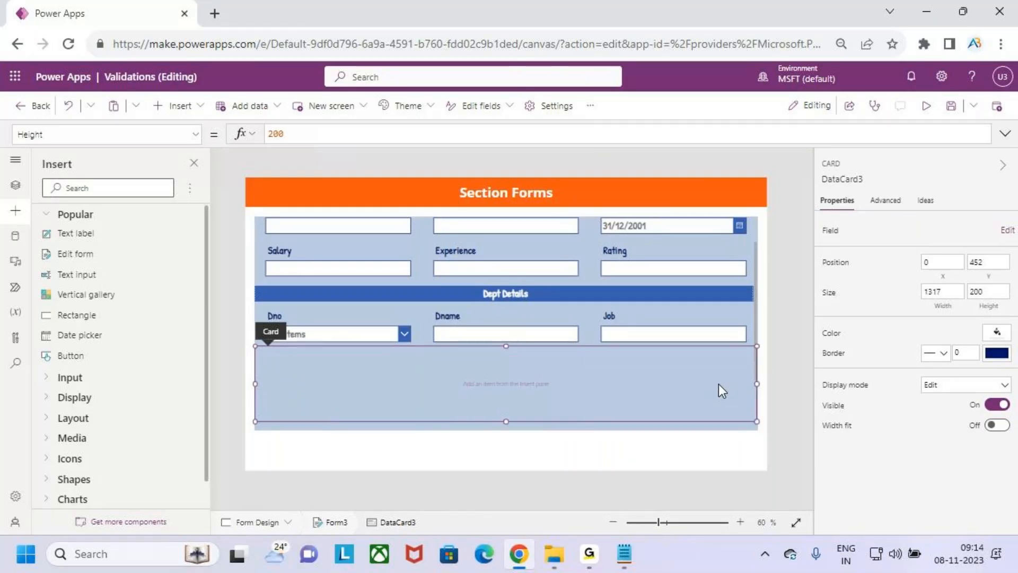
drag(506, 421, 502, 384)
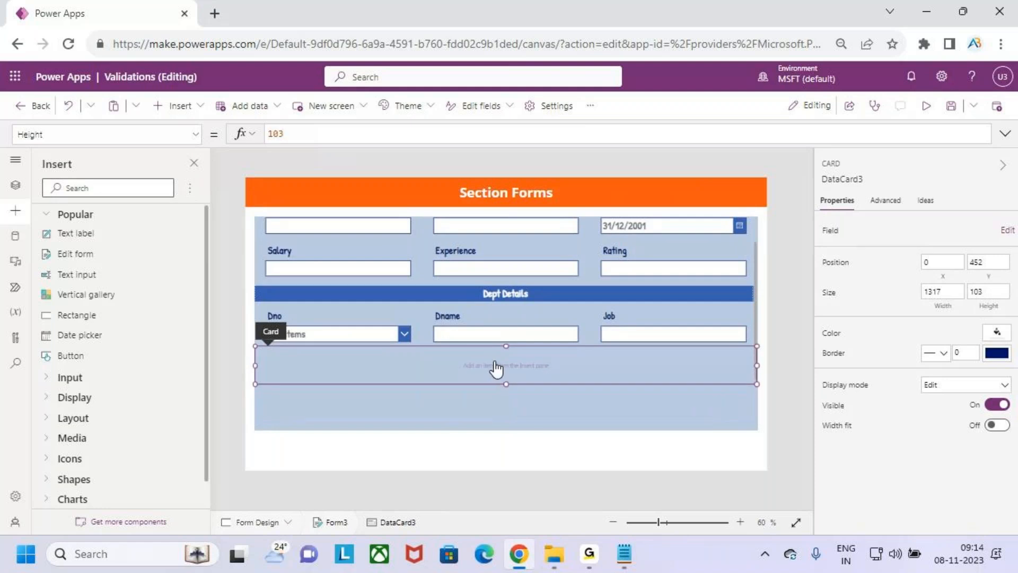
Select the Dept Details header label, then the new custom card
click(489, 292)
click(489, 292)
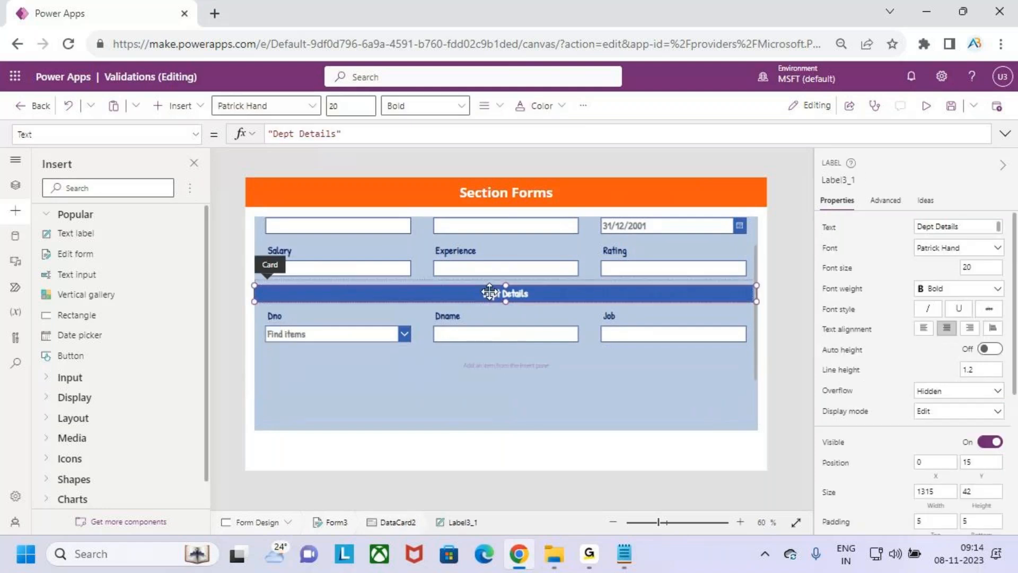
click(472, 356)
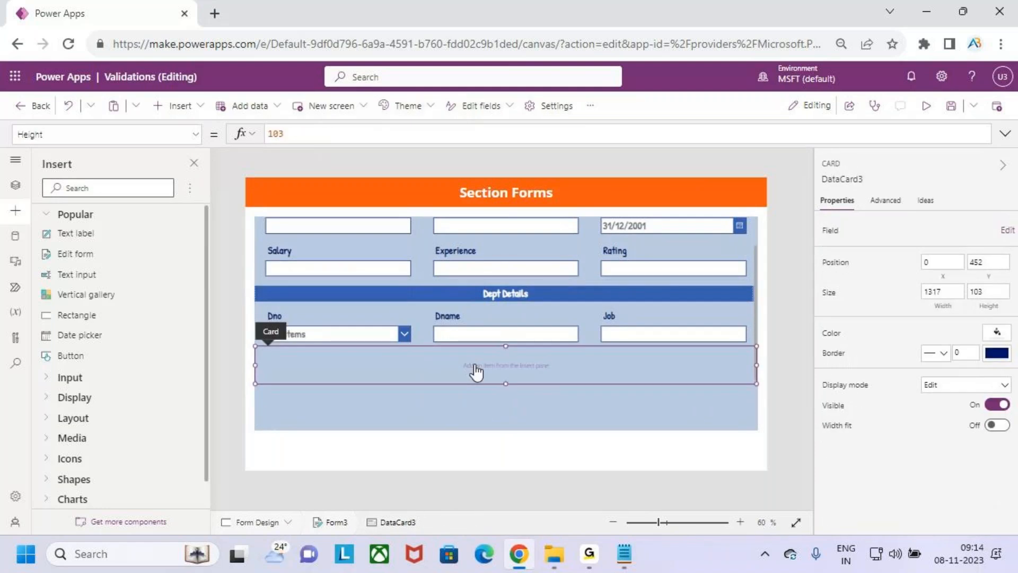
Paste the Dept Details header into DataCard3, place it at the top and shrink the card to 71 high
key(ctrl+v)
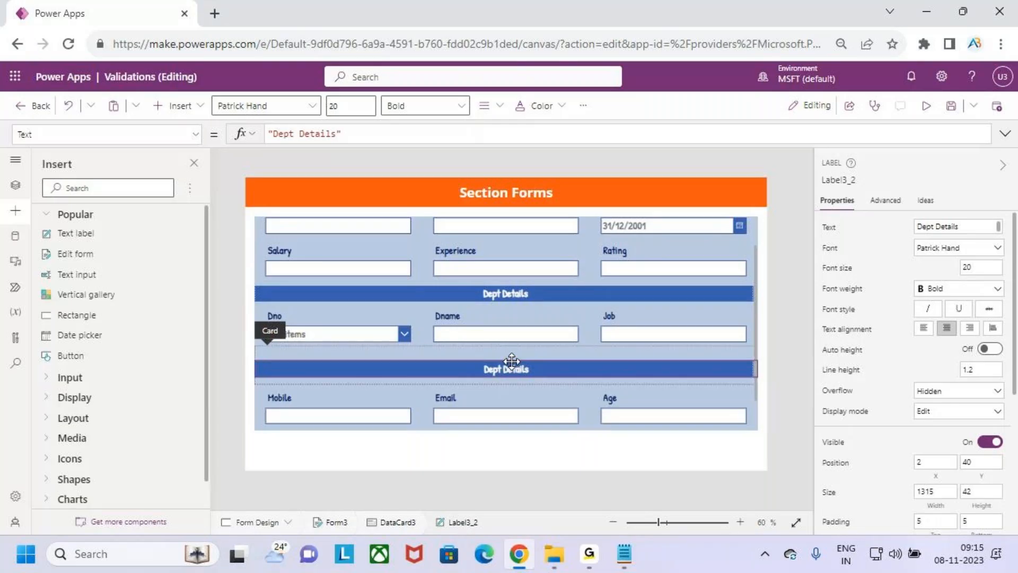
drag(511, 361, 510, 354)
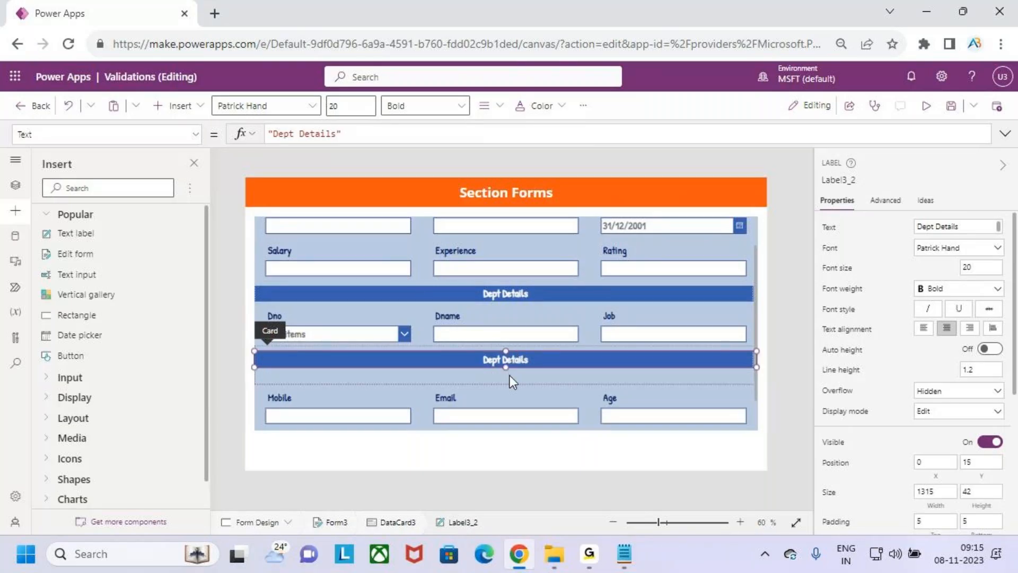
click(510, 374)
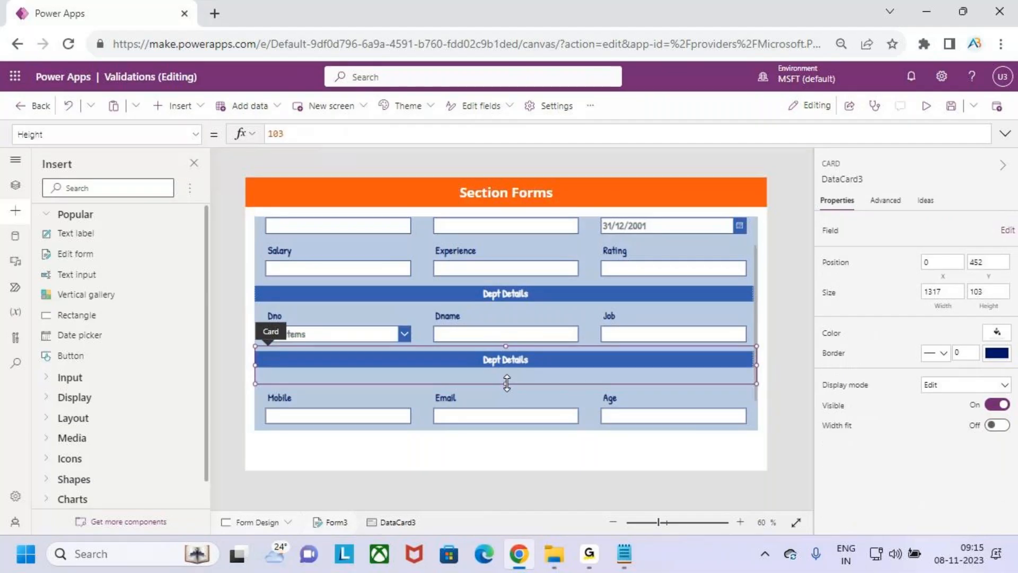
drag(508, 381, 514, 367)
click(515, 358)
click(515, 358)
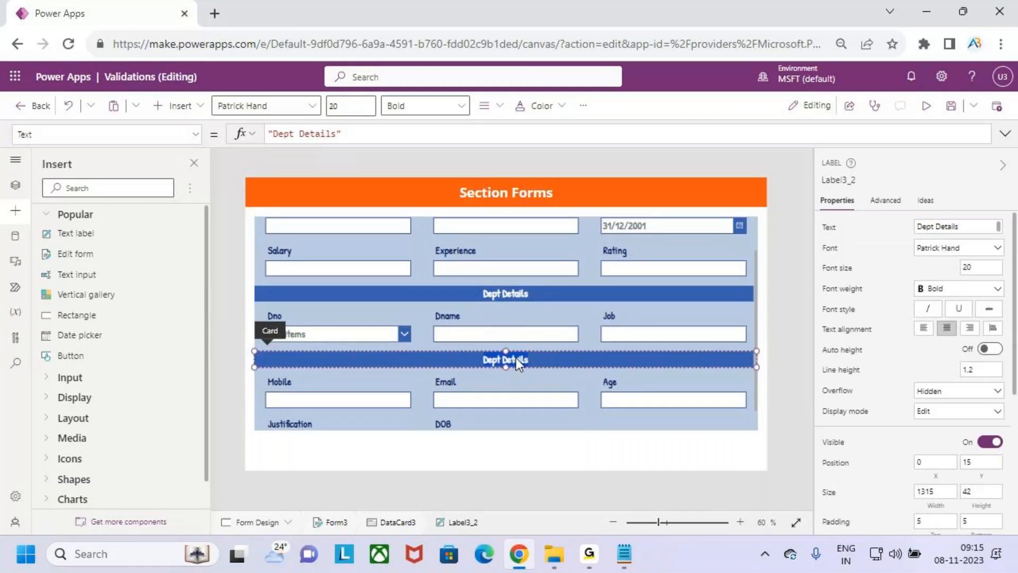
click(351, 139)
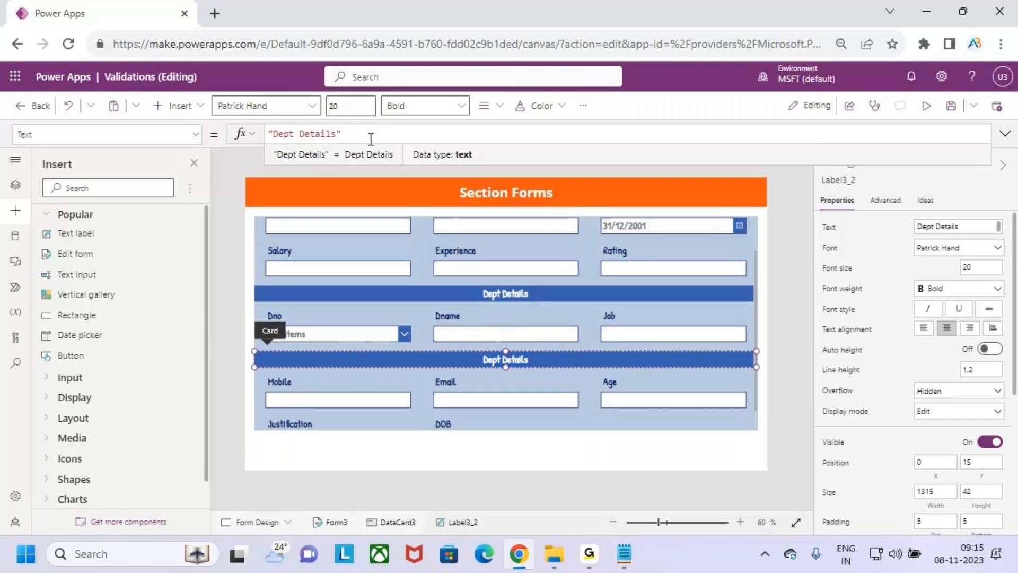
Rename the pasted header bar to 'Emp Info'
drag(336, 134, 272, 136)
text(E)
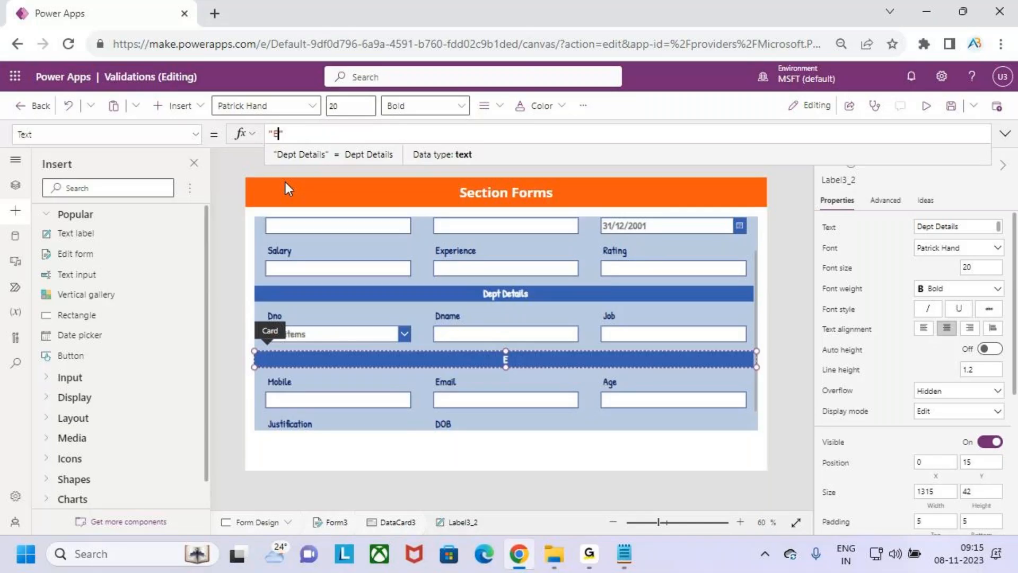
text(mp I)
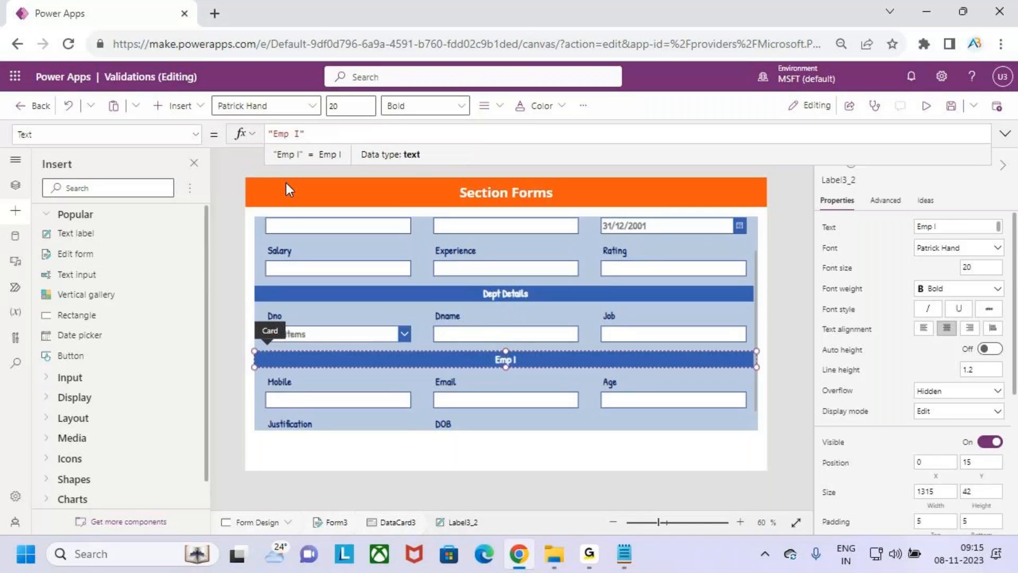
text(nfo)
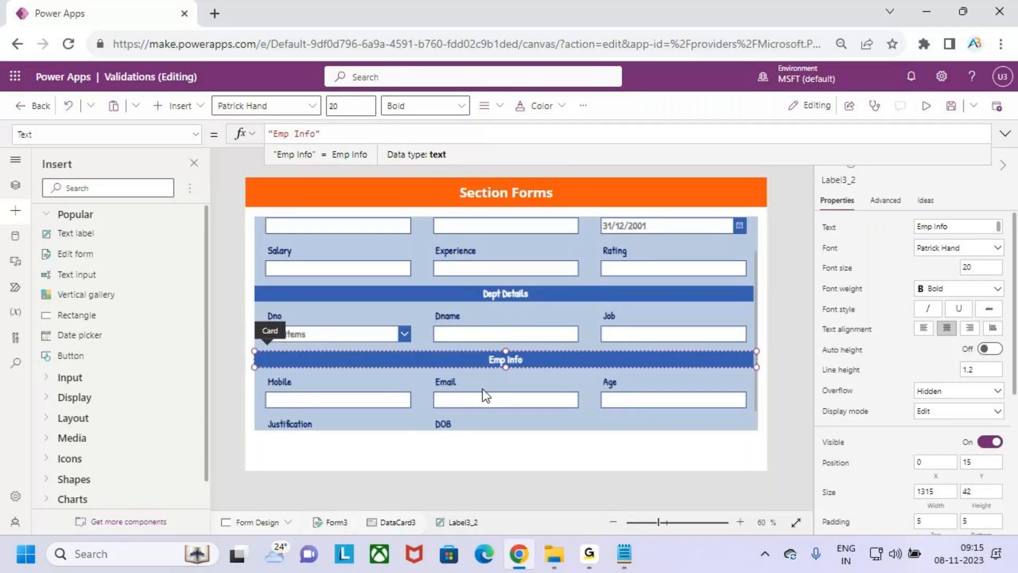
click(320, 425)
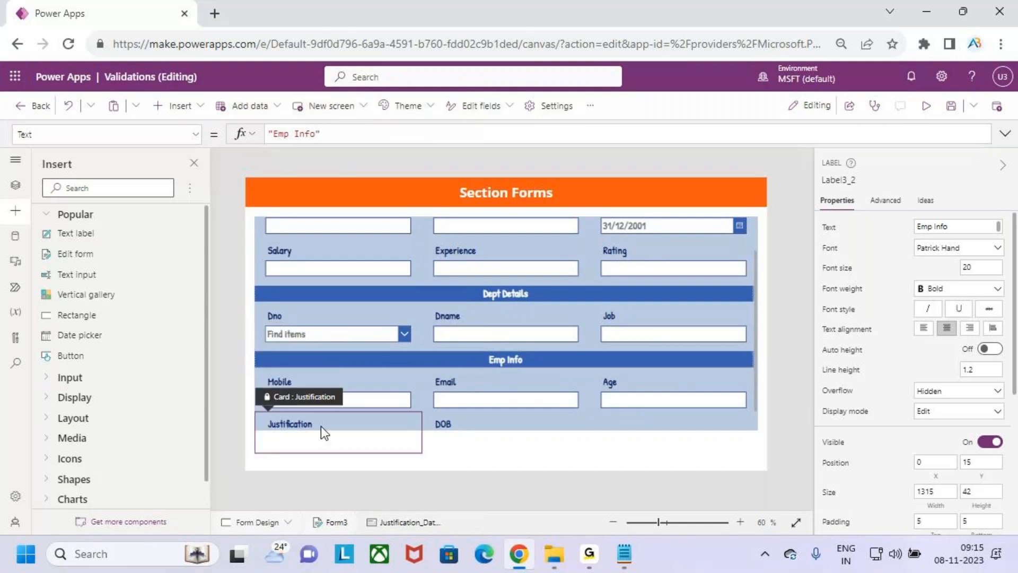
Remove the Justification field from the form's field list
click(765, 411)
click(995, 250)
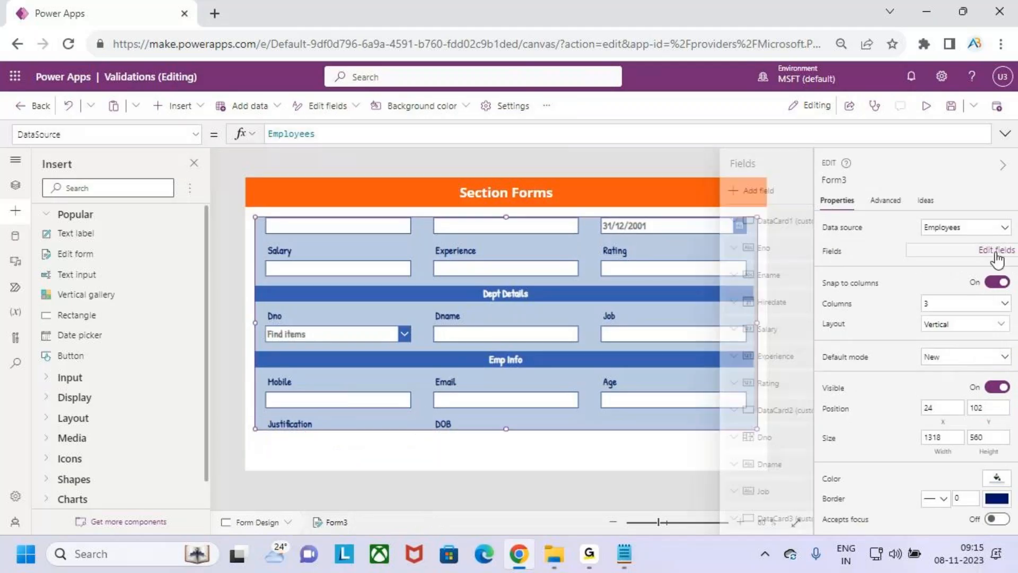
scroll(719, 477, down, 3)
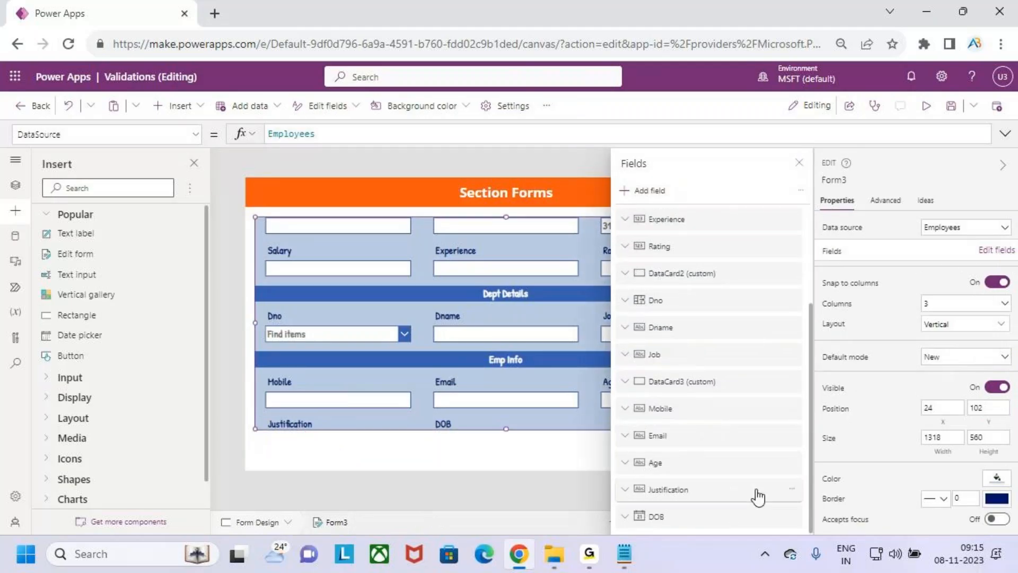
click(789, 491)
click(831, 466)
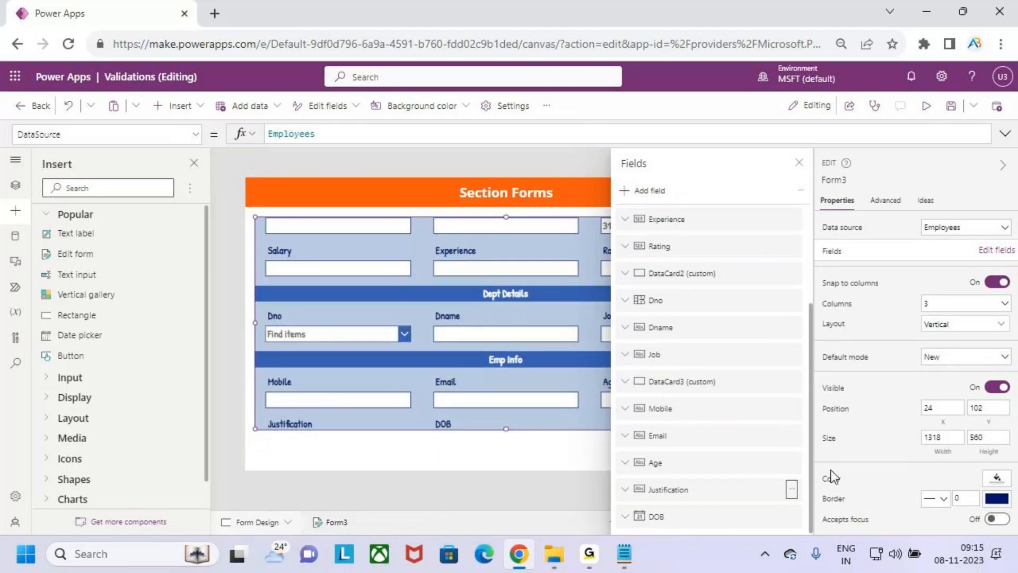
Close the fields list and save the app
click(799, 162)
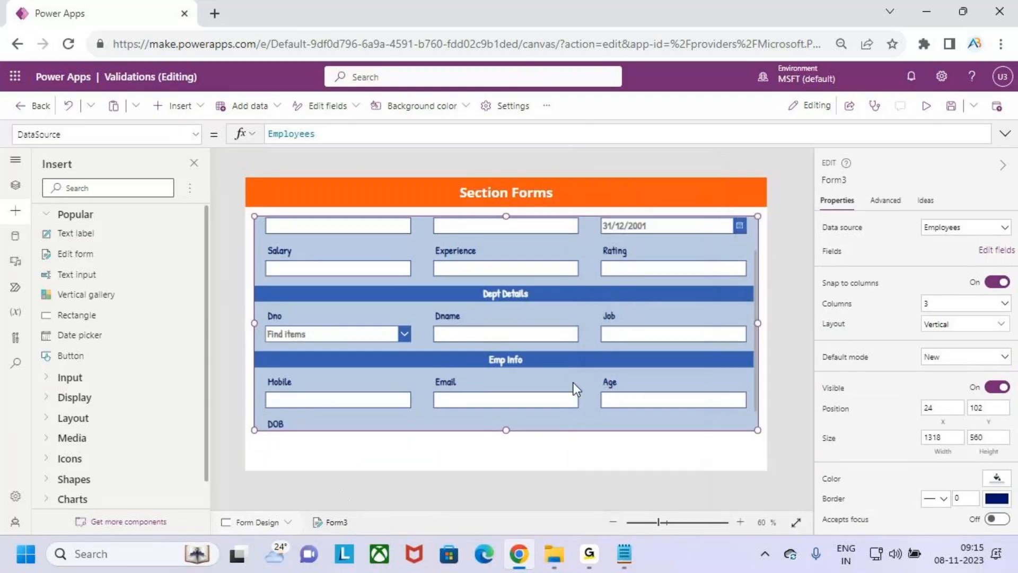
scroll(571, 371, up, 2)
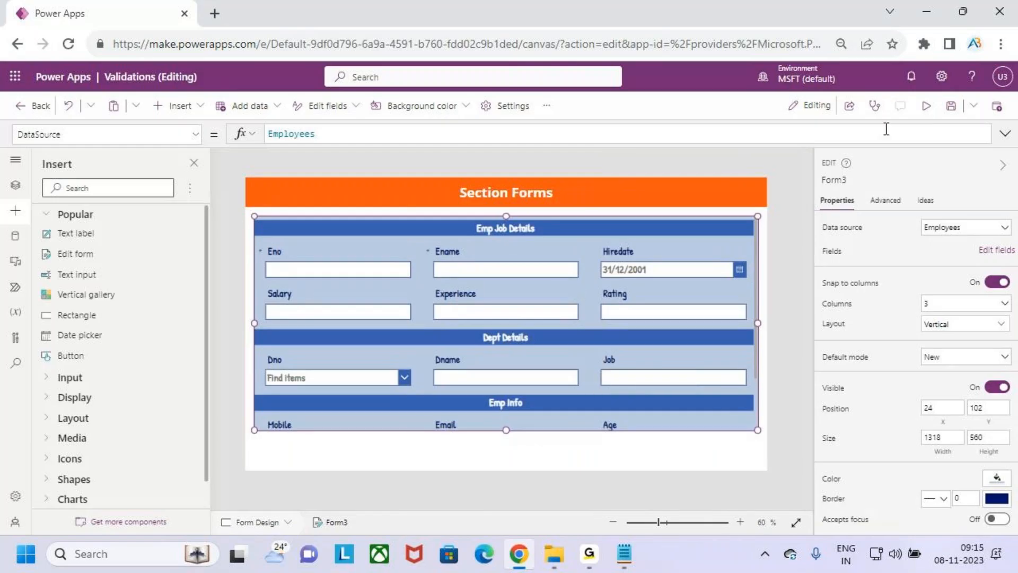
click(951, 105)
Launch the app in preview
scroll(625, 297, down, 2)
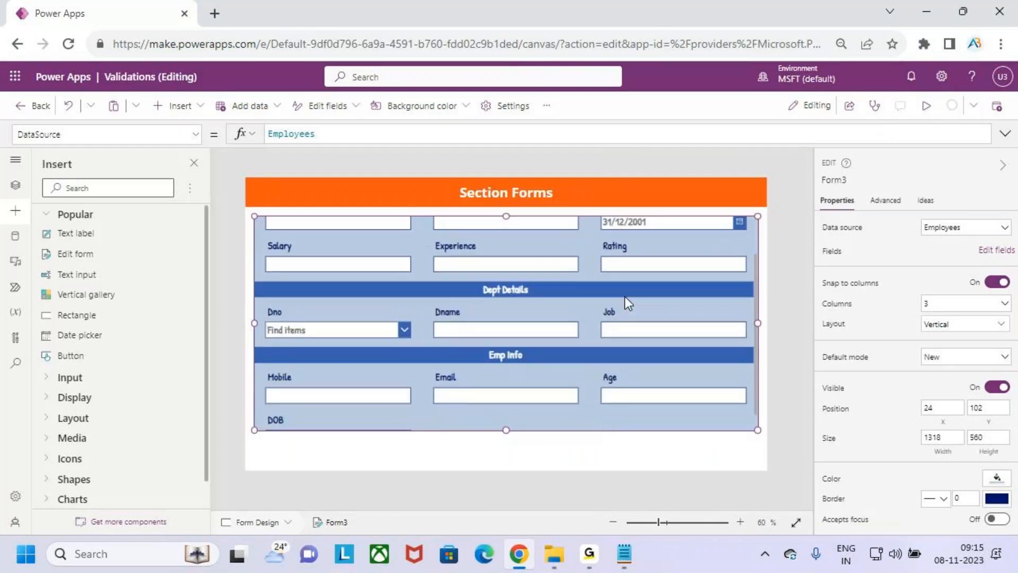
scroll(625, 298, up, 2)
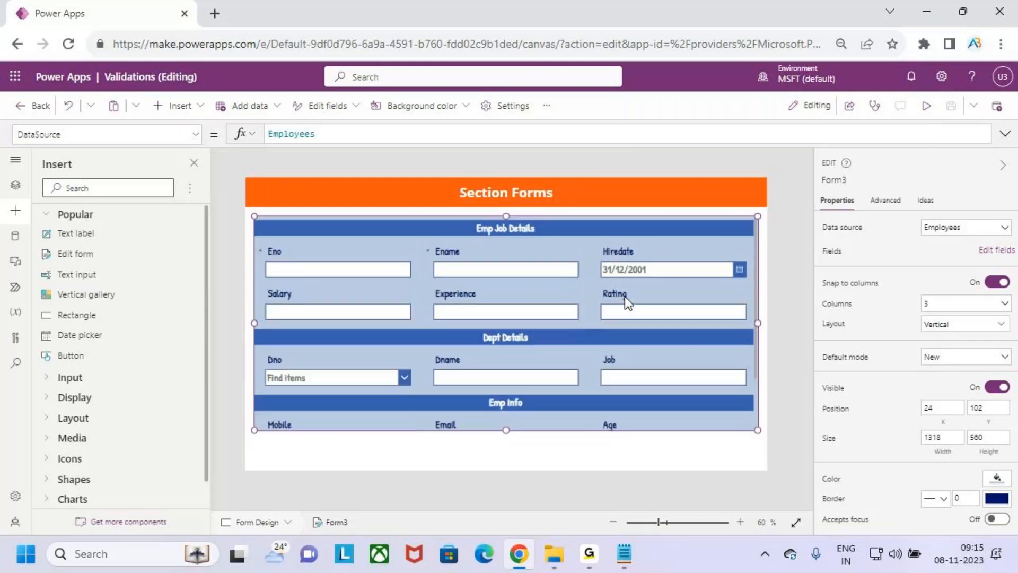
click(926, 106)
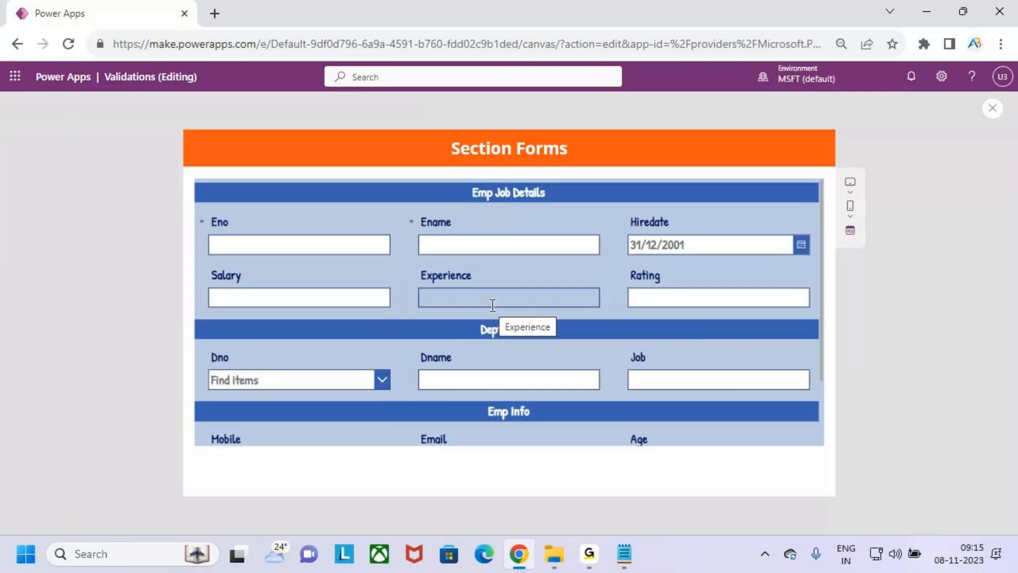
Annotate the Emp Job Details section, ticking Eno, Ename, Hiredate, Salary, Experience and Rating
key(ctrl+2)
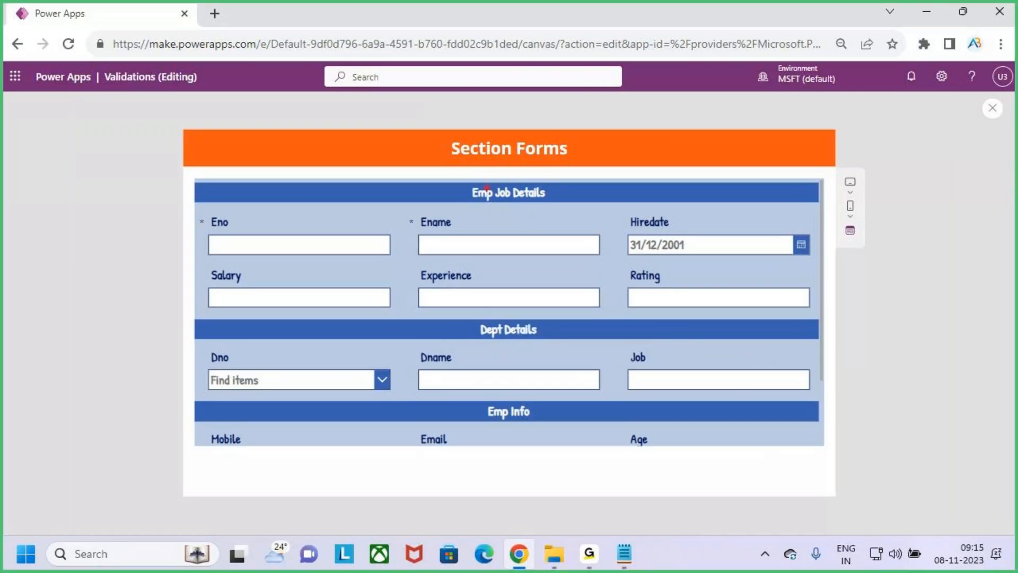
drag(455, 179, 555, 206)
mouse_move(192, 232)
mouse_down()
mouse_move(214, 229)
mouse_move(231, 202)
mouse_up()
drag(405, 235, 431, 218)
drag(593, 228, 643, 204)
drag(202, 306, 227, 292)
drag(395, 292, 436, 271)
drag(619, 288, 649, 258)
key(Escape)
Annotate the Dept Details section, ticking Dno, Dname and Job
key(ctrl+2)
drag(464, 322, 554, 338)
drag(200, 381, 234, 363)
drag(415, 373, 442, 339)
drag(615, 373, 654, 335)
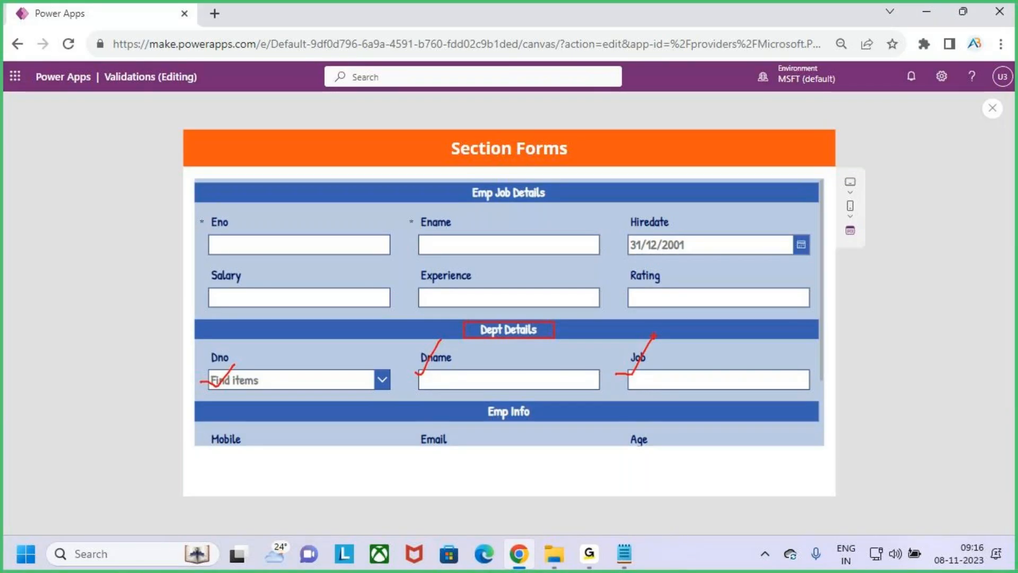
Annotate the Emp Info section's Mobile, Email, Age and DOB, then close the preview
scroll(654, 336, down, 3)
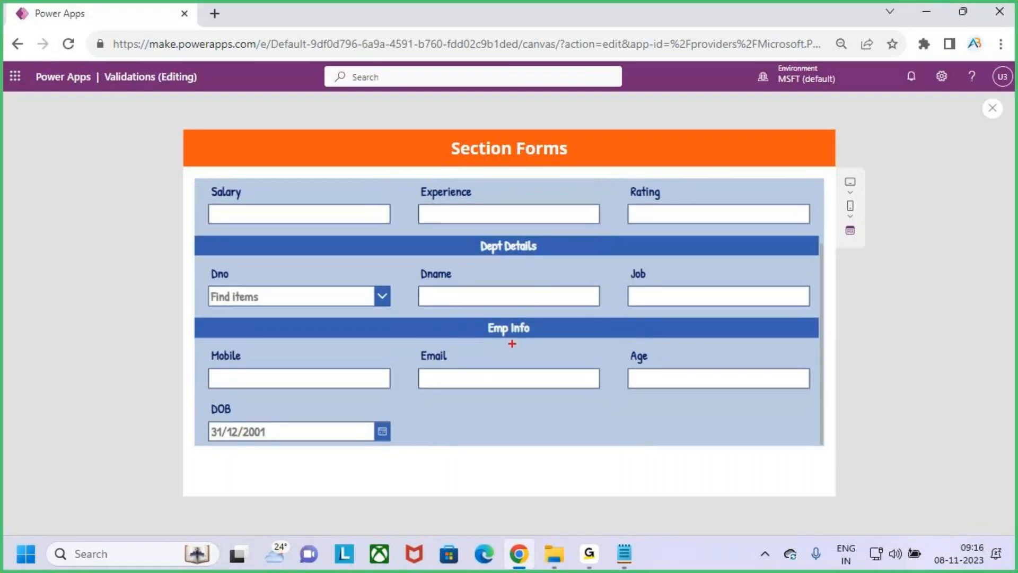
drag(473, 311, 551, 345)
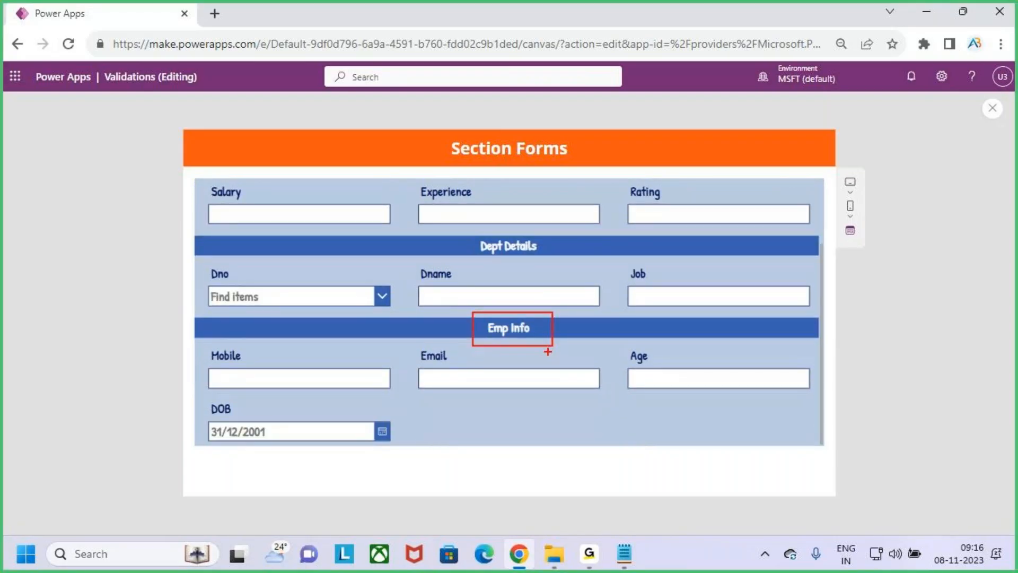
drag(217, 378, 240, 367)
drag(404, 378, 448, 337)
drag(636, 367, 680, 334)
drag(190, 432, 233, 414)
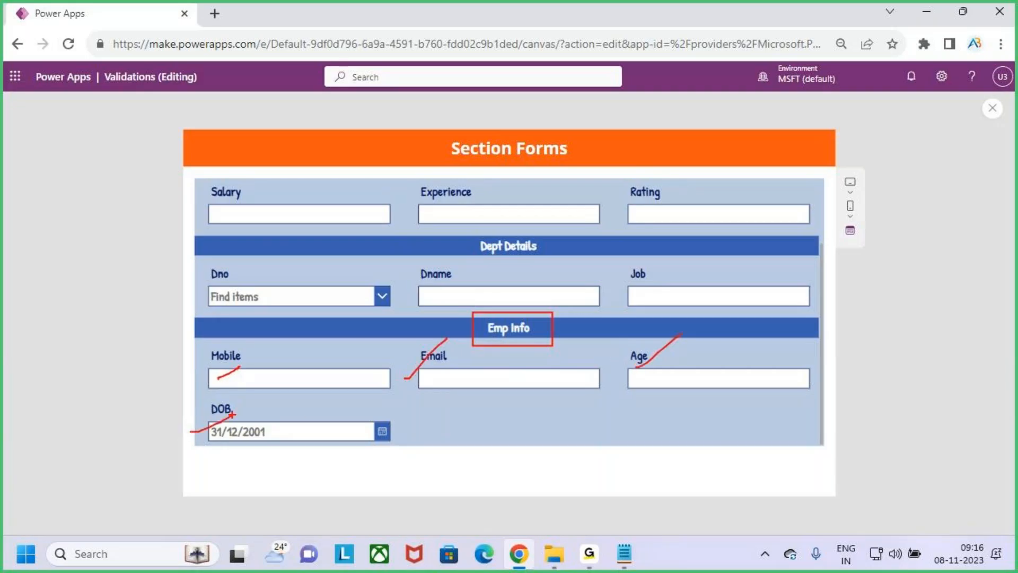
key(Escape)
scroll(629, 342, up, 3)
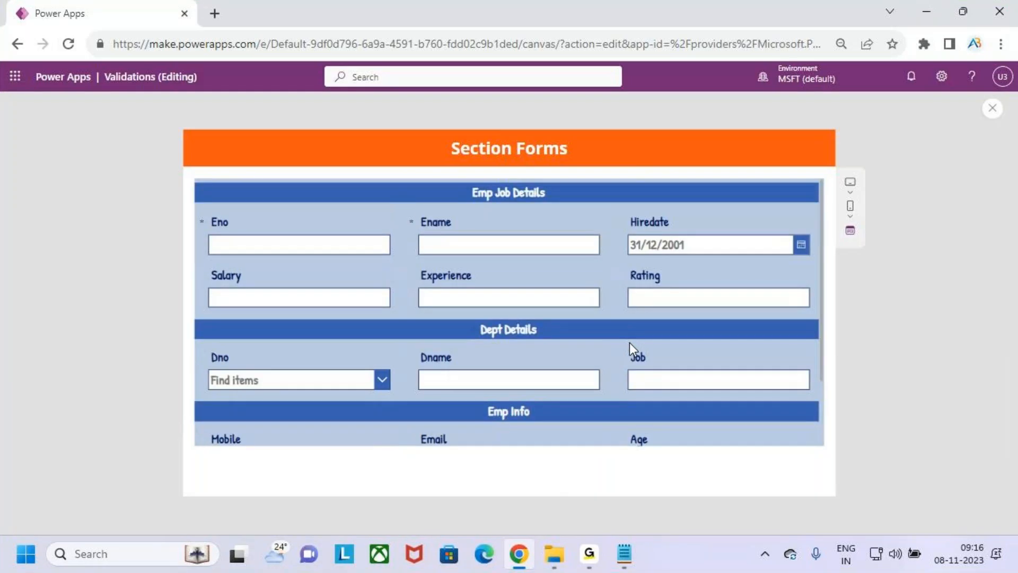
key(Escape)
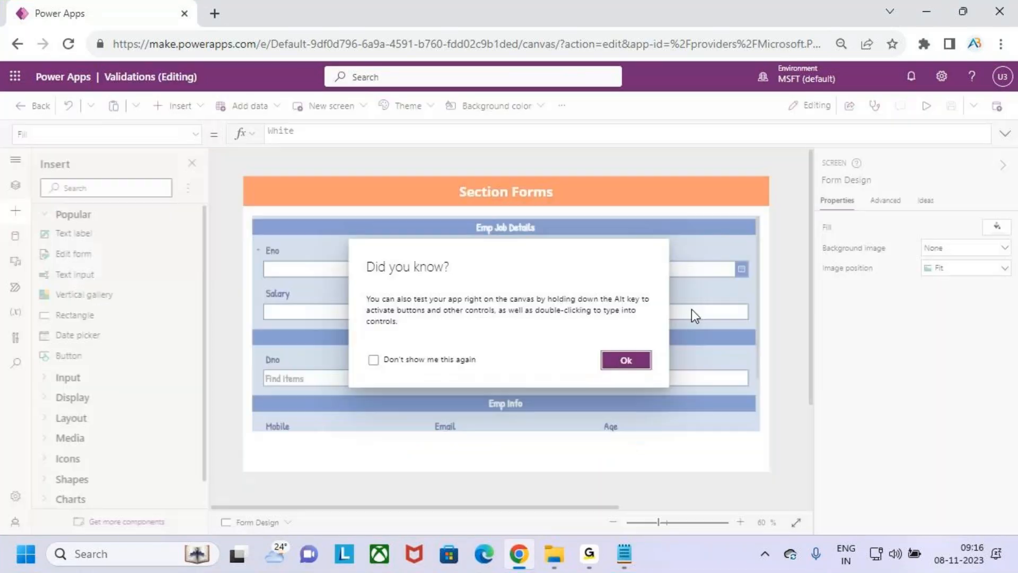
Shorten the Emp Job Details header card DataCard1 to height 44 and preview the app
click(636, 363)
click(638, 235)
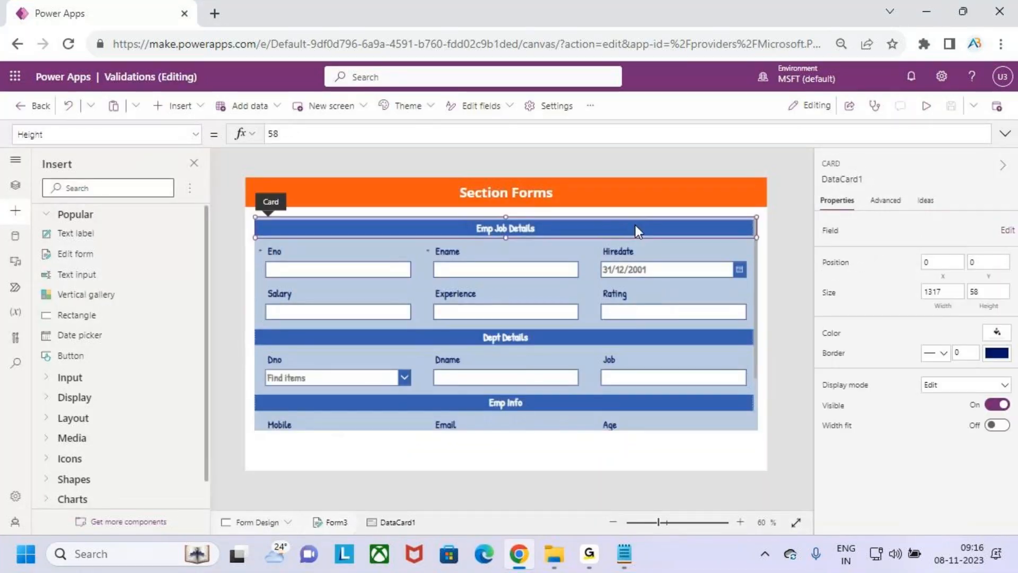
click(529, 227)
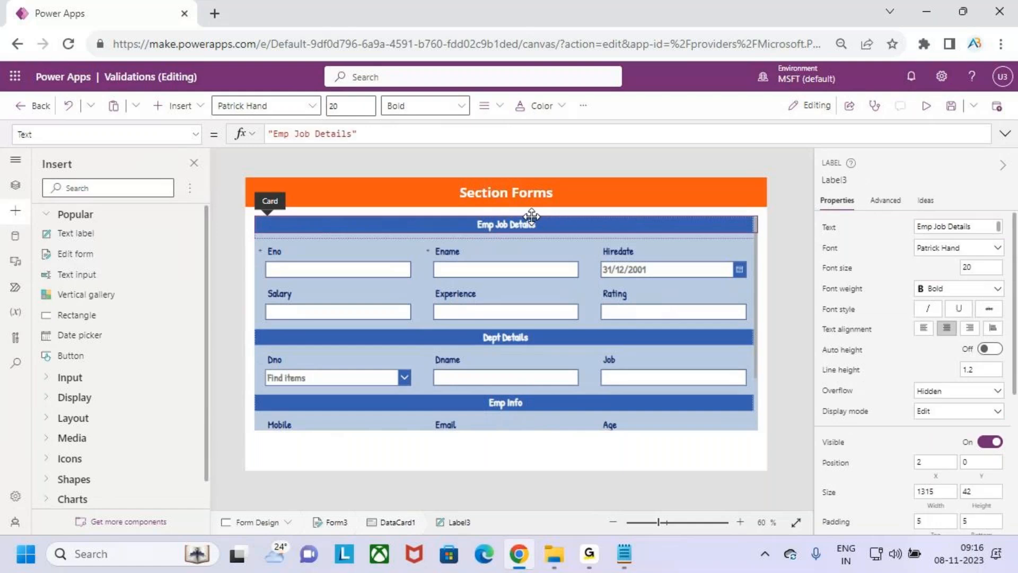
click(513, 237)
click(513, 230)
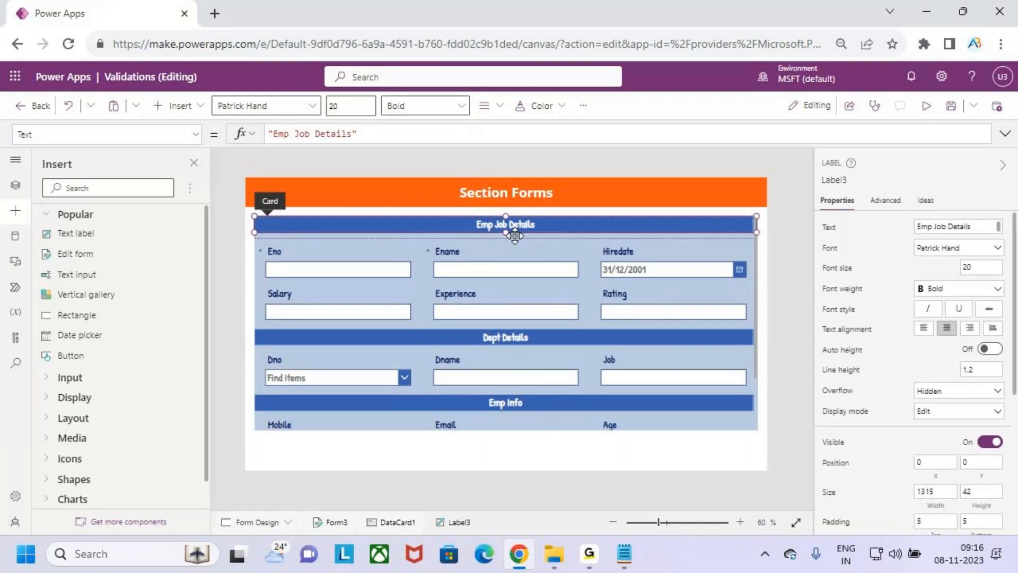
click(517, 242)
click(528, 231)
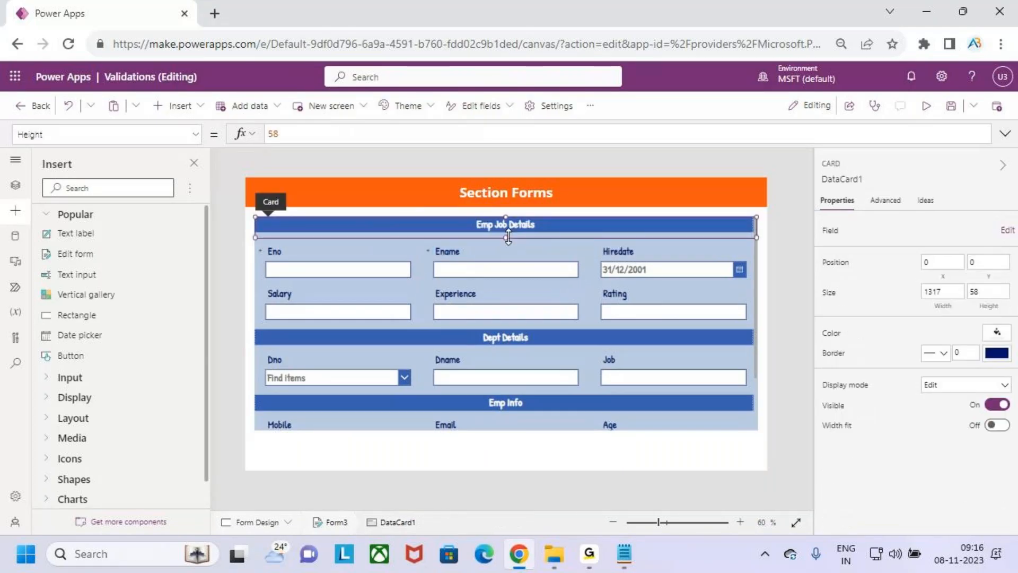
drag(510, 234, 510, 231)
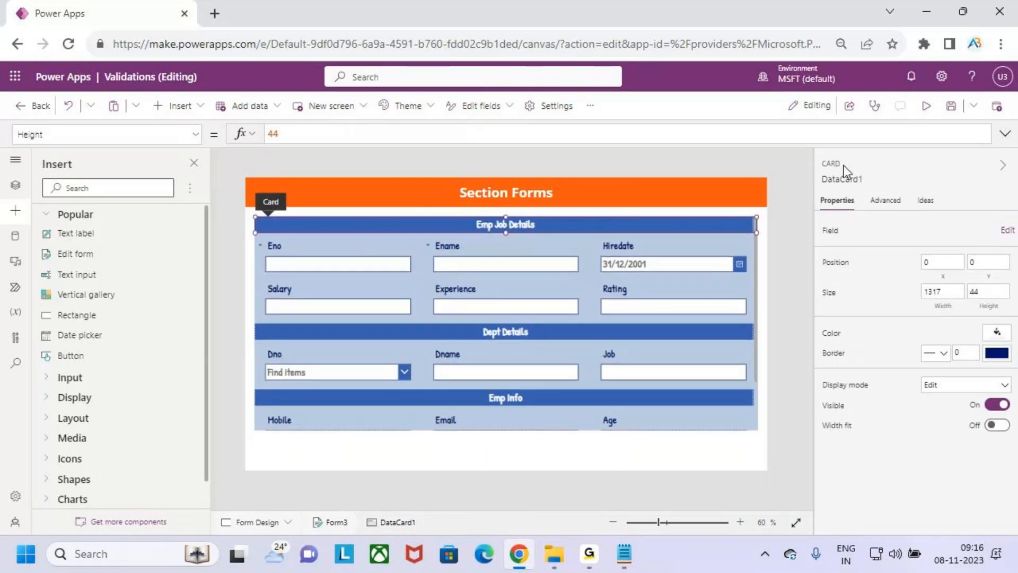
click(926, 105)
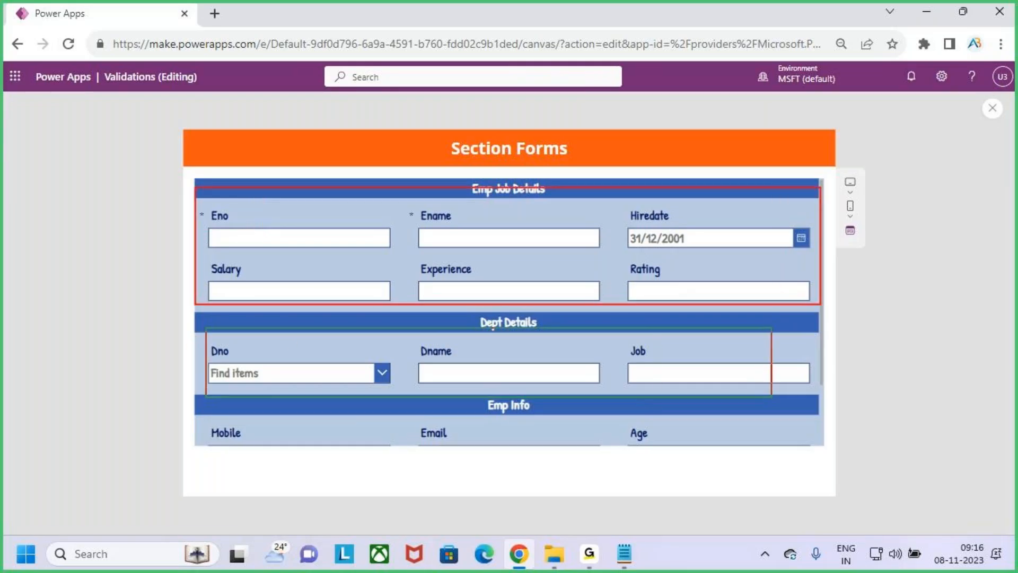
Scroll through the previewed form's sections and close the preview
scroll(552, 362, down, 2)
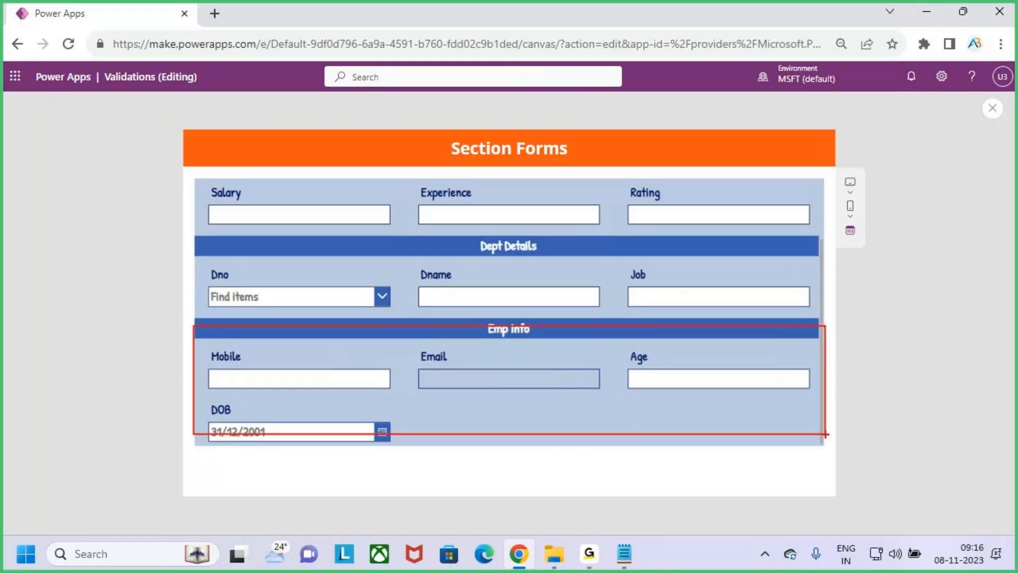
scroll(720, 375, up, 2)
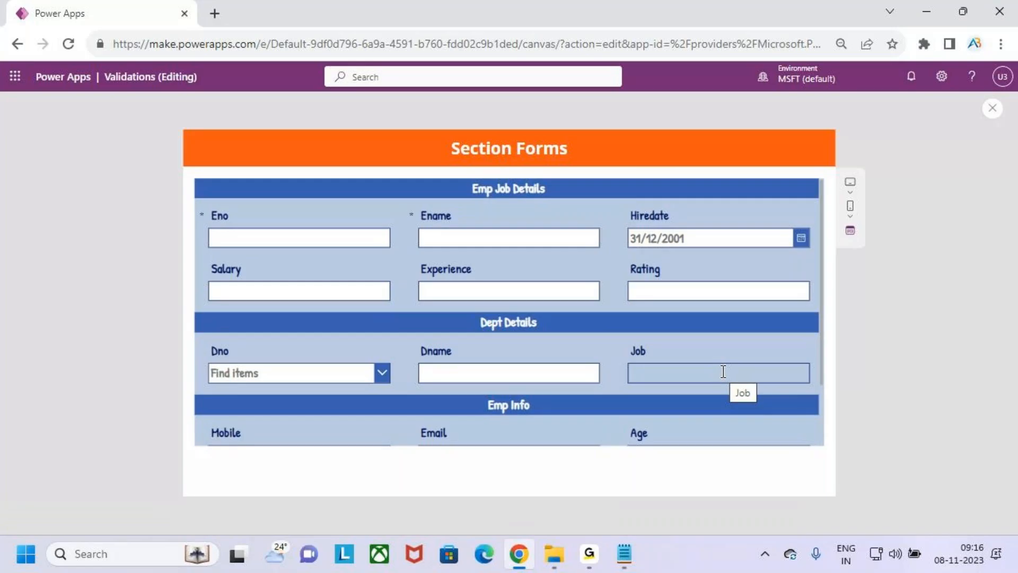
click(993, 110)
click(633, 359)
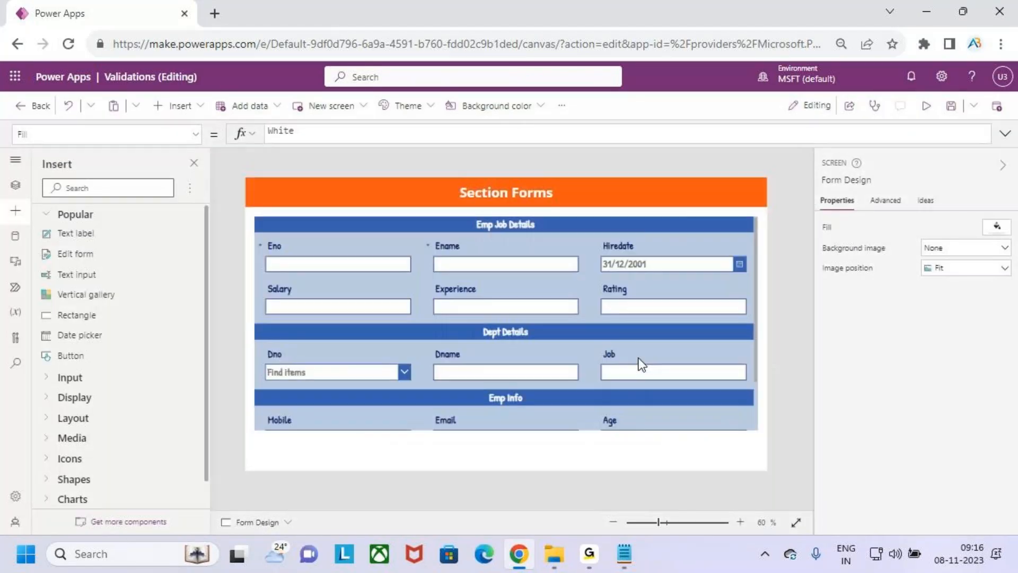
click(753, 349)
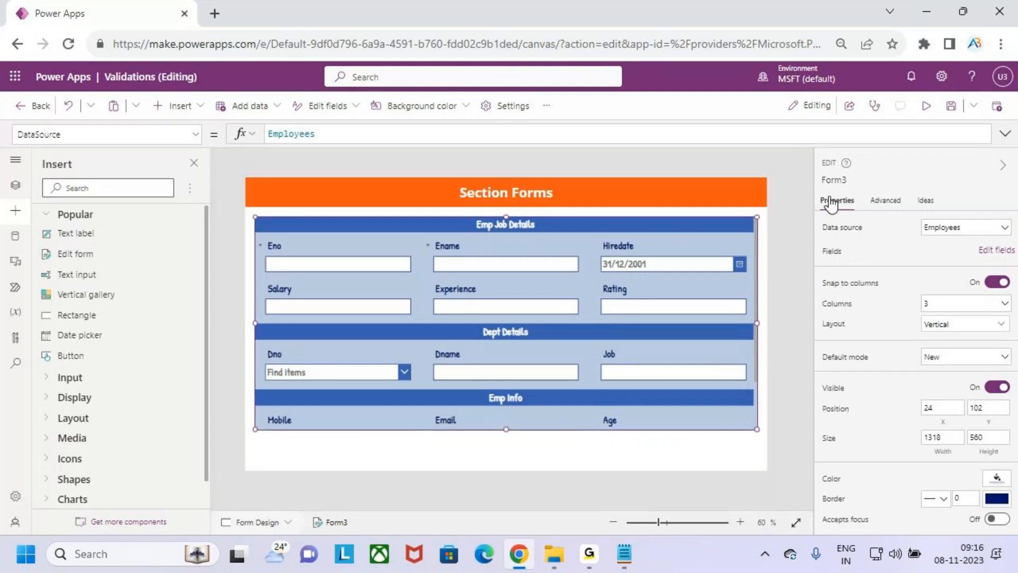
click(990, 251)
click(801, 190)
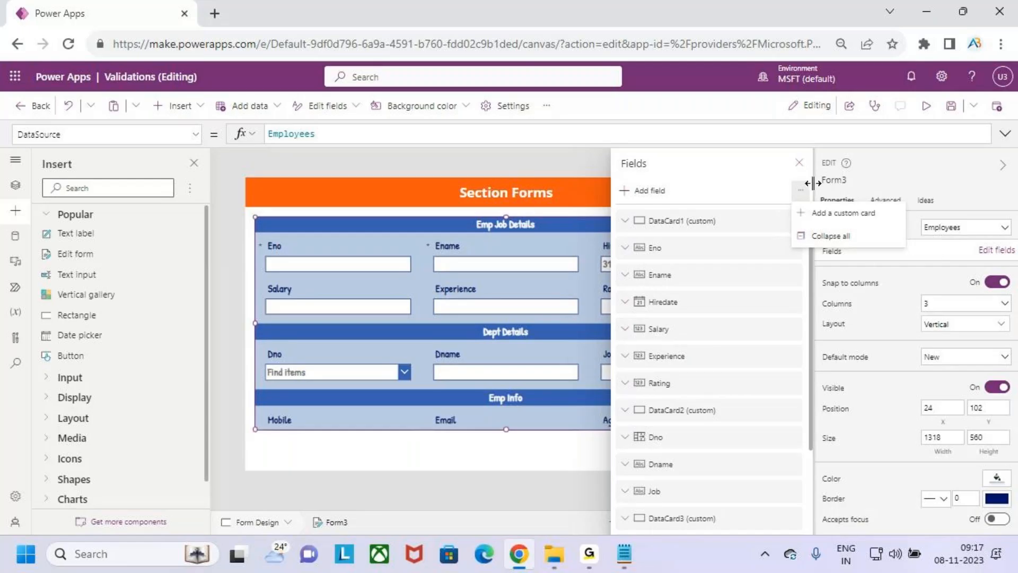
click(799, 162)
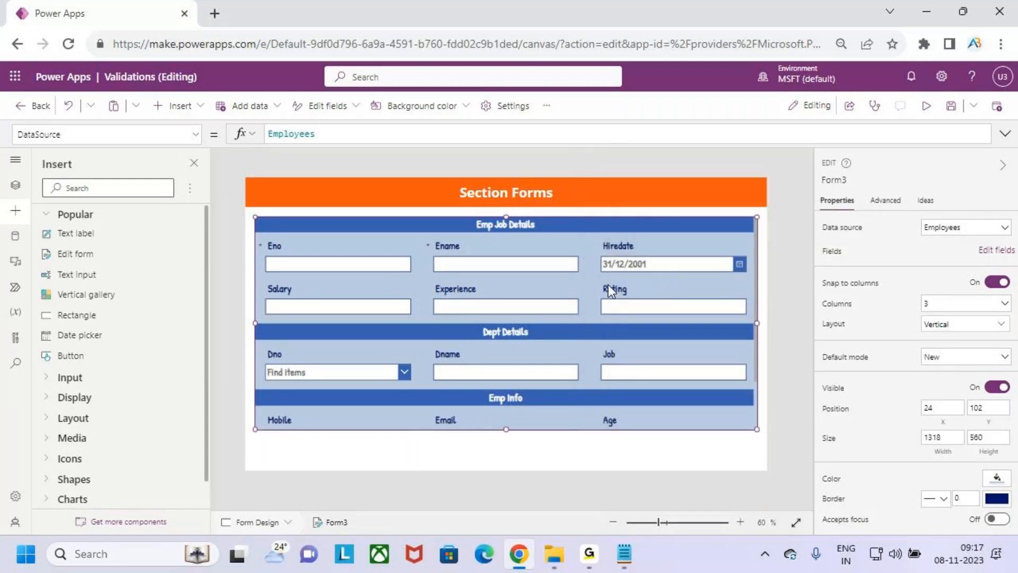
scroll(494, 316, down, 1)
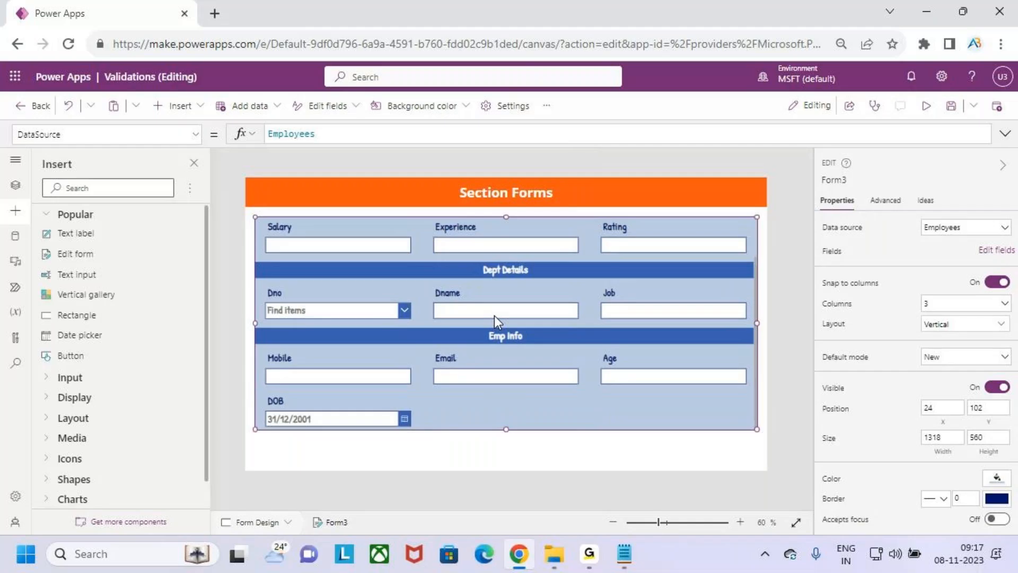
scroll(494, 316, up, 1)
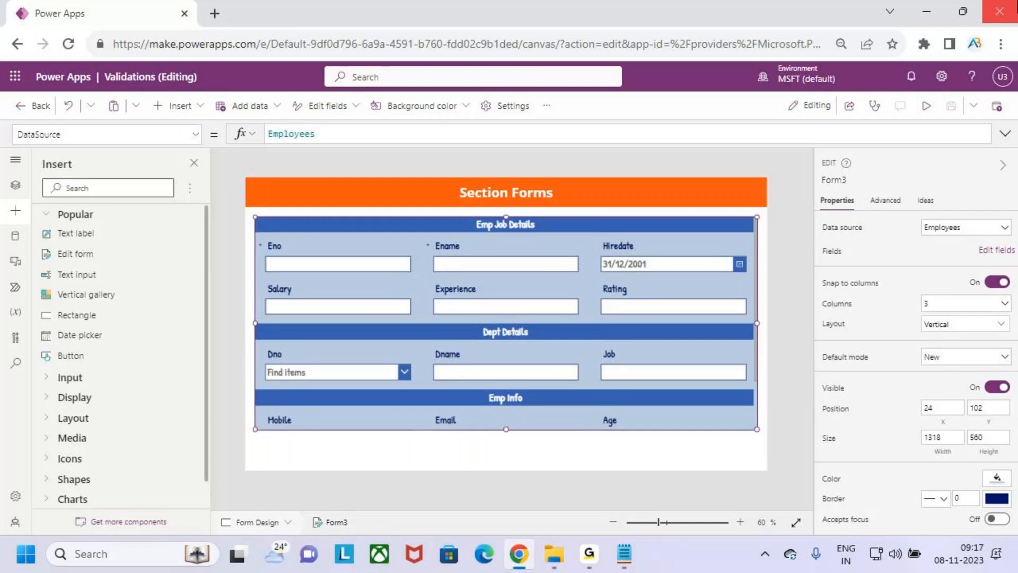
Minimise the browser and highlight the '2.Tabbed Form' line in the notes
click(926, 11)
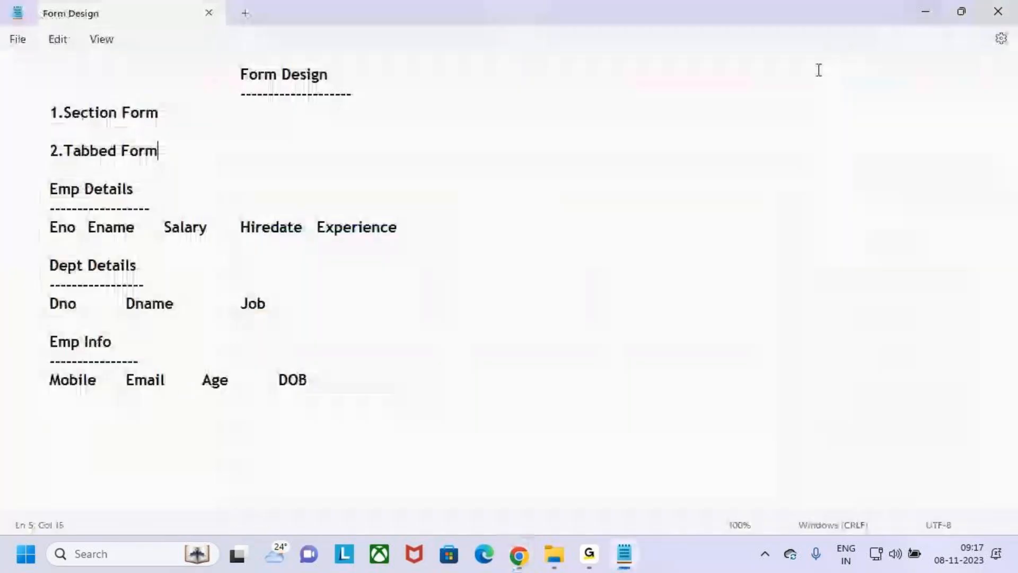
drag(50, 150, 191, 153)
click(250, 161)
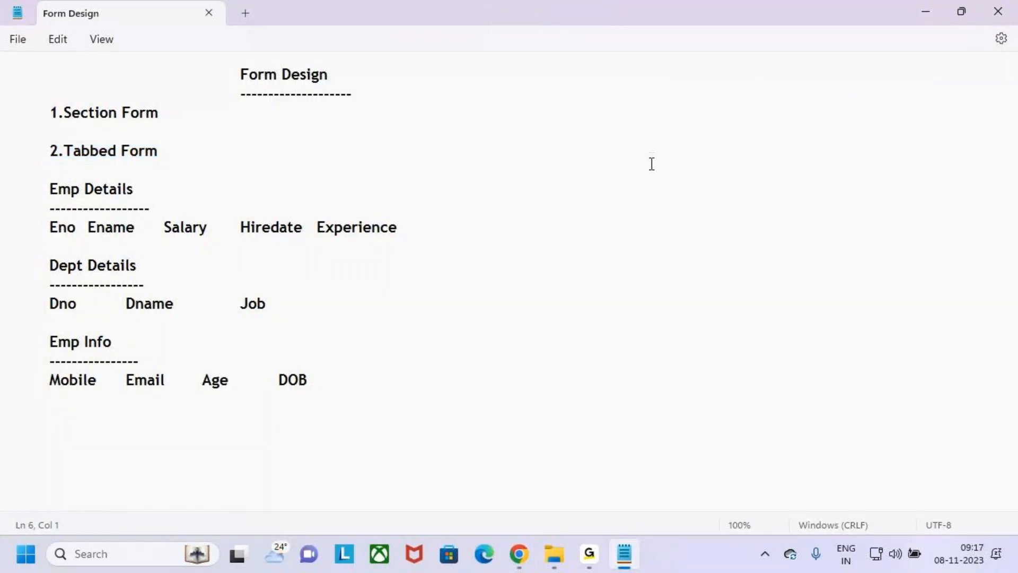
Minimise the notes, close the folder window and return to the Power Apps editor
click(926, 12)
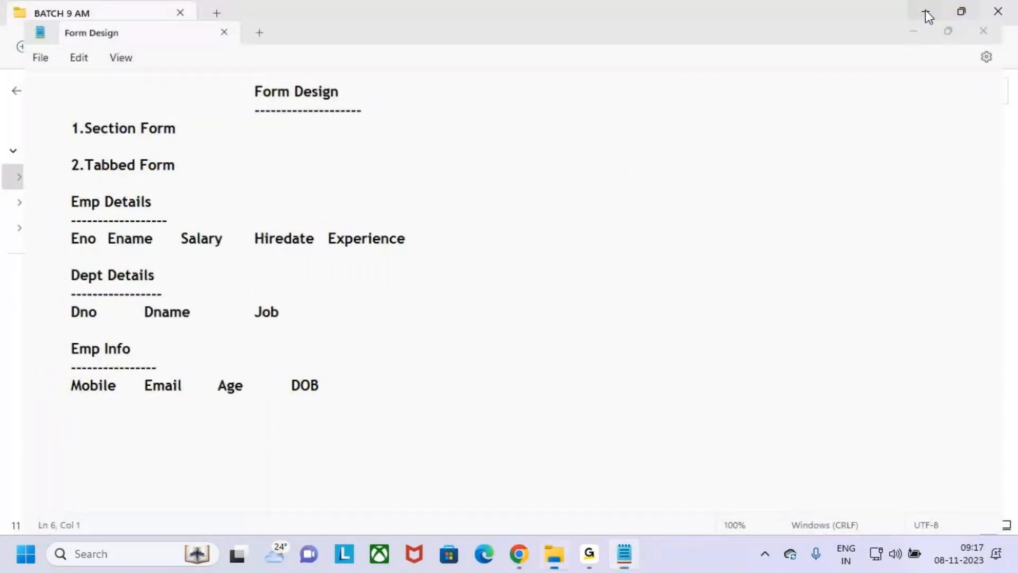
click(998, 12)
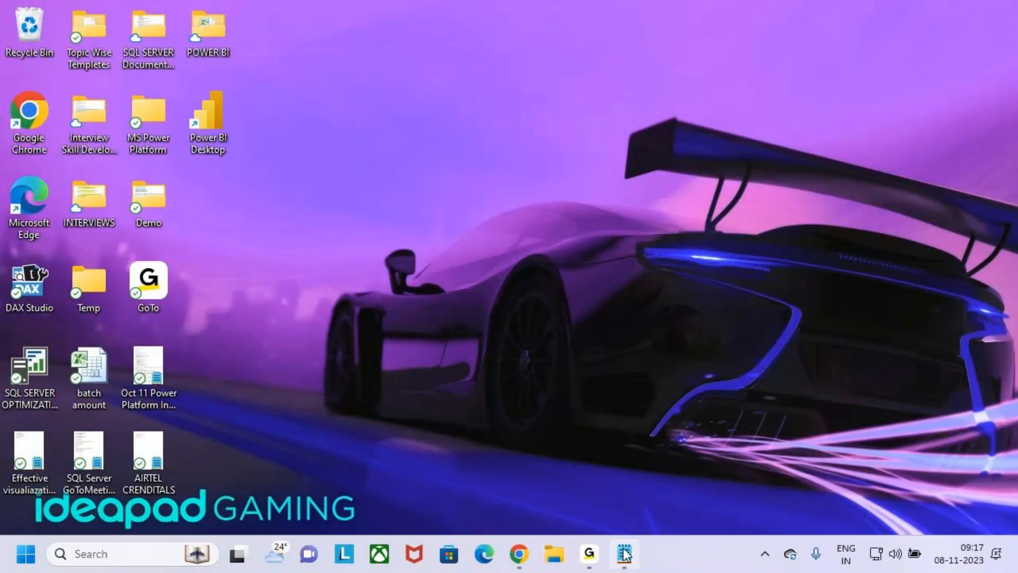
click(519, 553)
key(ctrl+2)
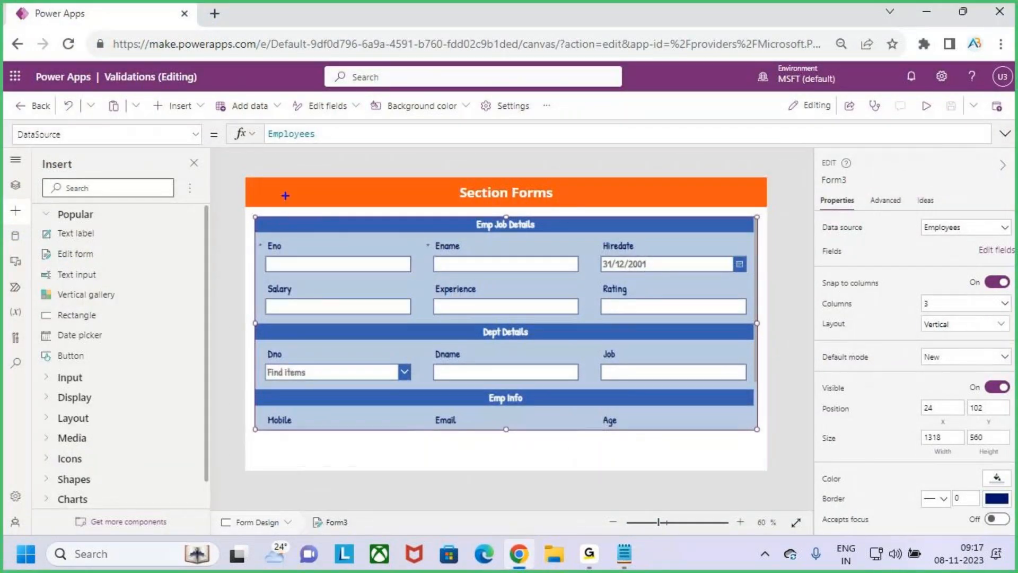
mouse_move(274, 181)
mouse_down()
mouse_move(328, 206)
mouse_move(393, 197)
mouse_move(454, 210)
mouse_up()
drag(290, 186, 321, 158)
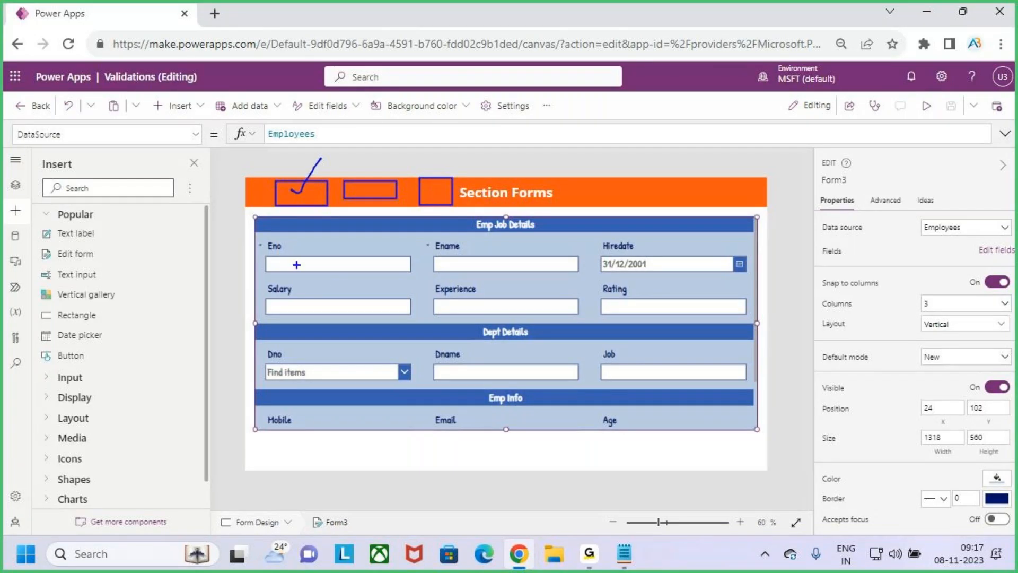
mouse_move(260, 235)
mouse_down()
mouse_move(601, 332)
mouse_move(757, 319)
mouse_up()
mouse_move(363, 186)
mouse_down()
mouse_move(374, 192)
mouse_move(402, 155)
mouse_up()
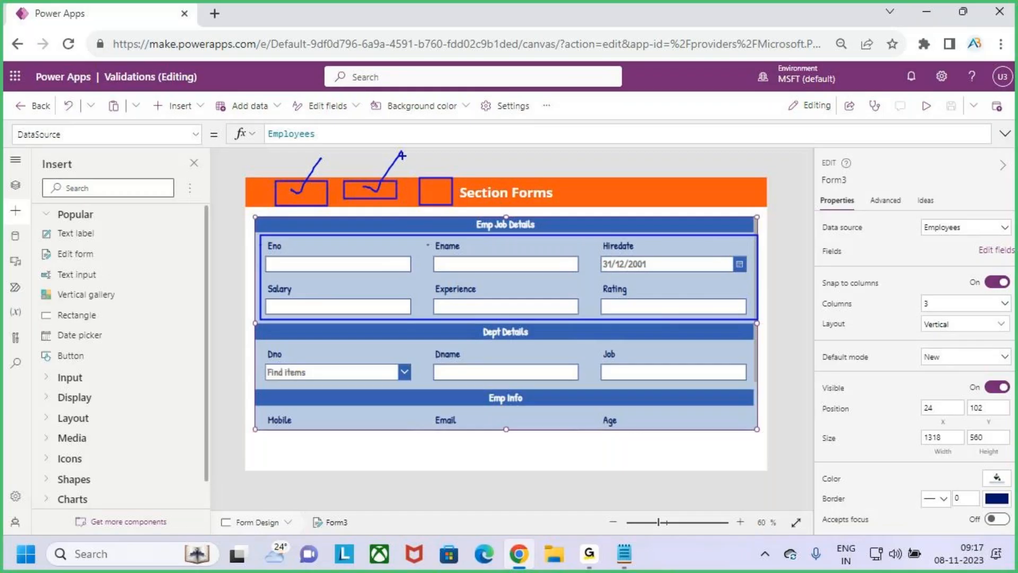
drag(258, 332, 758, 386)
drag(438, 183, 475, 146)
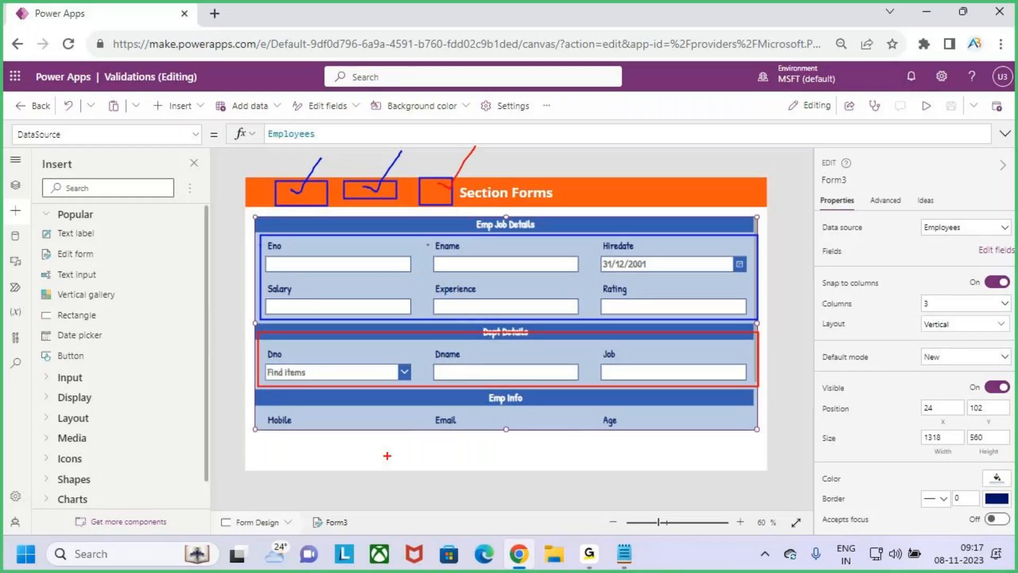
mouse_move(495, 407)
mouse_down()
mouse_move(538, 403)
mouse_move(487, 396)
mouse_move(512, 409)
mouse_up()
key(Escape)
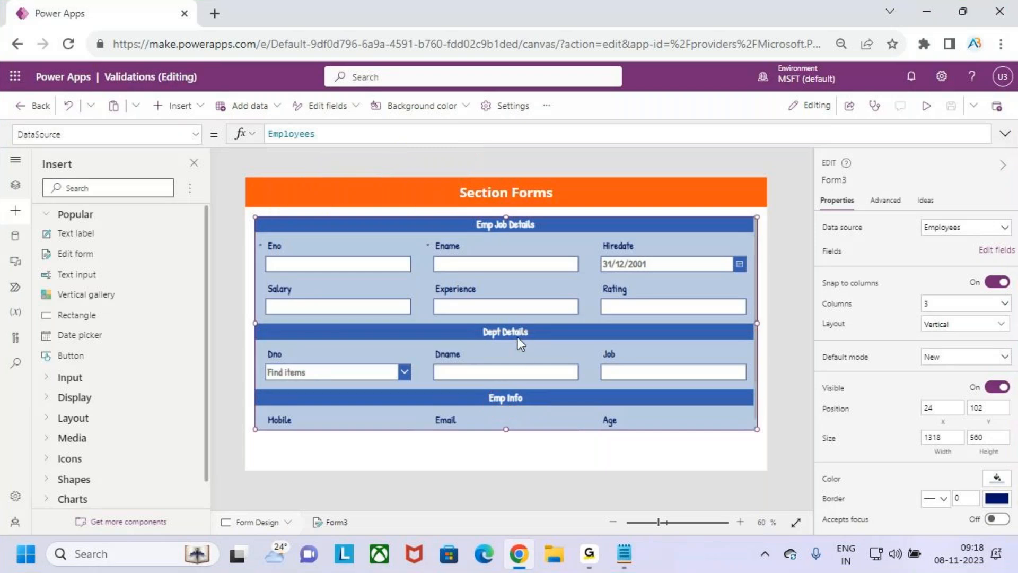
scroll(518, 336, down, 2)
scroll(520, 336, up, 2)
key(ctrl+2)
drag(278, 209, 324, 232)
drag(363, 211, 417, 230)
drag(450, 206, 485, 236)
drag(291, 224, 315, 196)
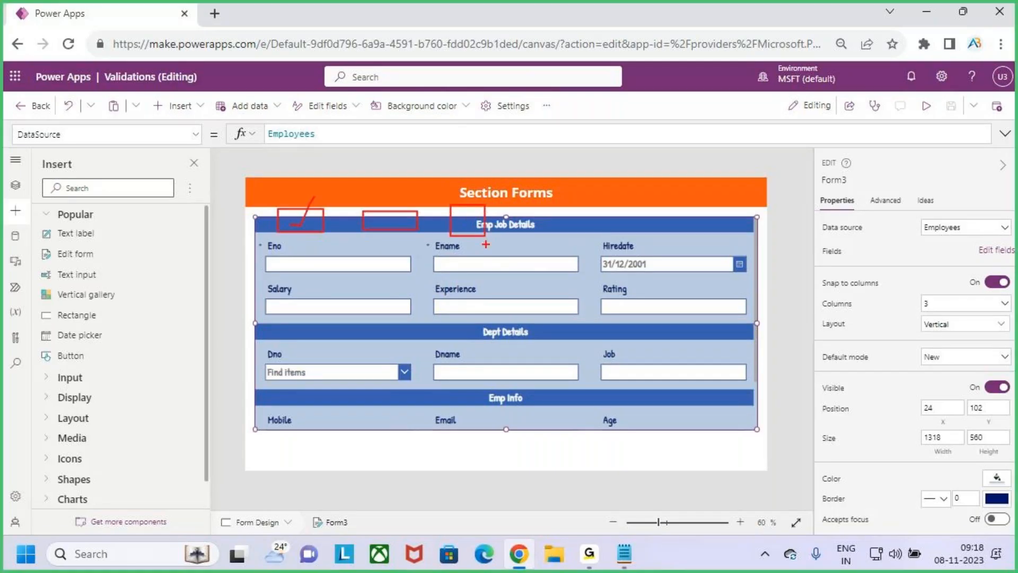
drag(489, 241, 531, 236)
drag(389, 225, 409, 195)
drag(485, 345, 554, 344)
drag(468, 217, 489, 194)
drag(482, 414, 537, 405)
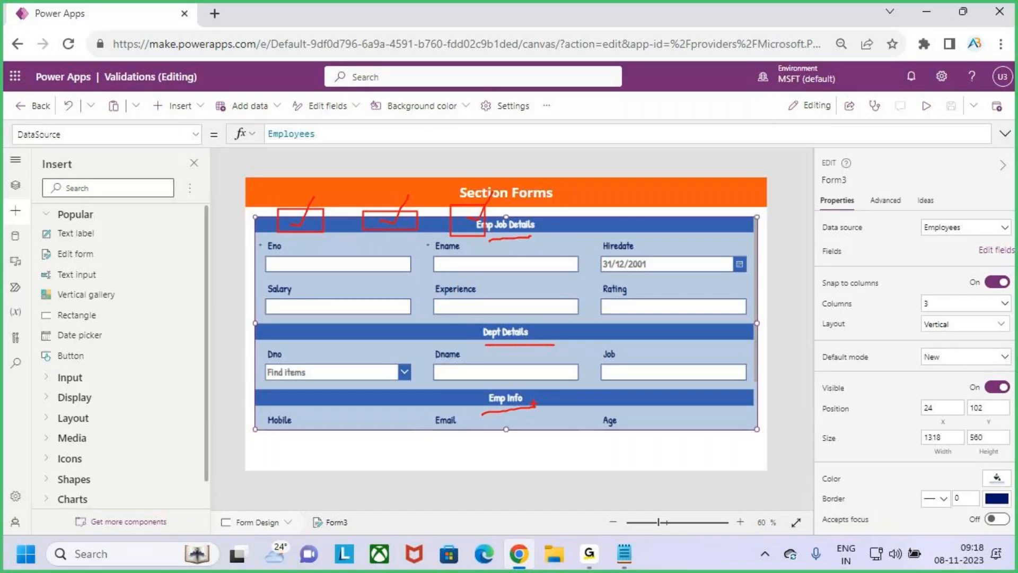
key(Escape)
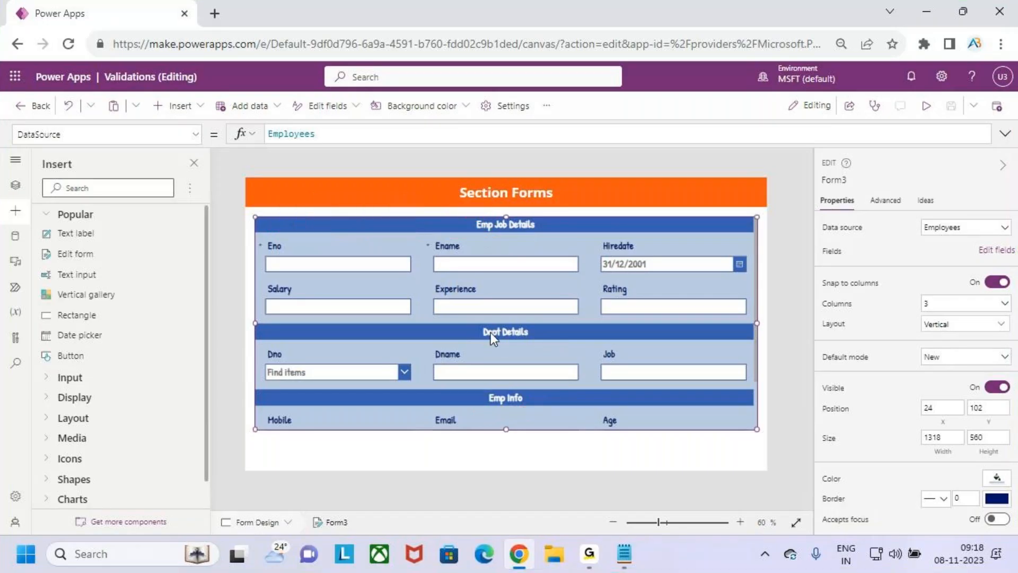
scroll(491, 332, down, 2)
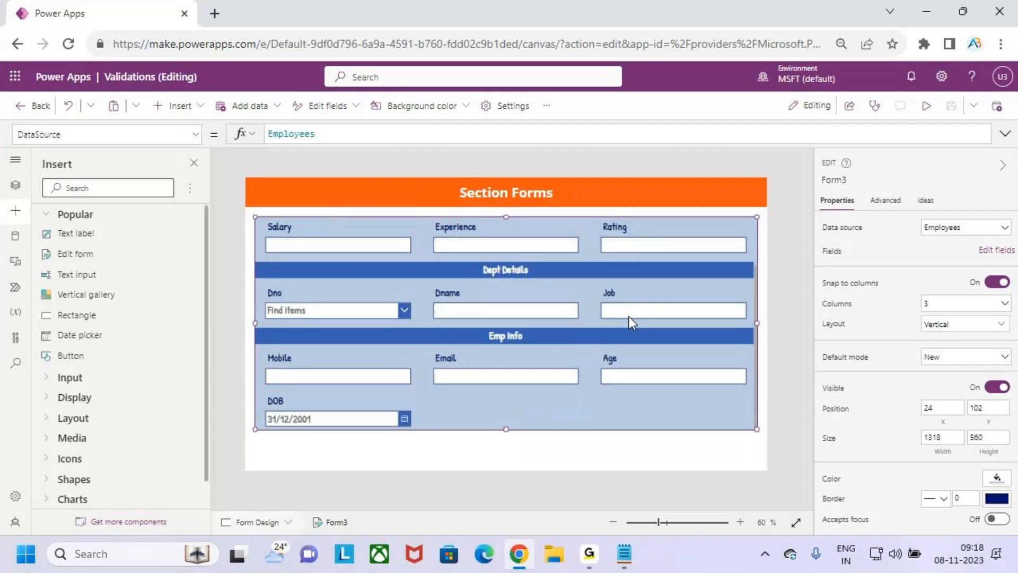
scroll(663, 308, up, 2)
Preview the Section Forms screen and scroll through its three employee form sections
click(925, 105)
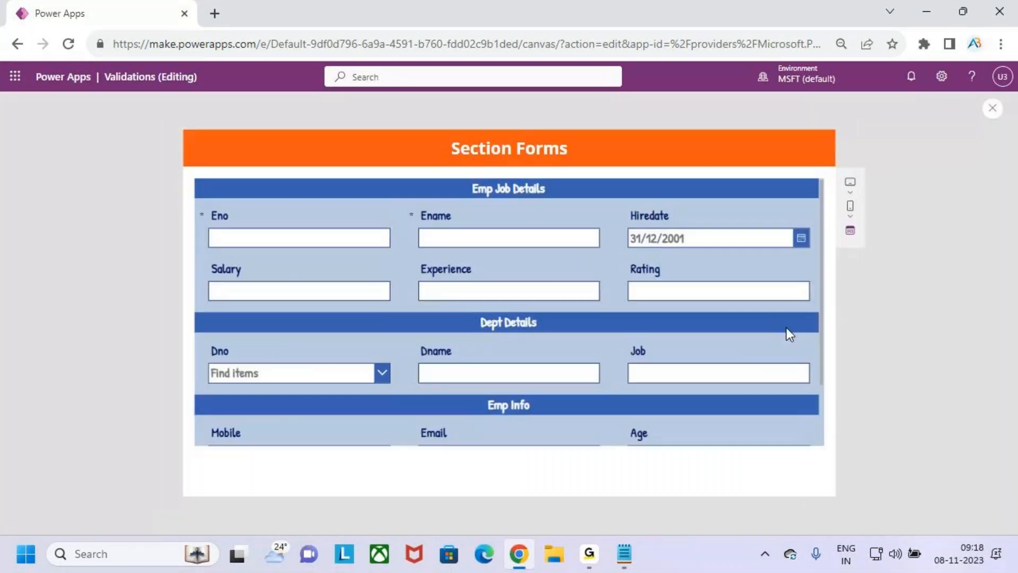
scroll(807, 318, down, 2)
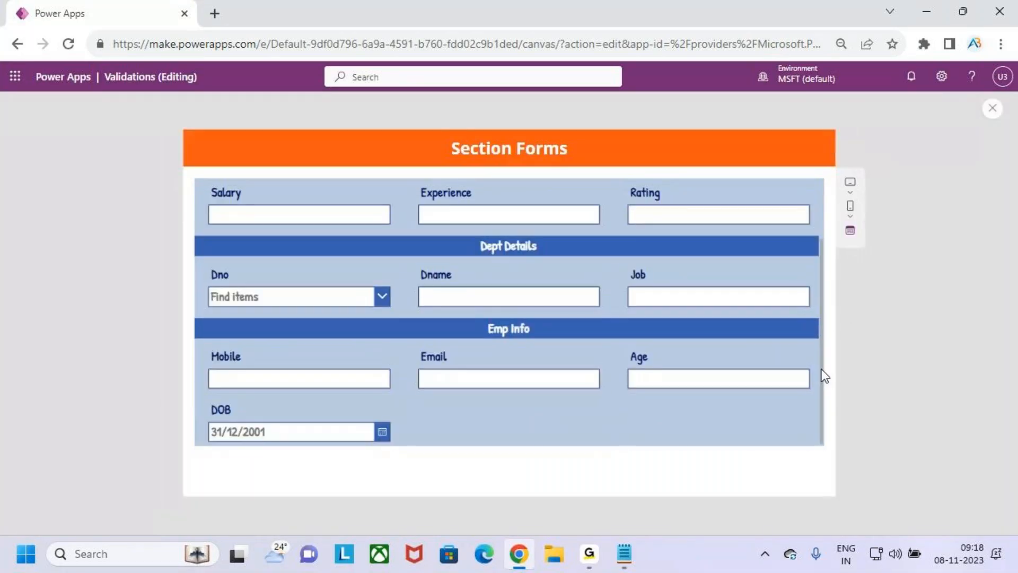
scroll(824, 375, up, 2)
scroll(823, 351, down, 1)
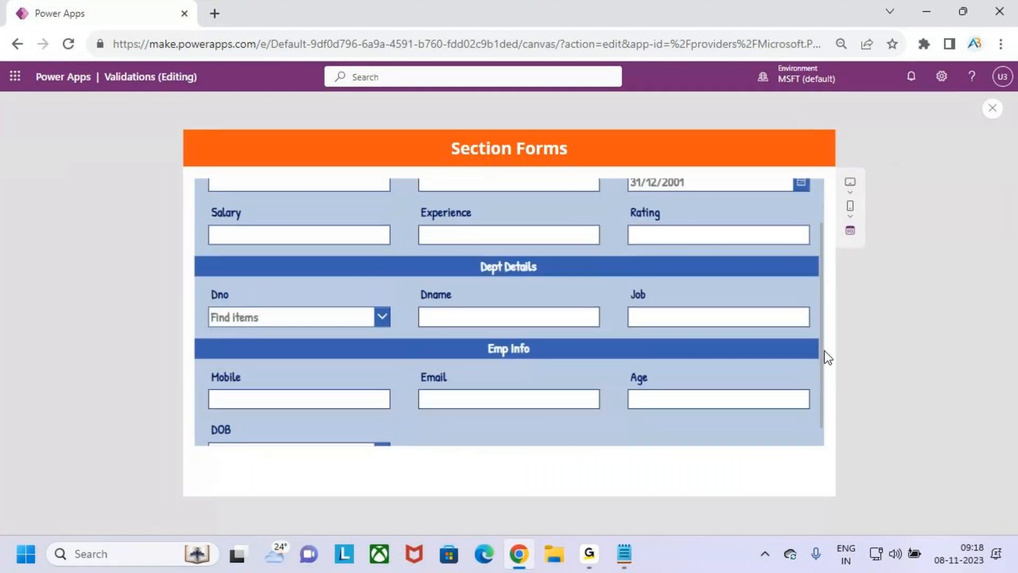
scroll(827, 357, down, 1)
scroll(827, 331, up, 2)
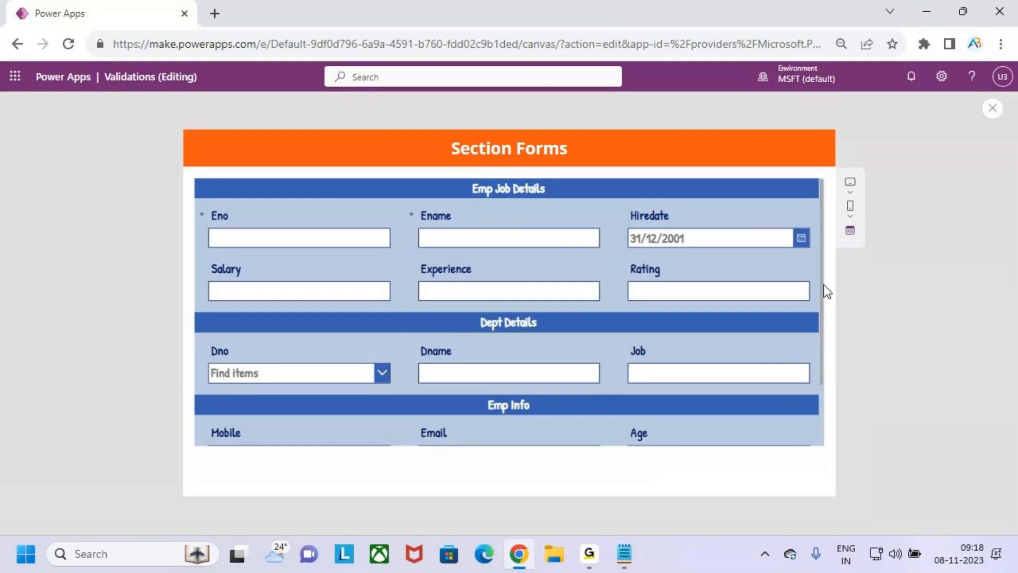
scroll(824, 289, down, 2)
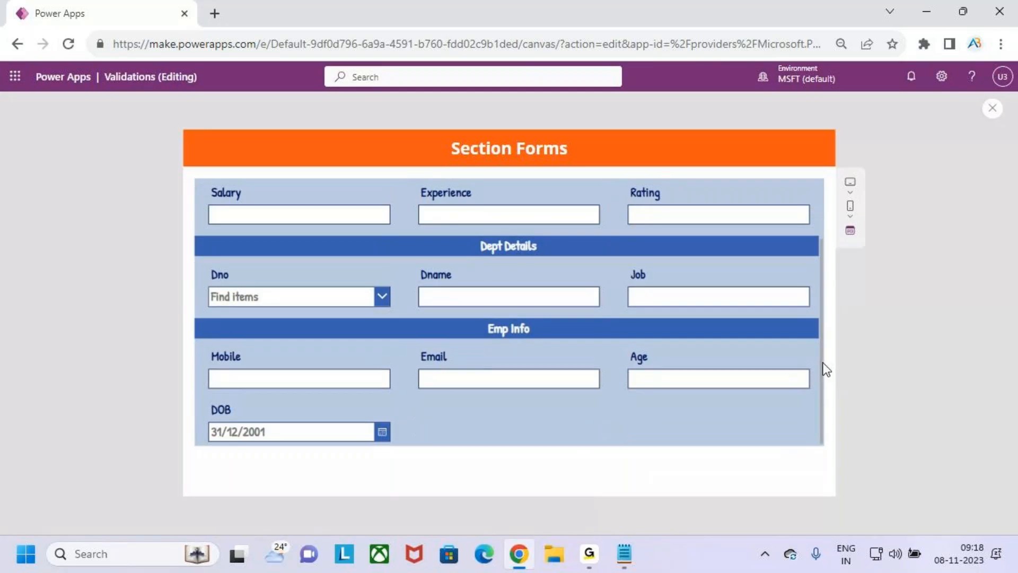
scroll(825, 368, up, 2)
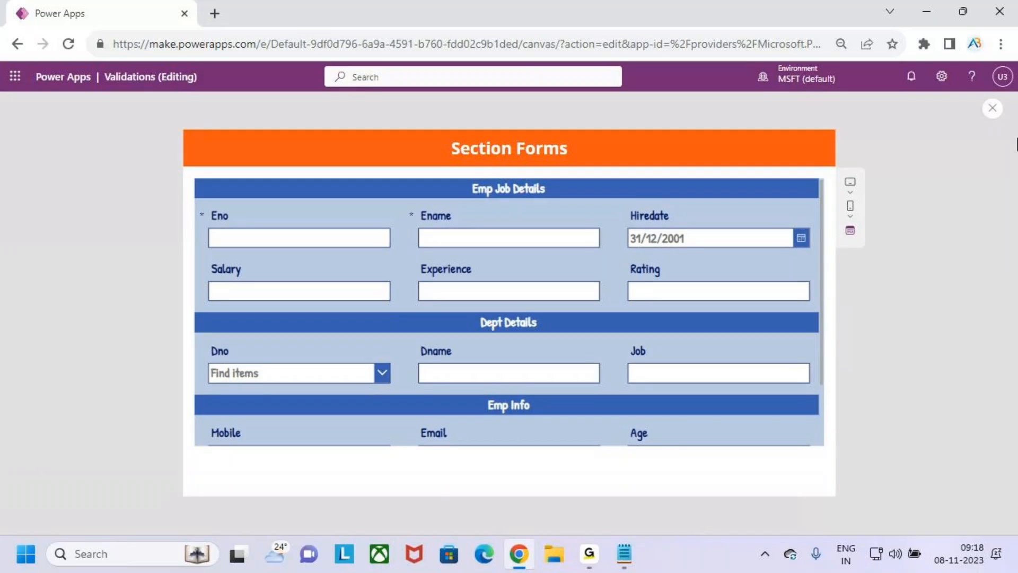
Close the preview, dismiss the tip and select the Form Design screen
click(992, 108)
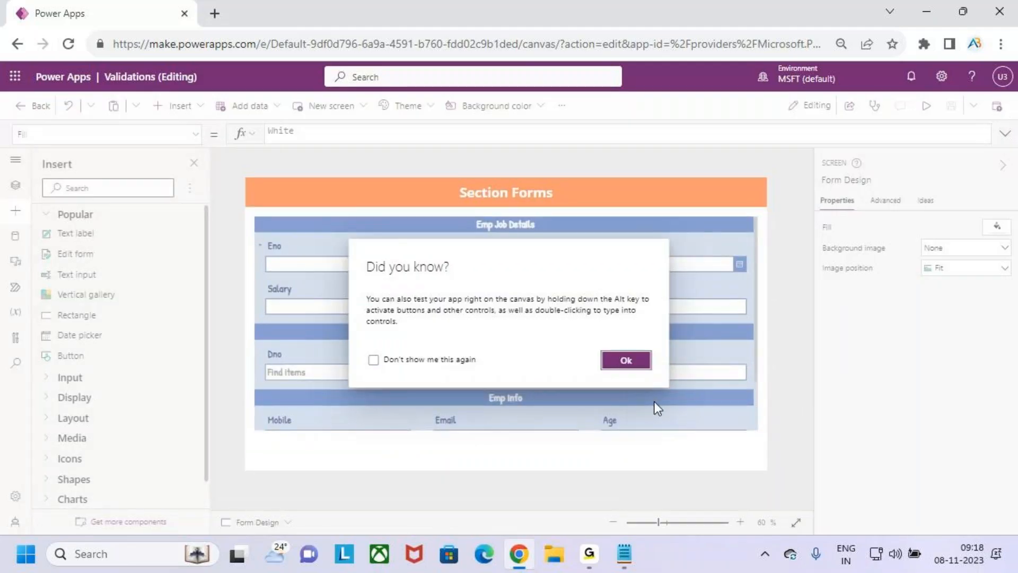
click(627, 361)
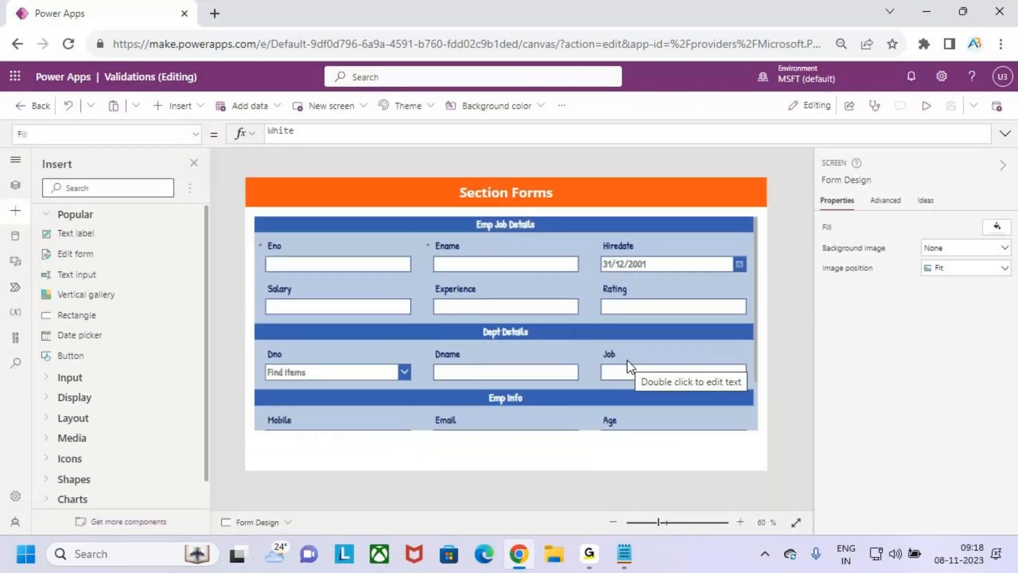
key(ctrl+2)
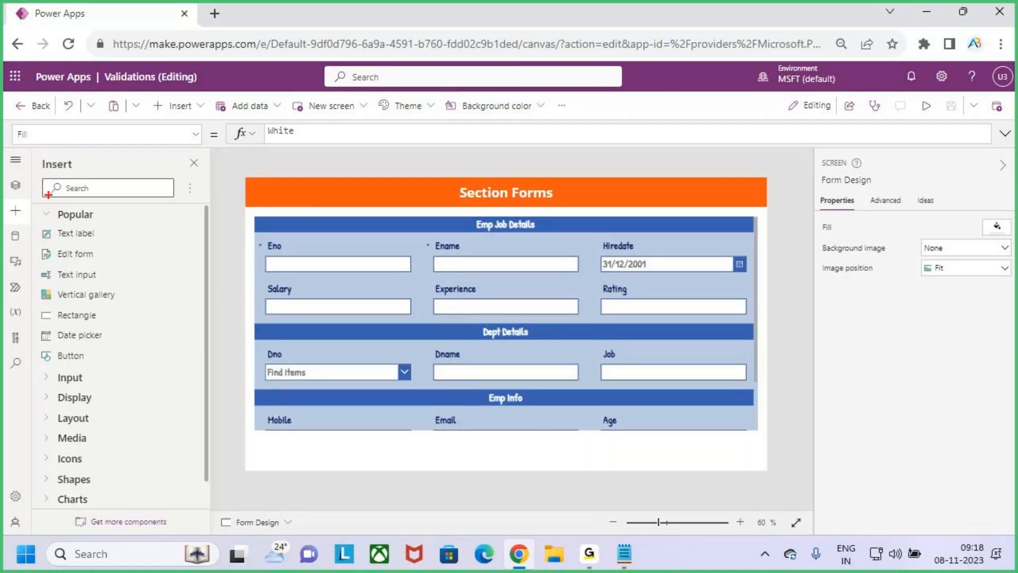
key(Escape)
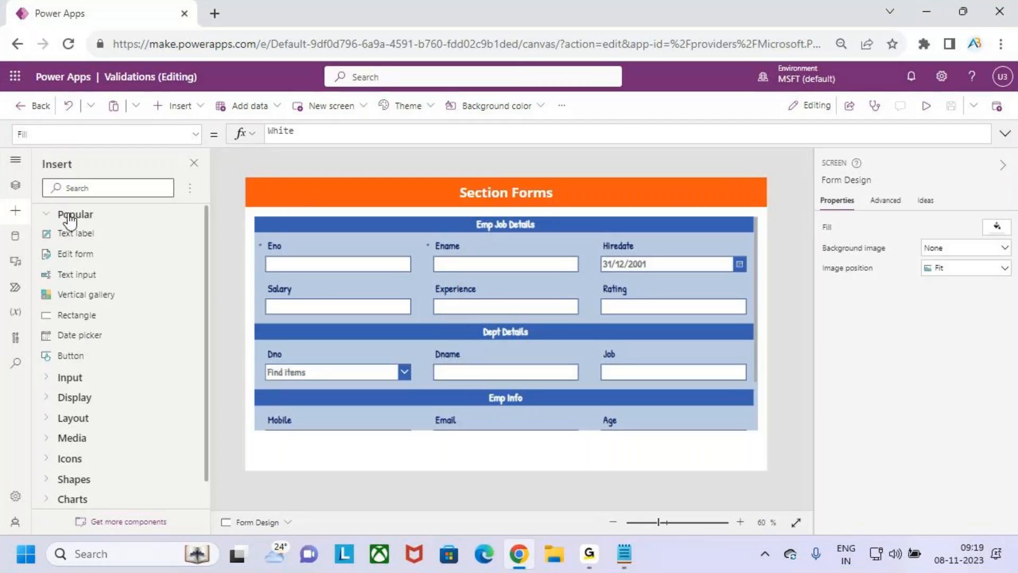
click(371, 238)
click(383, 212)
Show the Tree view with the New screen layouts and annotate around Hiredate and Ename
click(15, 185)
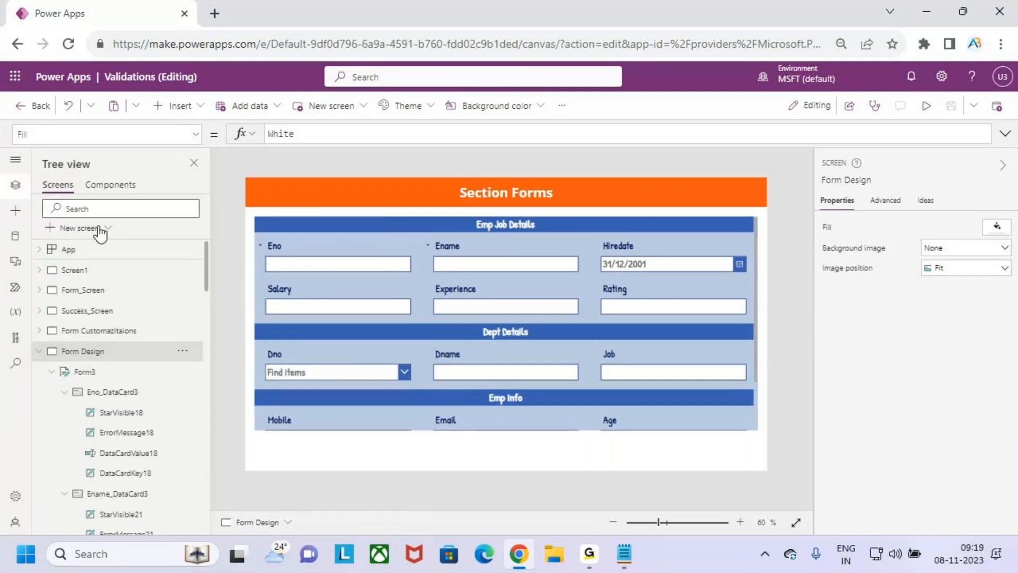
click(98, 228)
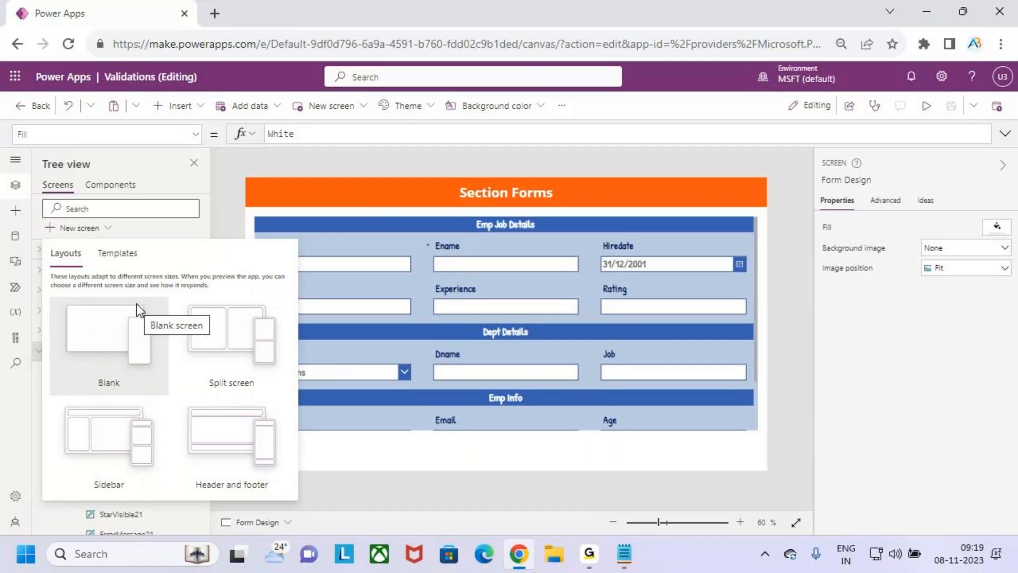
key(ctrl+2)
mouse_move(607, 66)
mouse_down()
mouse_move(709, 217)
mouse_move(731, 276)
mouse_up()
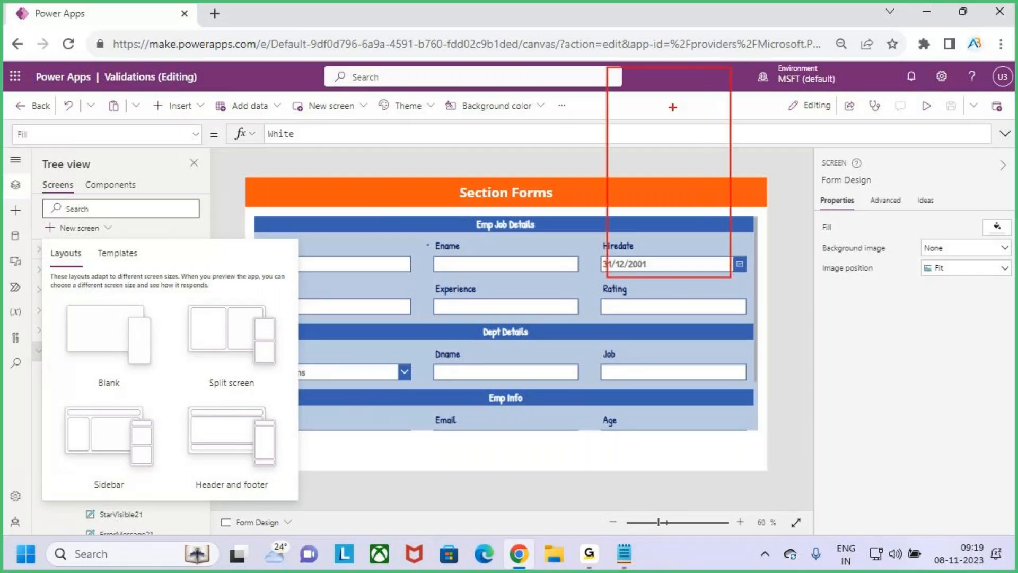
drag(608, 97, 740, 97)
drag(422, 261, 564, 163)
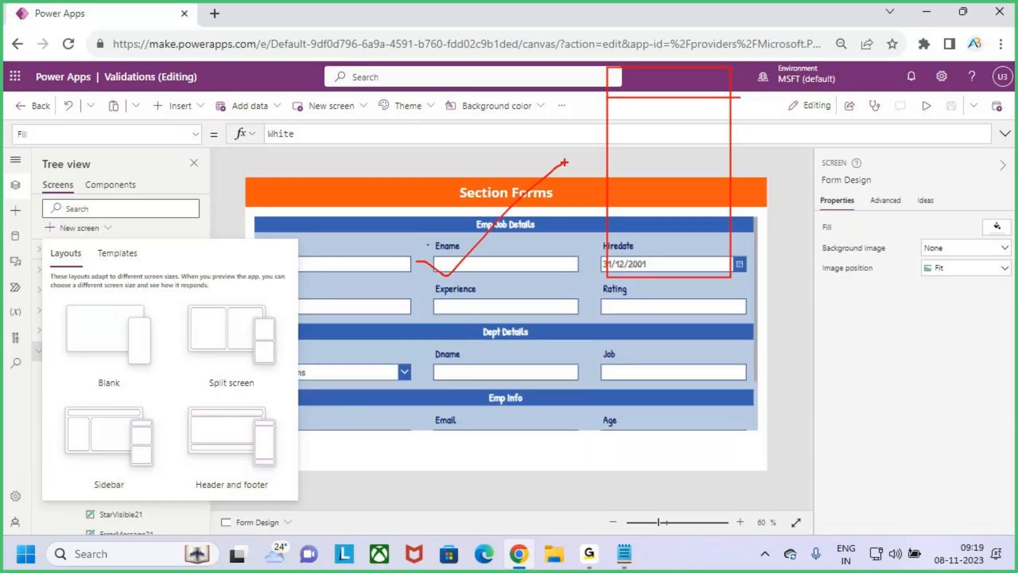
key(Escape)
Close the new-screen layouts and save the app, dismissing the publish dialog
click(323, 160)
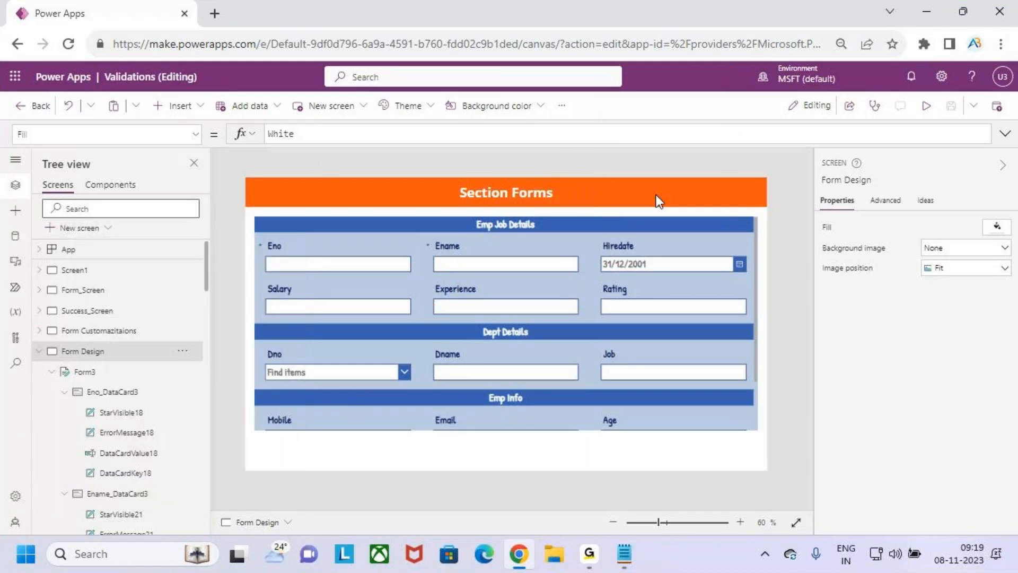
click(947, 107)
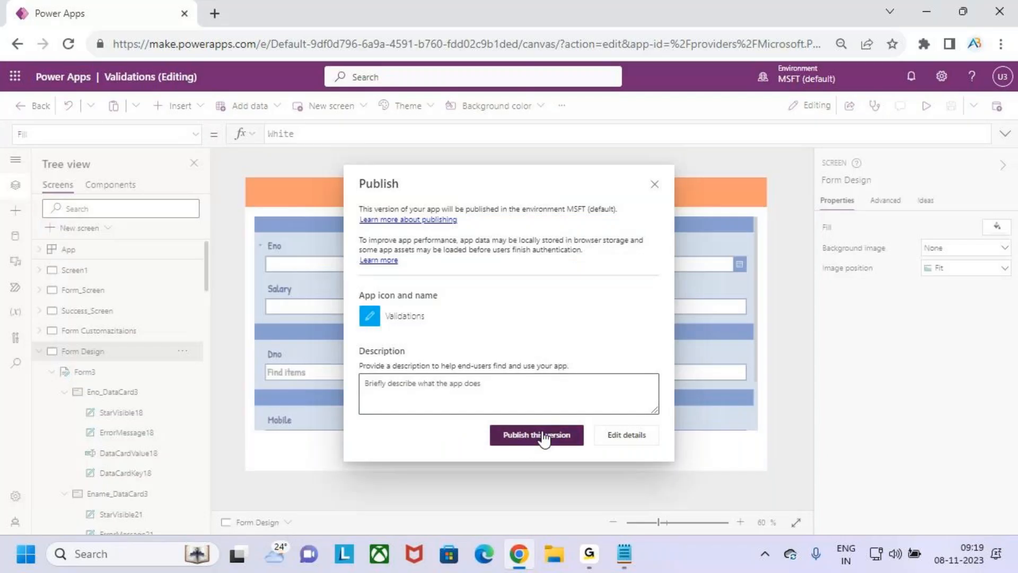
click(542, 434)
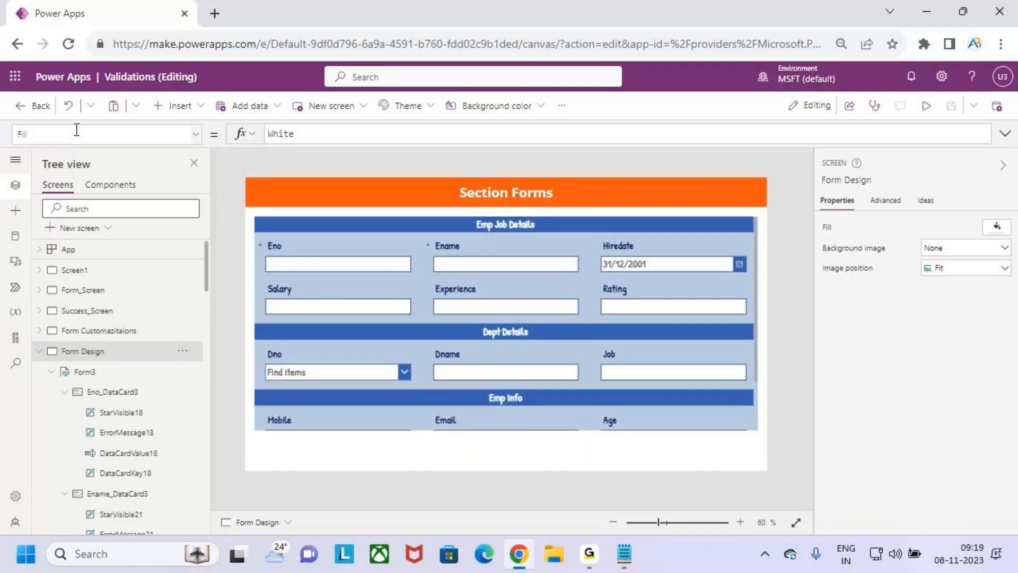
Leave the current app editor and go to the Power Apps page for creating apps
click(29, 109)
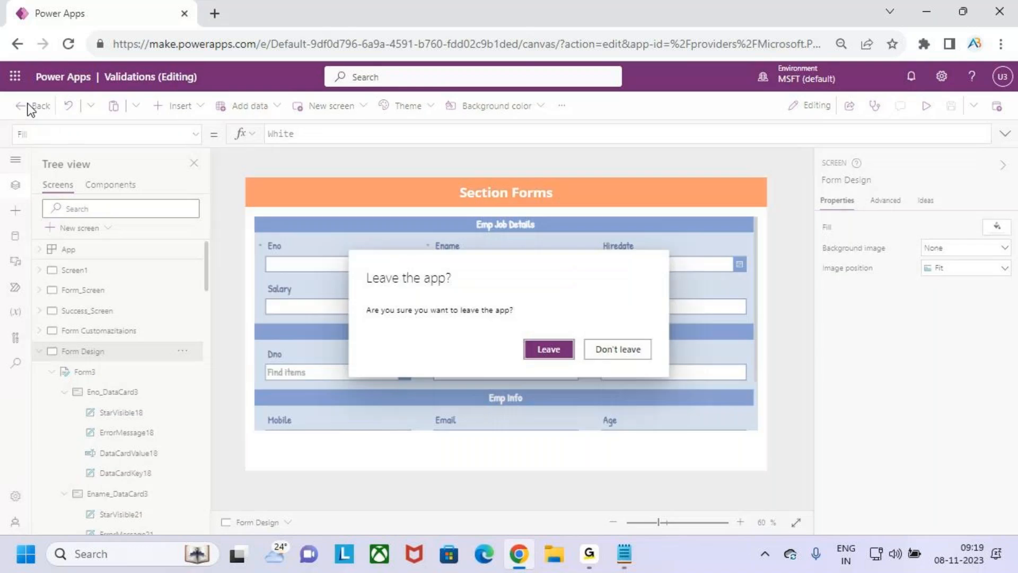
click(562, 348)
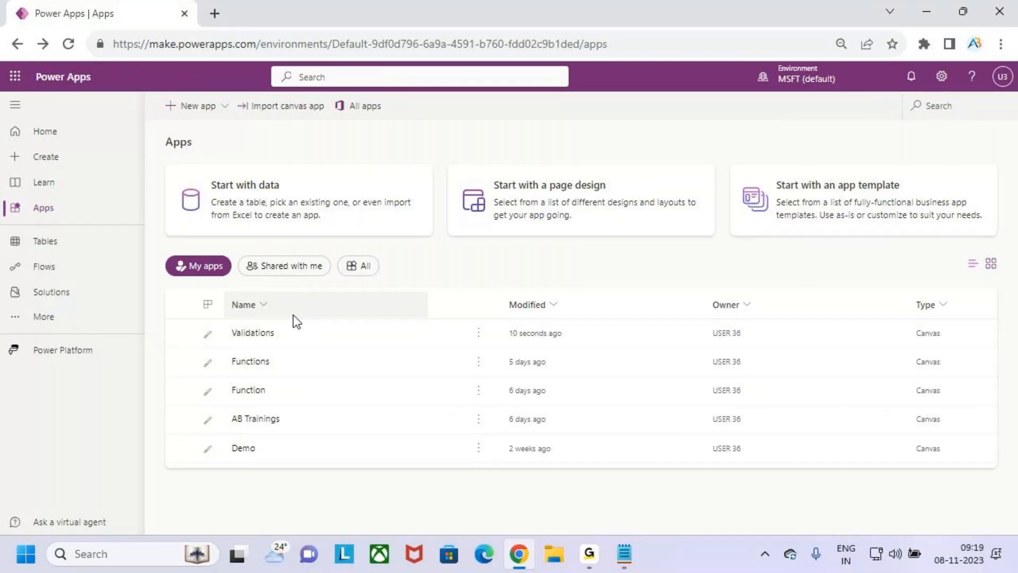
click(74, 141)
click(90, 166)
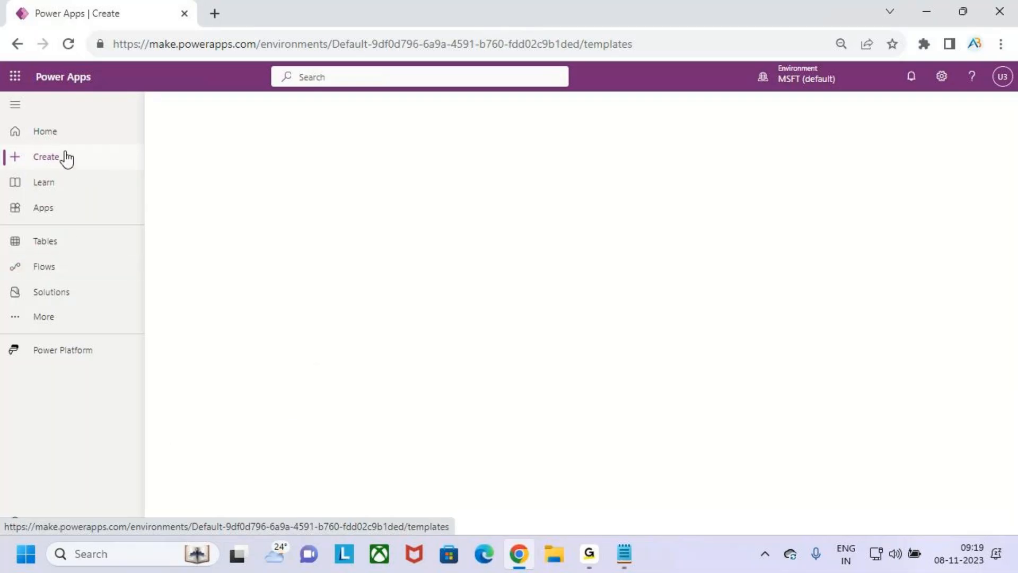
Create a blank phone-format canvas app named 'Tabbed Forms'
click(270, 227)
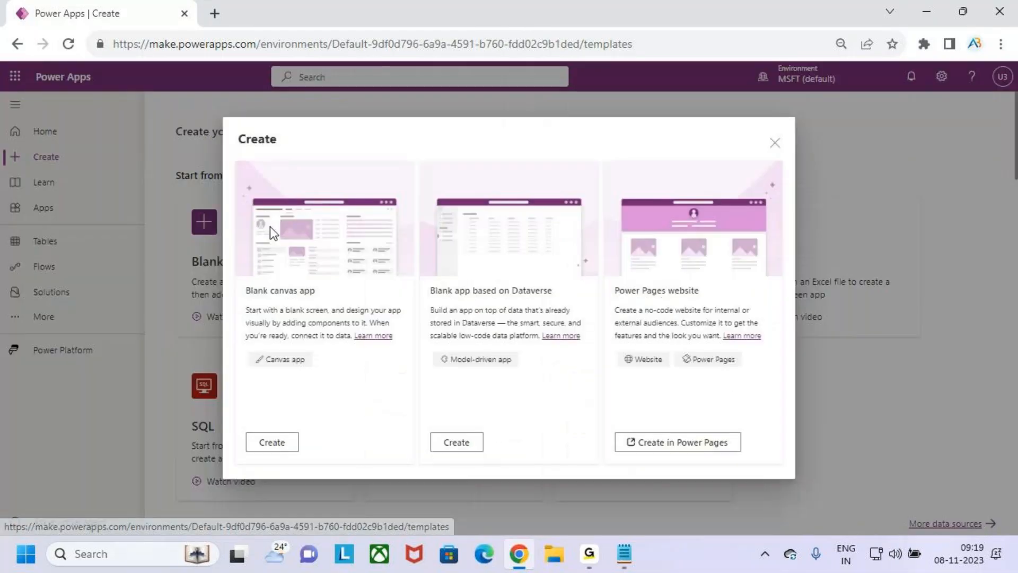
key(ctrl+2)
drag(271, 371, 323, 366)
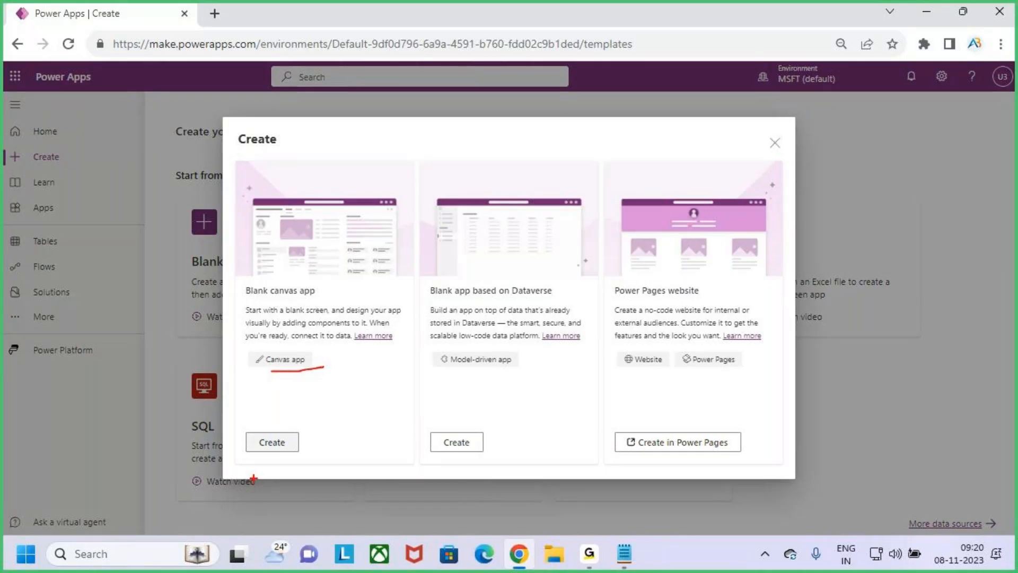
key(Escape)
click(272, 441)
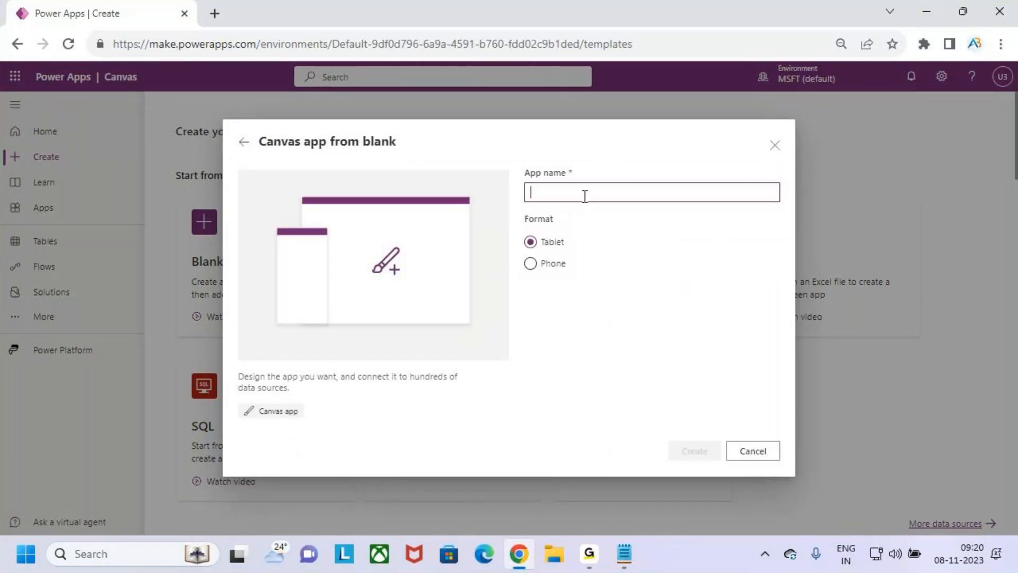
text(Tabb)
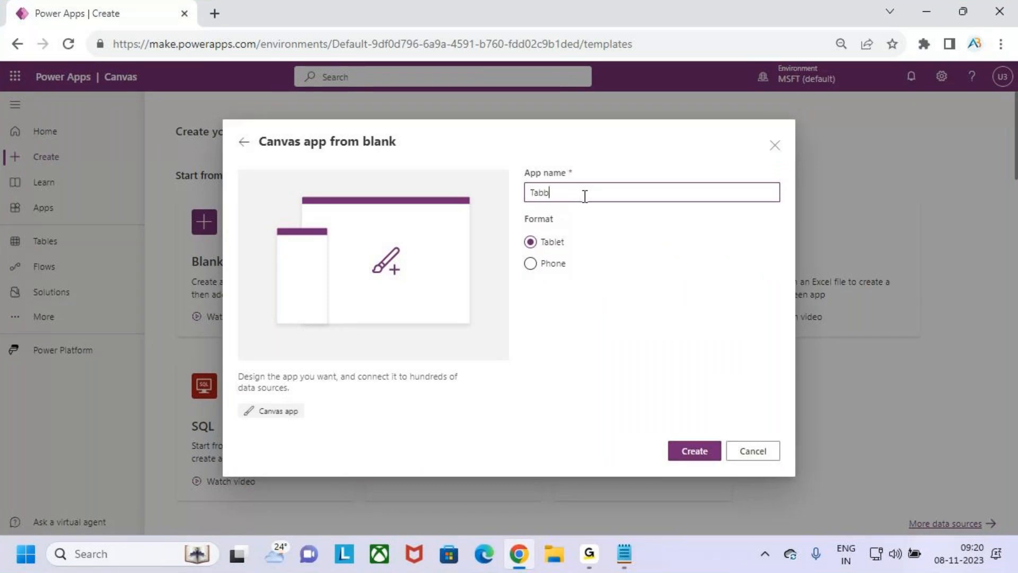
text(ed Forms)
click(530, 264)
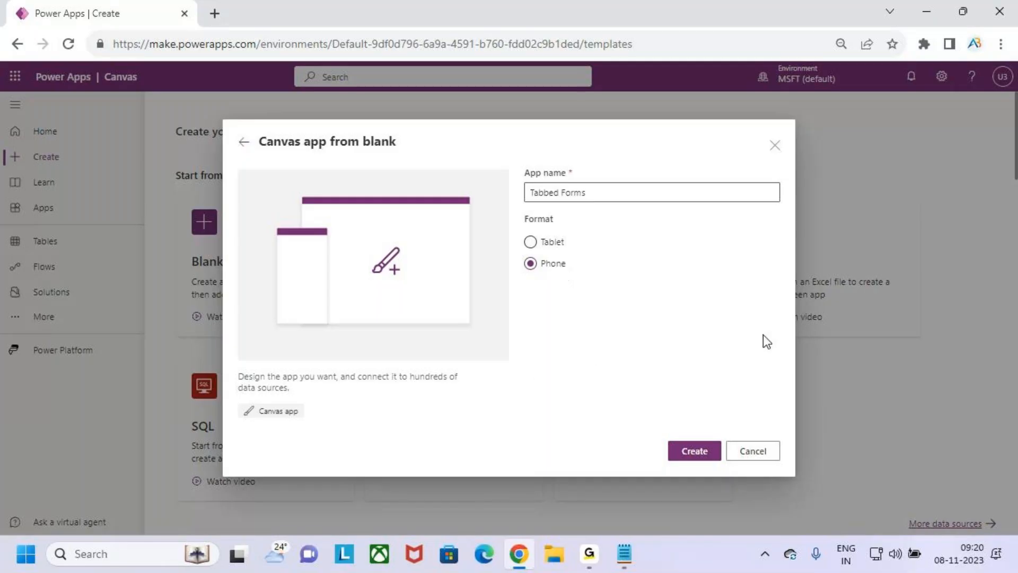
click(704, 451)
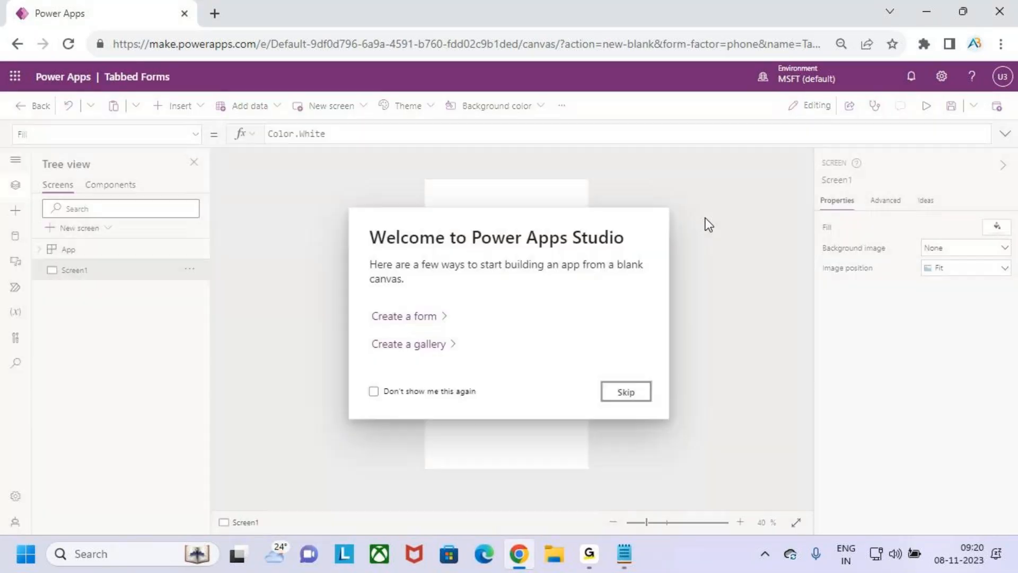
Add a text label and stretch it across the top of the screen
click(627, 392)
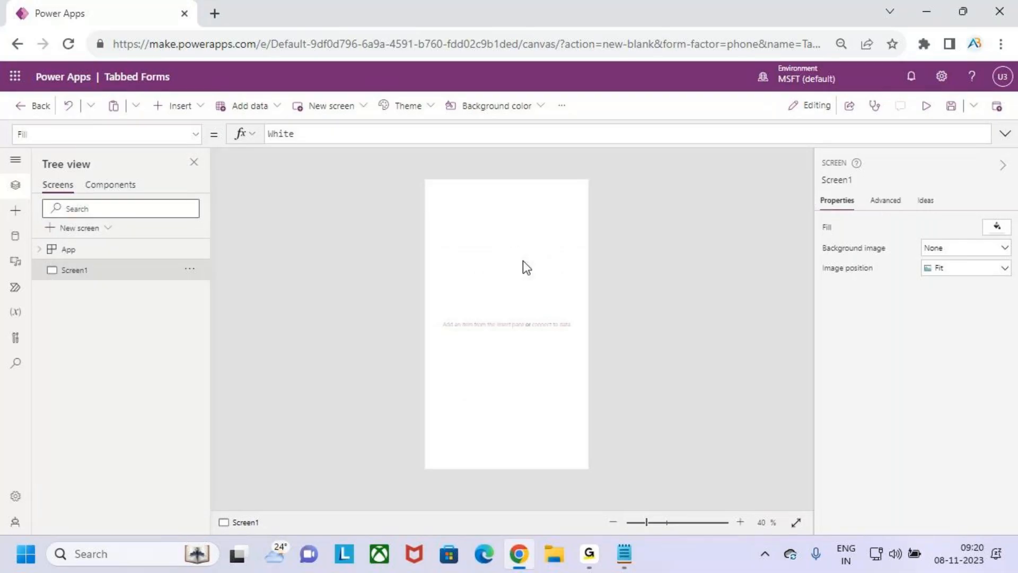
click(193, 114)
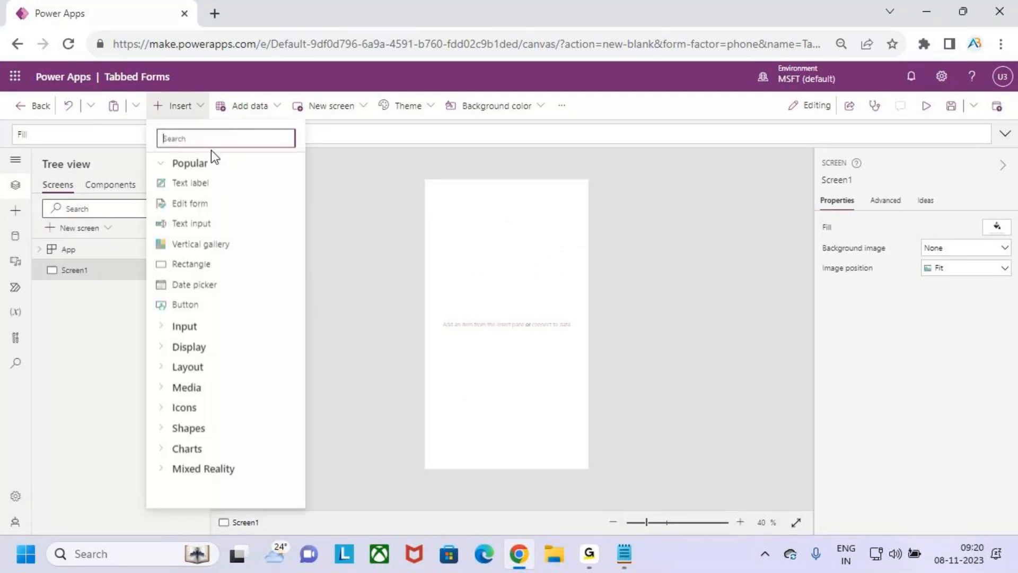
click(220, 182)
click(504, 198)
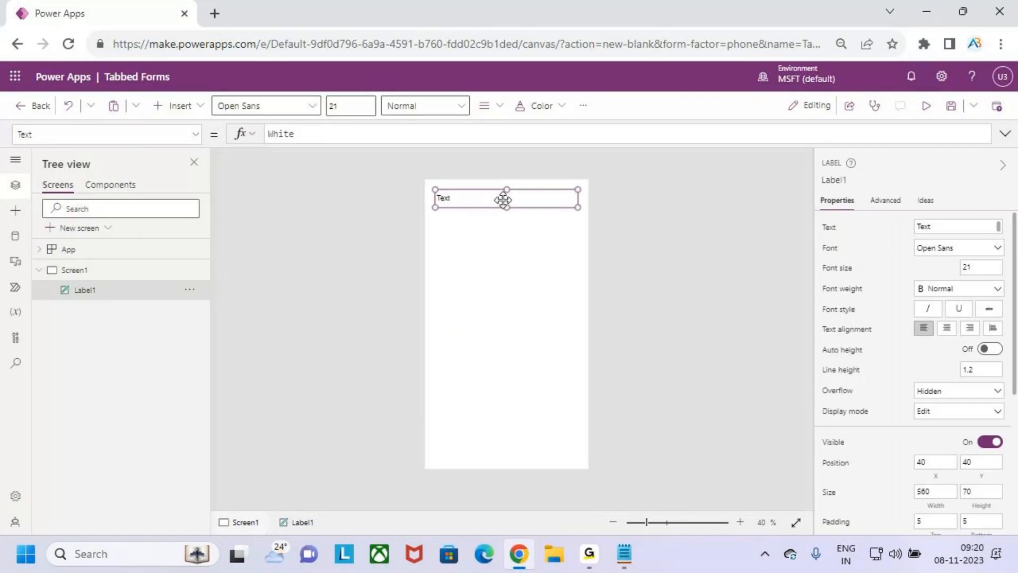
drag(504, 198, 470, 186)
drag(568, 197, 601, 202)
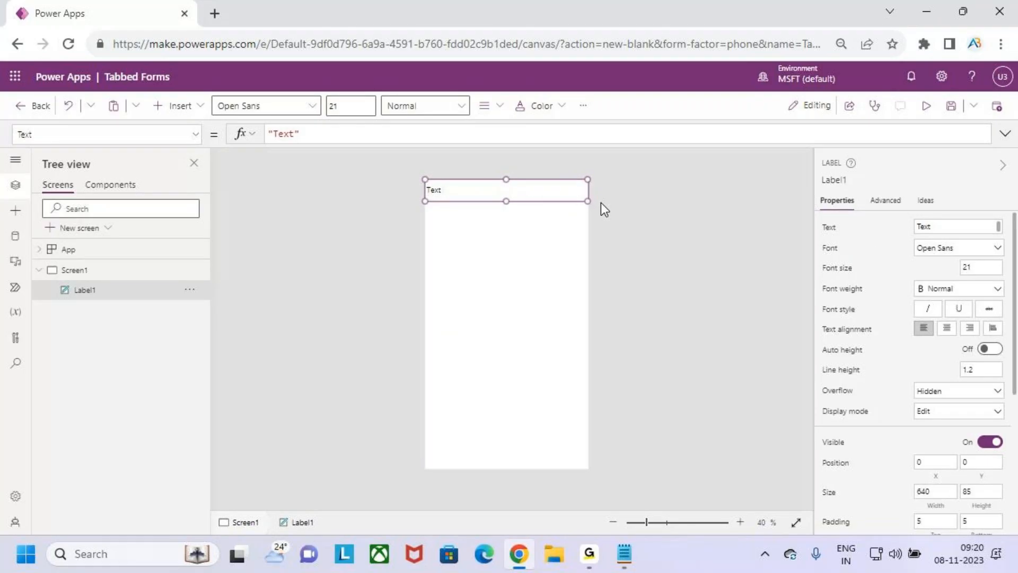
Format the label in Patrick Hand, Semibold, with centred text
click(314, 113)
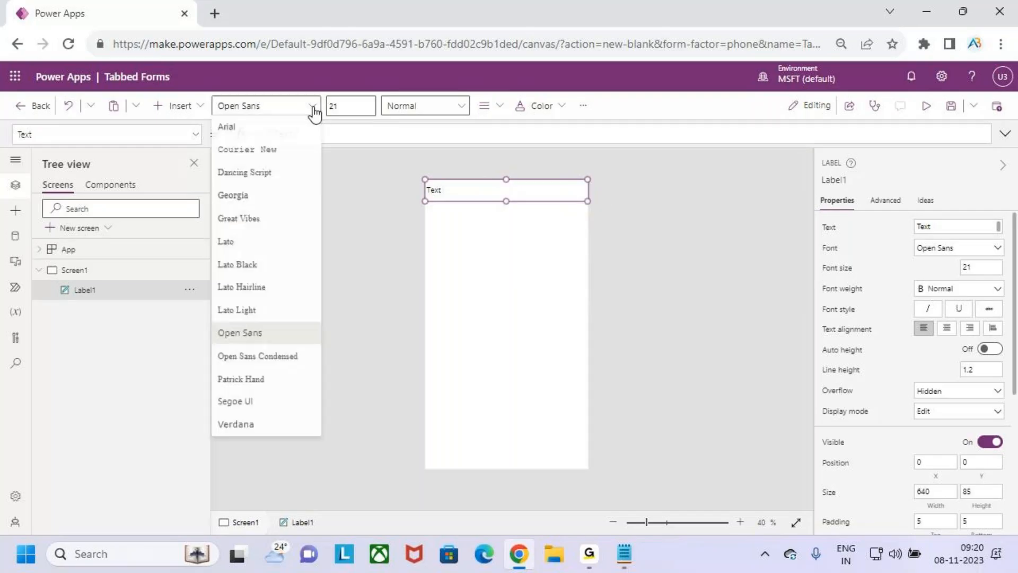
click(268, 382)
click(363, 109)
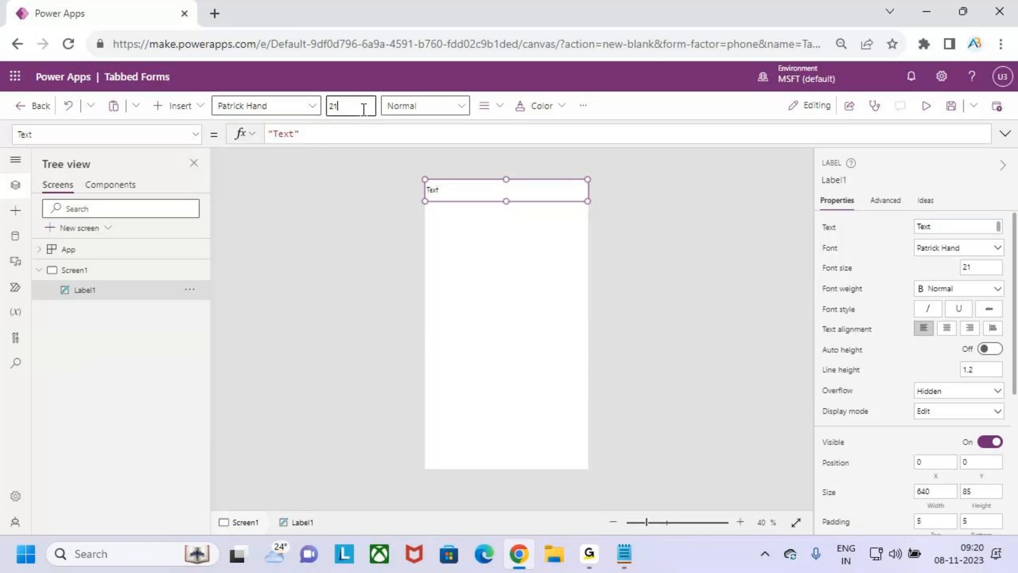
click(460, 109)
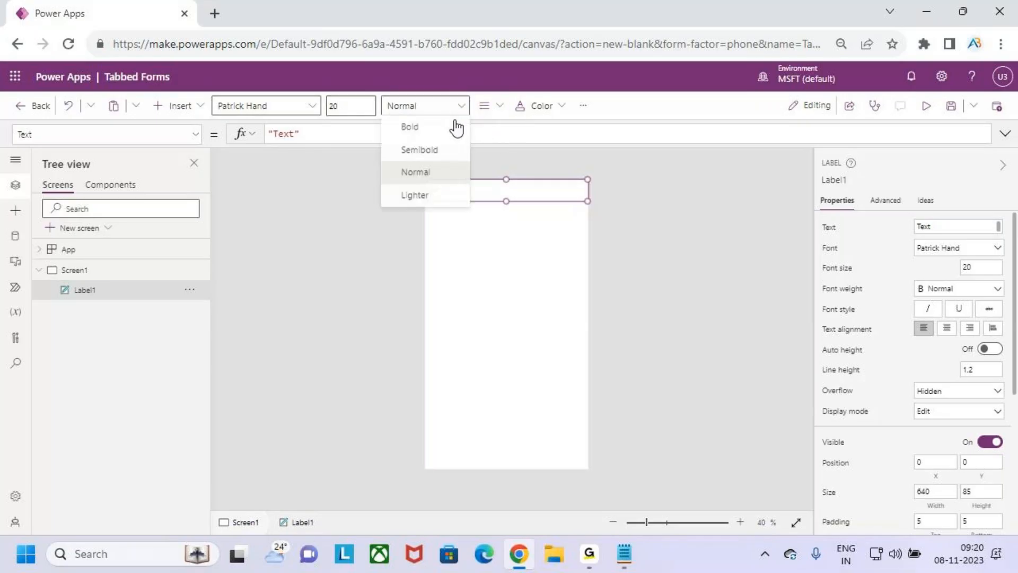
click(444, 152)
click(484, 106)
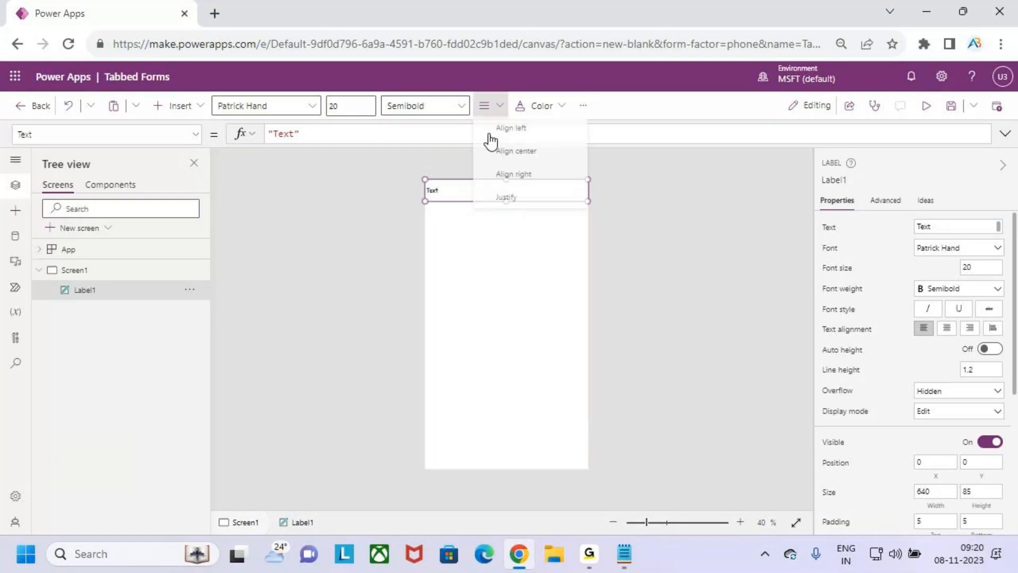
click(522, 152)
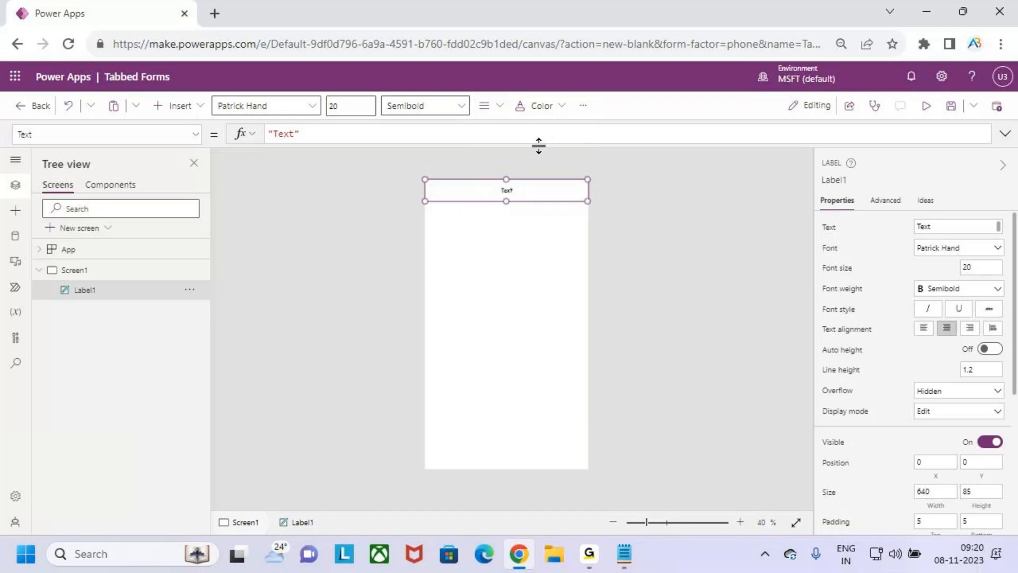
Make the label read 'Tabbed Forms' in white text on an orange background
click(300, 132)
drag(295, 133, 274, 134)
text(Tabbed)
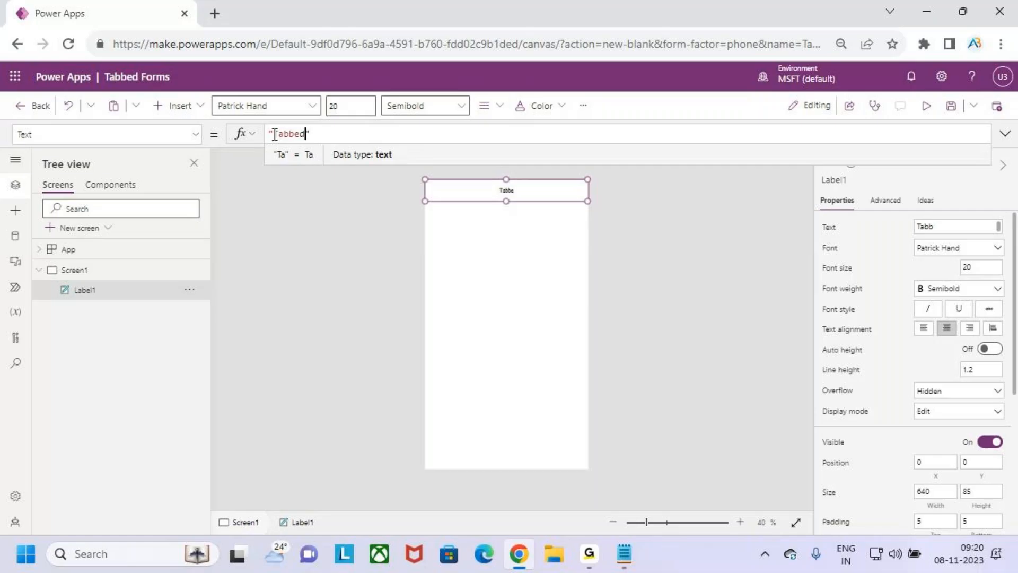
text( Forms)
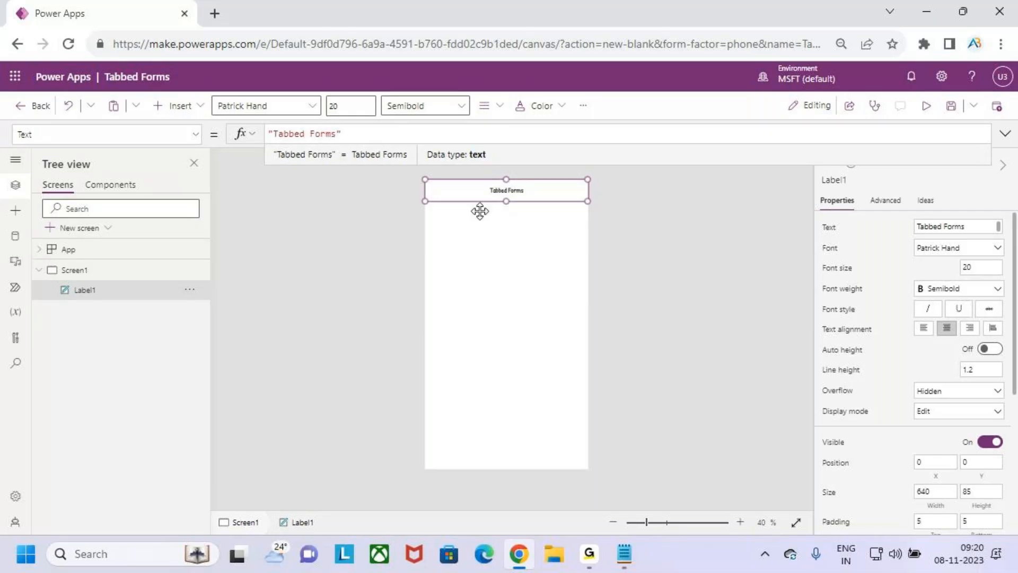
click(586, 109)
mouse_move(636, 134)
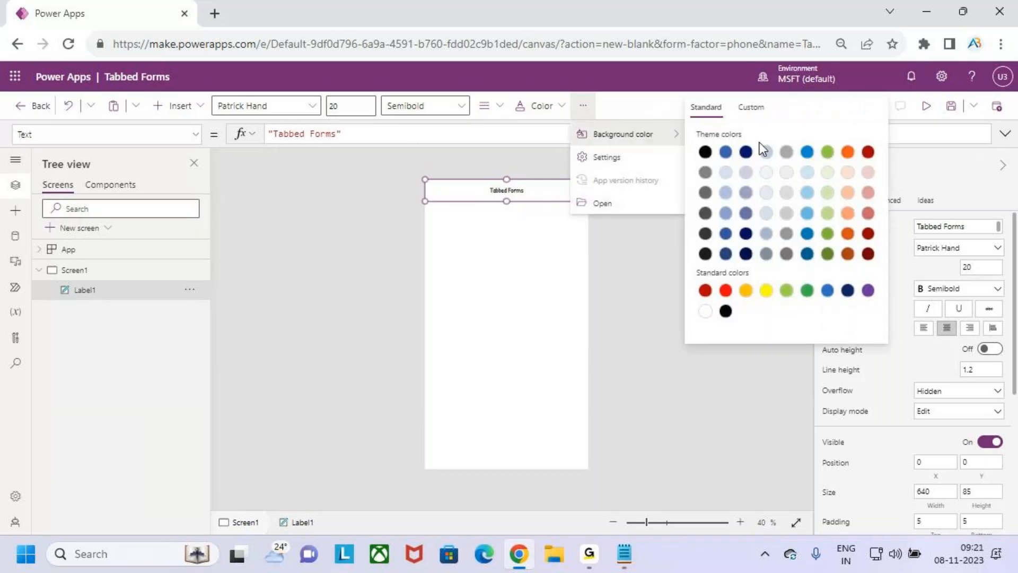
click(844, 153)
click(537, 109)
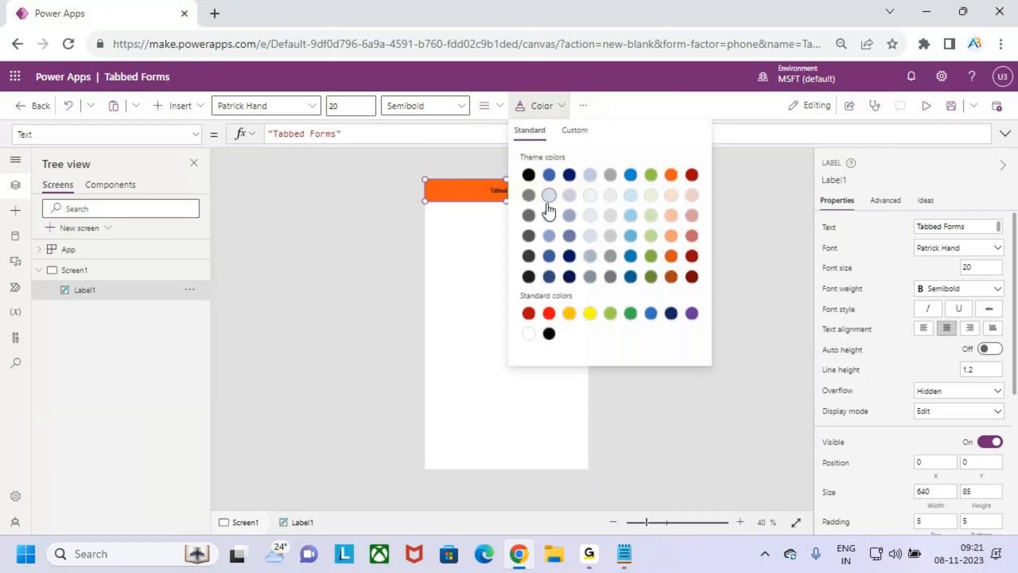
click(528, 334)
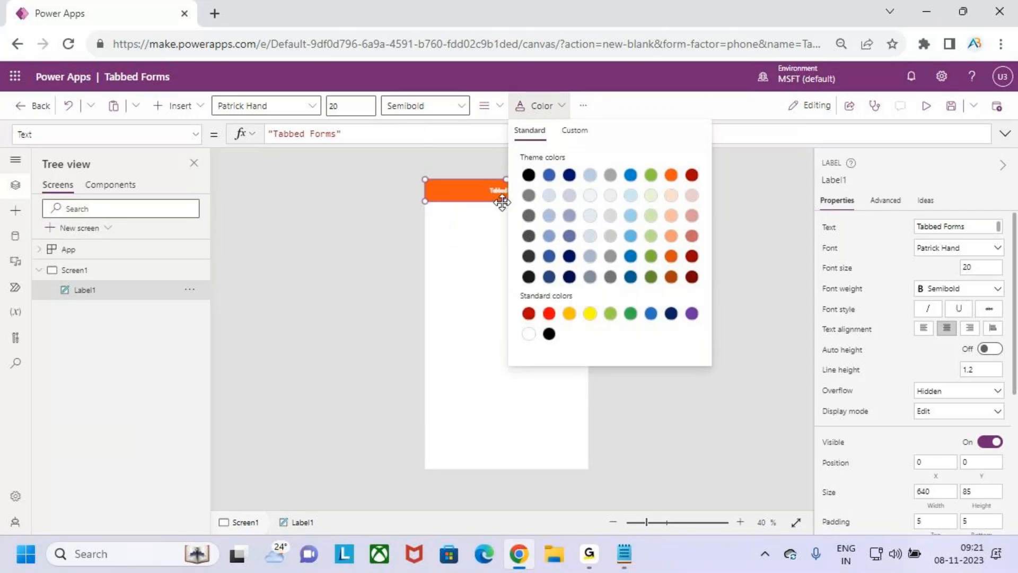
click(363, 106)
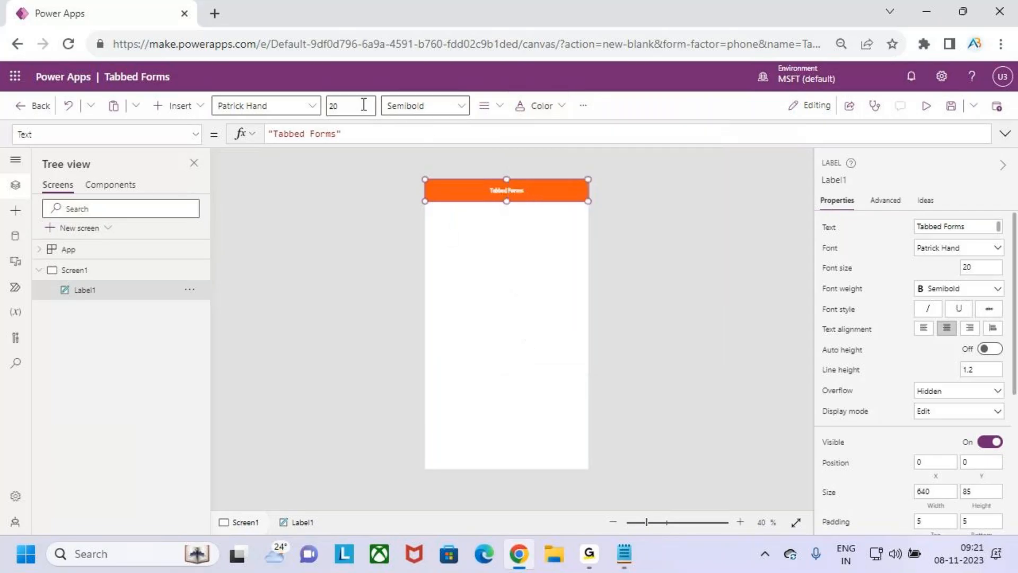
Set the label font size to 30 and preview the app
click(354, 105)
text(30)
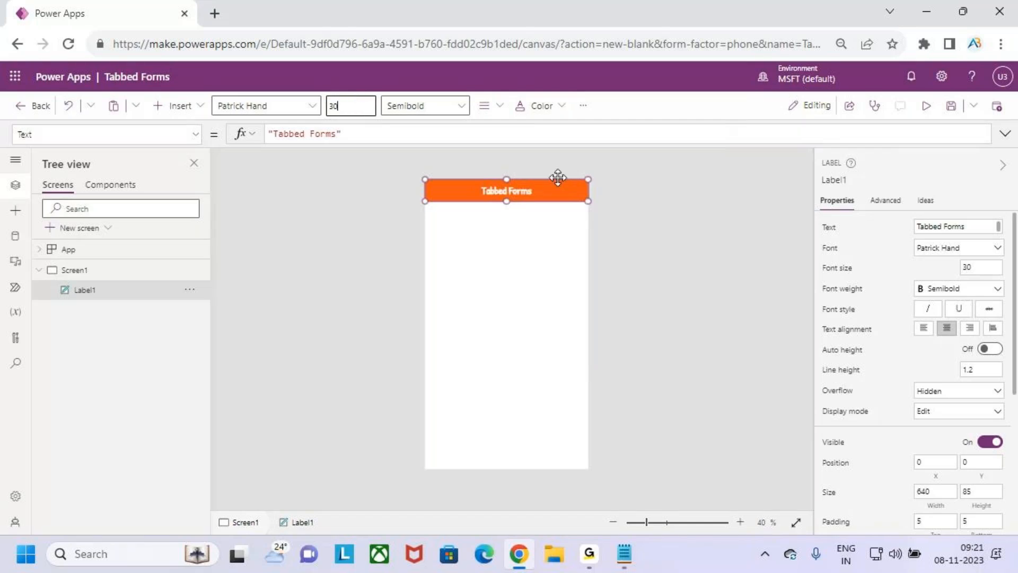
click(949, 112)
click(928, 106)
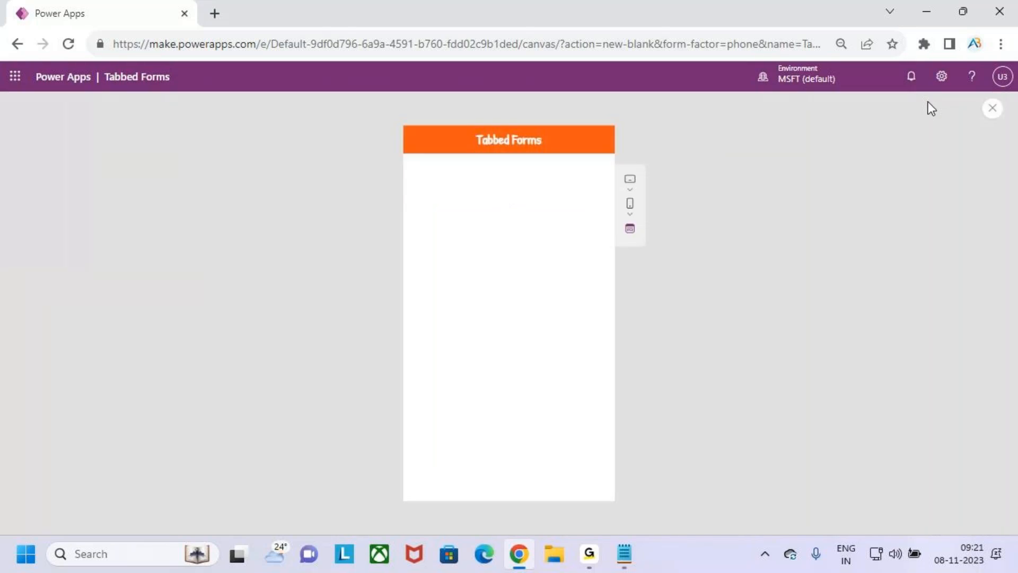
click(993, 109)
click(633, 363)
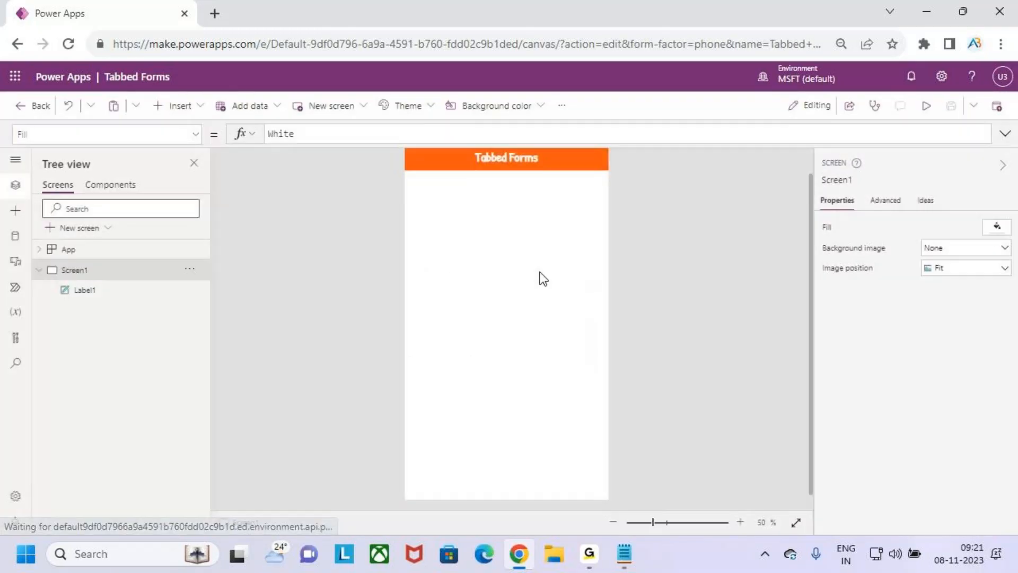
scroll(541, 237, up, 1)
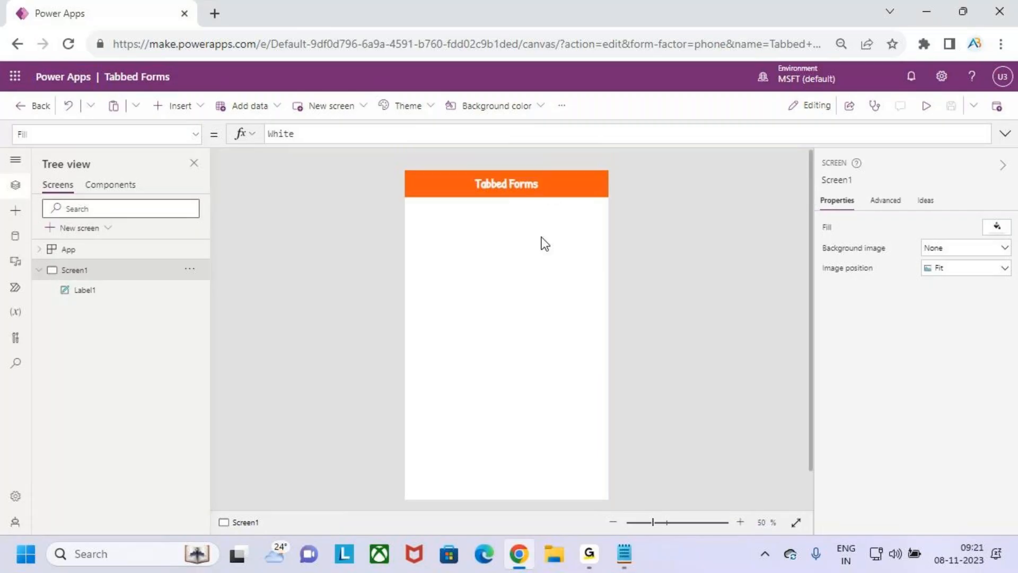
scroll(543, 243, down, 1)
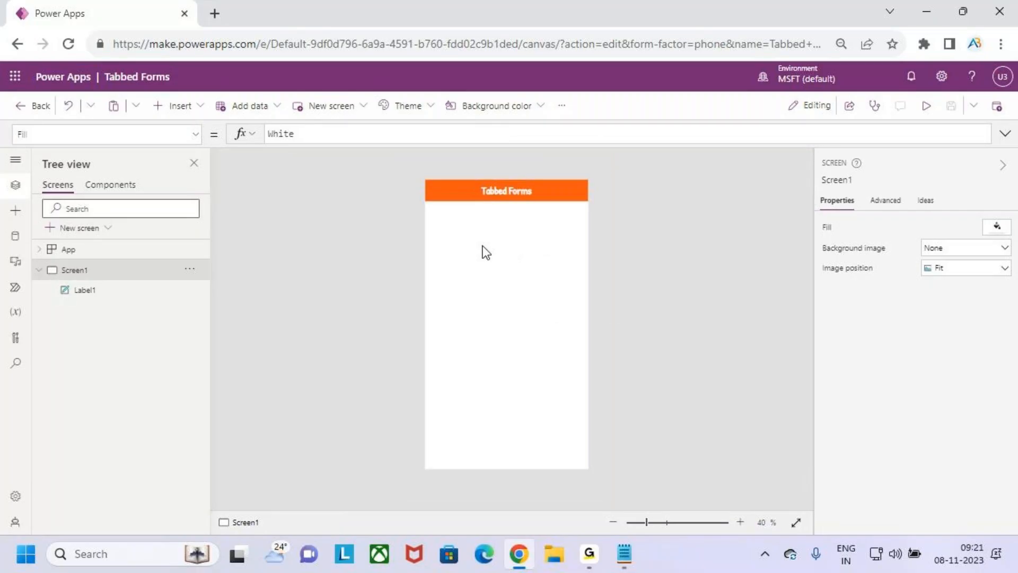
Add an edit form below the title and stretch it to fill the screen
click(189, 109)
click(211, 202)
drag(529, 191, 523, 226)
drag(510, 379, 517, 440)
Connect the form to the Students list on the Forms SharePoint site
click(957, 231)
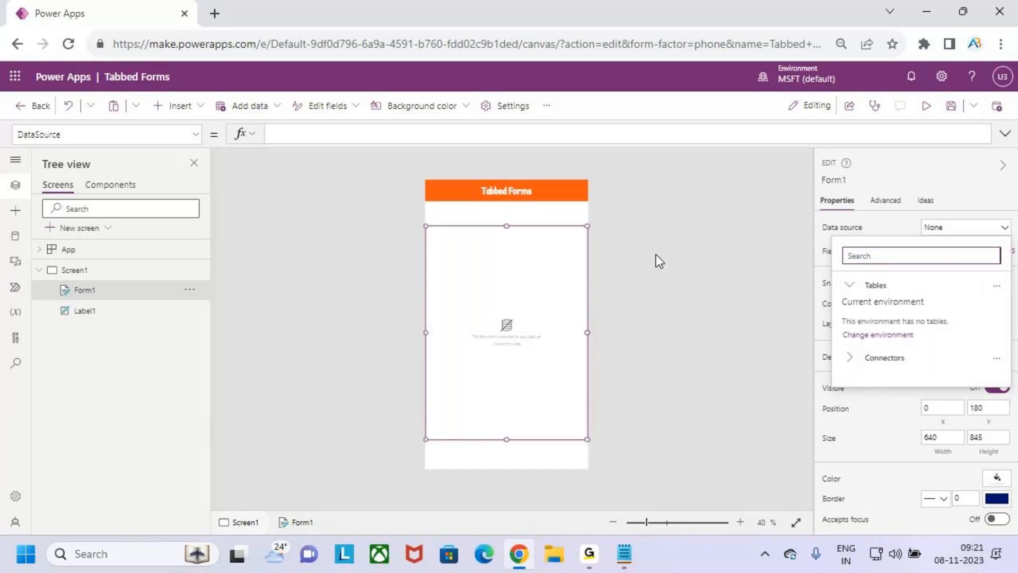
click(872, 363)
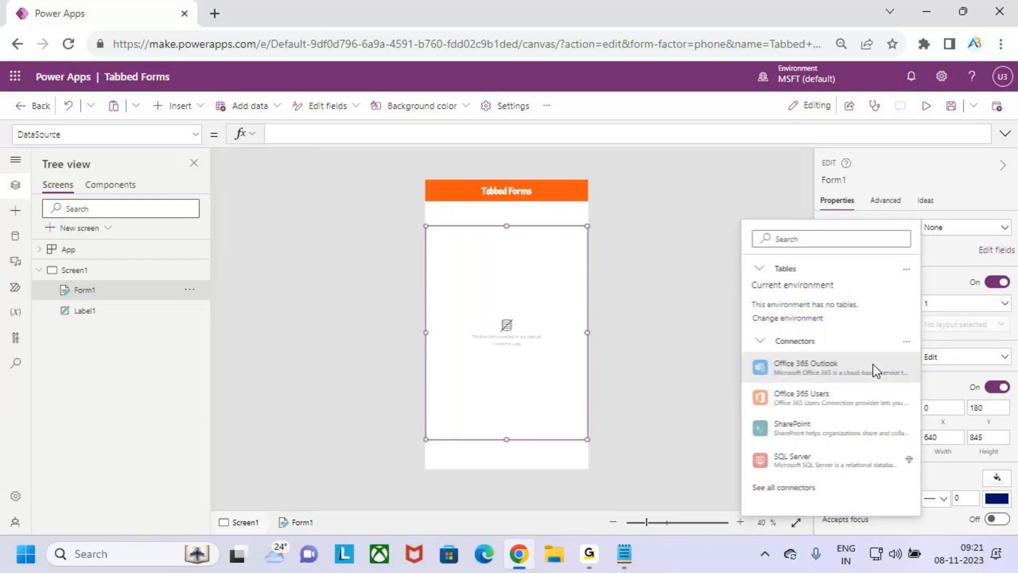
click(817, 431)
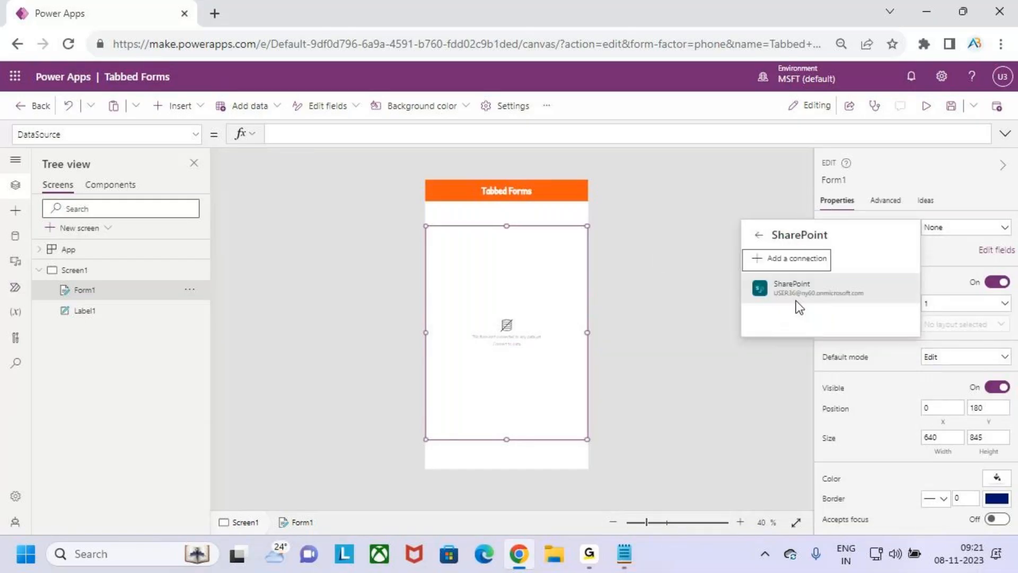
click(791, 292)
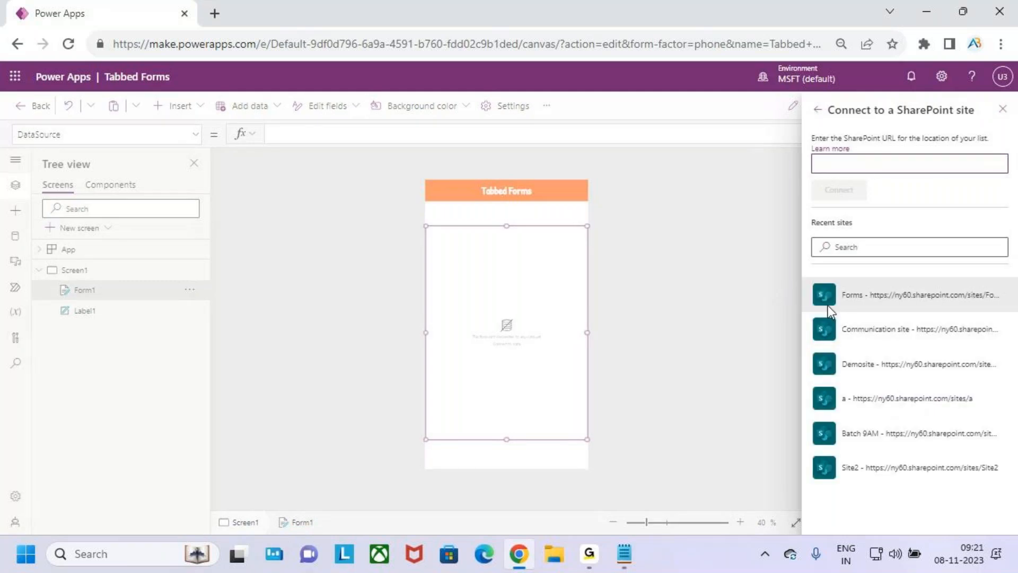
click(890, 301)
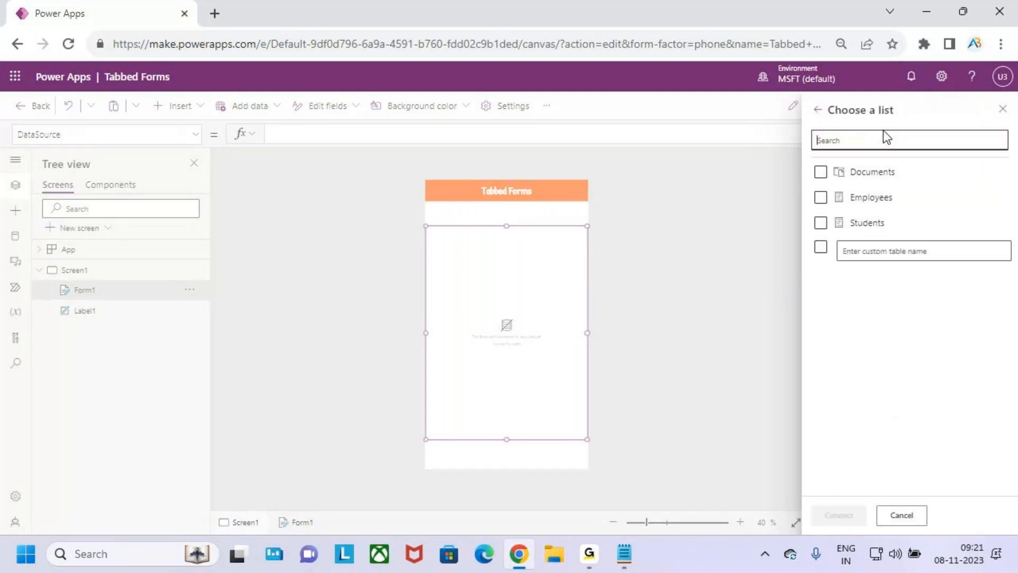
click(821, 224)
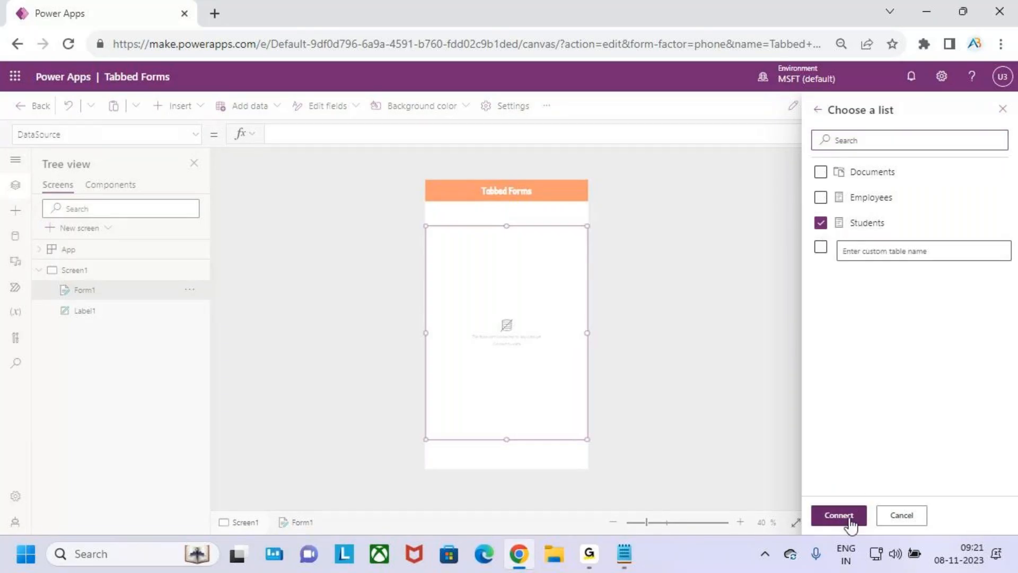
click(851, 502)
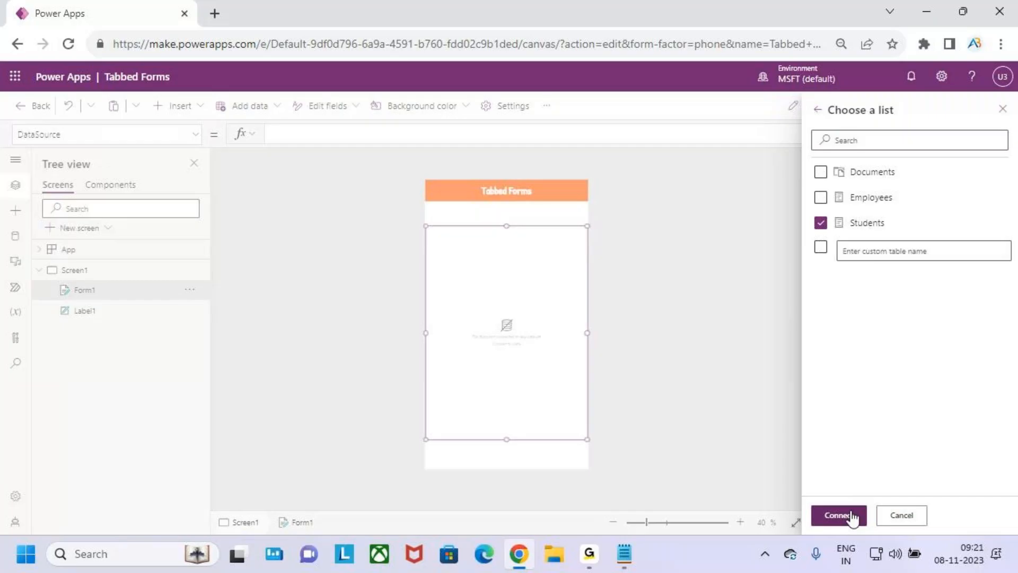
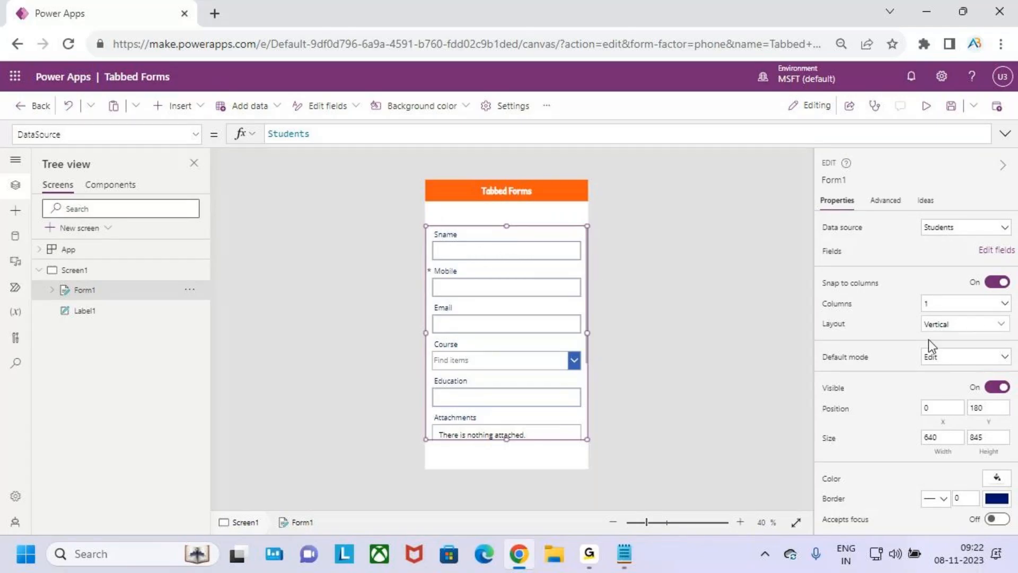
Set the form's default mode to New and inspect the Sname, Mobile and Email cards
click(930, 357)
click(932, 393)
click(476, 240)
click(474, 281)
click(462, 306)
click(462, 306)
click(462, 325)
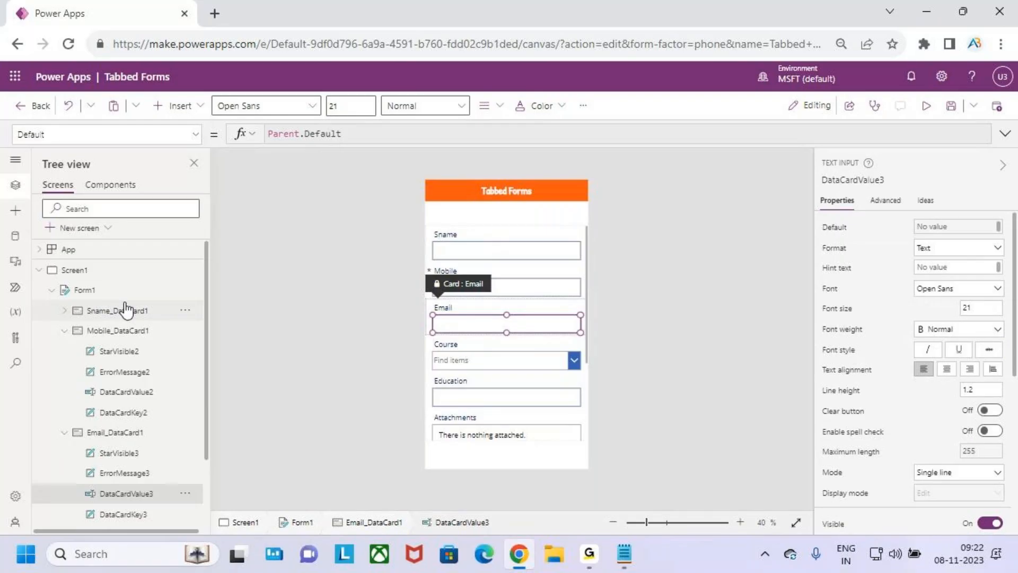
Switch the form layout to Horizontal, then undo it back to Vertical
click(82, 290)
click(940, 328)
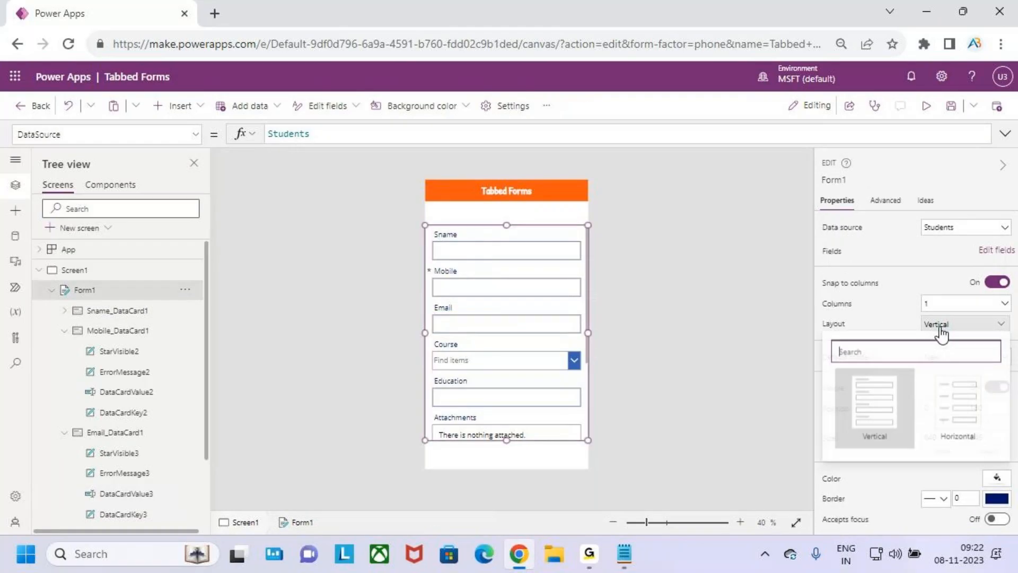
click(958, 415)
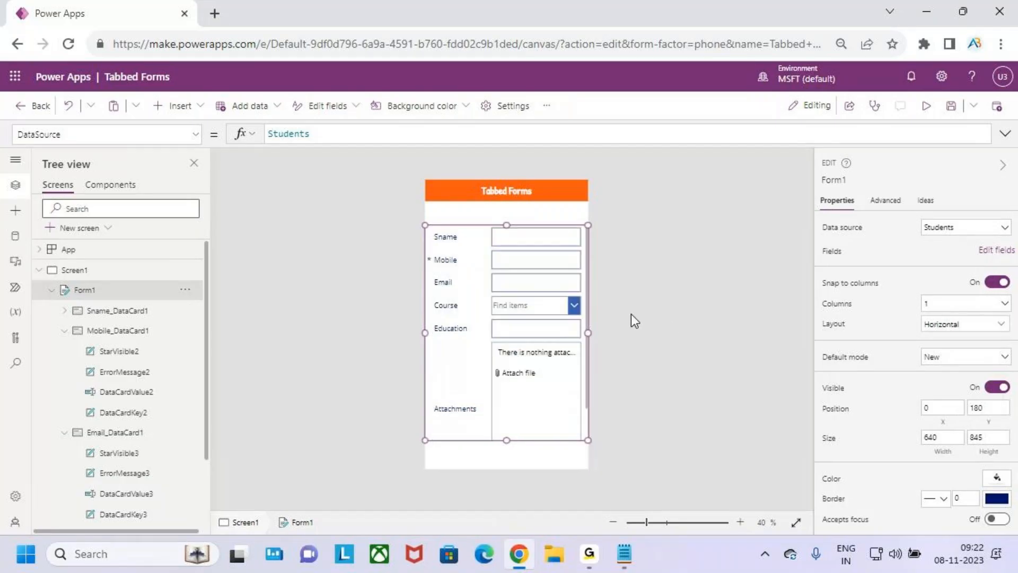
key(ctrl+z)
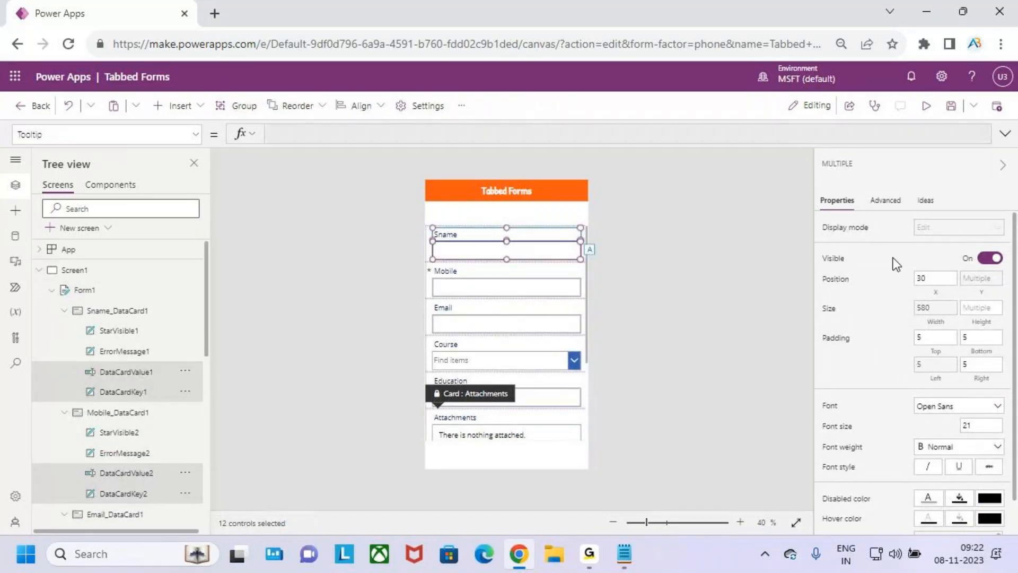
Give the selected card labels and inputs Patrick Hand font, size 26, Semibold weight
click(960, 408)
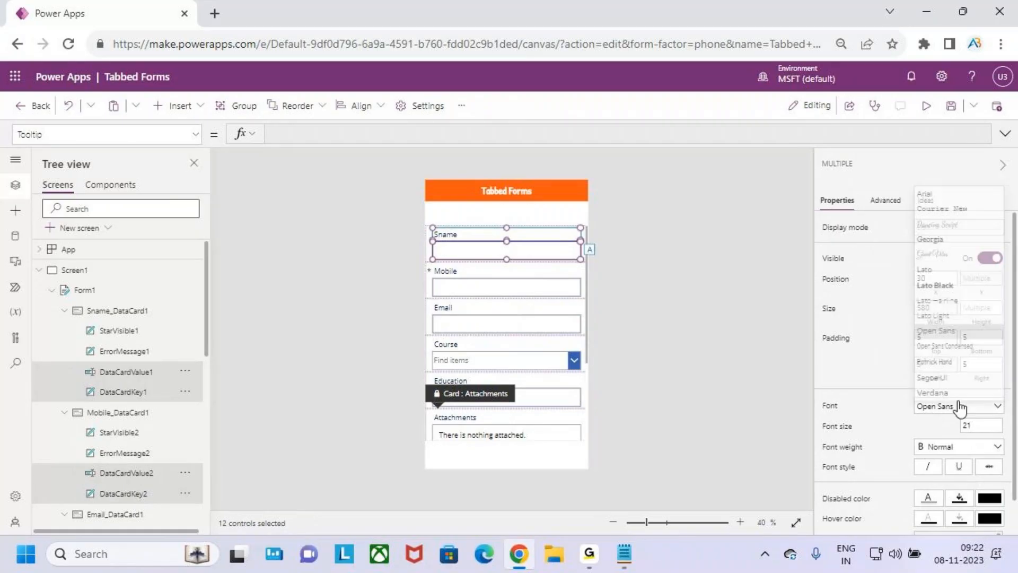
click(953, 362)
click(980, 426)
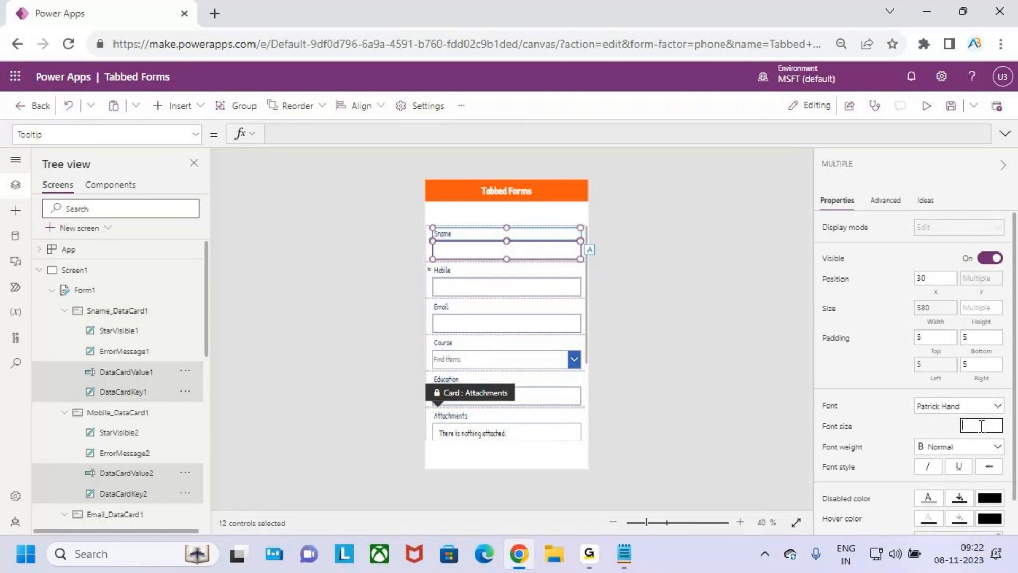
text(20)
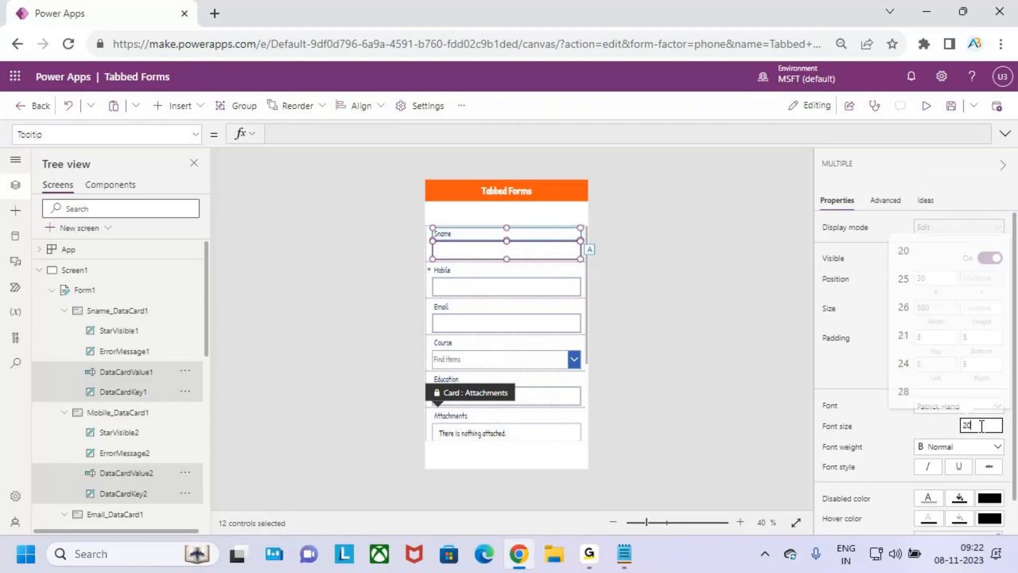
key(BackSpace)
text(6)
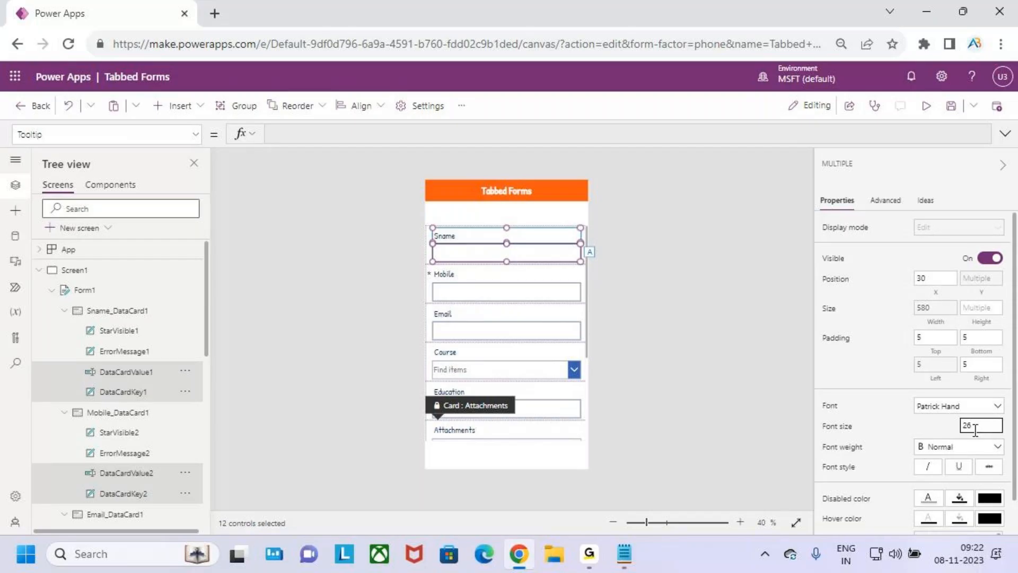
click(947, 449)
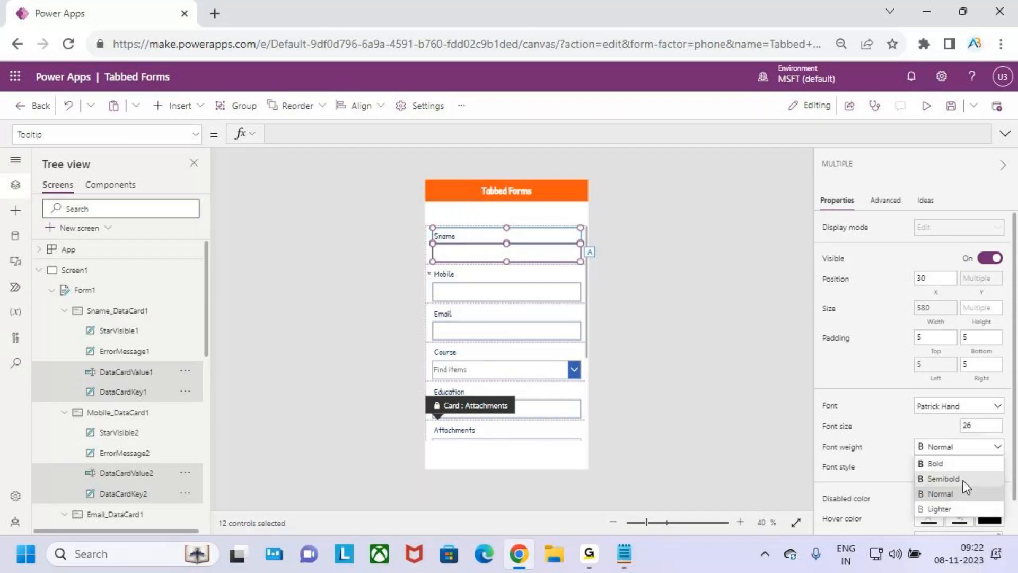
click(963, 479)
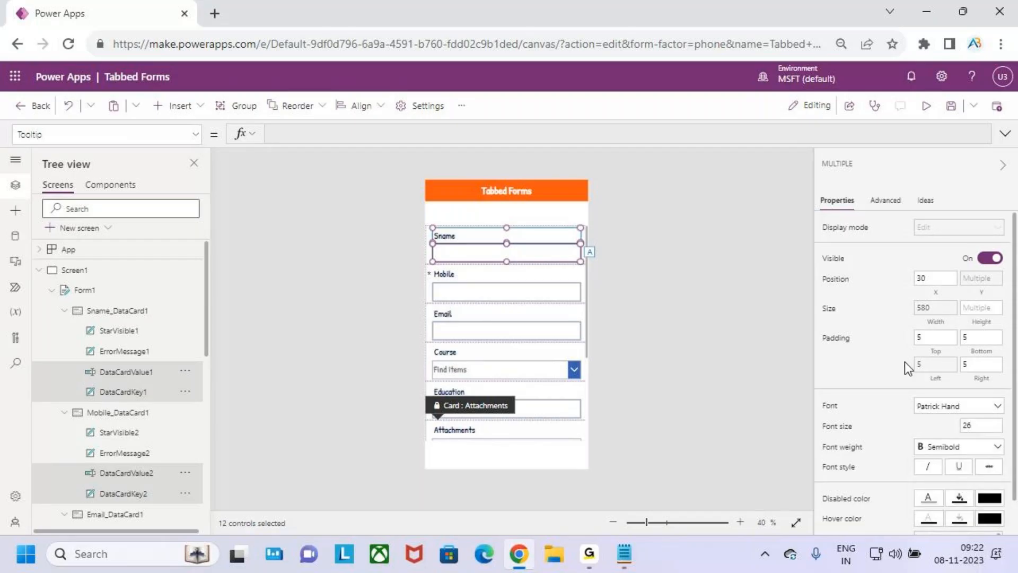
click(668, 322)
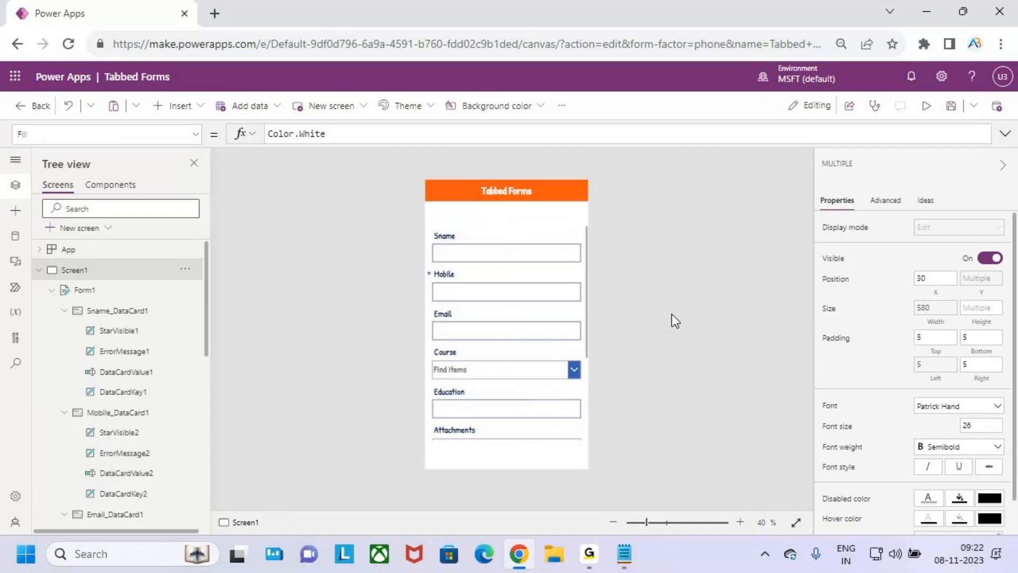
Remove the Attachments field from Form1's field list
click(538, 236)
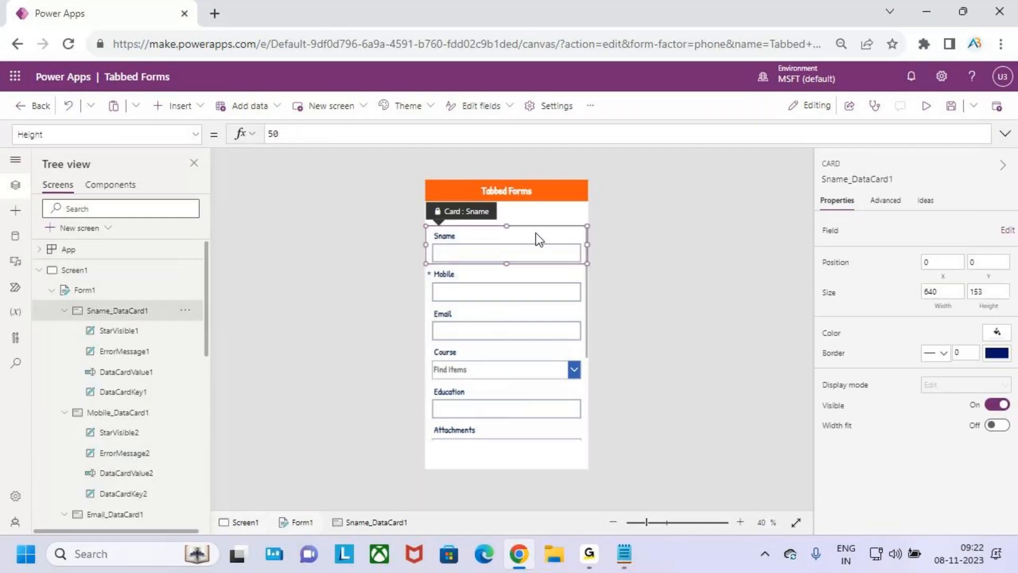
click(82, 290)
scroll(504, 346, down, 3)
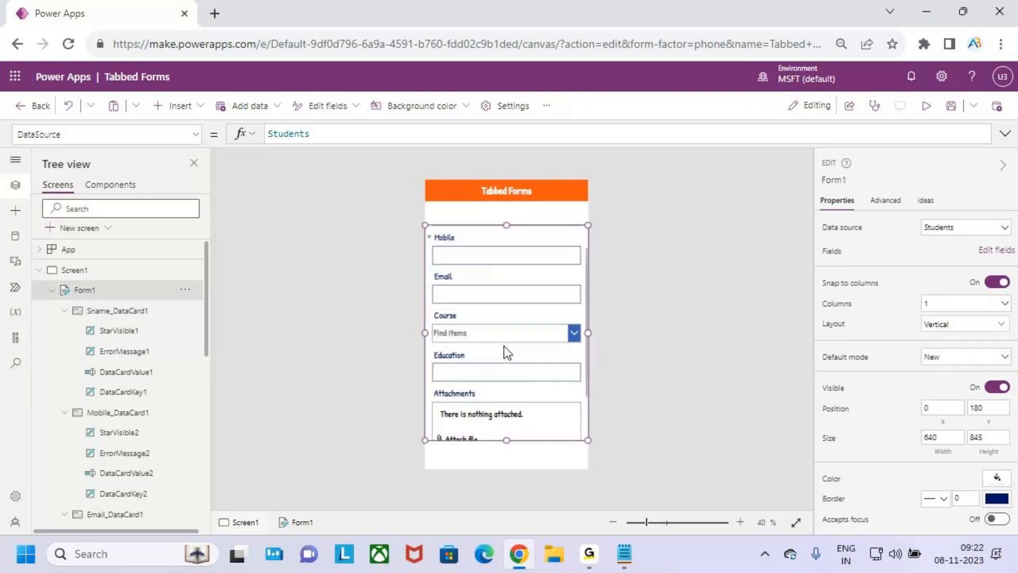
scroll(514, 329, up, 3)
scroll(529, 318, down, 3)
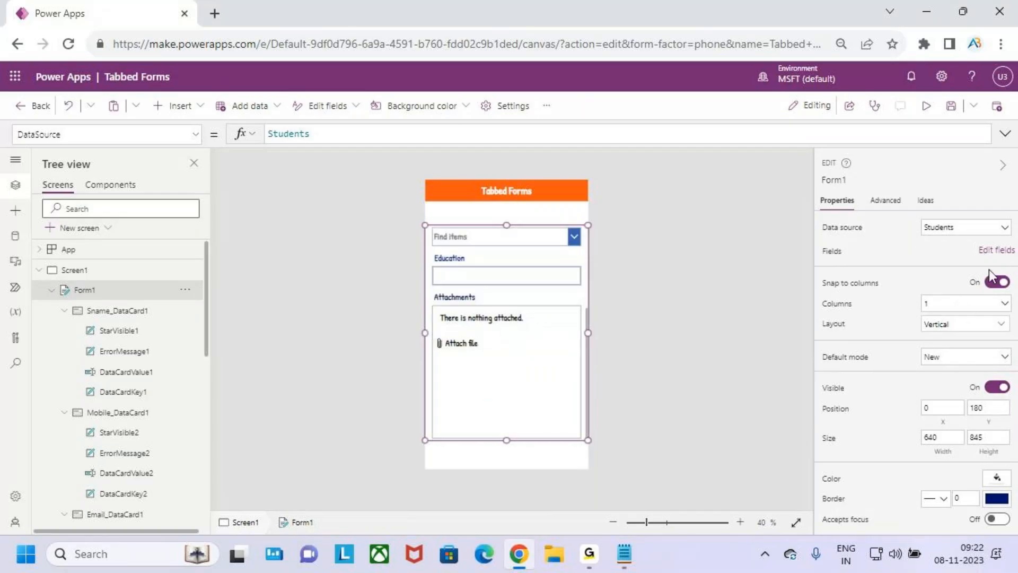
click(994, 250)
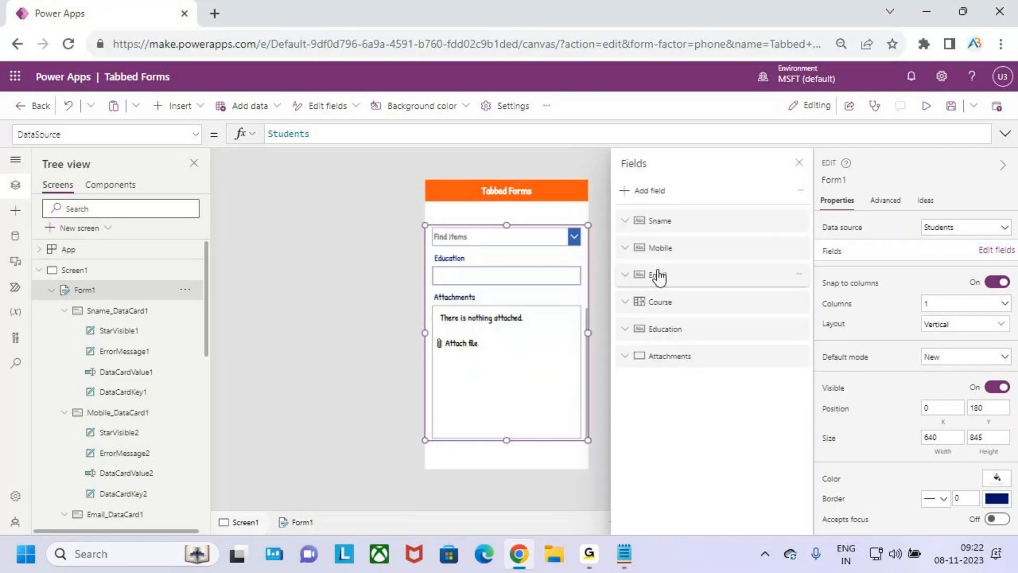
click(799, 355)
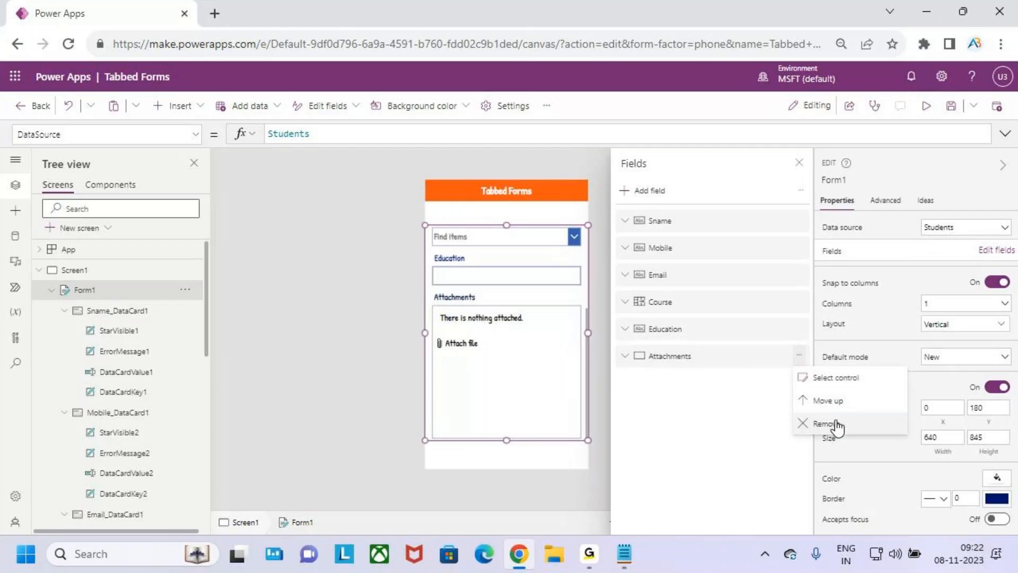
click(832, 424)
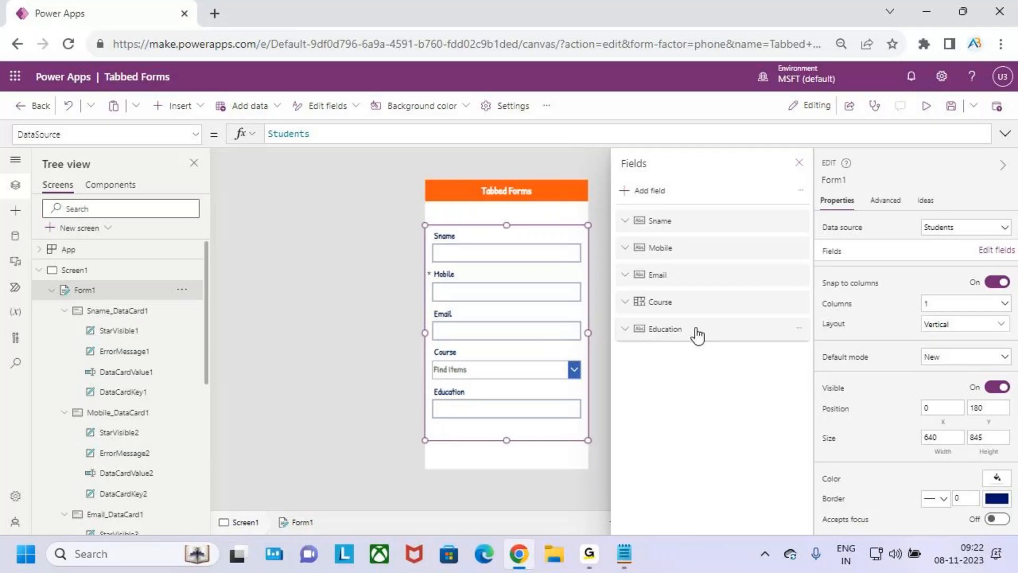
Search the field chooser for eno, ename and sal, then close the Fields pane without adding any
click(642, 191)
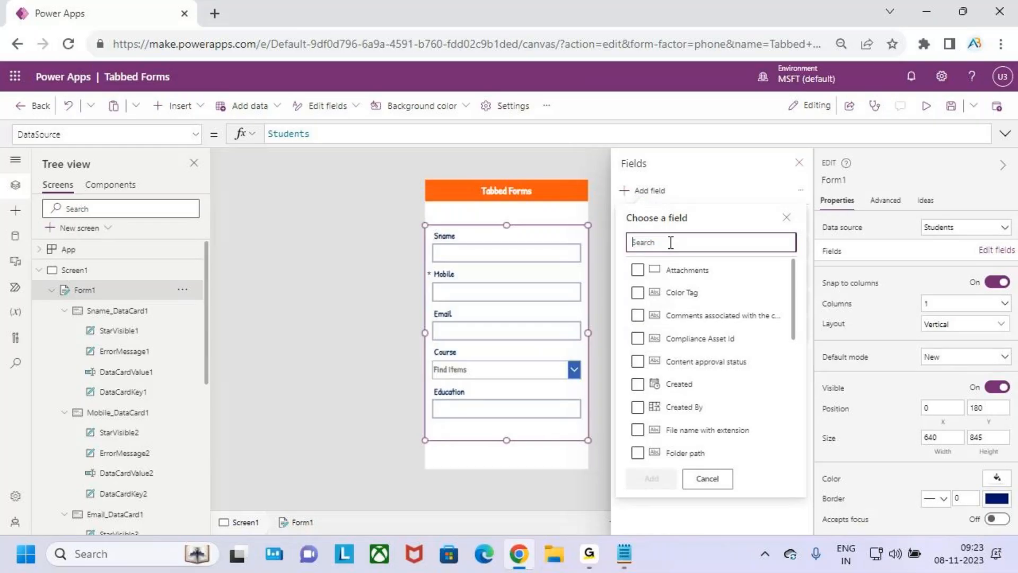
text(eno)
key(BackSpace)
key(BackSpace)
key(BackSpace)
text(ename)
key(BackSpace)
key(BackSpace)
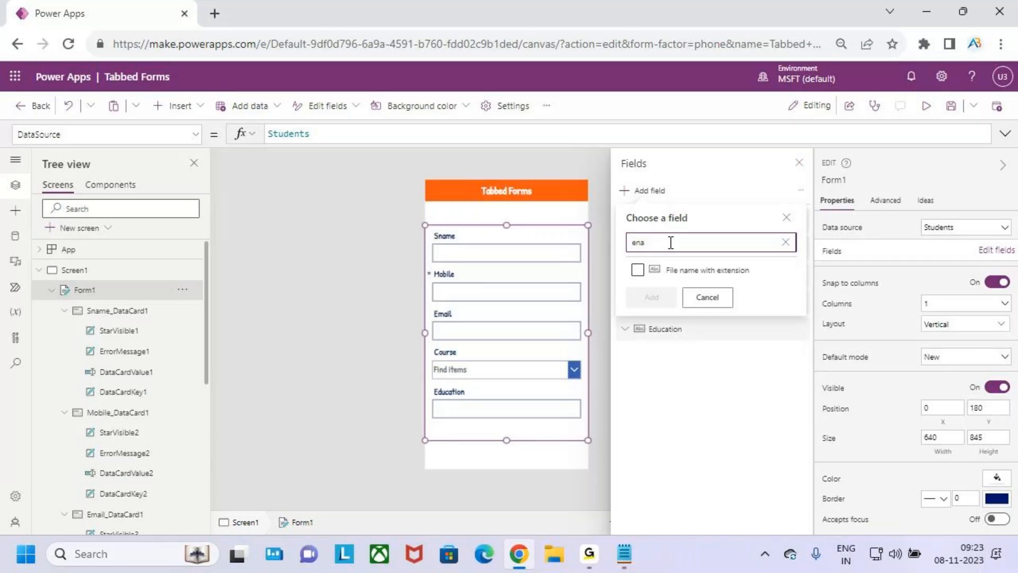
key(BackSpace)
key(BackSpace)
key(BackSpace)
text(sal)
key(BackSpace)
key(BackSpace)
key(BackSpace)
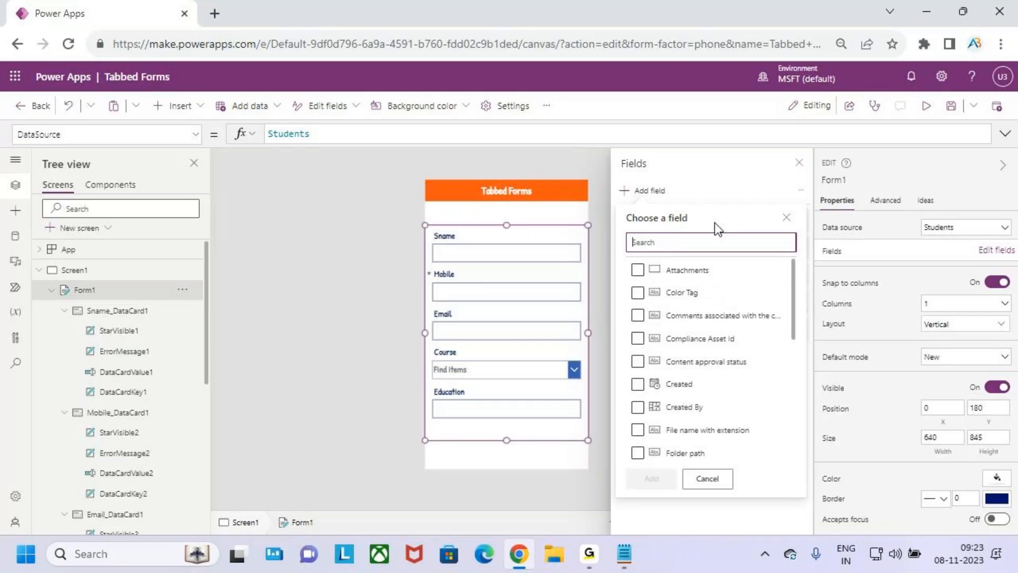
click(799, 162)
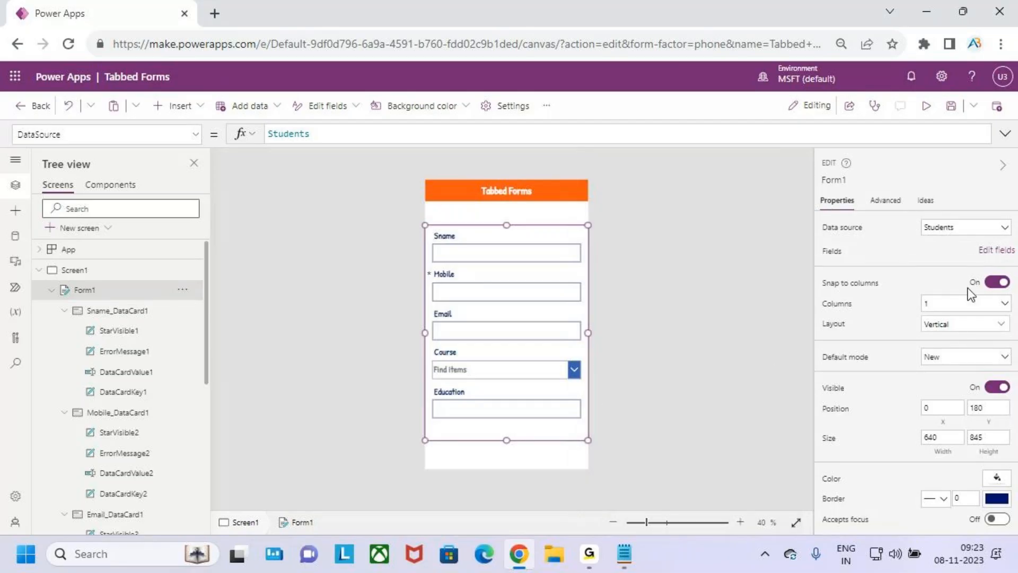
click(995, 249)
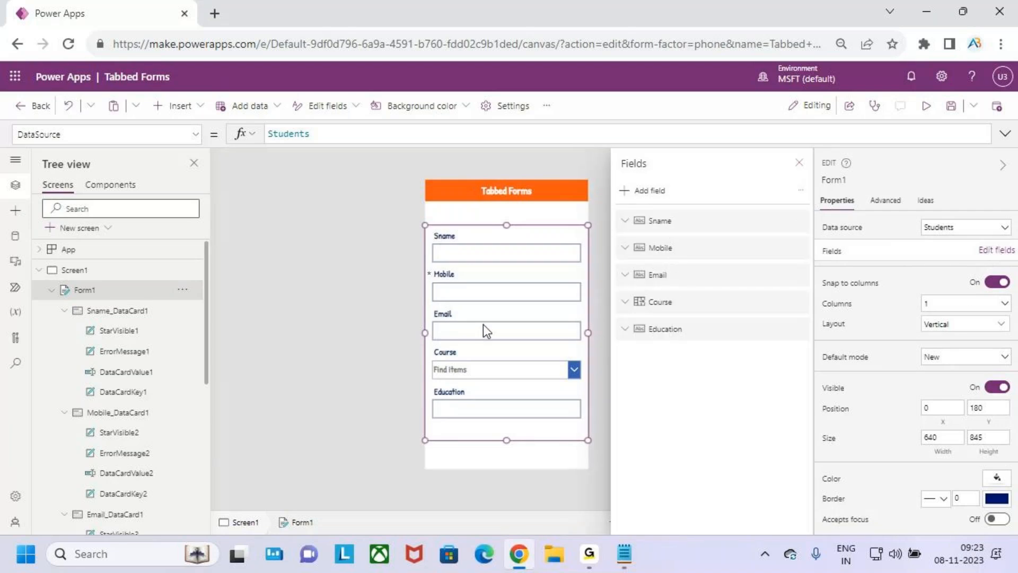
click(662, 196)
click(675, 242)
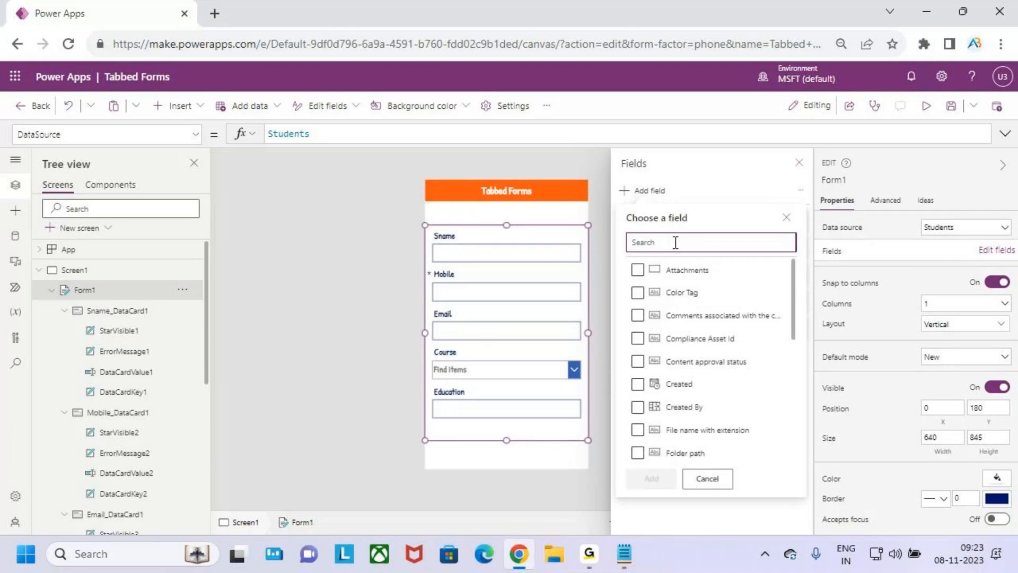
text(eno)
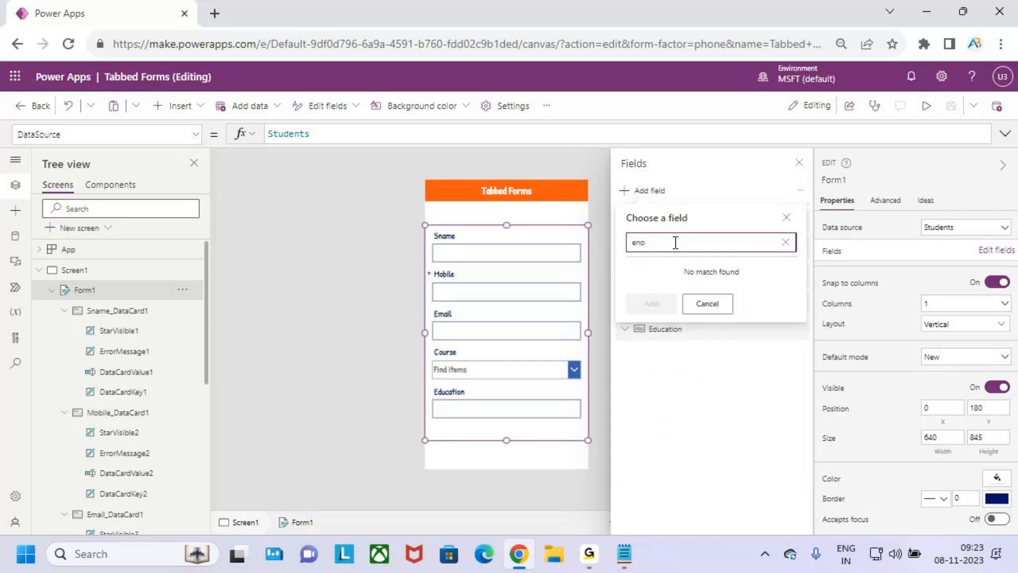
key(BackSpace)
key(BackSpace)
scroll(708, 386, down, 4)
click(710, 380)
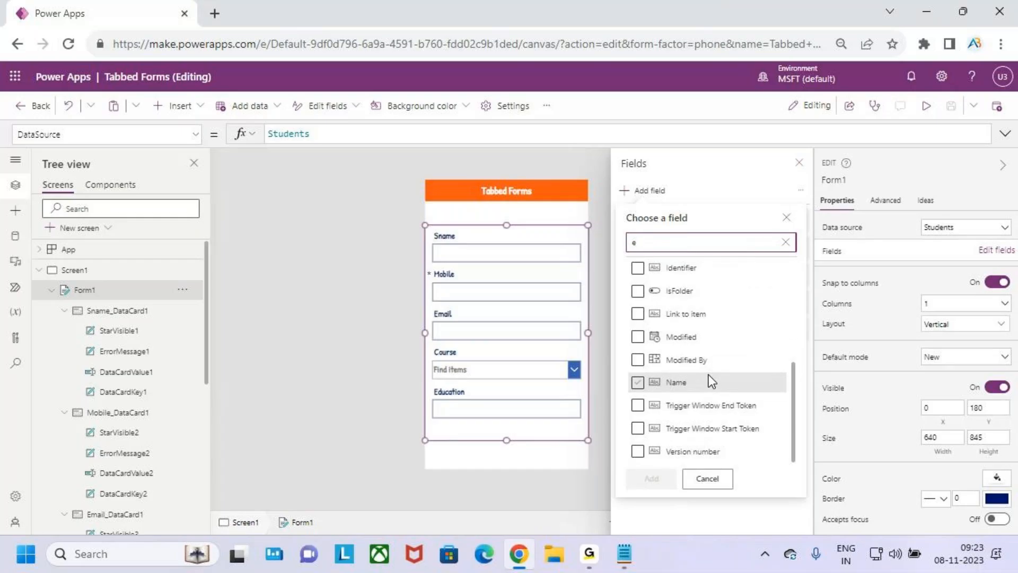
scroll(709, 374, up, 4)
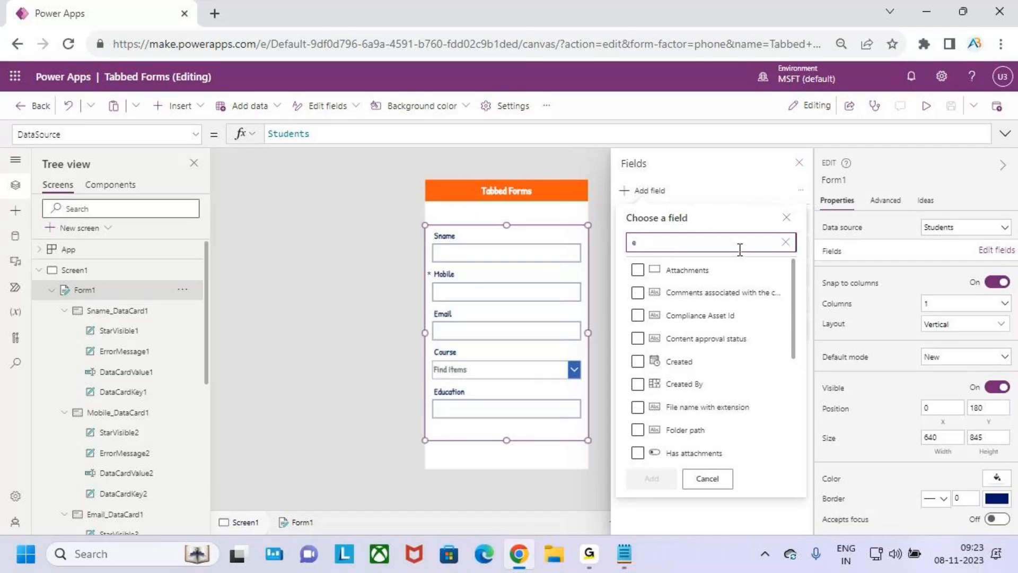
click(786, 242)
click(633, 192)
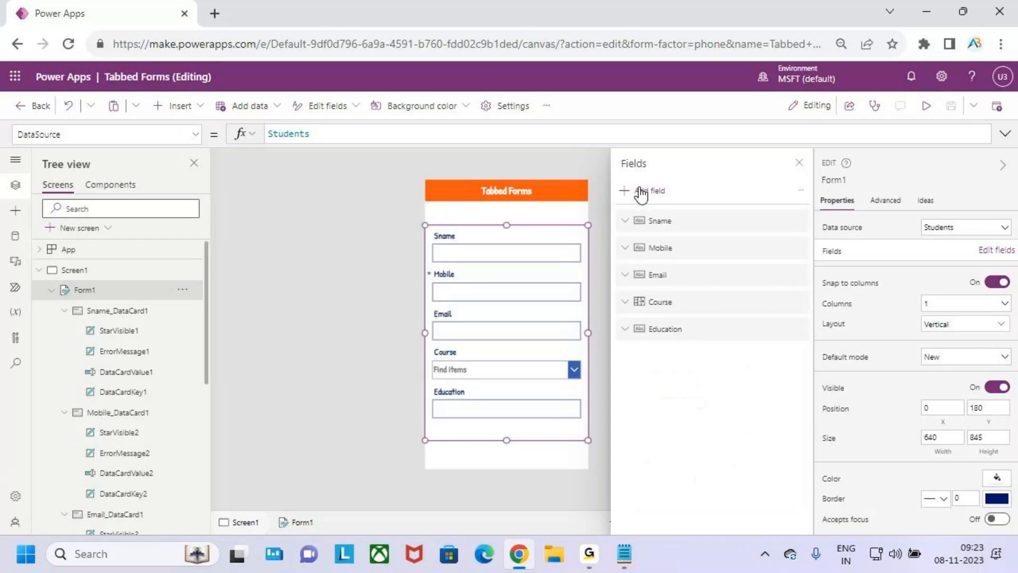
click(635, 196)
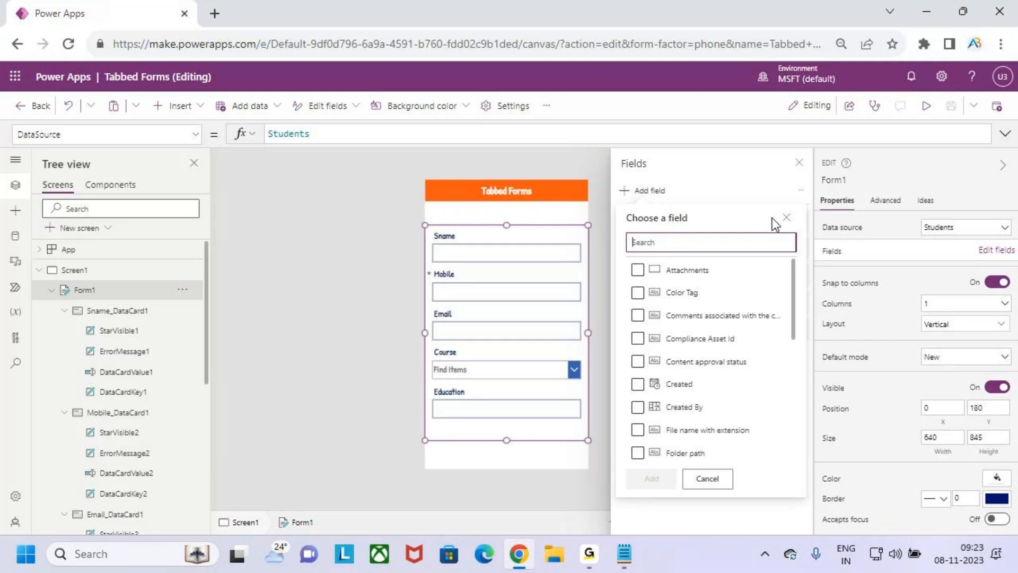
click(787, 220)
click(799, 162)
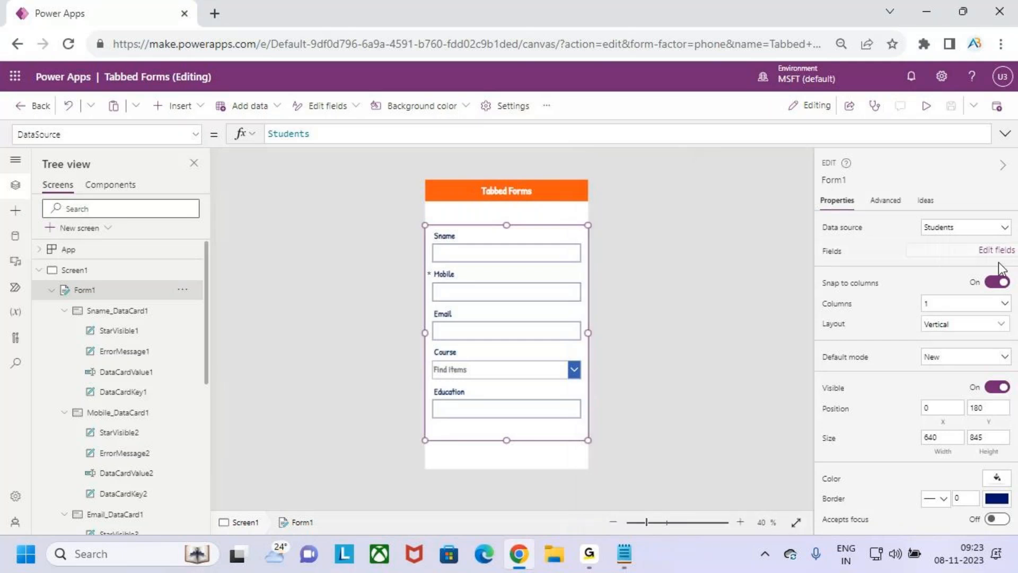
Confirm Students as the form's data source and open the app's Data pane
click(956, 231)
click(923, 378)
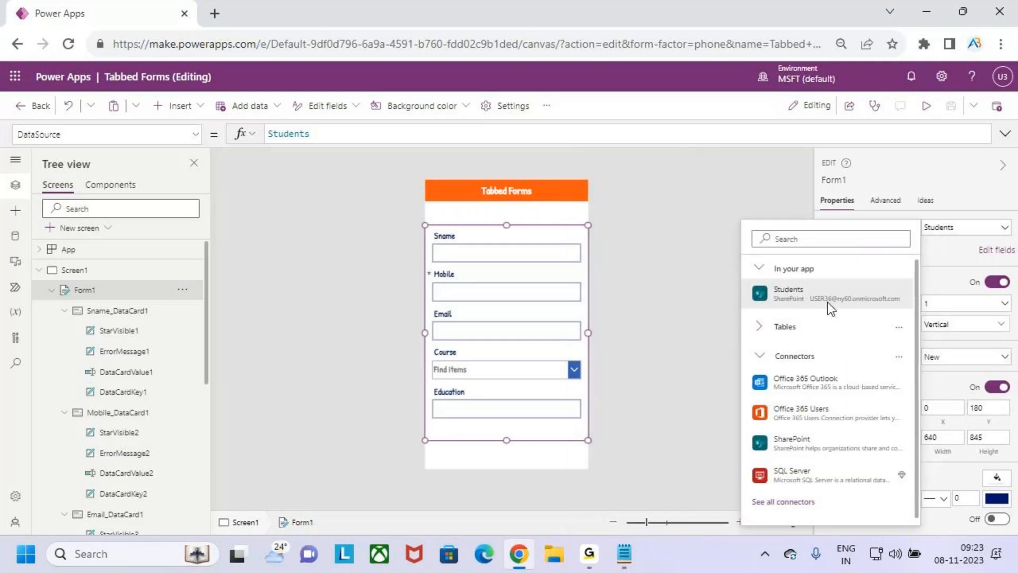
click(820, 297)
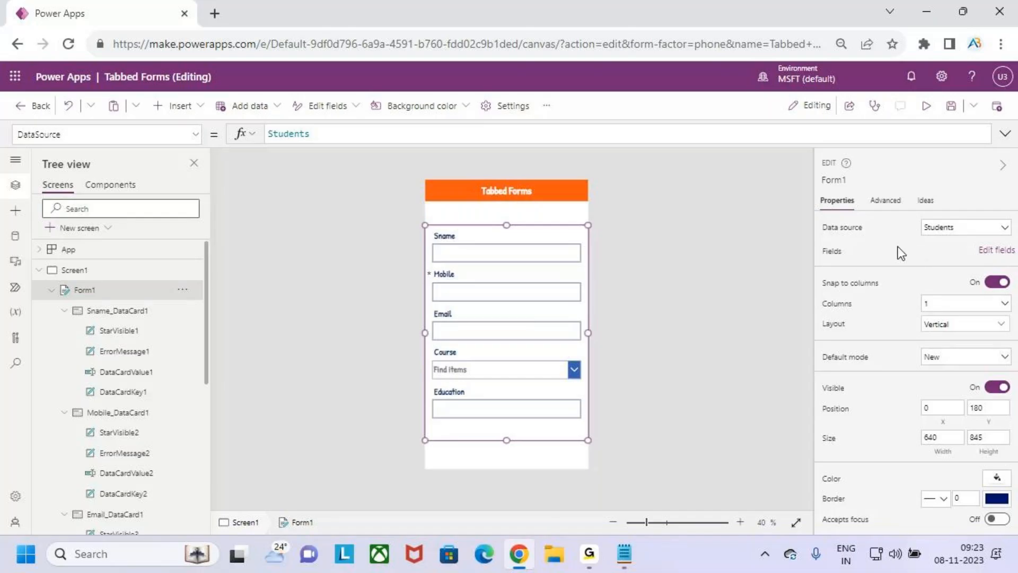
click(962, 229)
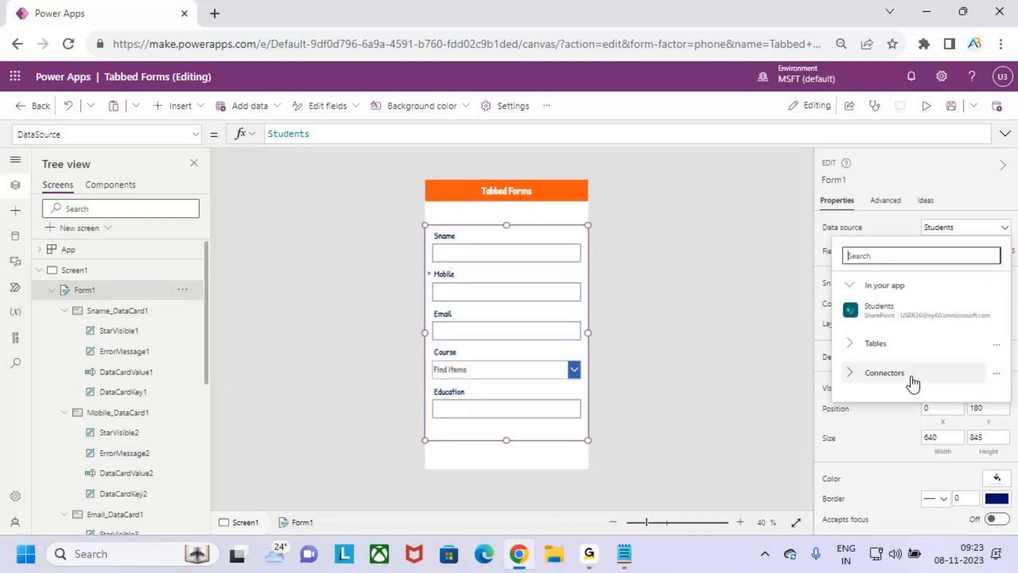
click(910, 381)
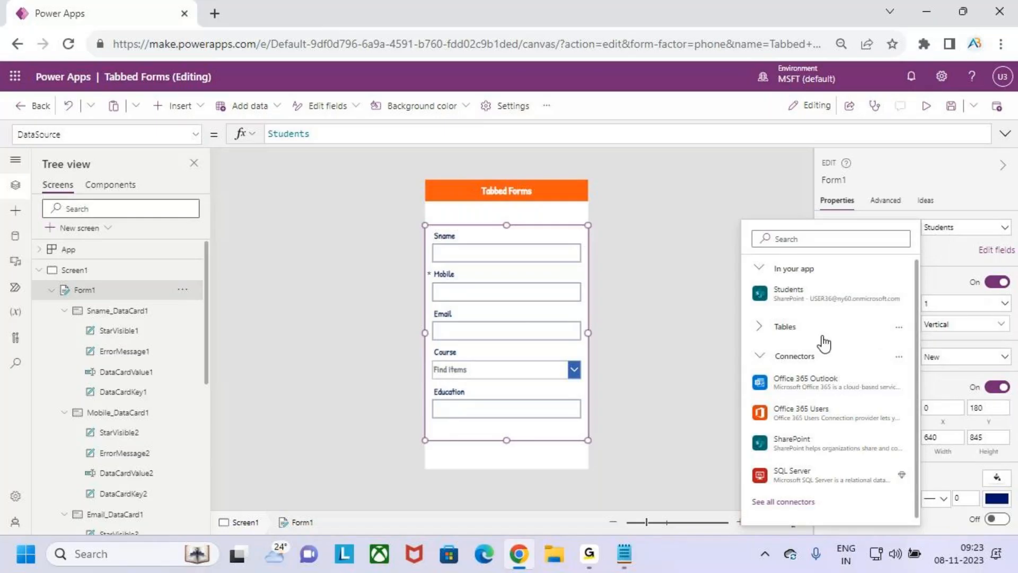
click(834, 286)
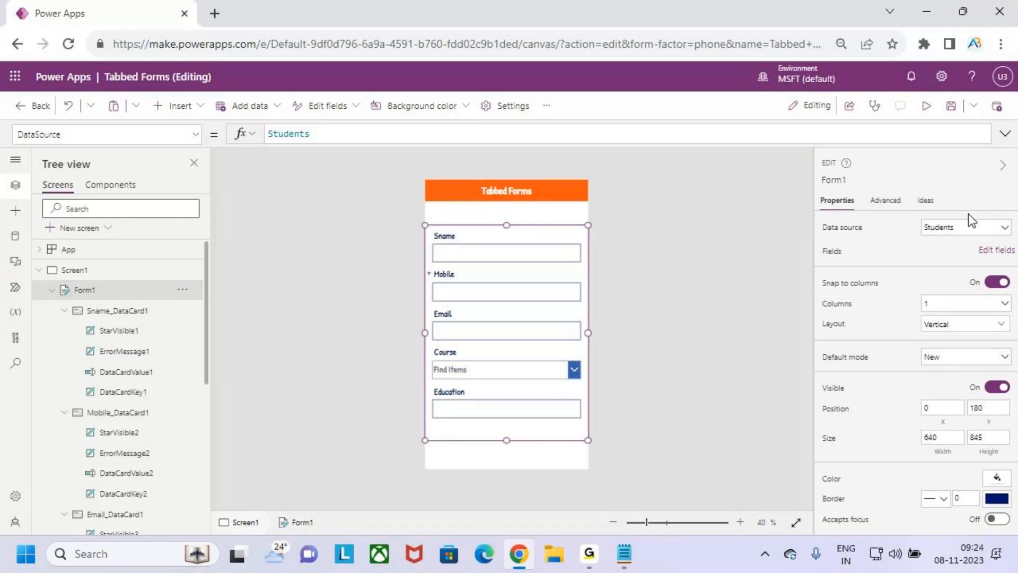
click(963, 228)
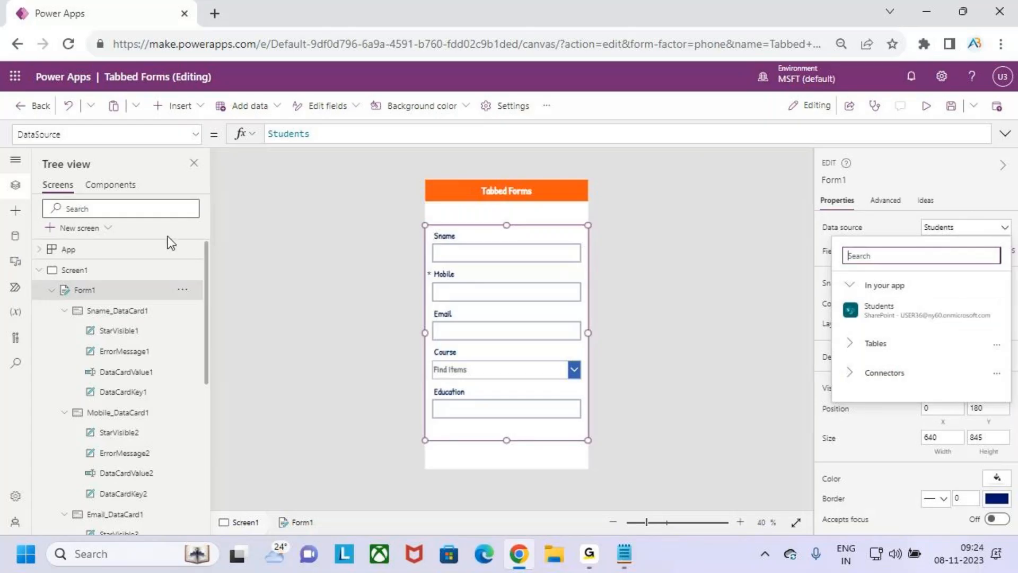
click(16, 236)
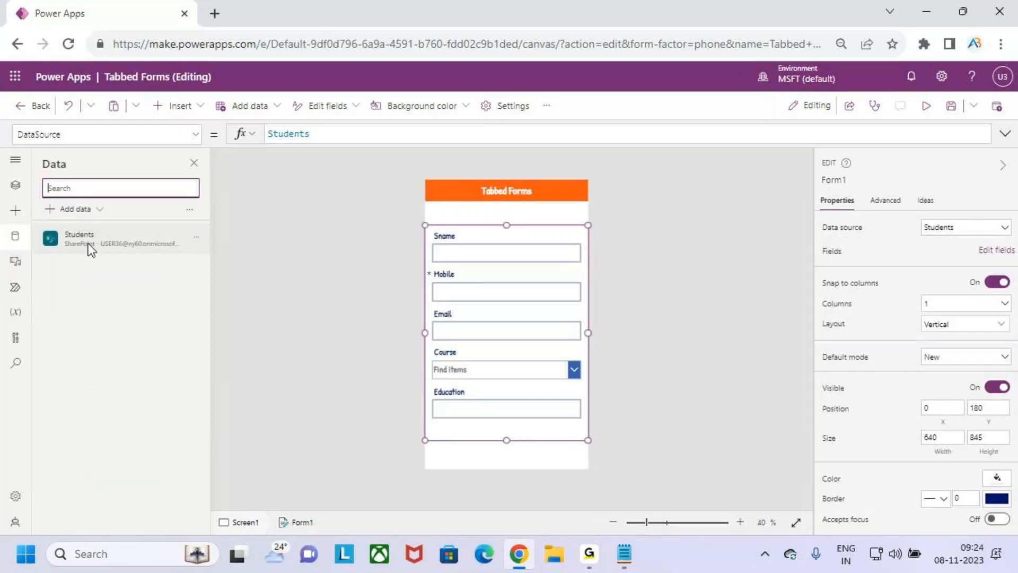
Connect the Employees list from the Forms SharePoint site to the app
mouse_move(122, 237)
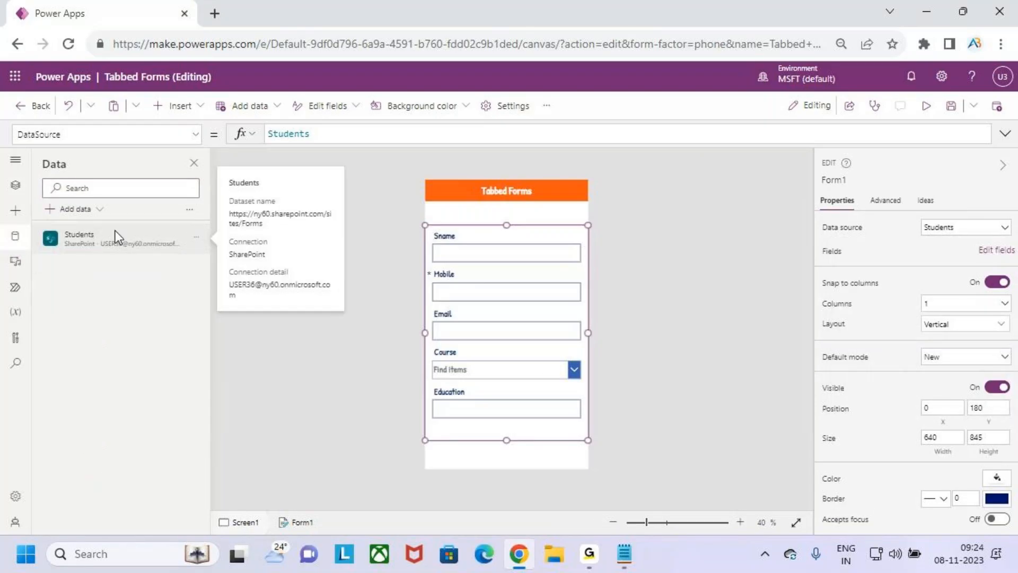
click(78, 210)
text(aher)
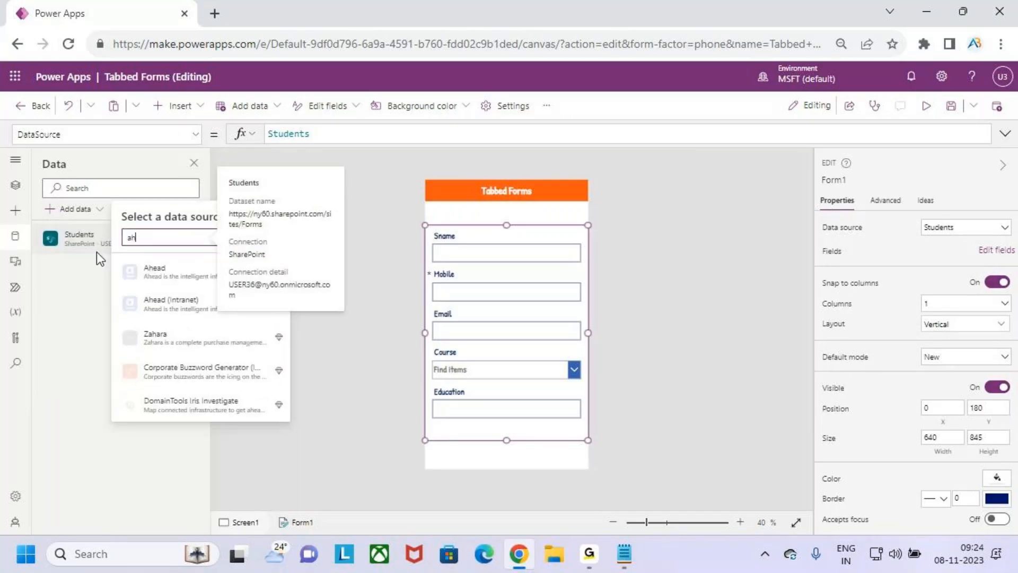
key(BackSpace)
key(BackSpace)
key(BackSpace)
key(BackSpace)
text(sharepo)
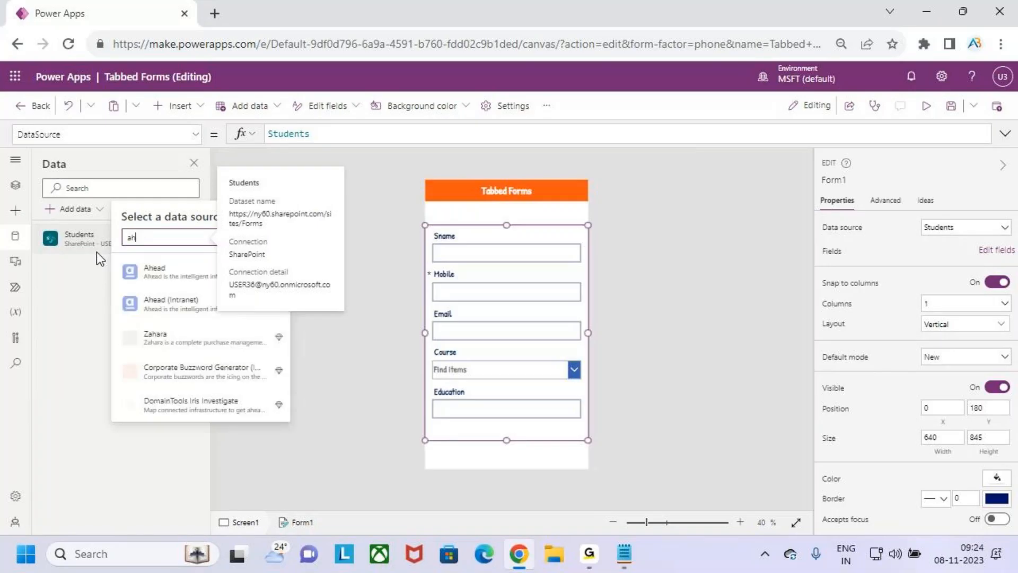
text(int)
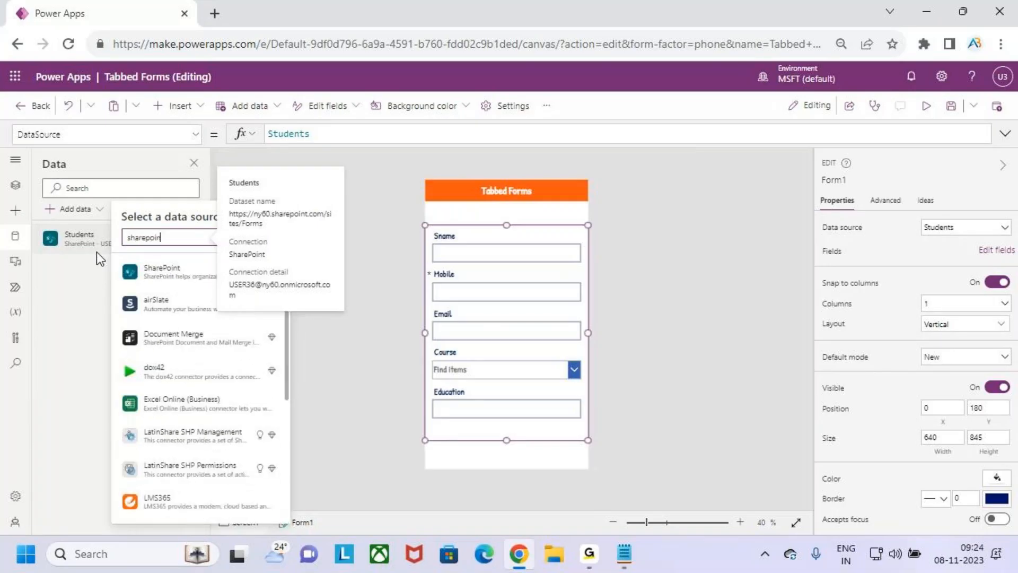
click(137, 268)
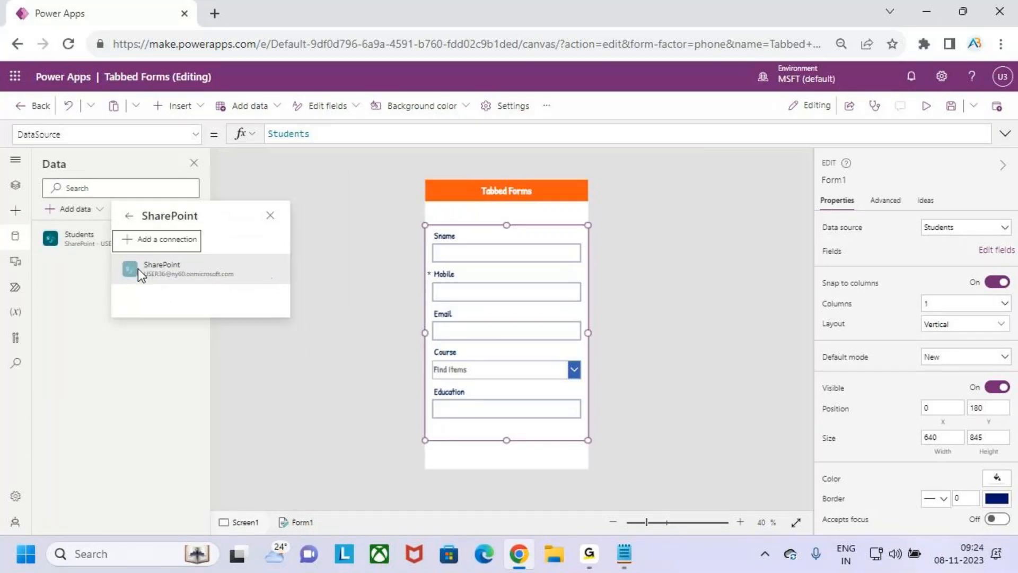
click(190, 269)
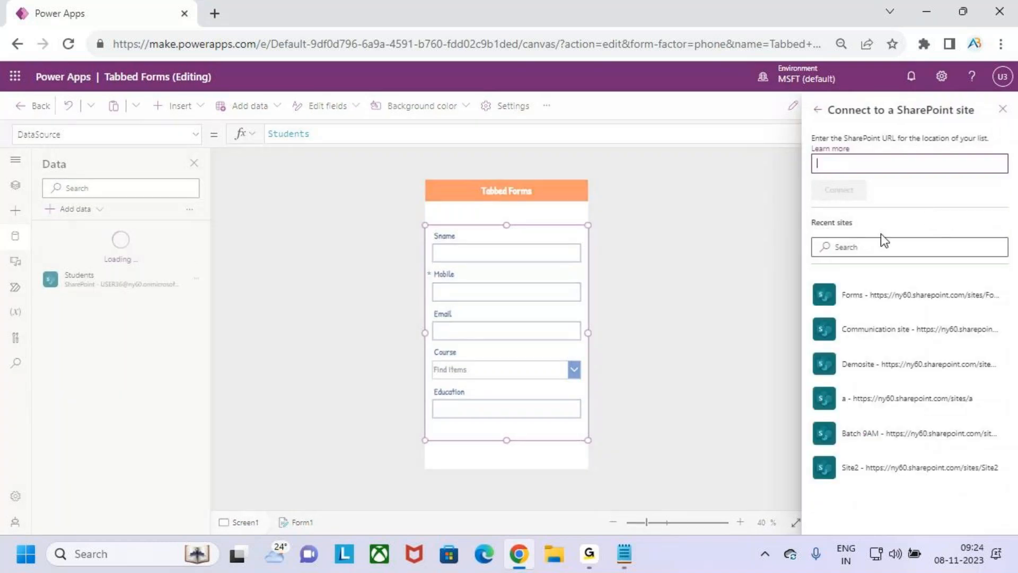
click(882, 292)
click(879, 233)
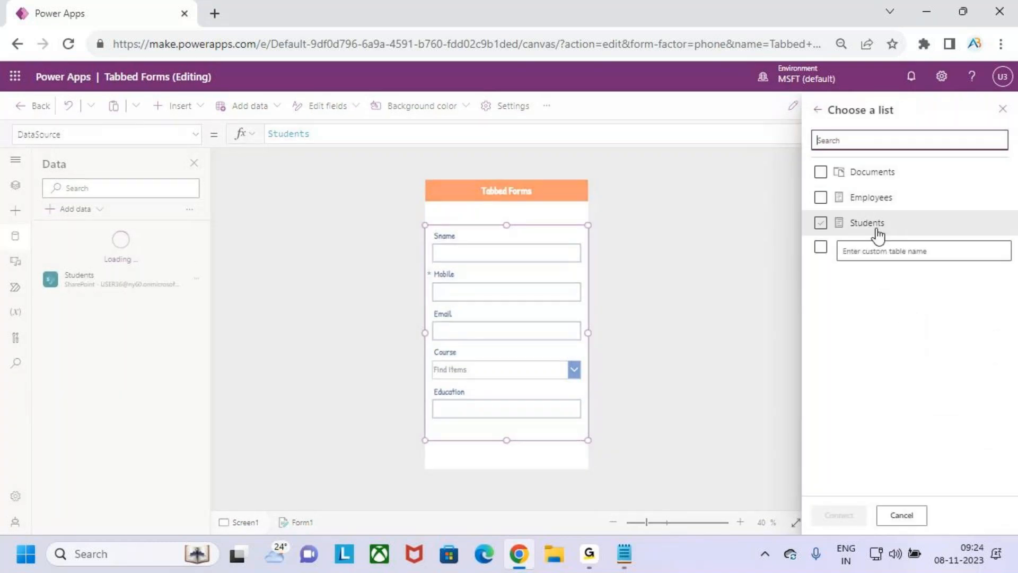
click(854, 198)
click(849, 517)
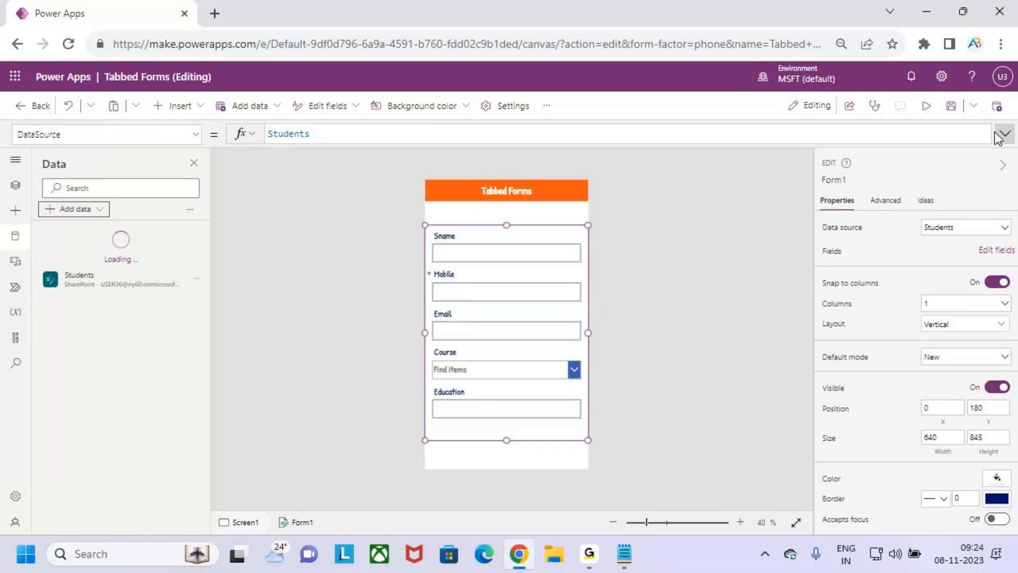
Switch Form1's data source to Employees, keeping the existing cards, then select Form1
click(959, 231)
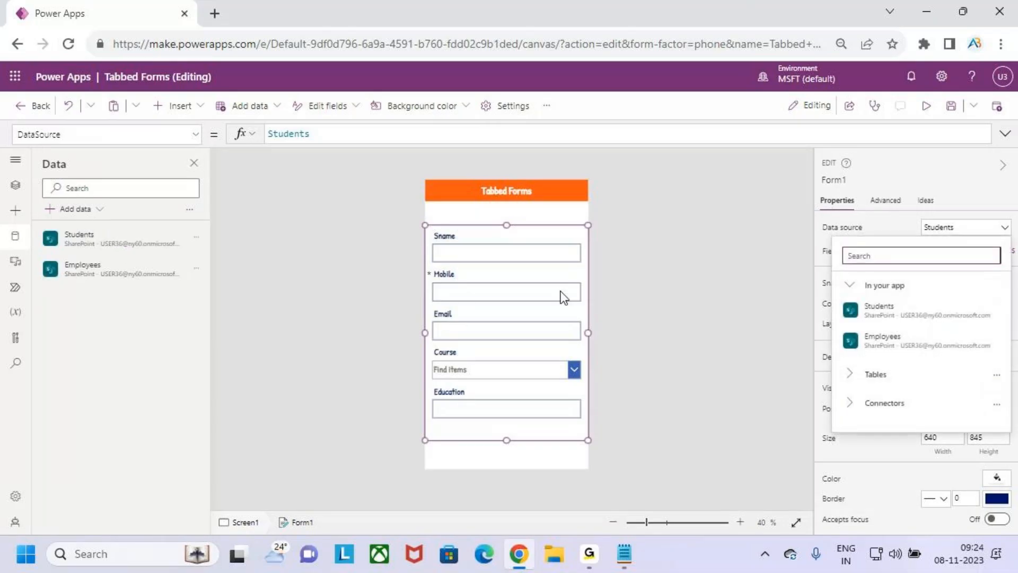
click(901, 337)
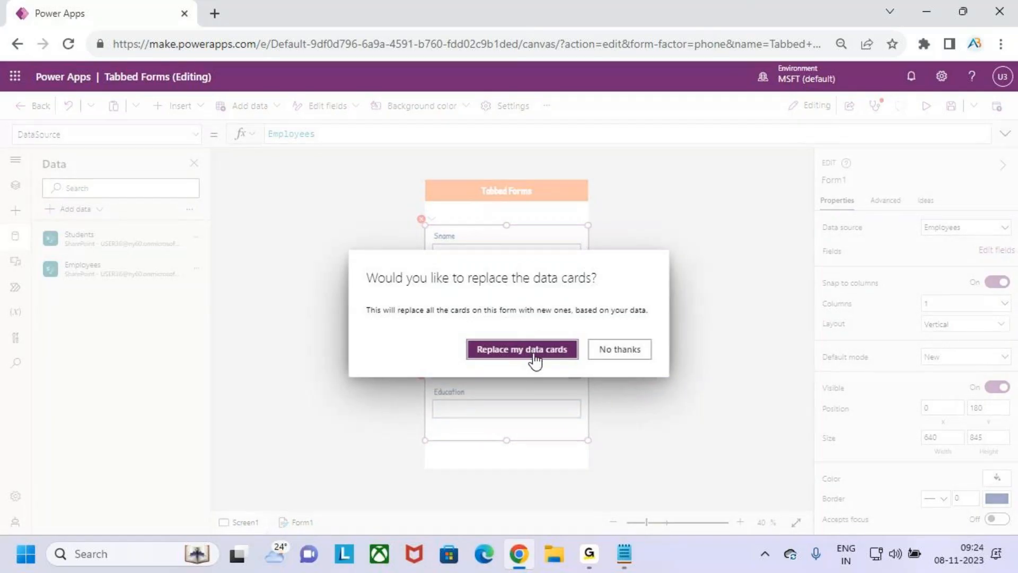
click(630, 350)
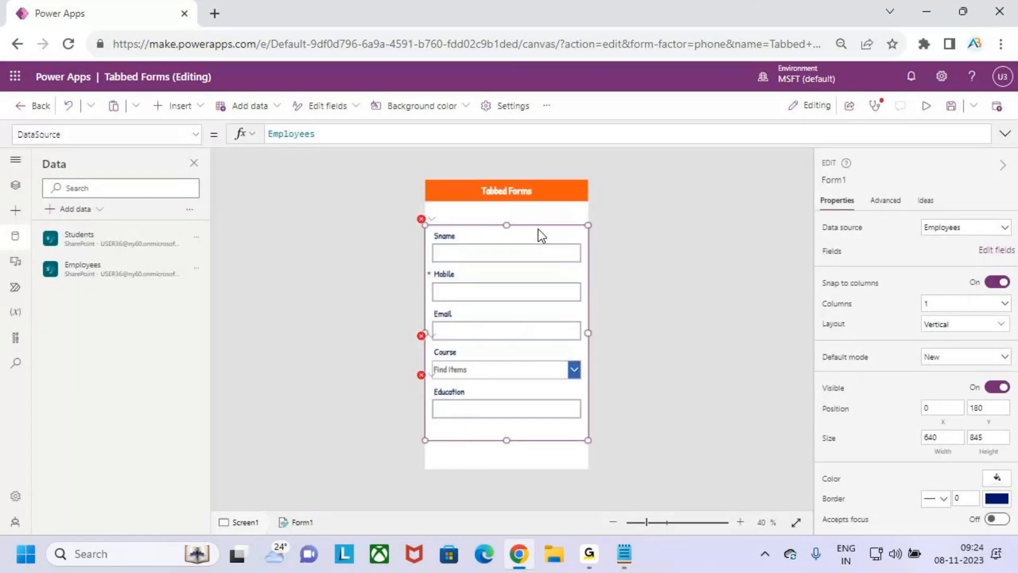
click(533, 235)
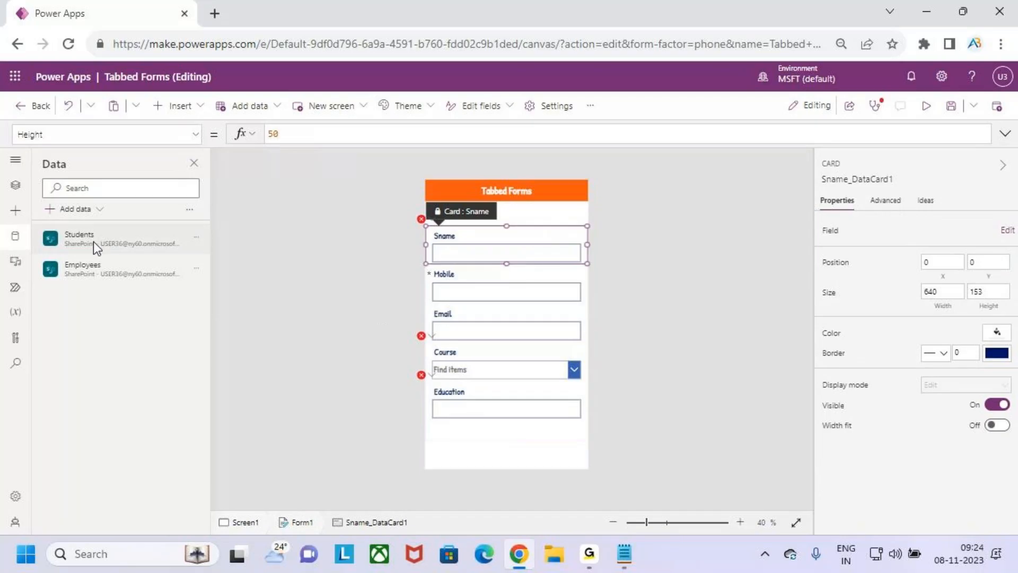
click(15, 185)
click(101, 291)
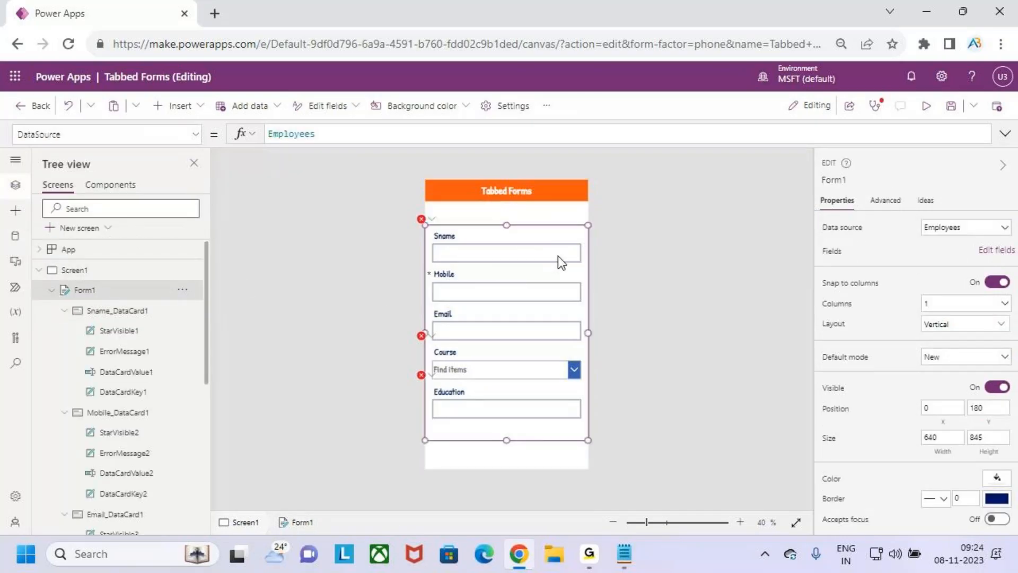
Delete Form1 and add a new edit form below the header, bound to Employees
key(Delete)
click(174, 106)
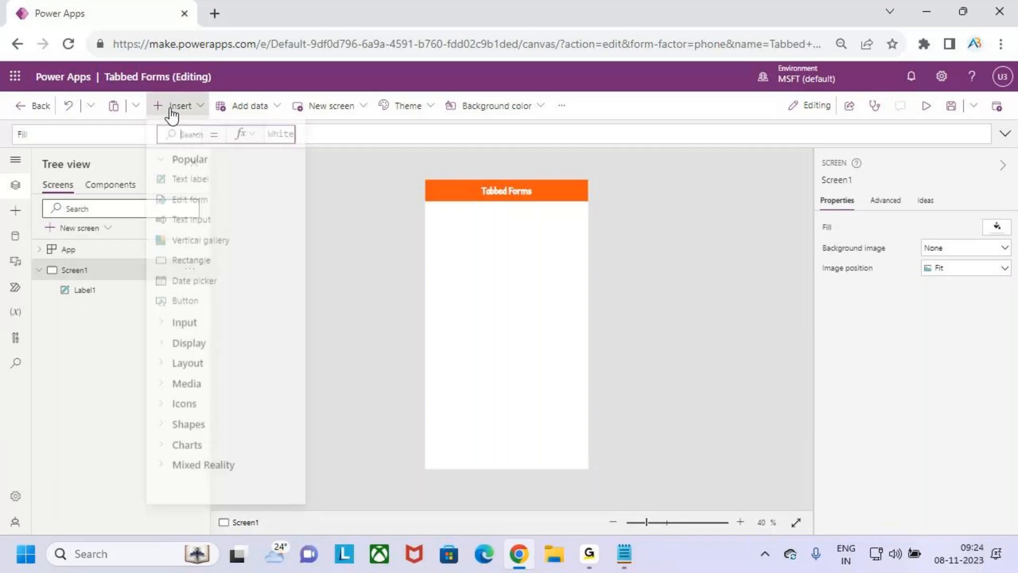
click(206, 205)
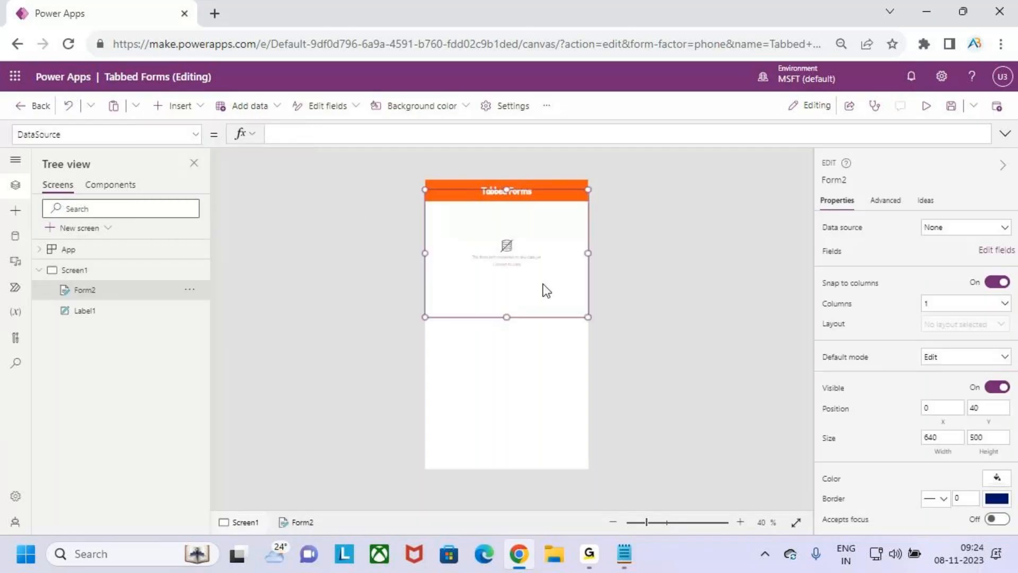
drag(535, 319, 519, 437)
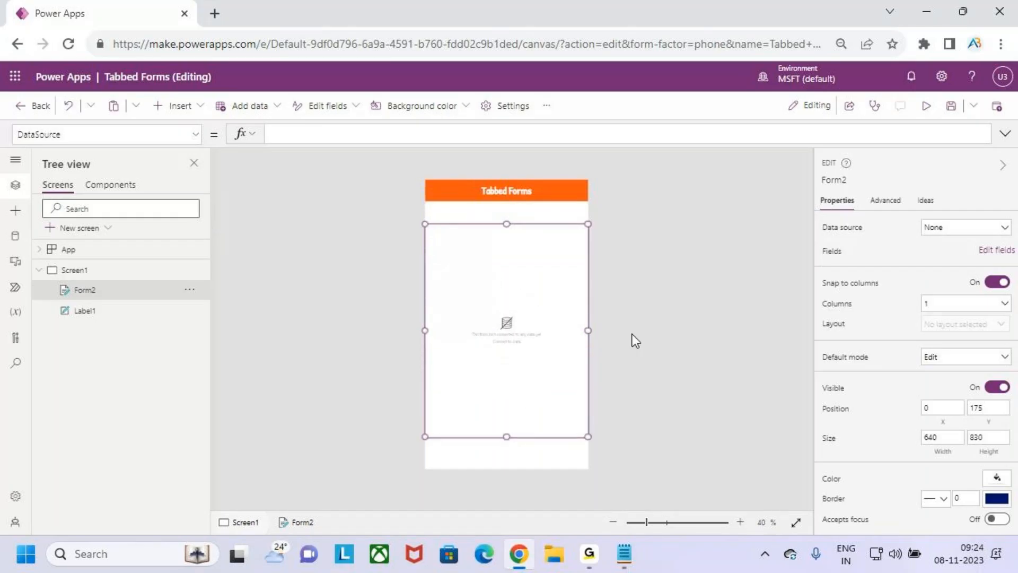
click(980, 231)
click(943, 342)
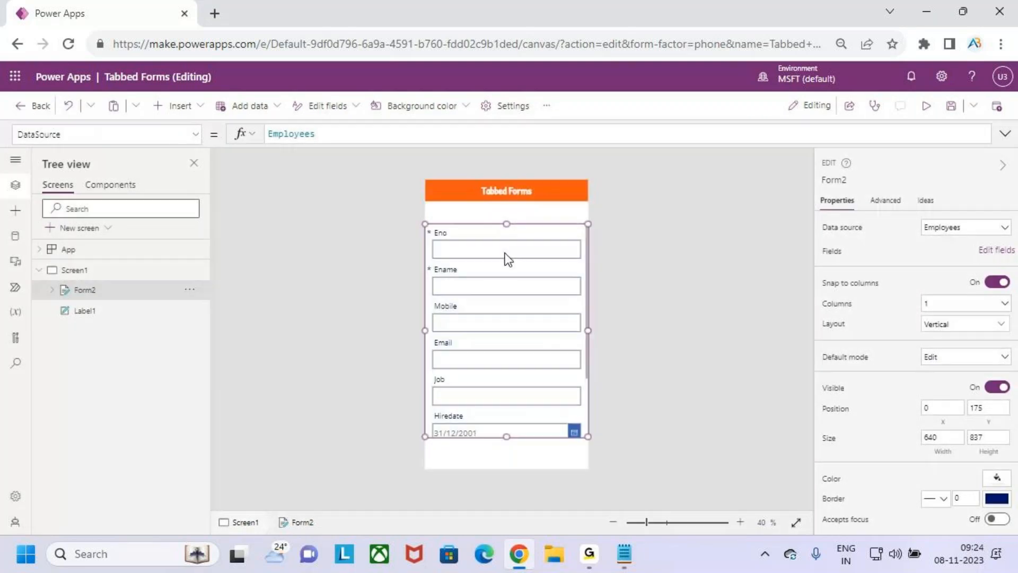
Check the Eno, Ename and Mobile cards, then set Form2's layout to Horizontal
click(481, 237)
click(500, 269)
click(493, 306)
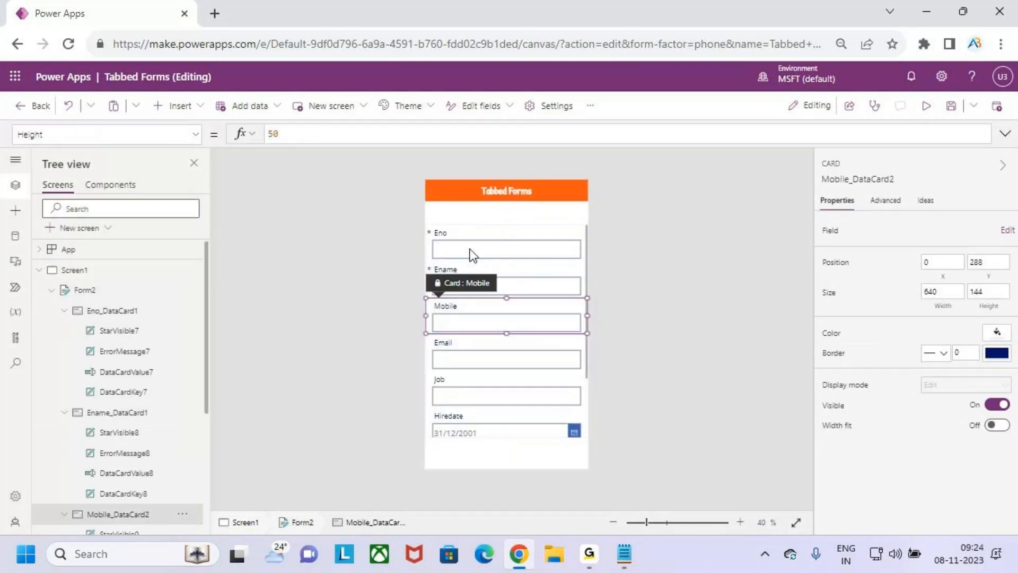
click(470, 249)
click(83, 290)
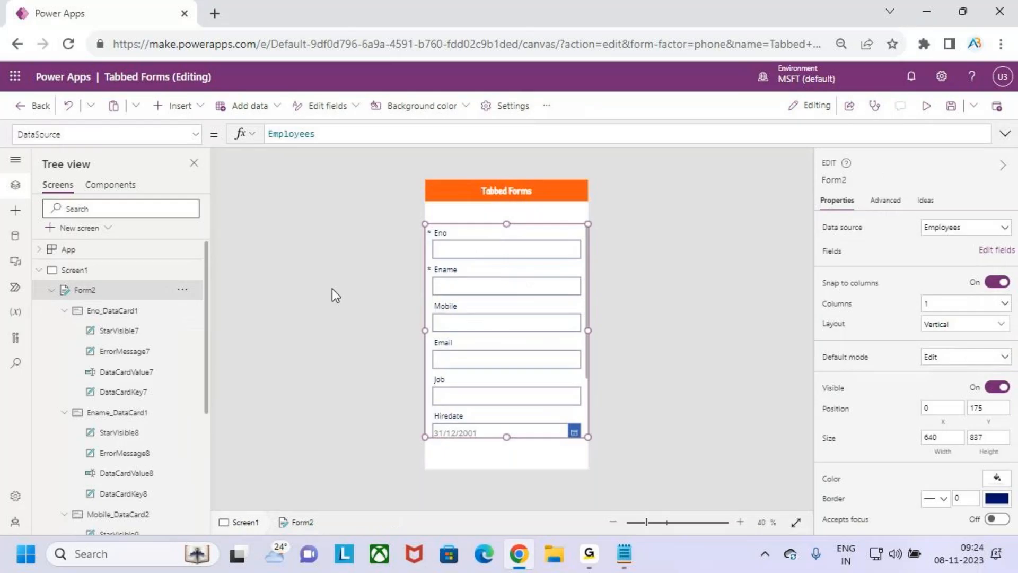
click(962, 324)
click(955, 412)
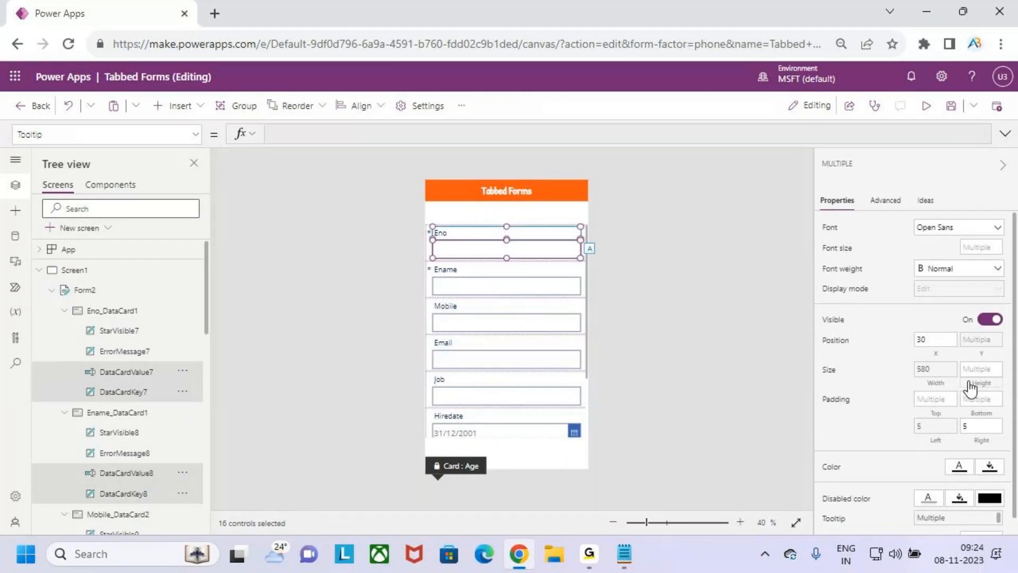
Style the selected cards in Patrick Hand, size 26, Semibold weight
click(965, 228)
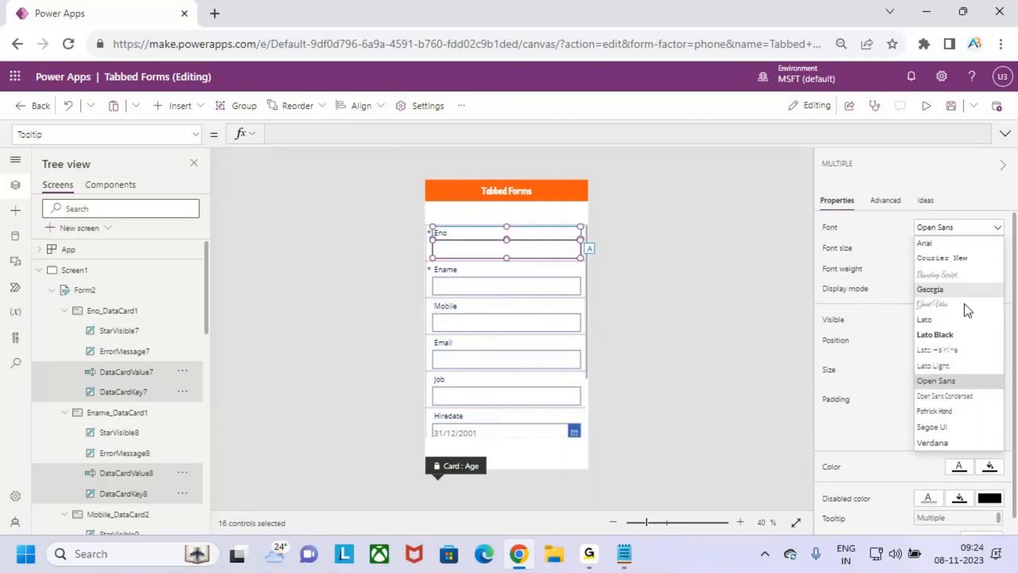
click(959, 411)
click(978, 247)
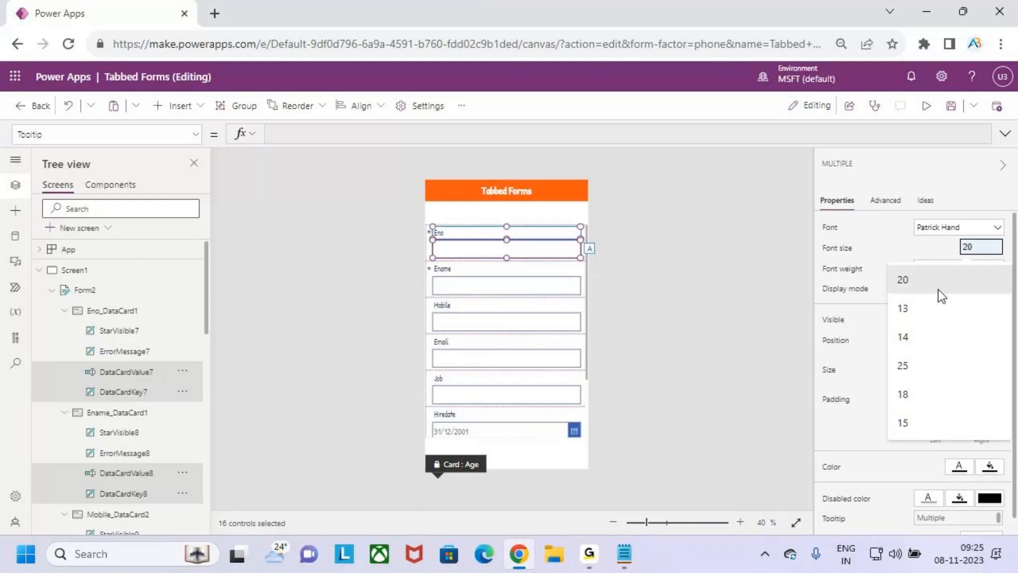
click(936, 367)
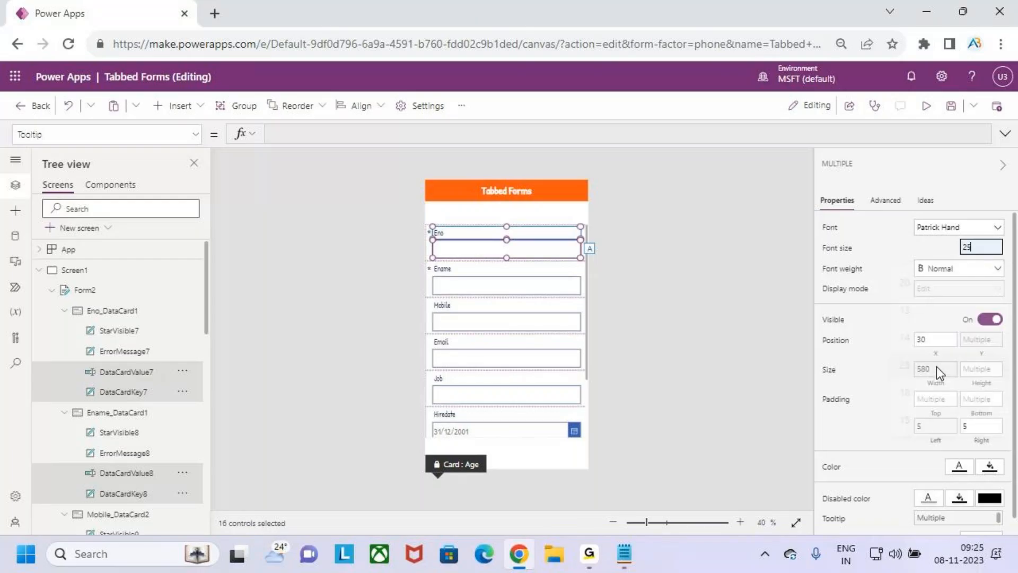
click(946, 270)
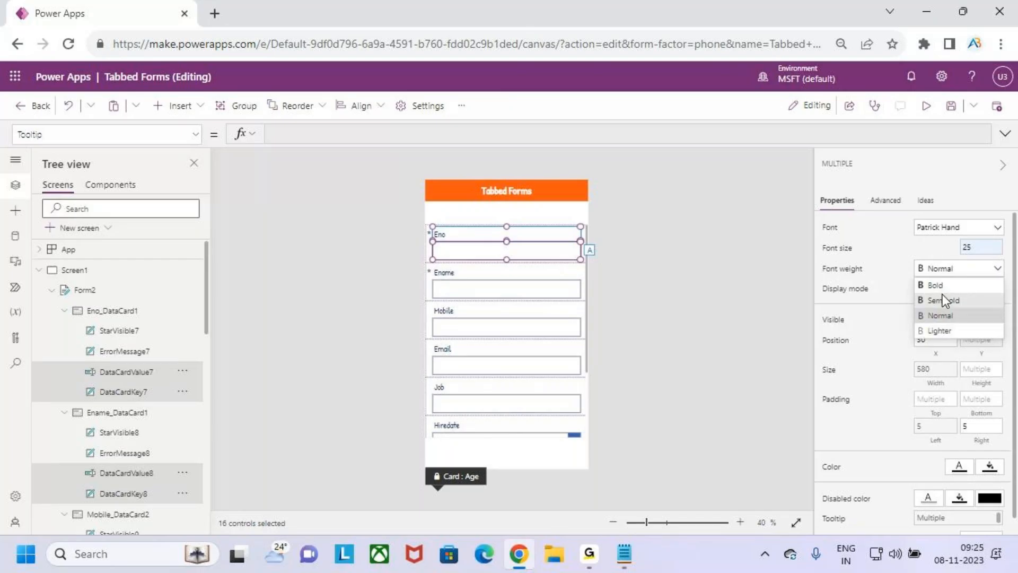
click(945, 297)
click(978, 248)
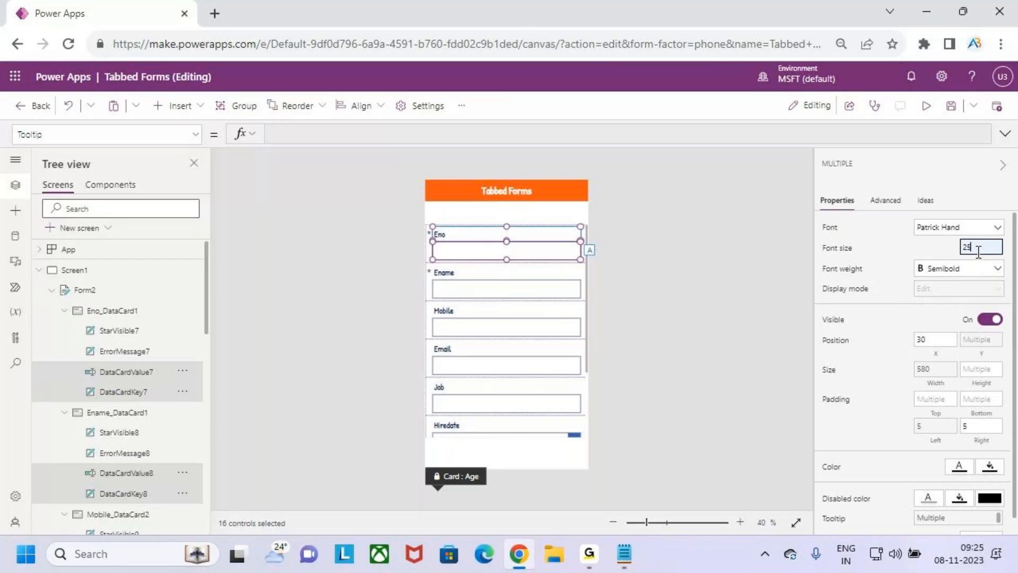
key(BackSpace)
text(6)
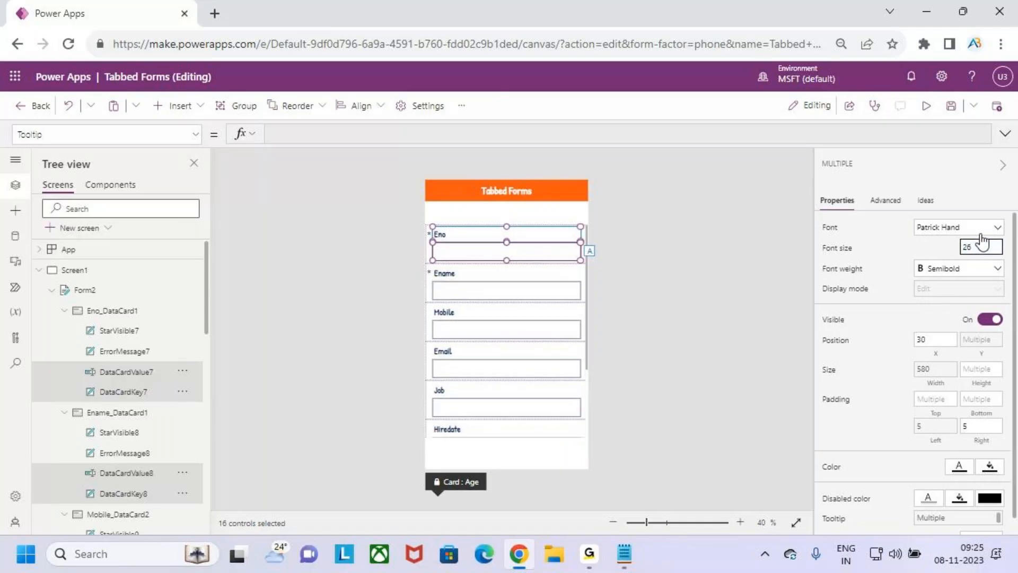
click(537, 215)
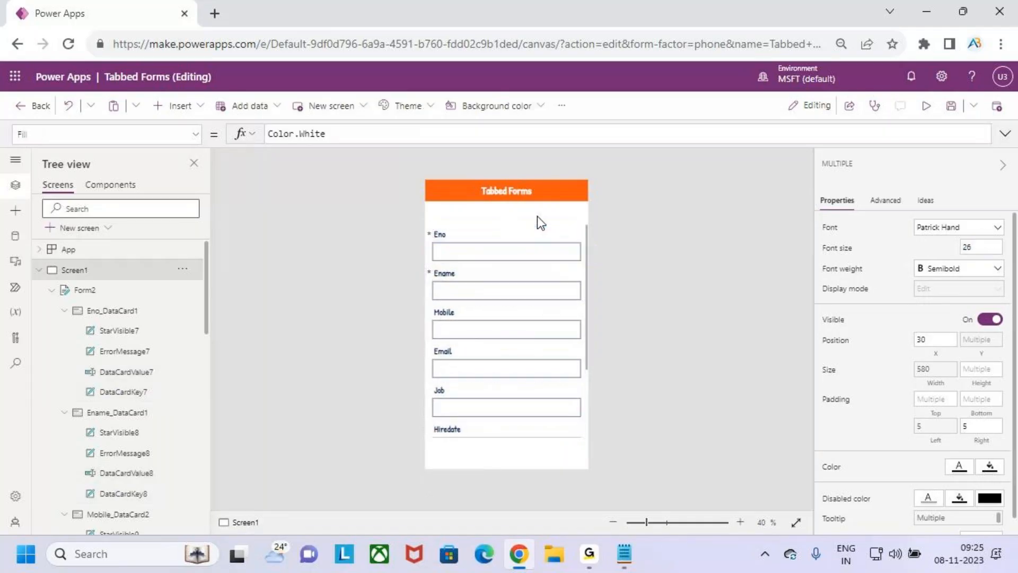
scroll(543, 300, down, 3)
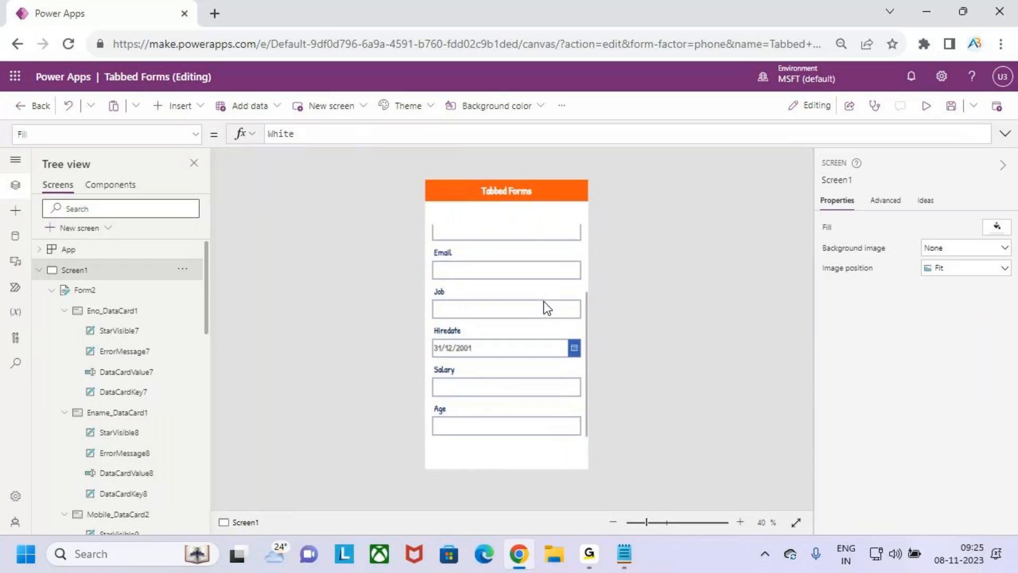
scroll(543, 303, up, 3)
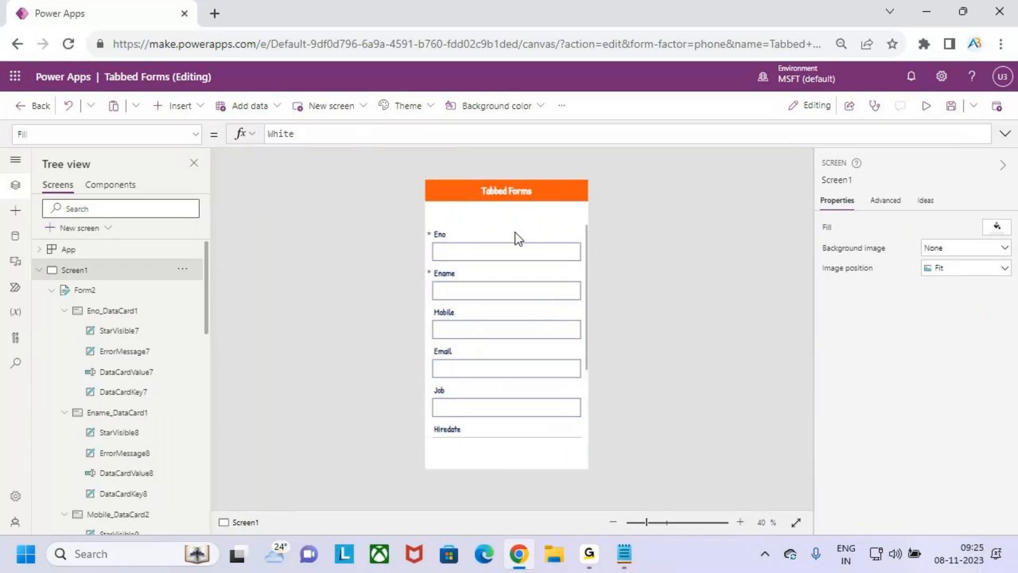
Open Form2's field list and review the Emp Details fields in the Form Design notes
click(83, 291)
click(944, 257)
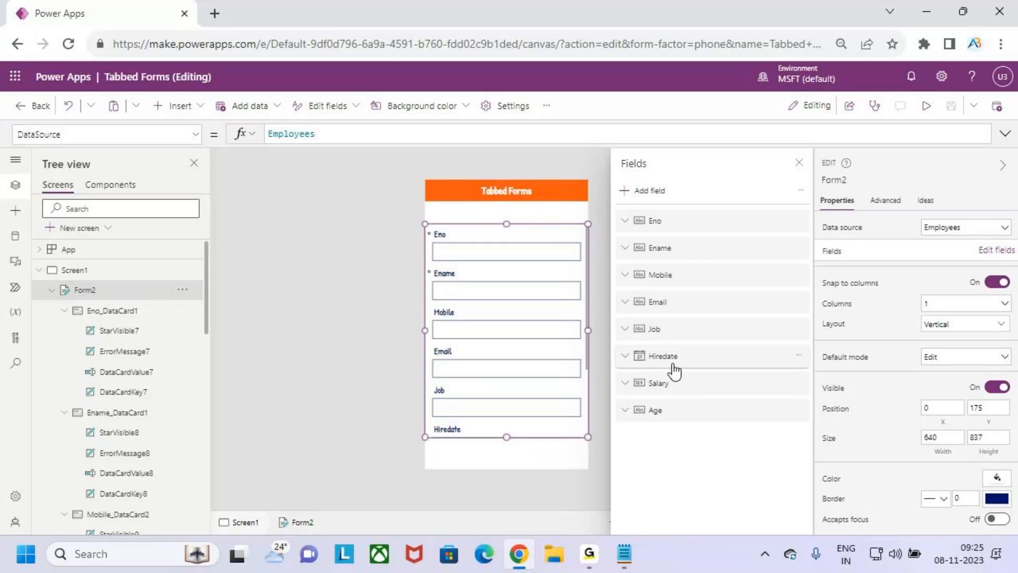
click(624, 553)
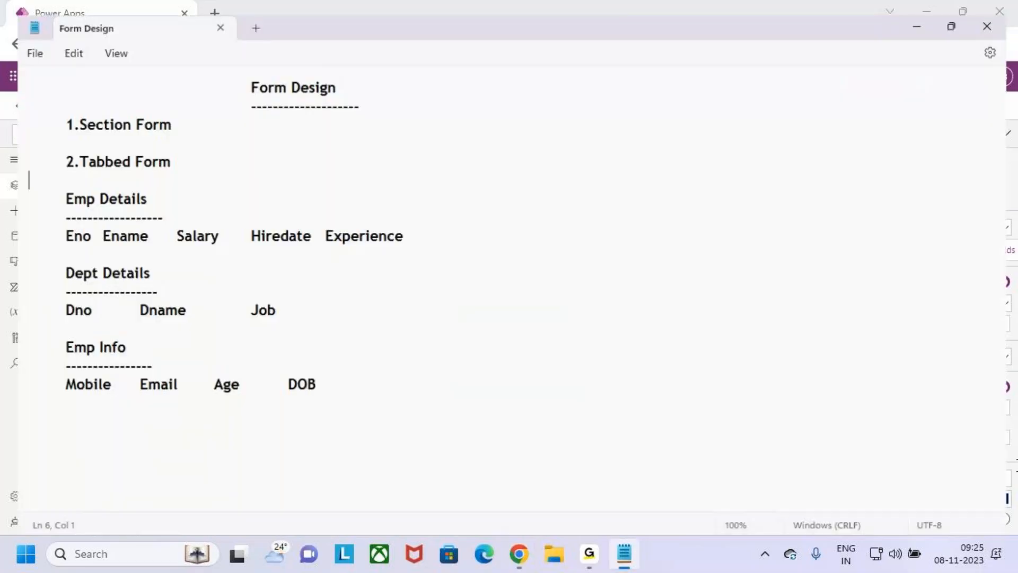
drag(50, 226, 420, 229)
click(420, 229)
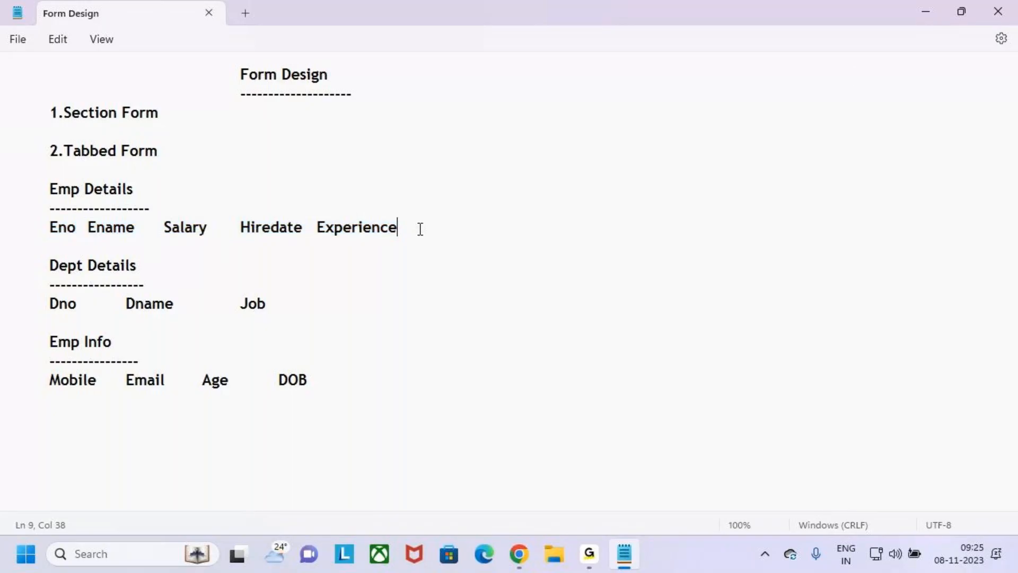
Add the Experience field to Form2 by searching 'expe' in the field chooser
click(923, 12)
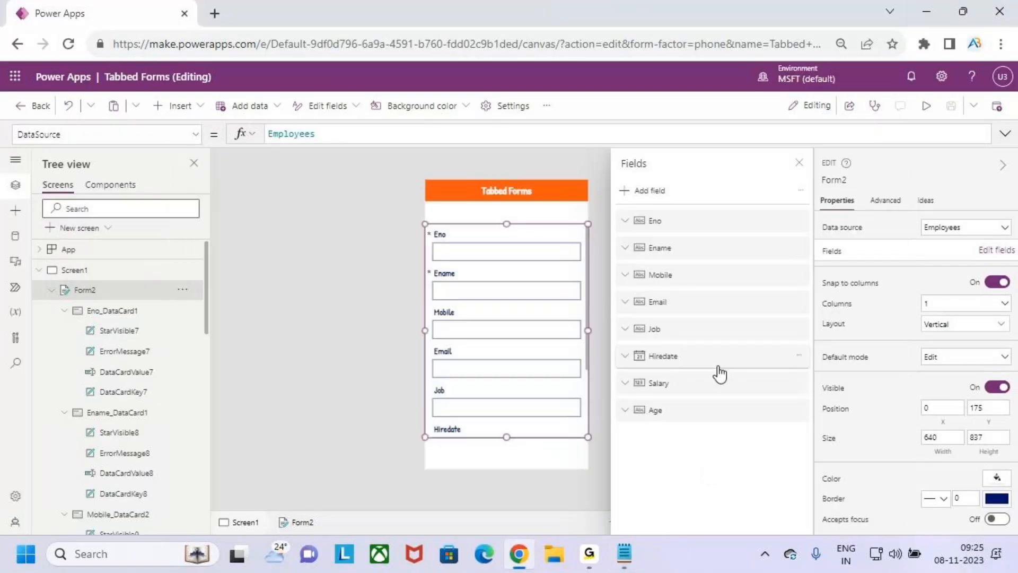
click(646, 192)
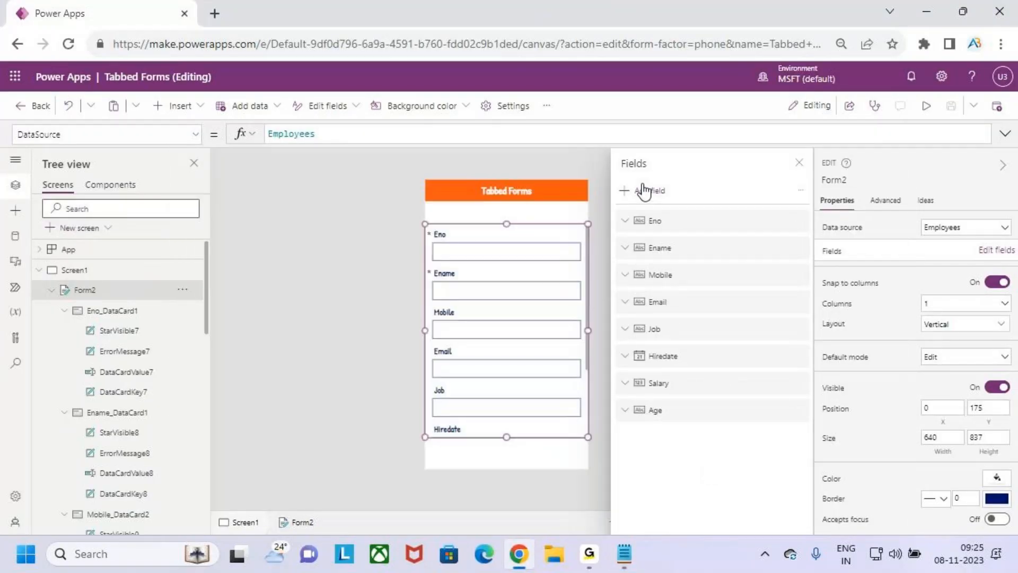
text(ex)
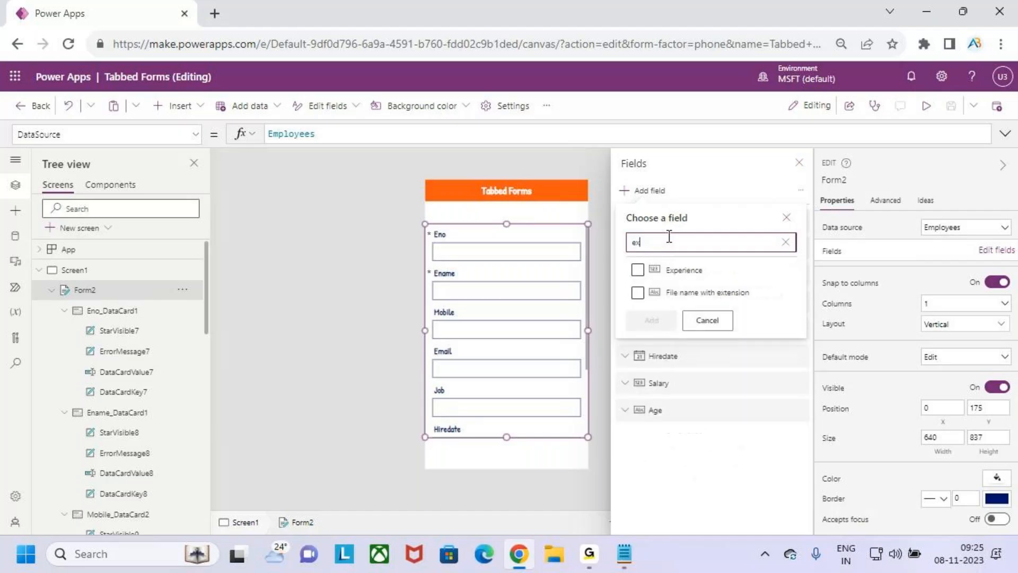
text(pe)
click(637, 270)
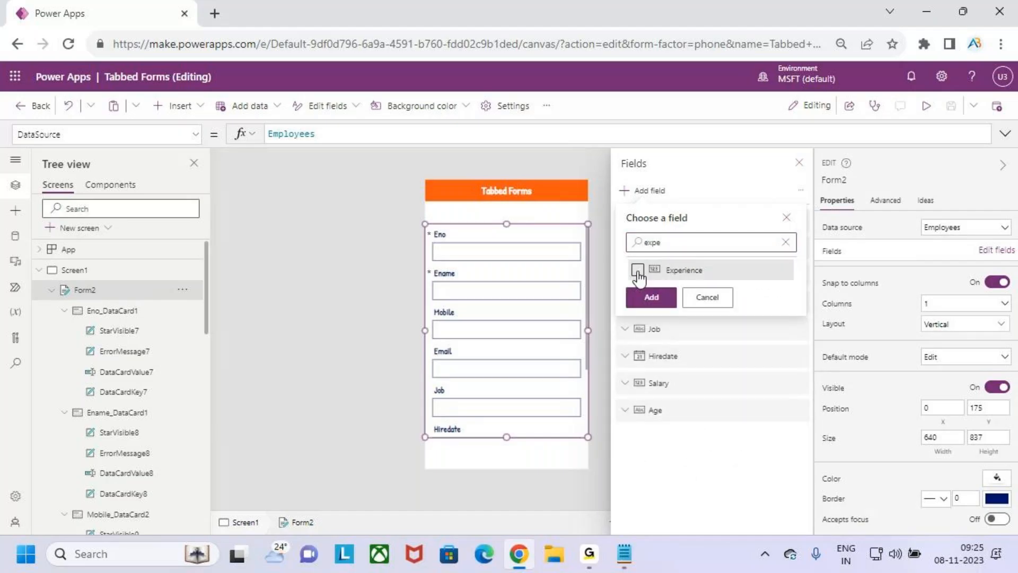
click(659, 298)
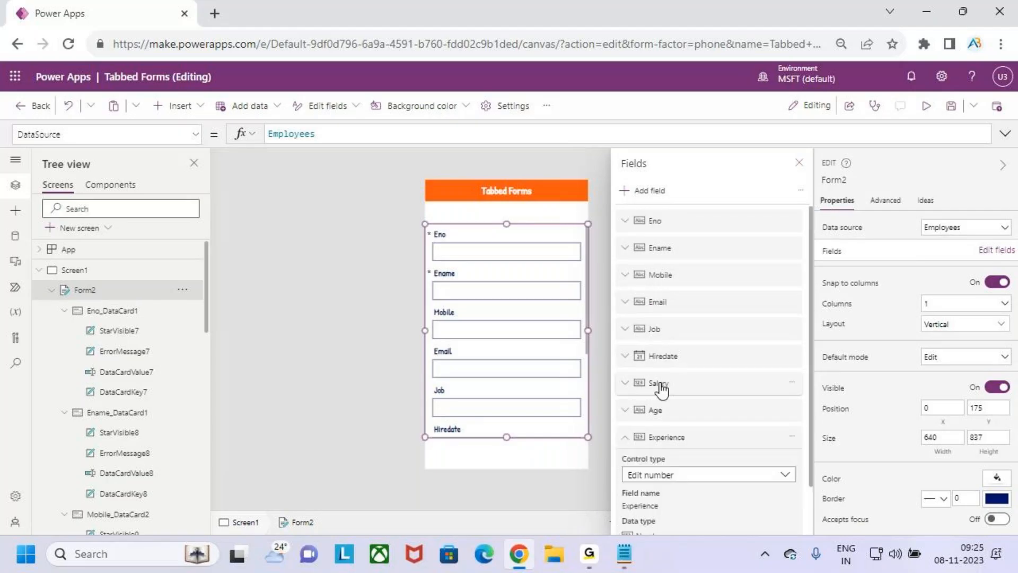
click(799, 162)
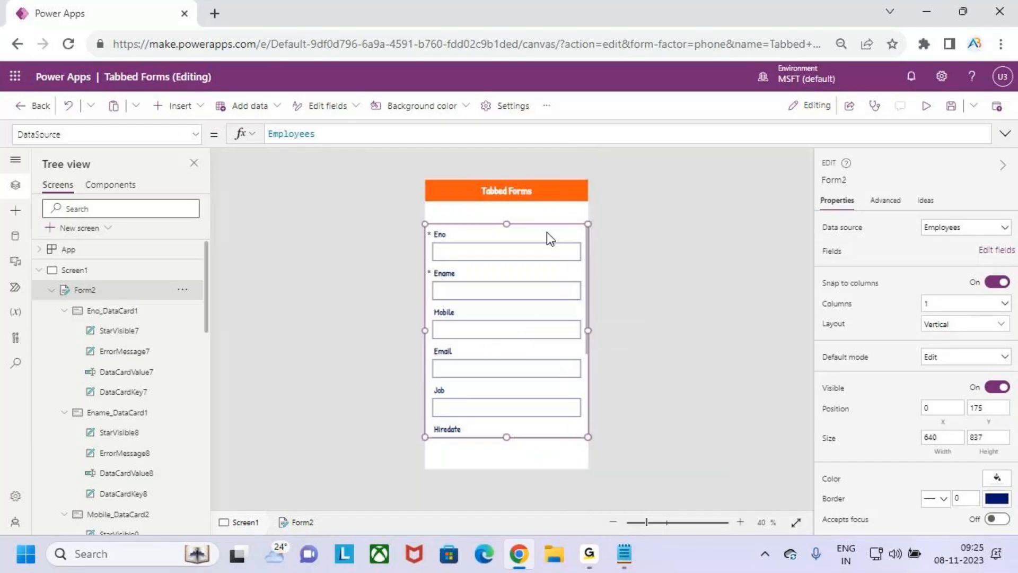
click(516, 208)
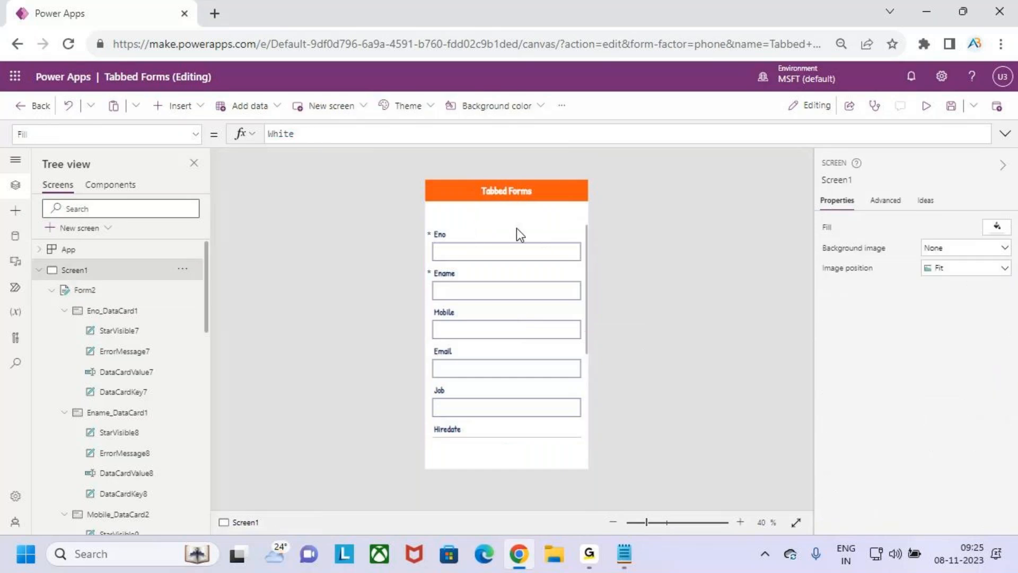
click(516, 230)
click(85, 290)
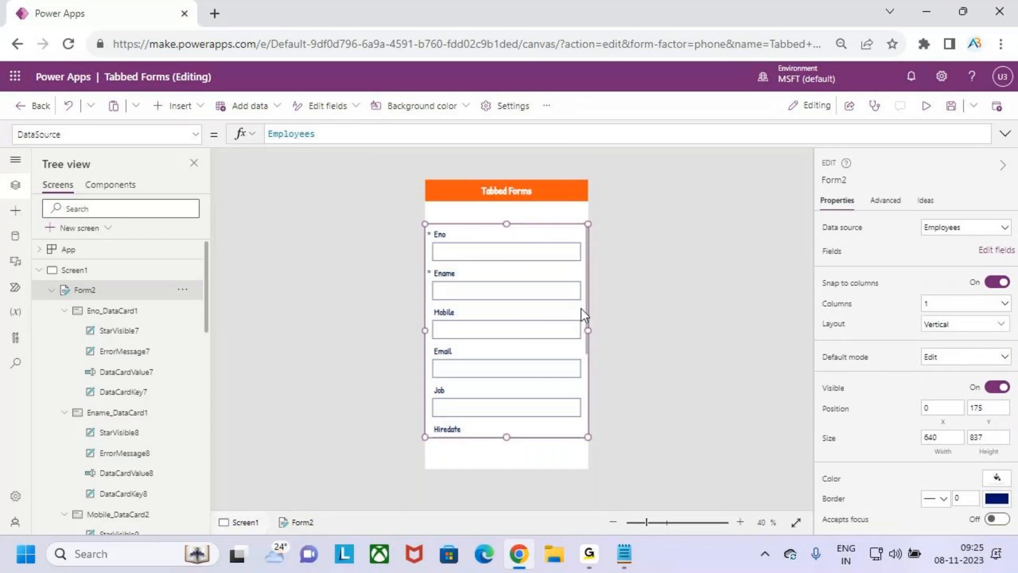
Drag Form2 down from Y 175 to 212, leaving a gap below the Tabbed Forms header
drag(536, 227, 537, 236)
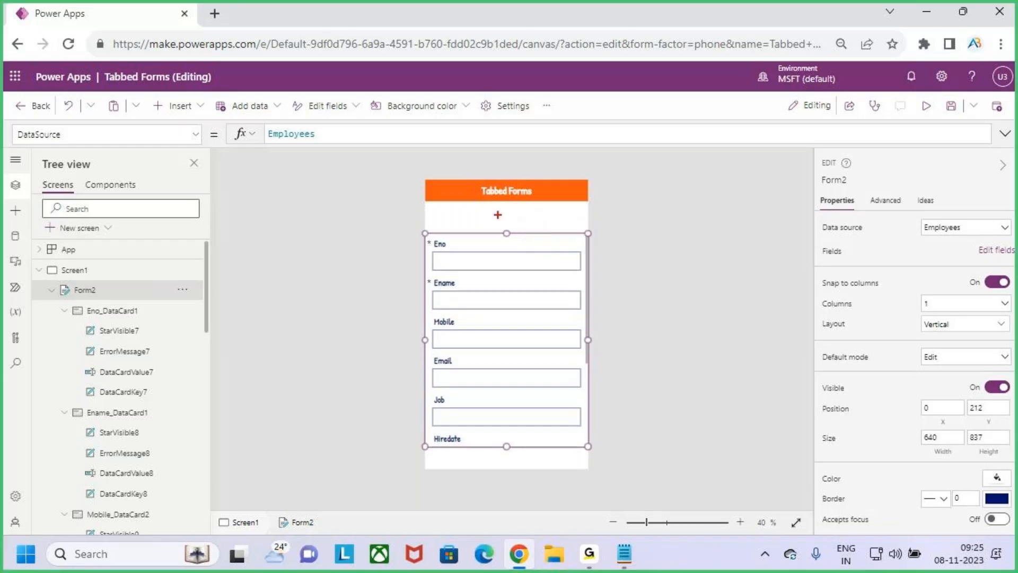
drag(430, 204, 583, 228)
drag(482, 204, 484, 227)
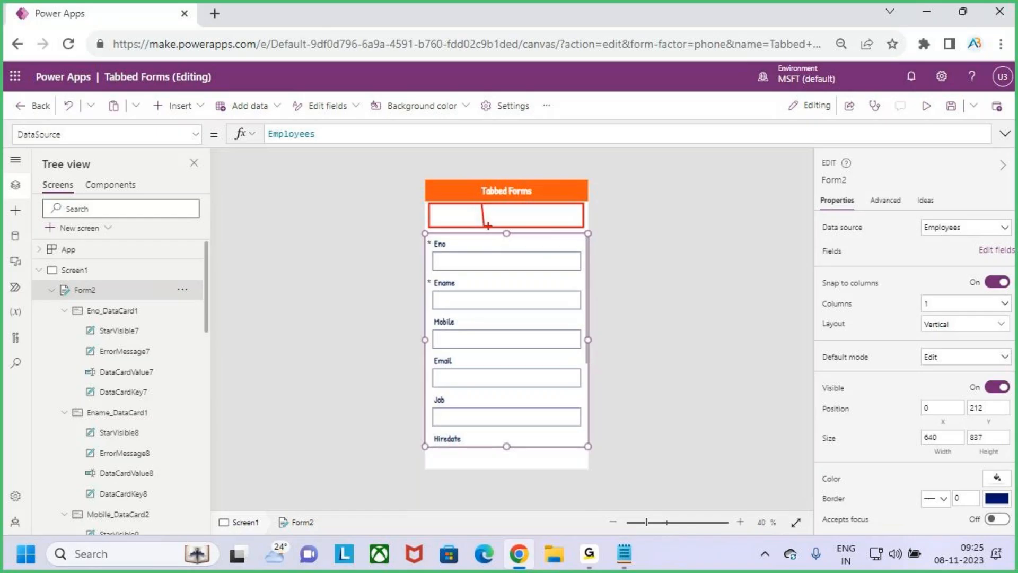
drag(532, 203, 535, 229)
drag(450, 214, 468, 191)
mouse_move(500, 213)
mouse_down()
mouse_move(521, 187)
mouse_move(565, 184)
mouse_up()
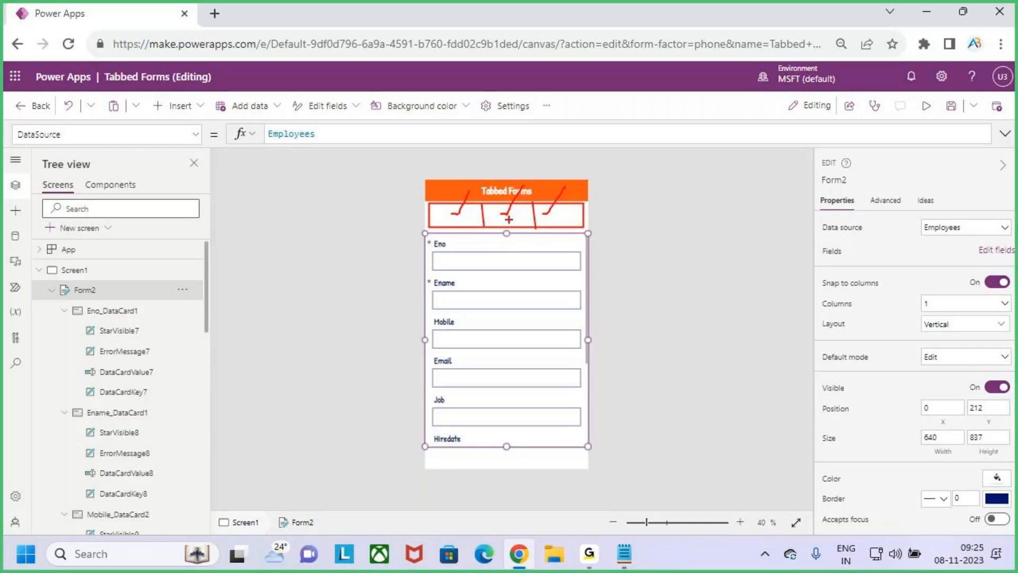
key(Escape)
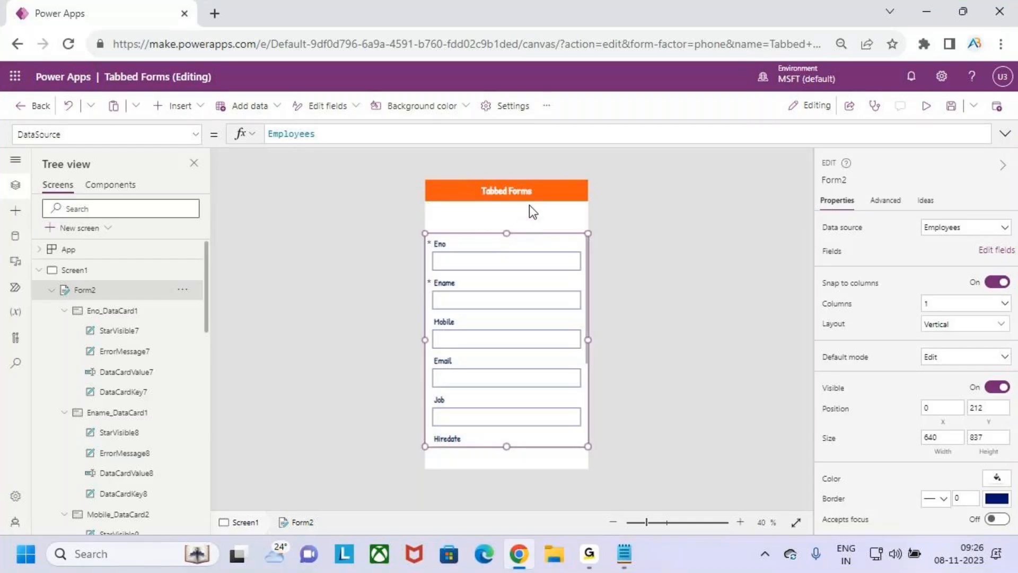
click(532, 225)
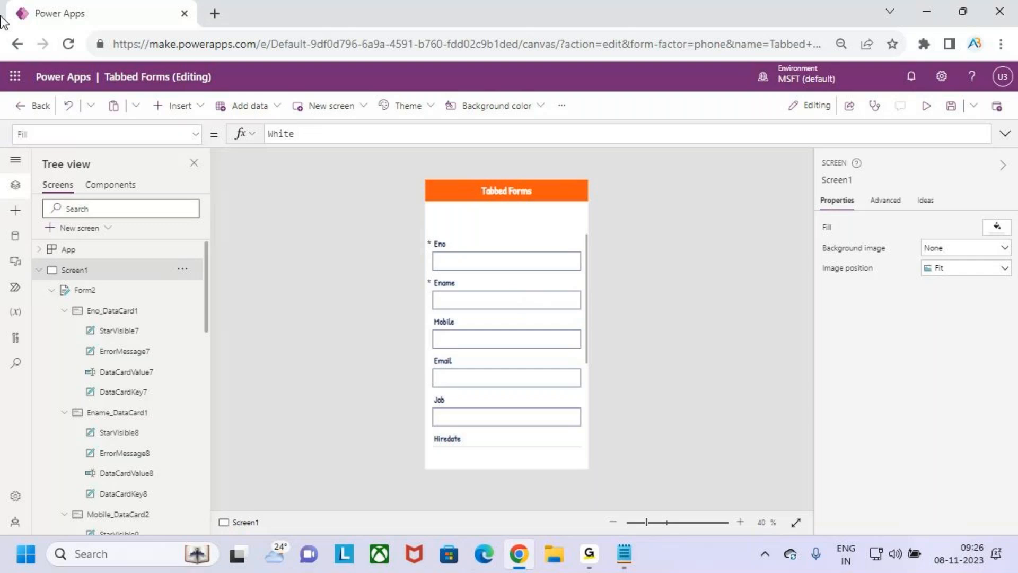
Insert a blank horizontal gallery and shrink it to a 185-high strip above the form
click(180, 108)
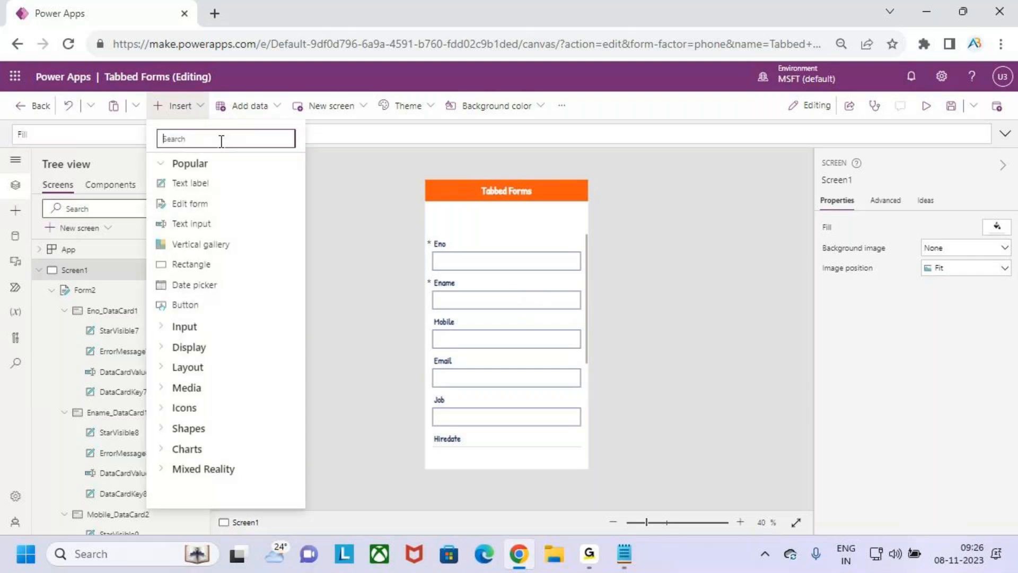
text(galler)
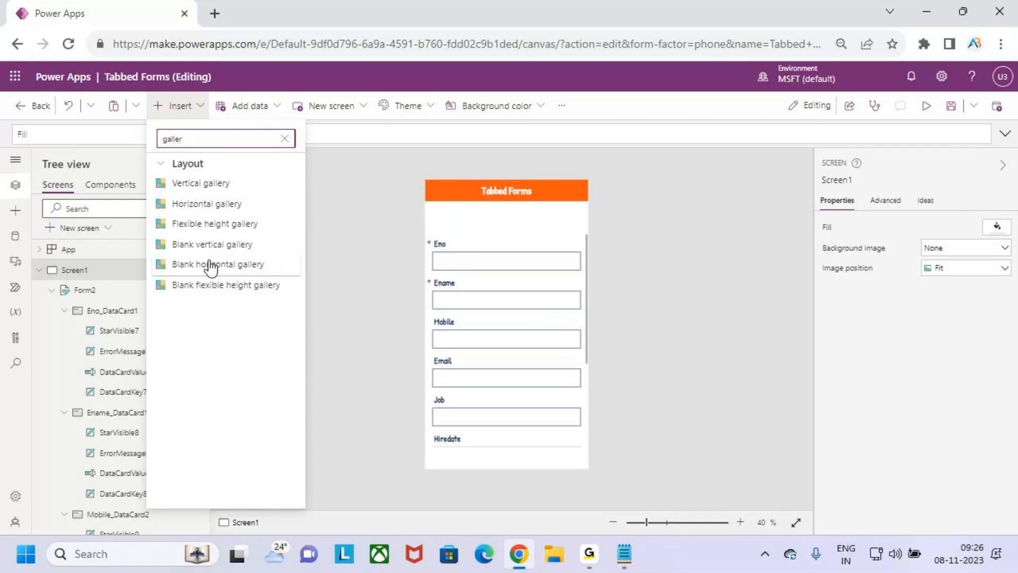
click(242, 264)
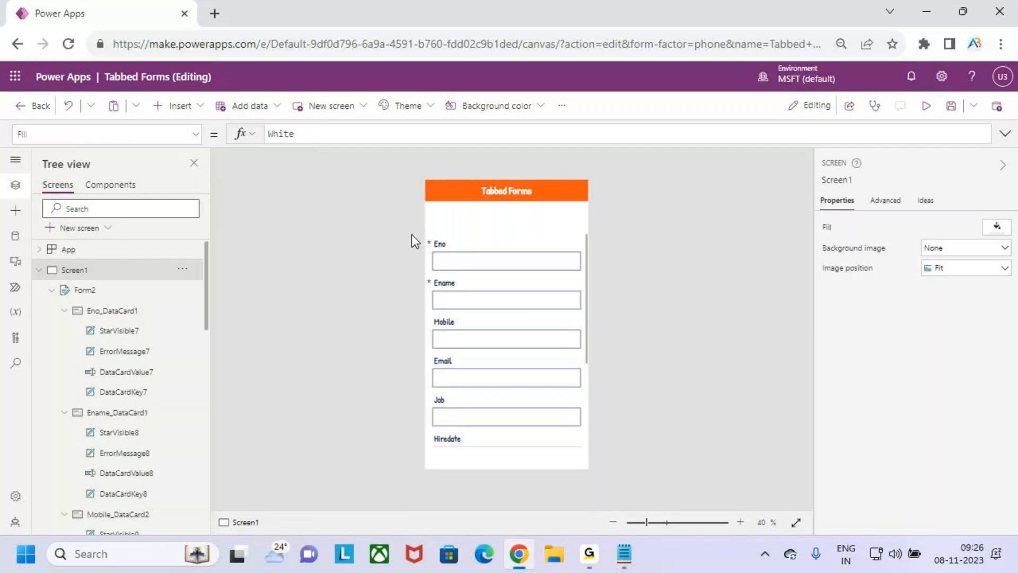
drag(506, 335, 514, 240)
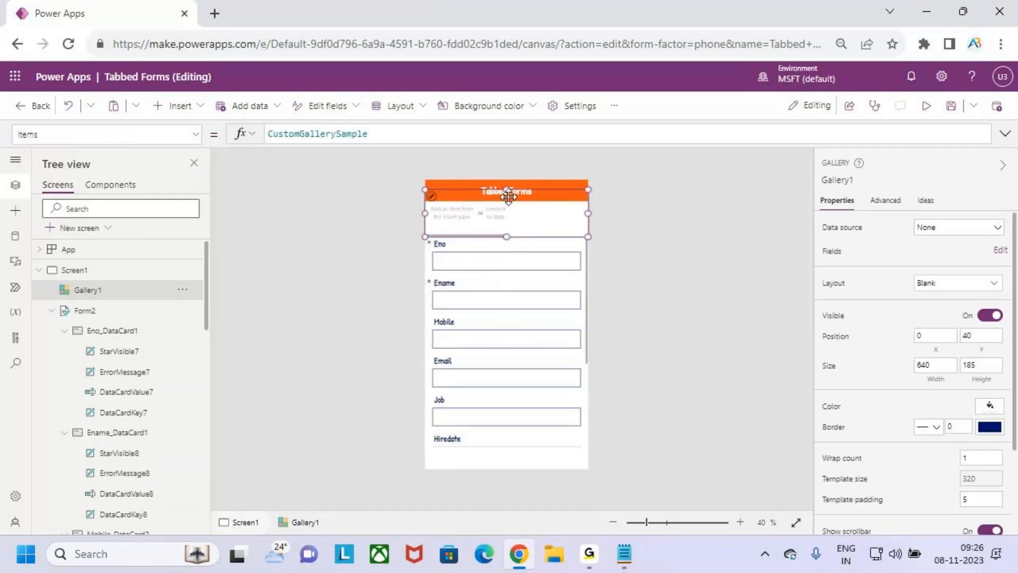
click(495, 219)
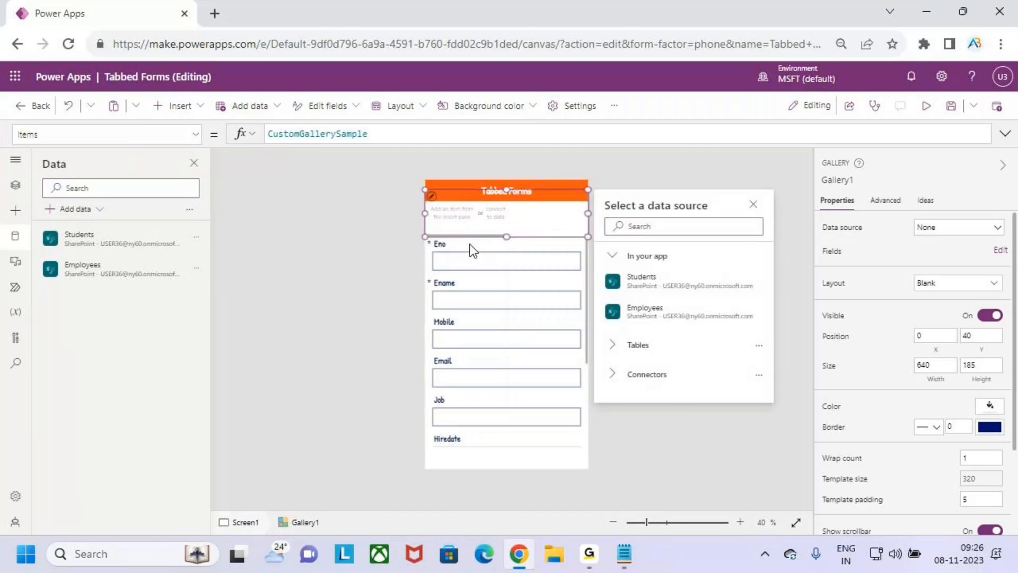
Insert a button into the gallery's item template and narrow it to width 192
scroll(457, 218, up, 3)
scroll(457, 219, up, 1)
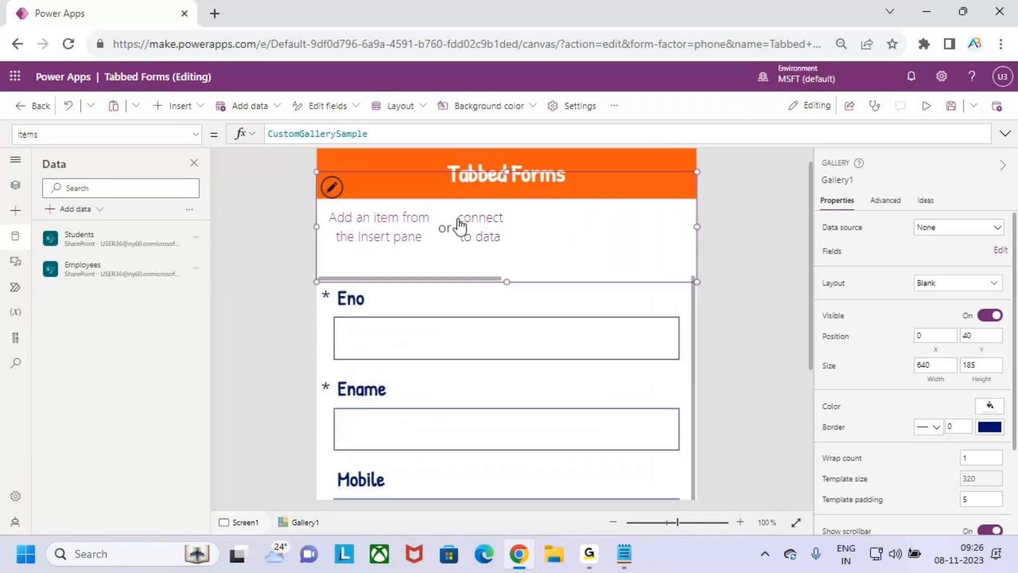
scroll(457, 218, up, 1)
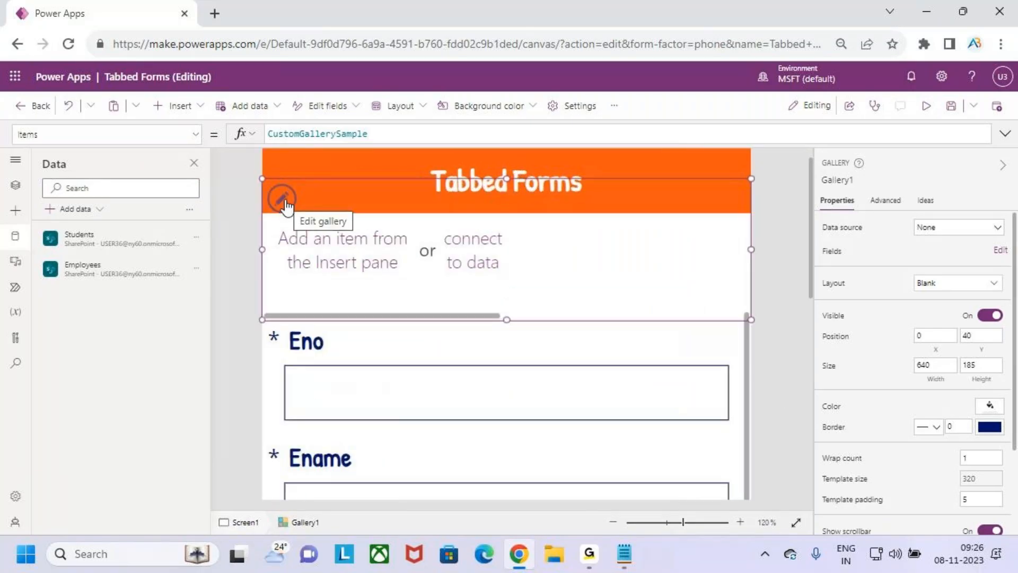
click(283, 200)
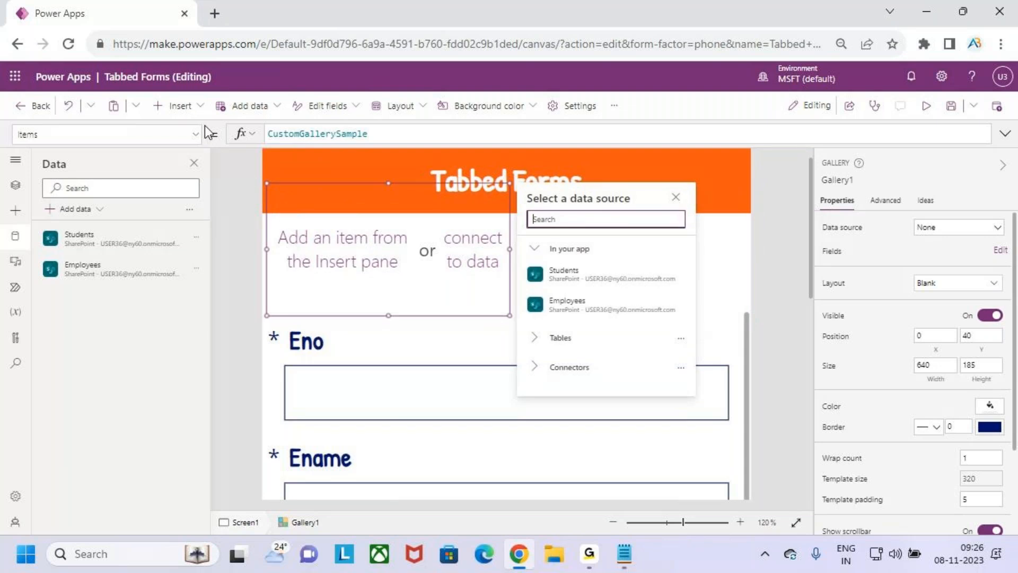
click(192, 108)
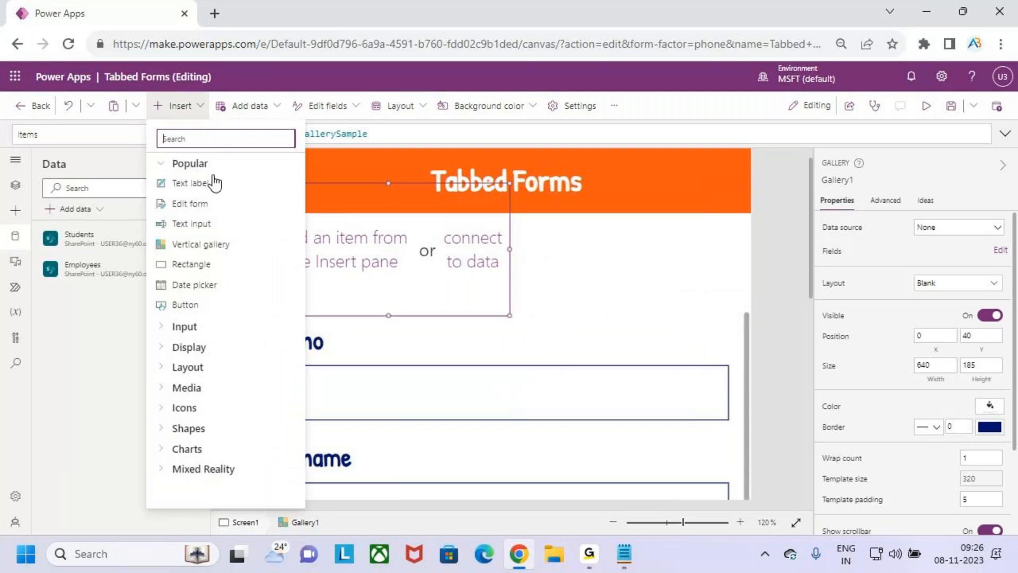
click(214, 305)
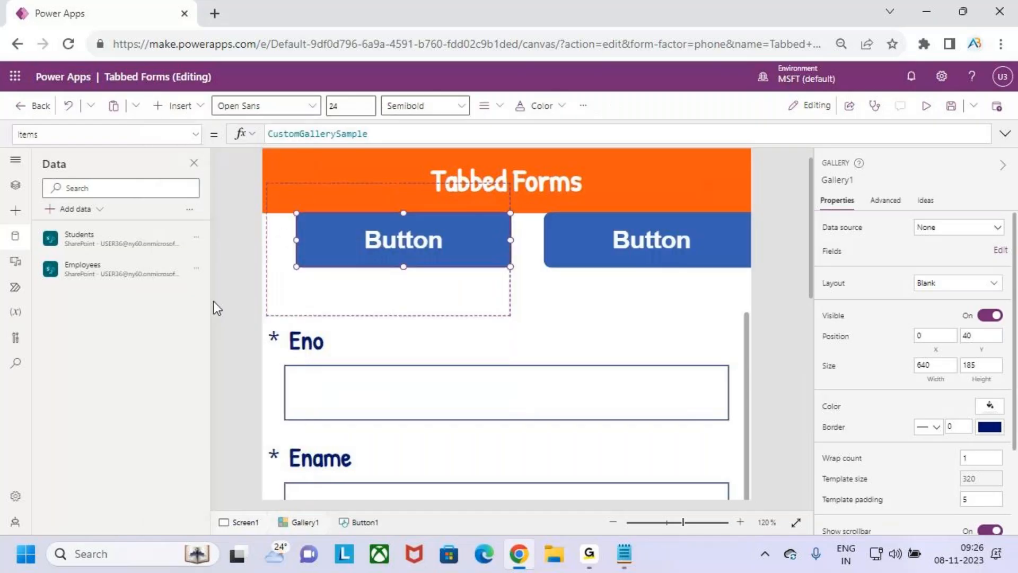
scroll(457, 302, down, 7)
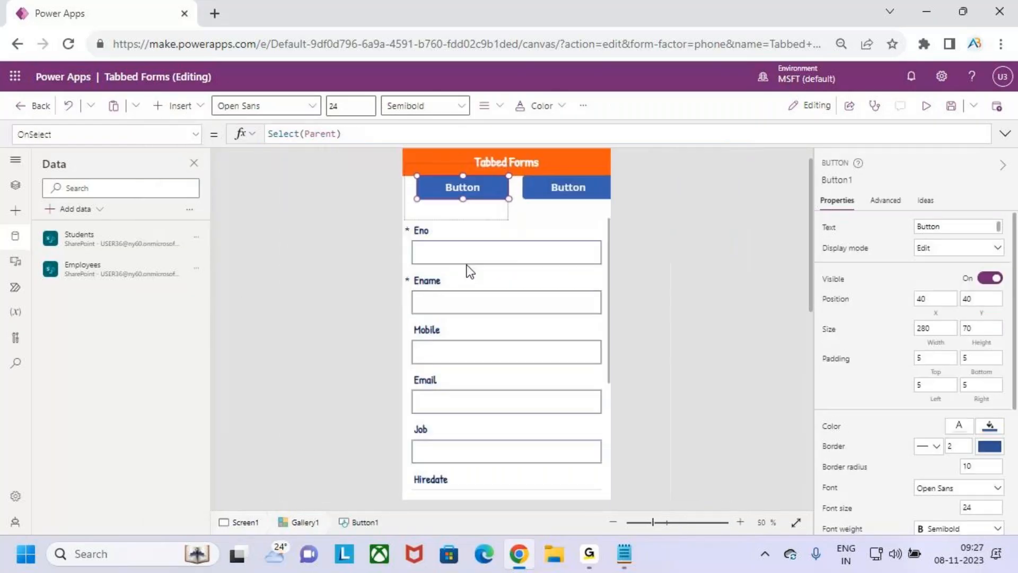
scroll(469, 270, down, 2)
mouse_move(507, 219)
mouse_down()
mouse_move(466, 212)
mouse_move(507, 227)
mouse_move(507, 241)
mouse_move(507, 230)
mouse_up()
Resize Gallery1 to 640 by 160 by dragging its bottom edge up
click(516, 225)
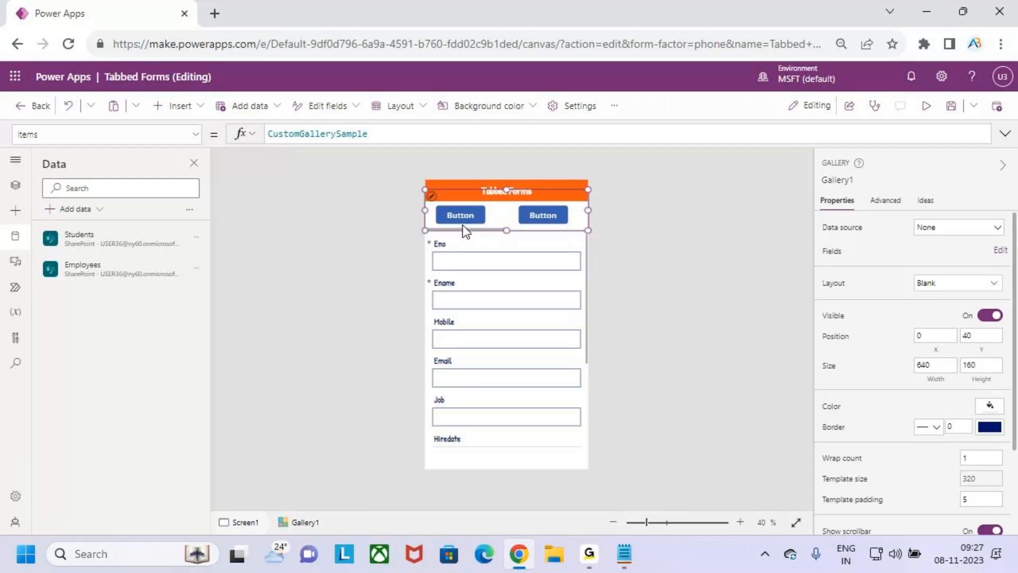
mouse_move(441, 206)
mouse_down()
mouse_move(476, 229)
mouse_move(570, 223)
mouse_up()
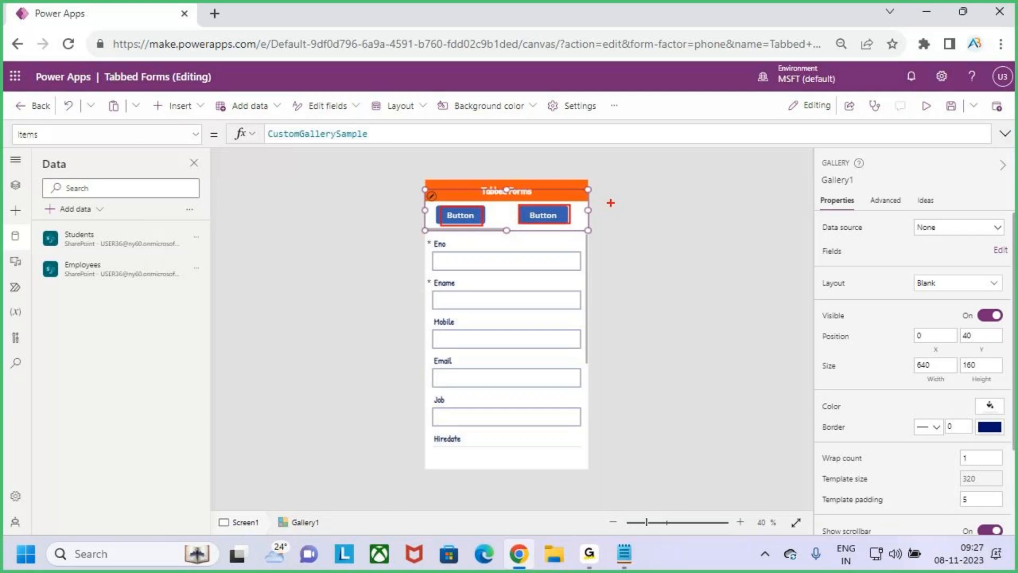
drag(607, 199, 655, 225)
key(Escape)
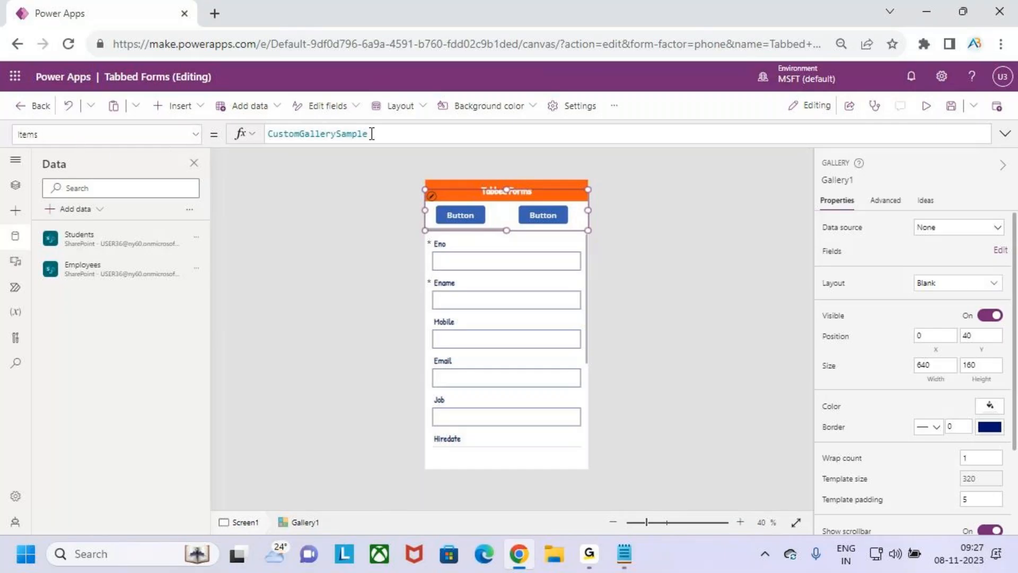
Replace CustomGallerySample in the Items formula with empty brackets [] spread over separate lines
drag(374, 134, 245, 135)
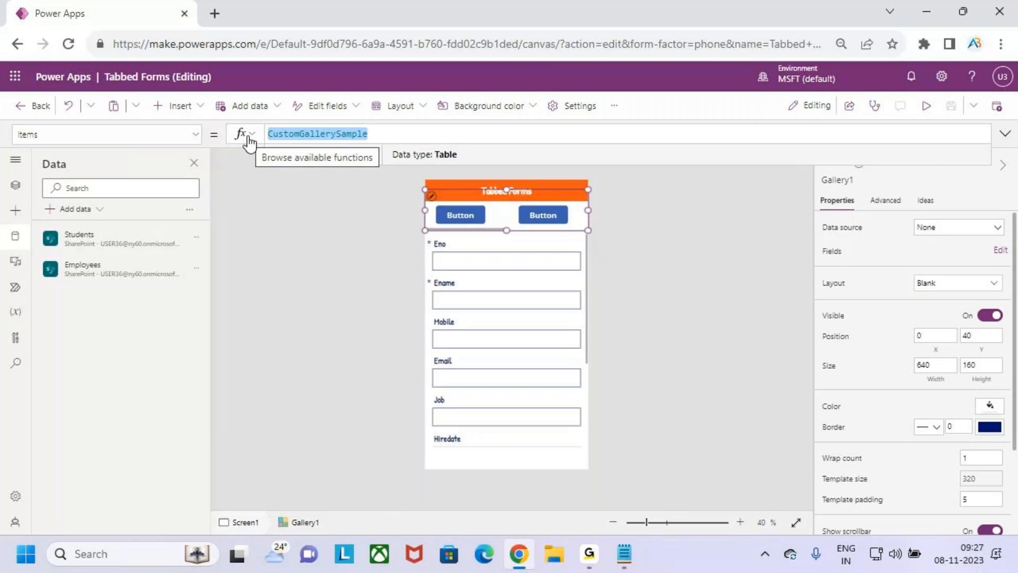
text([])
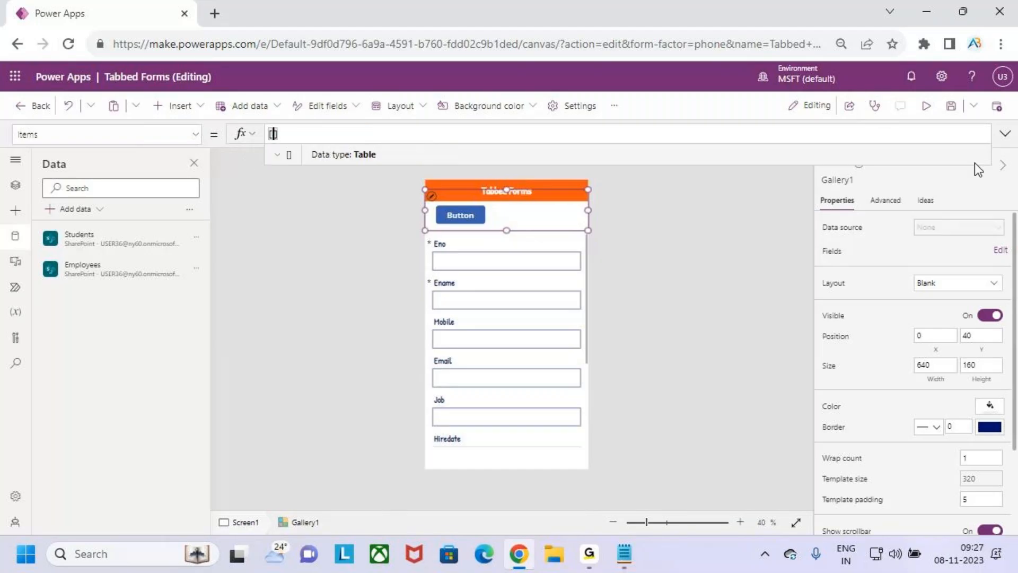
click(1004, 134)
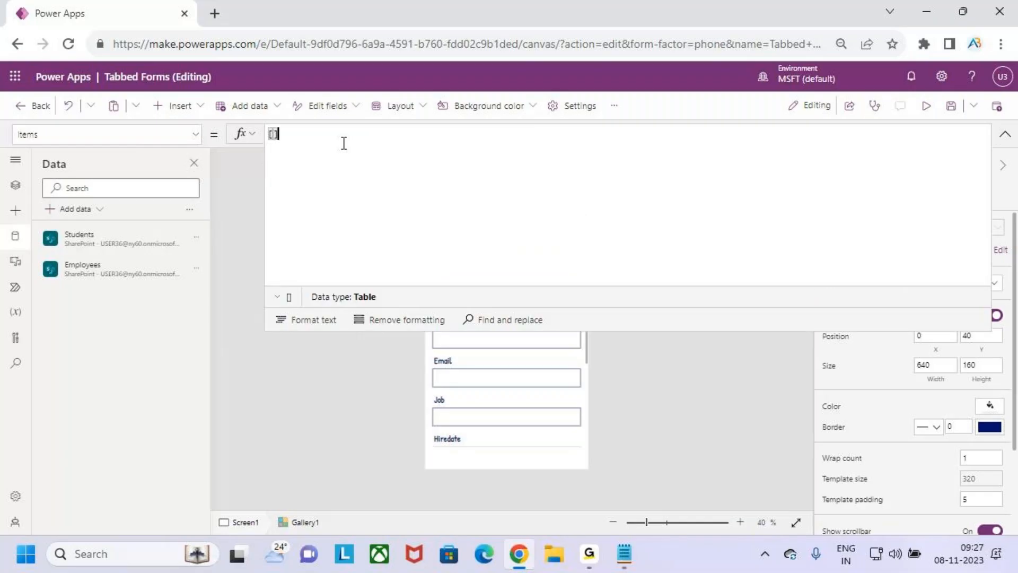
key(Left)
key(shift+Return)
key(shift+Return)
key(shift+Return)
click(283, 143)
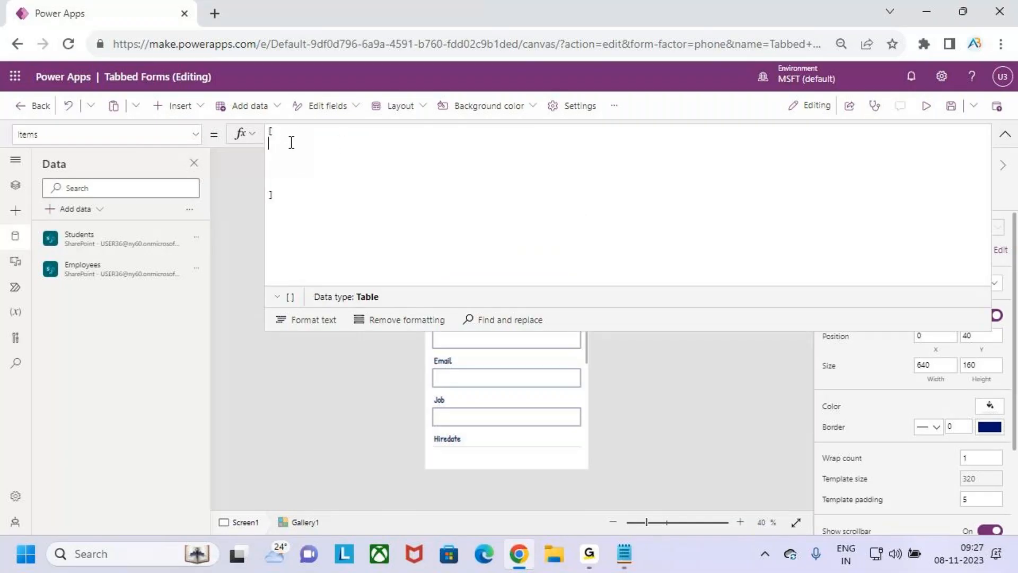
Enter the record {Title : "Emp Details", Id : 1} inside the brackets
text({)
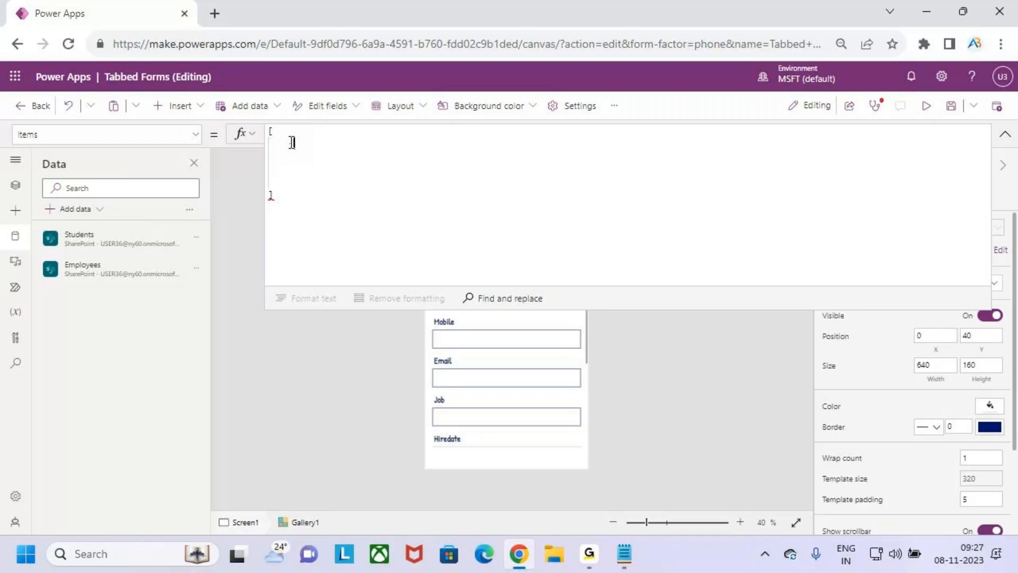
text(Titl)
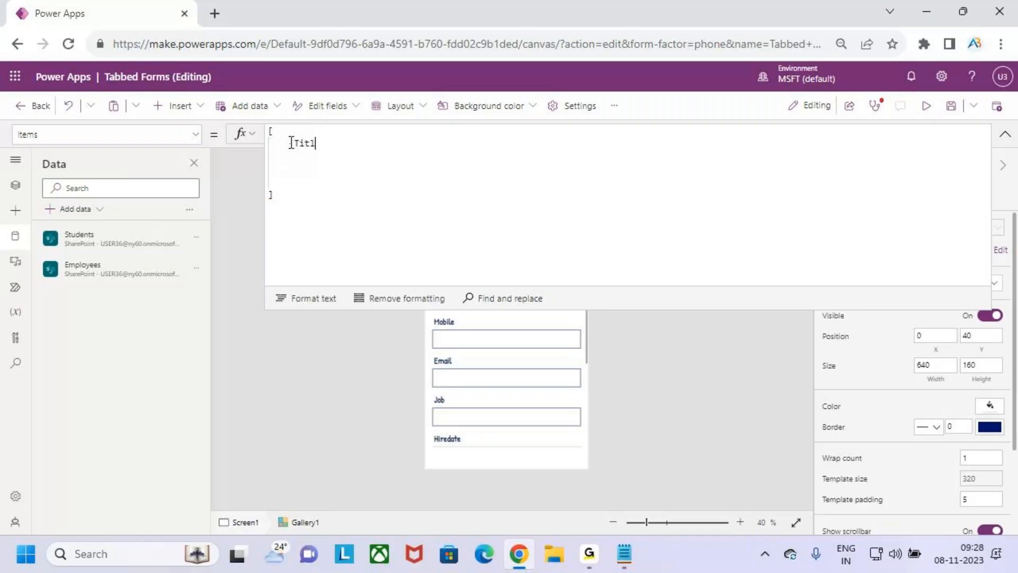
text(e :)
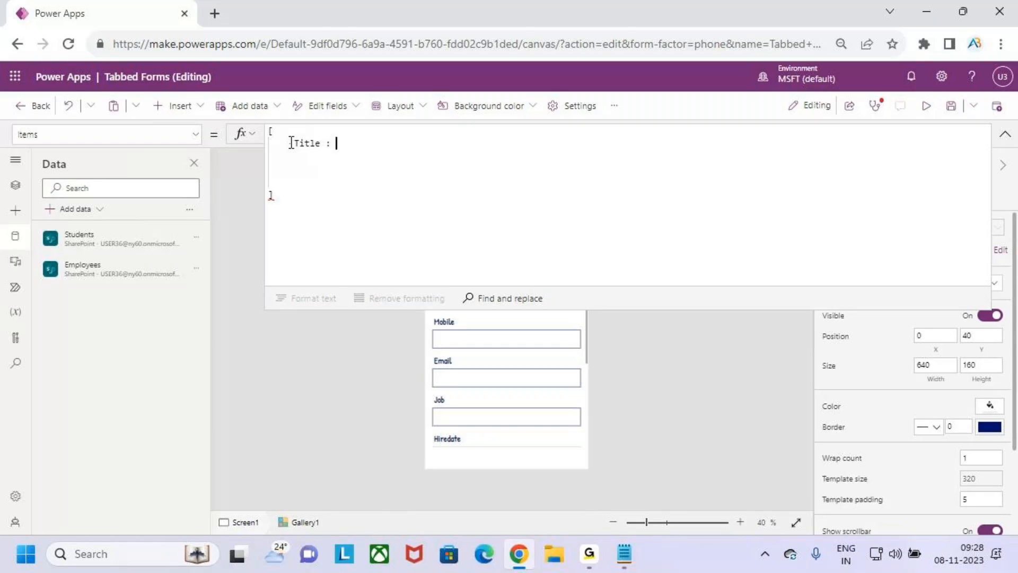
text( "")
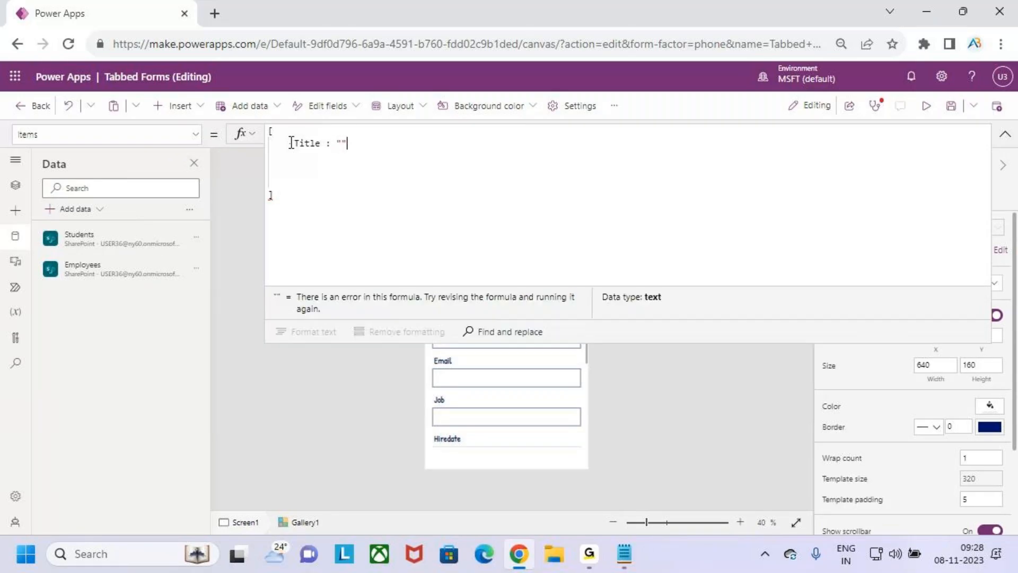
key(Left)
text(Emp Details)
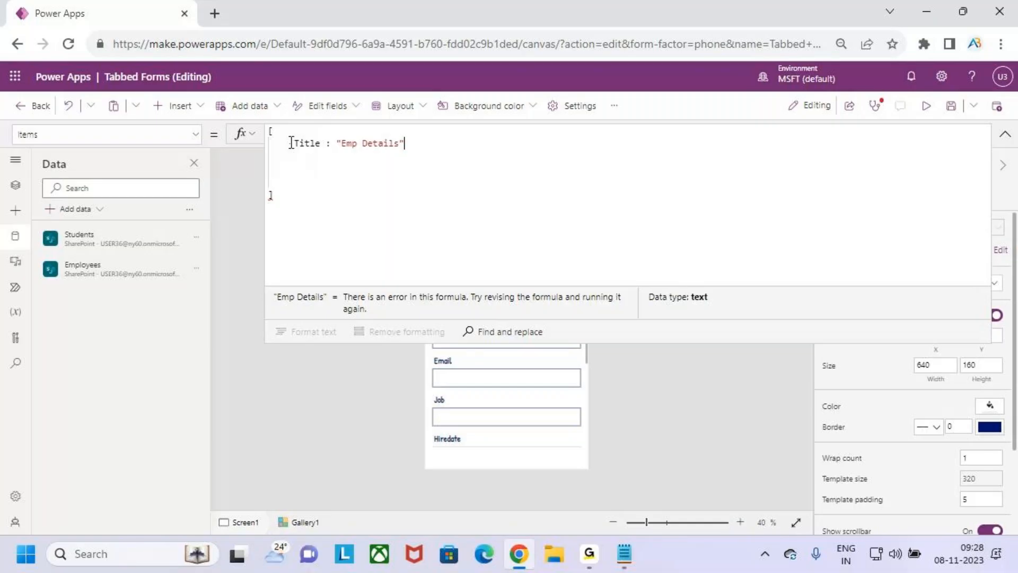
key(Return)
text(Id    )
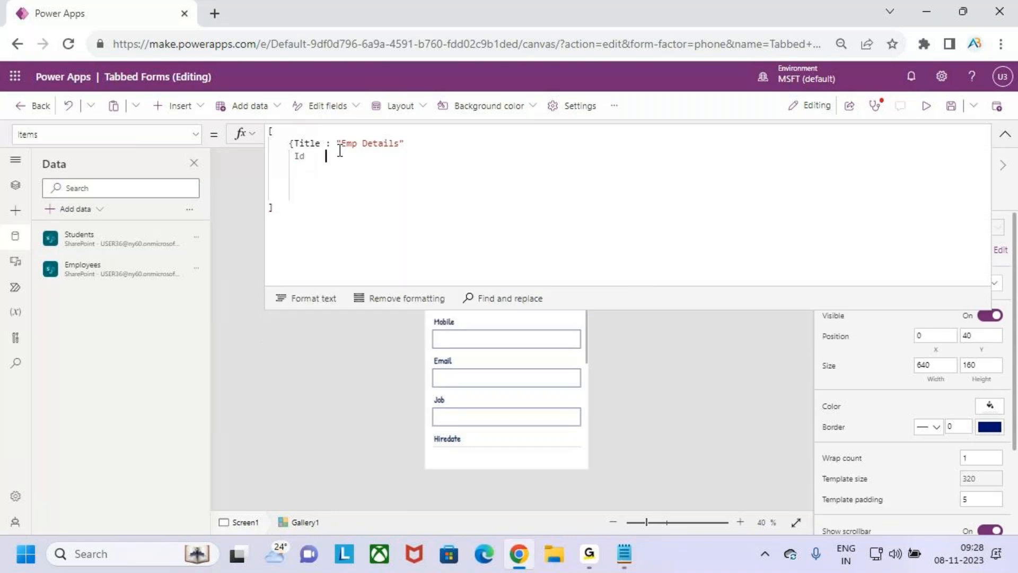
text(: 1)
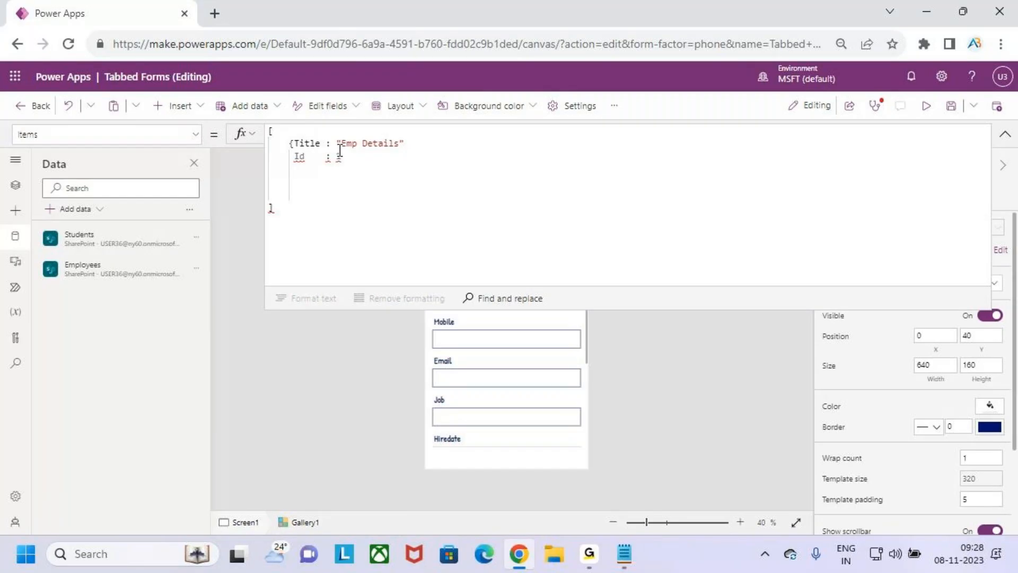
key(Return)
text(})
text(,)
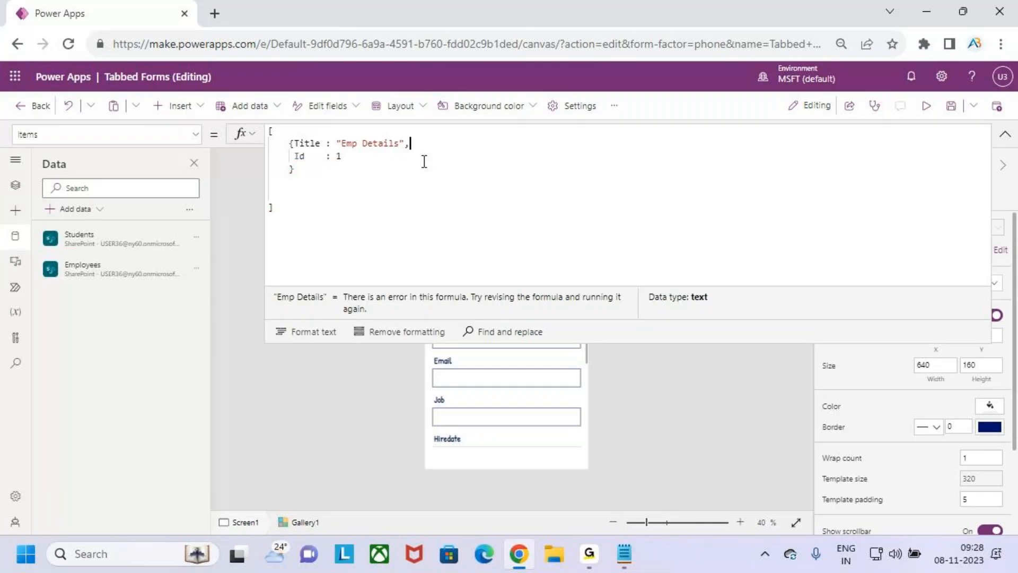
drag(342, 156, 282, 146)
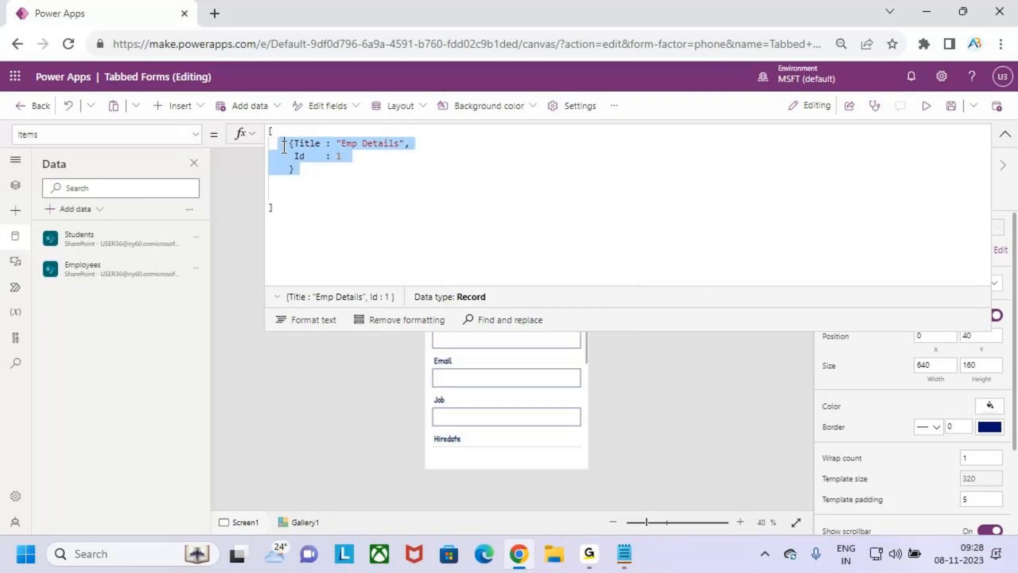
Copy the Emp Details record into a second record titled Dept Details with Id 2
key(shift+Left)
key(ctrl+c)
click(320, 174)
text(,)
key(ctrl+v)
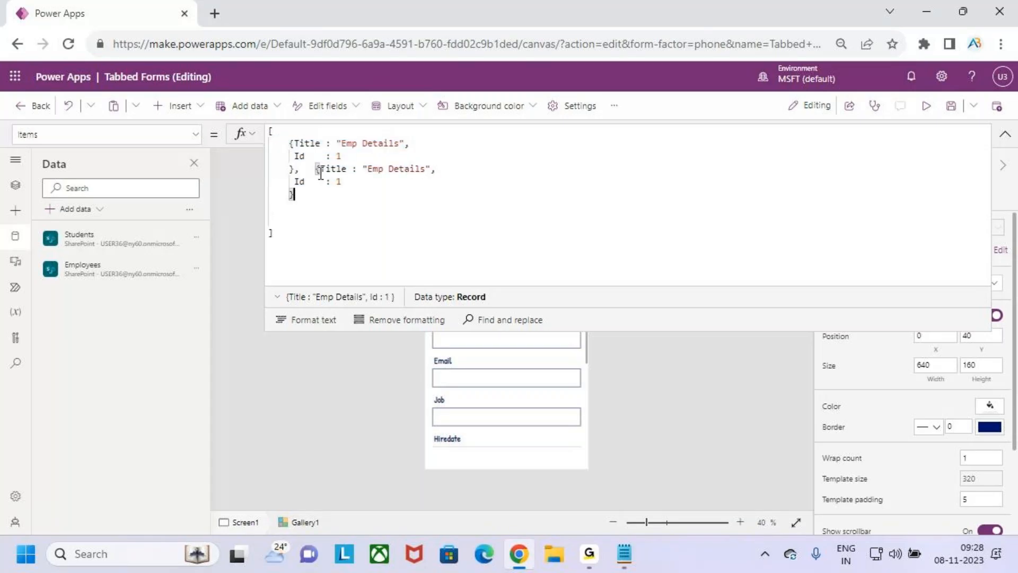
click(317, 168)
key(Return)
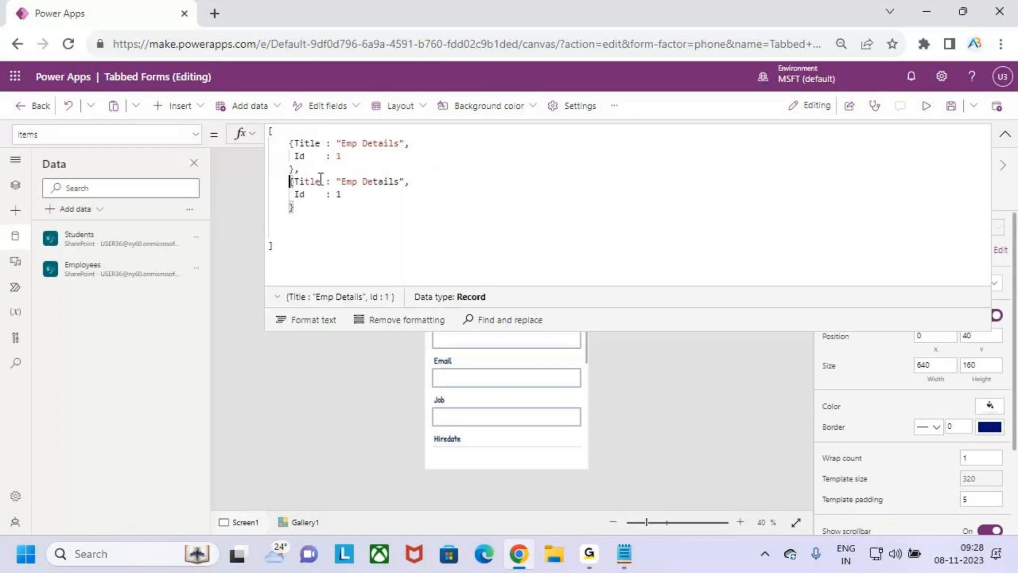
drag(338, 183, 399, 183)
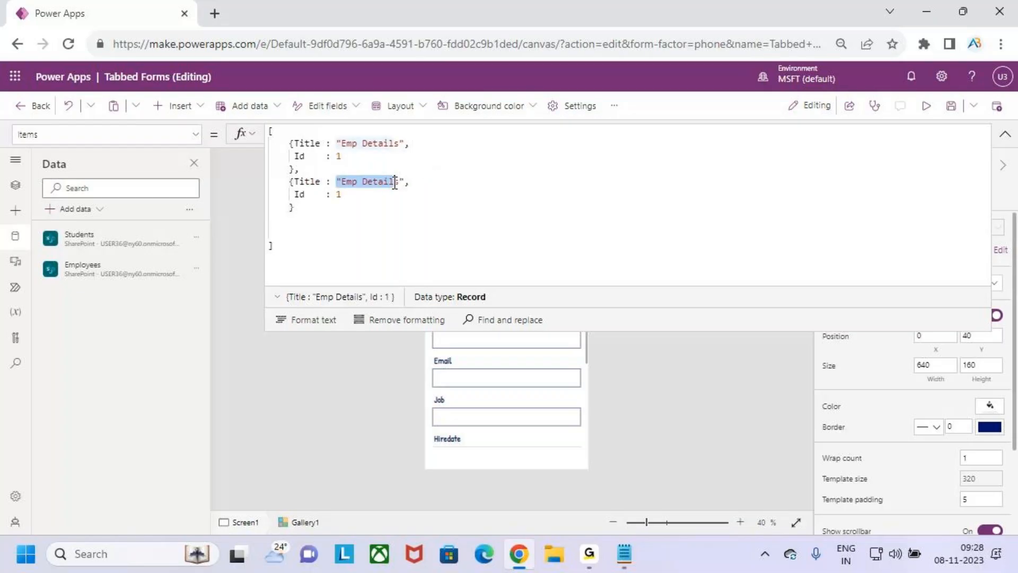
double_click(353, 182)
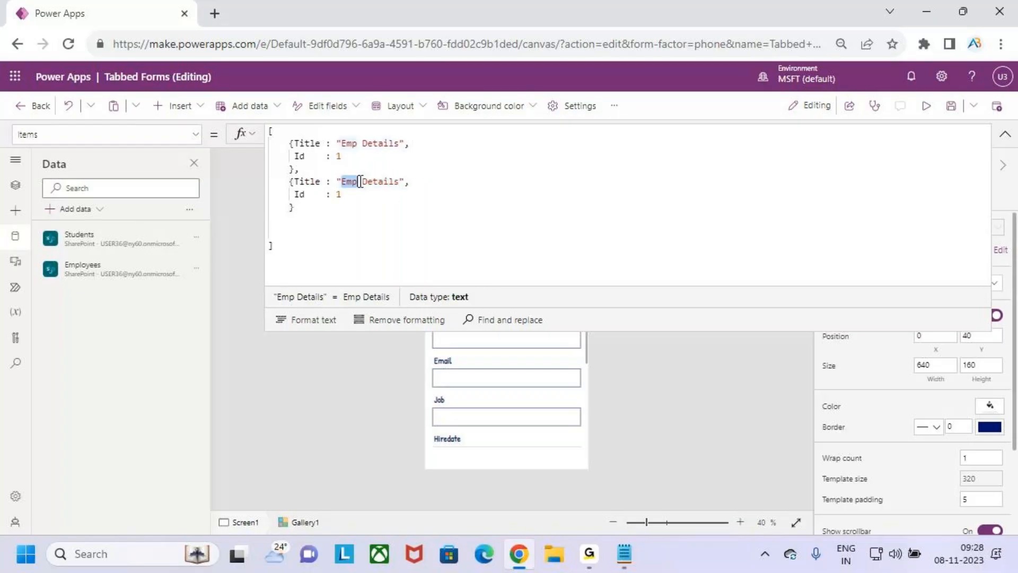
text(Dept)
click(356, 190)
key(BackSpace)
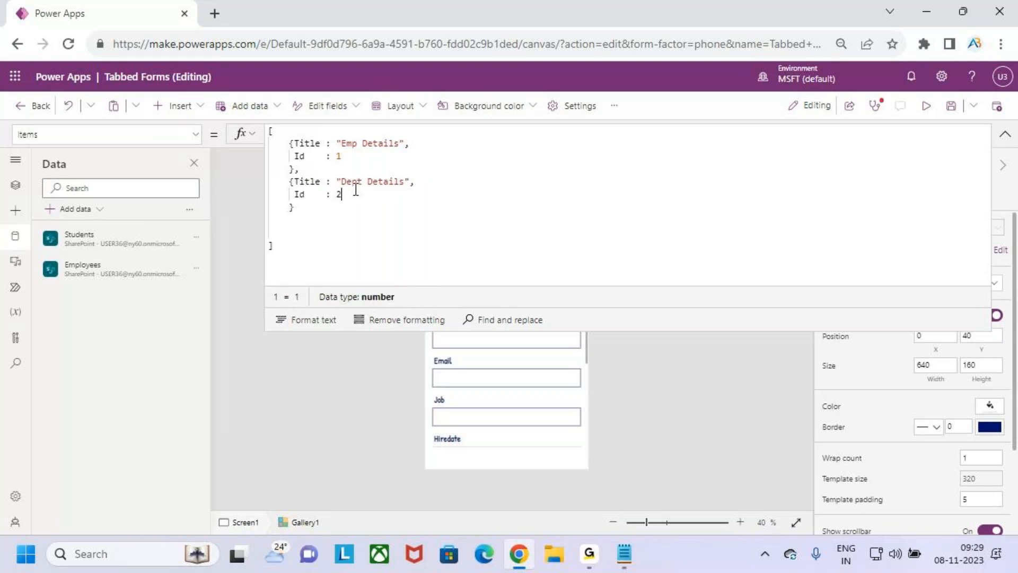
text(2)
drag(352, 182, 378, 183)
Add a third record titled Emp Info with Id 3, then format the Items formula
click(357, 194)
click(295, 208)
text(,)
key(Return)
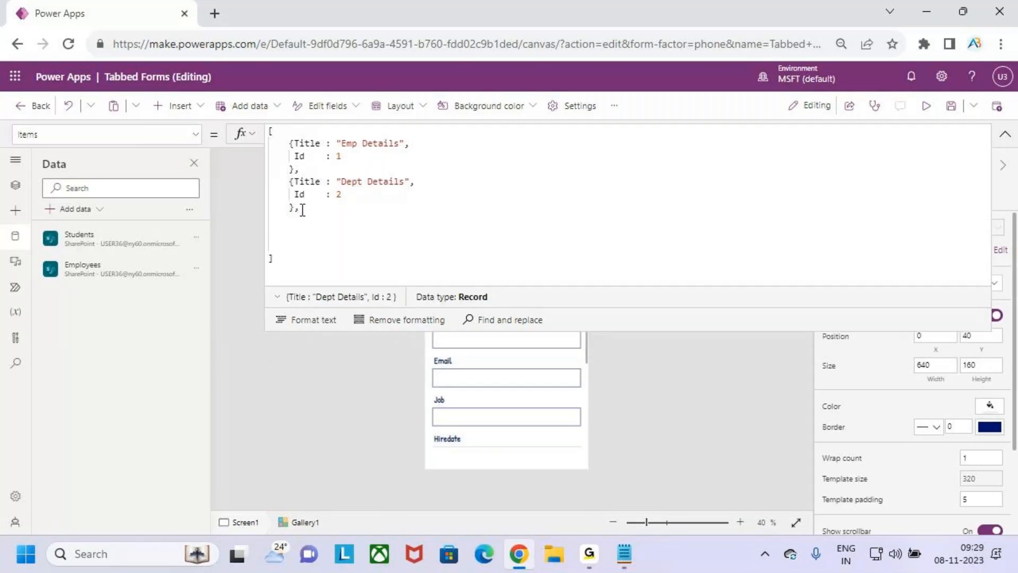
key(ctrl+v)
click(359, 221)
double_click(361, 220)
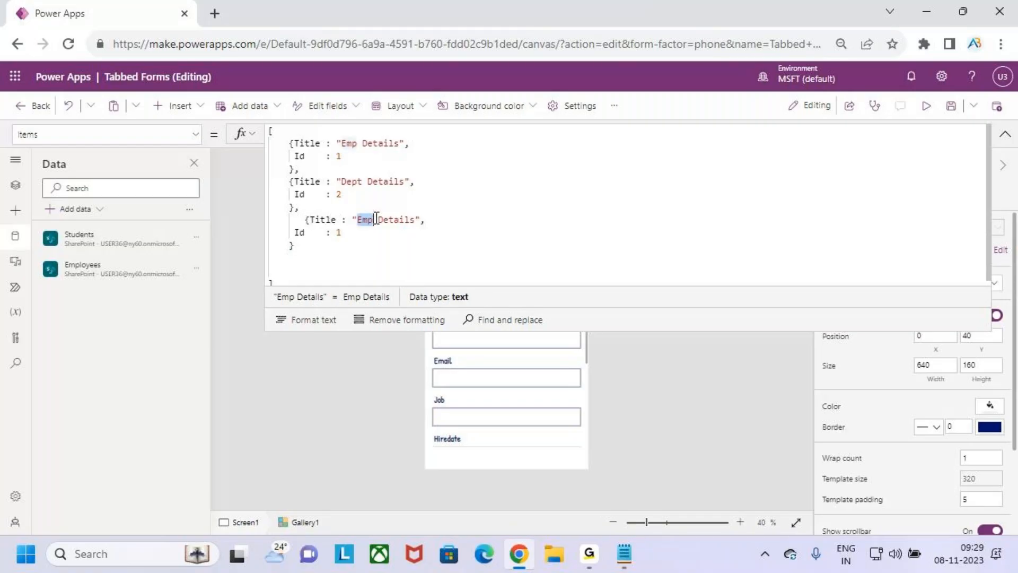
drag(414, 219, 359, 220)
text(Im)
key(BackSpace)
key(BackSpace)
text(Emp Info)
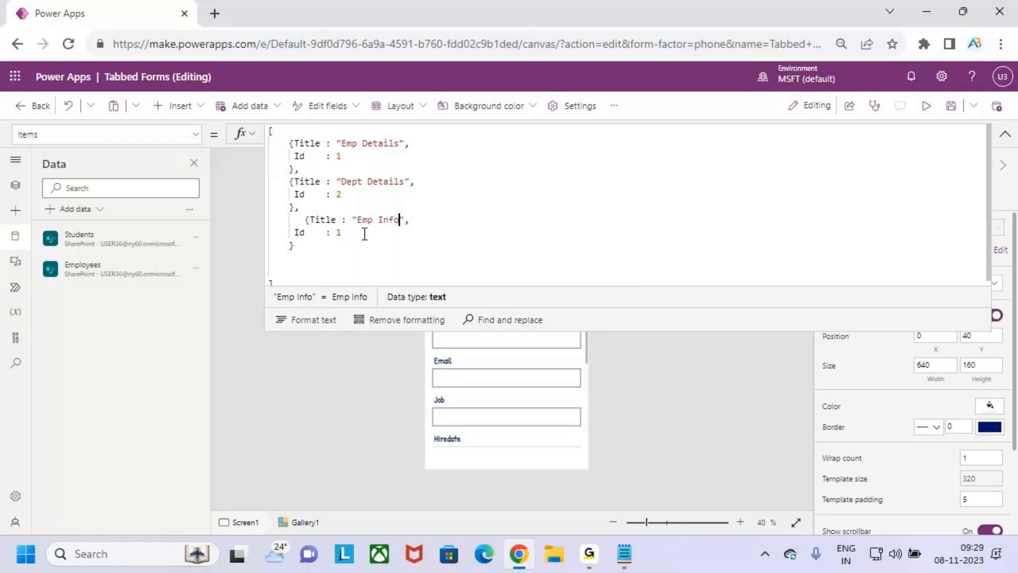
click(364, 234)
key(BackSpace)
text(3)
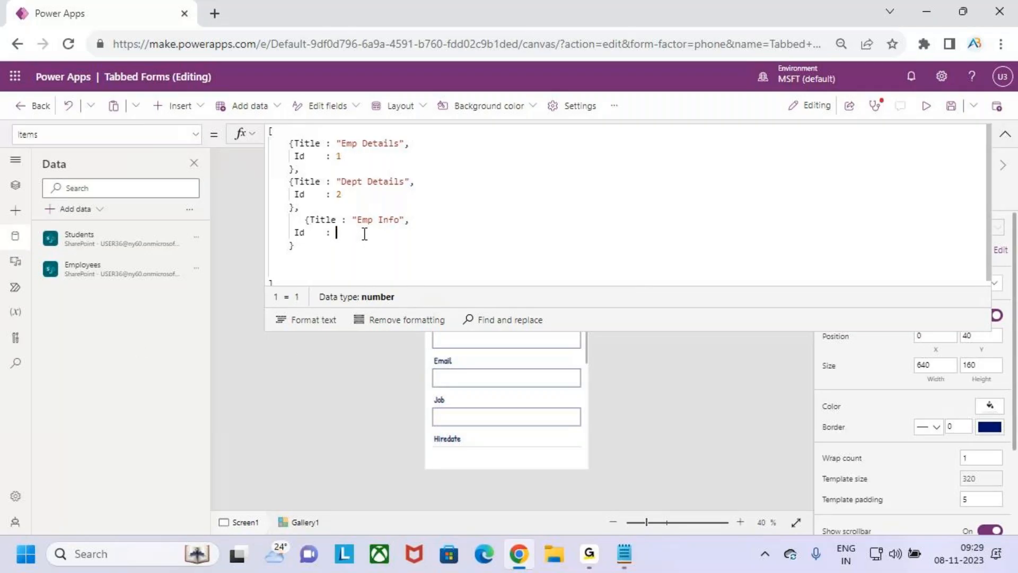
click(275, 266)
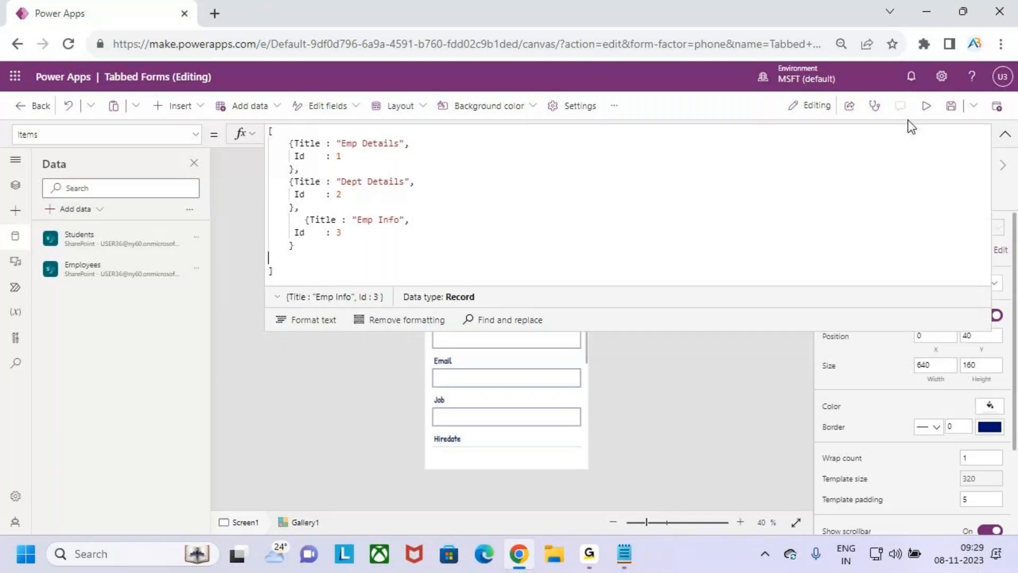
click(322, 320)
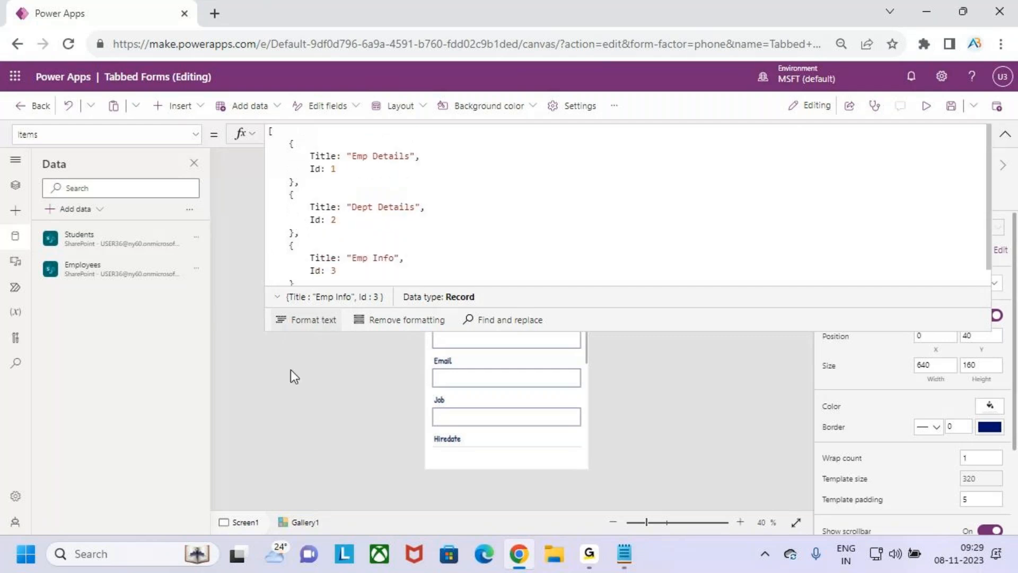
Enlarge the formula area to review the full three-record Items table
drag(651, 329, 650, 390)
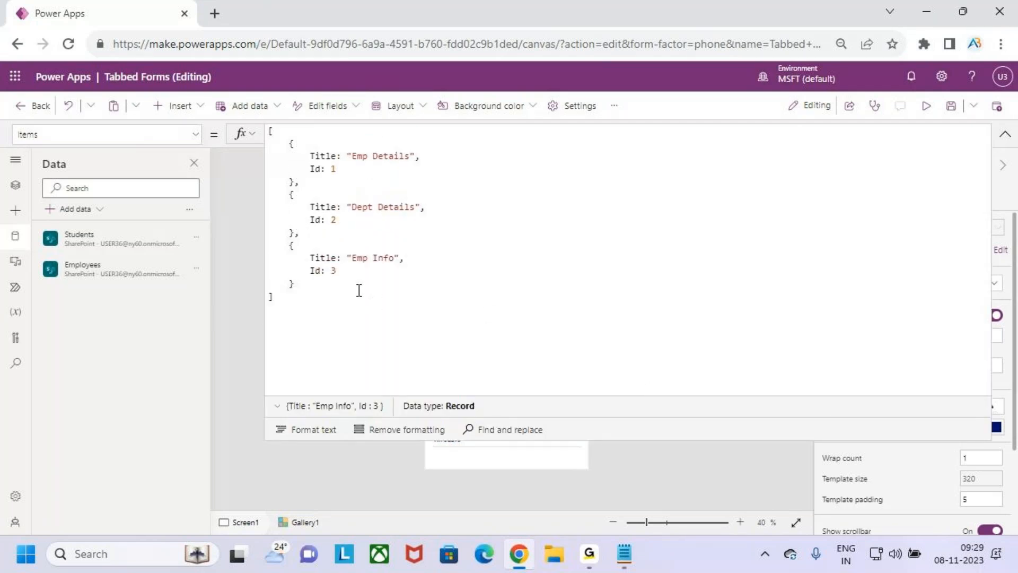
key(ctrl+2)
mouse_move(263, 123)
mouse_down()
mouse_move(313, 212)
mouse_move(482, 326)
mouse_up()
drag(460, 231, 507, 199)
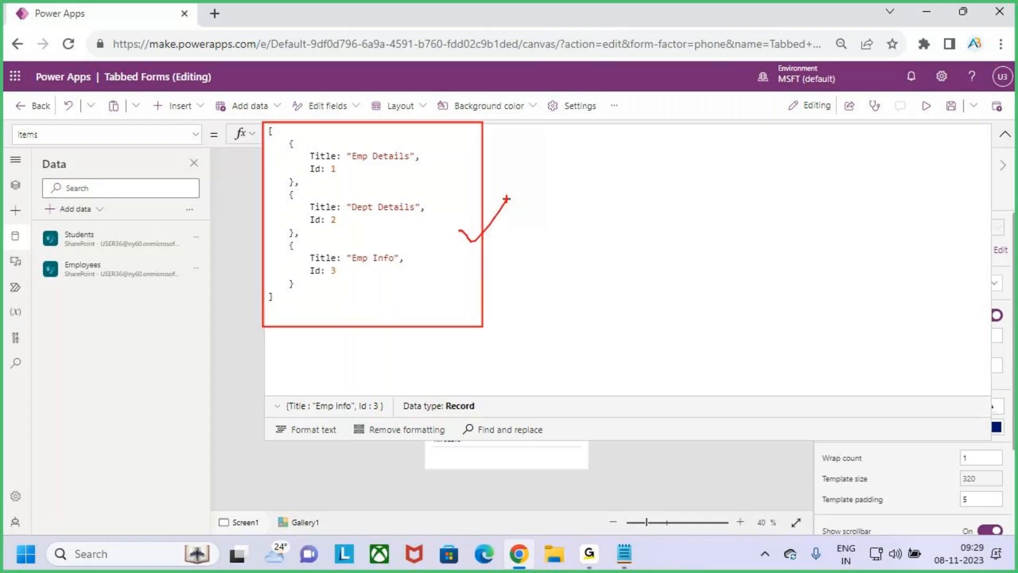
drag(294, 142, 425, 184)
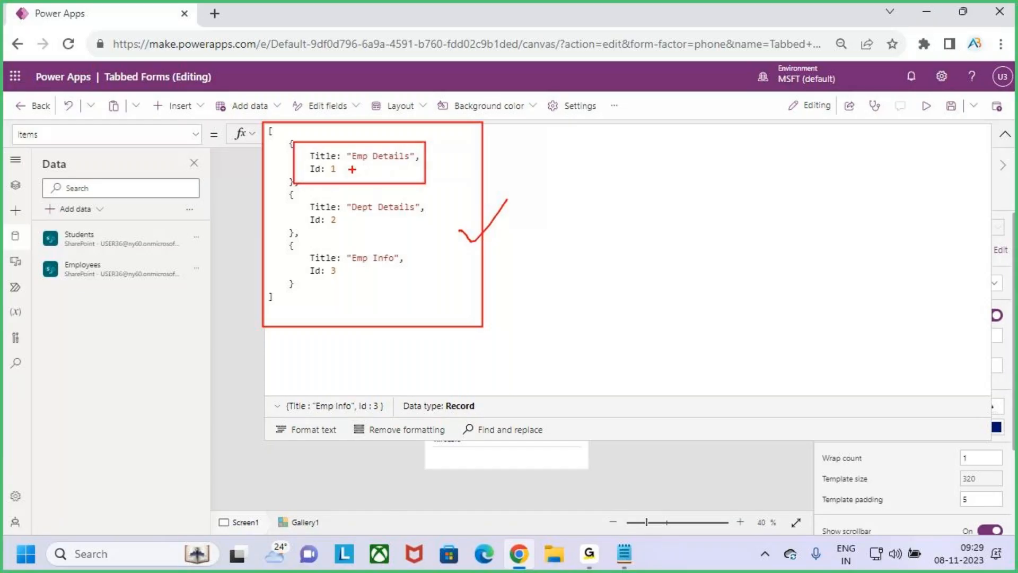
drag(359, 165, 395, 163)
drag(332, 173, 348, 175)
drag(360, 215, 393, 215)
mouse_move(328, 232)
mouse_down()
mouse_move(345, 230)
mouse_move(367, 262)
mouse_move(382, 261)
mouse_up()
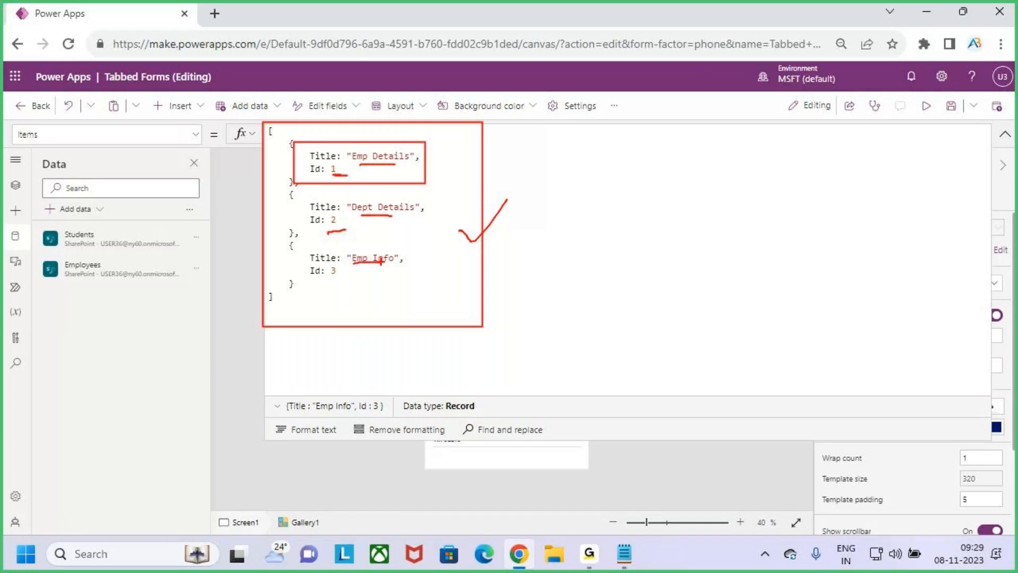
drag(325, 281, 348, 272)
key(Escape)
Collapse the formula bar to one line and select the first tab button in the gallery
click(356, 303)
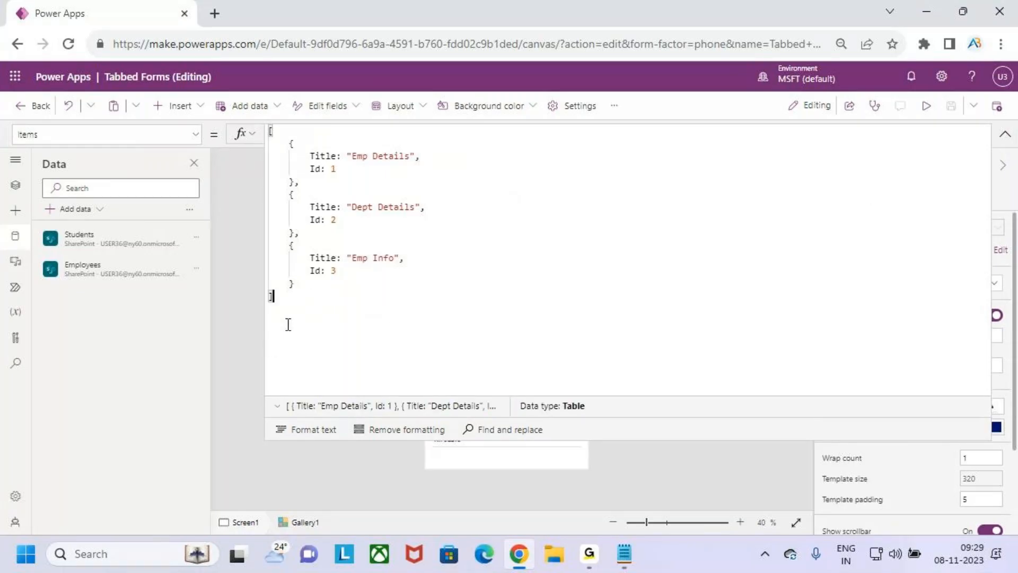
key(ctrl+a)
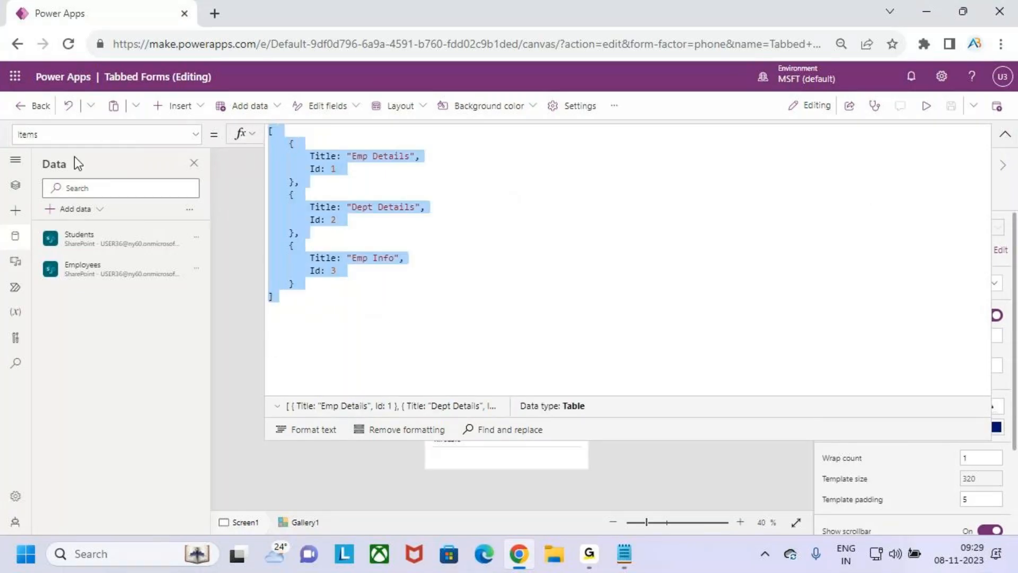
click(1005, 135)
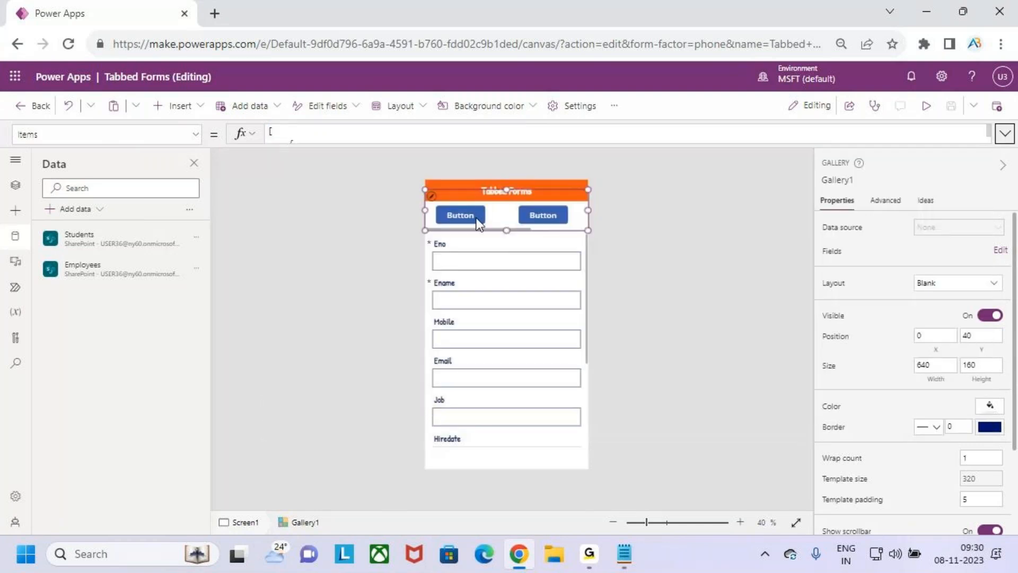
click(460, 212)
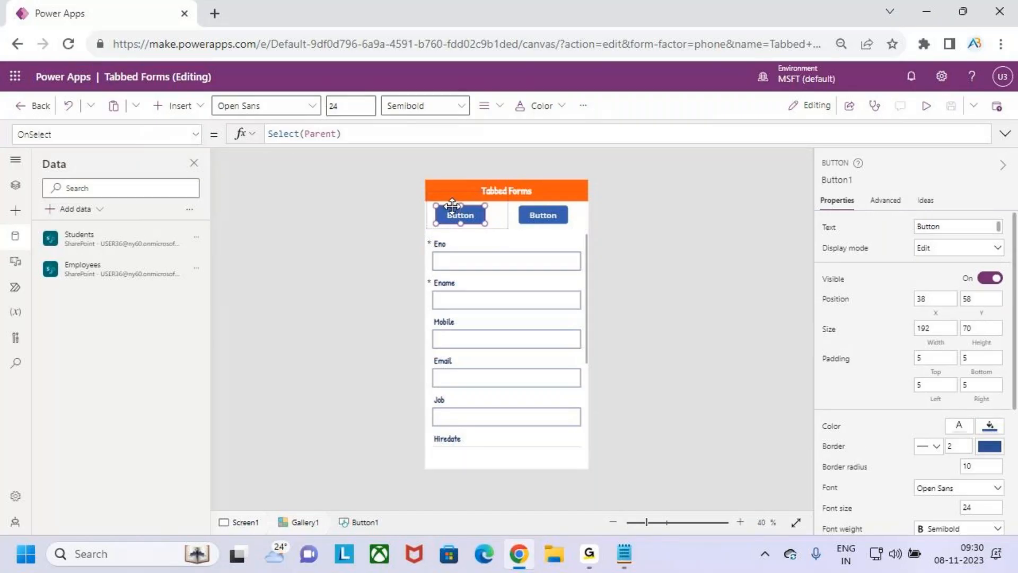
click(196, 135)
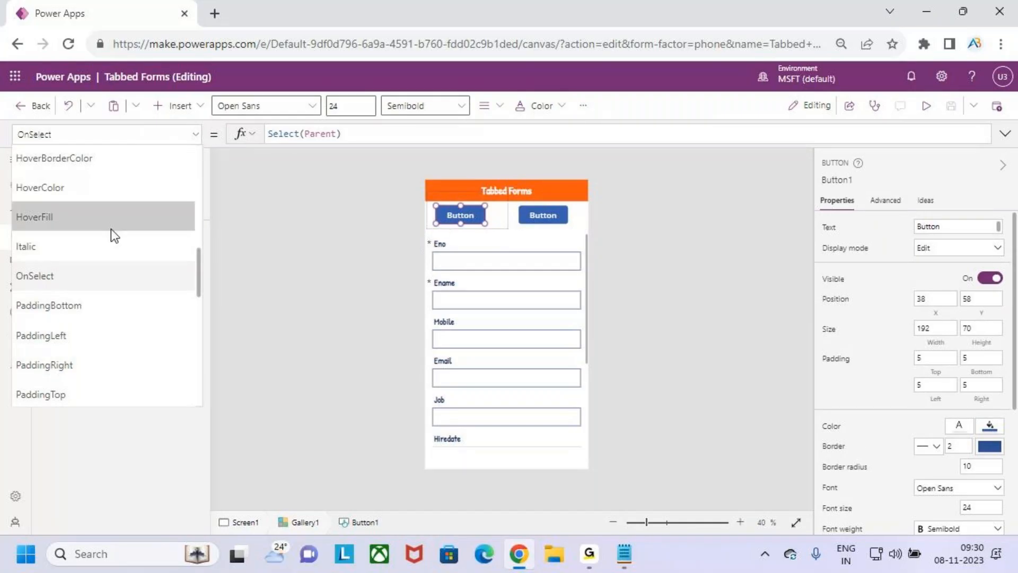
Change the tab button's Text from "Button" to ThisItem.Title
scroll(65, 287, down, 10)
scroll(63, 287, down, 3)
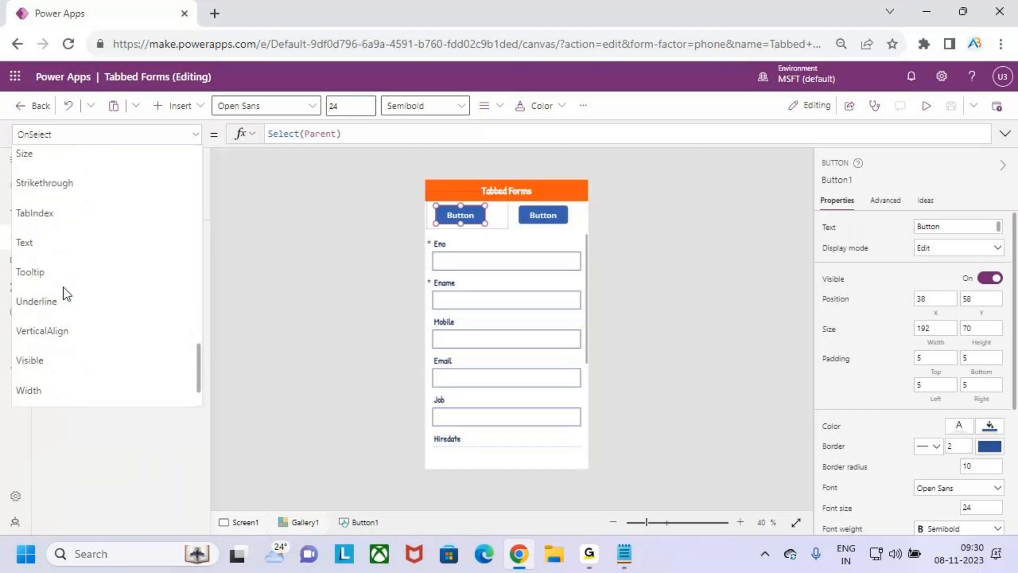
click(61, 242)
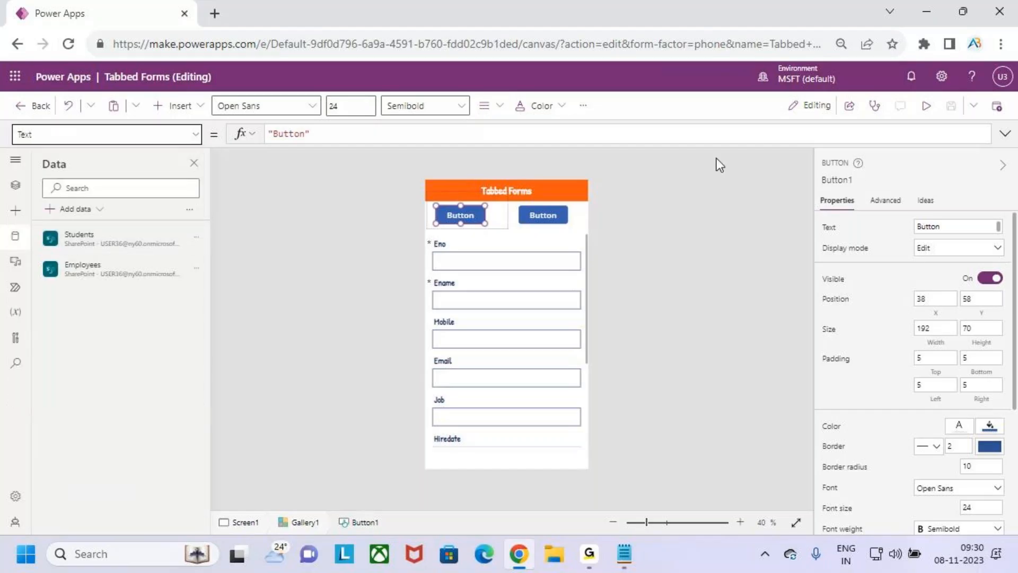
click(325, 136)
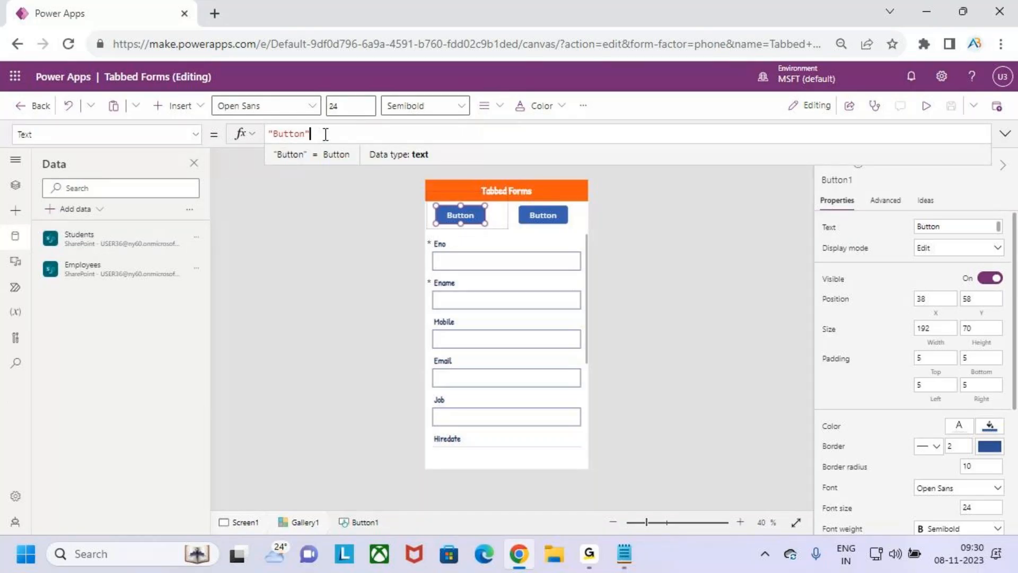
key(BackSpace)
key(BackSpace)
key(BackSpace)
key(BackSpace)
key(BackSpace)
key(BackSpace)
key(BackSpace)
key(BackSpace)
text(this)
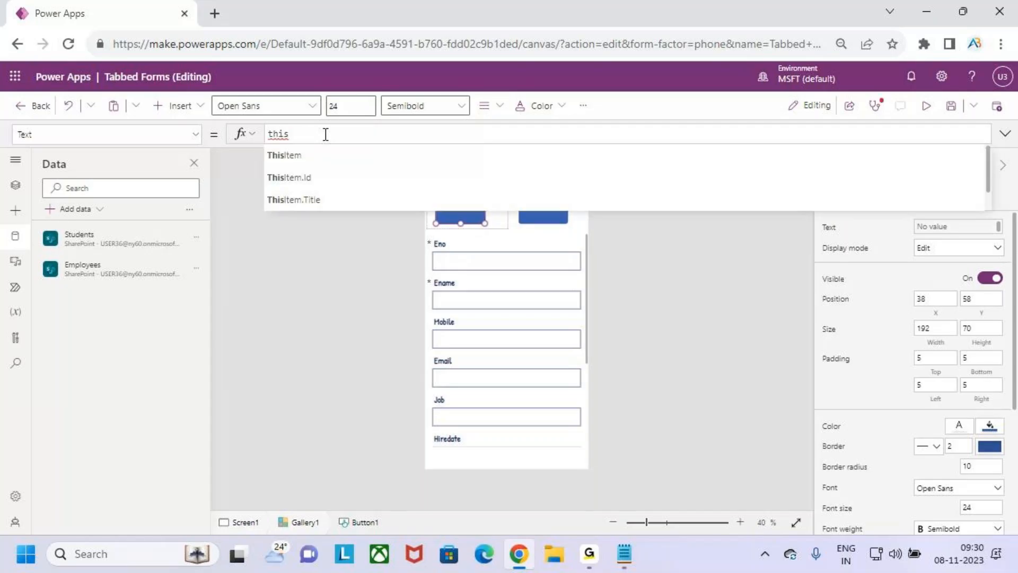
key(Down)
key(Up)
key(Tab)
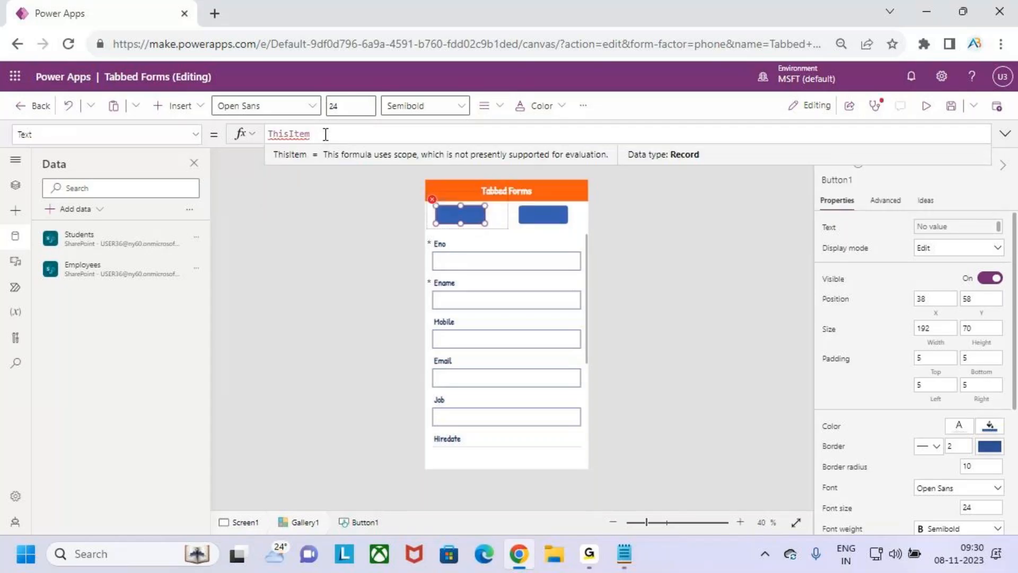
text(.)
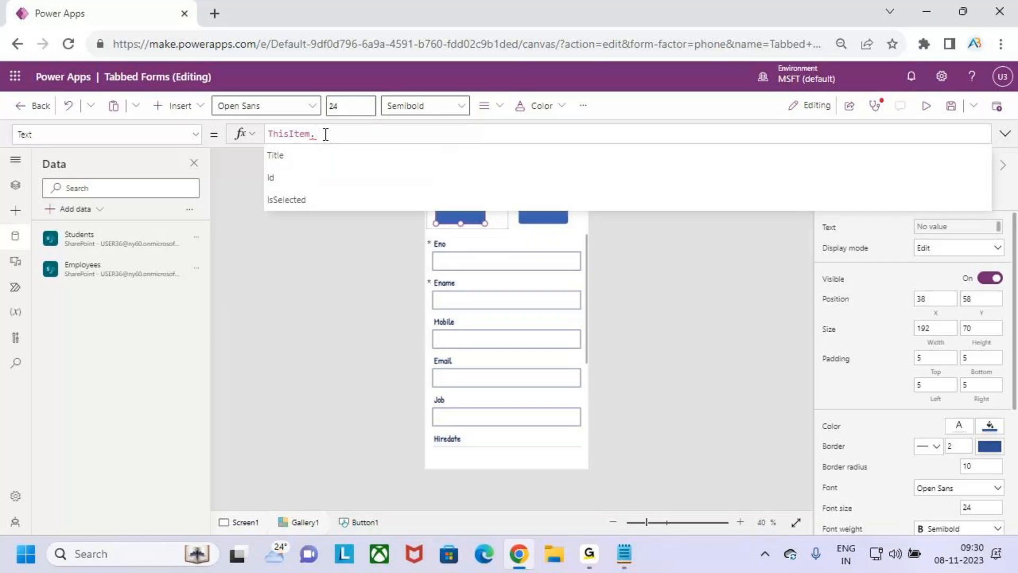
key(Down)
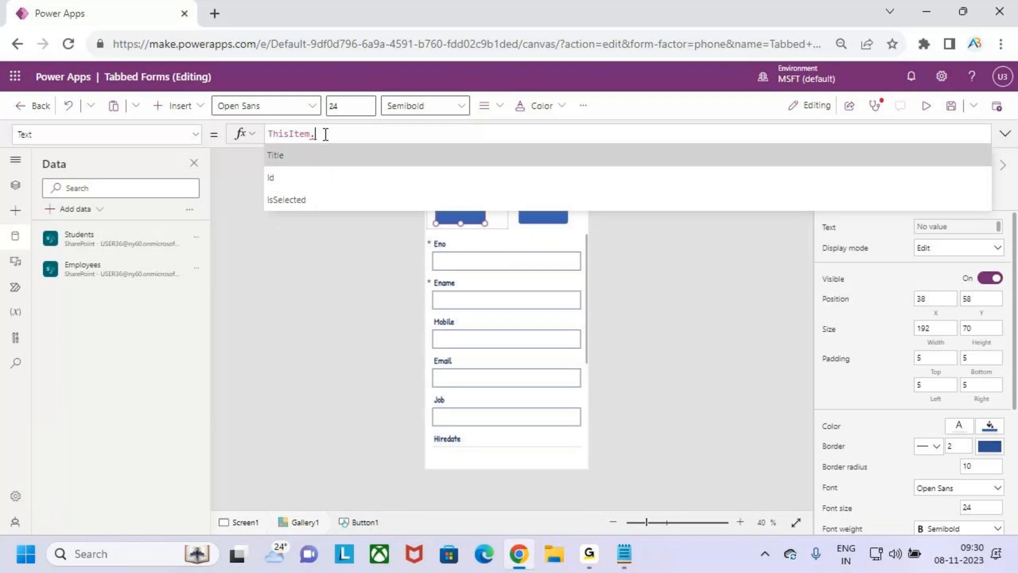
key(Return)
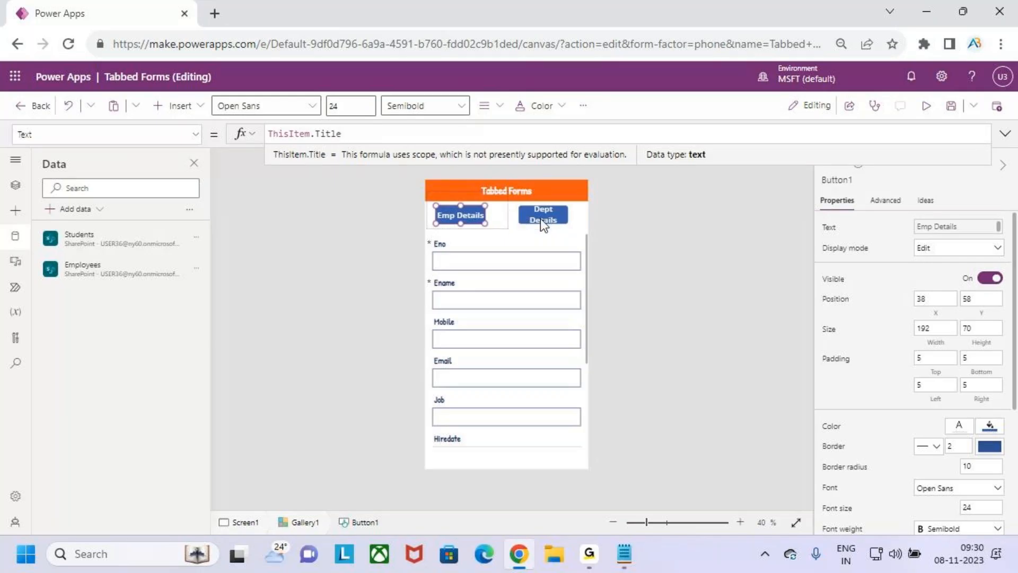
Narrow the gallery template, reposition the Emp Details button, then widen the template slightly
click(500, 219)
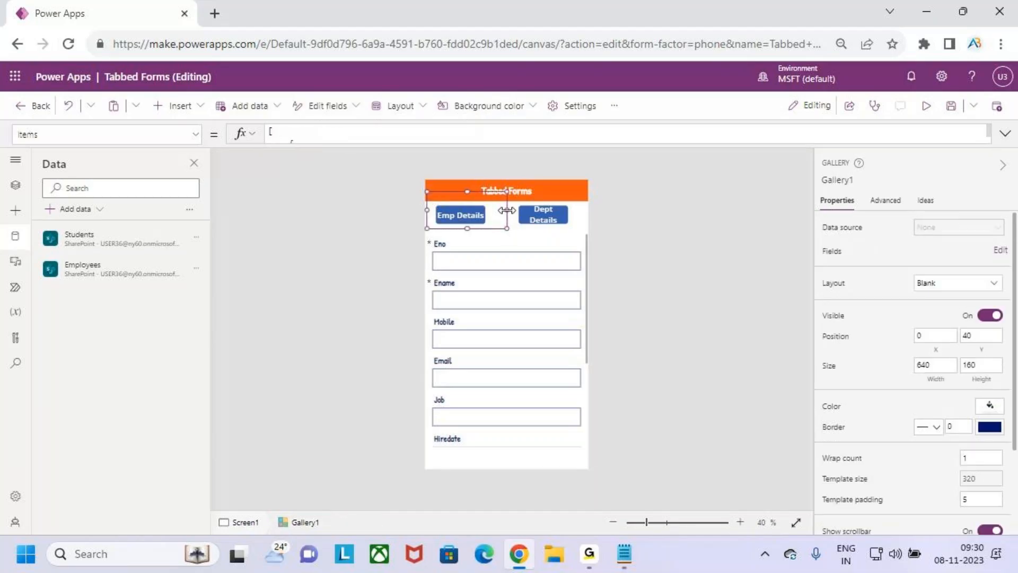
drag(507, 210, 476, 215)
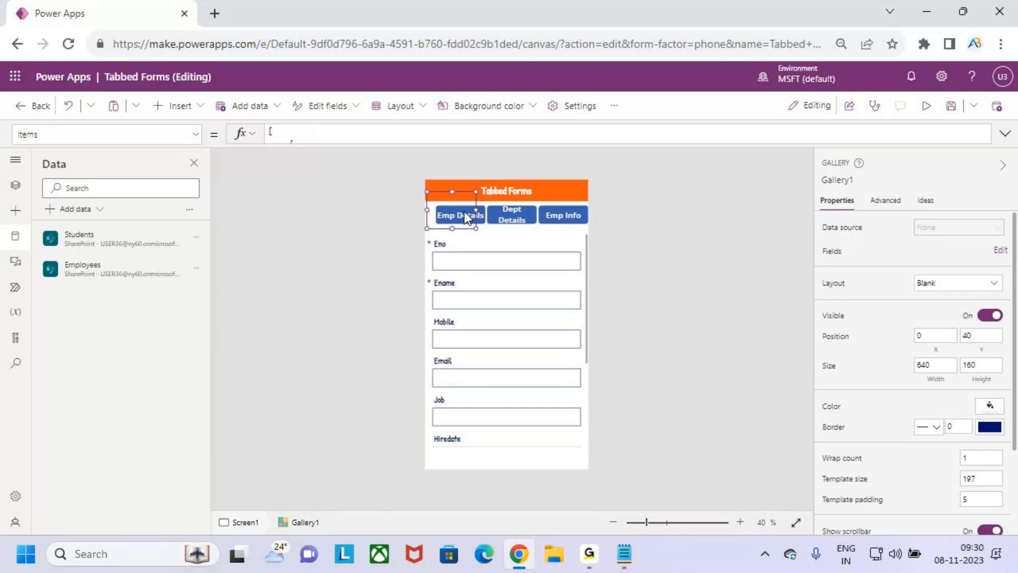
click(465, 212)
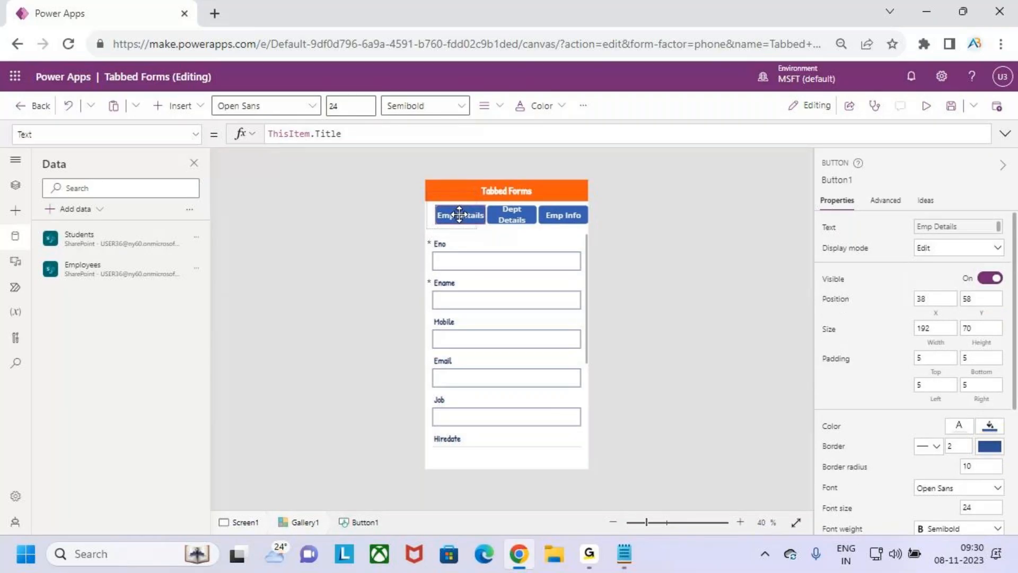
drag(459, 214, 456, 214)
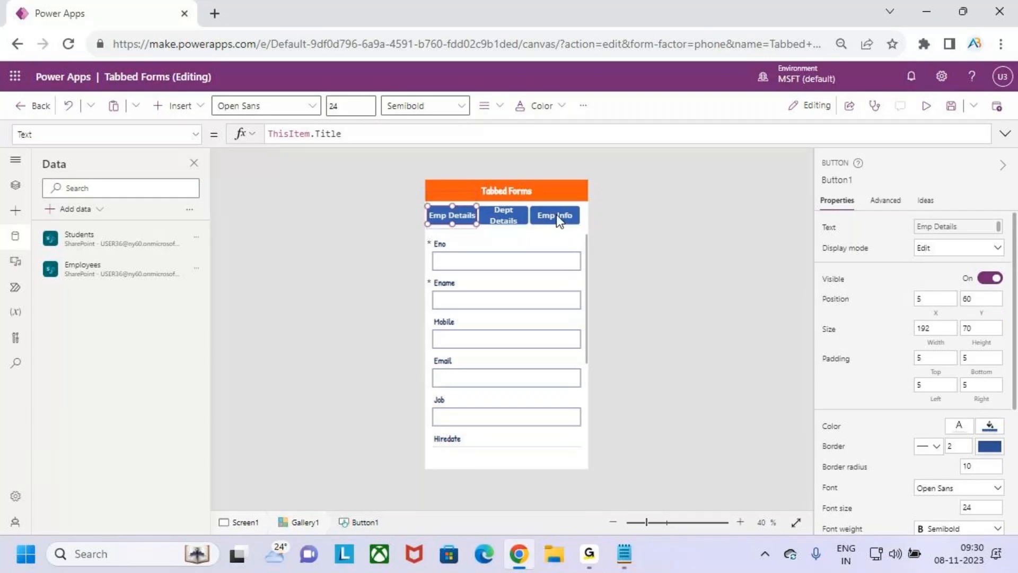
drag(462, 214, 471, 215)
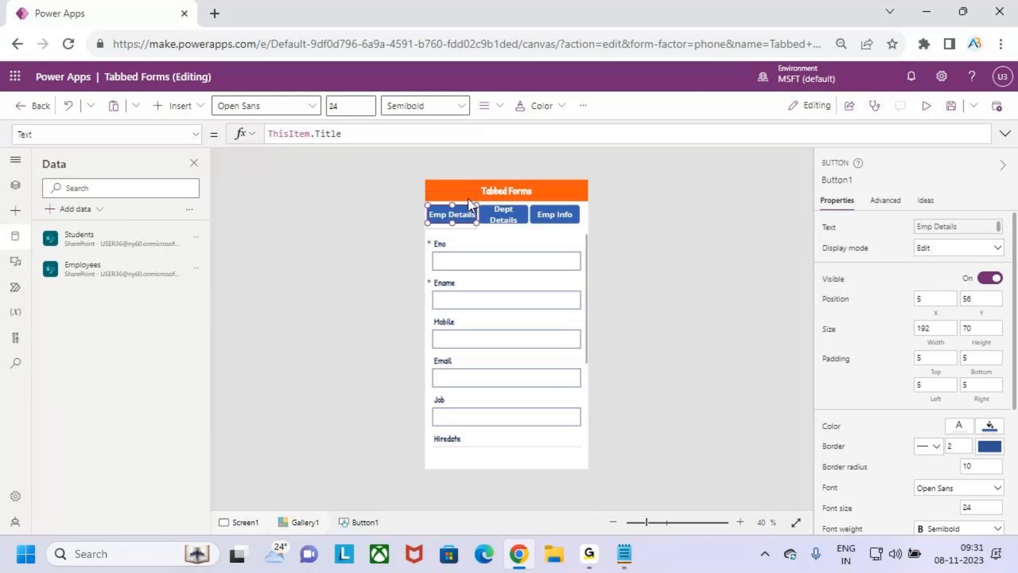
click(469, 199)
drag(479, 210, 482, 210)
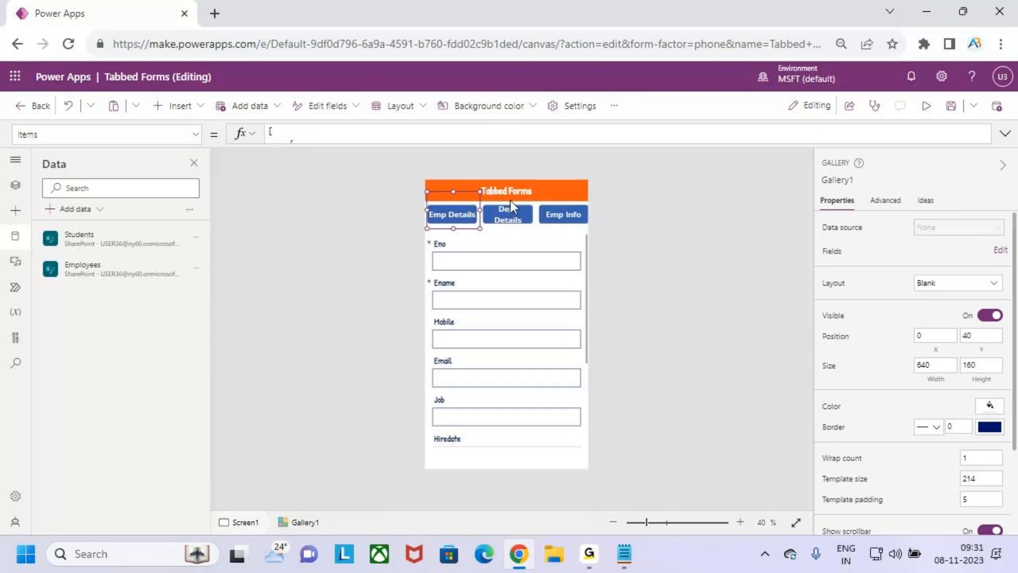
Set the tab button's font size to 20 and shrink it to 177 by 60
click(458, 219)
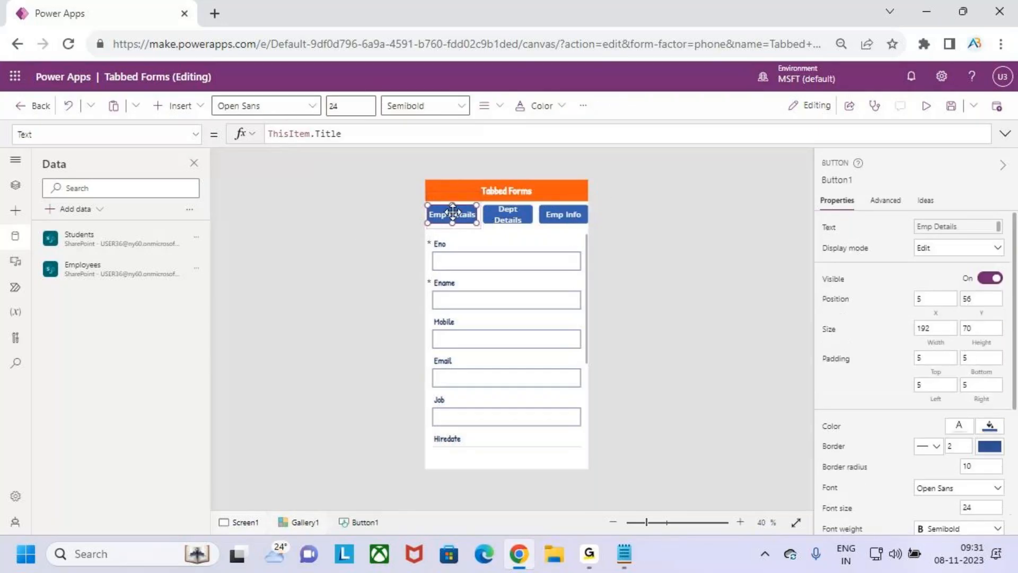
click(350, 107)
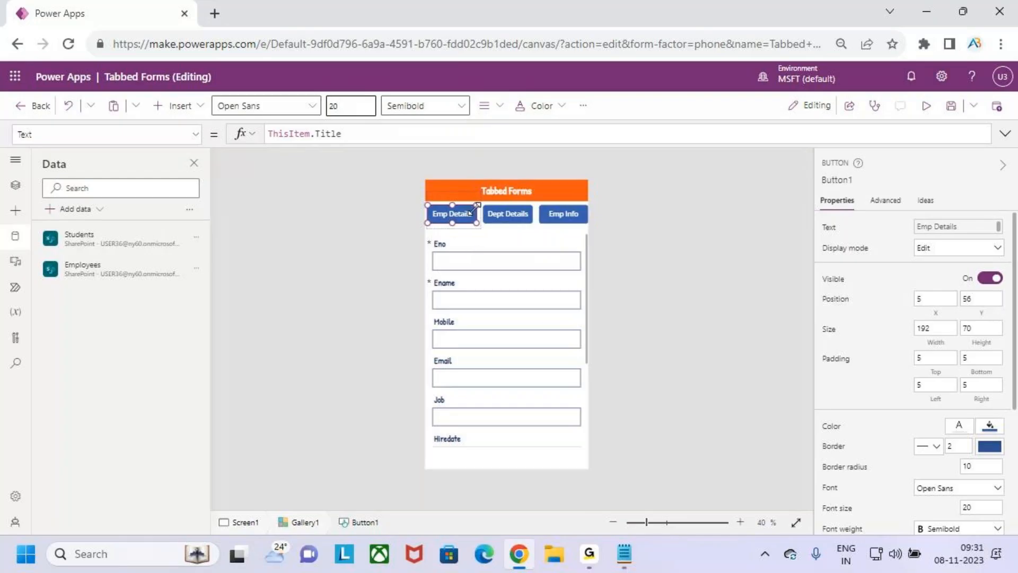
drag(472, 219, 469, 218)
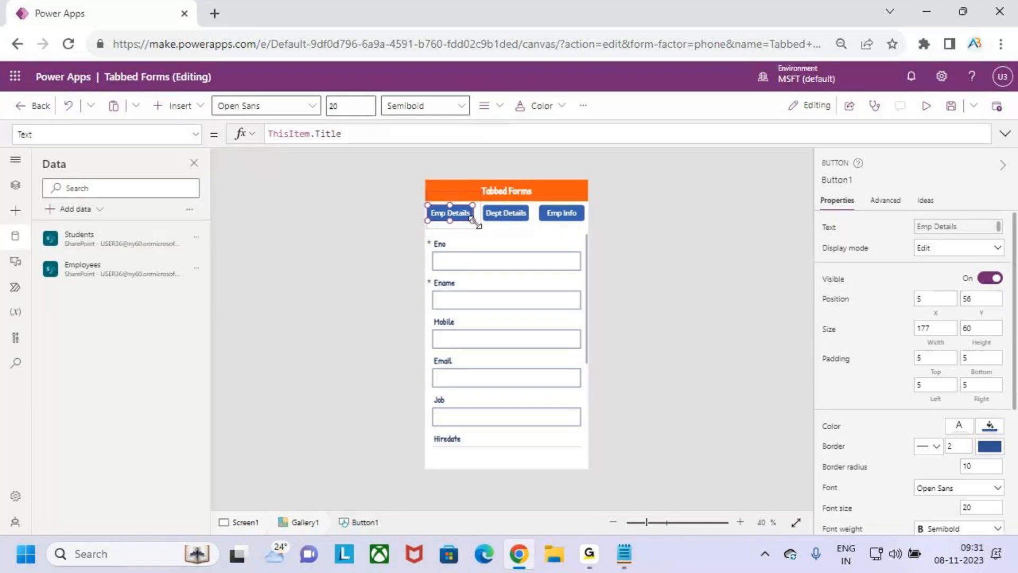
ctrl+scroll(473, 222, up, 5)
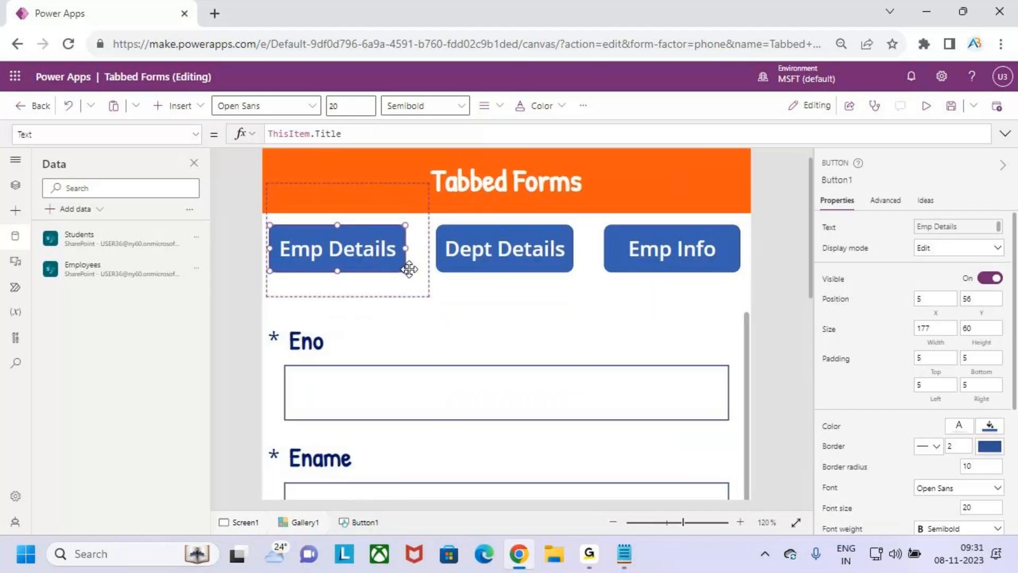
Resize the tab buttons to 184 by 62 at X 18, adjusting the gallery width
drag(405, 271, 410, 274)
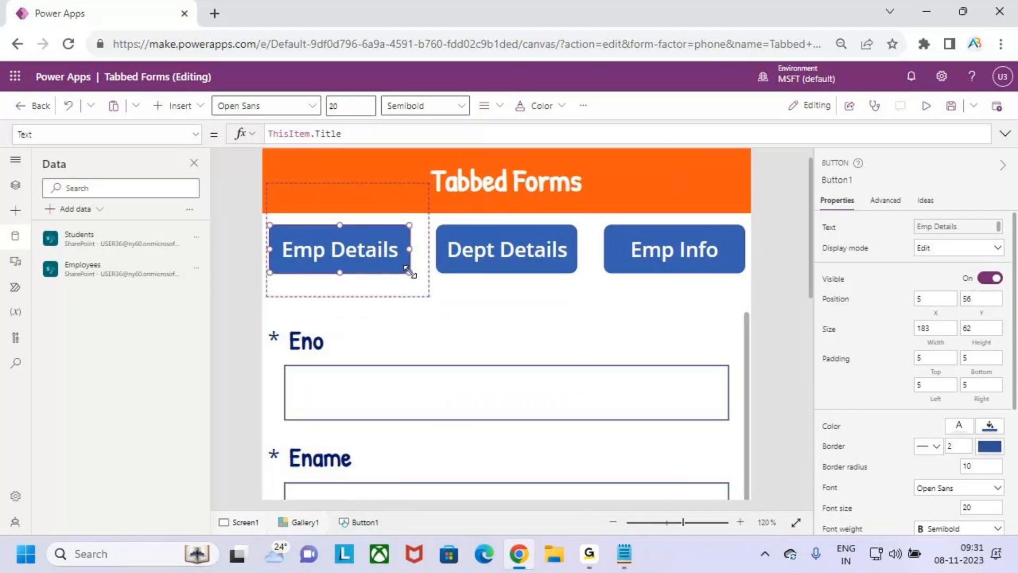
click(418, 255)
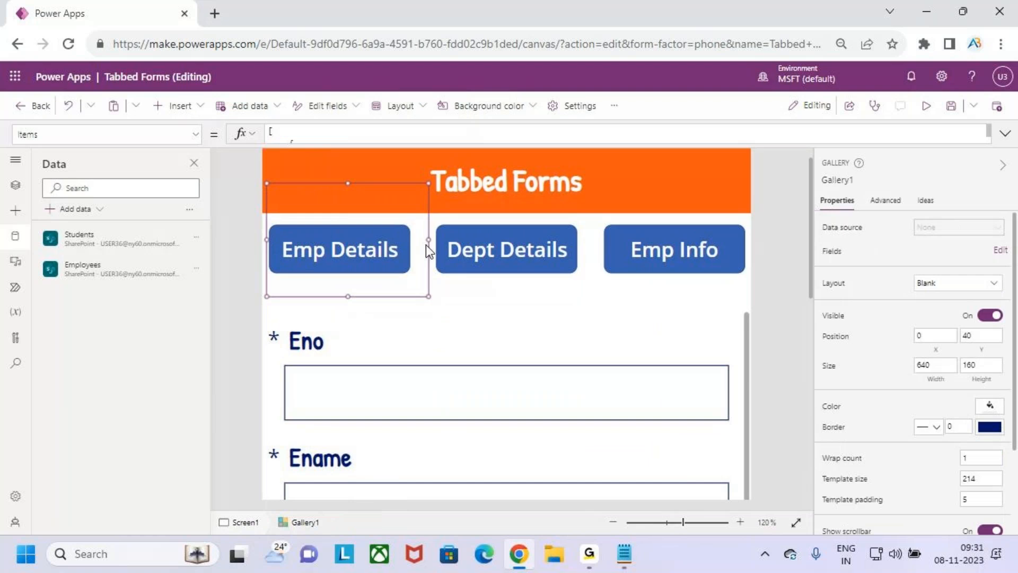
drag(427, 240, 415, 239)
click(334, 240)
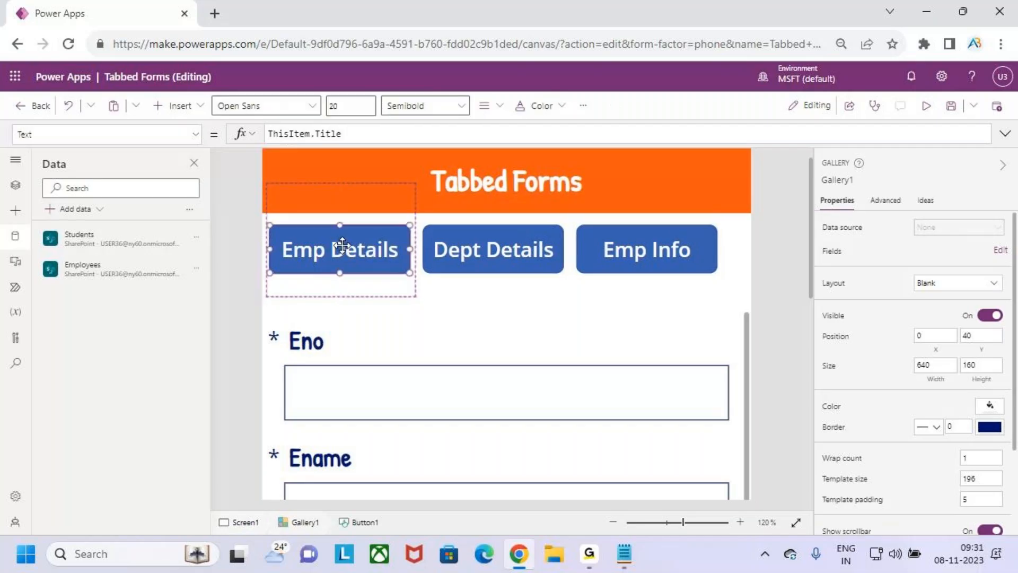
drag(316, 244, 321, 244)
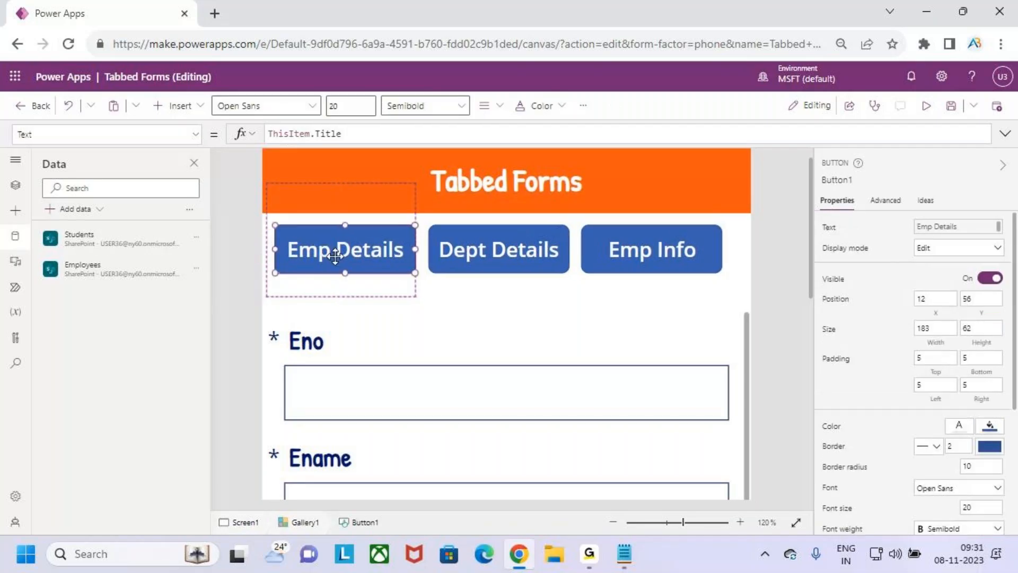
drag(416, 246, 417, 247)
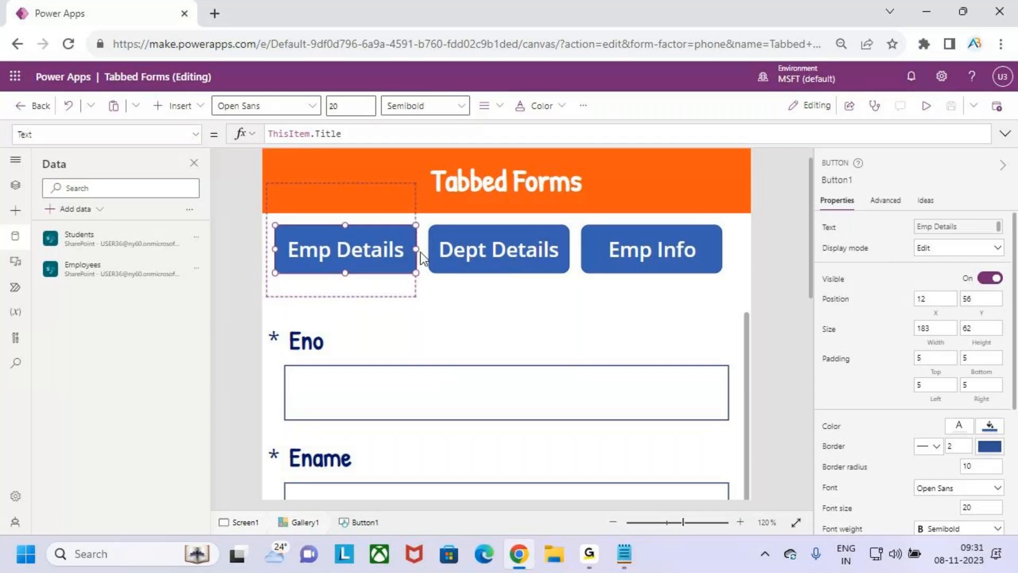
click(403, 214)
drag(416, 239, 380, 239)
click(389, 244)
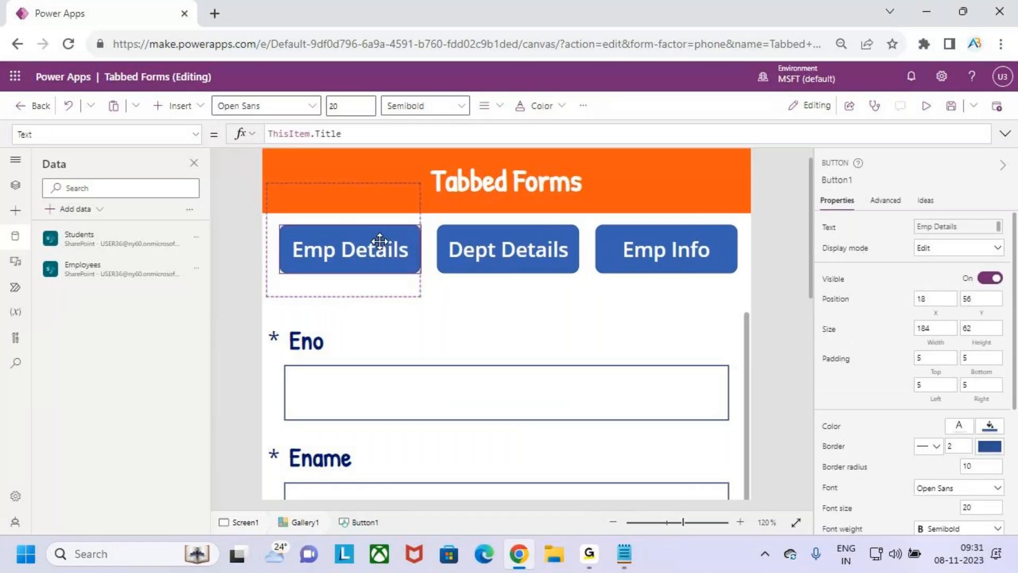
Trim Gallery1 to 640 wide and 134 high at Y 44
click(456, 288)
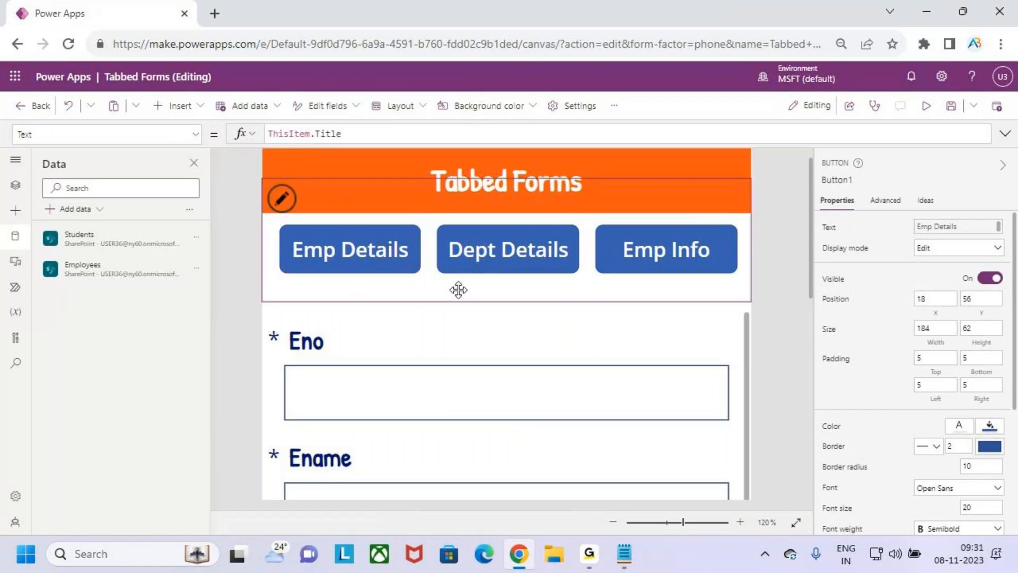
drag(509, 302, 509, 287)
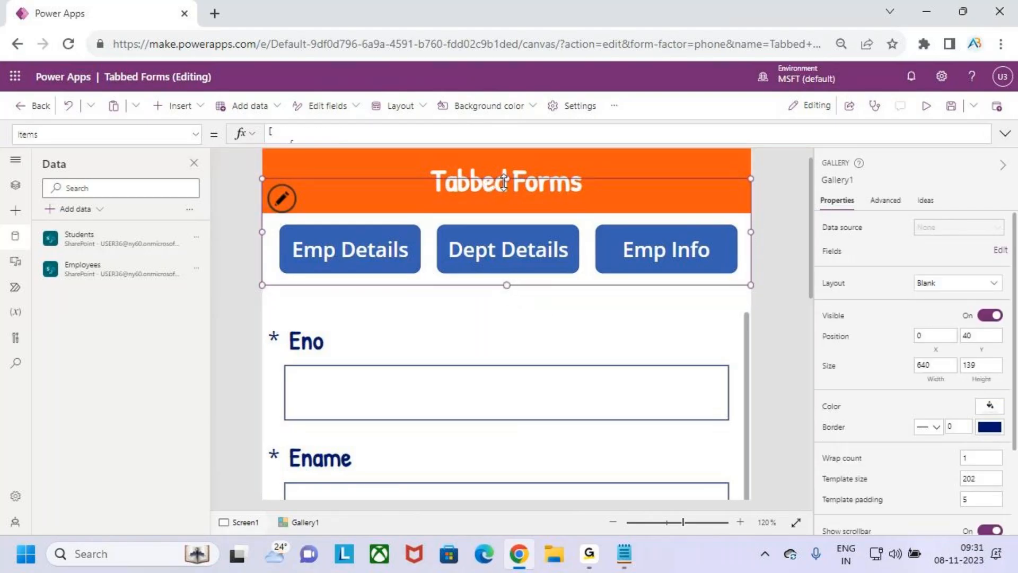
mouse_move(506, 180)
mouse_down()
mouse_move(505, 194)
mouse_move(502, 184)
mouse_up()
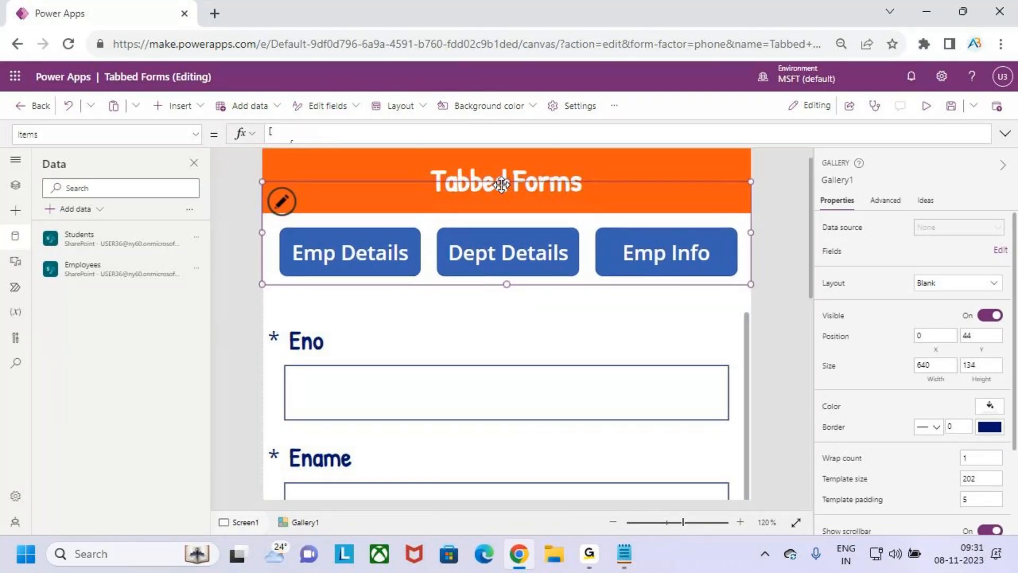
click(654, 320)
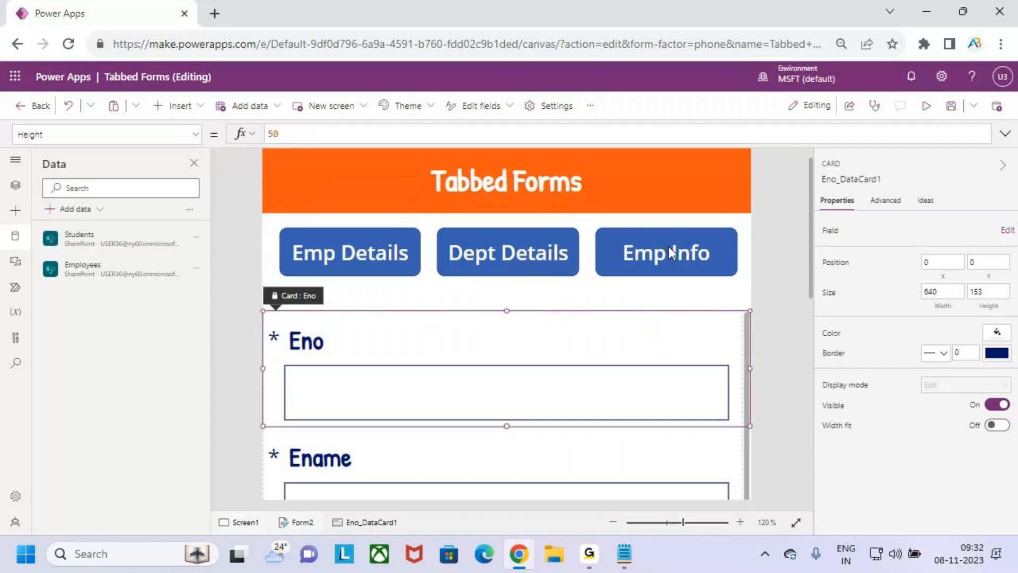
click(335, 248)
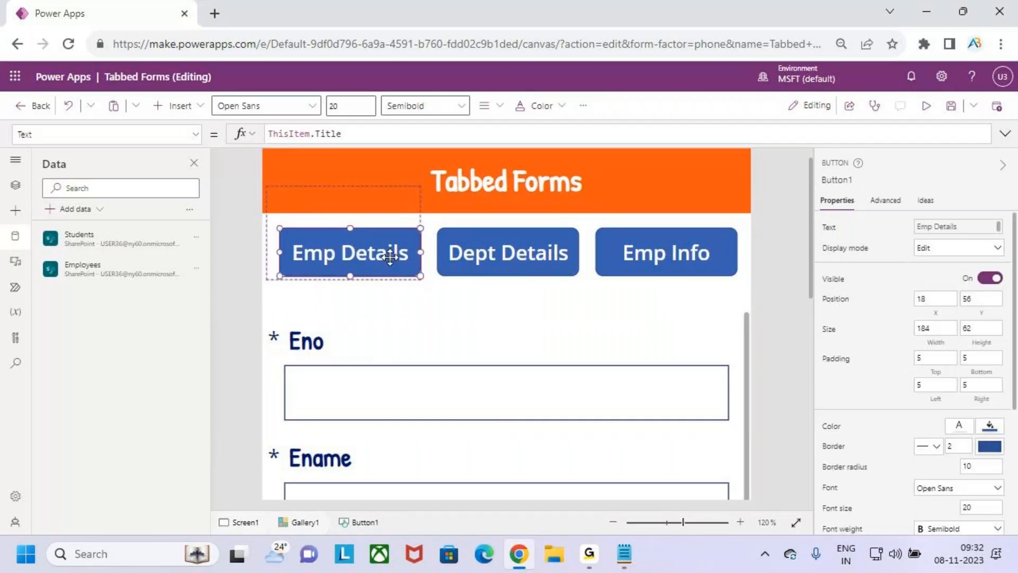
click(510, 250)
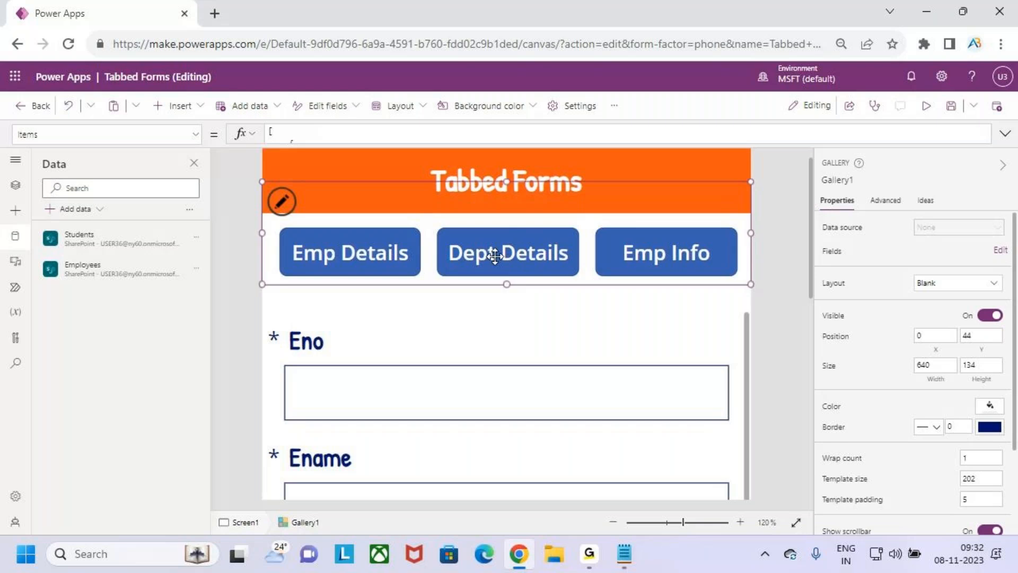
drag(644, 269, 693, 256)
key(Escape)
key(ctrl+2)
drag(369, 263, 398, 276)
key(Escape)
key(alt+Tab)
mouse_move(50, 188)
mouse_down()
mouse_move(49, 223)
mouse_move(441, 227)
mouse_up()
click(446, 229)
click(34, 228)
drag(35, 228, 441, 233)
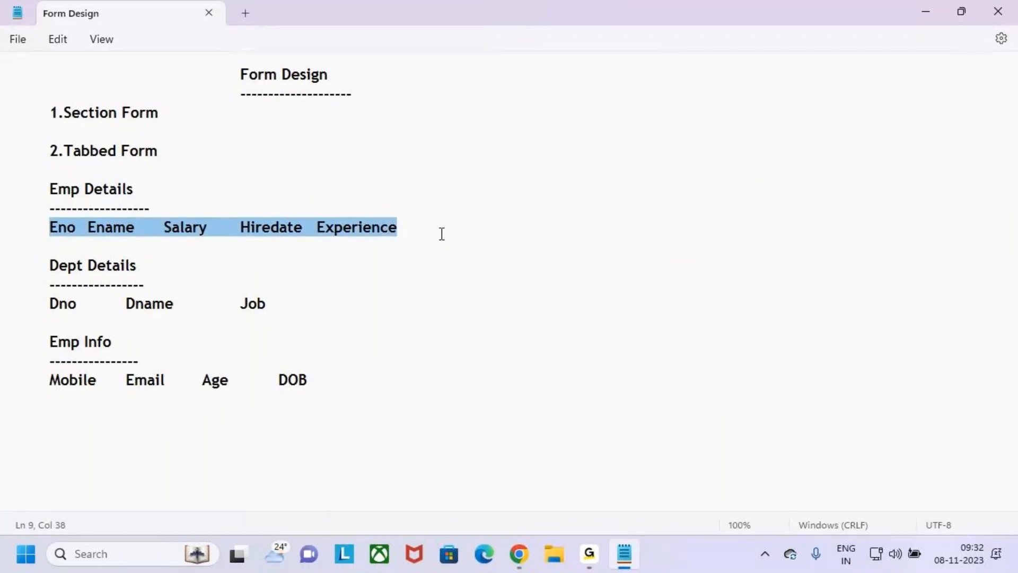
click(441, 233)
key(alt+Tab)
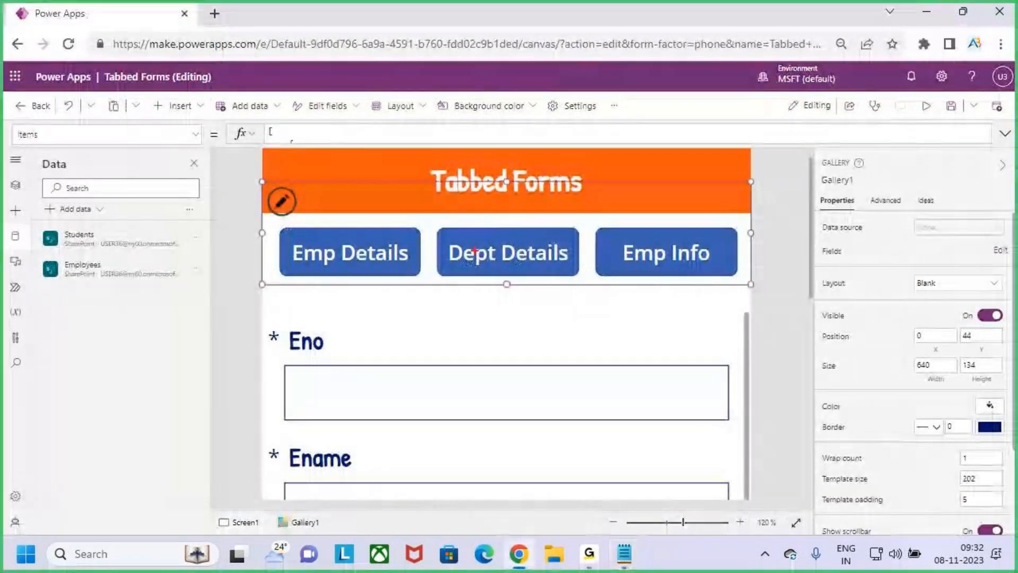
key(alt+Tab)
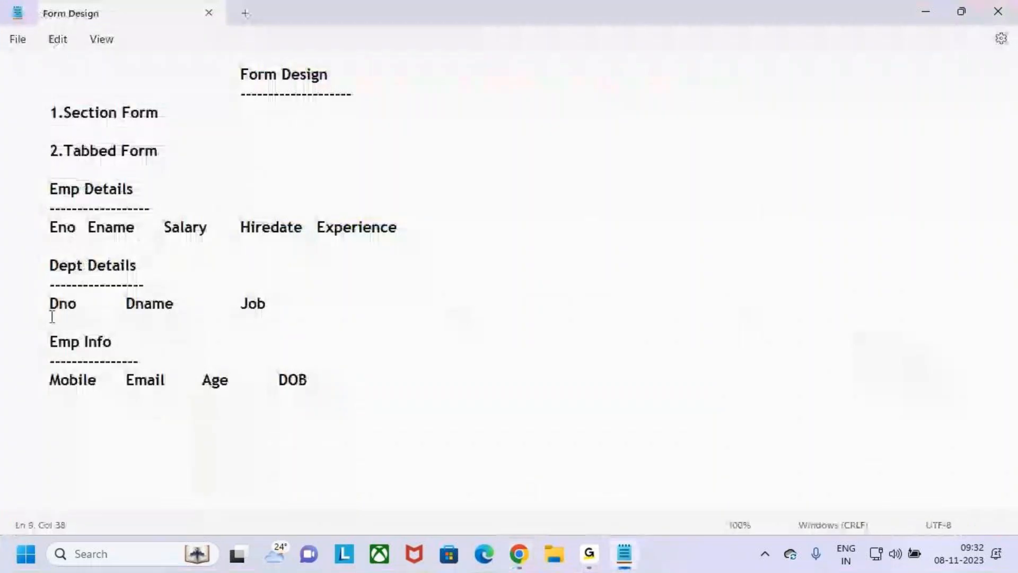
drag(49, 303, 284, 304)
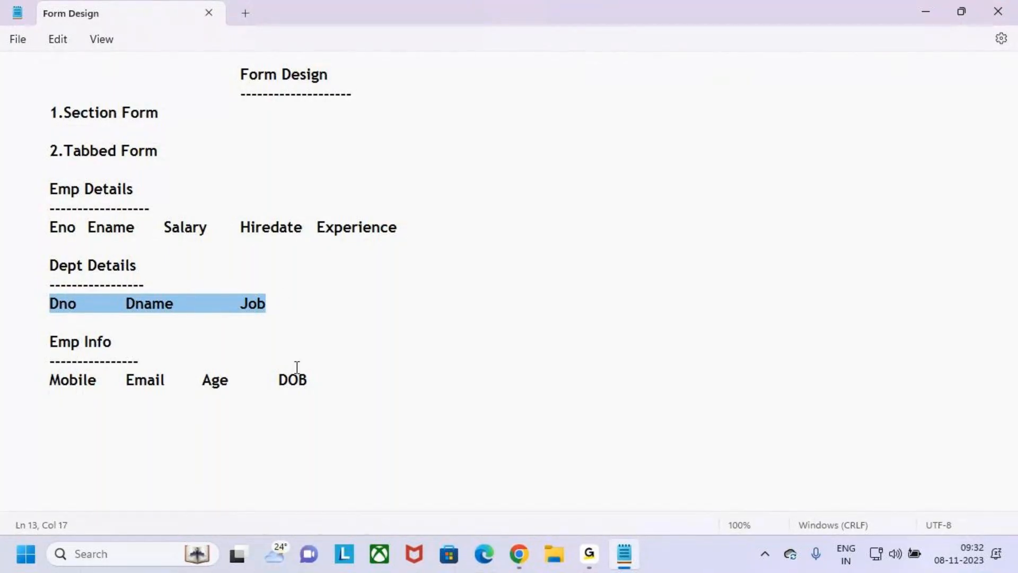
key(alt+Tab)
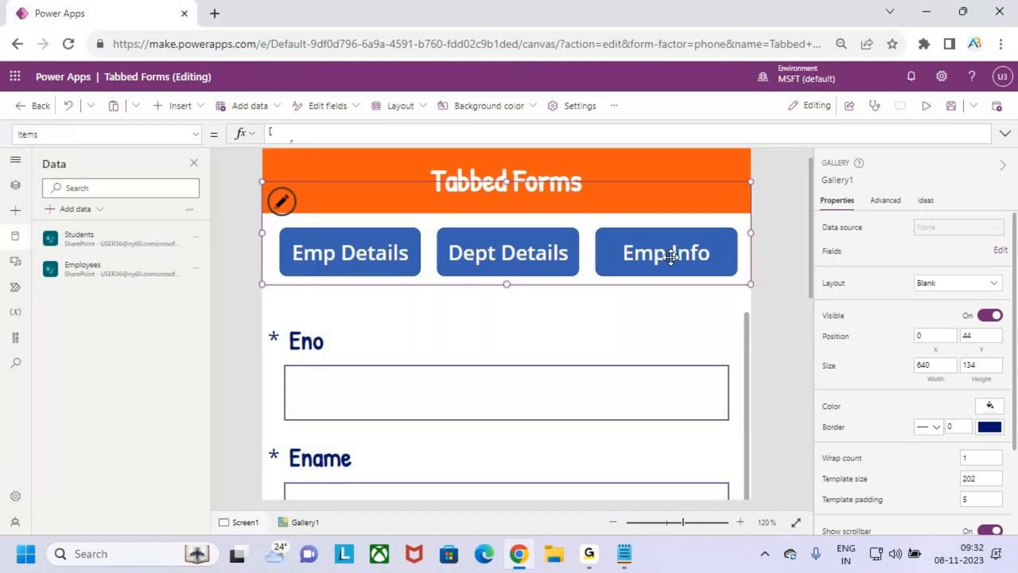
drag(598, 229, 741, 268)
key(alt+Tab)
drag(49, 379, 354, 377)
click(359, 376)
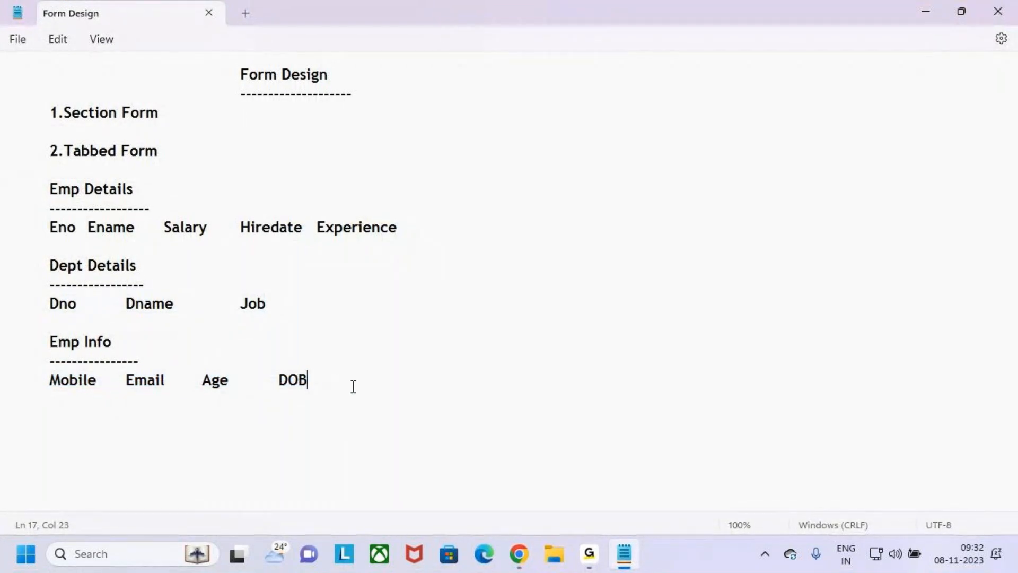
click(922, 12)
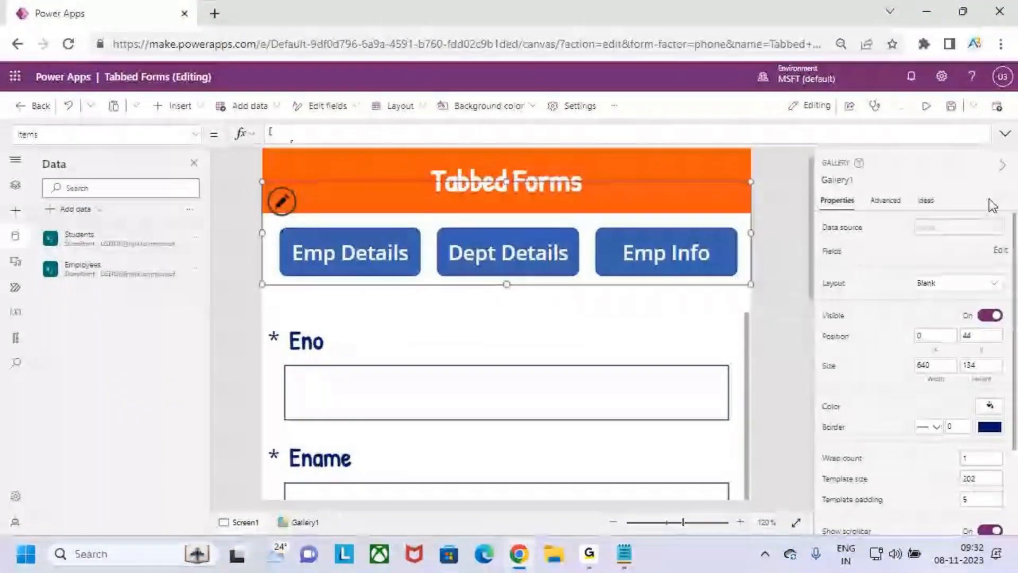
Set Form2's Default mode to New and preview the app with blank Ename, Mobile and Email fields
click(926, 106)
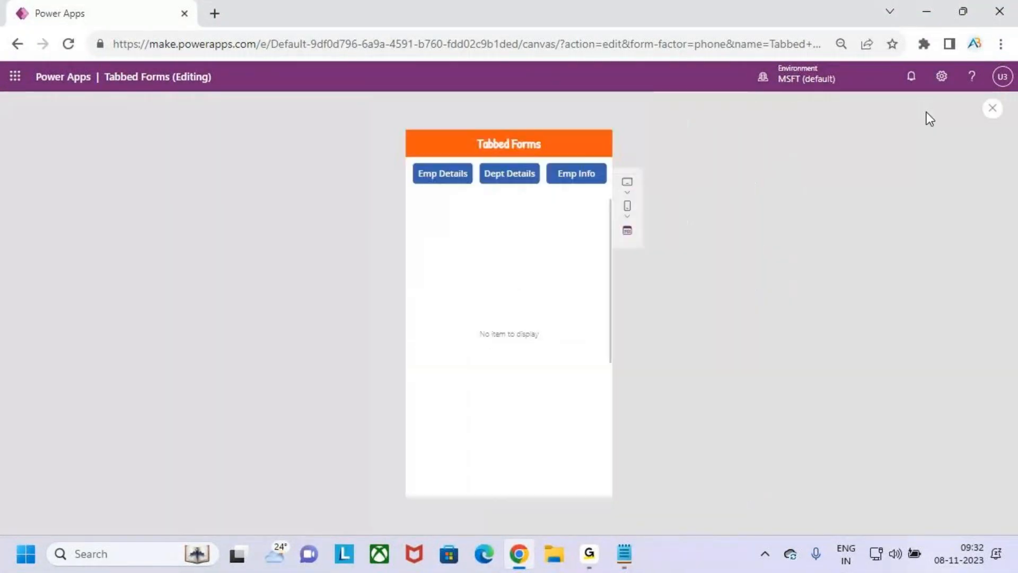
click(991, 109)
click(631, 365)
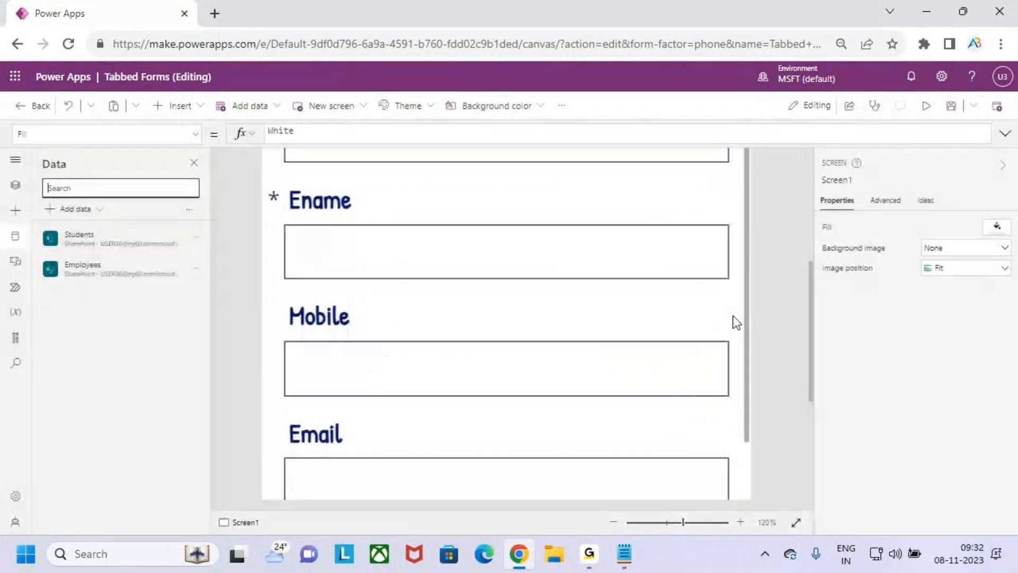
click(746, 316)
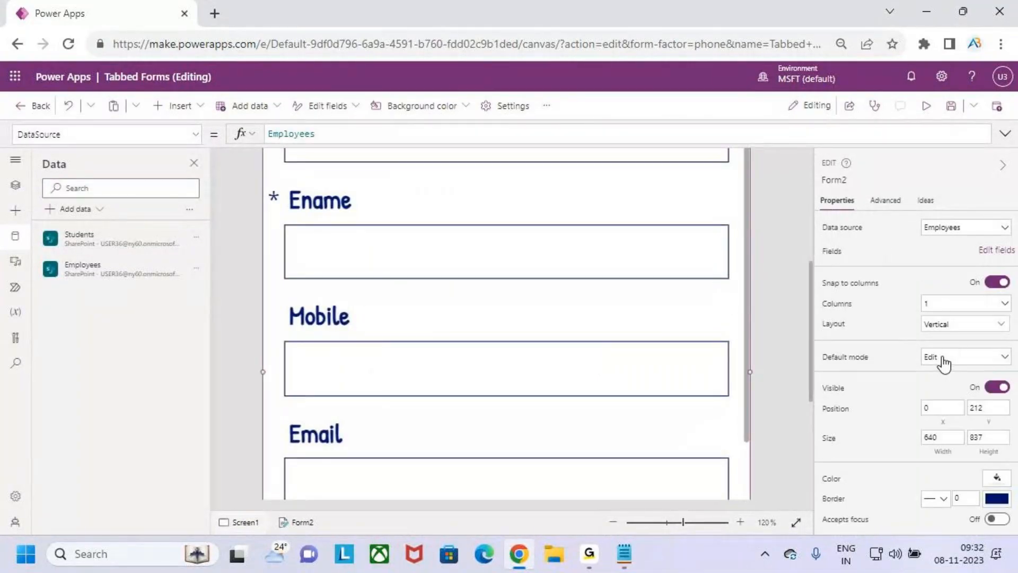
click(943, 364)
click(950, 392)
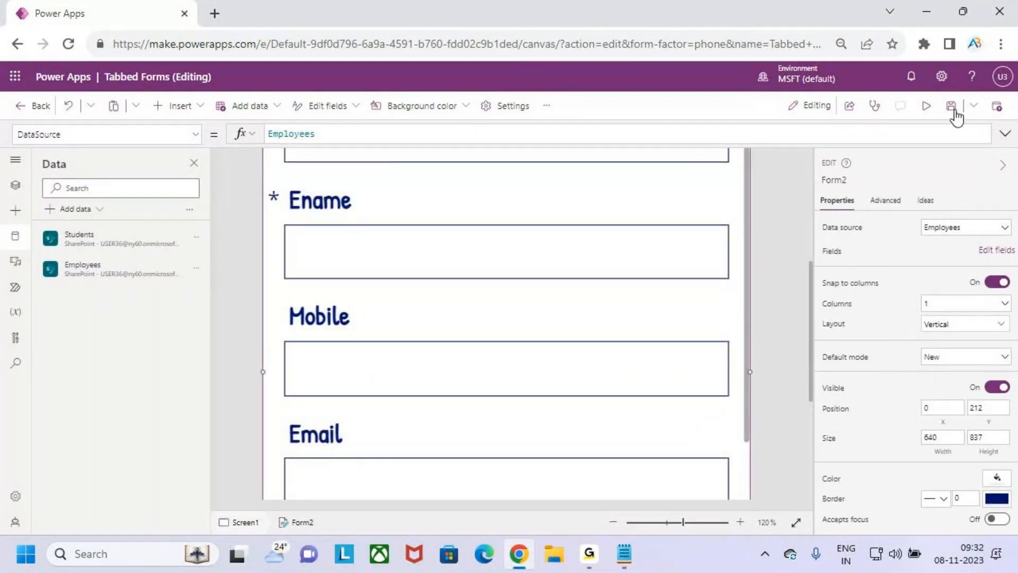
click(926, 107)
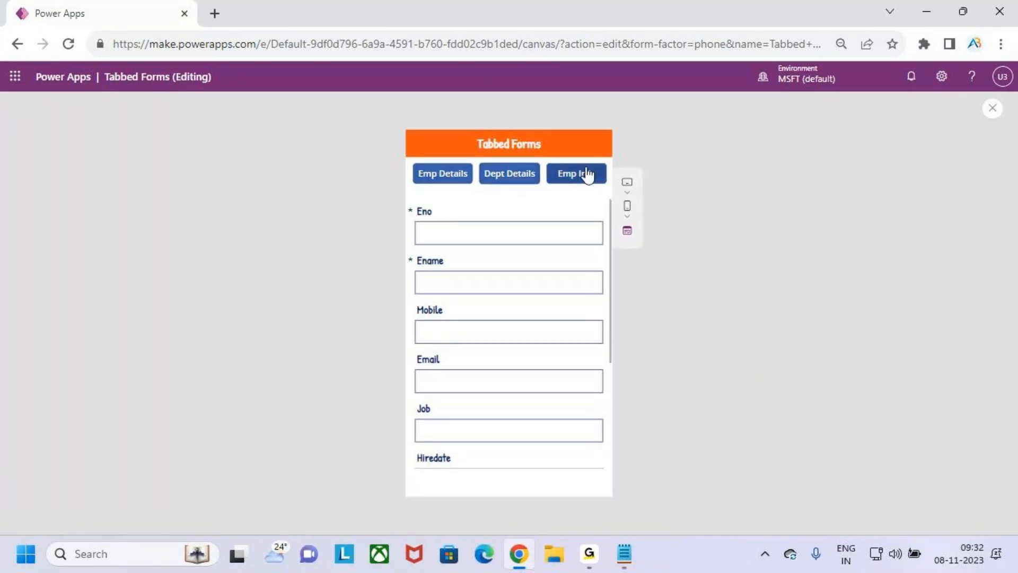
click(994, 115)
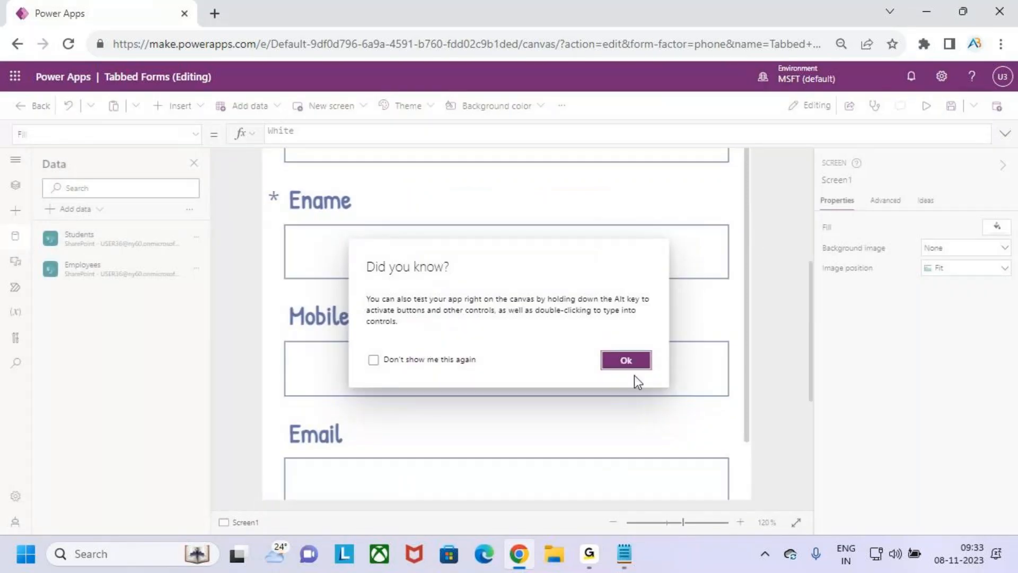
click(631, 360)
click(926, 106)
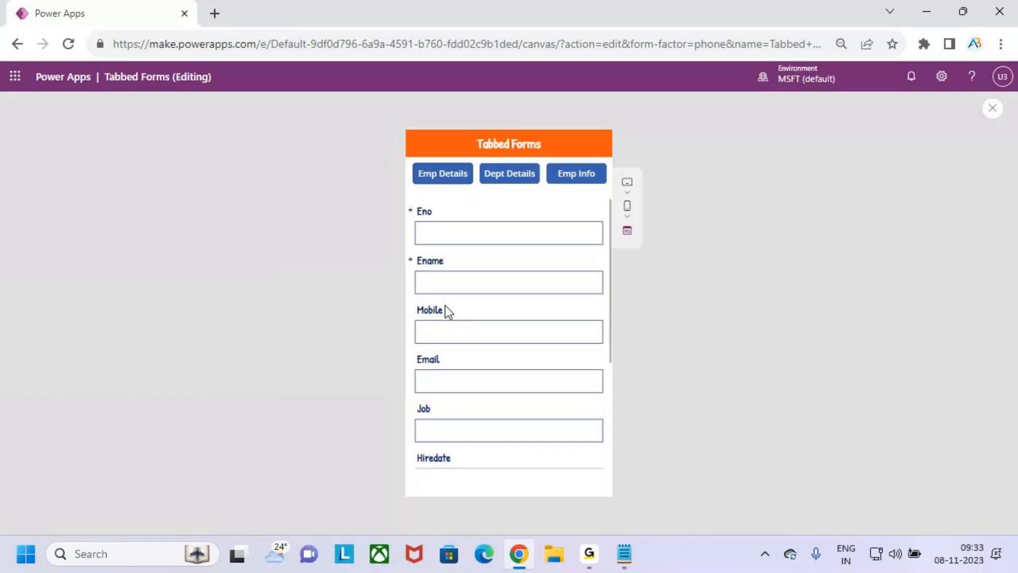
Try out the running Tabbed Forms preview, then exit play mode back to the editor
key(ctrl+2)
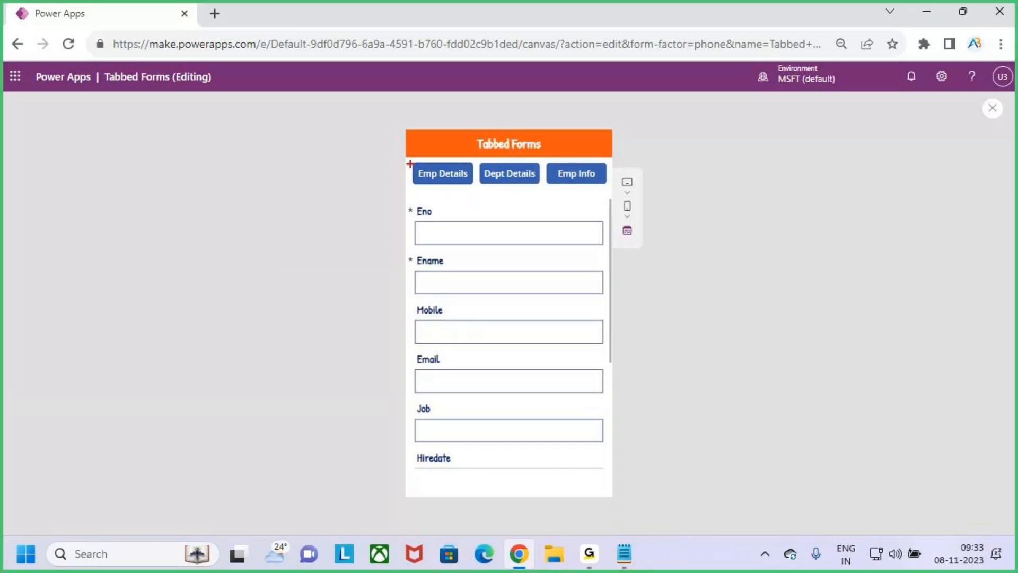
drag(409, 161, 434, 173)
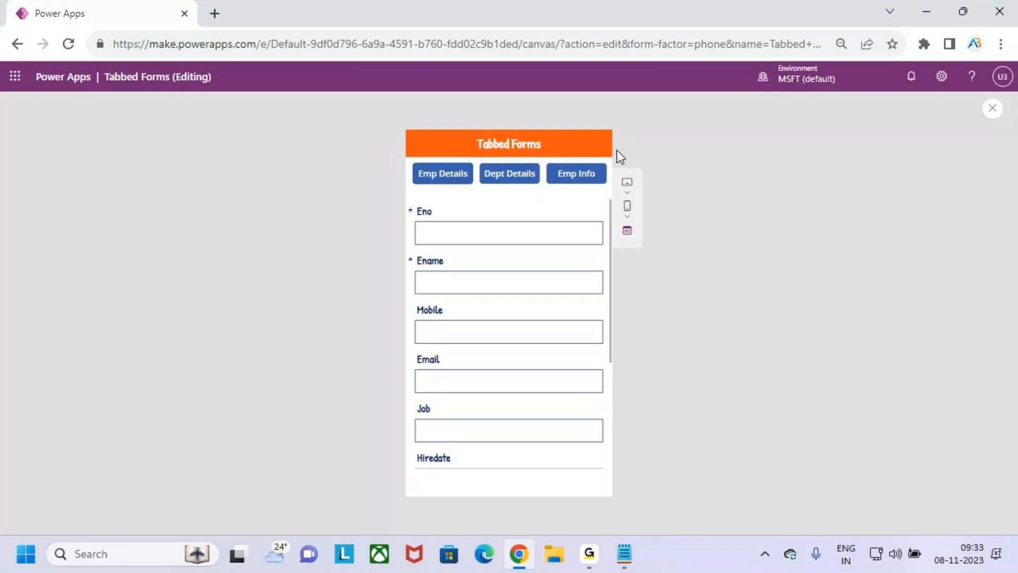
key(ctrl+2)
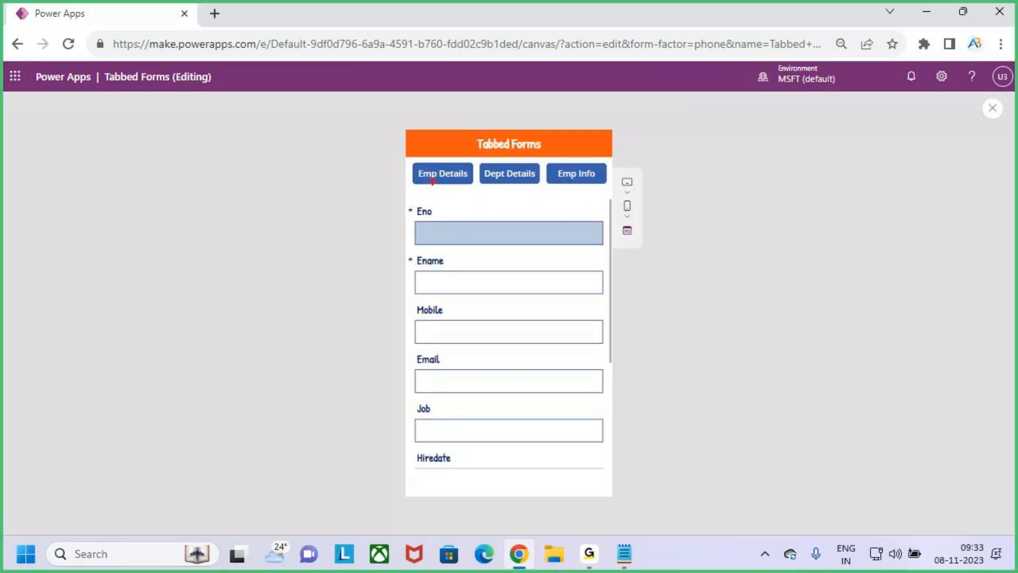
mouse_move(412, 162)
mouse_down()
mouse_move(473, 187)
mouse_move(461, 140)
mouse_up()
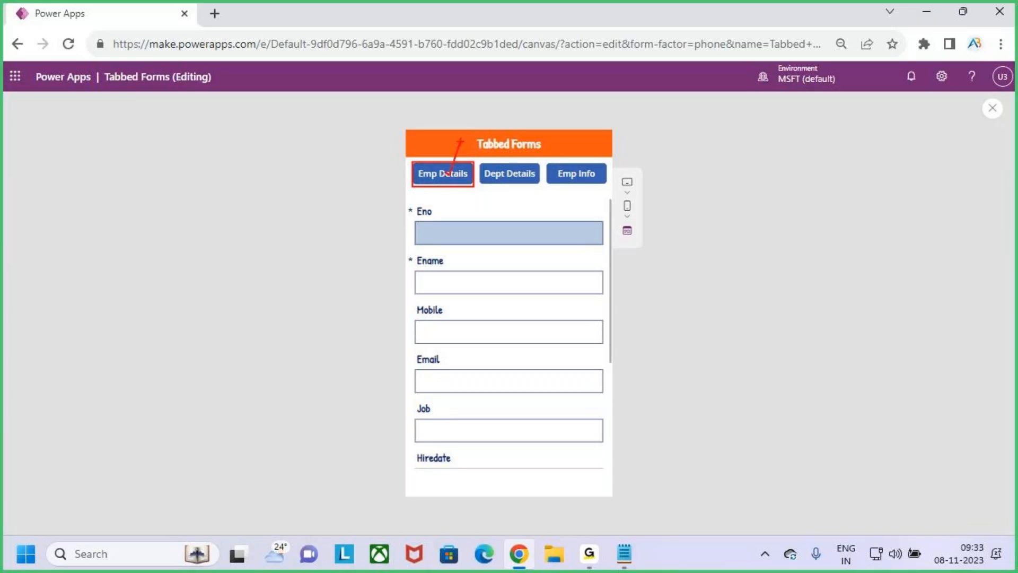
drag(438, 174, 468, 142)
mouse_move(427, 162)
mouse_down()
mouse_move(379, 155)
mouse_move(384, 146)
mouse_move(394, 162)
mouse_move(344, 171)
mouse_move(345, 139)
mouse_move(334, 179)
mouse_move(354, 151)
mouse_move(340, 141)
mouse_up()
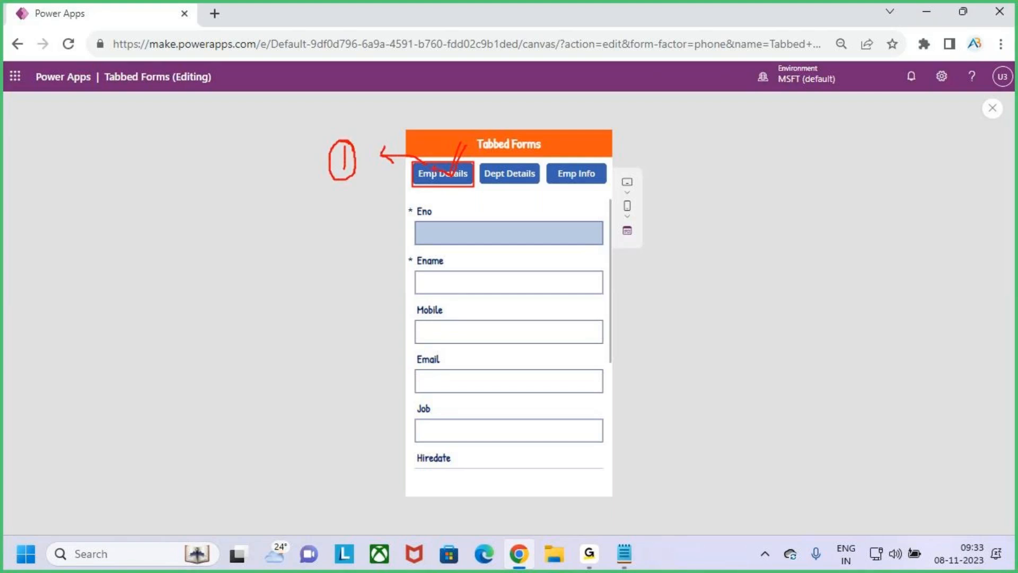
mouse_move(343, 159)
mouse_down()
mouse_move(290, 179)
mouse_move(331, 184)
mouse_up()
mouse_move(157, 185)
mouse_down()
mouse_move(184, 175)
mouse_move(199, 200)
mouse_up()
mouse_move(203, 200)
mouse_down()
mouse_move(224, 170)
mouse_move(227, 200)
mouse_up()
drag(223, 196, 232, 196)
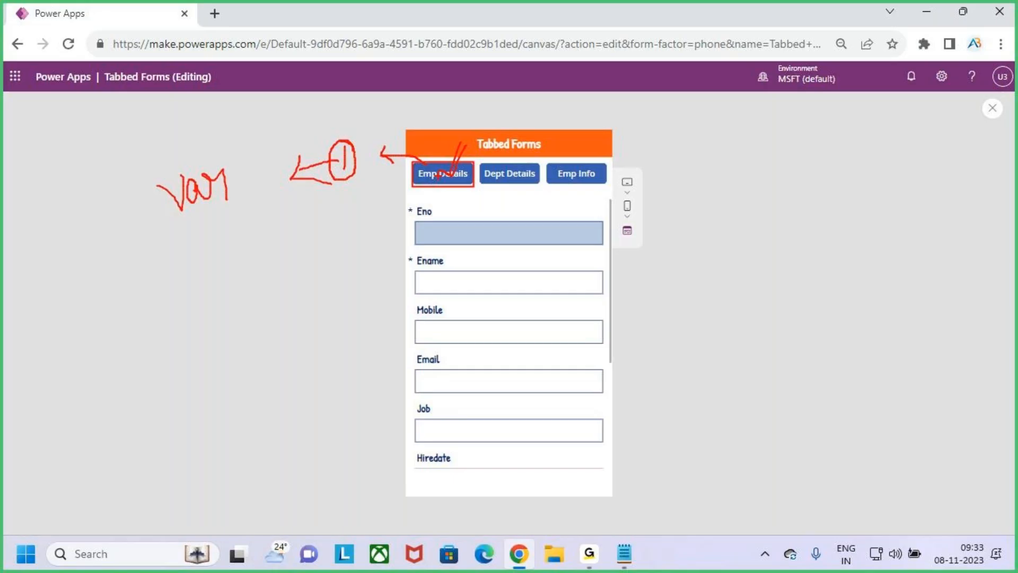
drag(455, 173, 477, 136)
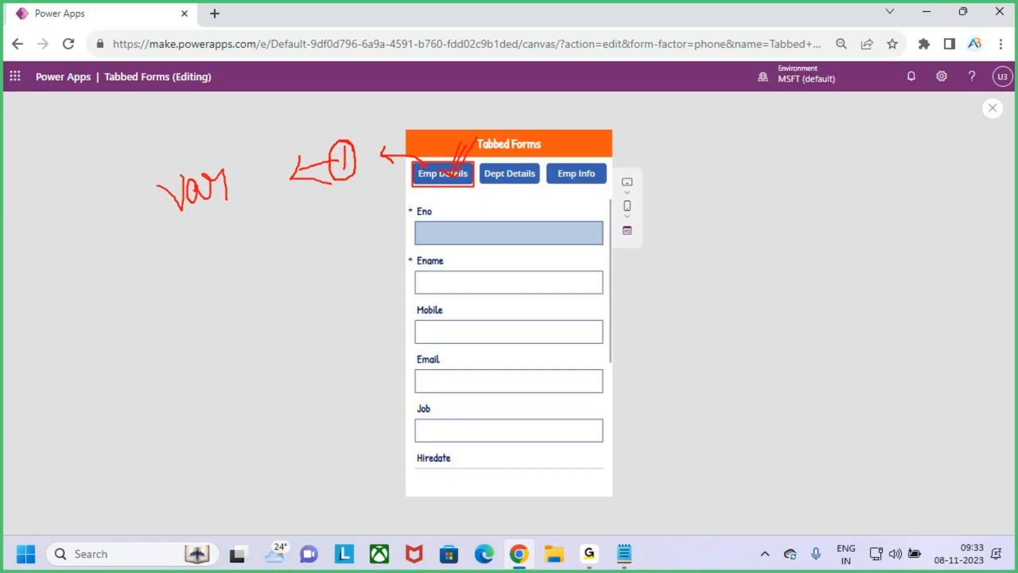
mouse_move(424, 164)
mouse_down()
mouse_move(378, 155)
mouse_move(397, 161)
mouse_up()
drag(169, 223, 221, 209)
drag(522, 149, 513, 164)
drag(573, 173, 599, 138)
drag(464, 144, 472, 133)
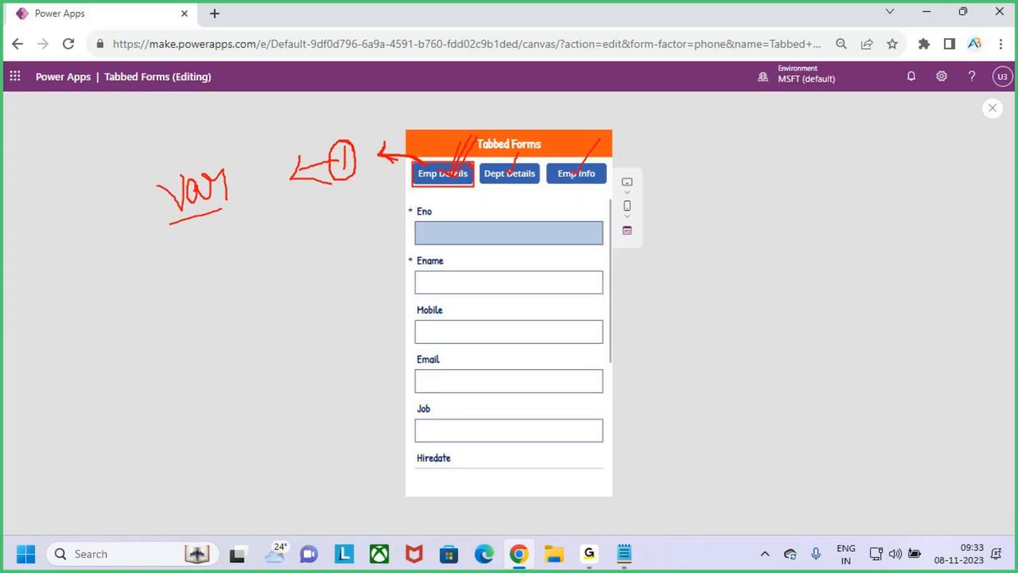
click(992, 107)
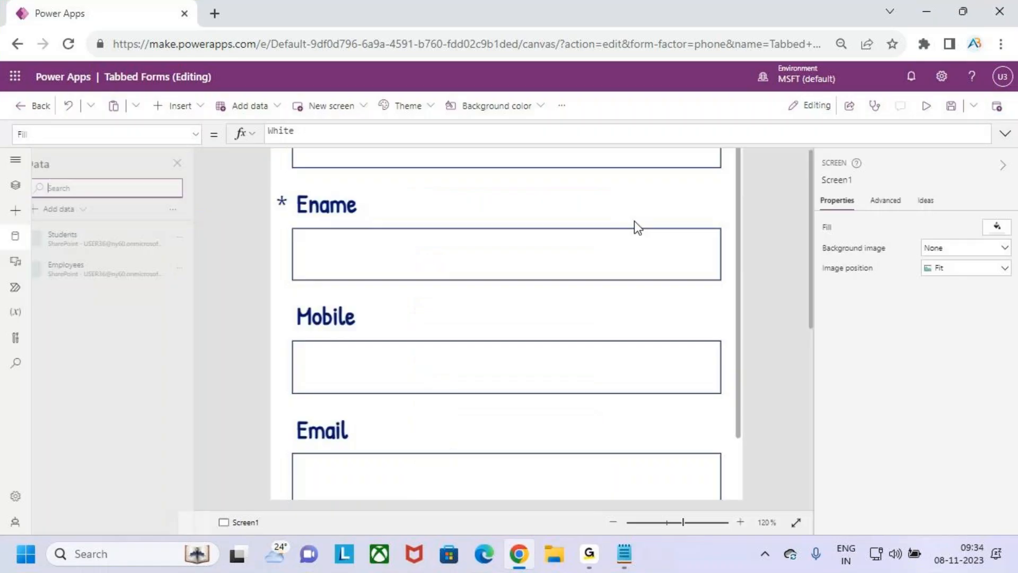
Show the Emp Details tab button's OnSelect formula, Select(Parent), in the formula bar
click(610, 361)
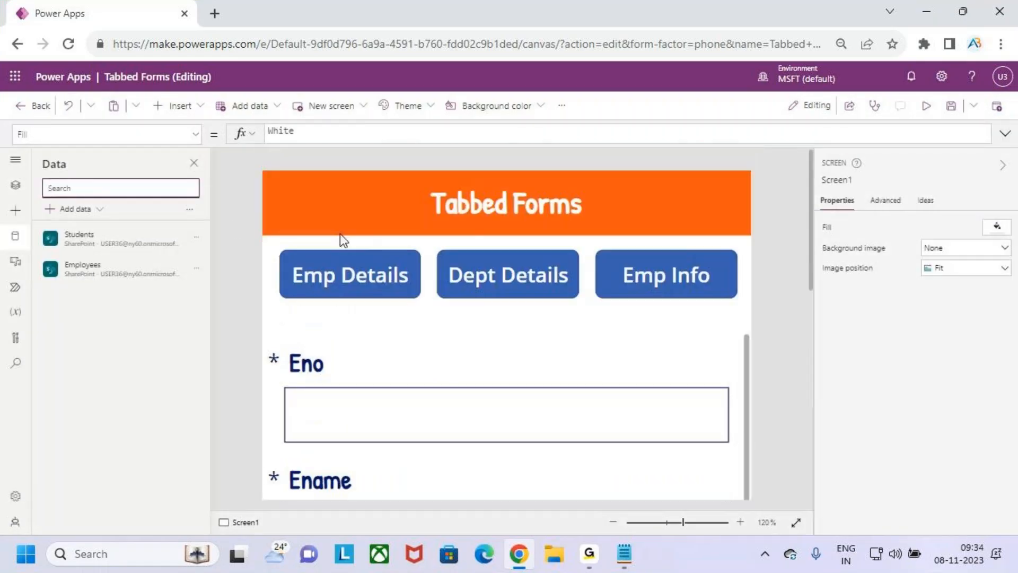
click(347, 270)
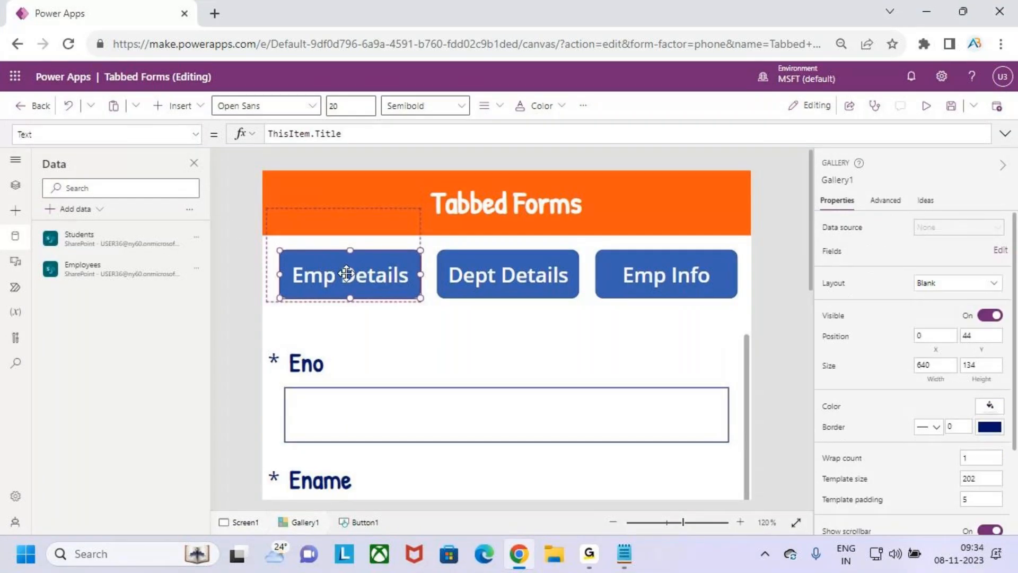
click(196, 136)
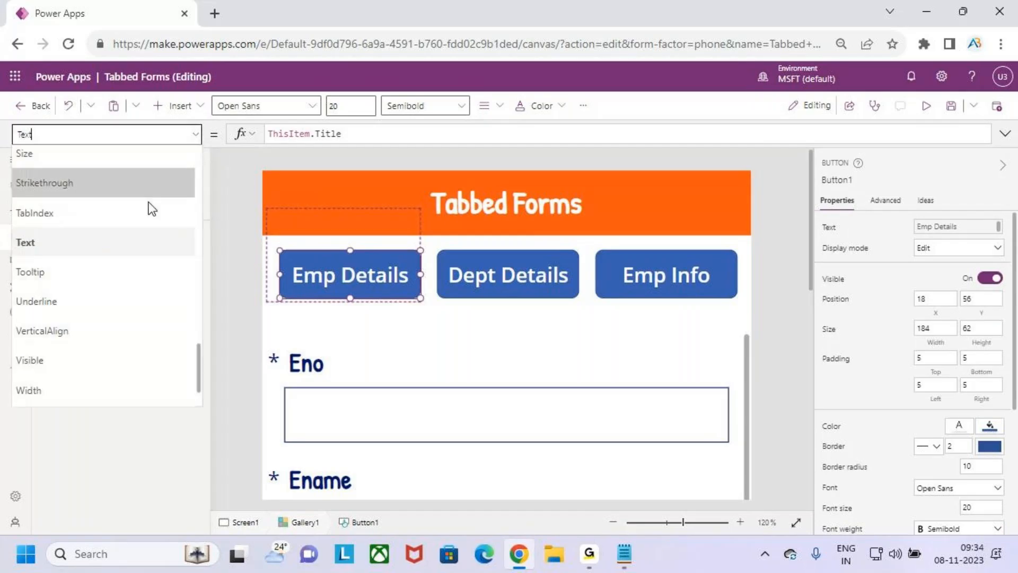
scroll(101, 273, up, 10)
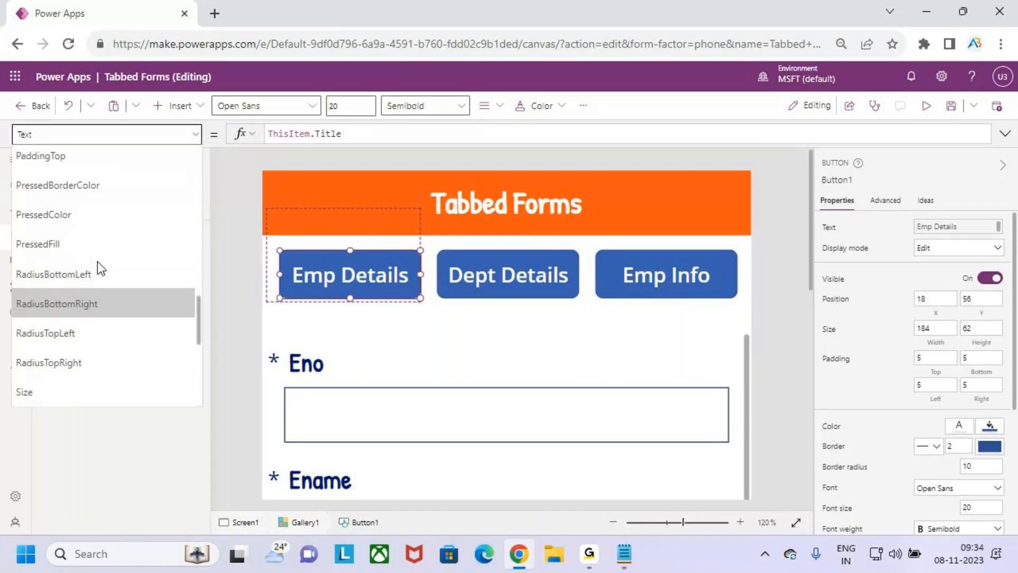
scroll(106, 252, down, 2)
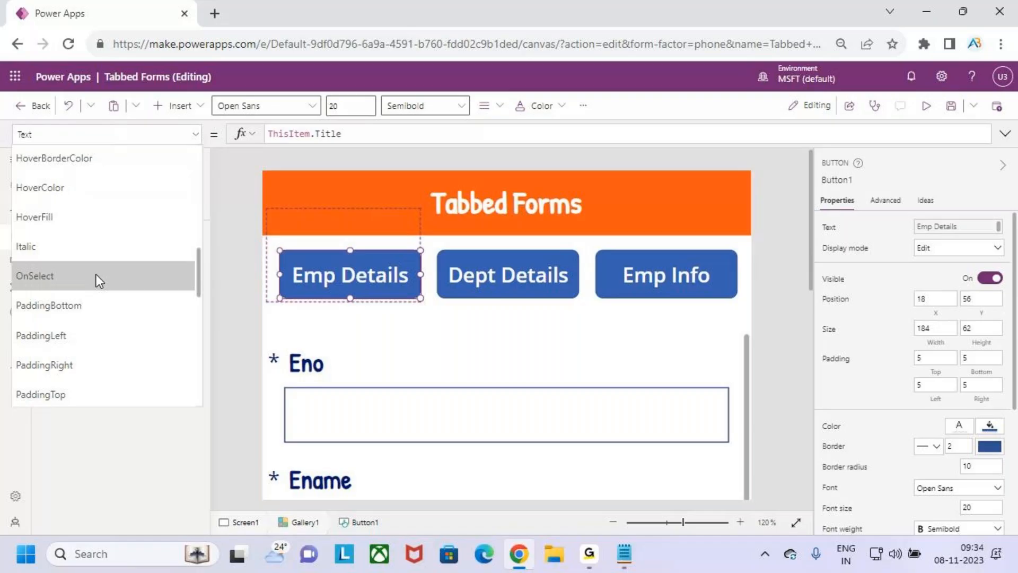
click(96, 275)
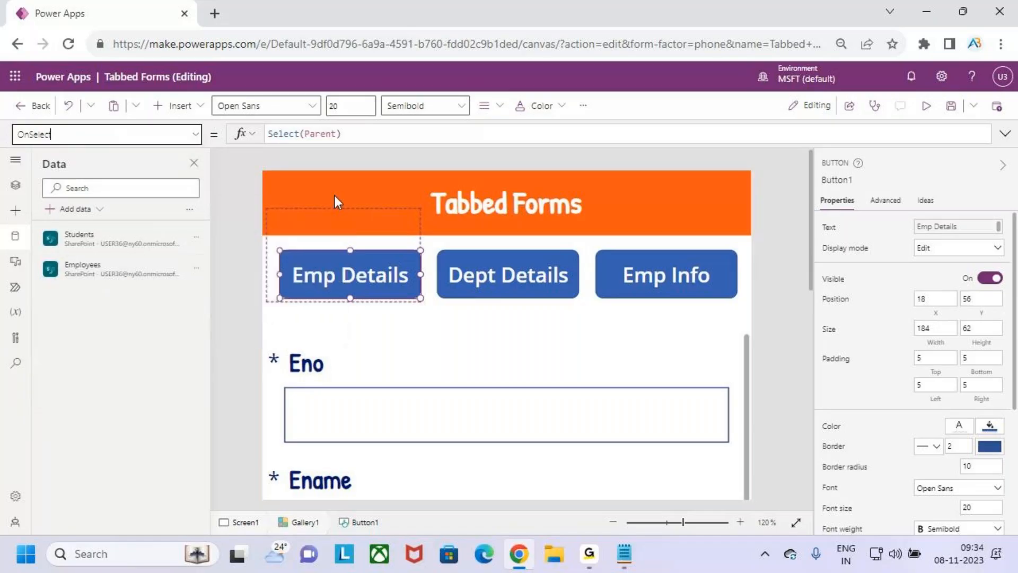
Replace the Emp Details button's OnSelect Select(Parent) with Set(varTabselected, ThisItem.Id)
drag(376, 133, 263, 135)
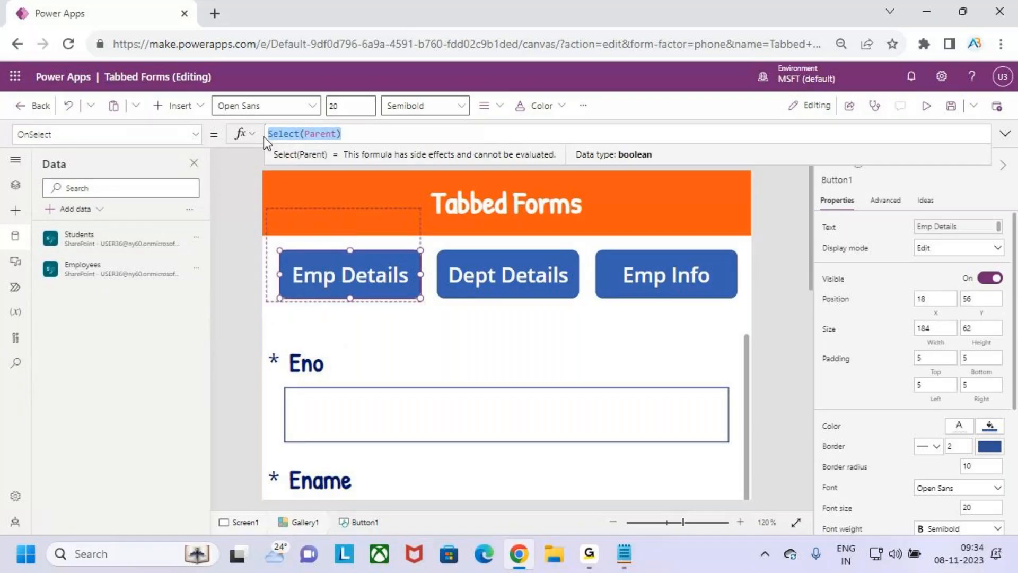
text(set)
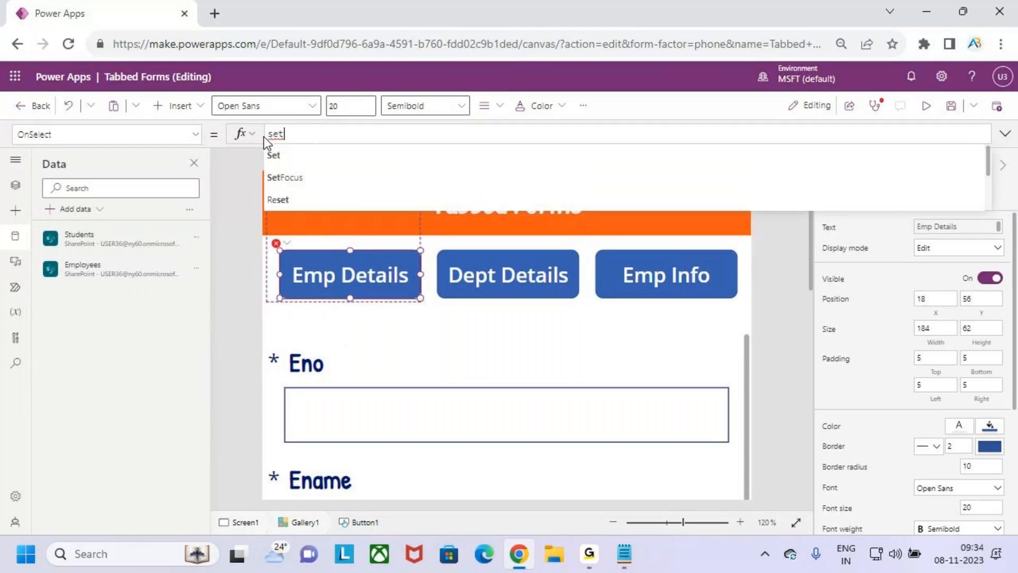
key(Tab)
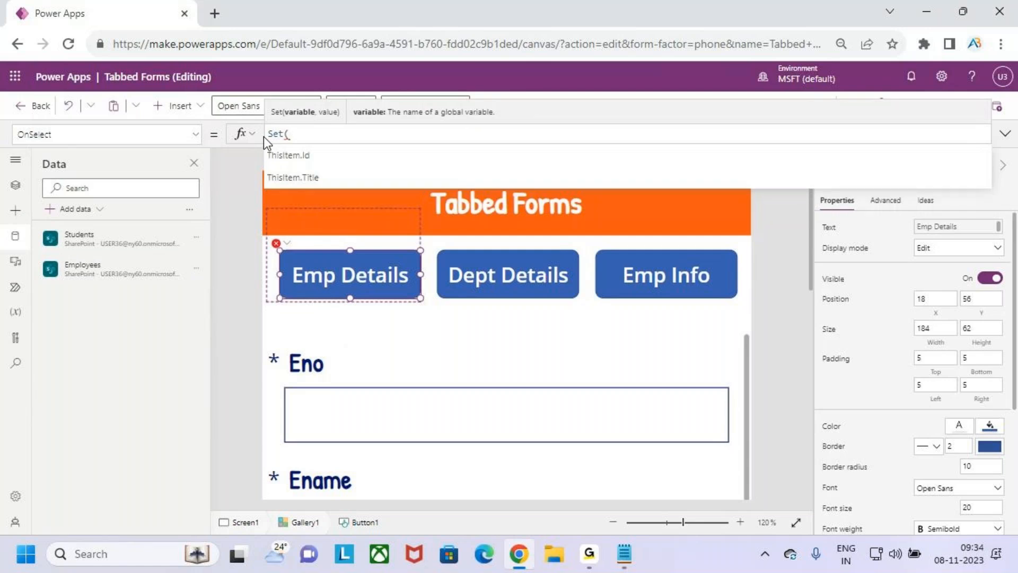
text(varTabselected)
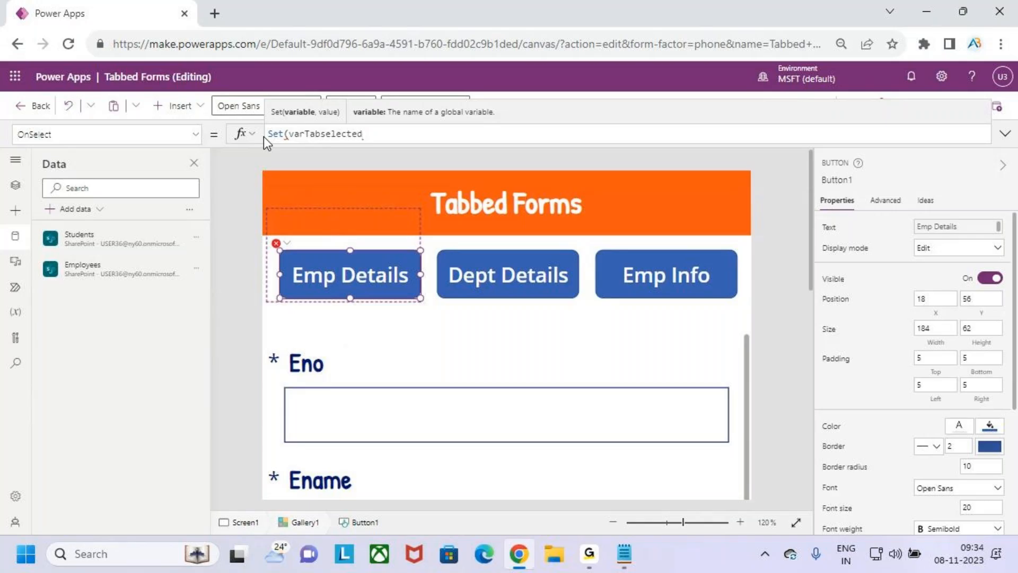
text(,)
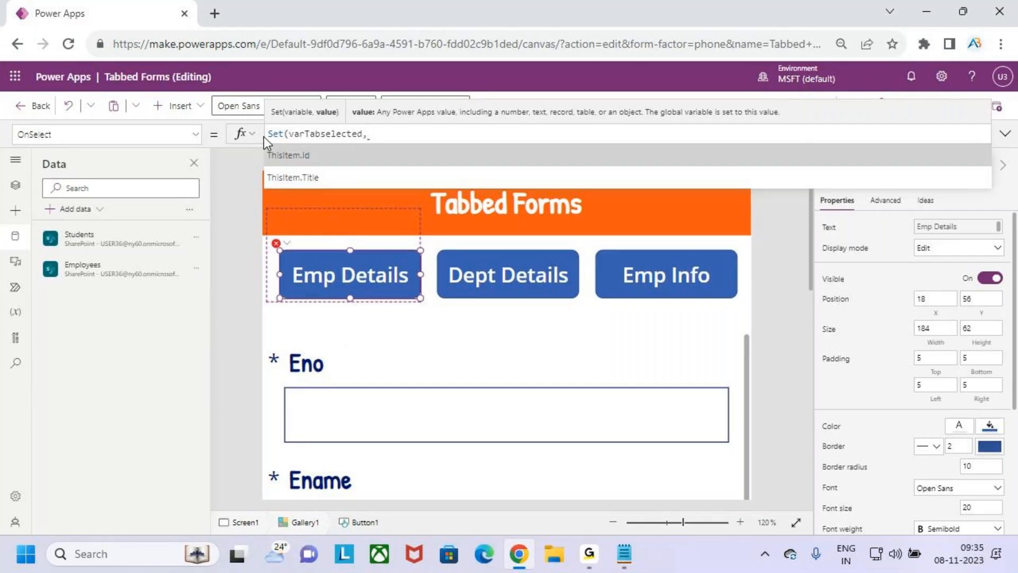
key(Tab)
text())
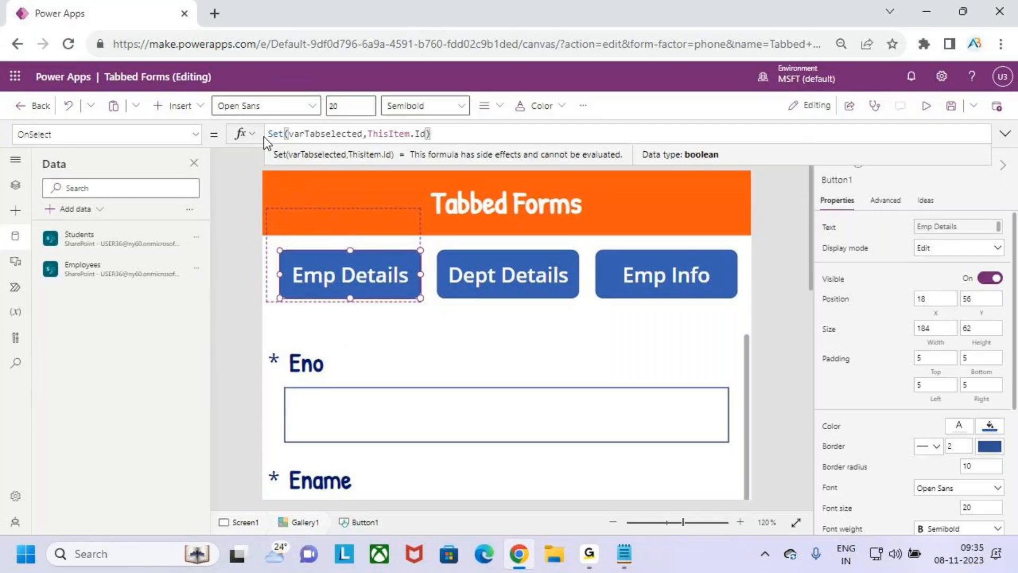
key(ctrl+2)
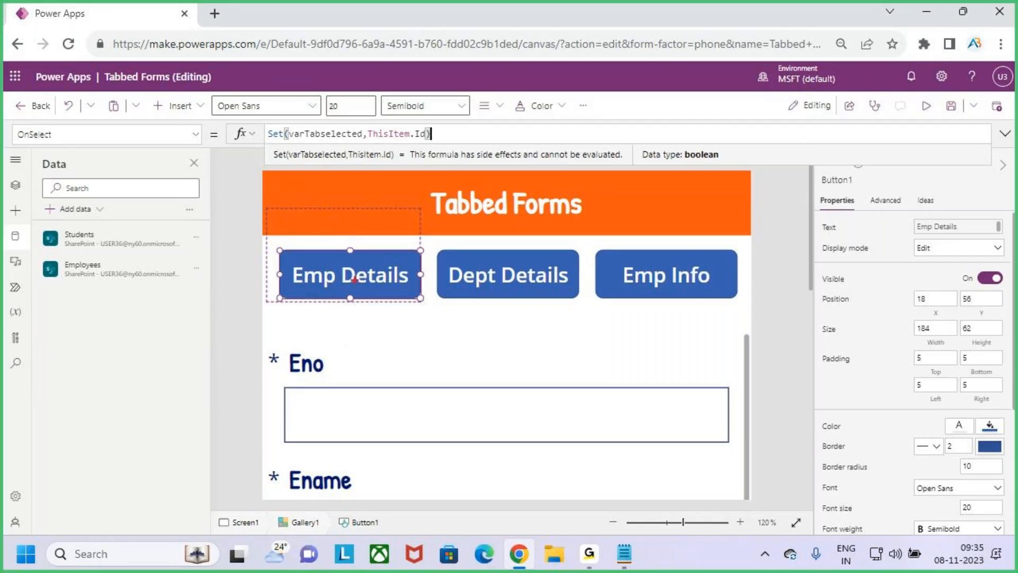
drag(345, 274, 370, 249)
mouse_move(375, 138)
mouse_down()
mouse_move(440, 141)
mouse_move(371, 125)
mouse_move(373, 137)
mouse_move(412, 103)
mouse_move(329, 98)
mouse_move(316, 132)
mouse_move(326, 123)
mouse_up()
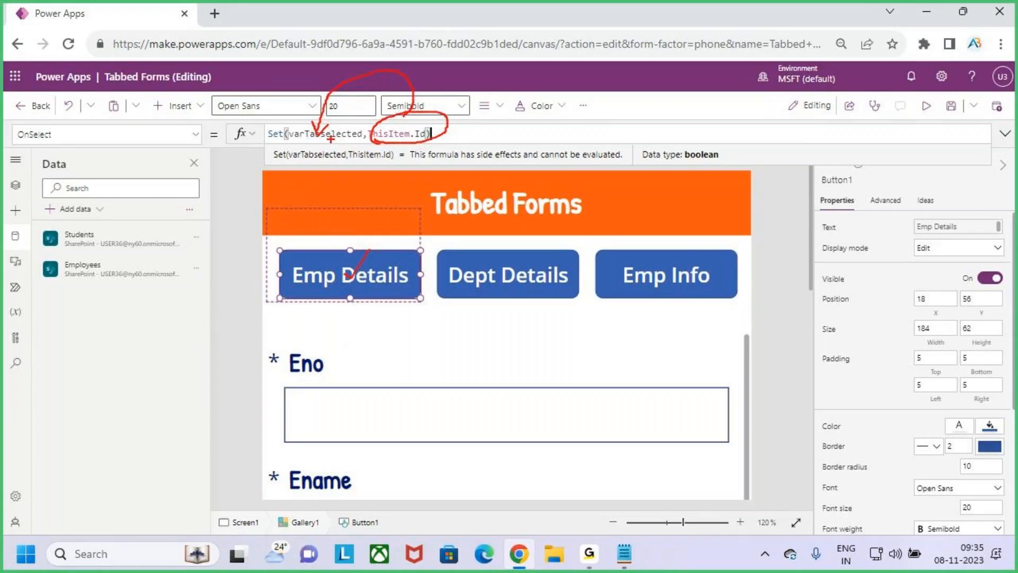
drag(389, 230, 352, 273)
mouse_move(294, 142)
mouse_down()
mouse_move(333, 141)
mouse_move(322, 194)
mouse_up()
mouse_move(482, 129)
mouse_down()
mouse_move(499, 106)
mouse_move(499, 140)
mouse_up()
drag(485, 143, 542, 130)
mouse_move(490, 266)
mouse_down()
mouse_move(494, 274)
mouse_move(513, 246)
mouse_up()
mouse_move(579, 102)
mouse_down()
mouse_move(595, 104)
mouse_move(631, 143)
mouse_up()
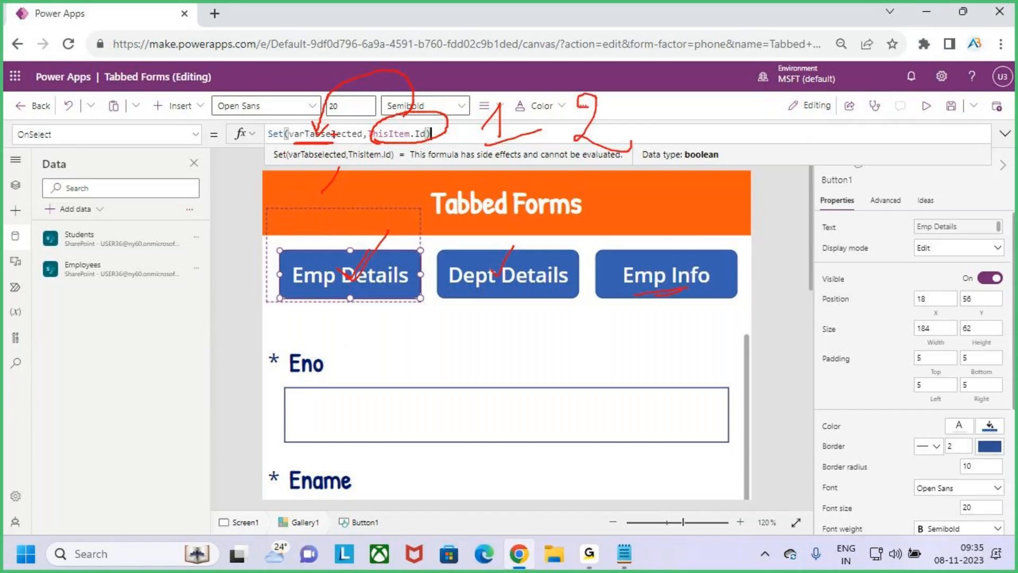
mouse_move(722, 94)
mouse_down()
mouse_move(746, 112)
mouse_move(729, 154)
mouse_up()
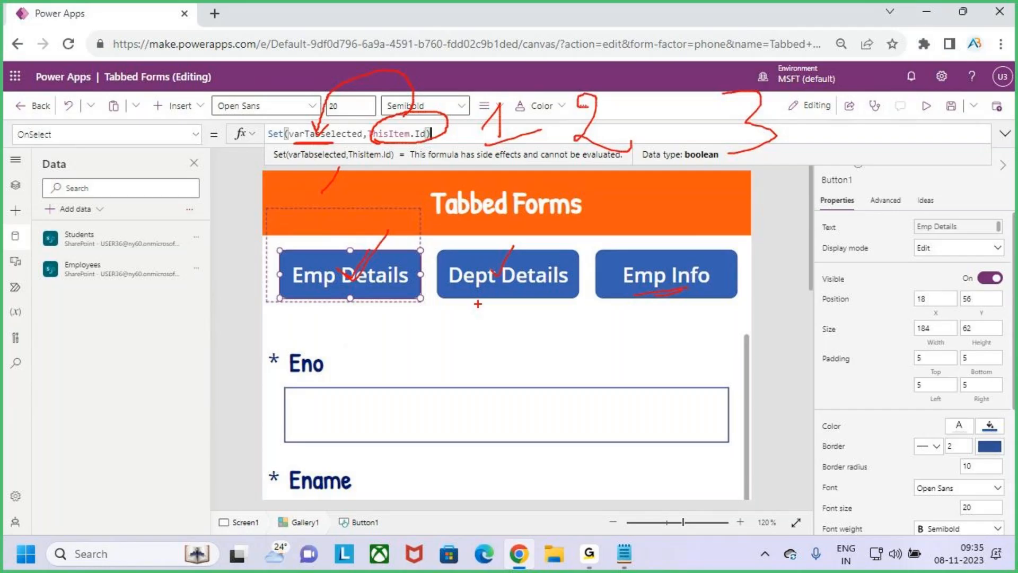
mouse_move(311, 145)
mouse_down()
mouse_move(311, 169)
mouse_move(318, 140)
mouse_move(332, 178)
mouse_up()
key(Escape)
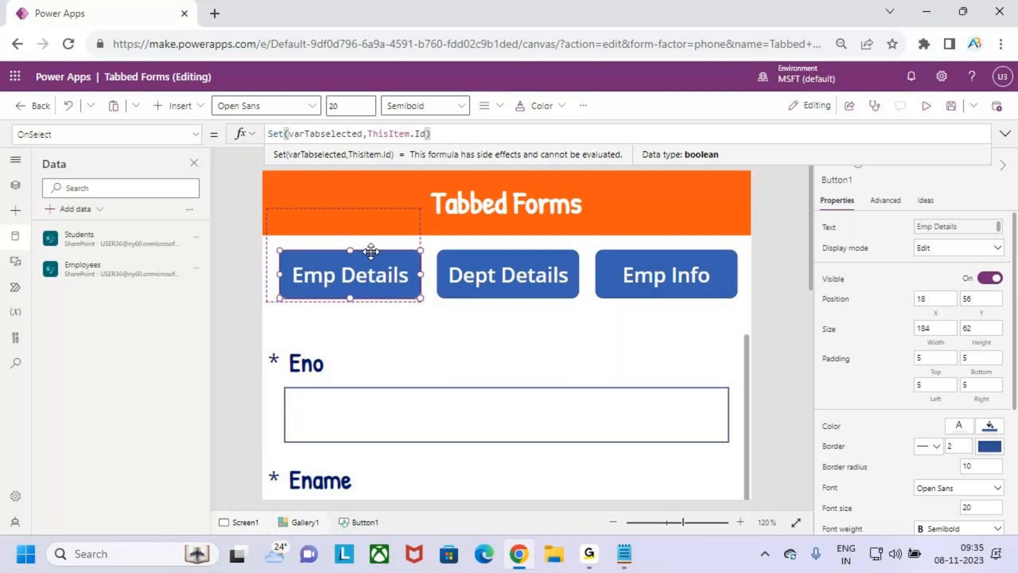
click(390, 134)
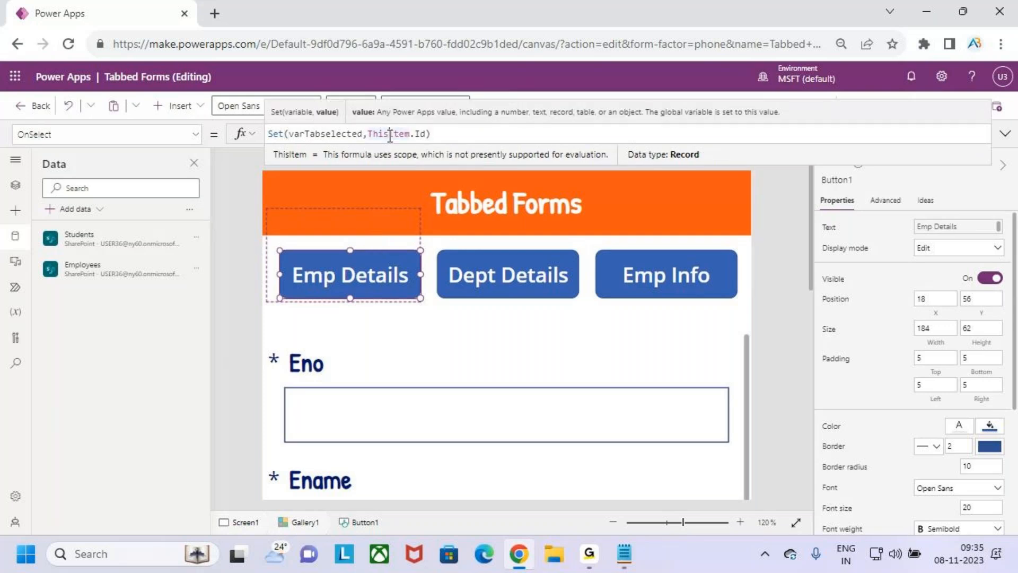
double_click(326, 133)
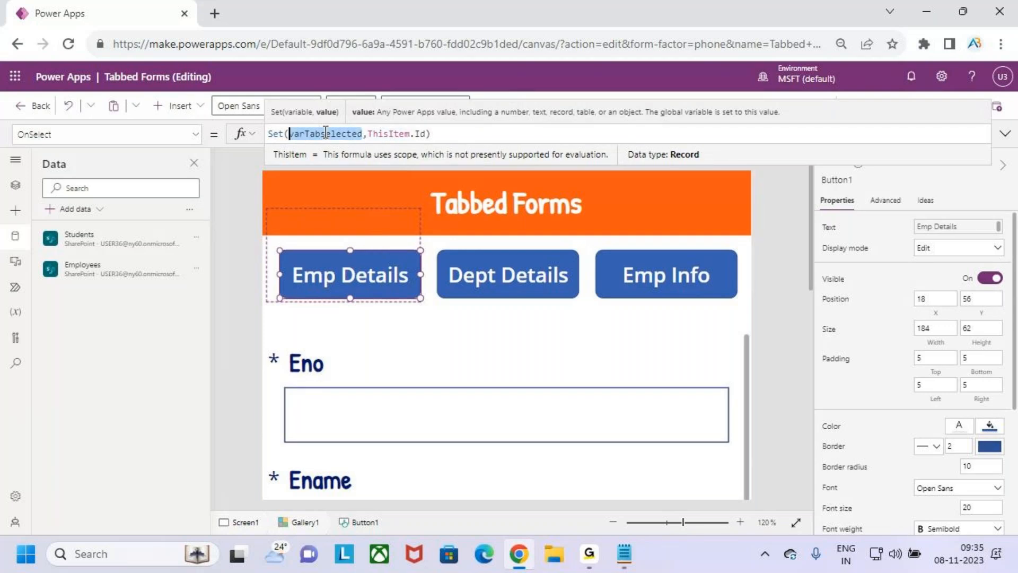
click(450, 134)
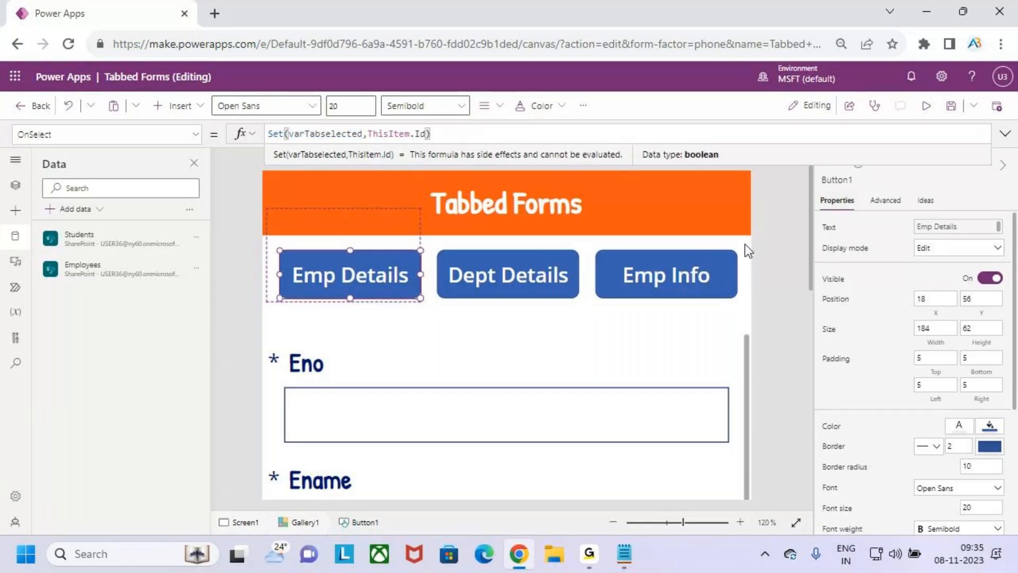
scroll(586, 358, down, 2)
scroll(580, 336, down, 3)
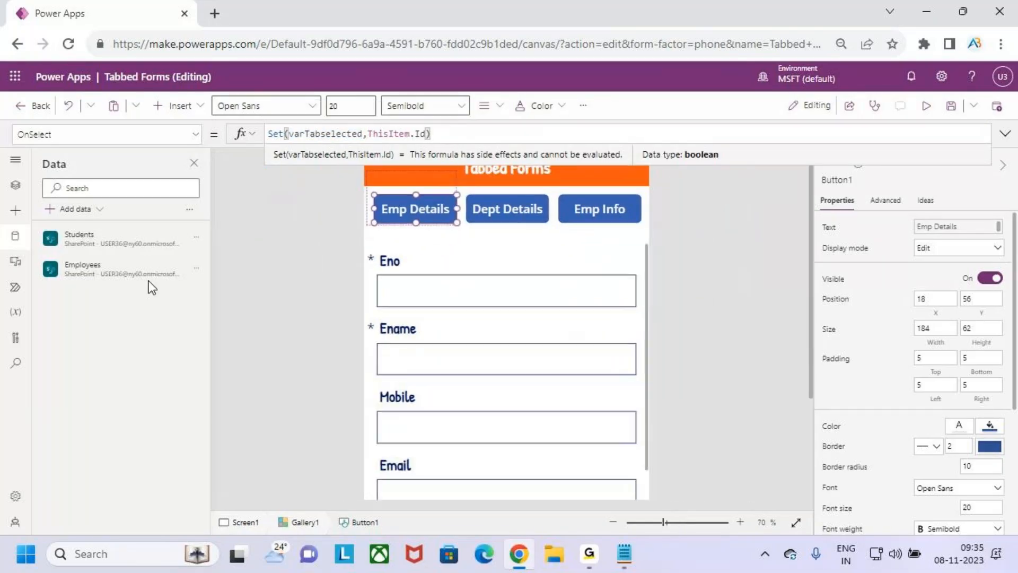
Show the Tree view and locate Form2 and the Emp Details tab button
click(13, 189)
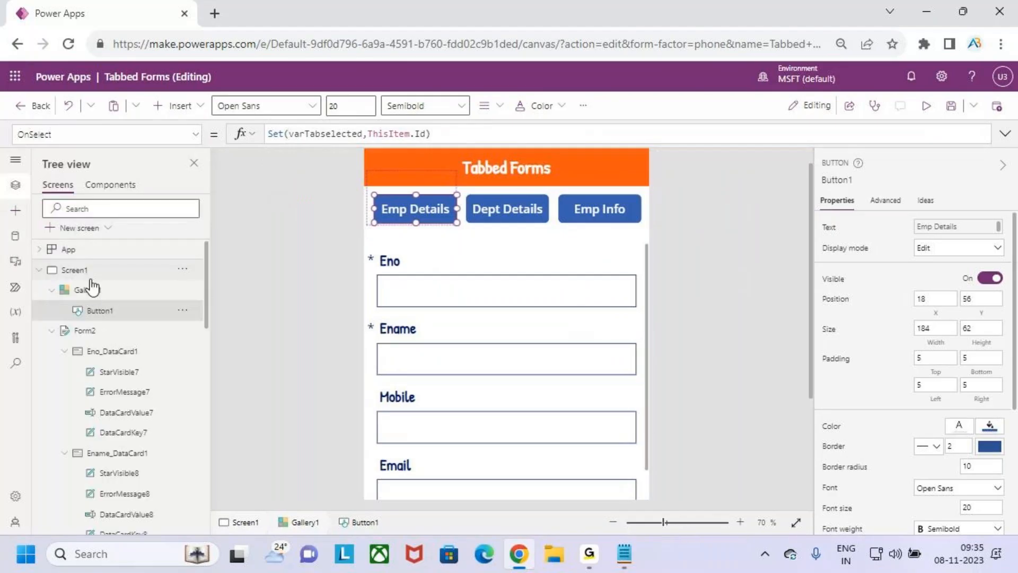
click(113, 333)
scroll(132, 297, down, 2)
scroll(135, 301, up, 2)
click(424, 215)
scroll(159, 275, down, 3)
scroll(80, 313, up, 3)
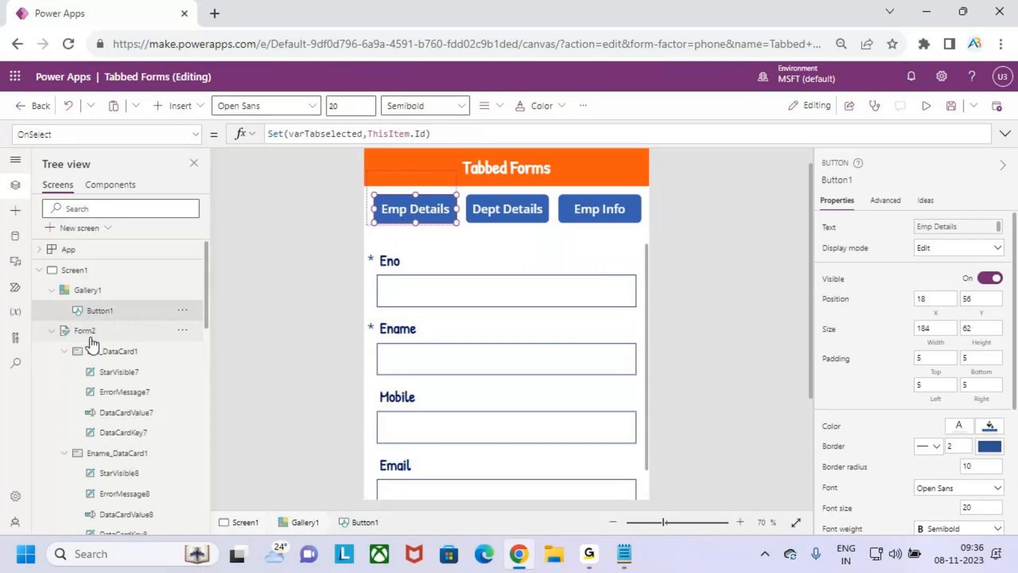
Multi-select the Eno, Ename, Hiredate, Salary and Experience data cards in the tree
click(121, 351)
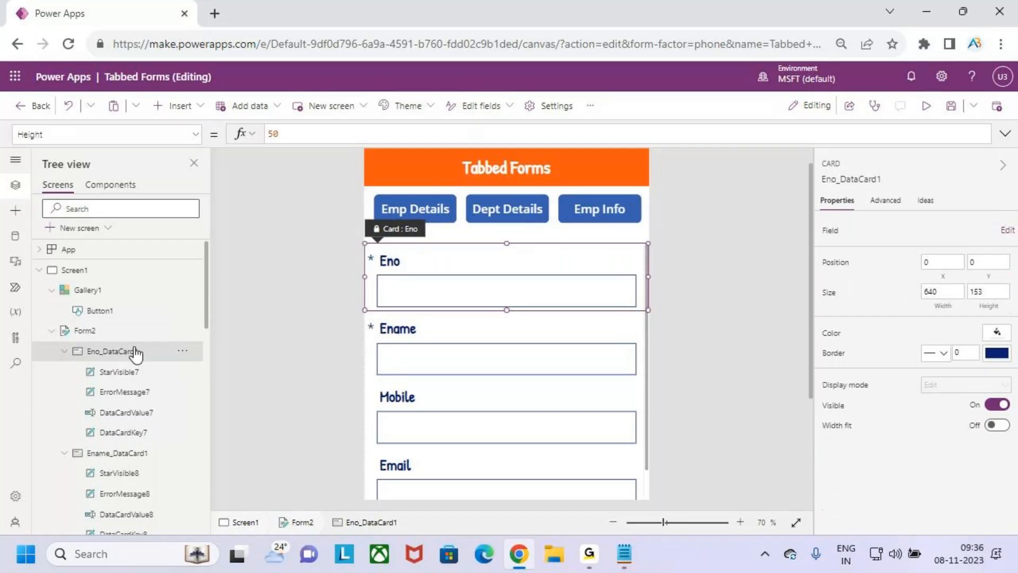
scroll(146, 347, down, 2)
click(139, 373)
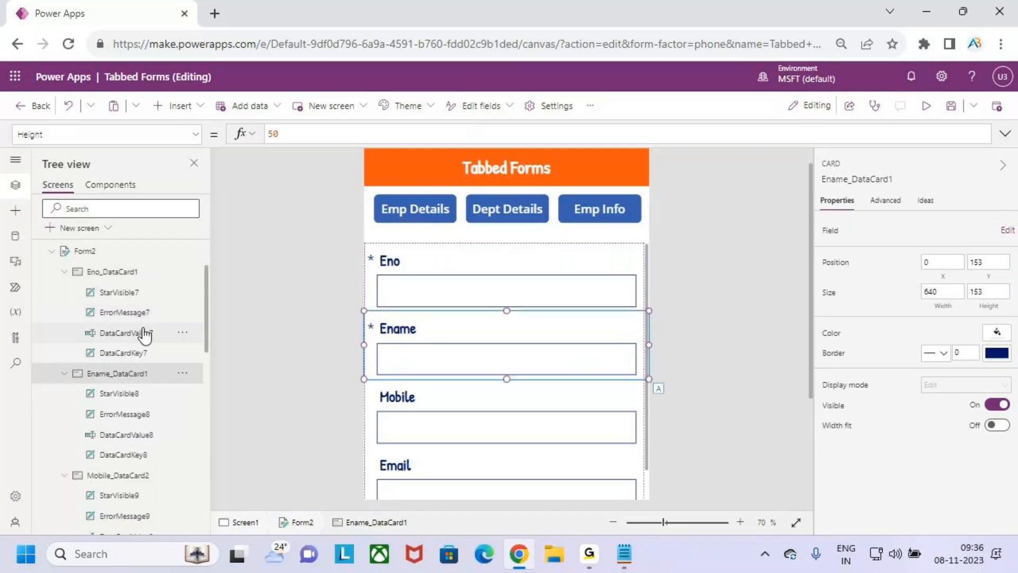
ctrl+click(129, 273)
scroll(151, 371, down, 6)
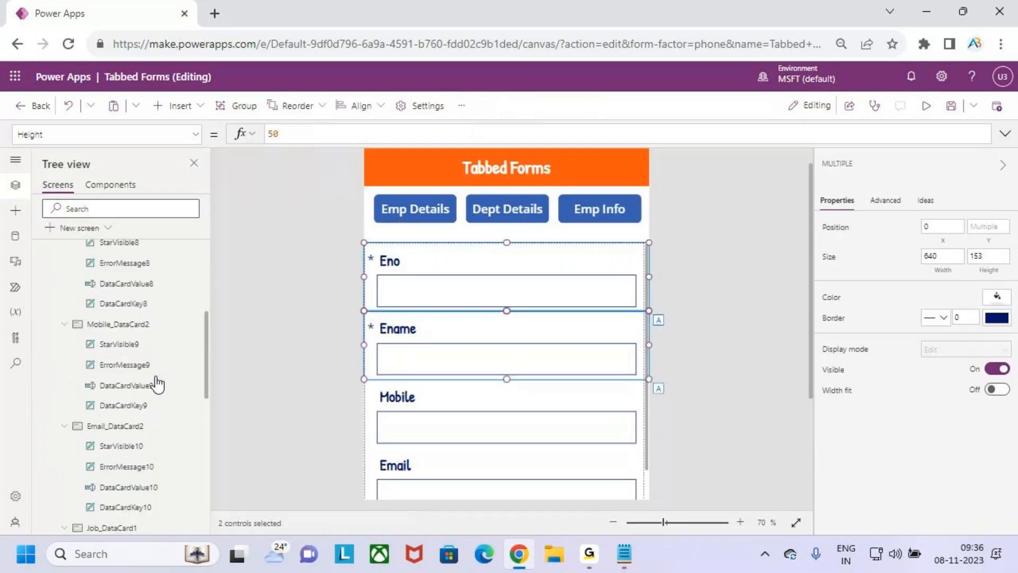
scroll(136, 354, down, 3)
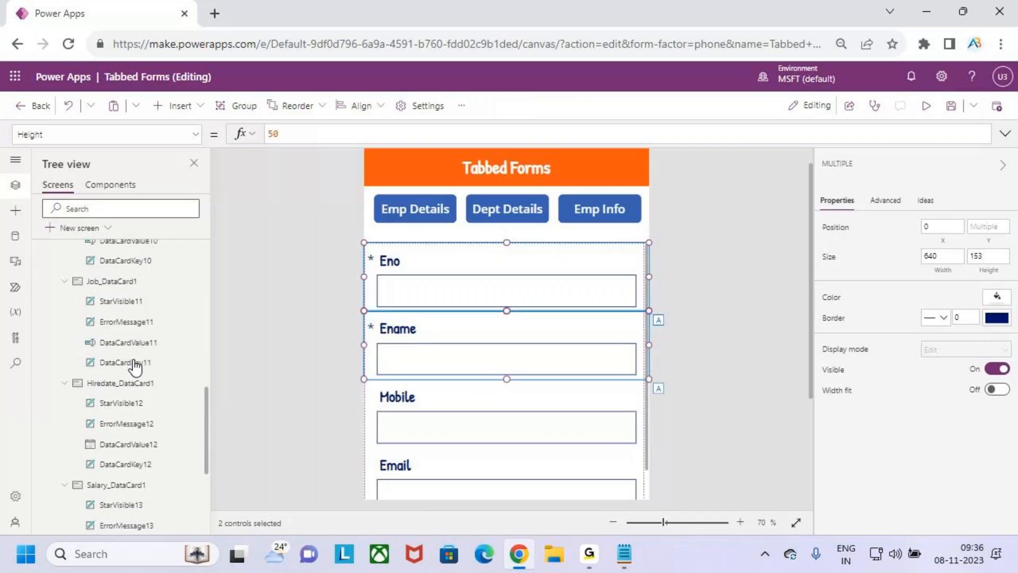
scroll(136, 366, down, 2)
ctrl+click(127, 303)
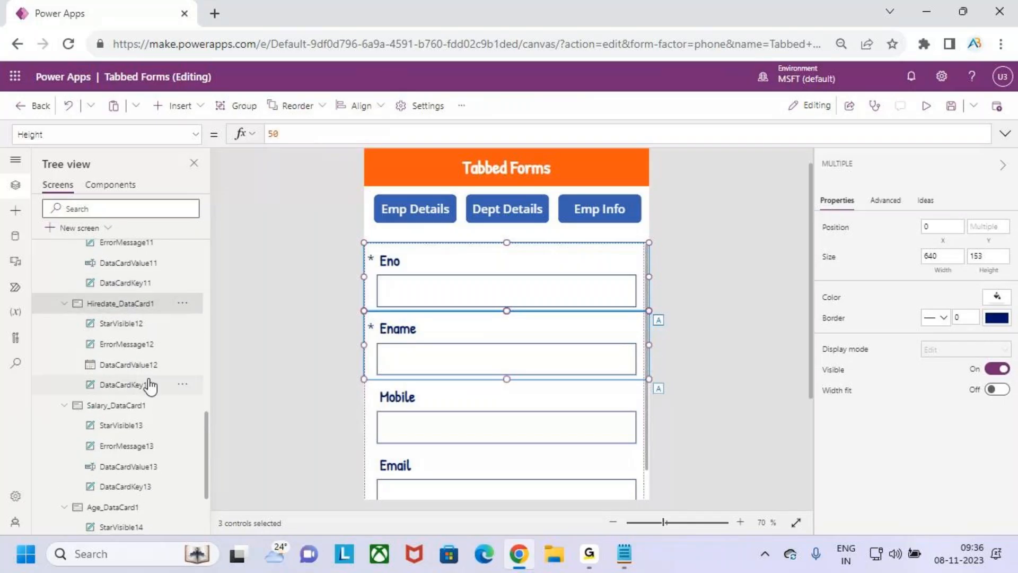
scroll(144, 371, down, 2)
ctrl+click(127, 326)
scroll(139, 445, down, 1)
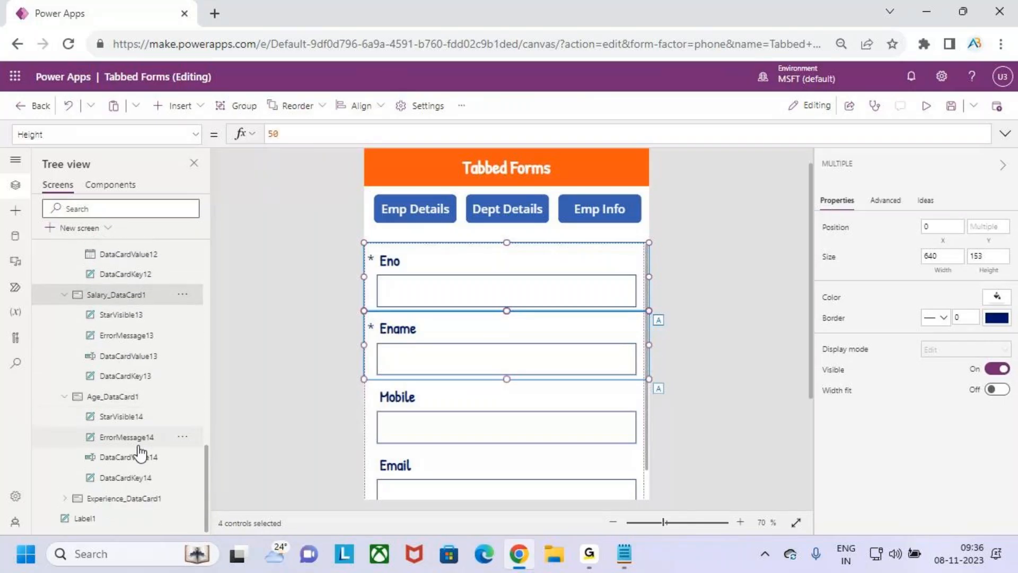
ctrl+click(141, 498)
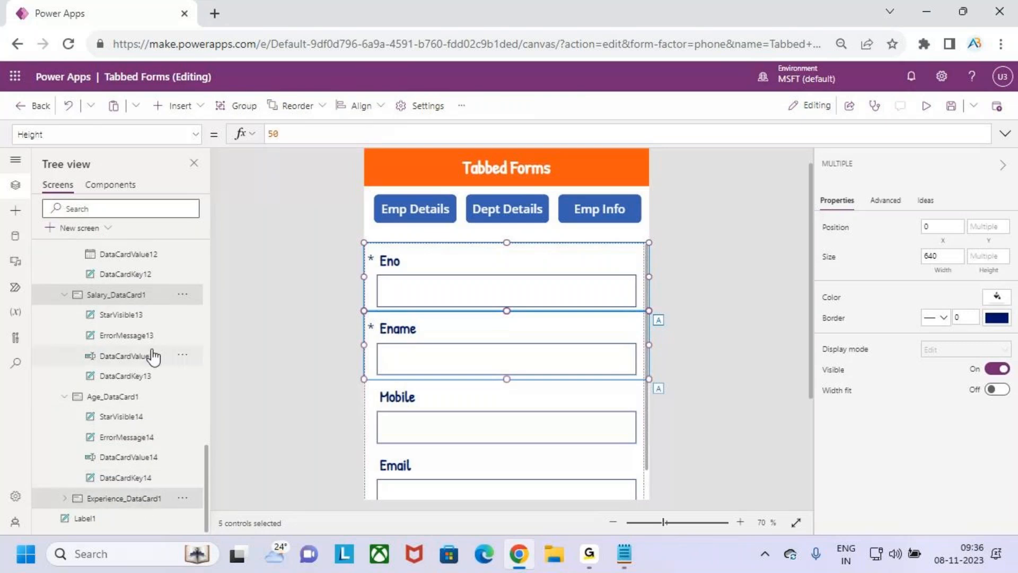
scroll(153, 353, up, 8)
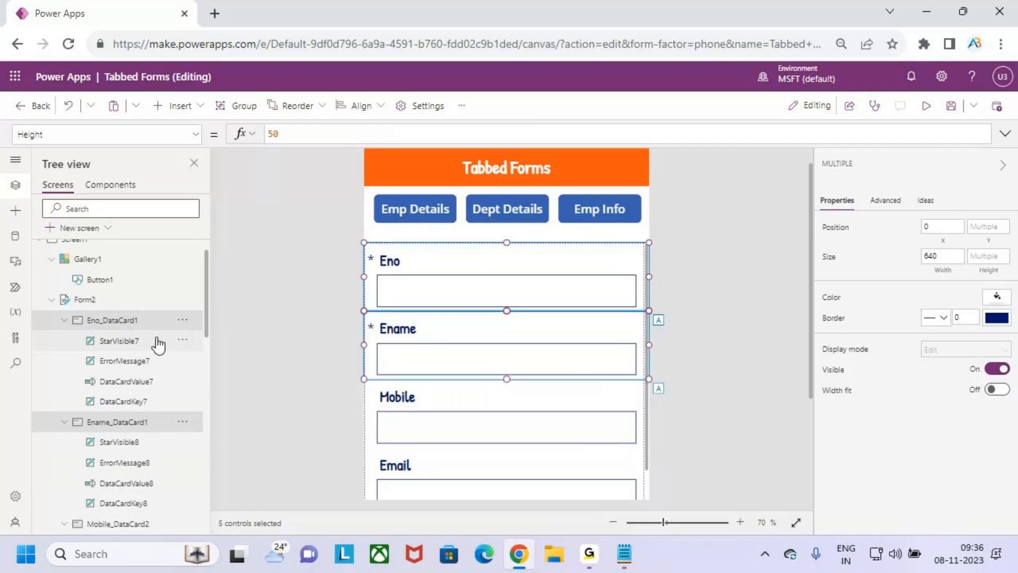
scroll(150, 342, up, 1)
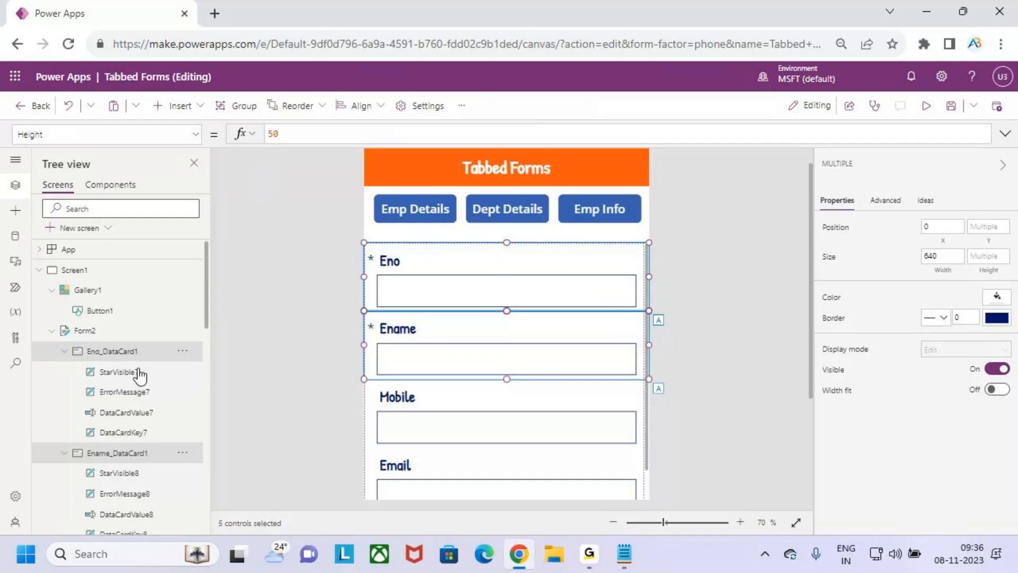
Change the selected cards' Visible formula from true to varTabselected=1
click(196, 134)
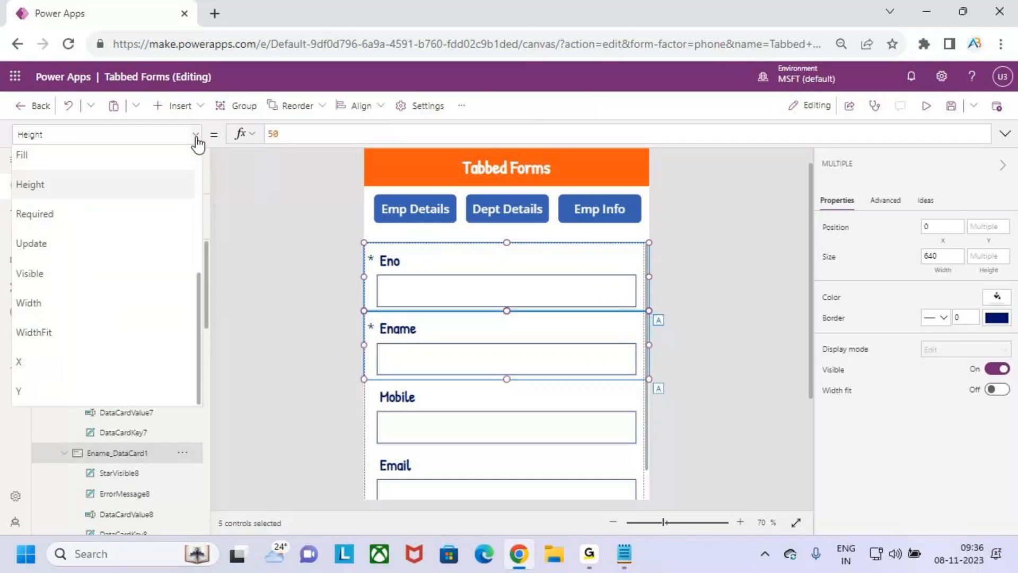
click(103, 276)
click(315, 135)
drag(273, 134, 260, 141)
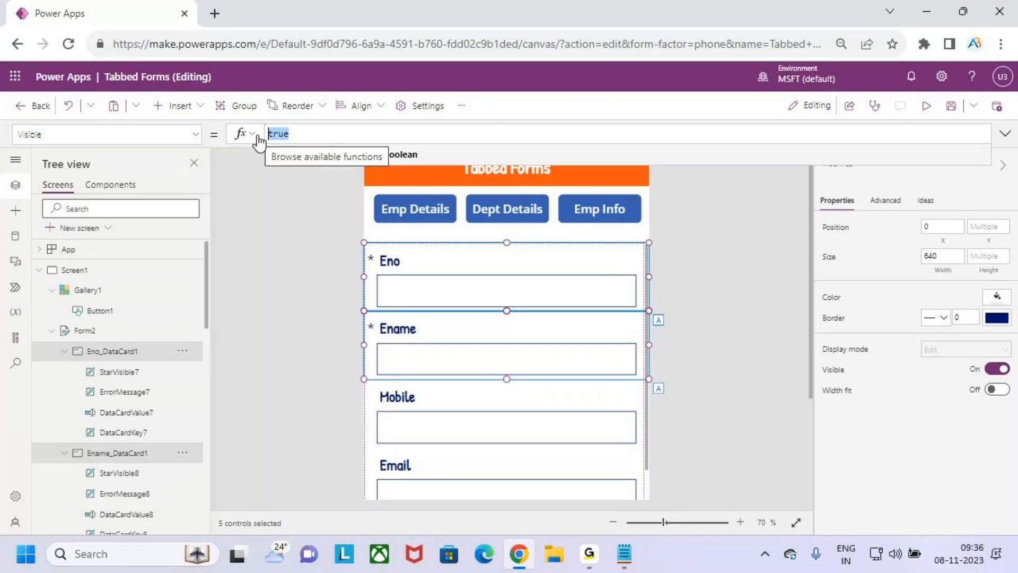
key(BackSpace)
text(va)
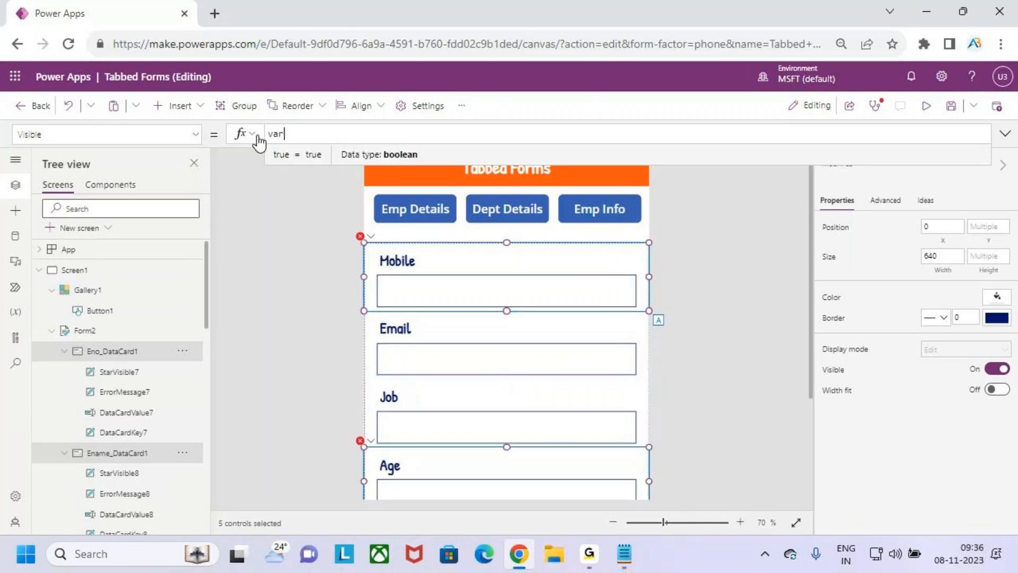
text(r)
key(Down)
key(Tab)
text(=)
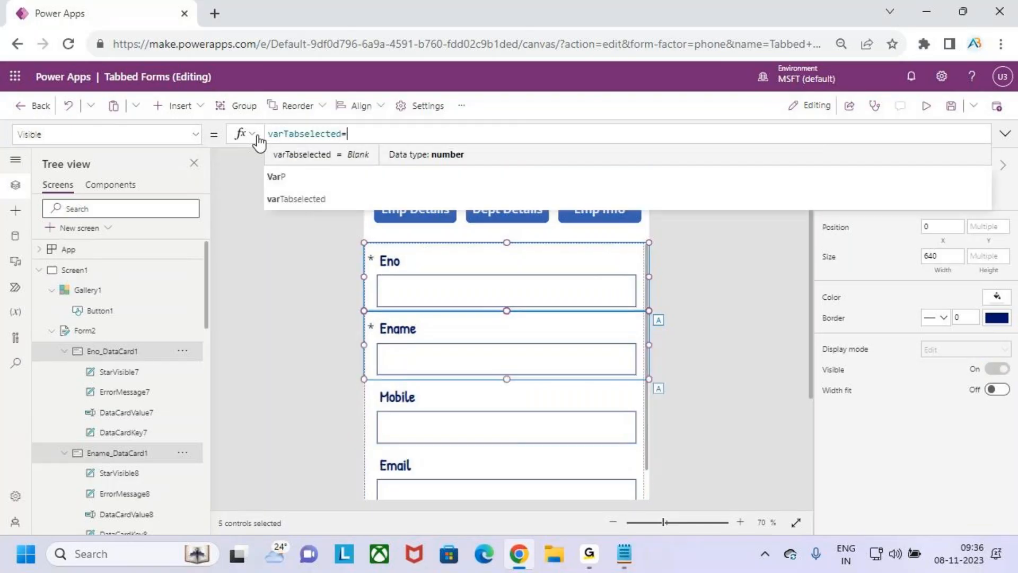
text(1)
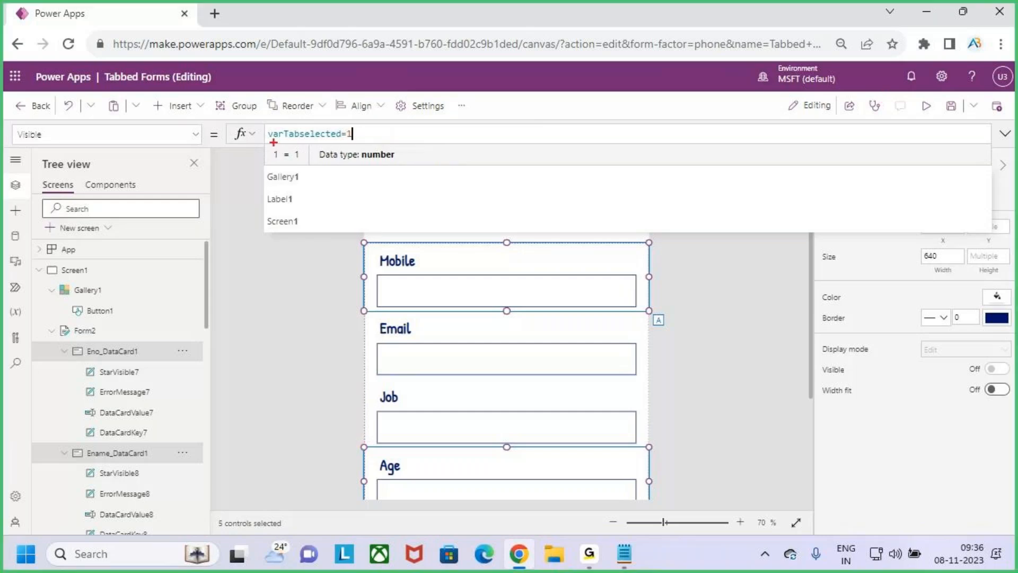
Check the new Visible formula in the expanded formula editor
drag(348, 145, 370, 126)
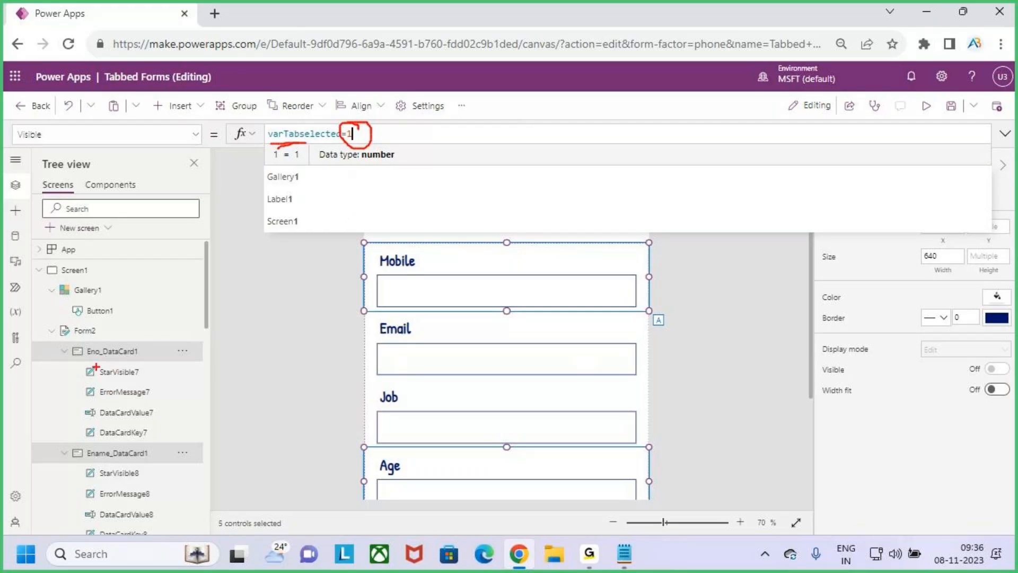
drag(90, 362, 116, 363)
key(Escape)
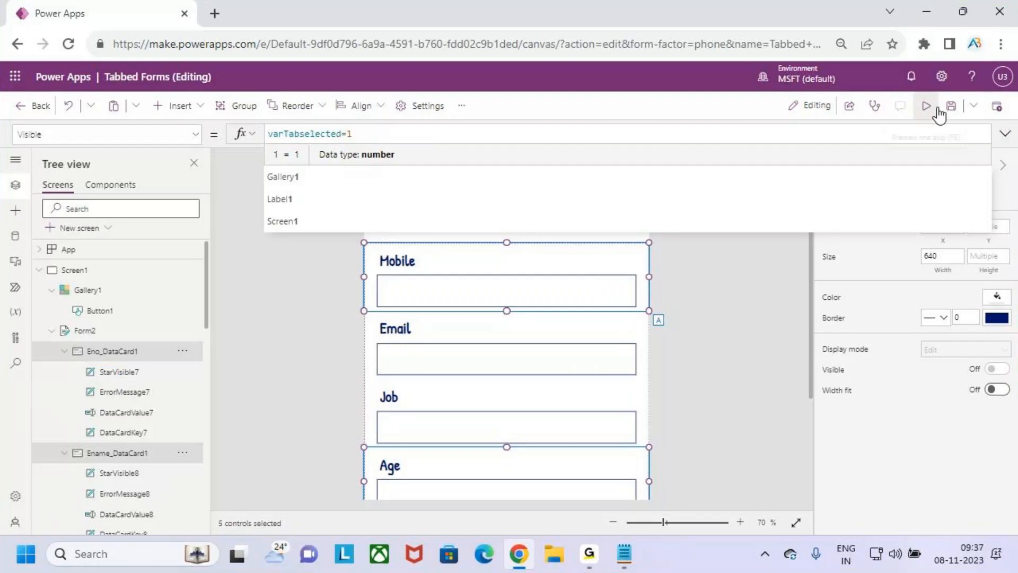
click(1004, 134)
click(1005, 134)
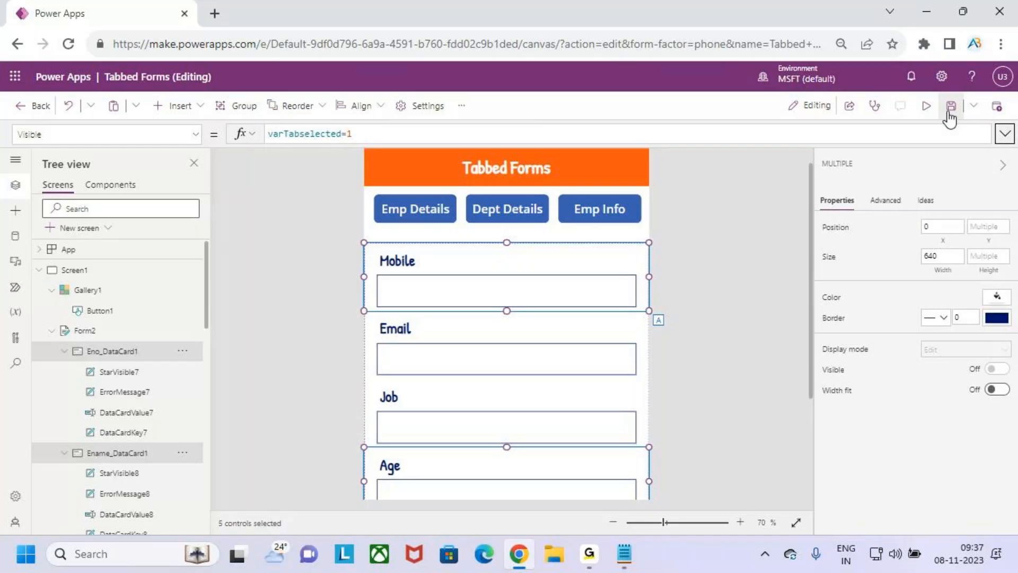
Preview the app, toggling Emp Details, Dept Details, then Emp Details, and close the preview
key(F5)
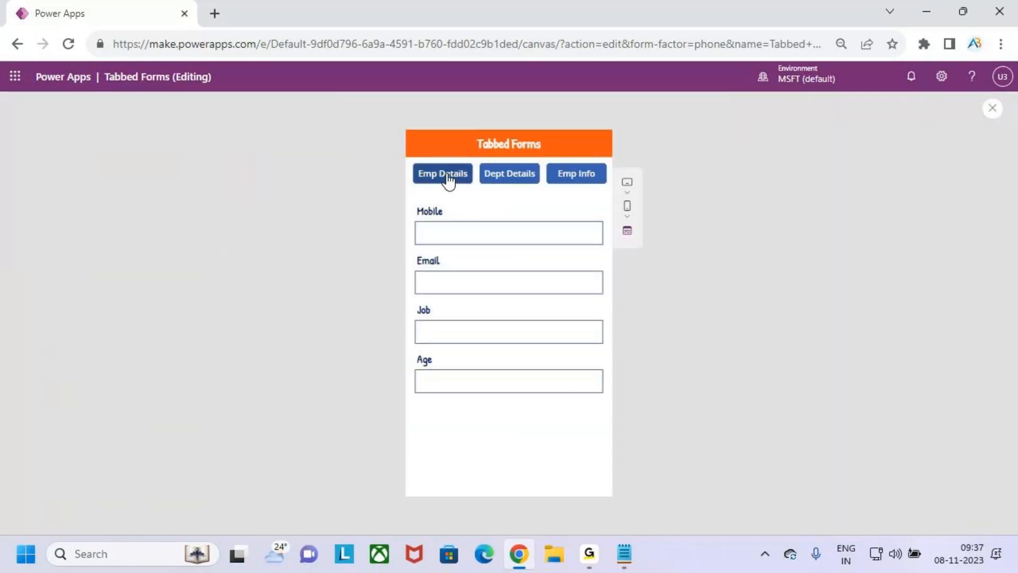
click(448, 177)
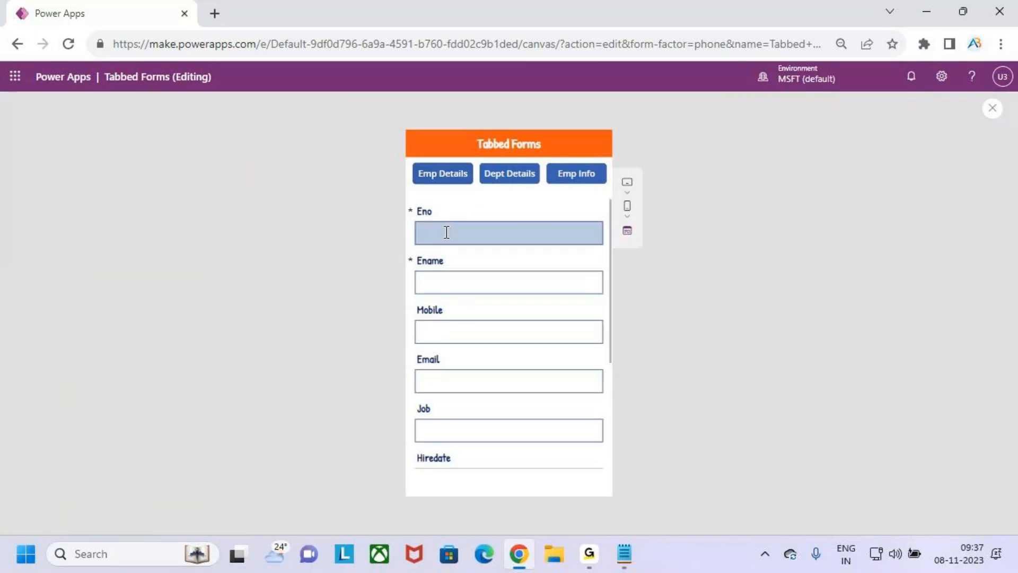
scroll(471, 378, down, 3)
scroll(472, 379, up, 3)
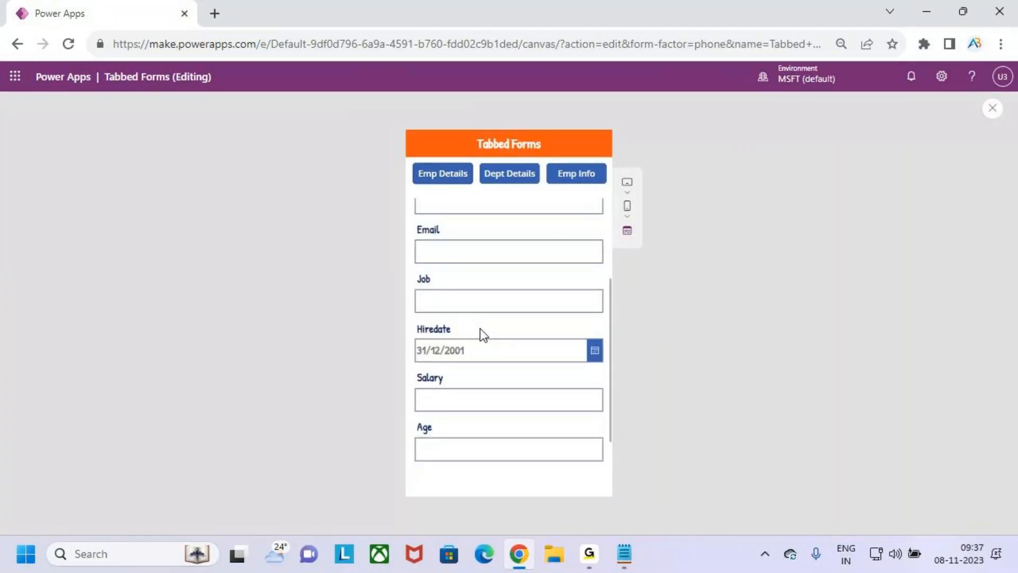
click(522, 178)
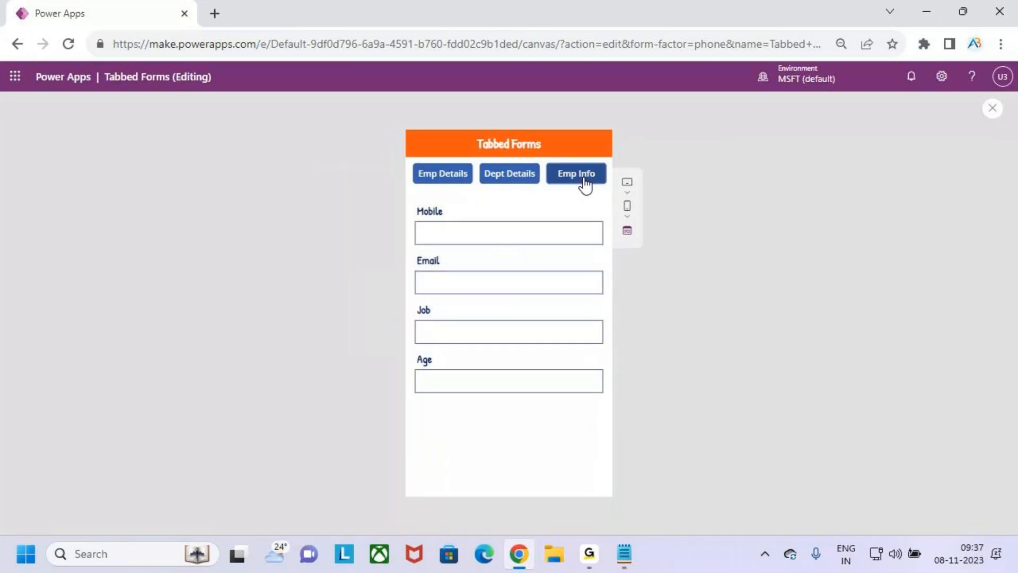
click(452, 180)
scroll(469, 329, down, 4)
scroll(468, 343, up, 4)
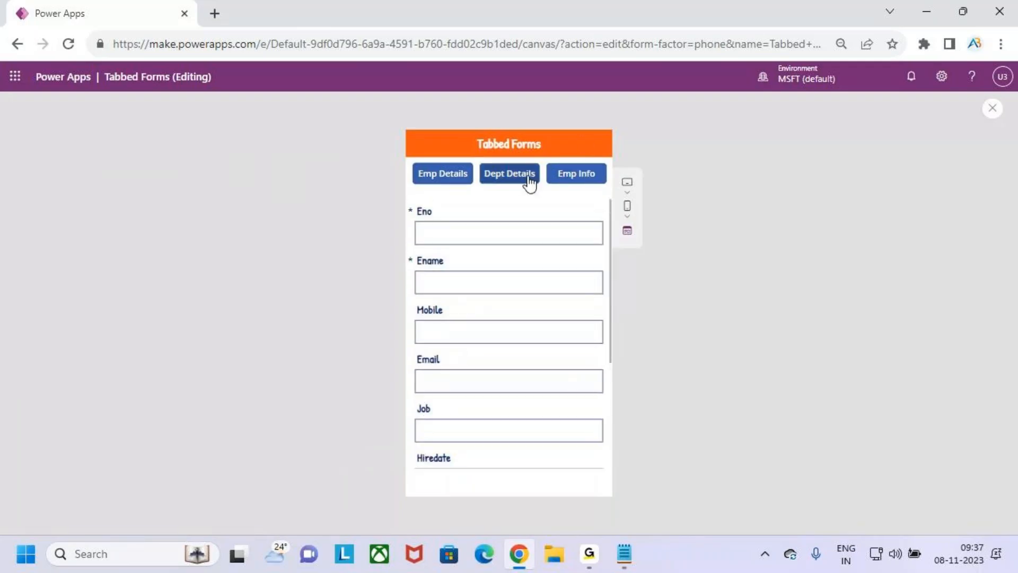
key(ctrl+2)
drag(481, 164, 539, 181)
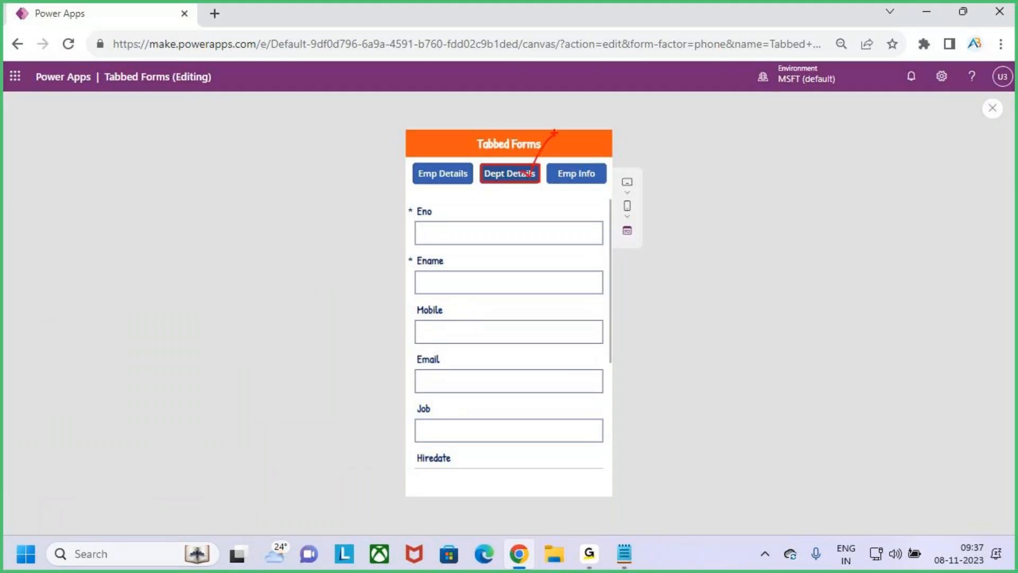
key(Escape)
click(991, 108)
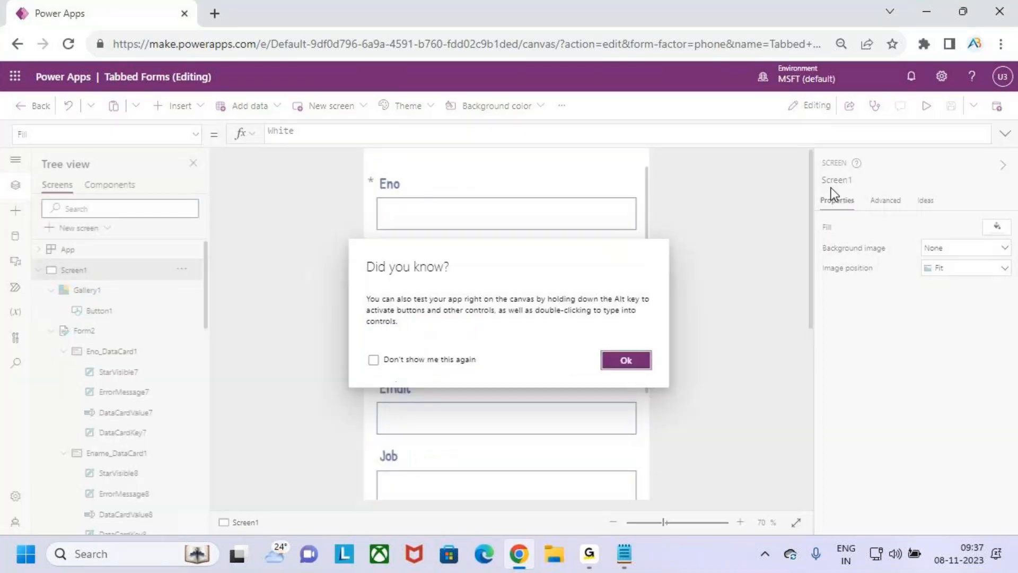
Dismiss the tip and read the Dept Details fields Dno, Dname and Job in Notepad
click(643, 372)
click(624, 553)
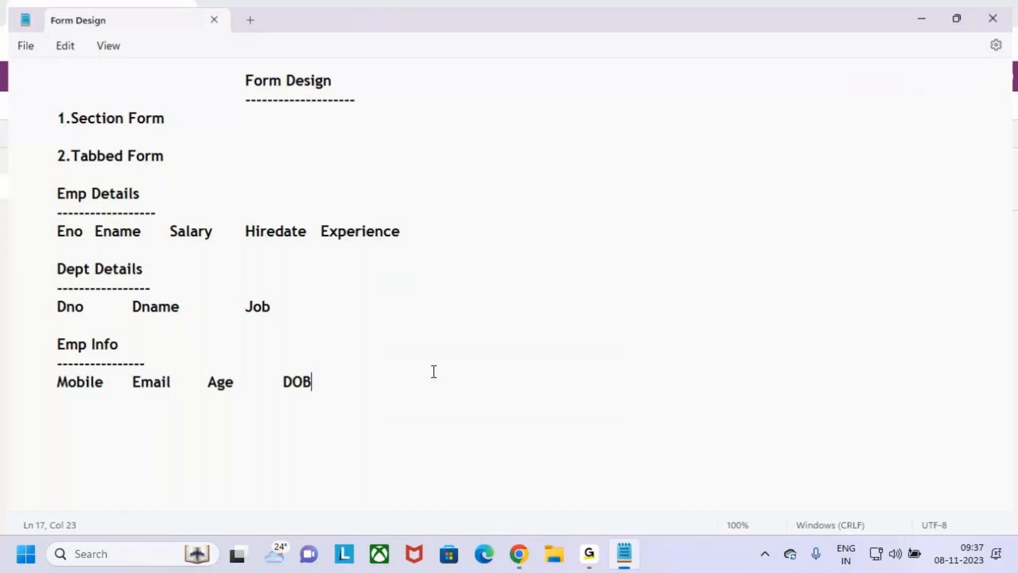
drag(48, 303, 277, 301)
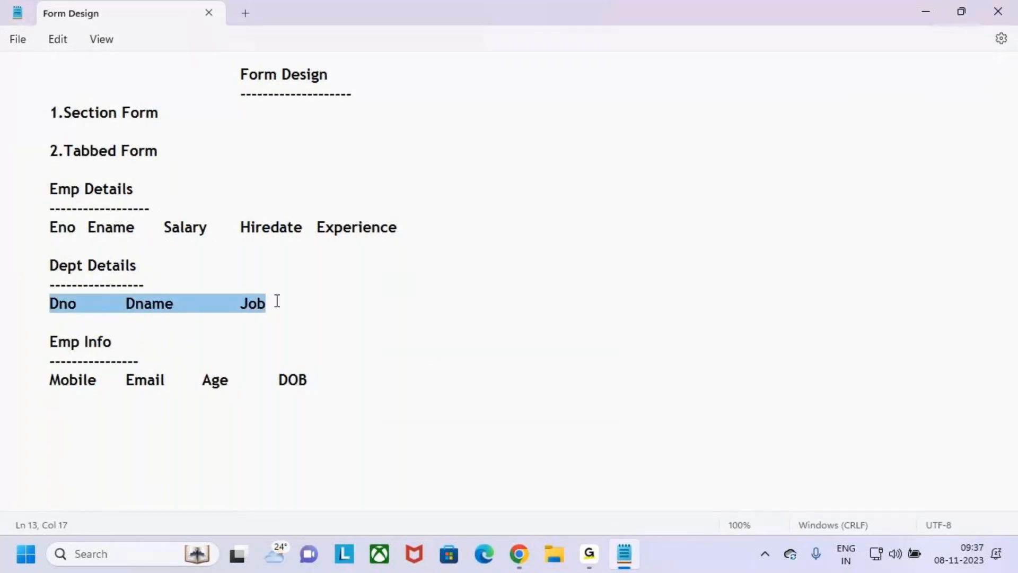
drag(49, 265, 136, 275)
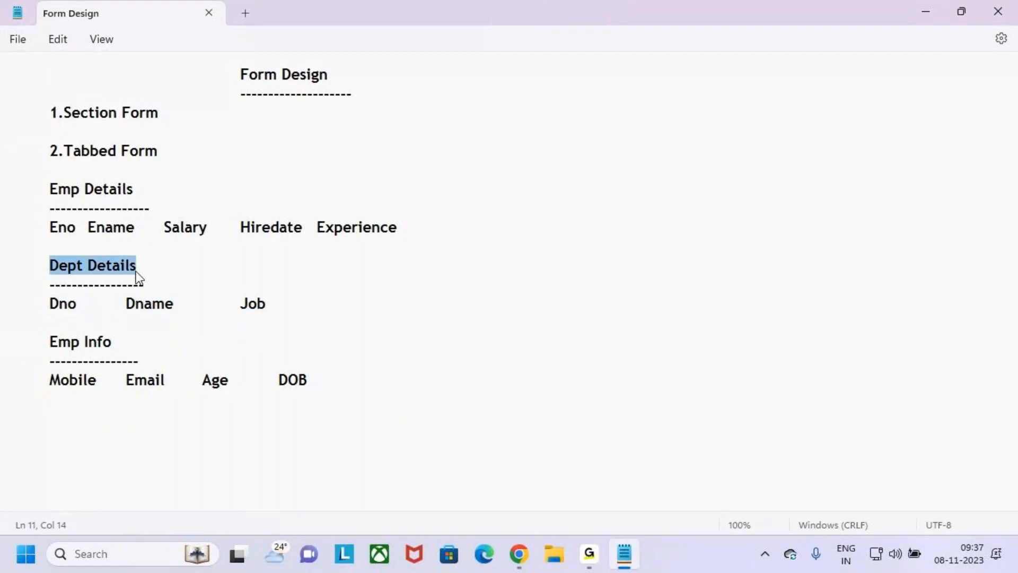
click(519, 562)
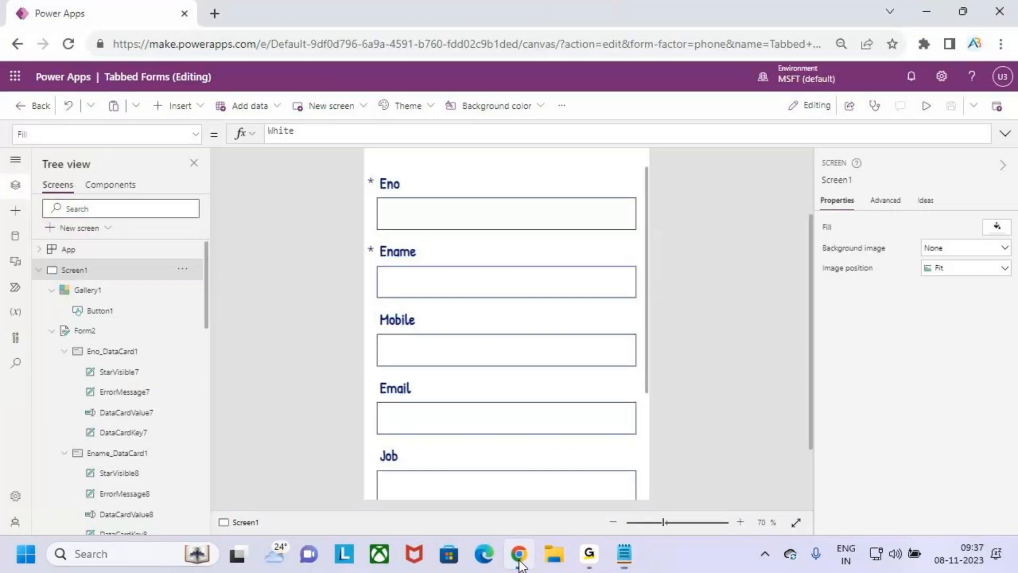
Inspect the tab button gallery, the form and the Job data card in the tree
click(127, 307)
click(125, 293)
click(128, 331)
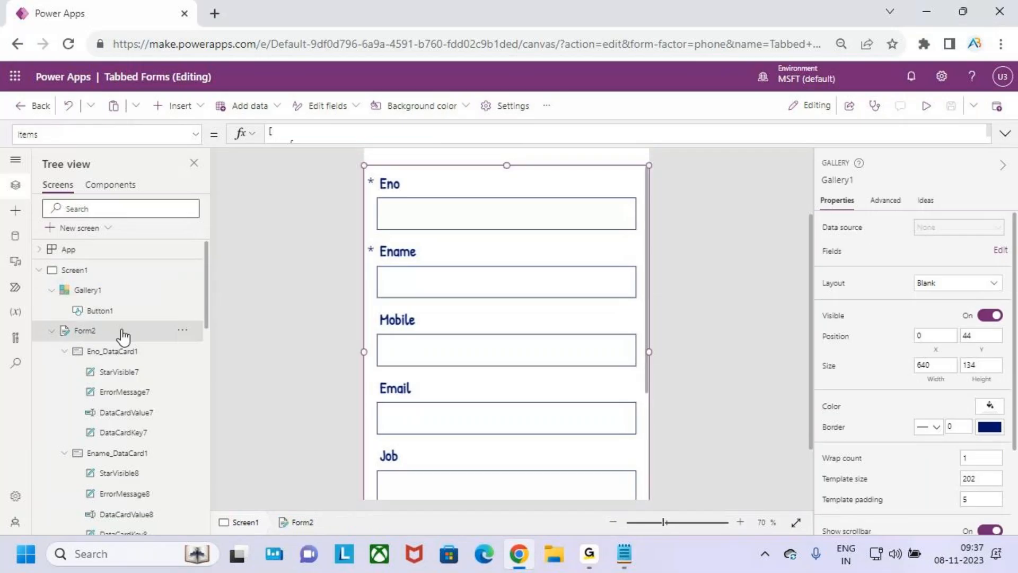
scroll(133, 337, down, 3)
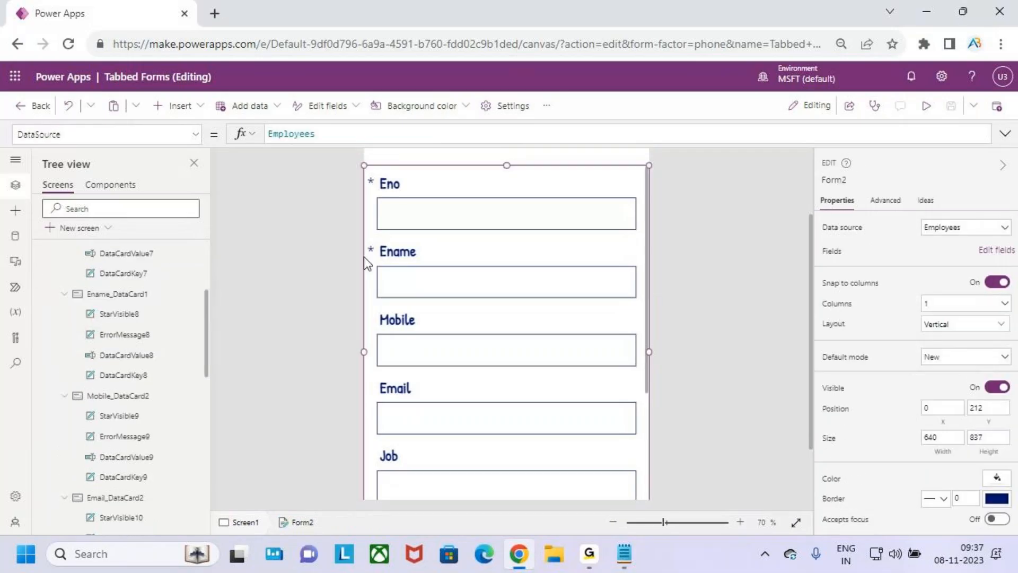
scroll(427, 260, up, 2)
click(520, 229)
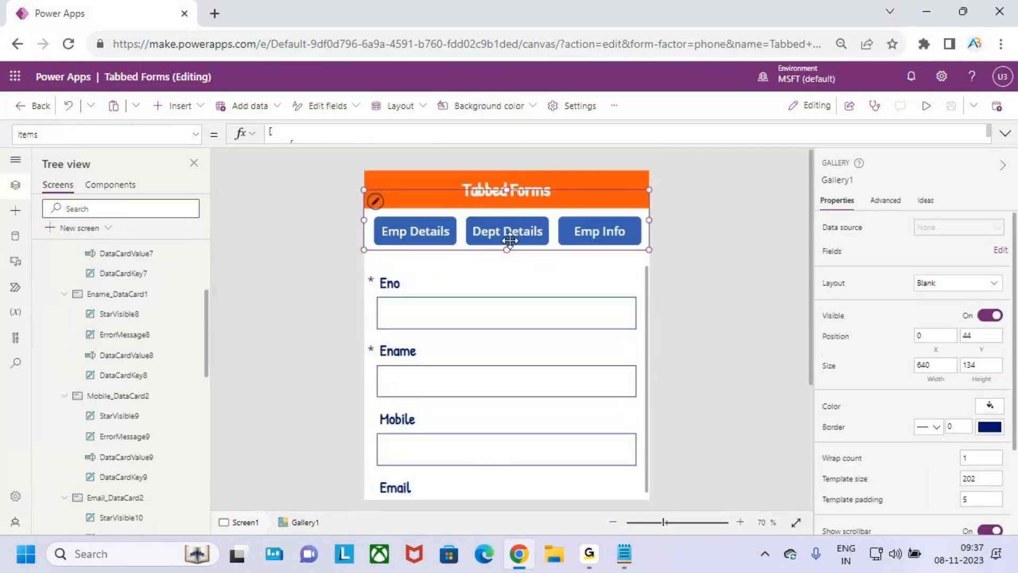
scroll(125, 317, up, 2)
scroll(125, 318, down, 3)
scroll(125, 317, down, 3)
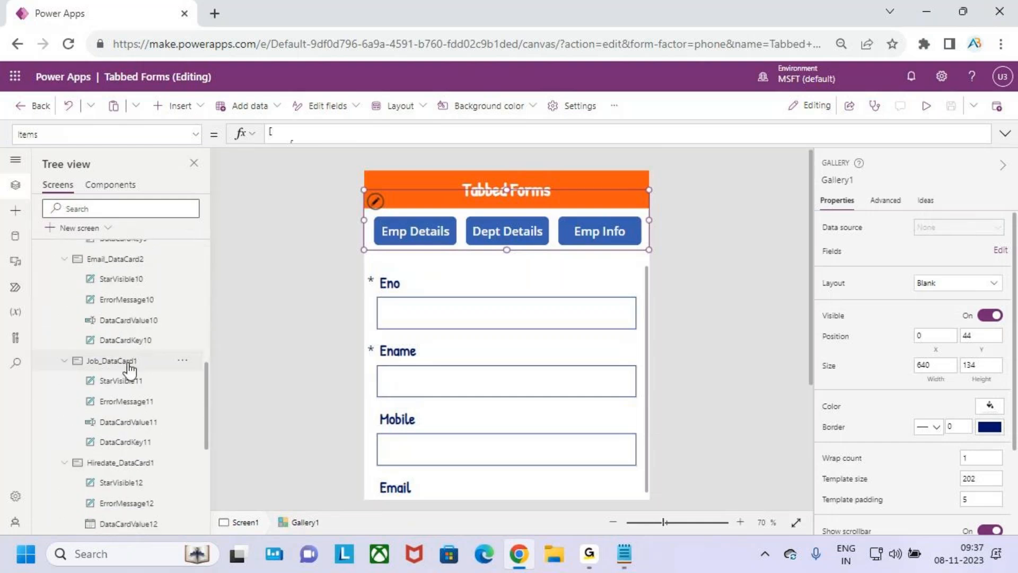
click(128, 361)
scroll(140, 403, down, 5)
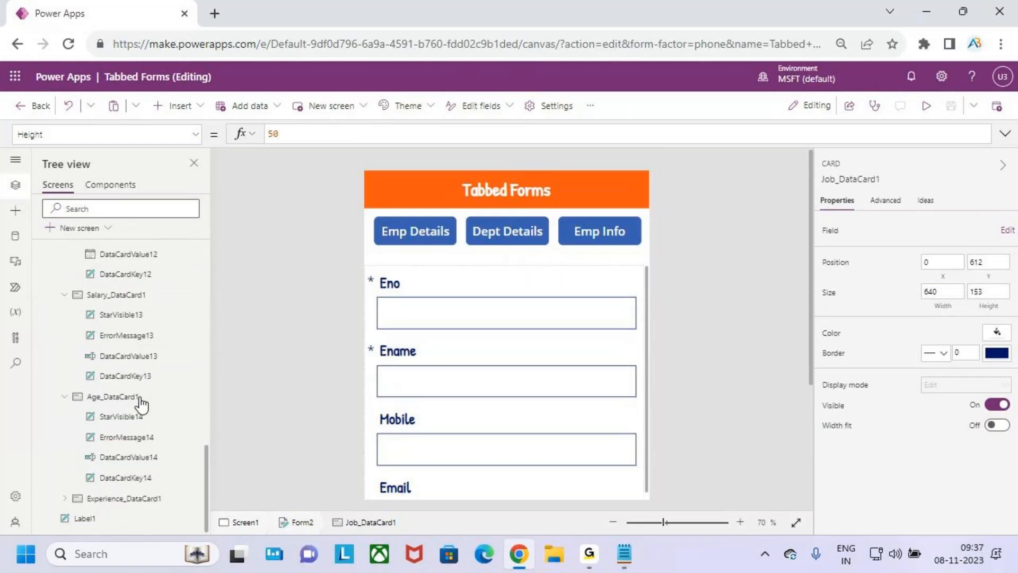
scroll(138, 398, up, 12)
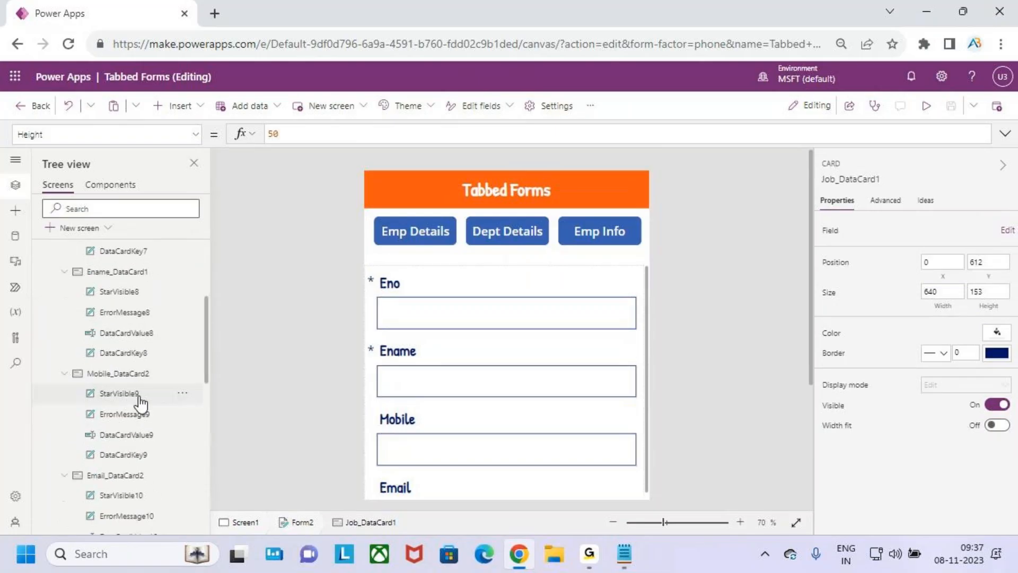
Add the Dno and Dname fields to Form2 through its Fields pane
click(119, 332)
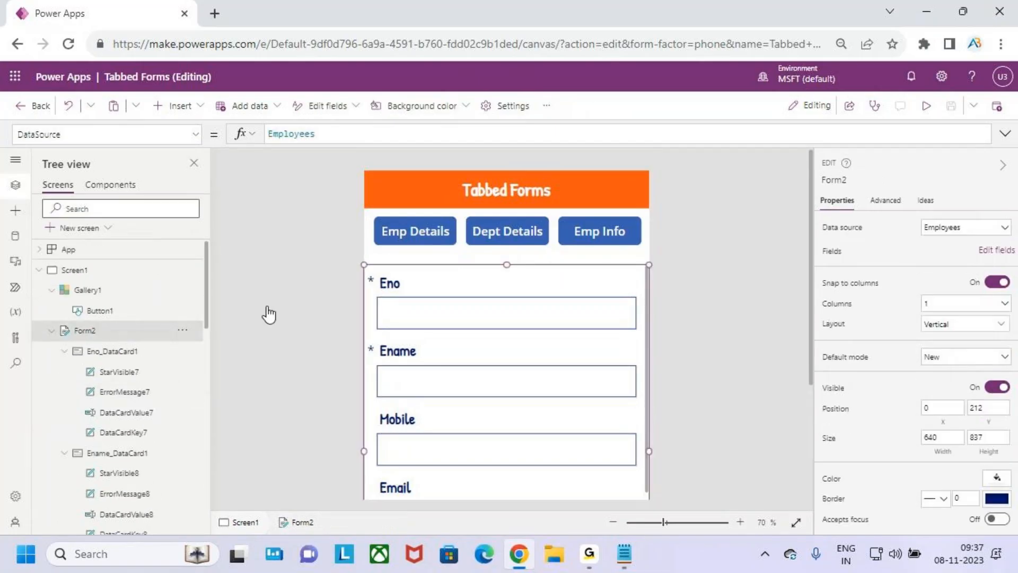
click(988, 254)
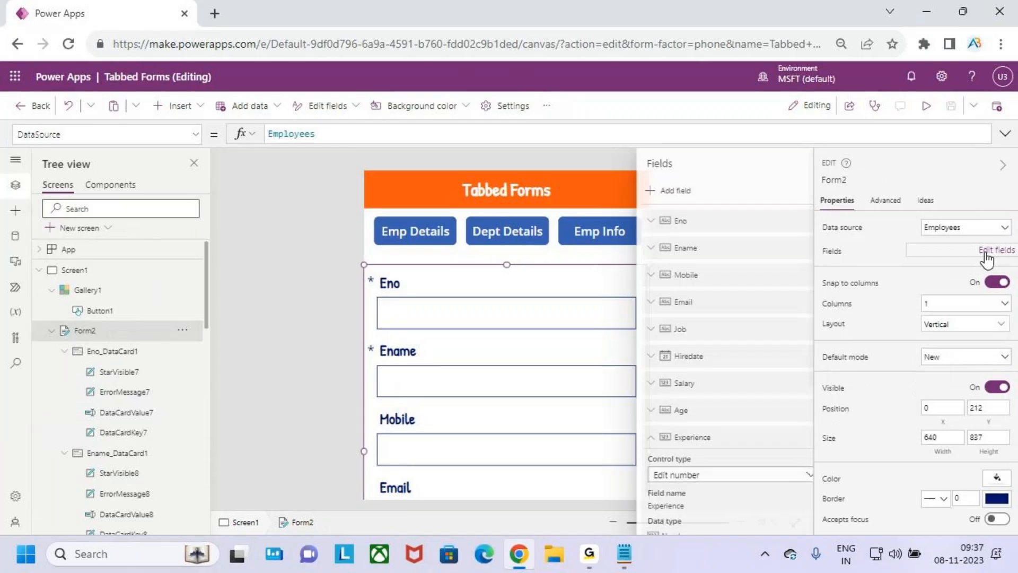
click(650, 192)
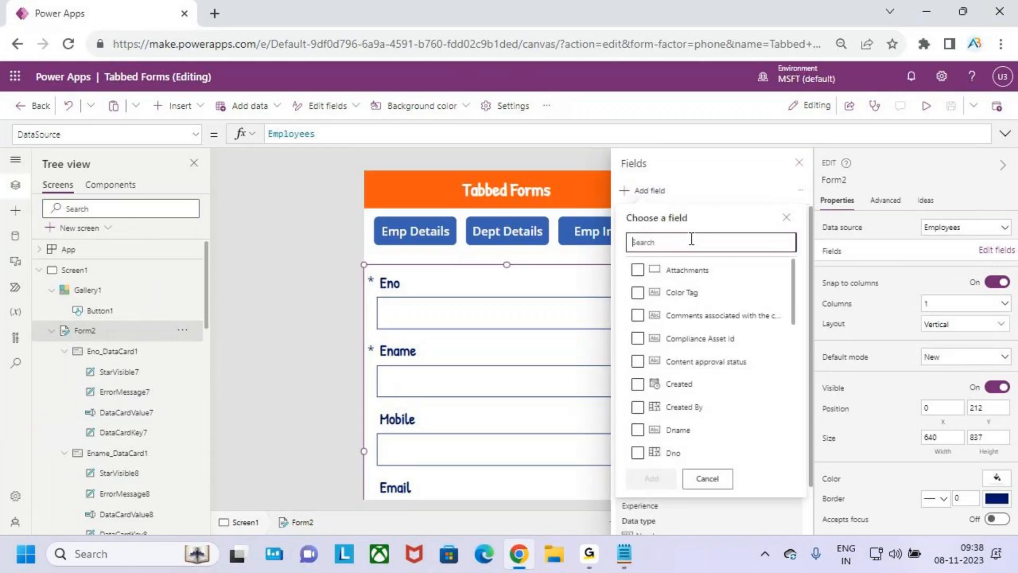
text(dno)
click(637, 272)
click(651, 297)
click(650, 192)
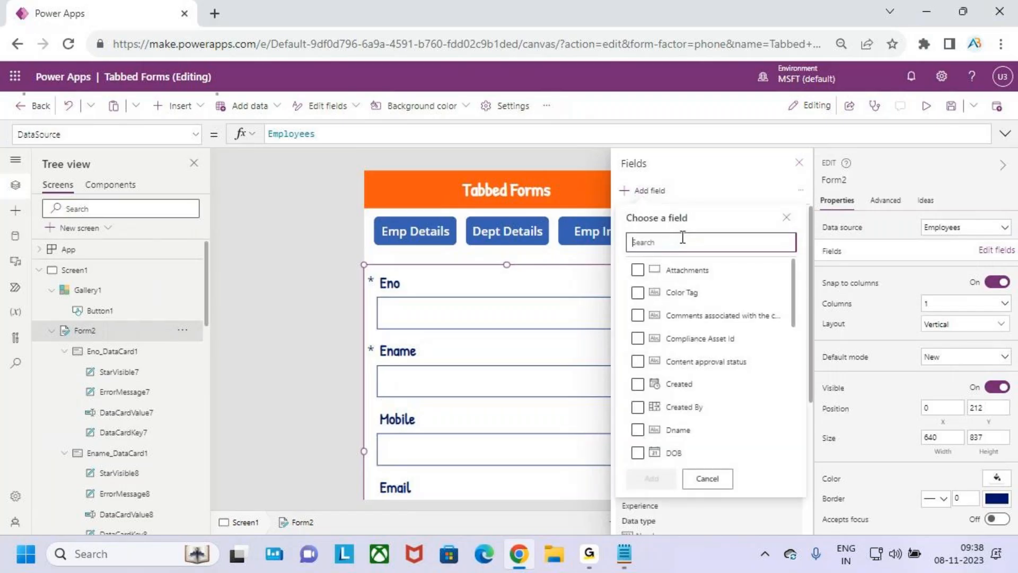
text(dnam)
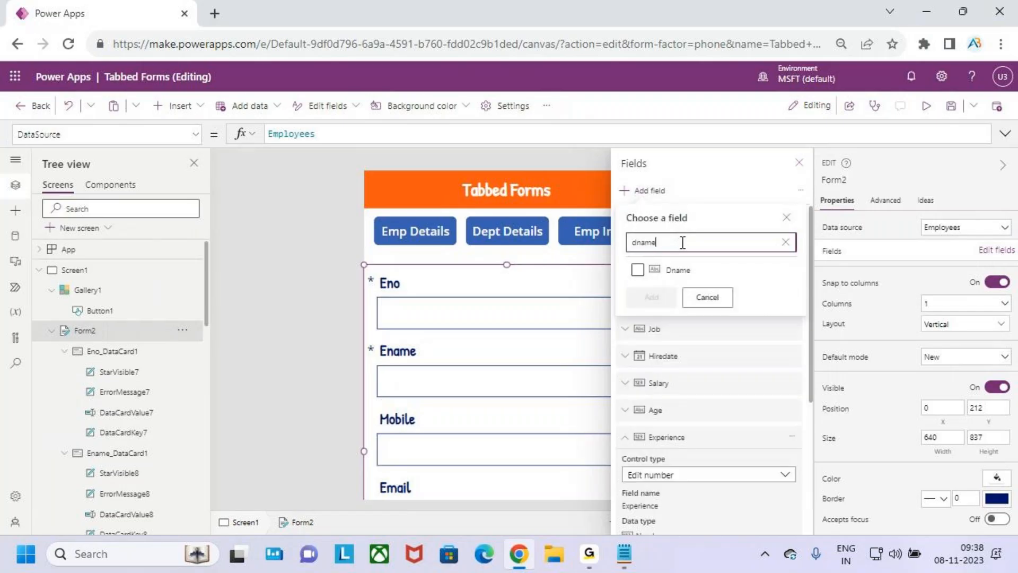
text(e)
click(638, 269)
click(652, 297)
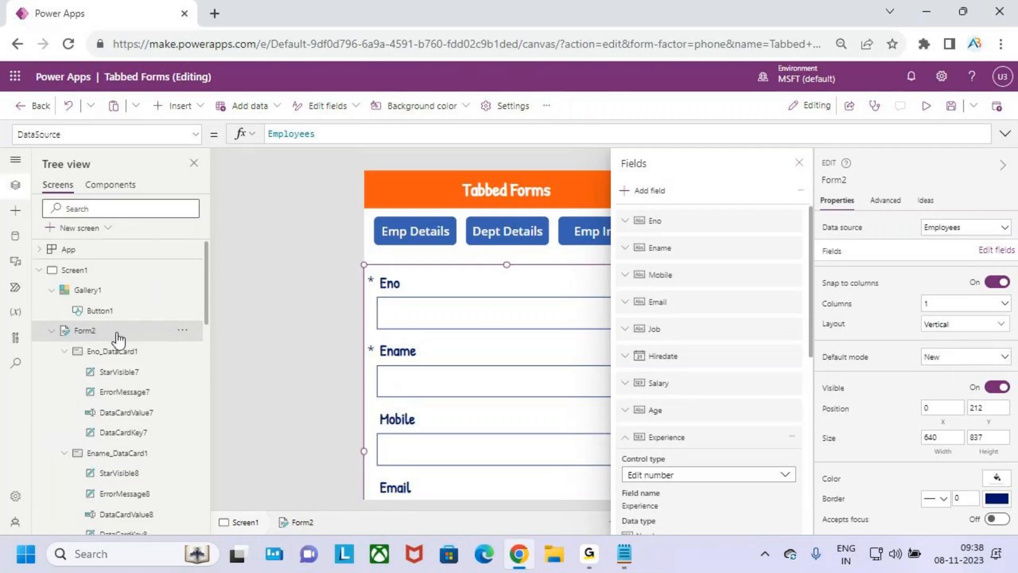
scroll(143, 348, down, 12)
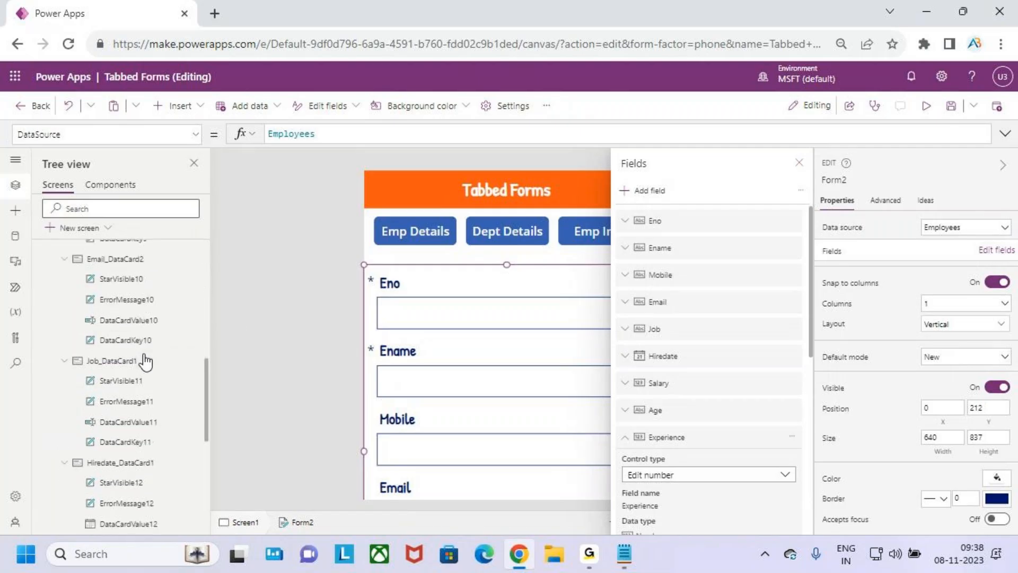
Select the Dno, Dname and Job cards and set their Visible to varTabselected=2
click(125, 477)
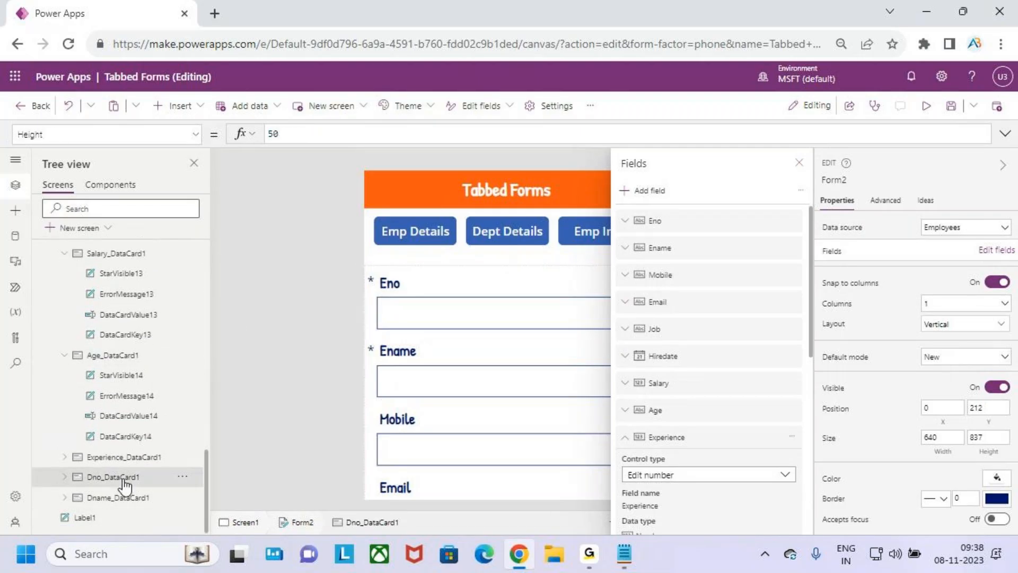
ctrl+click(132, 498)
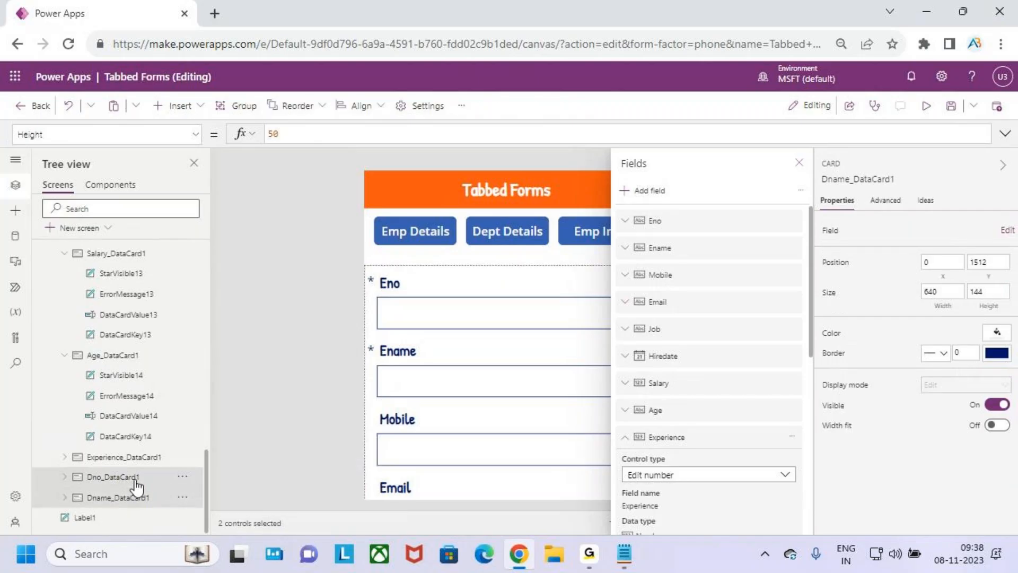
scroll(139, 367, up, 5)
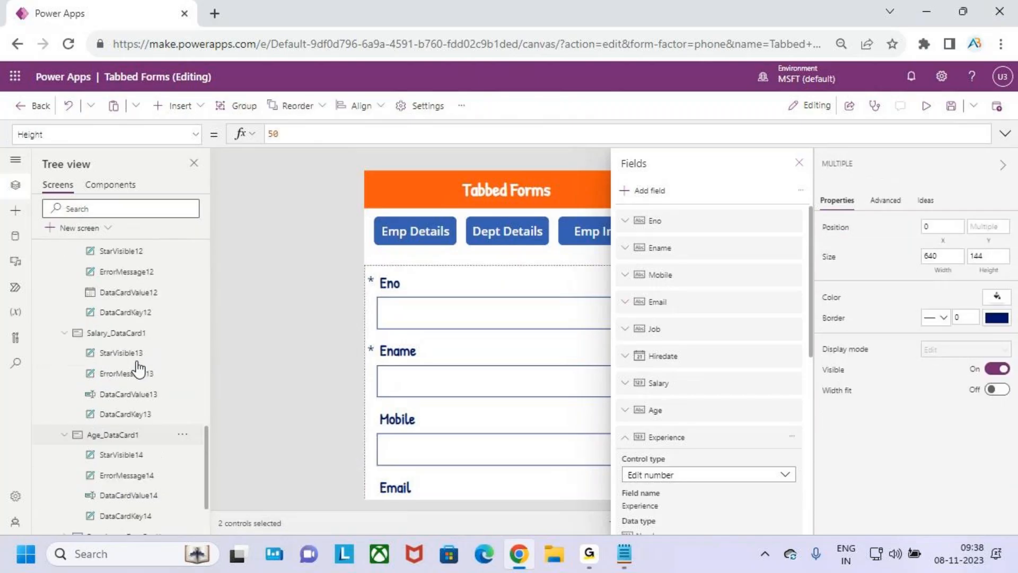
scroll(136, 344, up, 3)
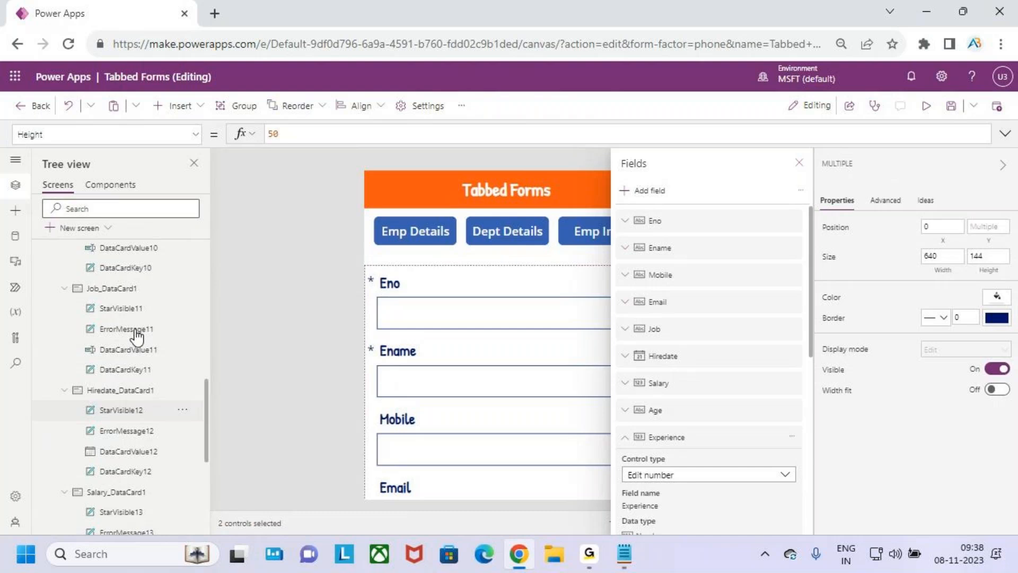
ctrl+click(135, 290)
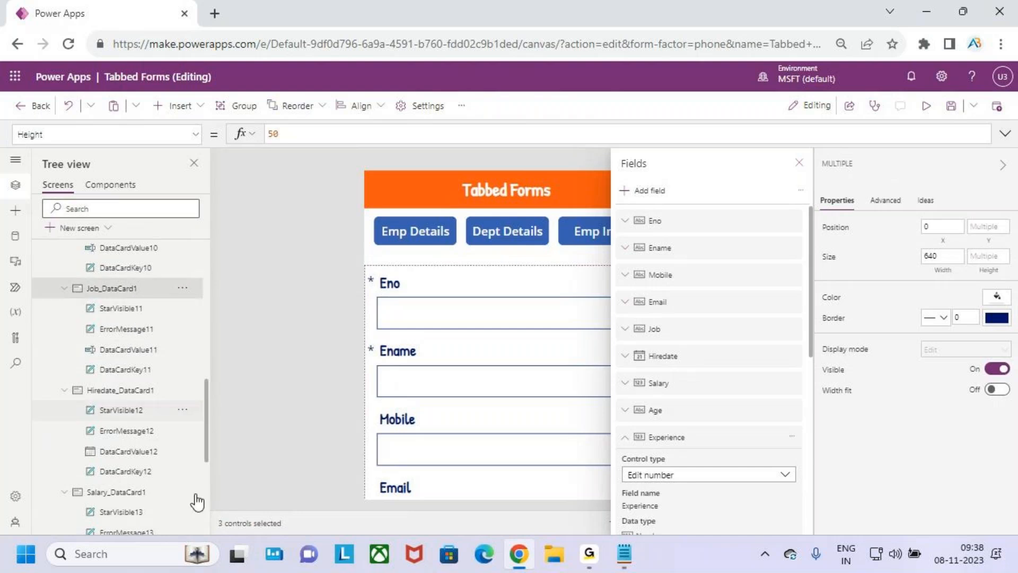
click(163, 142)
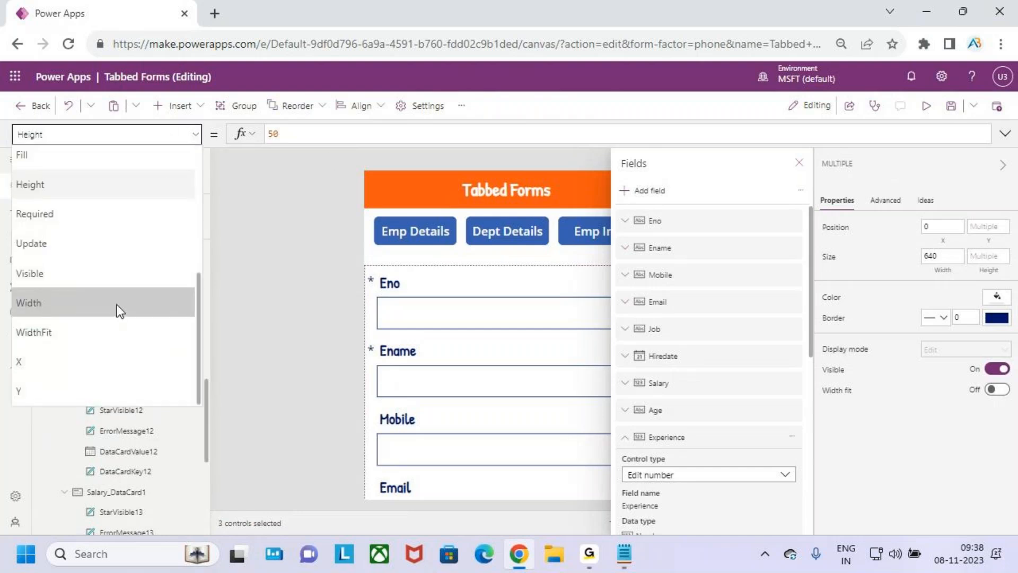
click(97, 272)
drag(302, 133, 270, 133)
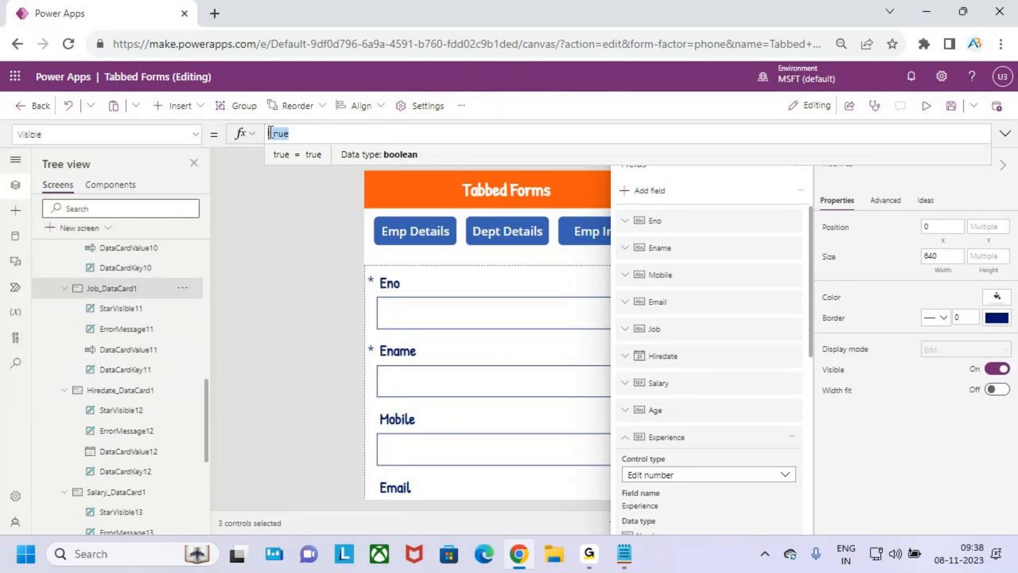
text(var)
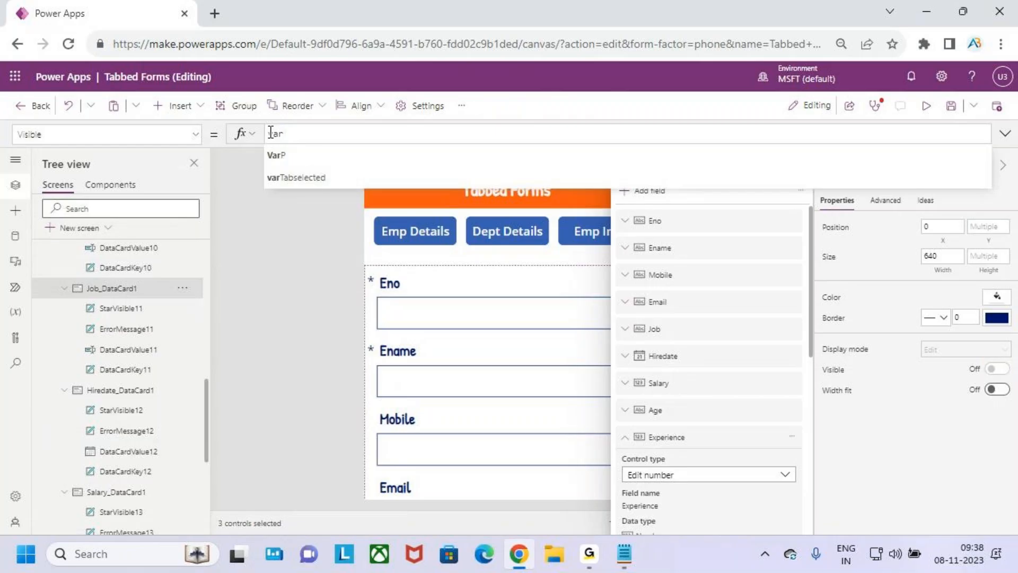
key(Down)
key(Tab)
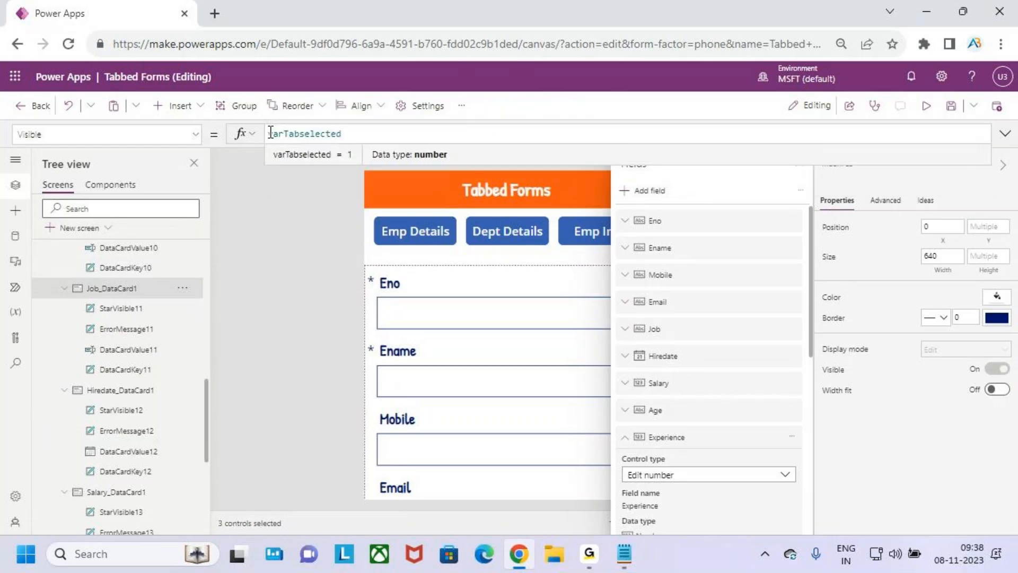
text(=2)
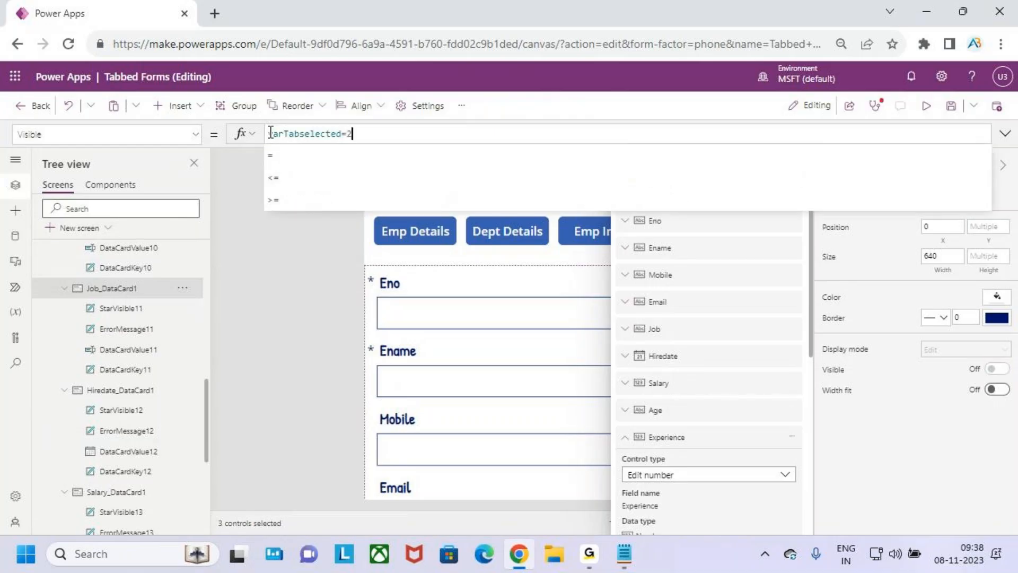
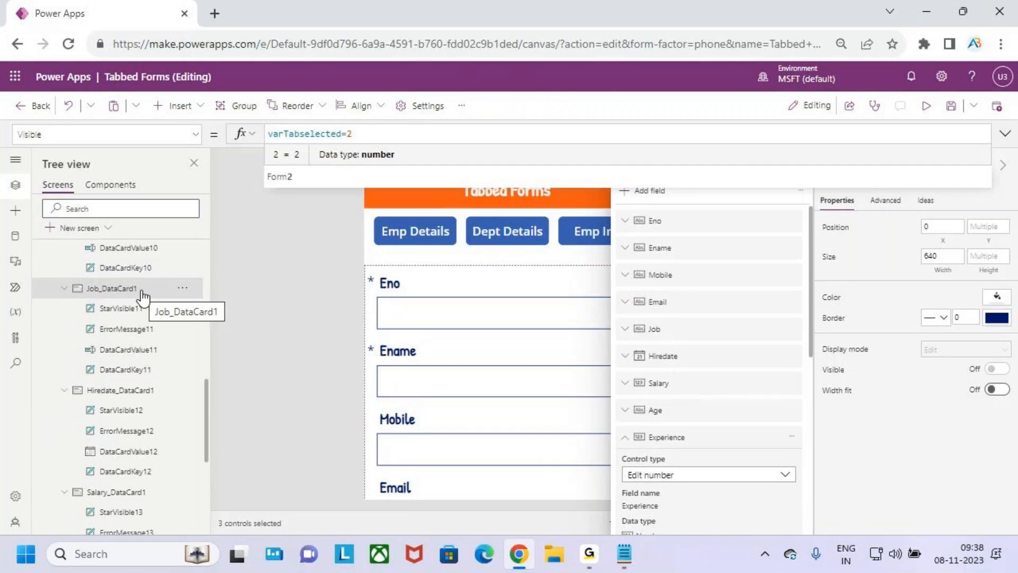
Review the Emp Info heading and its field list in the form design notes
click(1004, 133)
click(624, 554)
drag(50, 342, 130, 345)
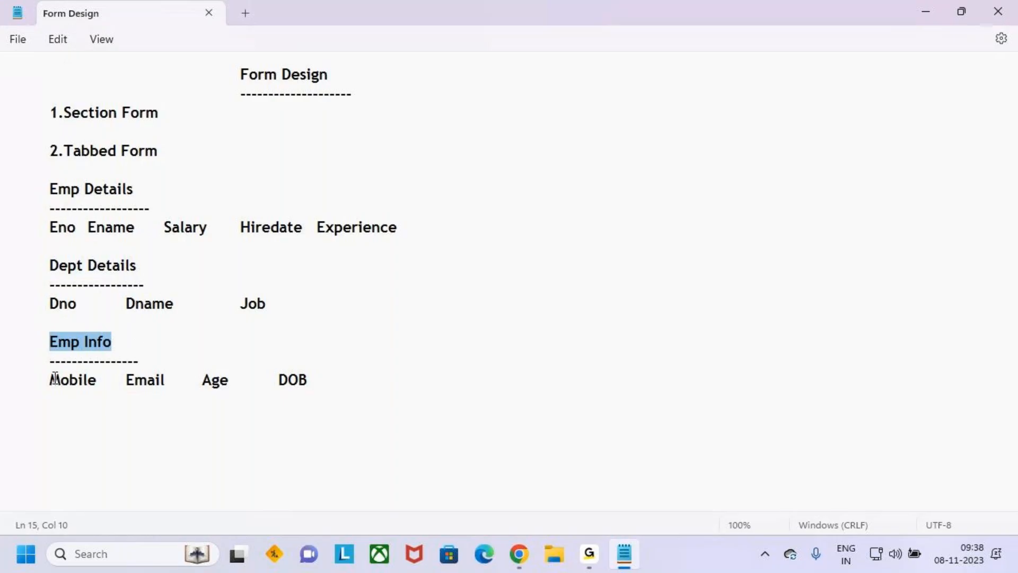
drag(51, 379, 313, 381)
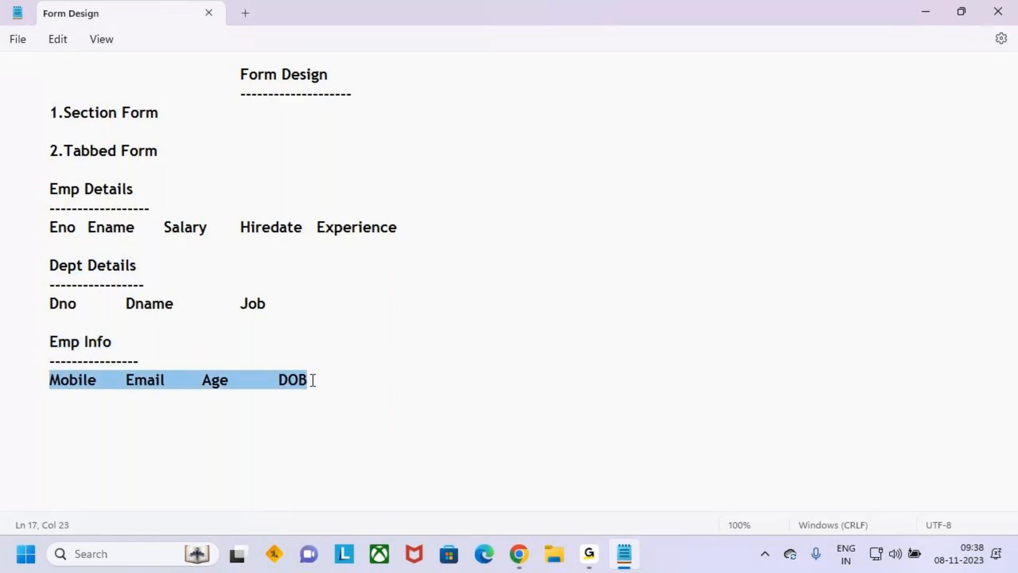
click(358, 382)
click(932, 11)
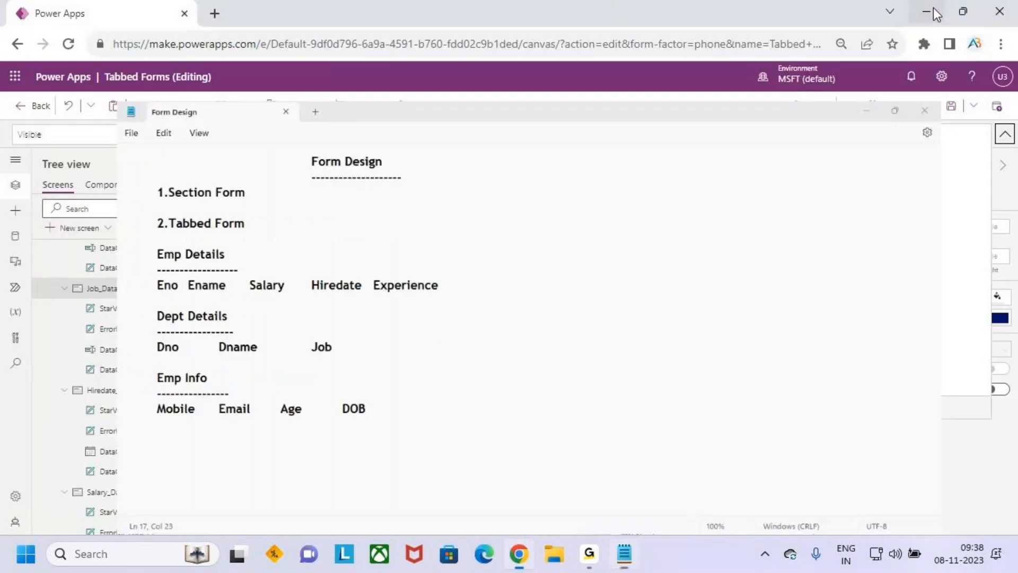
scroll(88, 354, down, 1)
scroll(88, 354, up, 5)
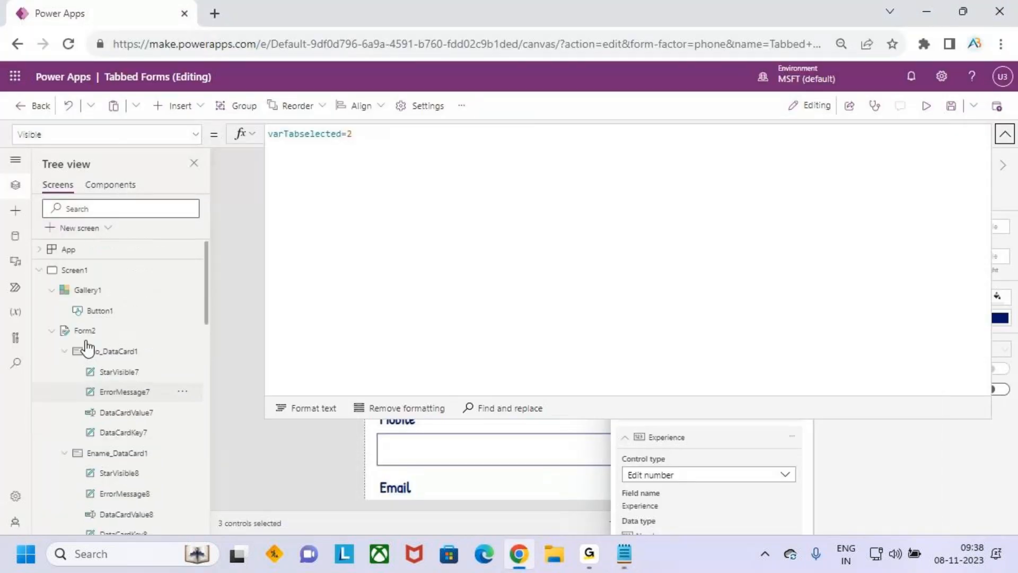
Re-expand the form's cards and confirm the Mobile, Email, Age and DOB line in the notes
click(51, 330)
click(51, 330)
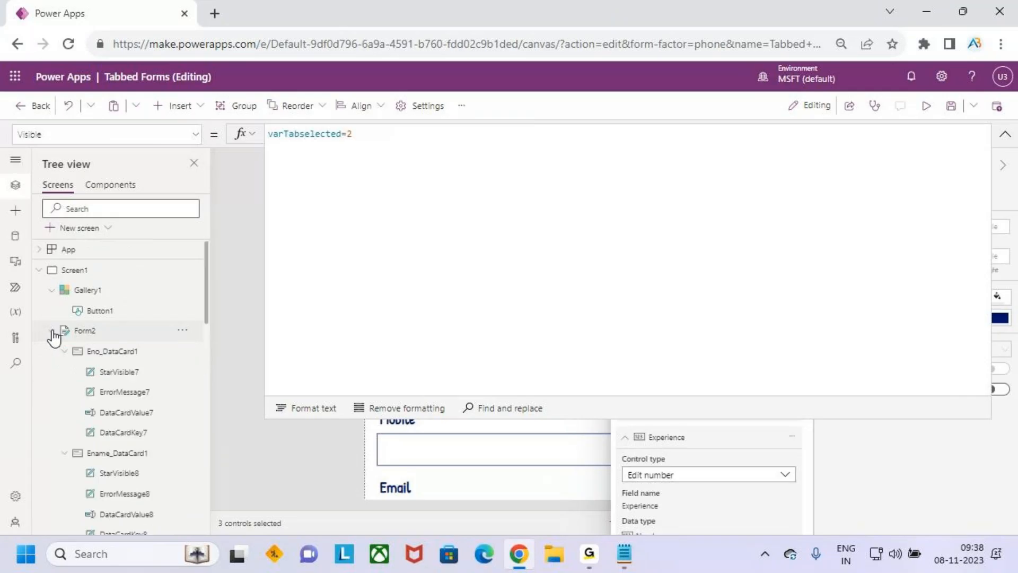
scroll(111, 393, down, 5)
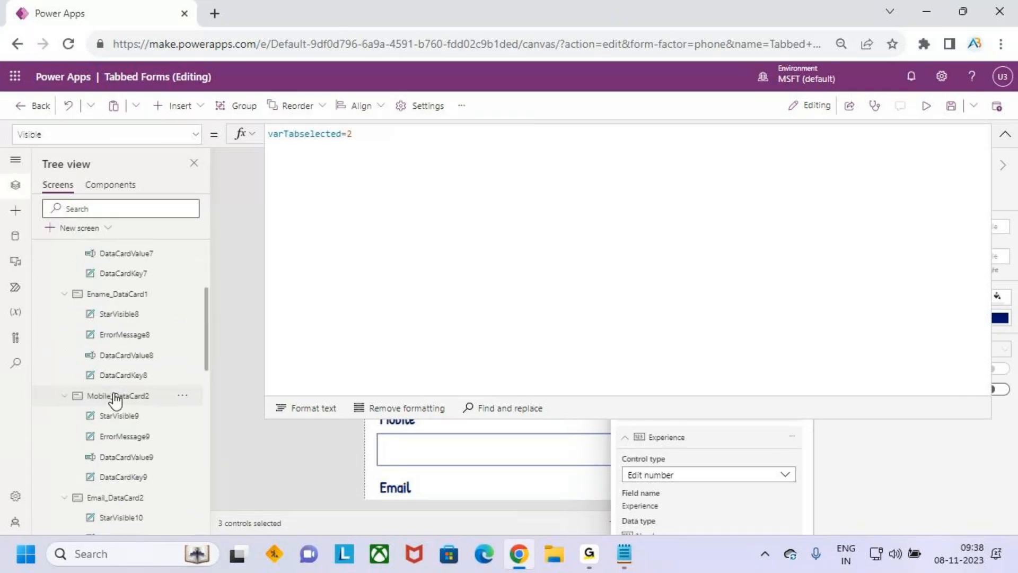
click(624, 554)
drag(51, 383, 314, 378)
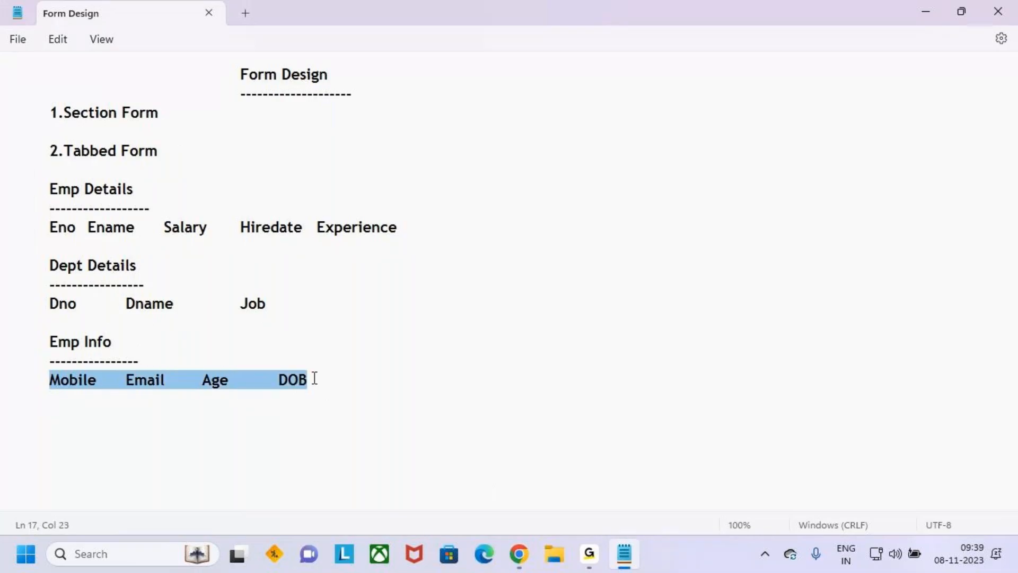
click(337, 379)
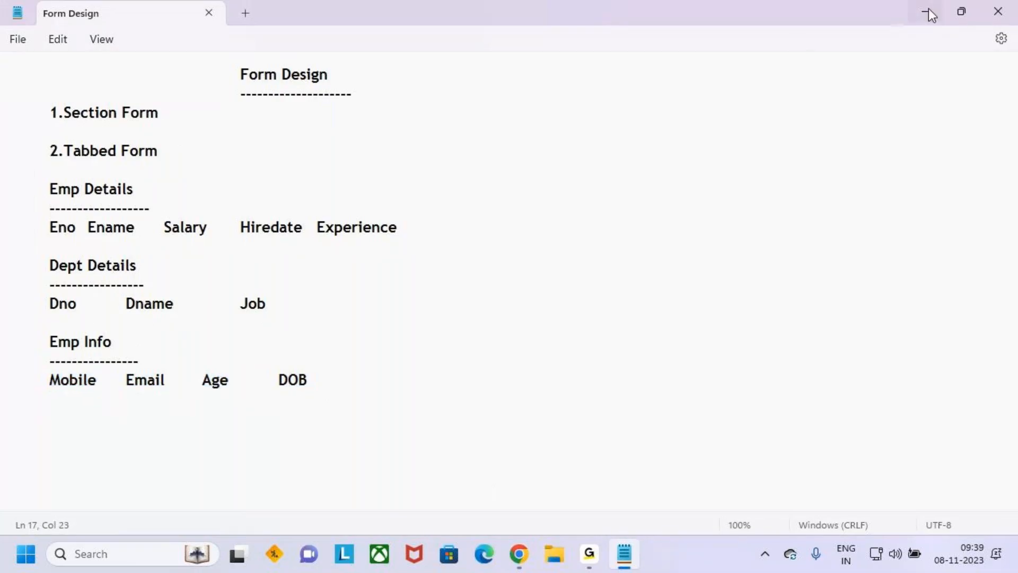
click(927, 9)
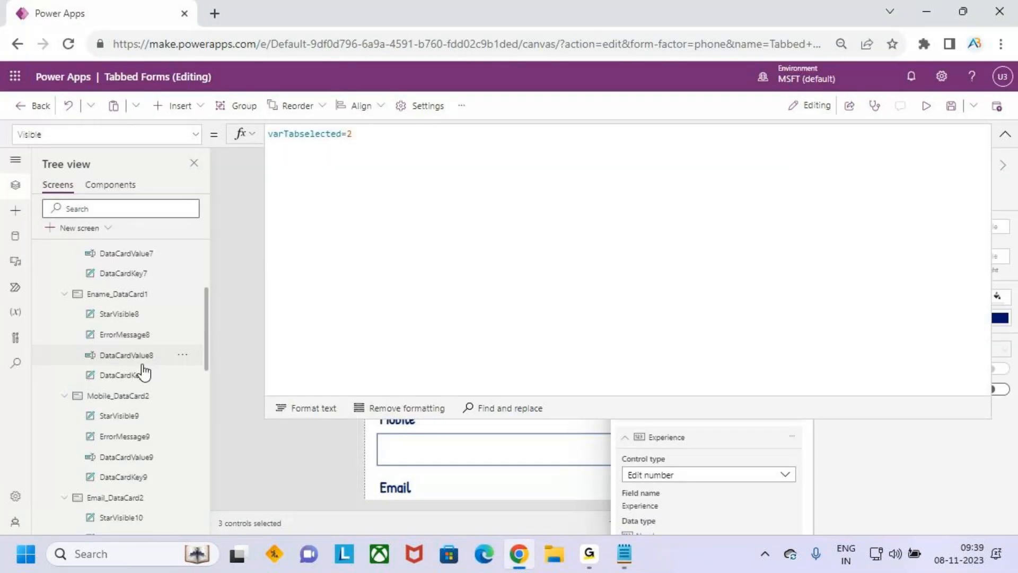
Multi-select the Mobile, Email and Age cards in the Tree view
scroll(135, 350, down, 3)
click(128, 318)
click(133, 418)
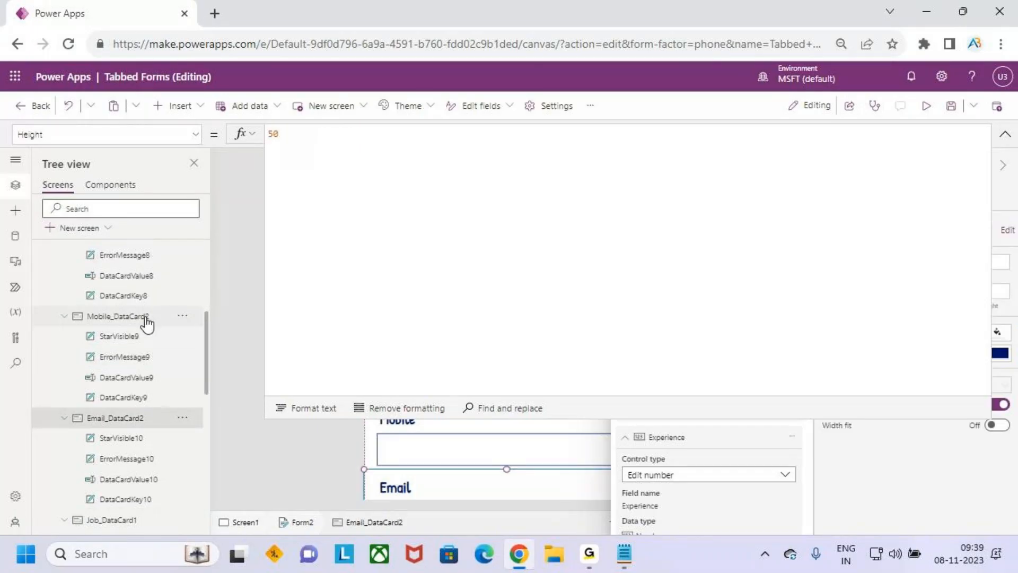
ctrl+click(143, 318)
scroll(154, 424, down, 3)
scroll(156, 408, down, 4)
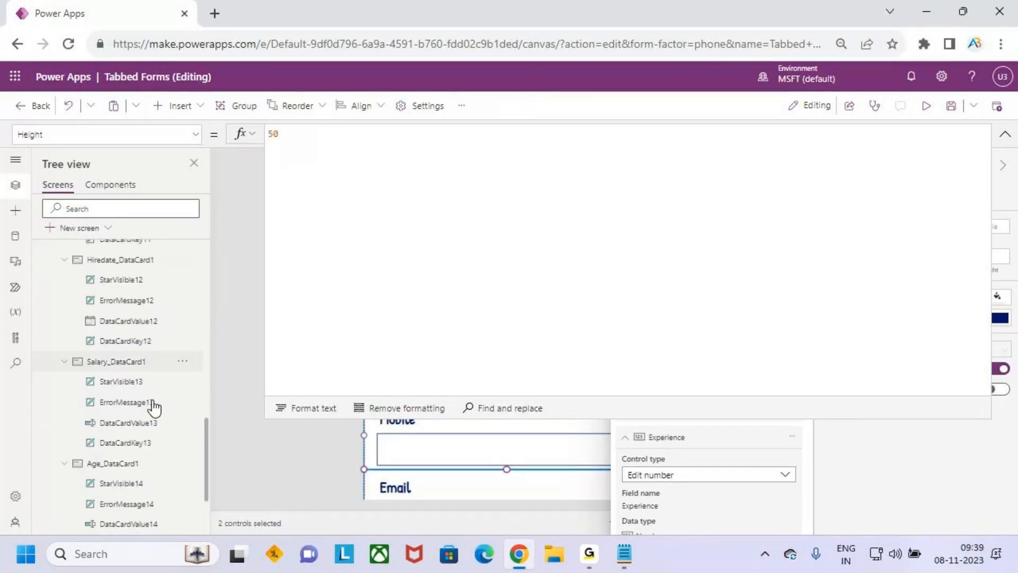
scroll(154, 407, down, 2)
ctrl+click(141, 358)
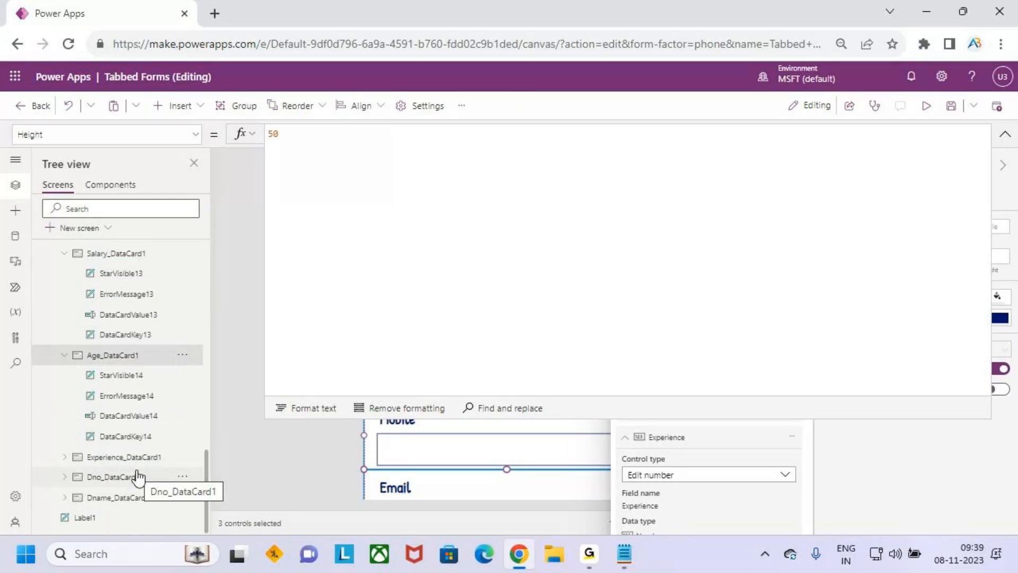
Collapse the formula bar and select the whole form
click(1004, 134)
scroll(128, 328, up, 14)
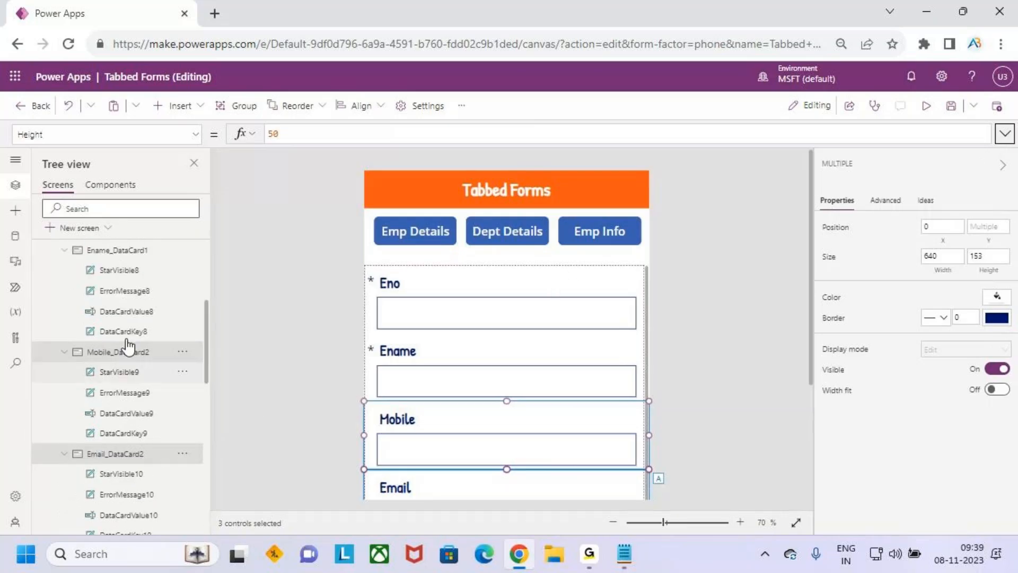
click(106, 331)
Add the DOB field to the form through its Fields pane
click(996, 250)
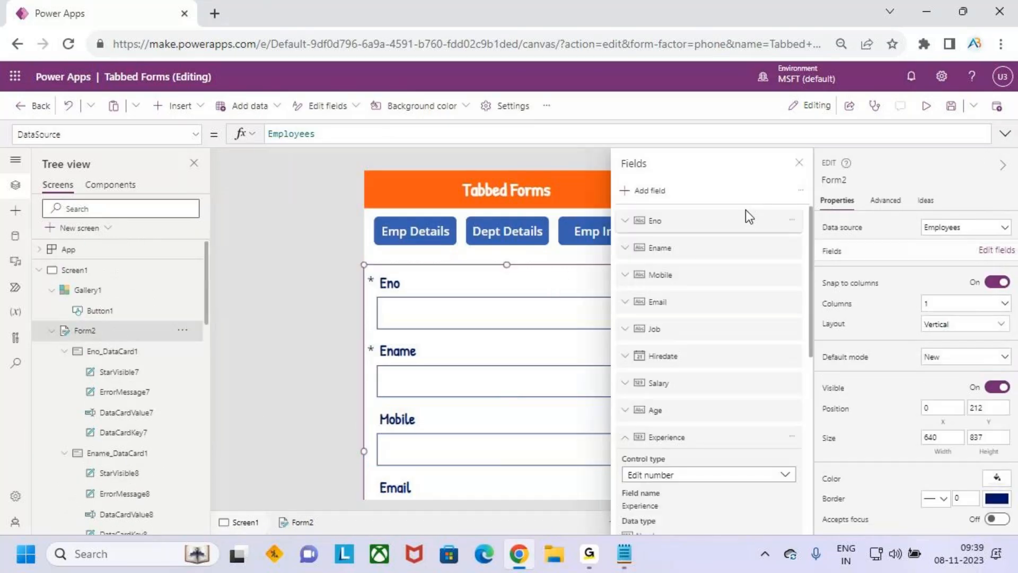
click(648, 192)
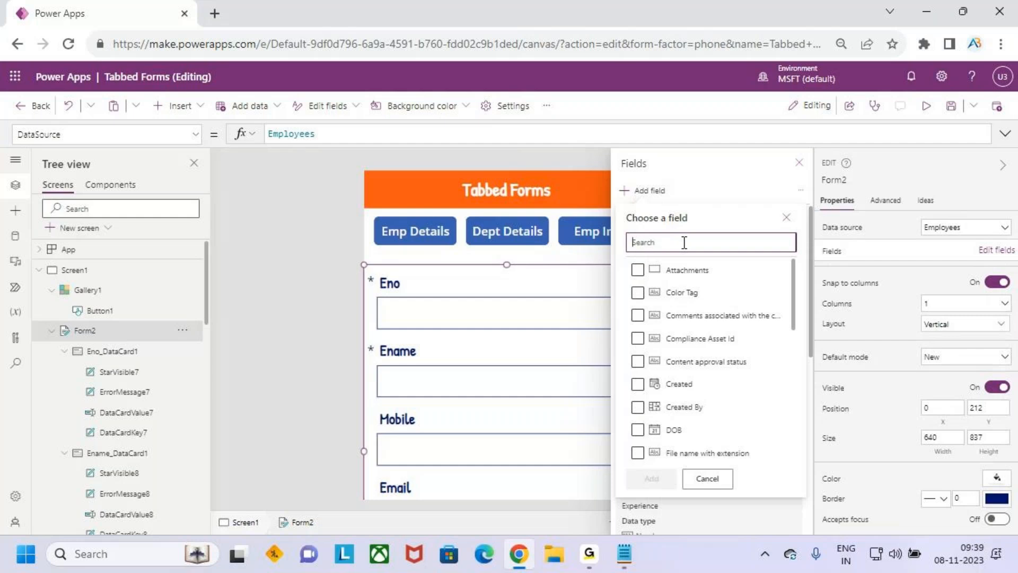
text(dn)
key(BackSpace)
text(o)
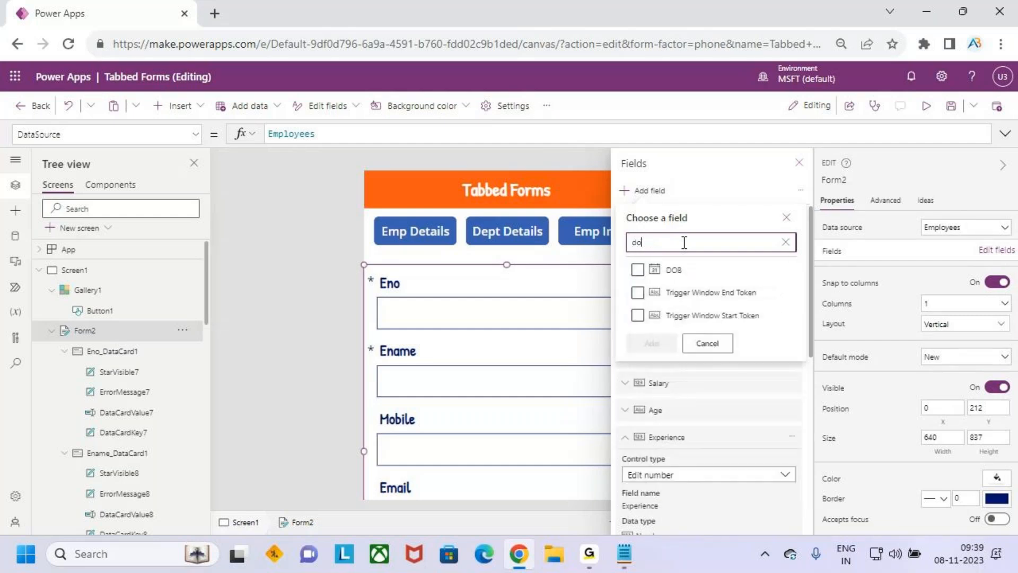
text(b)
click(638, 269)
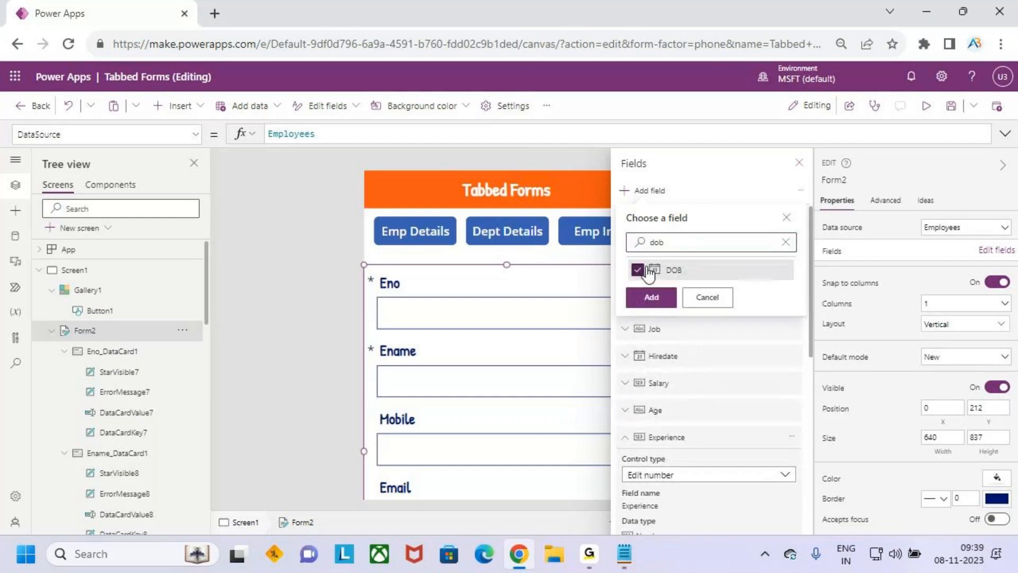
click(651, 297)
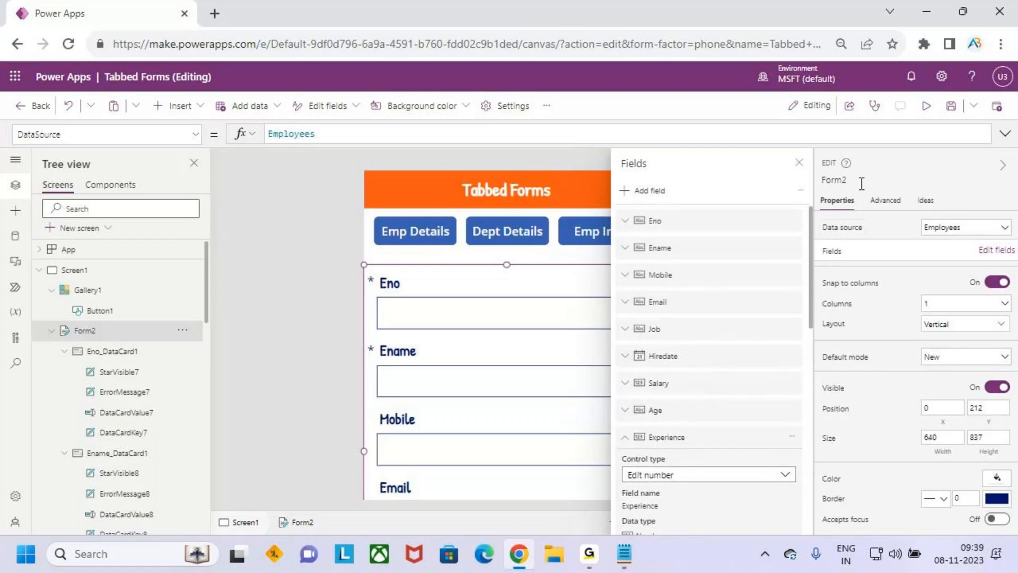
click(799, 162)
Multi-select the Mobile, Email, Age and DOB cards in the Tree view
scroll(117, 361, down, 3)
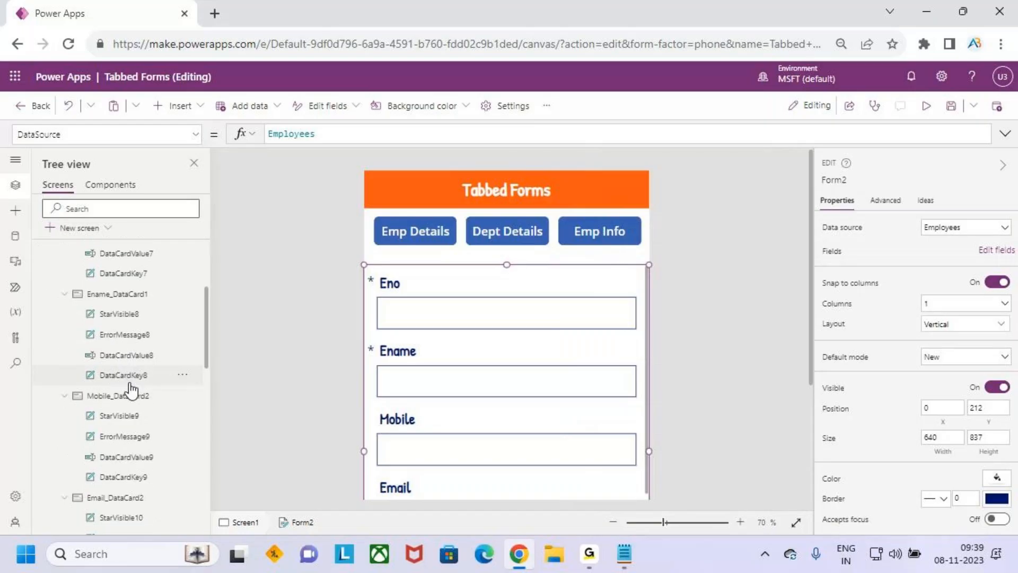
click(140, 396)
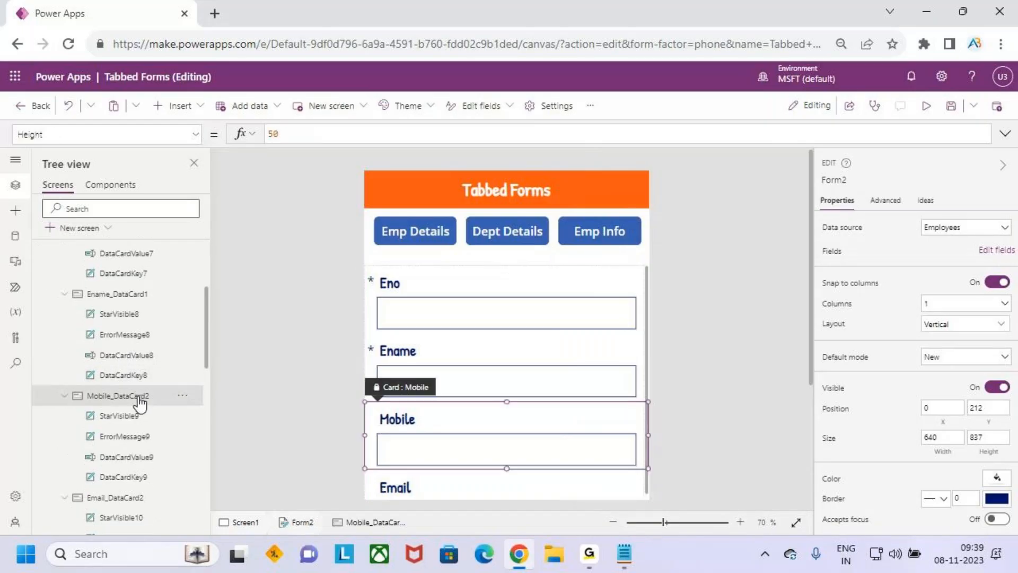
scroll(149, 395, down, 1)
scroll(151, 395, down, 1)
click(143, 419)
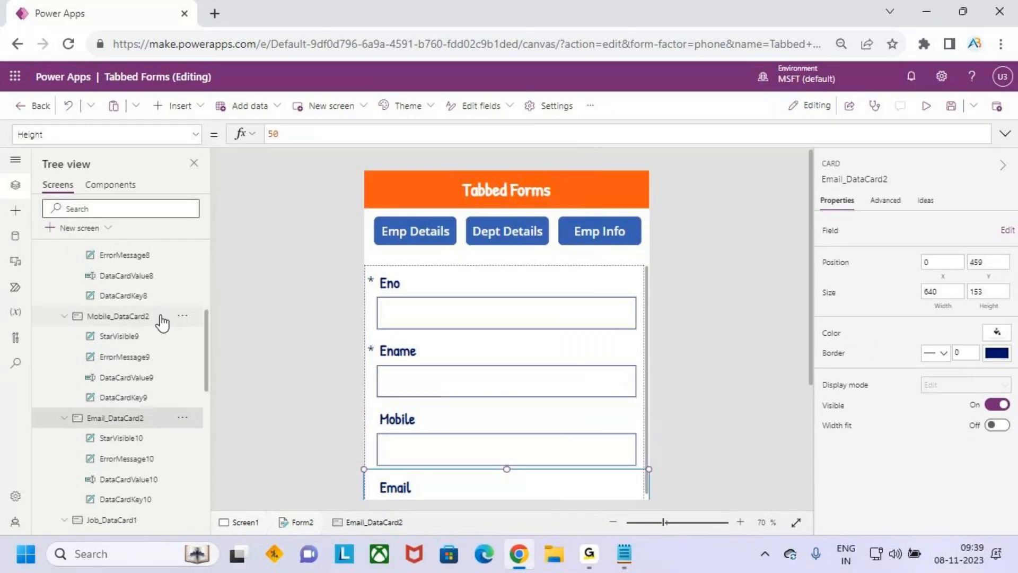
ctrl+click(159, 317)
scroll(159, 403, down, 5)
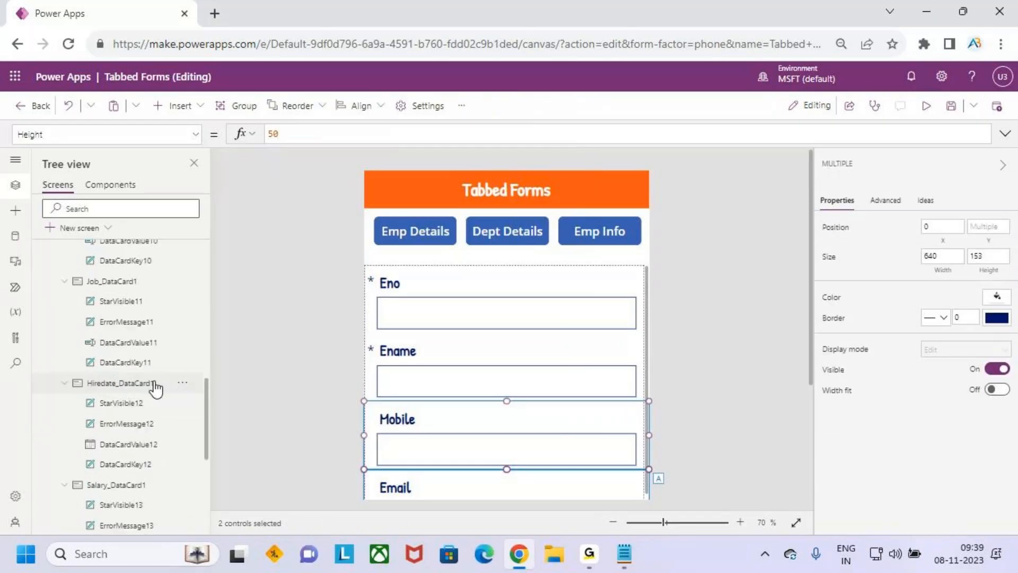
scroll(139, 391, down, 4)
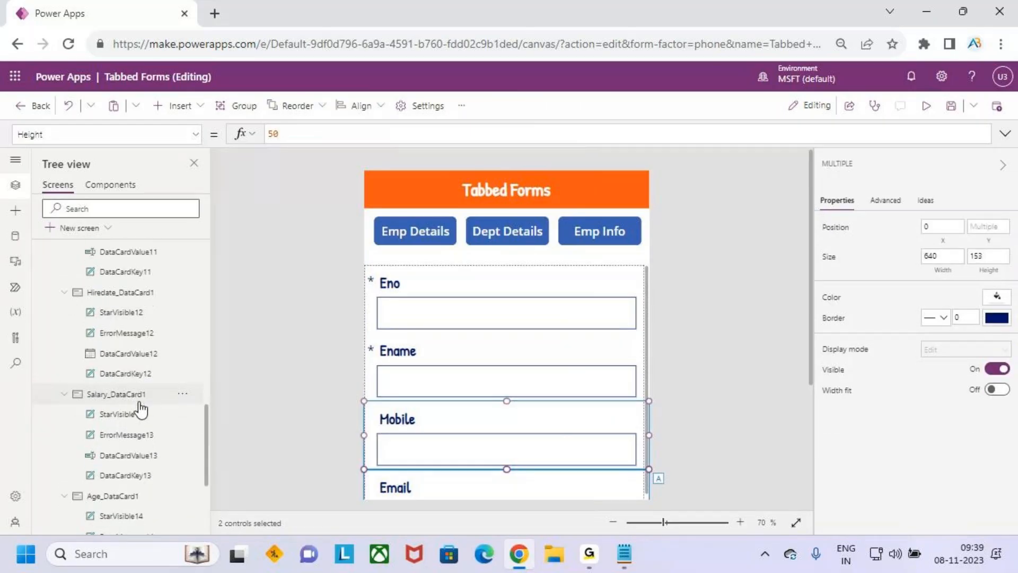
ctrl+click(127, 349)
scroll(152, 455, down, 1)
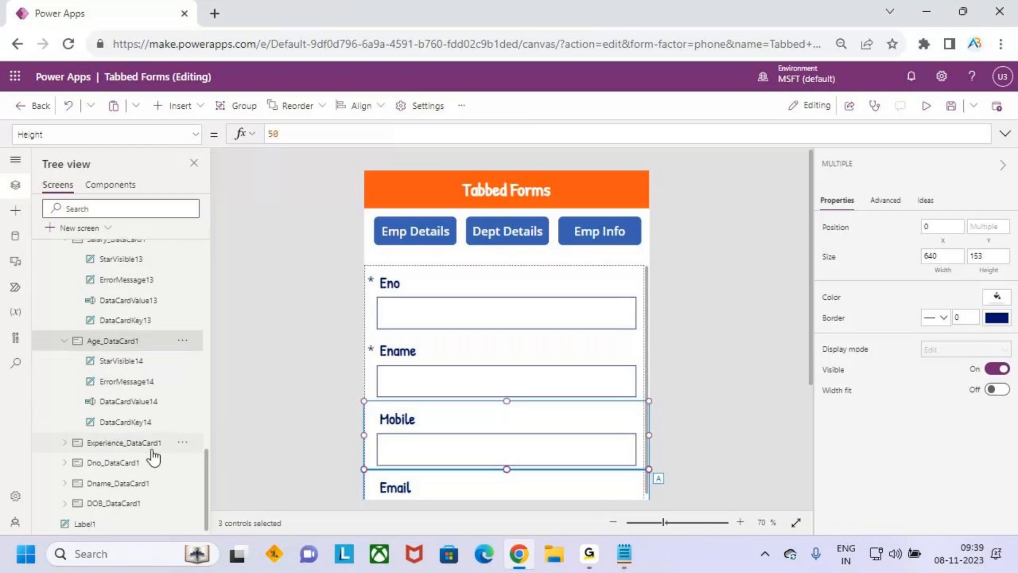
ctrl+click(143, 500)
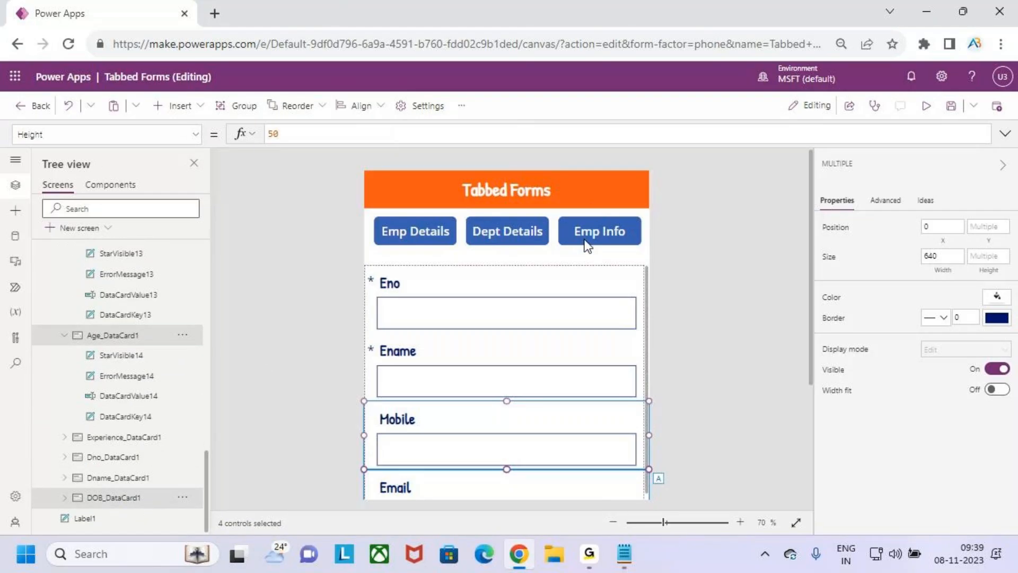
Set the four selected cards' Visible property to varTabselected=3
click(194, 134)
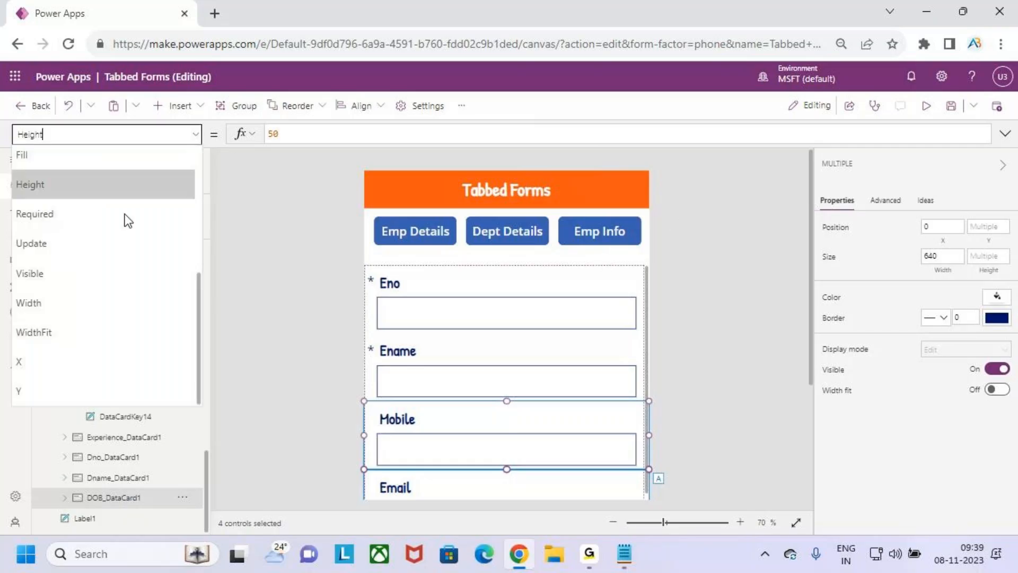
click(116, 284)
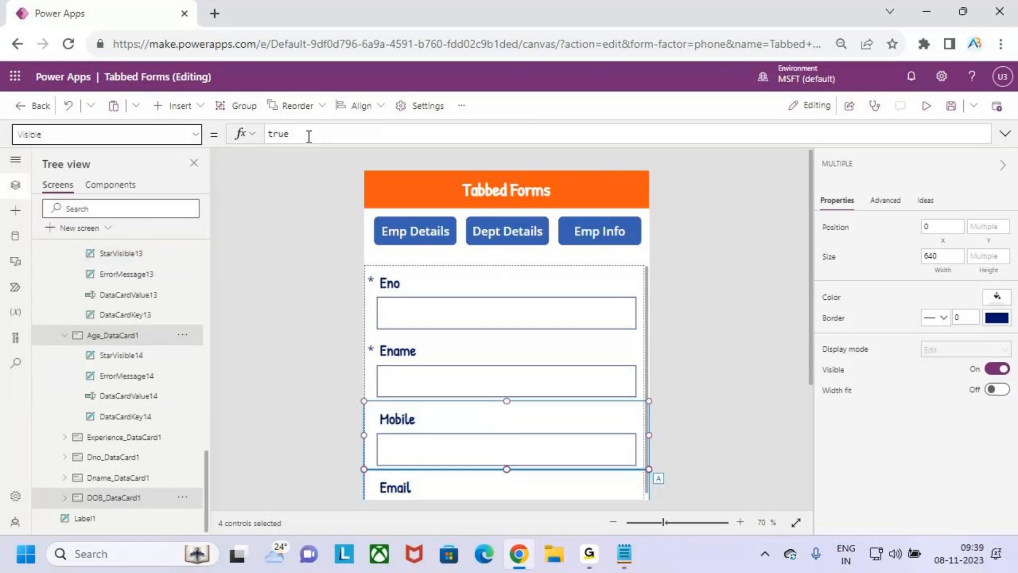
drag(304, 134, 266, 132)
text(vart)
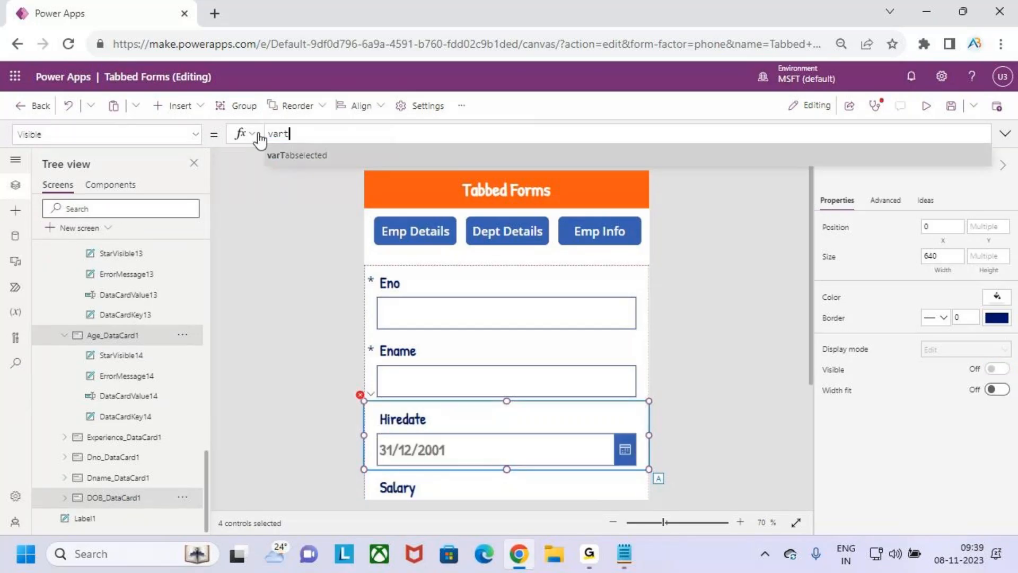
key(Tab)
text(=3)
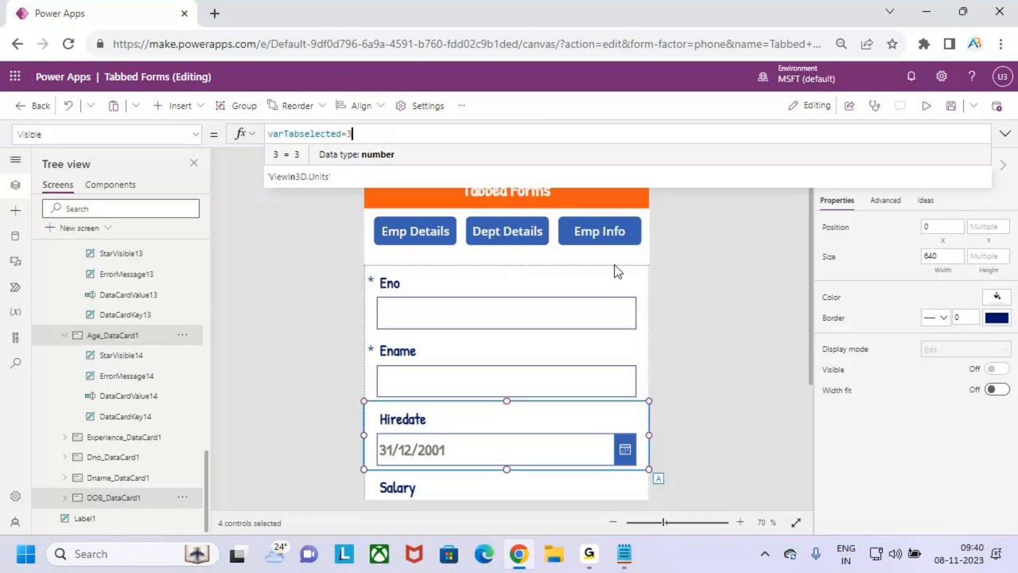
Collapse Gallery1 and Screen1 in the Tree view
scroll(113, 302, up, 10)
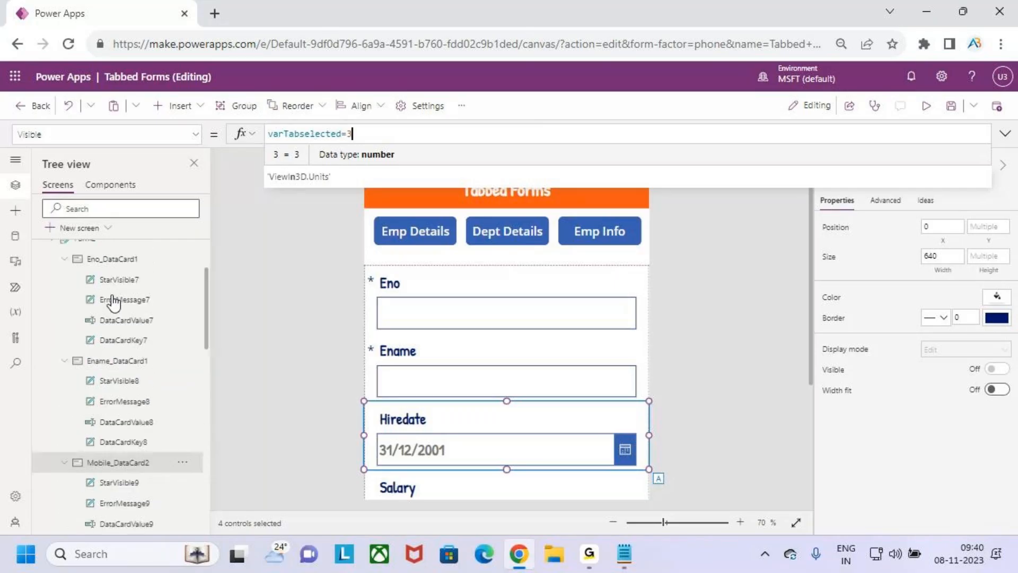
click(51, 290)
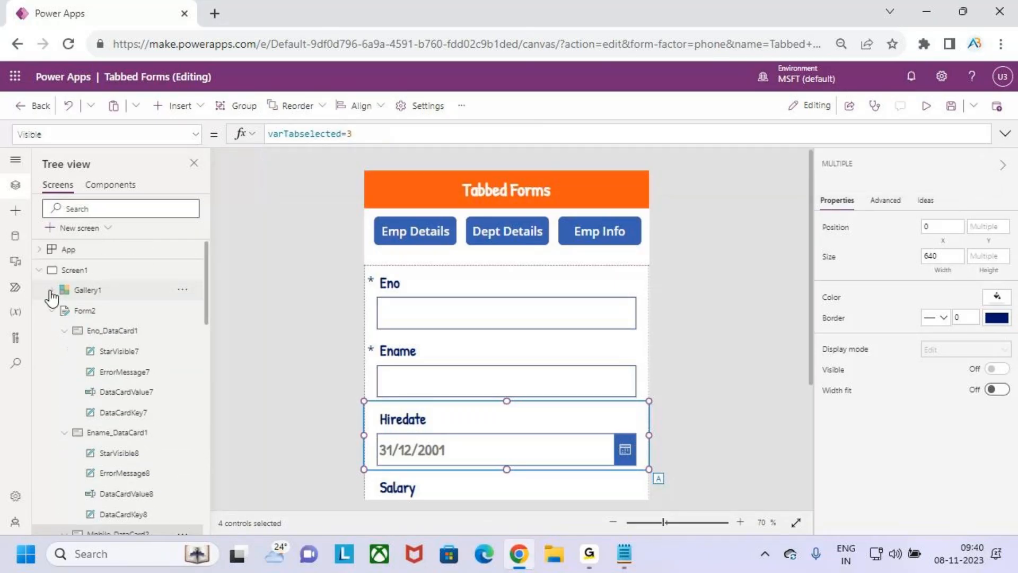
click(39, 270)
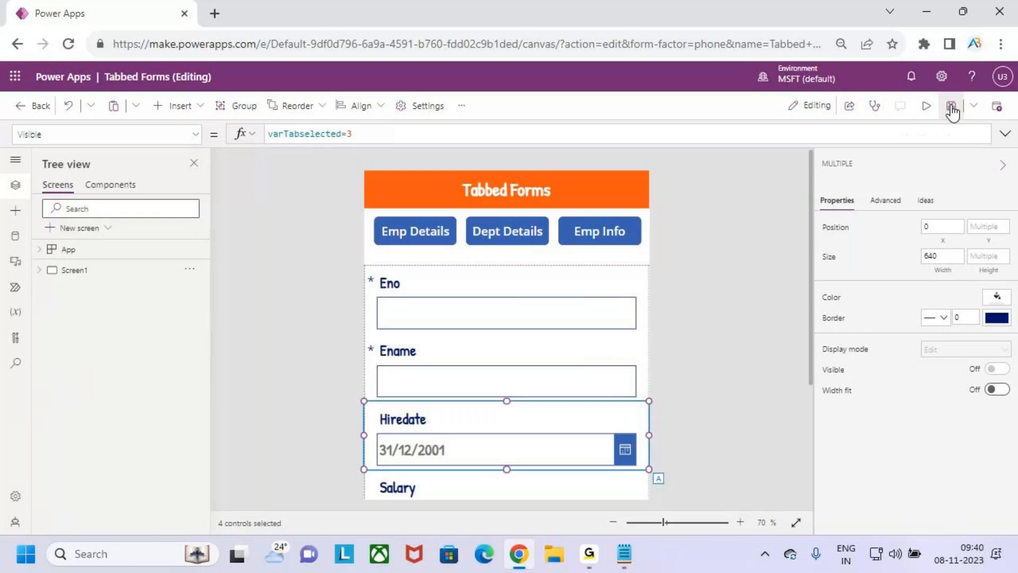
Preview the app, switching between the Dept Details and Emp Info tabs, then return to editing
click(926, 105)
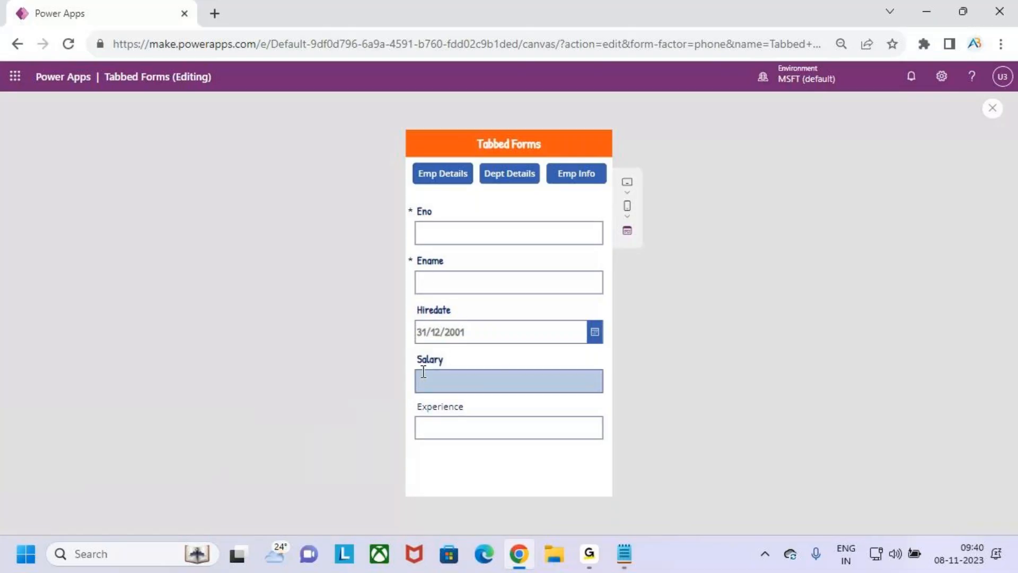
click(516, 178)
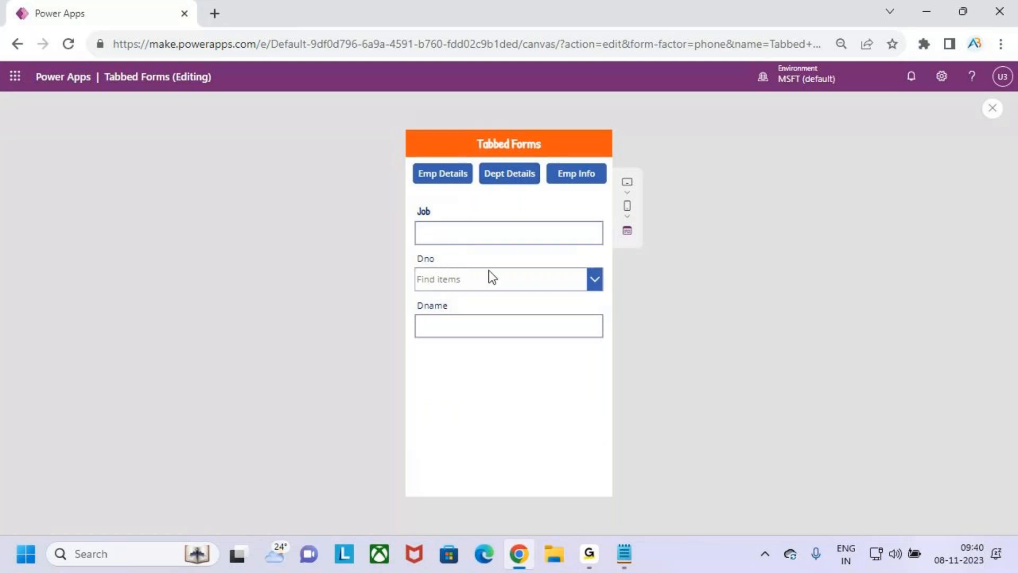
click(585, 180)
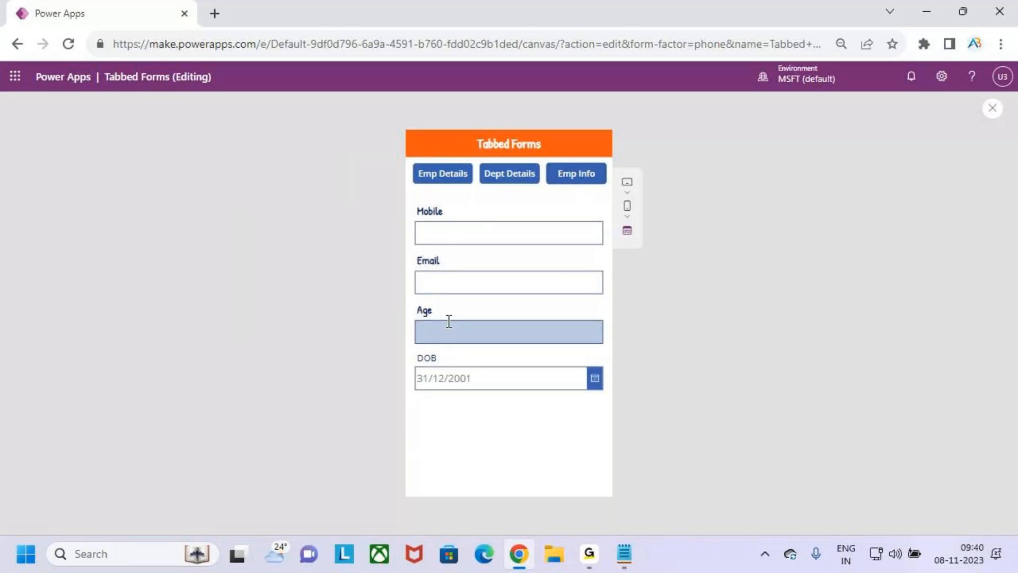
click(993, 107)
click(624, 360)
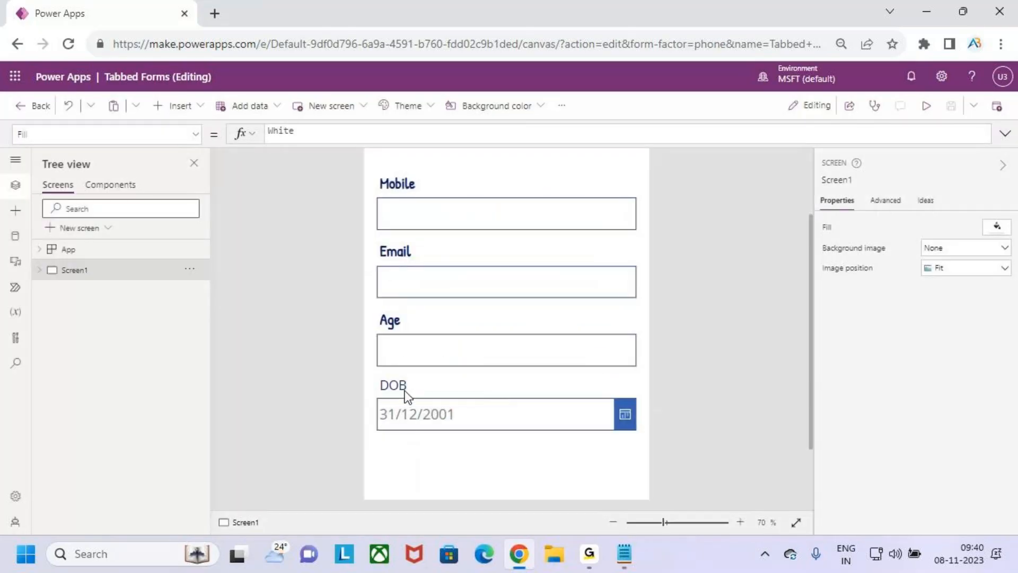
Style the DOB label in Patrick Hand, size 20, semibold
click(406, 395)
click(406, 395)
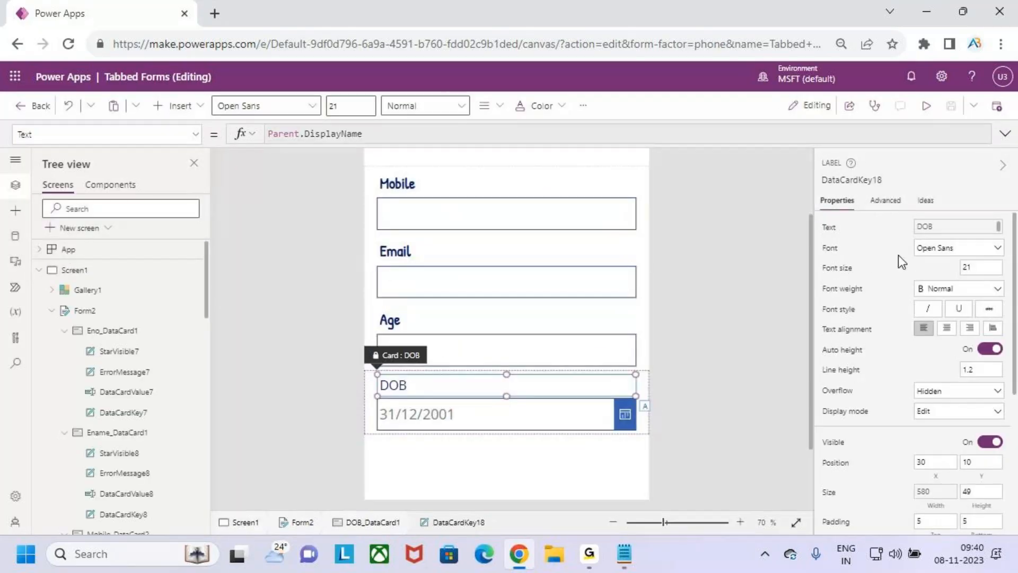
click(305, 105)
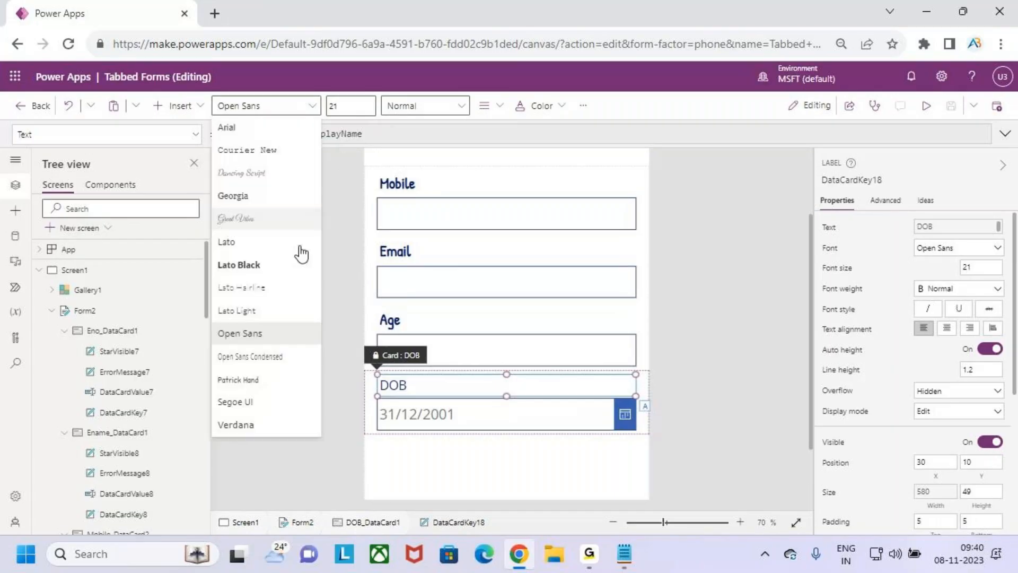
click(280, 380)
click(355, 109)
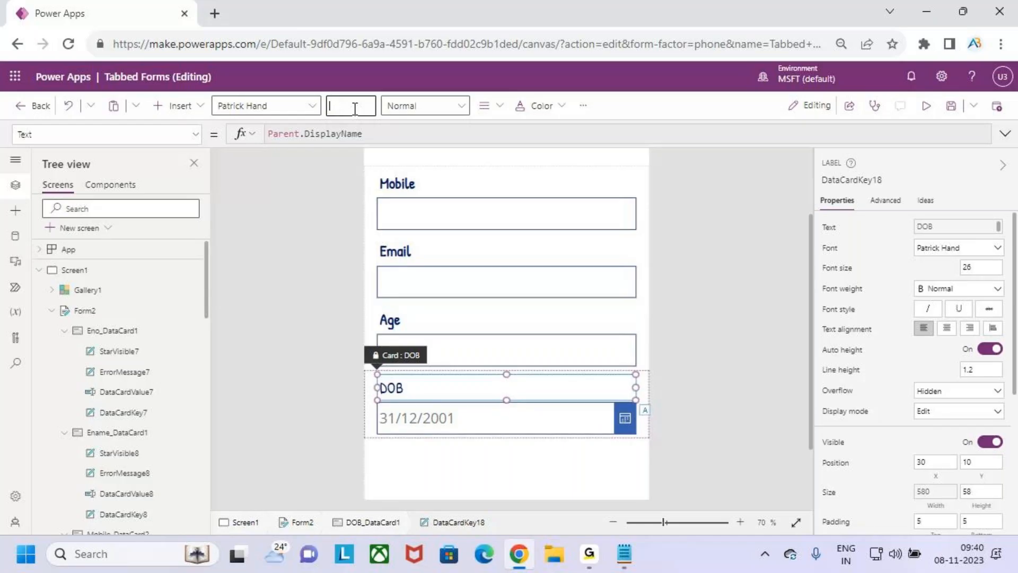
click(419, 108)
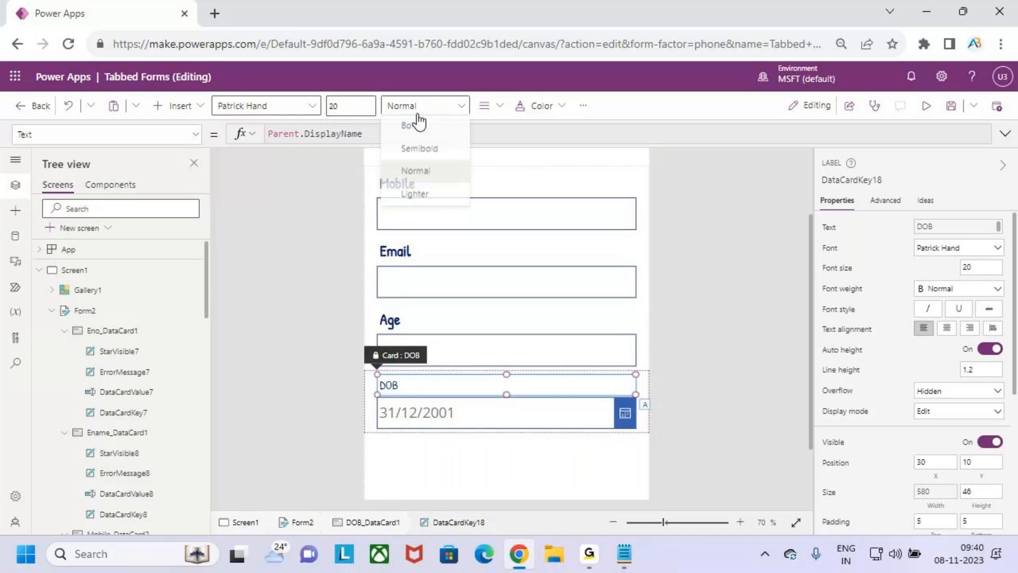
click(419, 151)
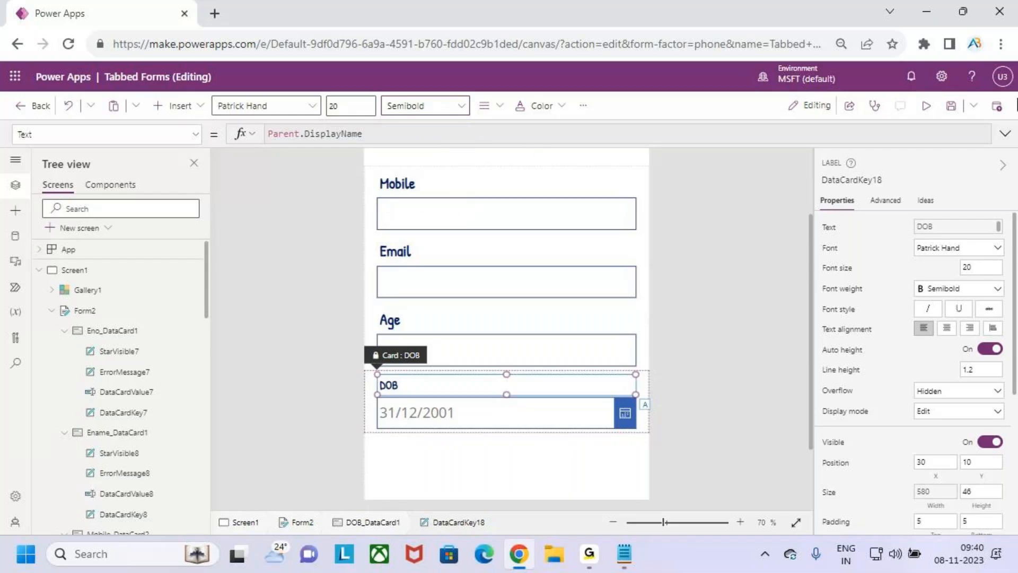
Preview the Dept Details tab, then return to the editor
click(926, 106)
click(509, 174)
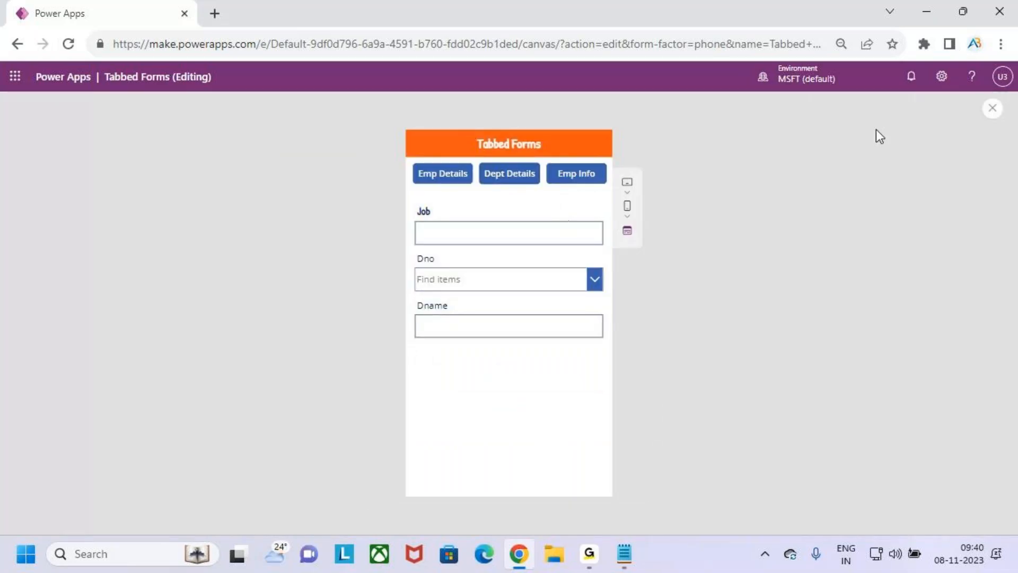
click(992, 108)
click(617, 363)
Style the Dno label in Patrick Hand, size 20, semibold
click(447, 258)
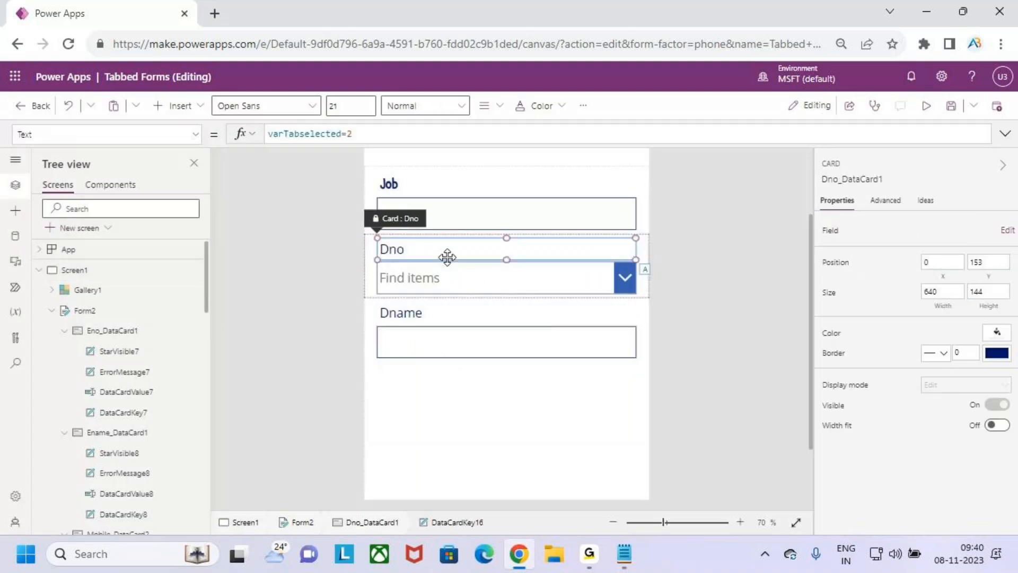
click(447, 258)
click(295, 106)
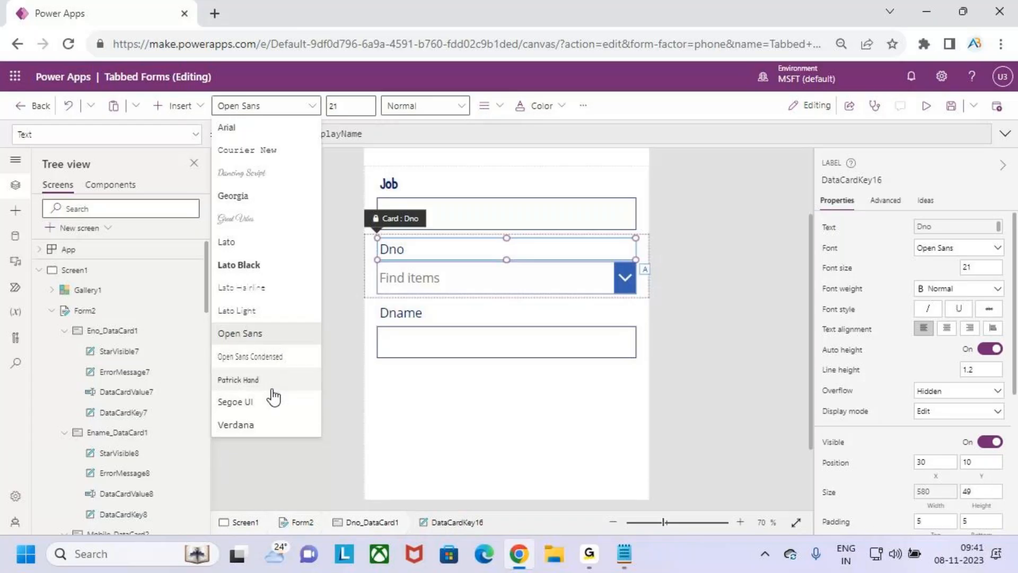
click(254, 380)
click(353, 106)
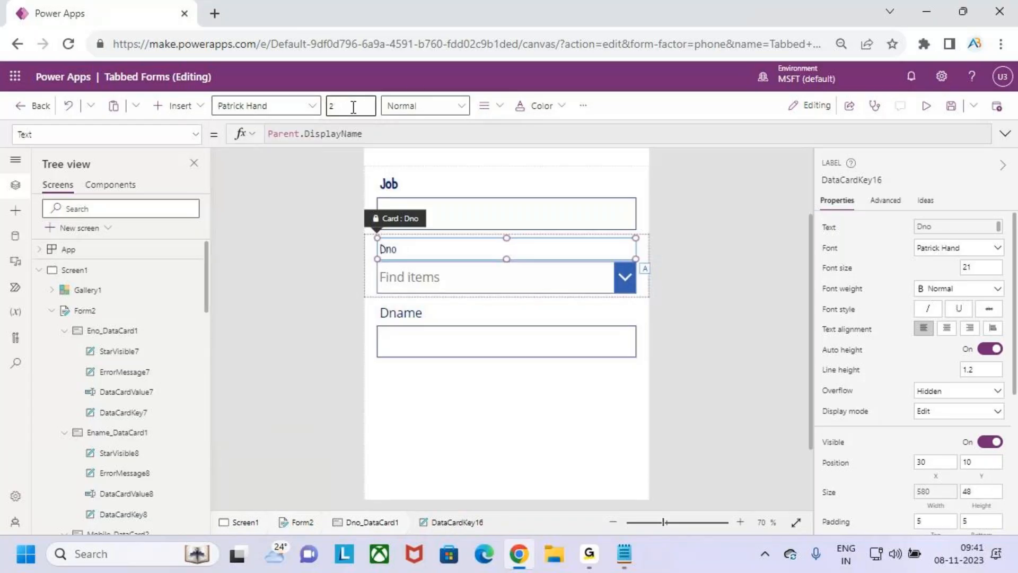
click(424, 105)
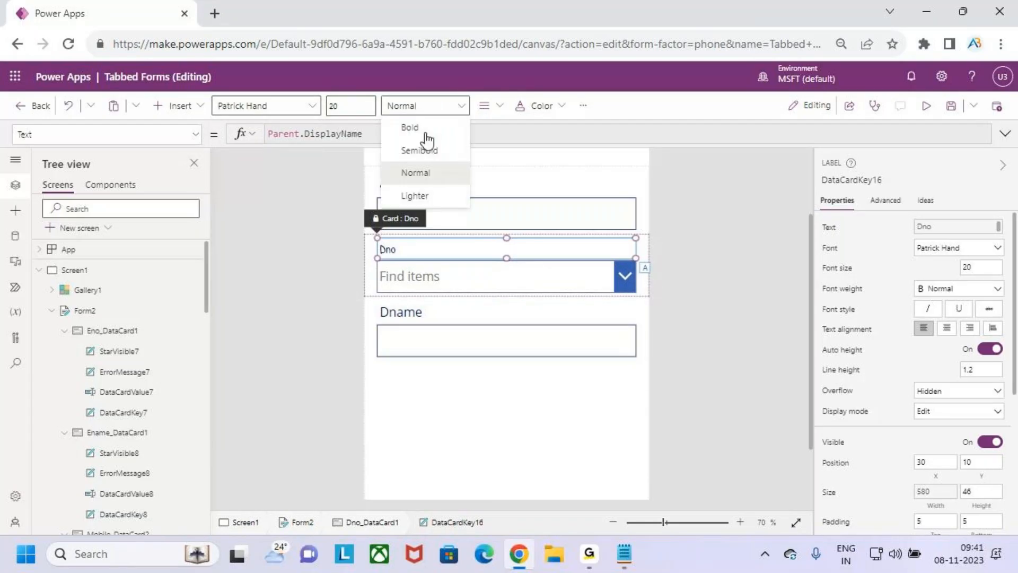
click(428, 149)
Style the Dname label in Patrick Hand, semibold, size 20
click(422, 312)
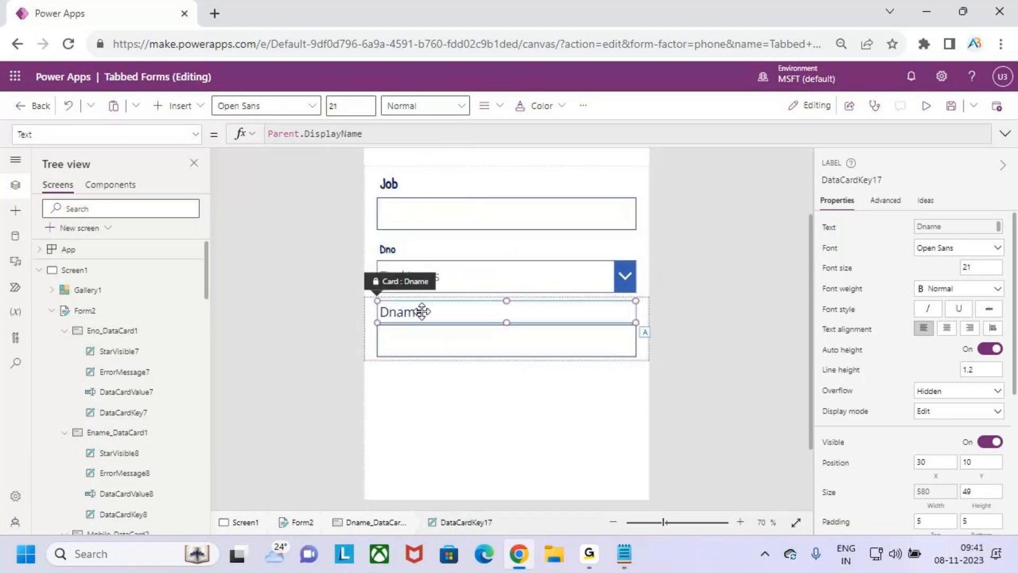
click(294, 106)
click(281, 379)
click(419, 106)
click(428, 153)
click(357, 106)
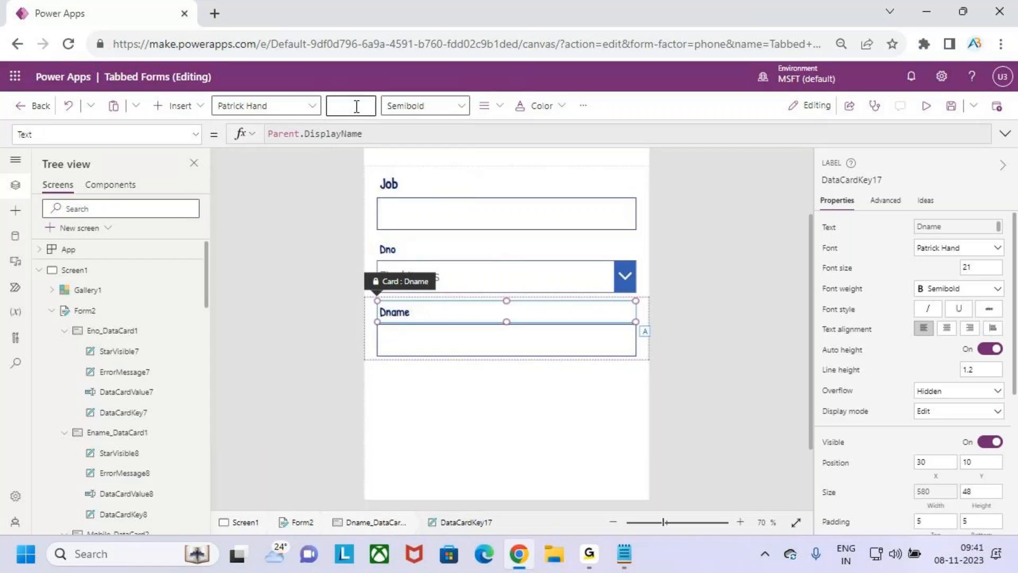
key(Return)
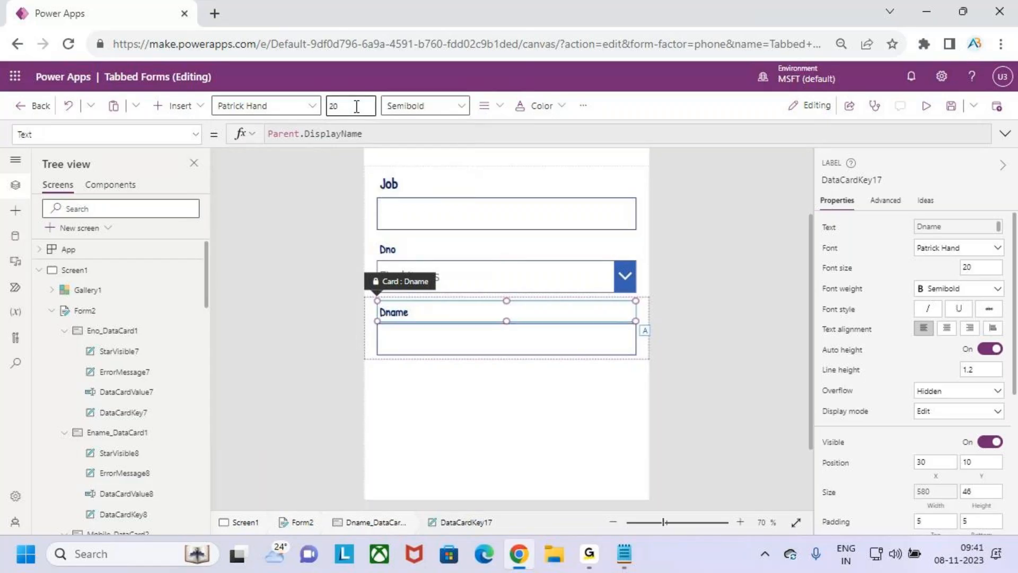
Preview the Emp Details tab, then return to editing
click(927, 105)
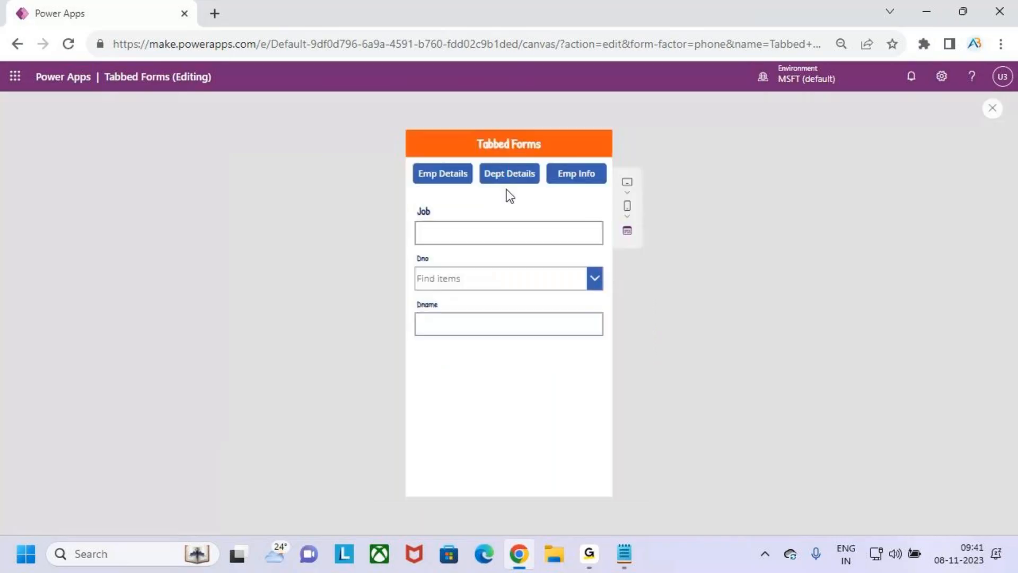
click(434, 177)
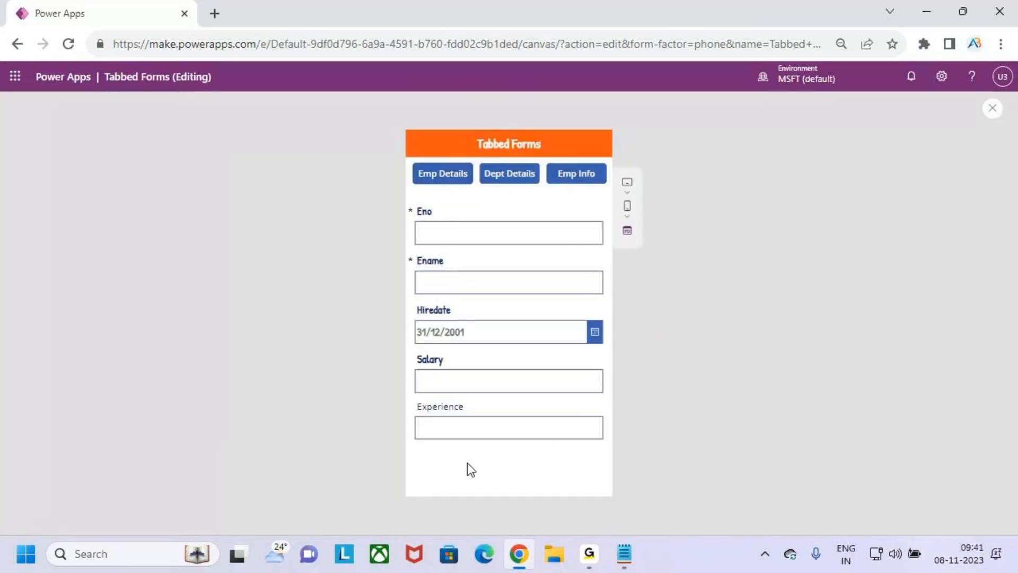
click(992, 108)
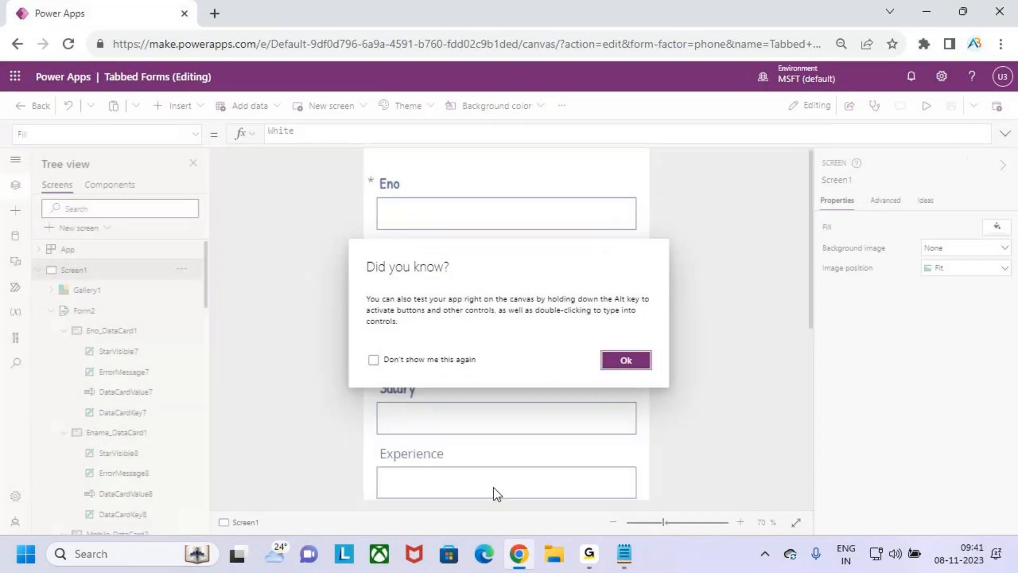
Set the Experience label to Patrick Hand, size 20, semibold, and run the preview
click(604, 366)
click(418, 370)
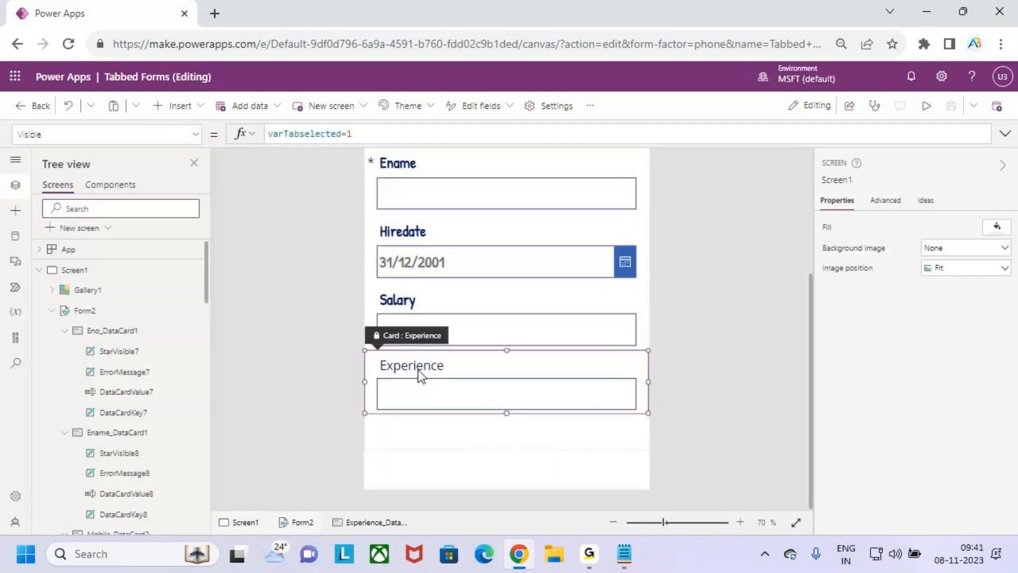
click(418, 370)
click(310, 105)
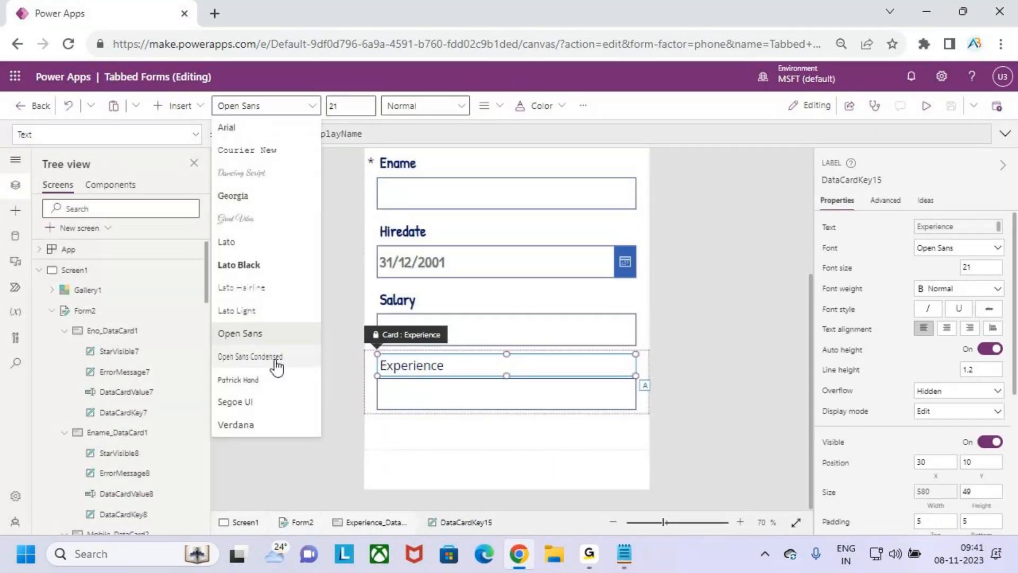
click(259, 380)
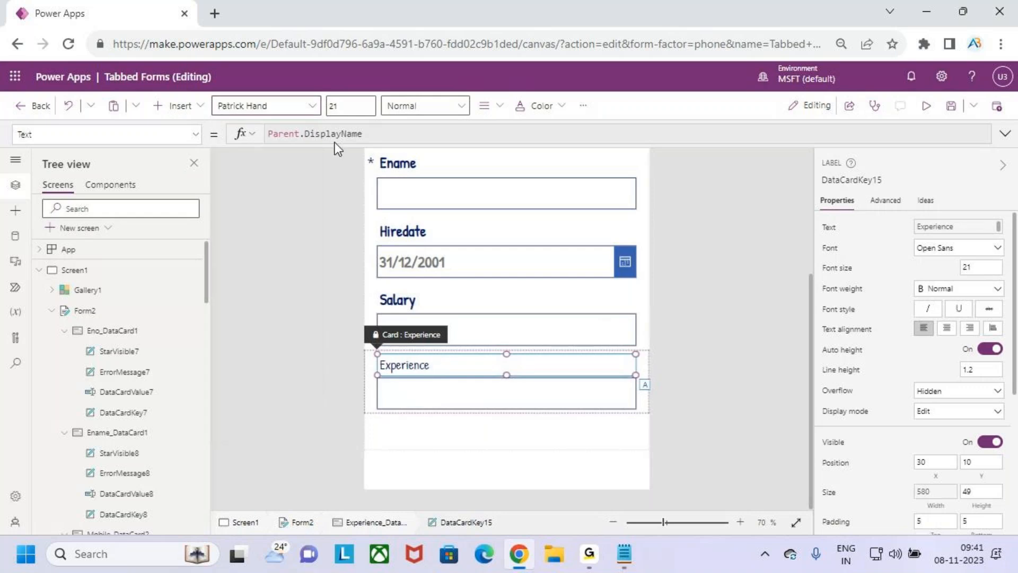
click(345, 111)
text(20)
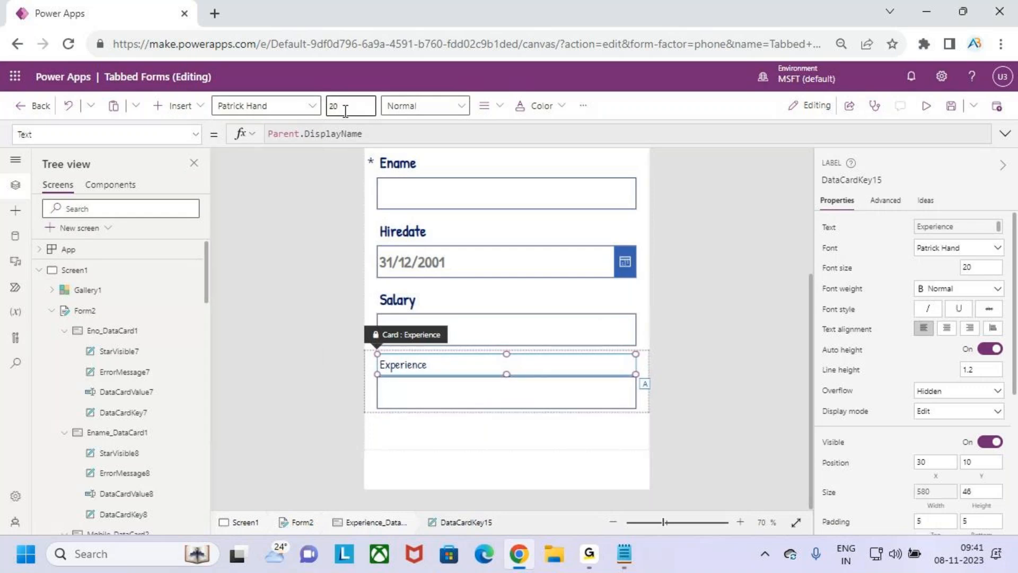
click(437, 107)
click(432, 150)
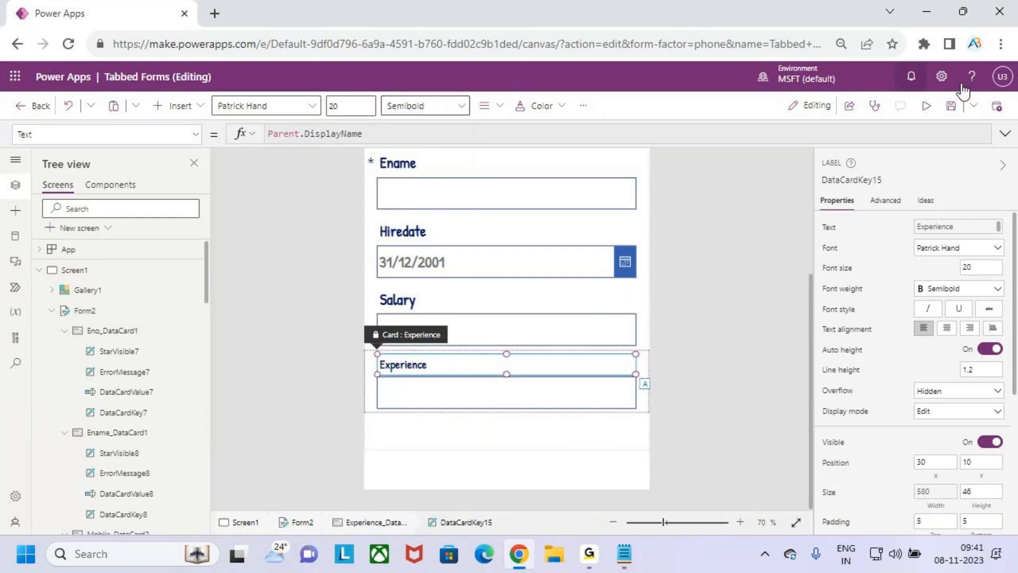
click(926, 106)
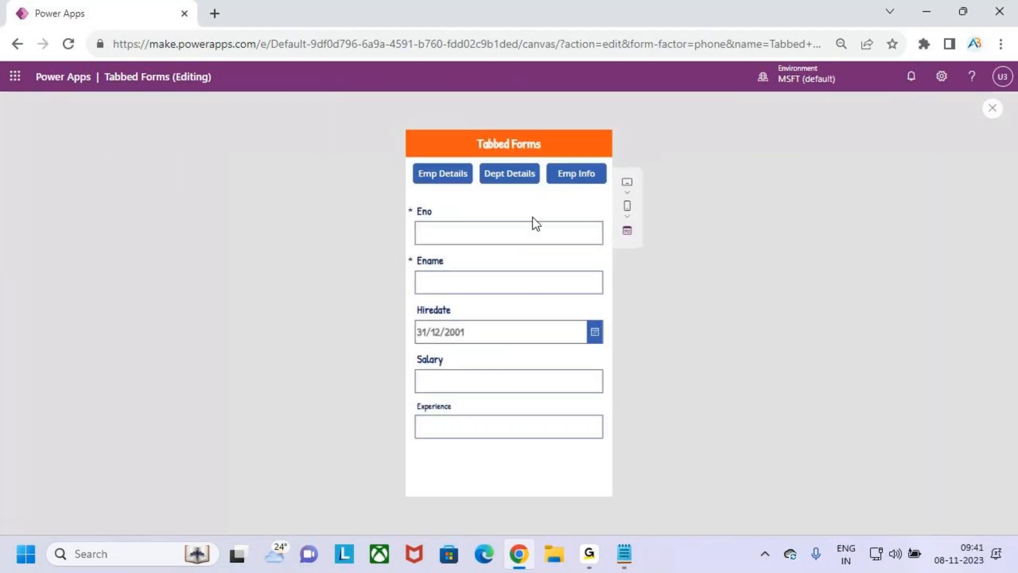
Switch through the Dept Details and Emp Info tabs in preview, then exit to the editor
click(519, 179)
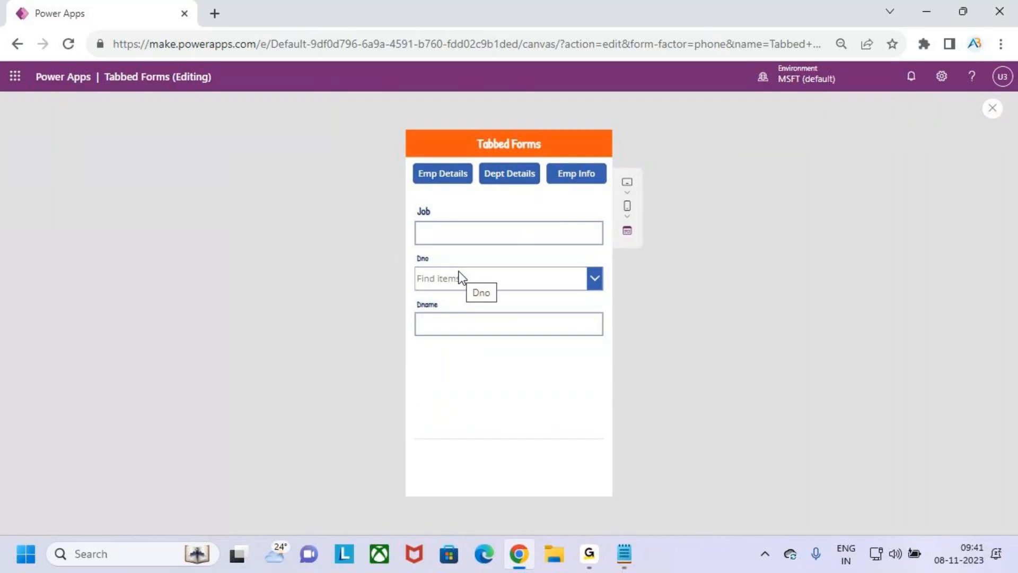
click(568, 178)
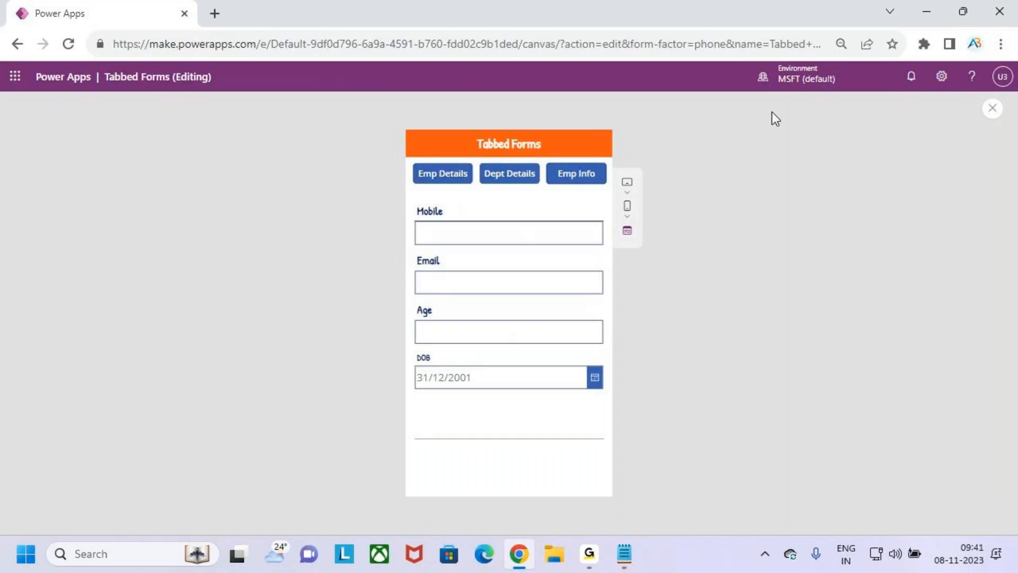
click(991, 110)
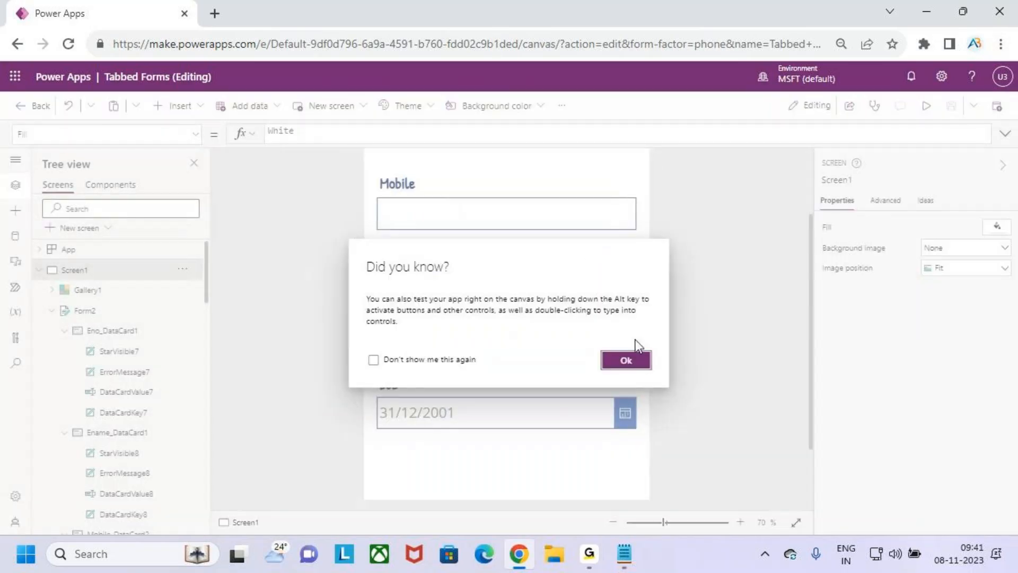
Inspect the Emp Details tab button's formula and the Eno card's visibility rule
click(642, 358)
click(432, 243)
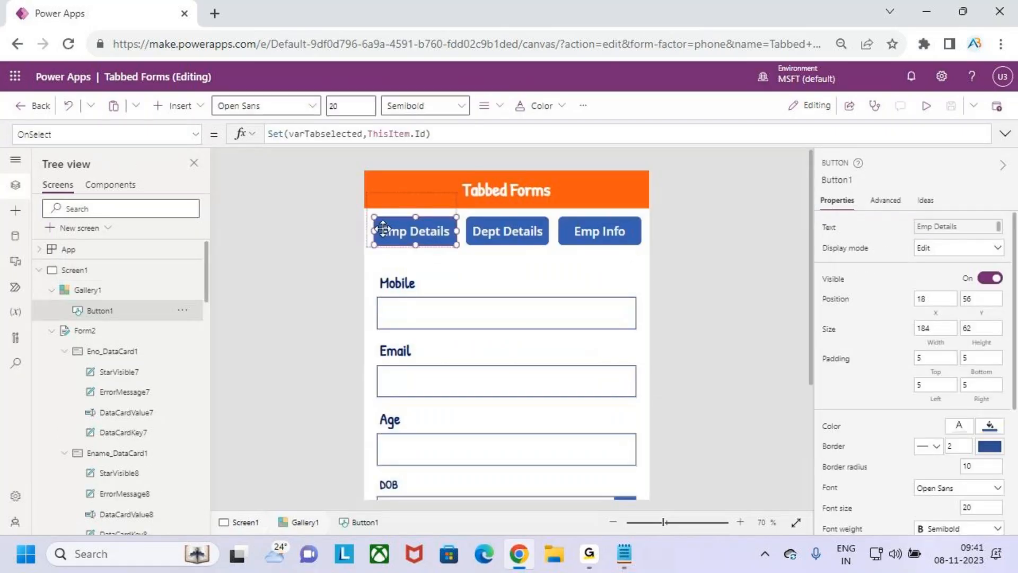
drag(391, 241, 436, 198)
drag(19, 141, 68, 145)
drag(296, 144, 348, 150)
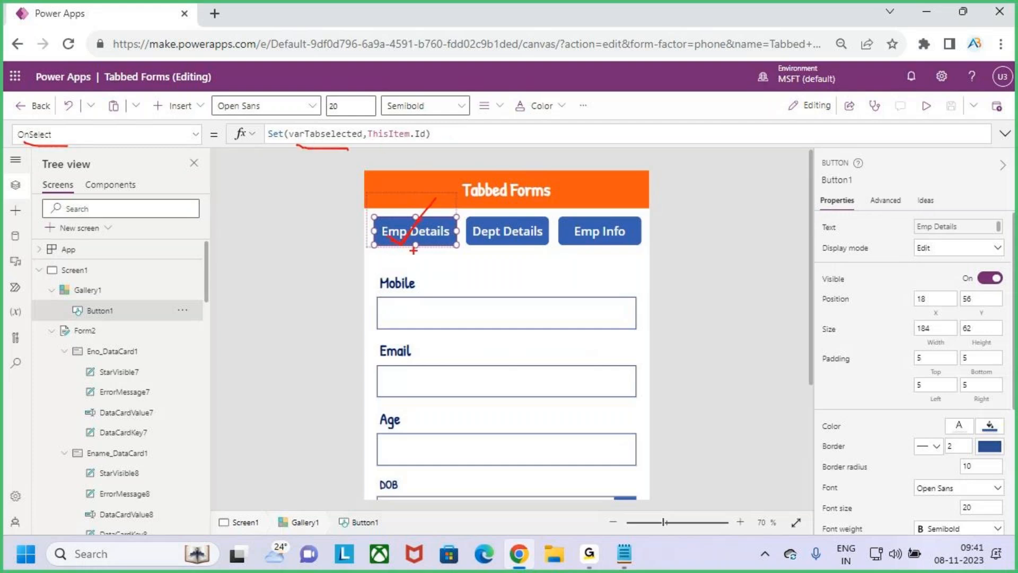
drag(319, 97, 329, 127)
key(Escape)
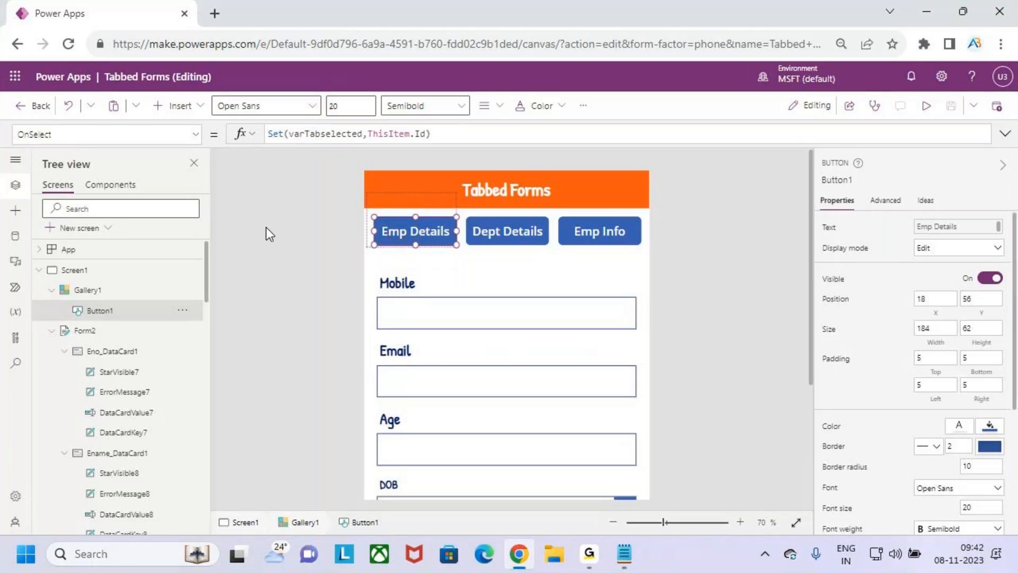
click(128, 354)
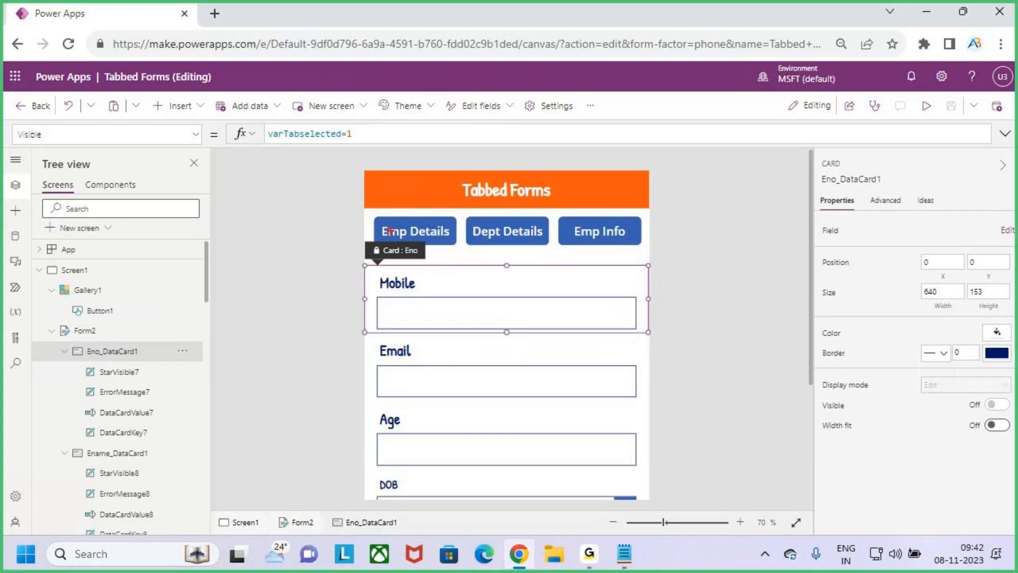
drag(395, 225, 436, 180)
drag(80, 363, 131, 362)
key(Escape)
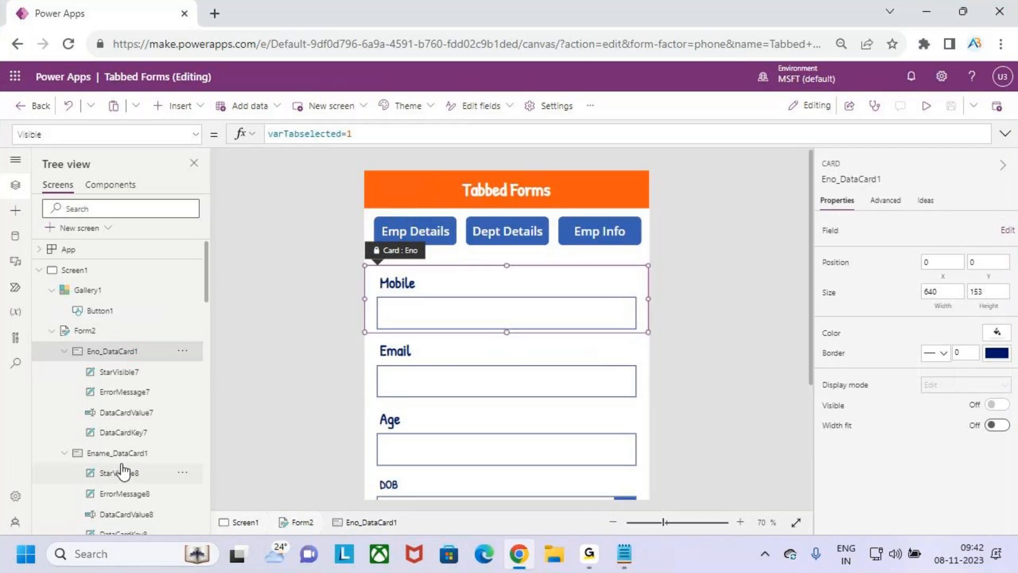
Change the Email card's Visible rule to varTabselected=3
scroll(129, 434, down, 5)
click(125, 422)
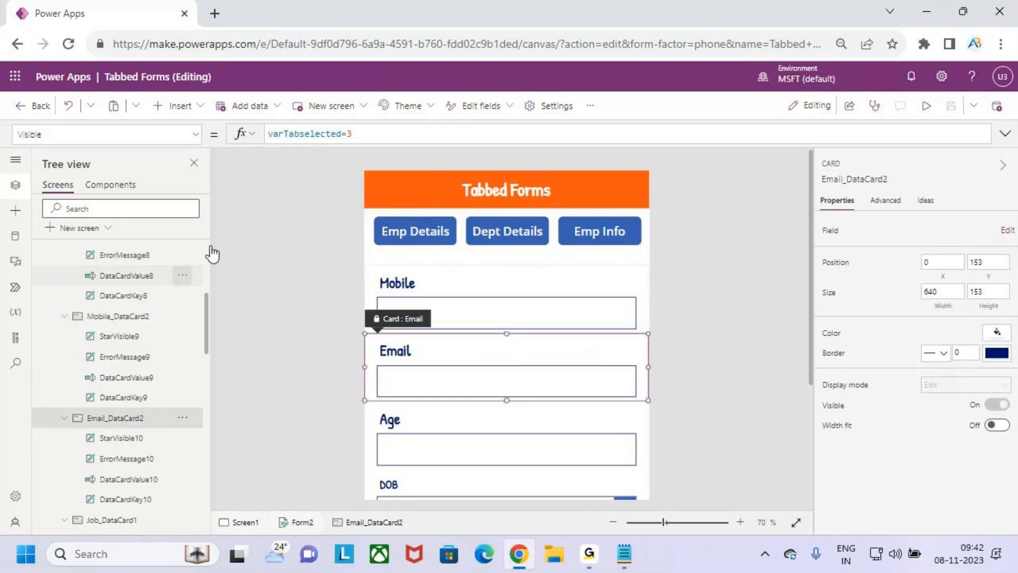
click(371, 133)
key(BackSpace)
text(3)
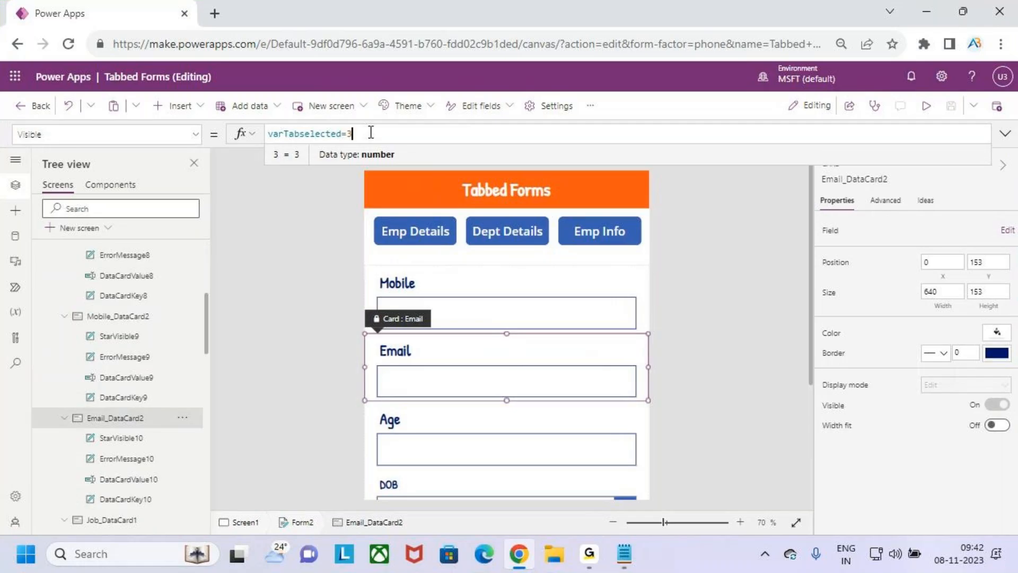
key(ctrl+2)
Compare the Email card's rule with the Mobile card's, then select the whole Employees form
drag(318, 147, 362, 143)
drag(596, 225, 628, 167)
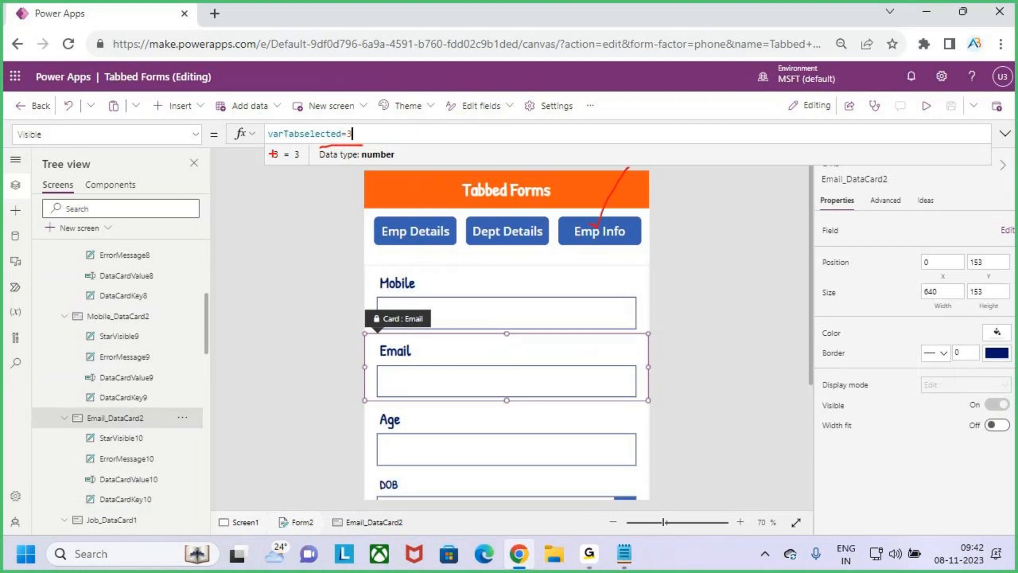
drag(94, 425, 131, 425)
click(525, 271)
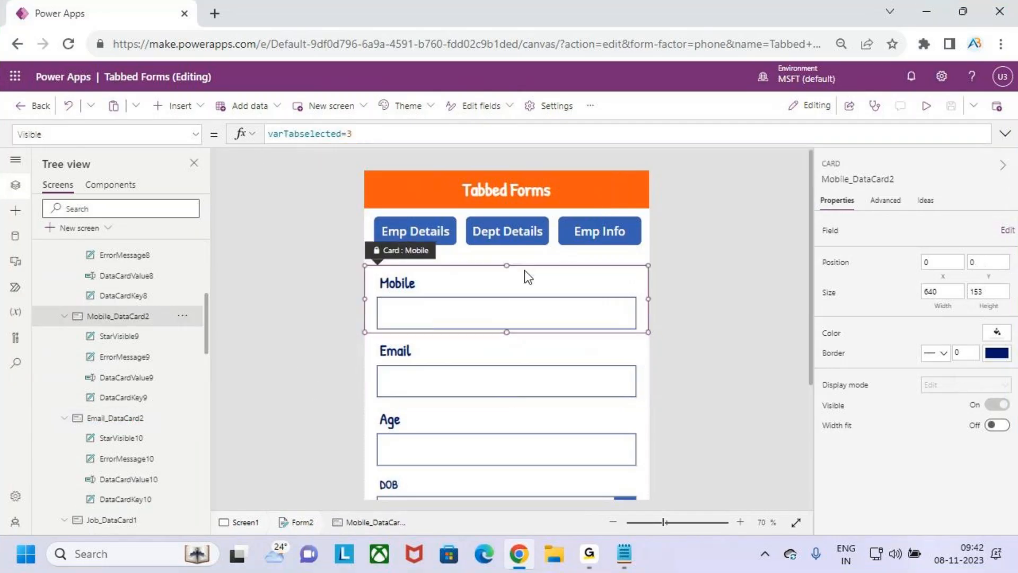
click(645, 367)
scroll(79, 318, up, 10)
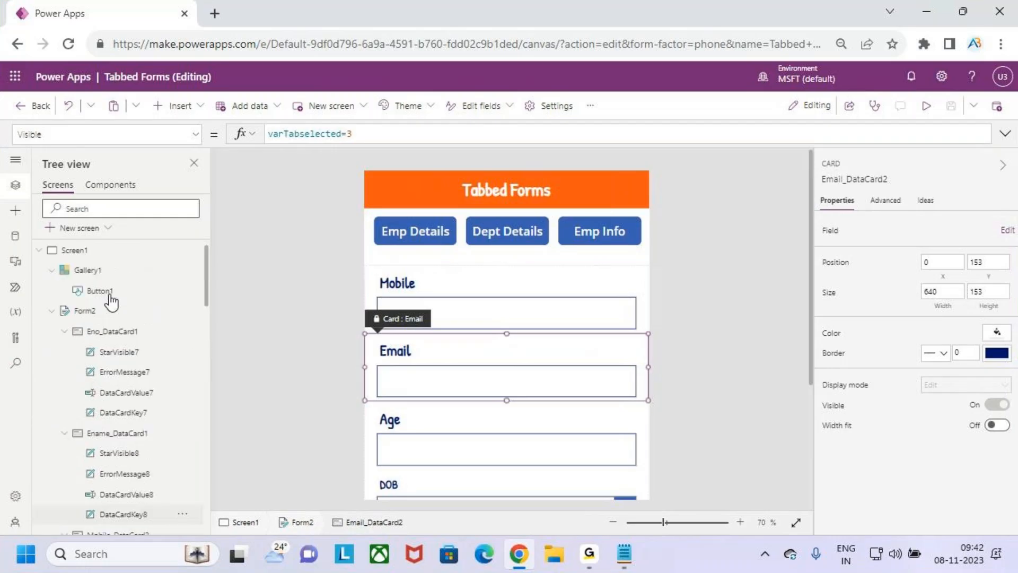
click(87, 331)
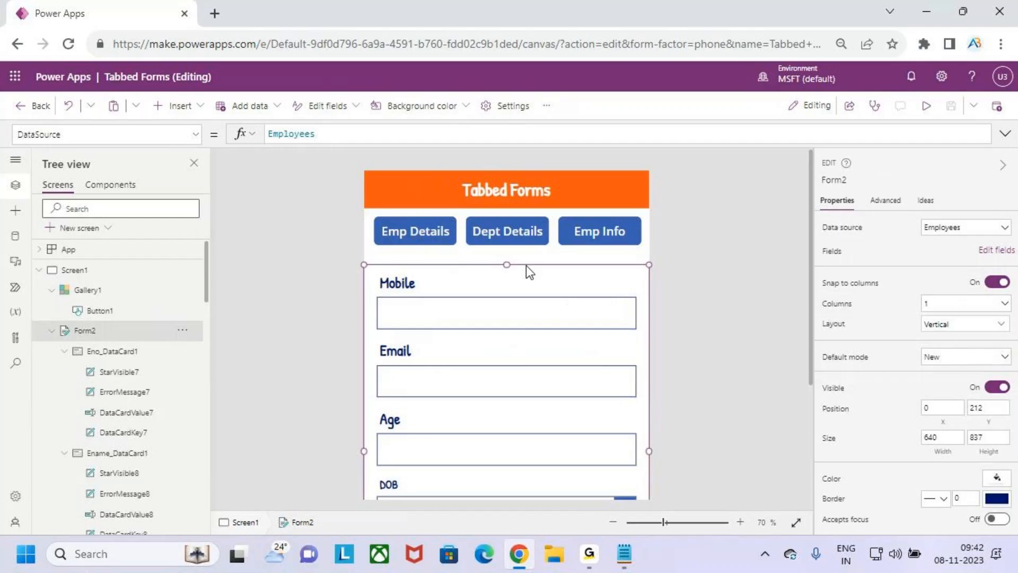
Move the form up to Y 167 under the tabs, give it a border, and preview
drag(527, 264, 524, 245)
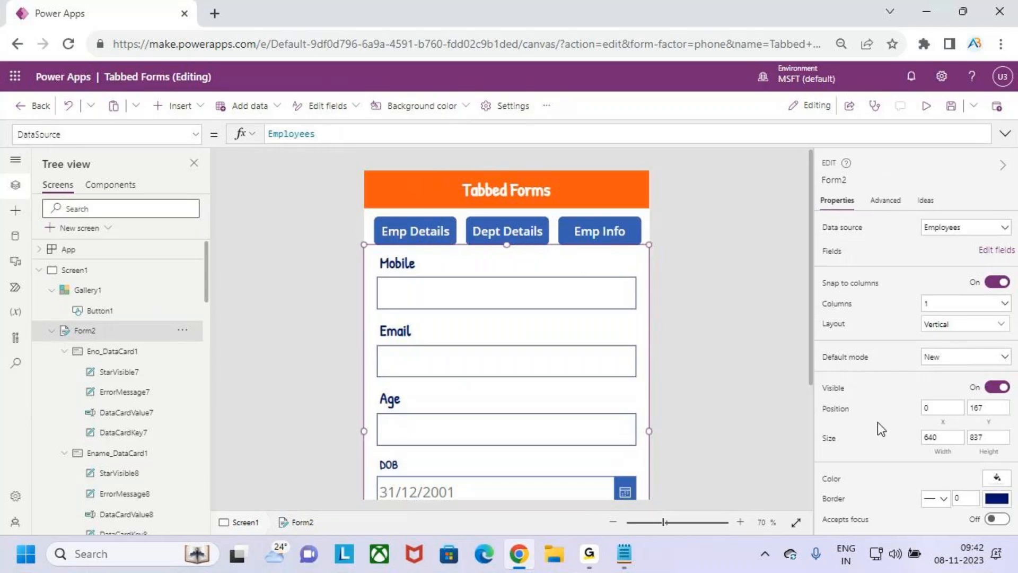
click(968, 496)
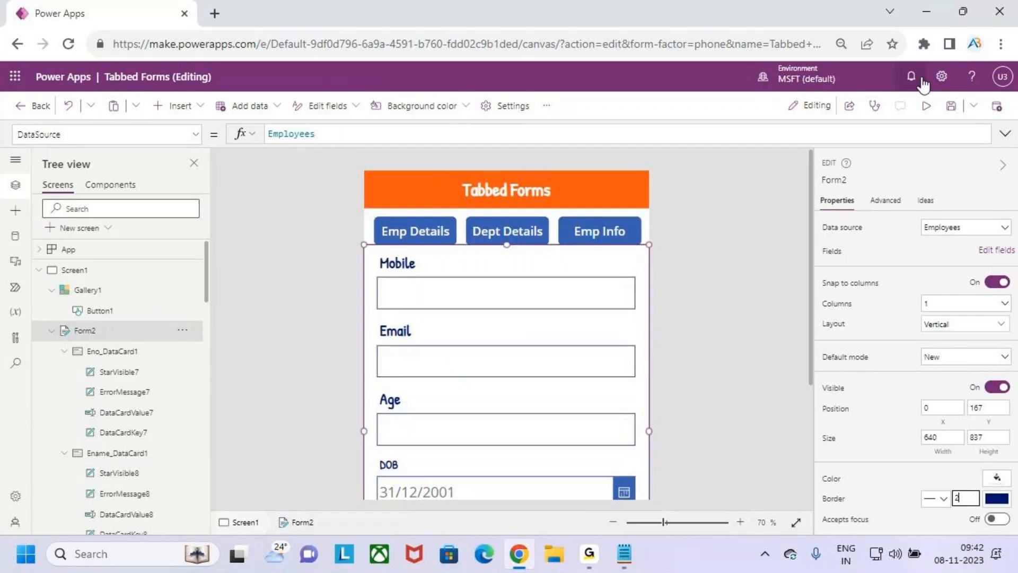
click(925, 105)
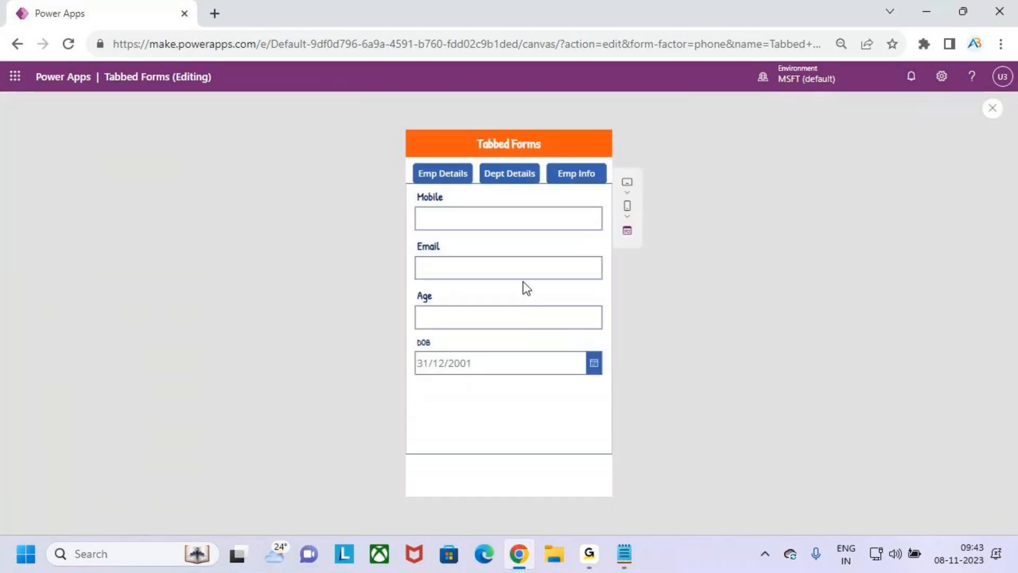
In preview, cycle repeatedly through the Emp Details, Dept Details and Emp Info tabs to check each one's fields
click(454, 175)
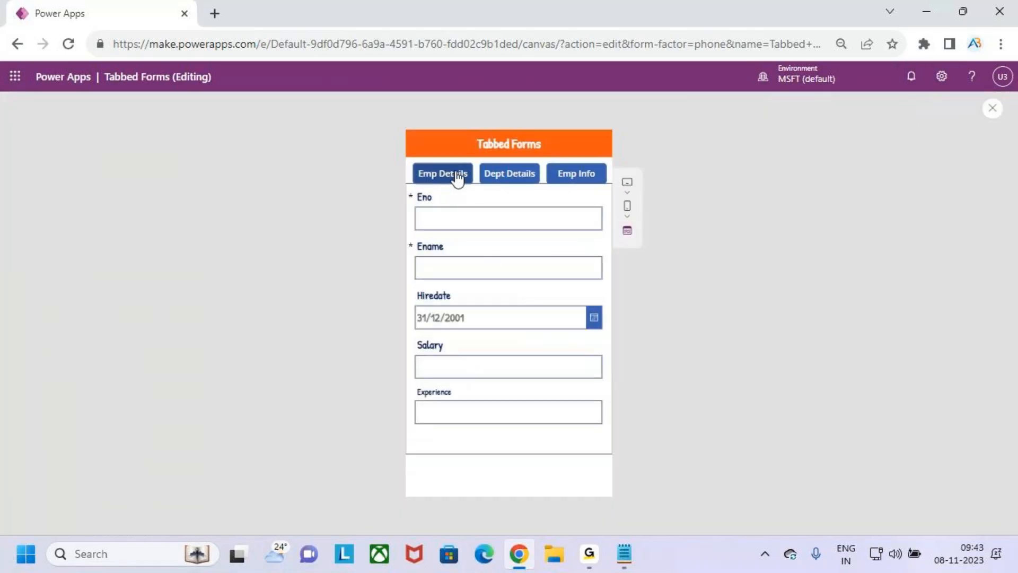
click(489, 176)
click(566, 176)
click(537, 176)
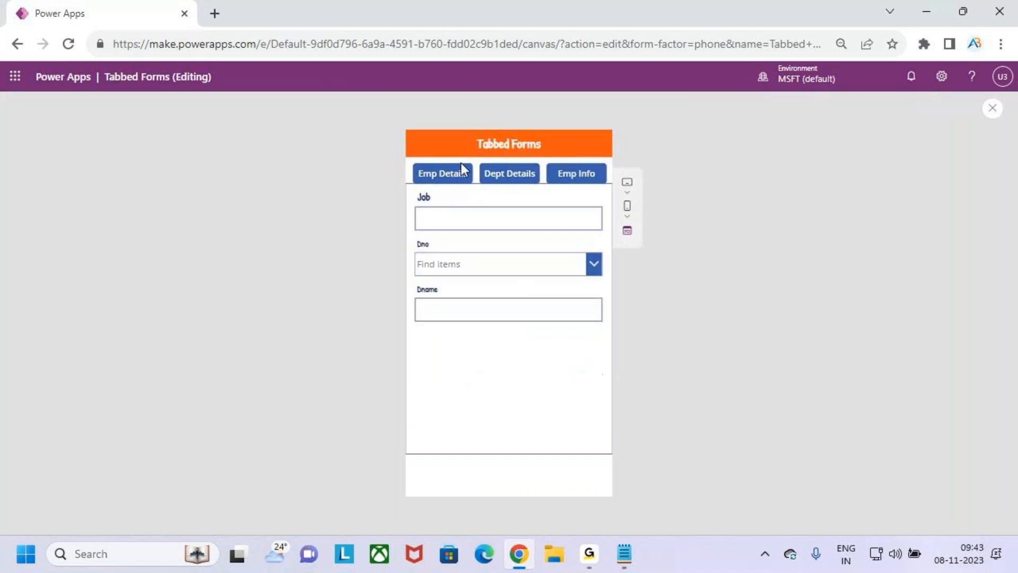
click(468, 175)
click(525, 175)
click(558, 178)
click(493, 179)
click(451, 176)
click(569, 175)
click(485, 178)
click(439, 178)
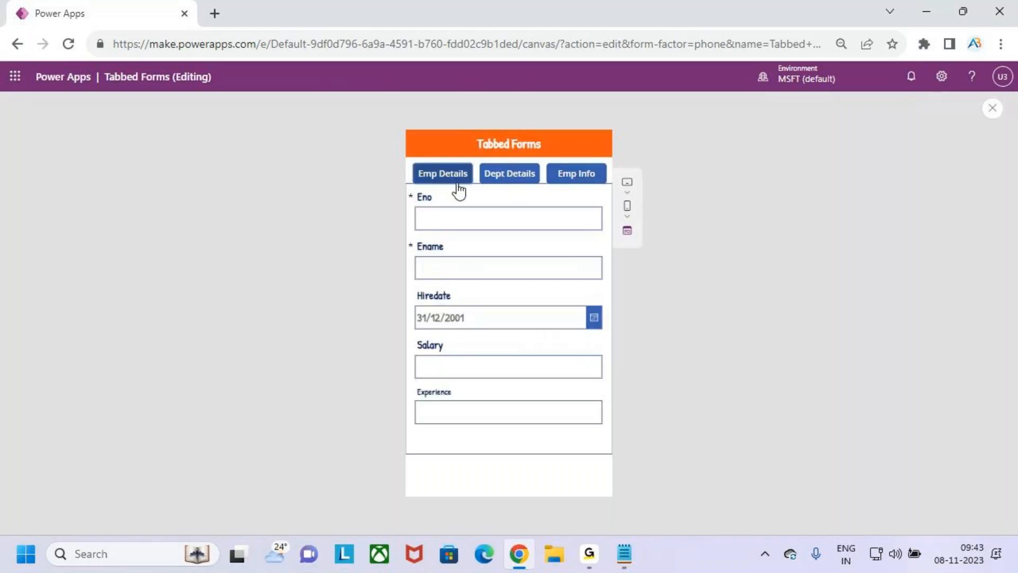
Close the preview, run it once more briefly, and return to the editor
click(993, 109)
click(625, 360)
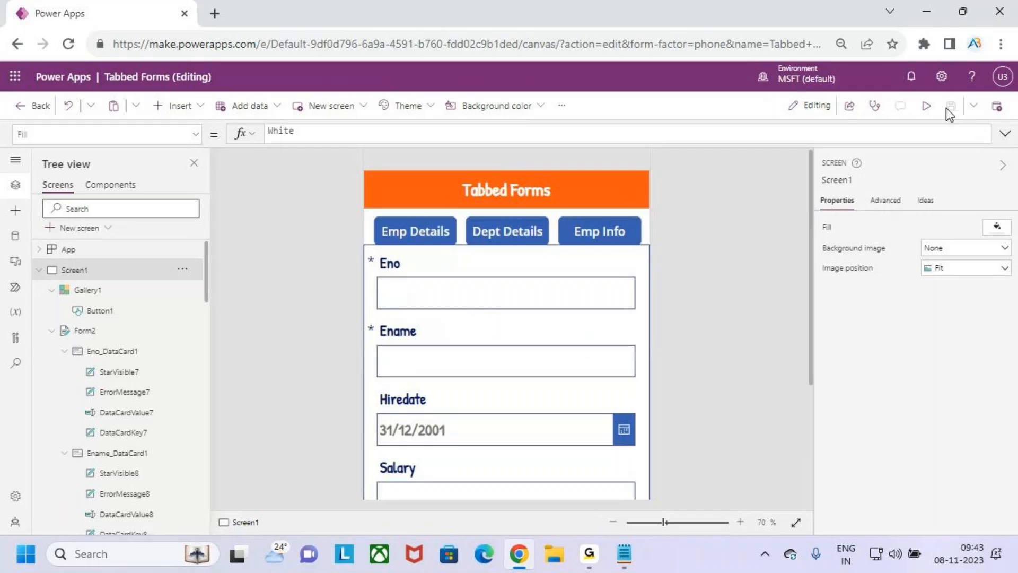
click(925, 105)
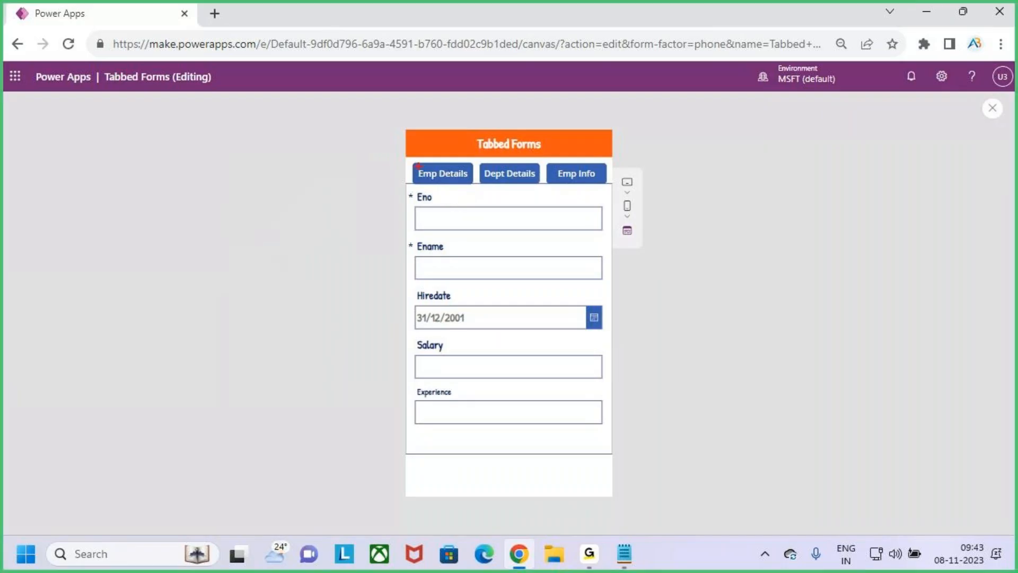
mouse_move(422, 168)
mouse_down()
mouse_move(439, 137)
mouse_move(539, 185)
mouse_move(614, 186)
mouse_up()
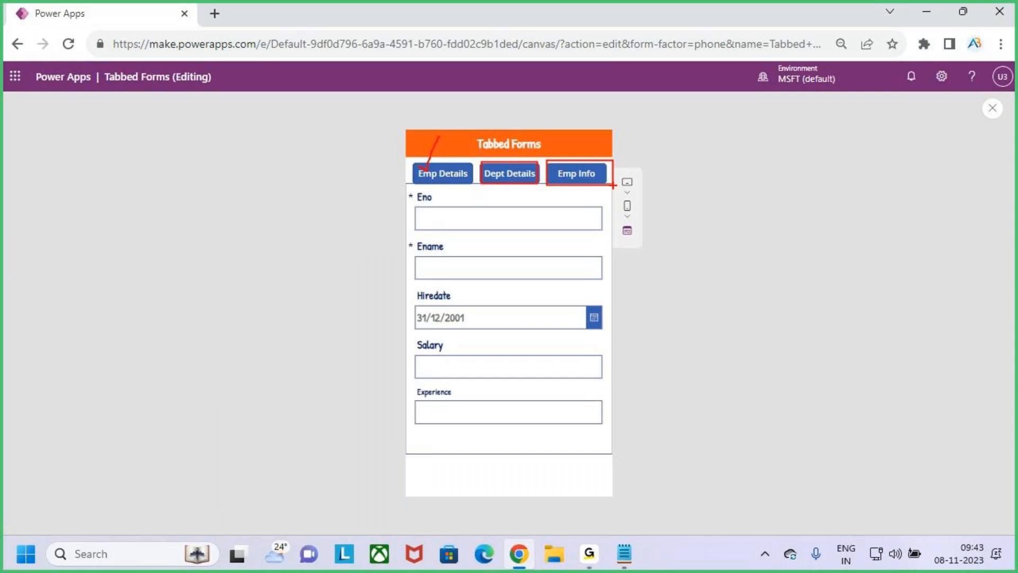
key(Escape)
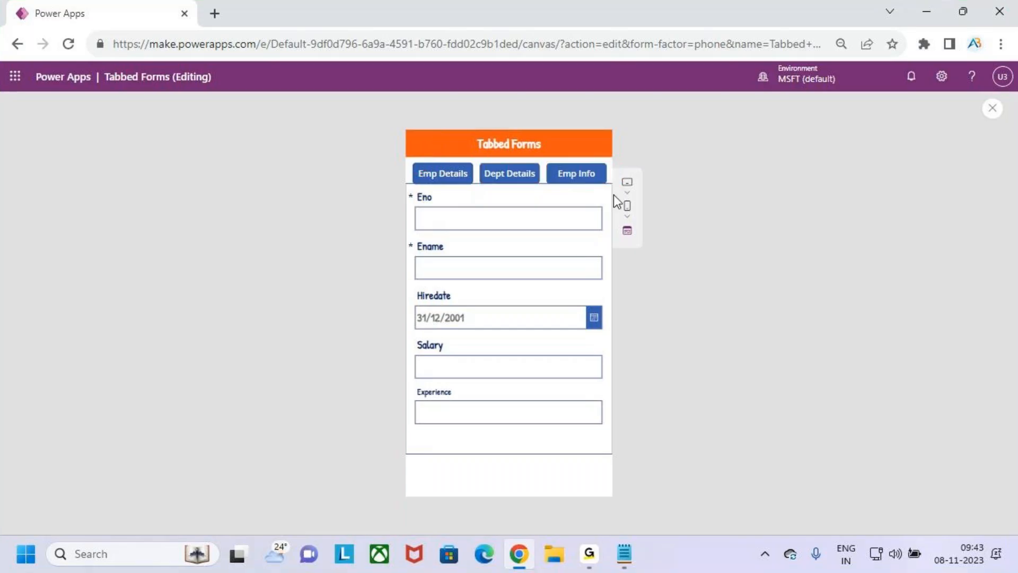
click(993, 111)
click(625, 361)
scroll(500, 321, up, 2)
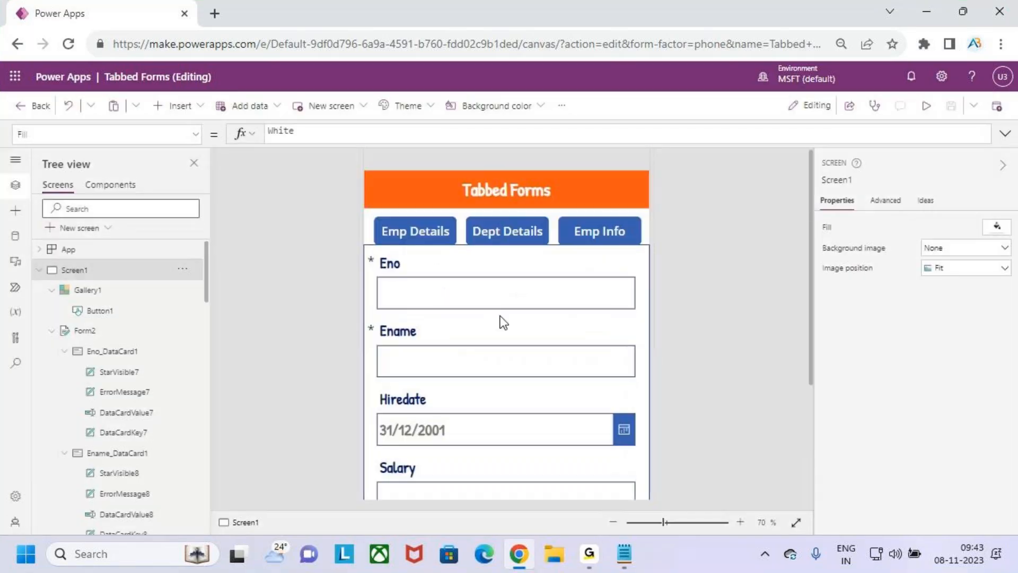
Select the Emp Details tab button and pick its Fill property in the formula bar
click(412, 236)
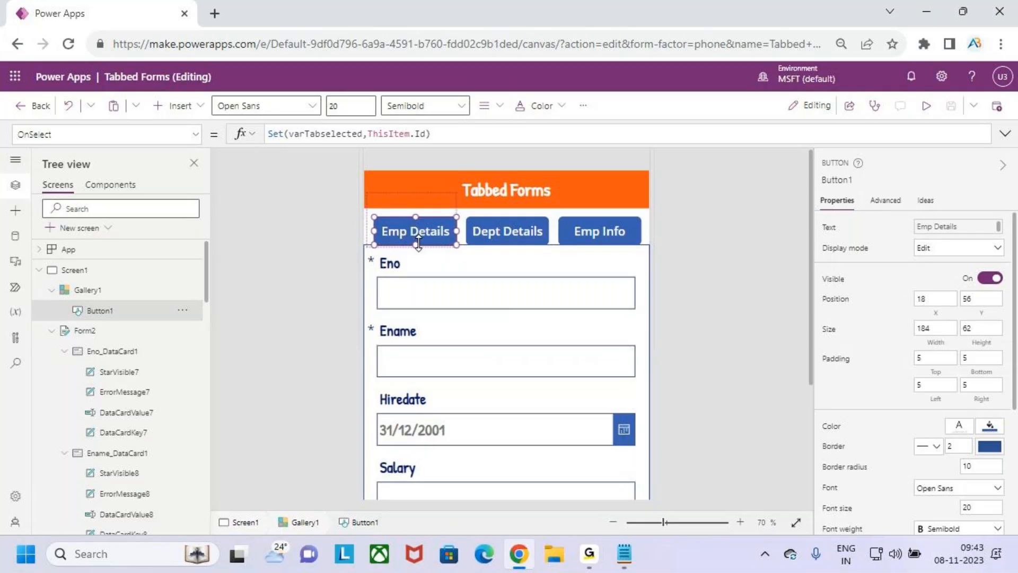
click(195, 134)
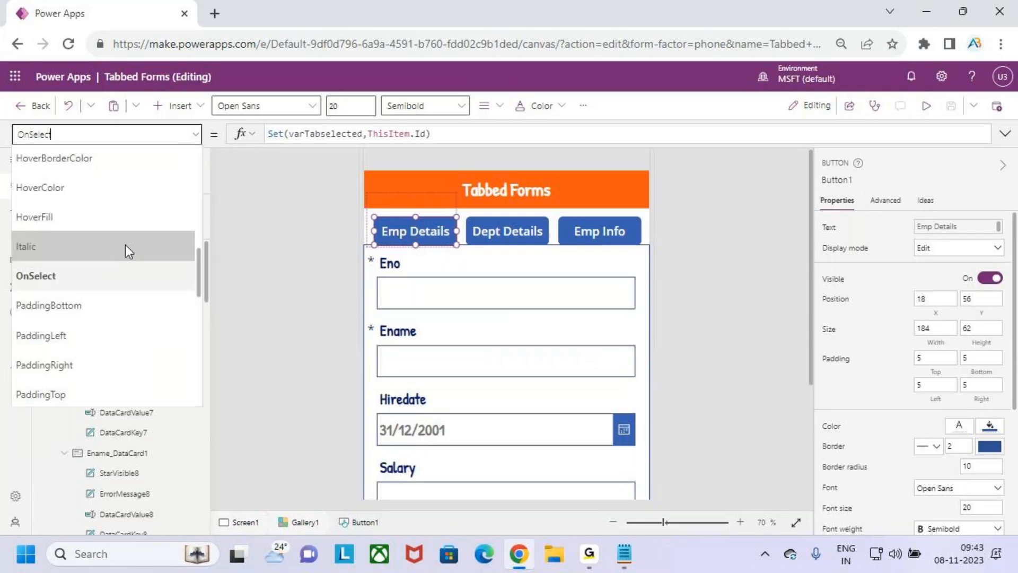
scroll(117, 259, up, 4)
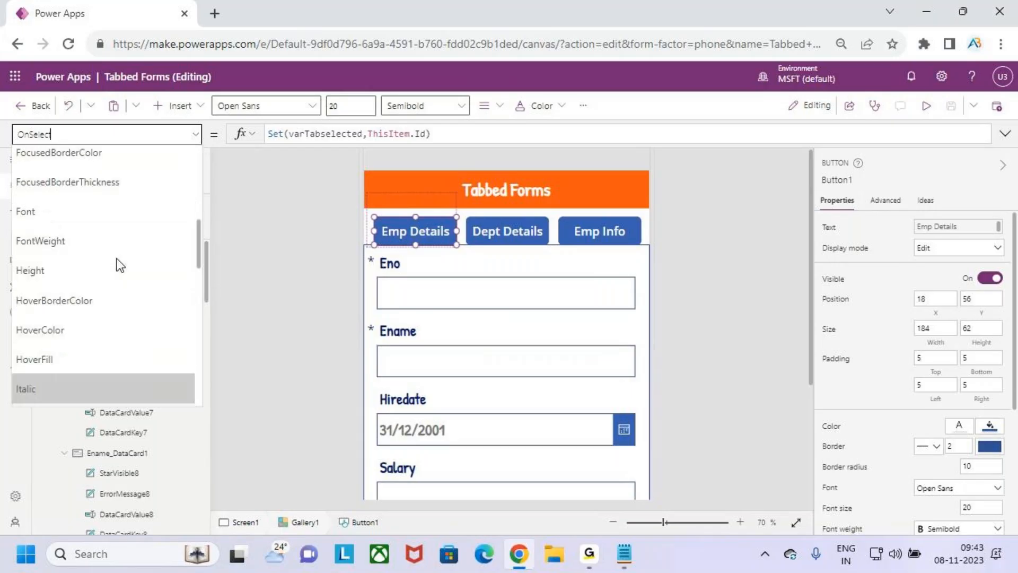
click(96, 226)
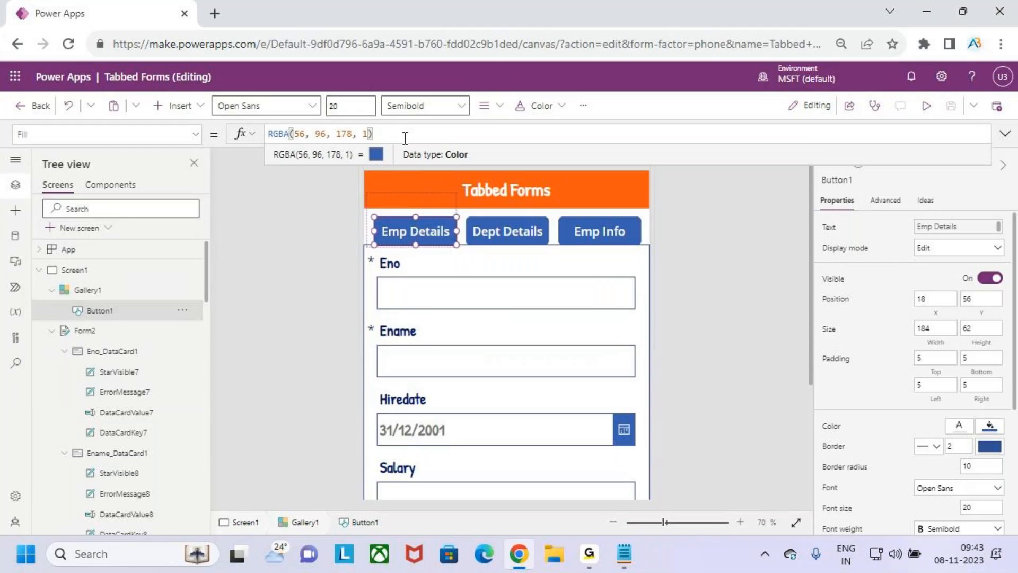
Wrap the Fill colour in a condition starting If(varTabselected=ThisItem.Id
drag(393, 134, 249, 135)
key(Left)
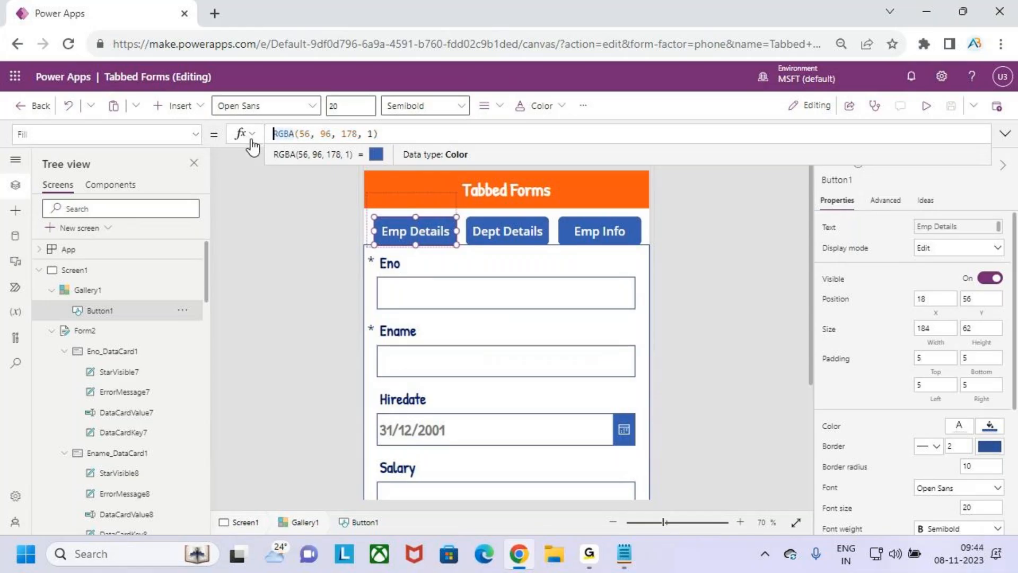
key(Left)
text(if()
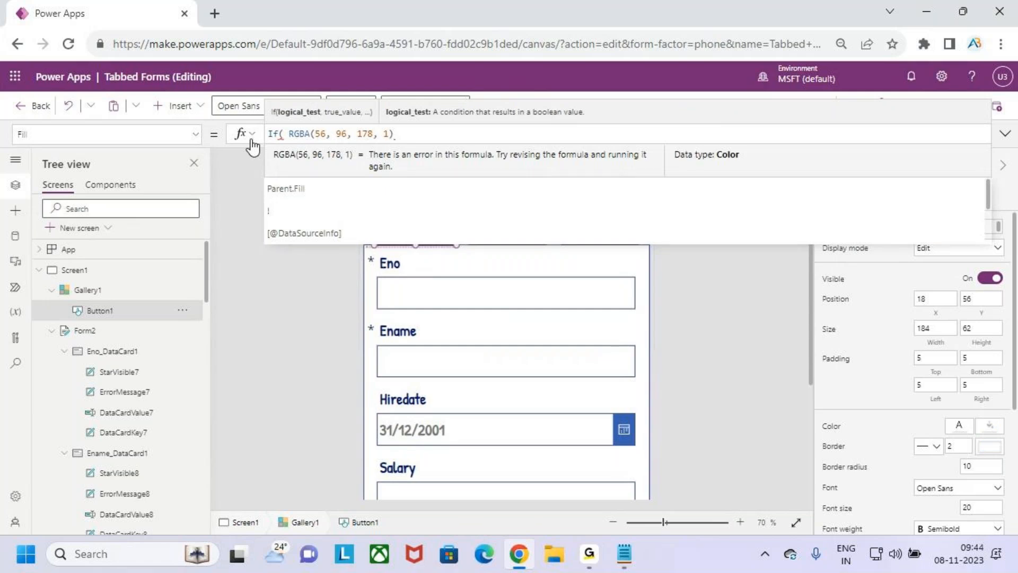
text(varTabselected)
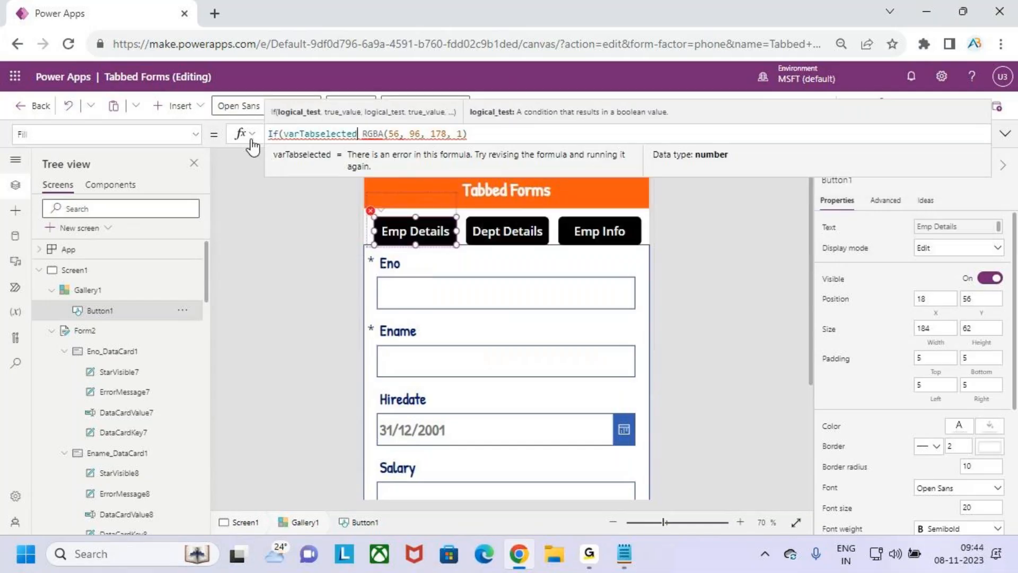
text(=this)
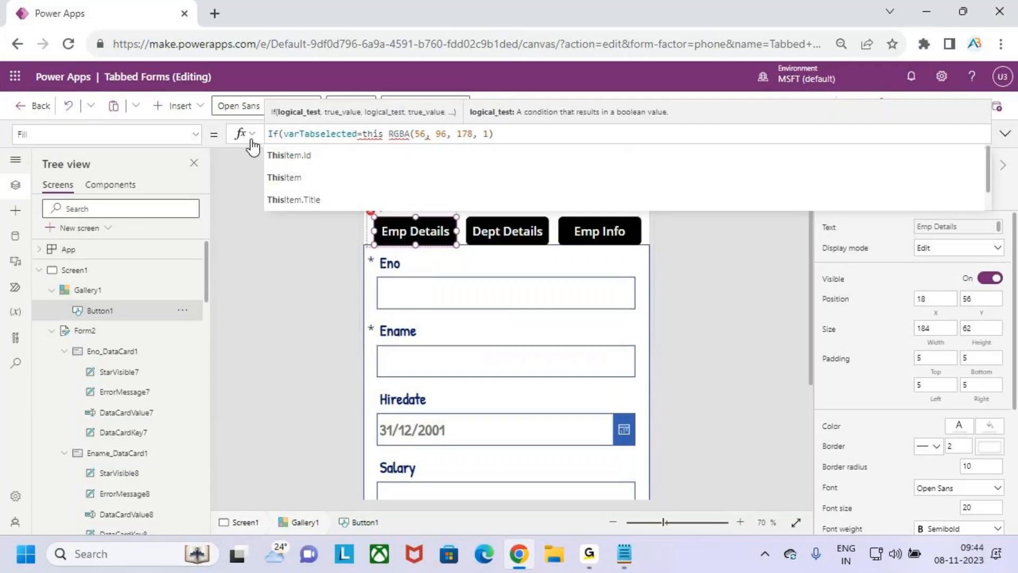
click(289, 155)
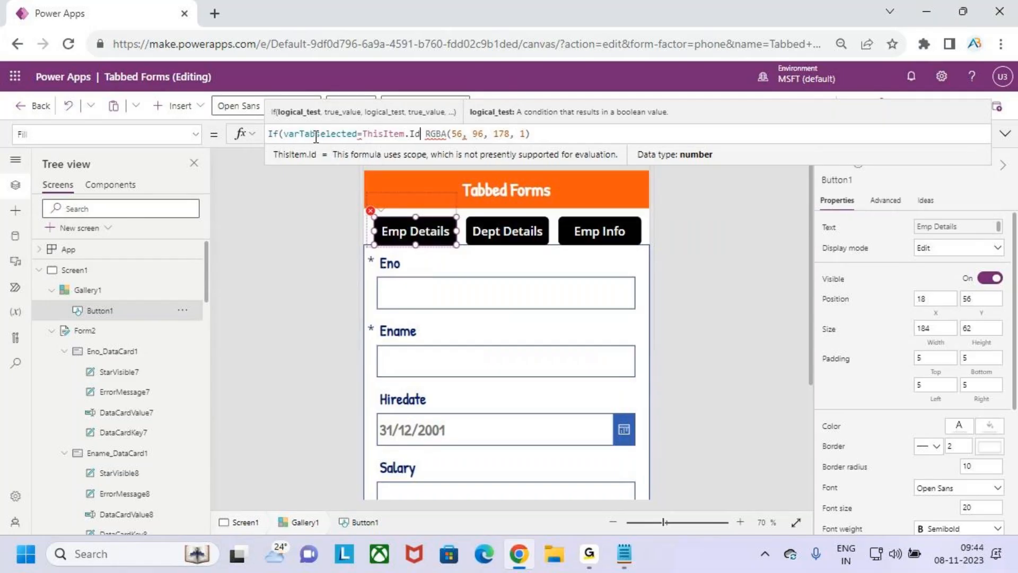
drag(403, 231, 424, 214)
drag(305, 140, 335, 139)
key(Escape)
mouse_move(438, 134)
Complete the Fill formula with RGBA(56, 96, 178, 1) when selected, otherwise Color.Gray, then preview
text(,)
click(549, 129)
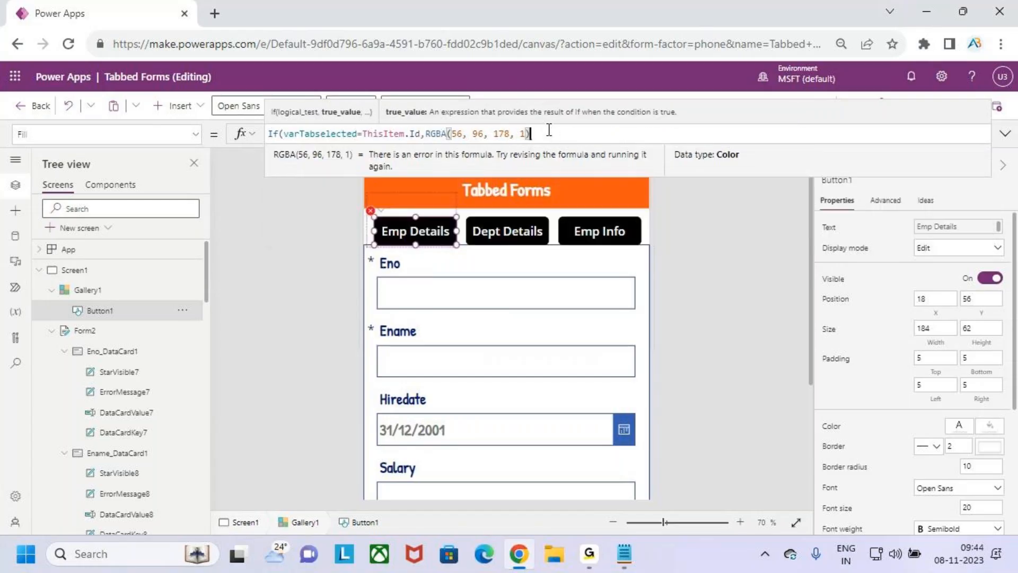
key(Left)
key(Right)
text(, 1),cl)
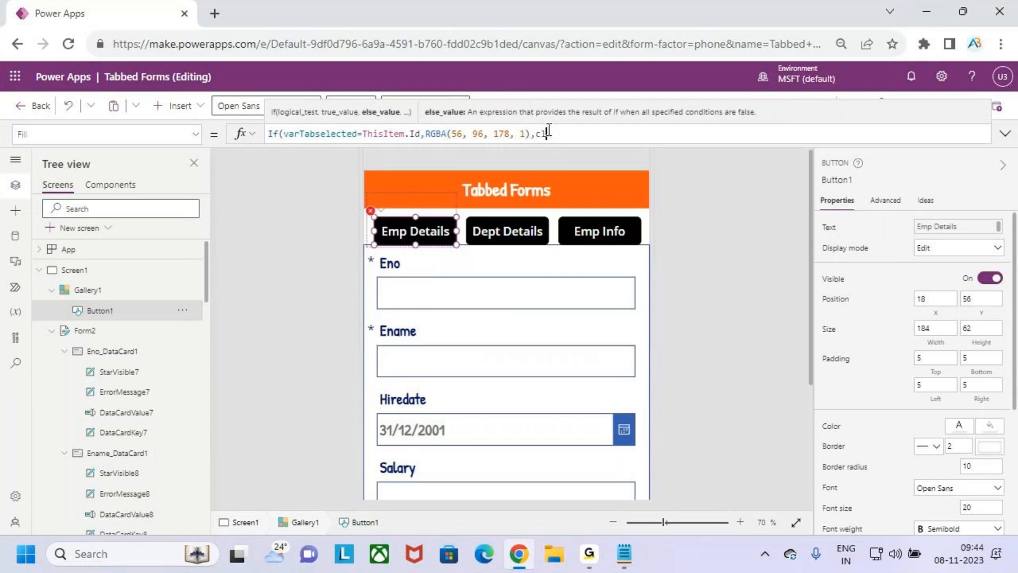
key(BackSpace)
text(olor)
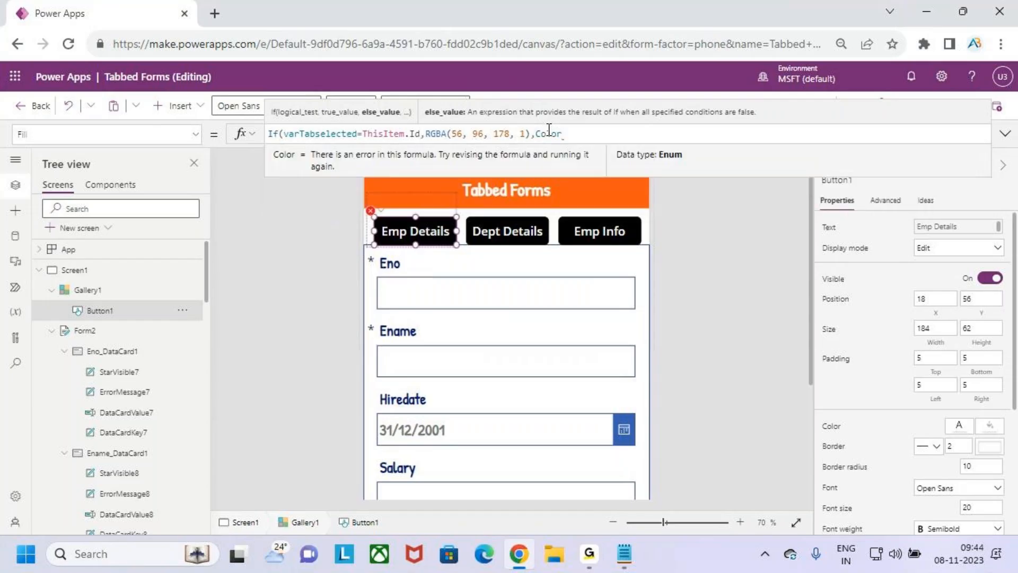
text(.gr)
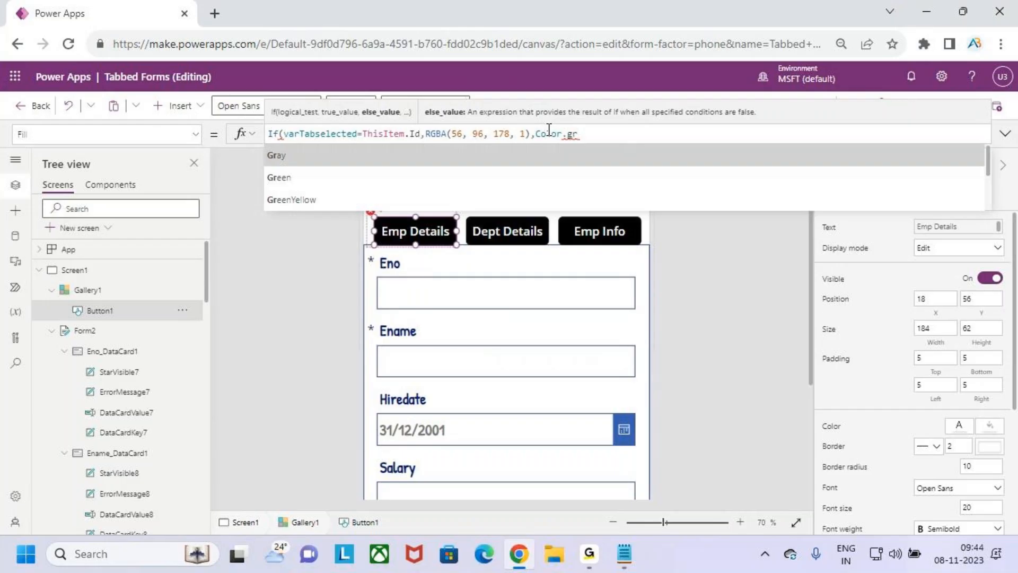
key(Tab)
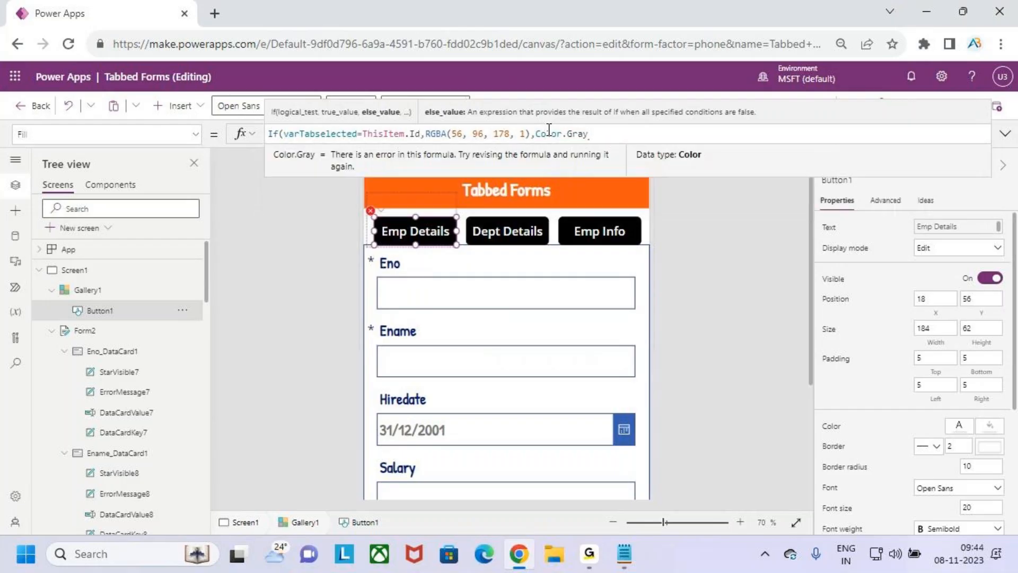
text())
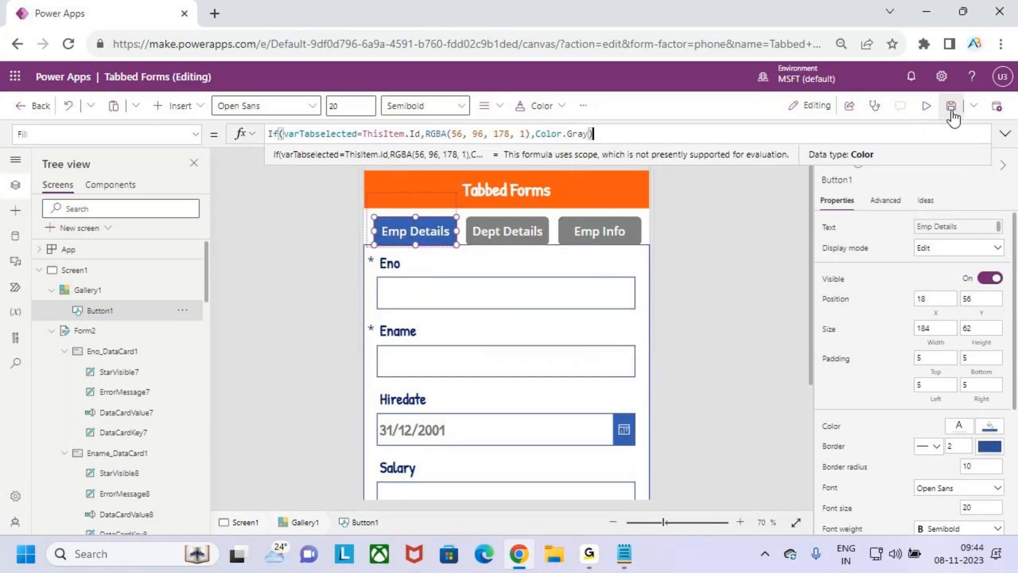
click(928, 105)
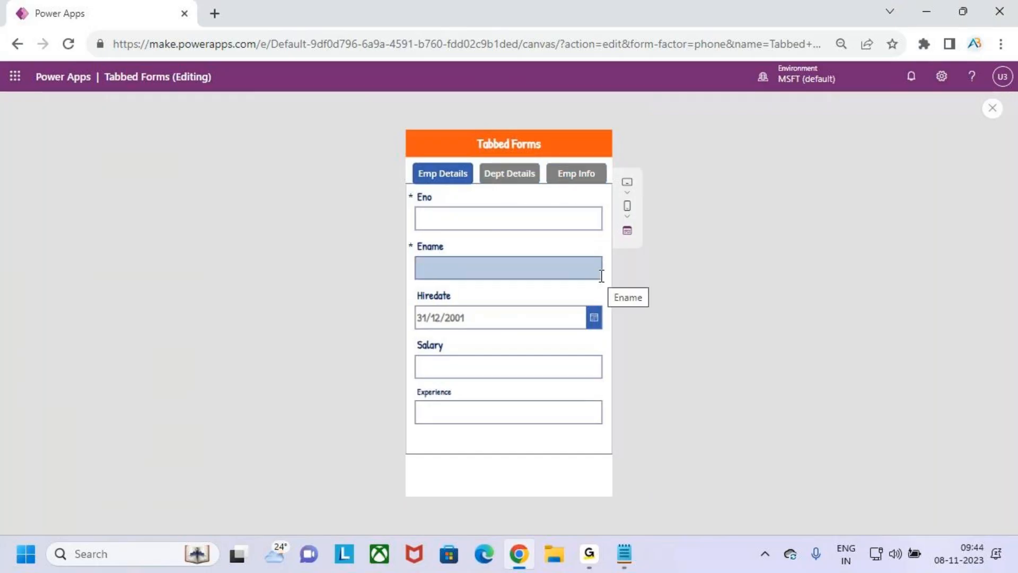
Switch to Dept Details and then Emp Info in preview, then close the preview and dismiss the tip
click(518, 179)
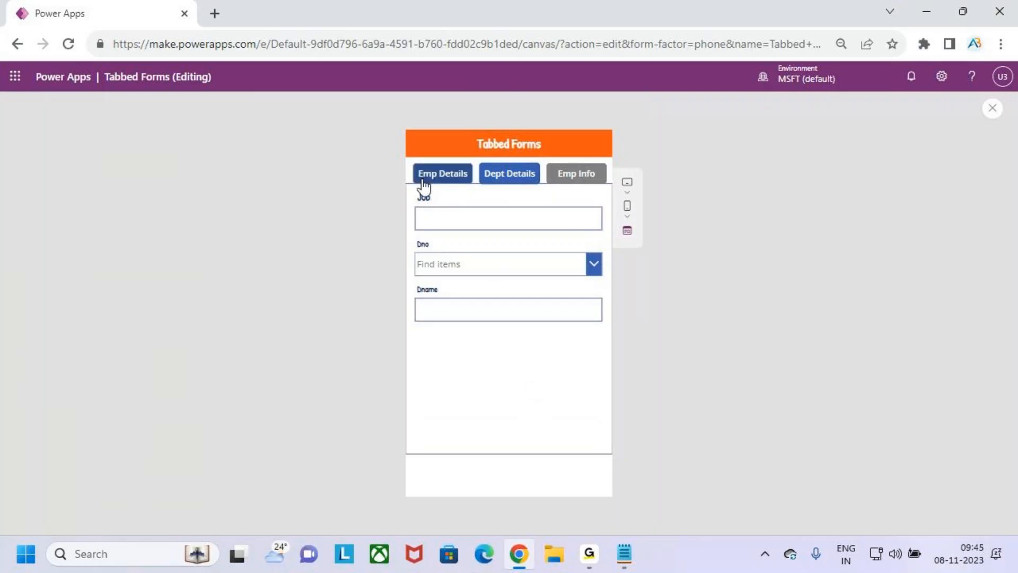
click(584, 176)
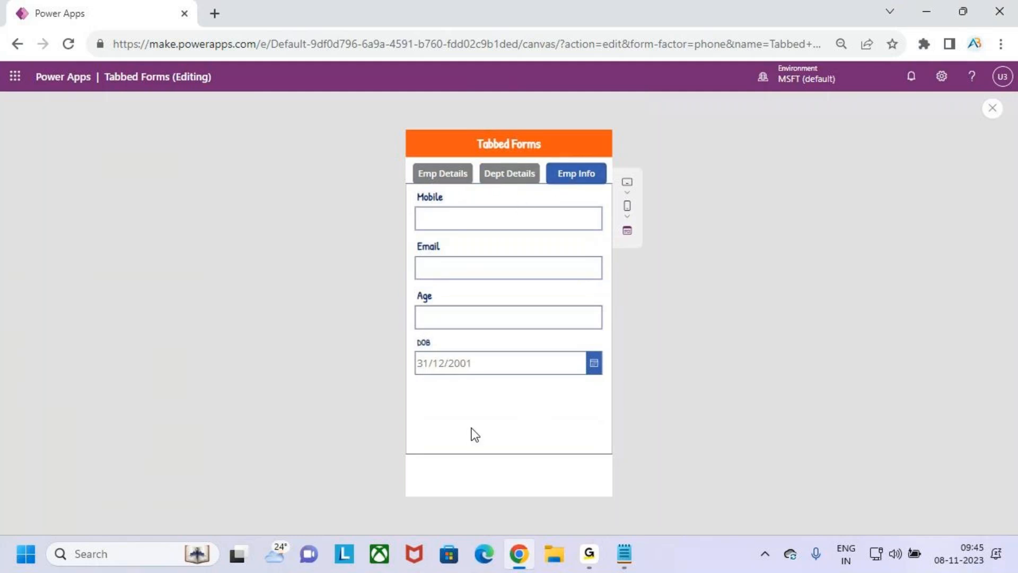
click(992, 109)
click(625, 359)
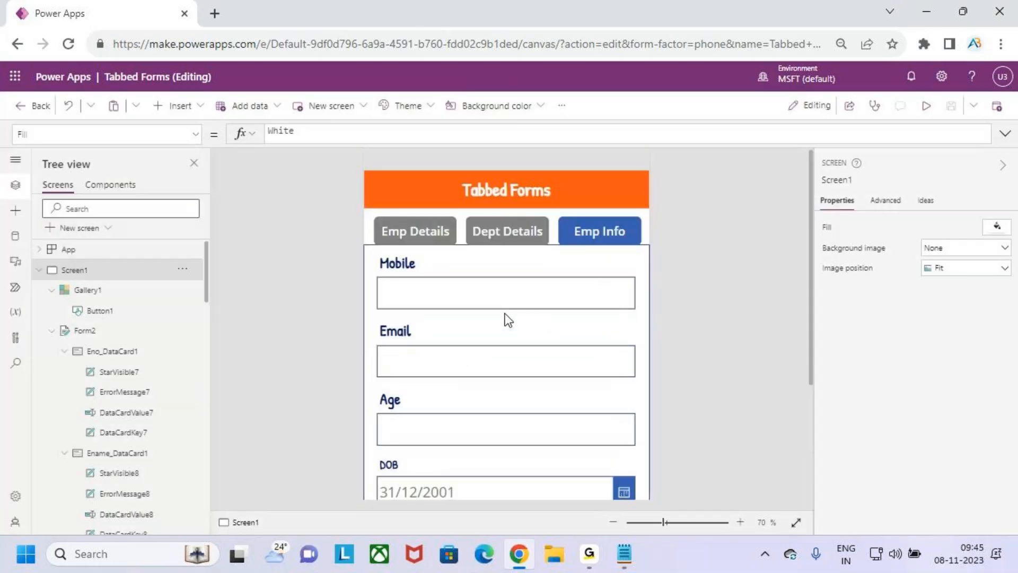
Select the Emp Details tab button, review its Fill formula, and launch the preview
click(415, 233)
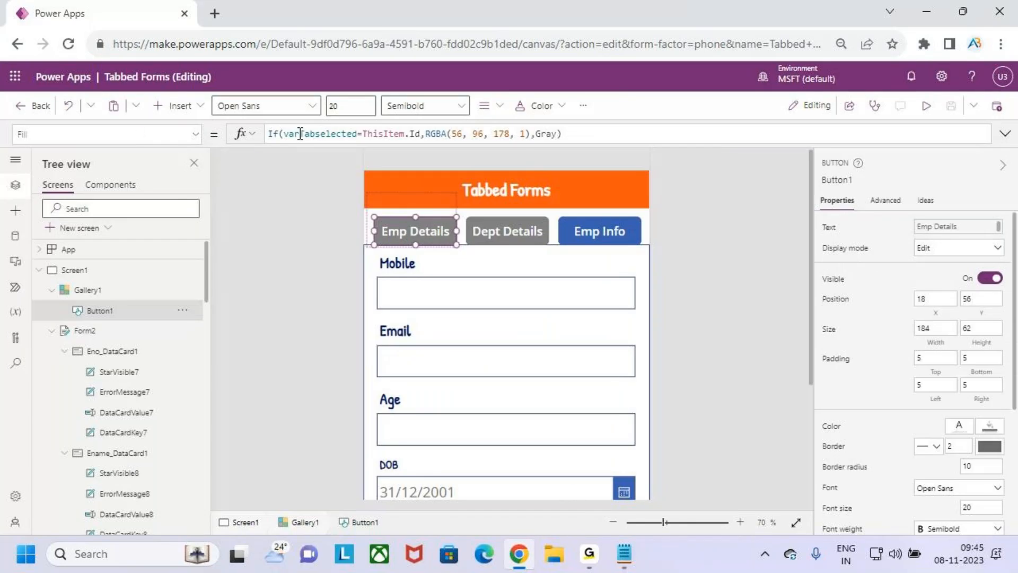
drag(268, 143, 408, 141)
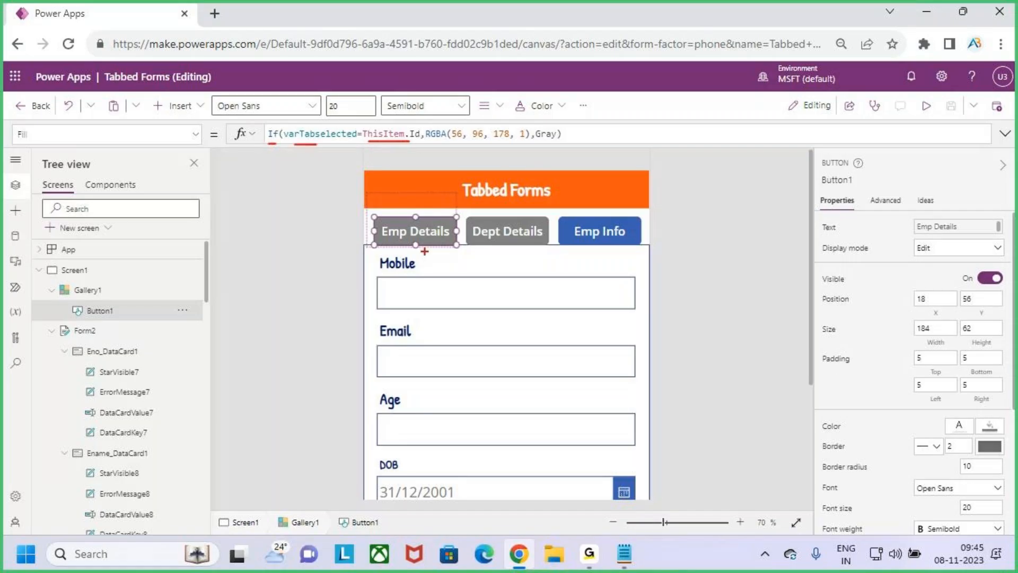
drag(406, 226, 440, 187)
drag(329, 117, 340, 123)
drag(427, 139, 577, 140)
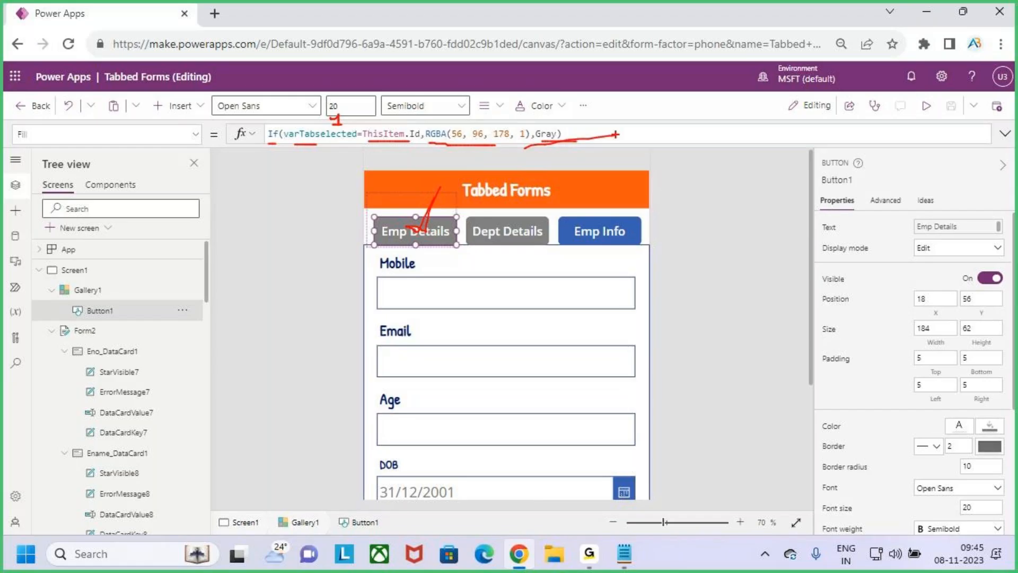
click(925, 105)
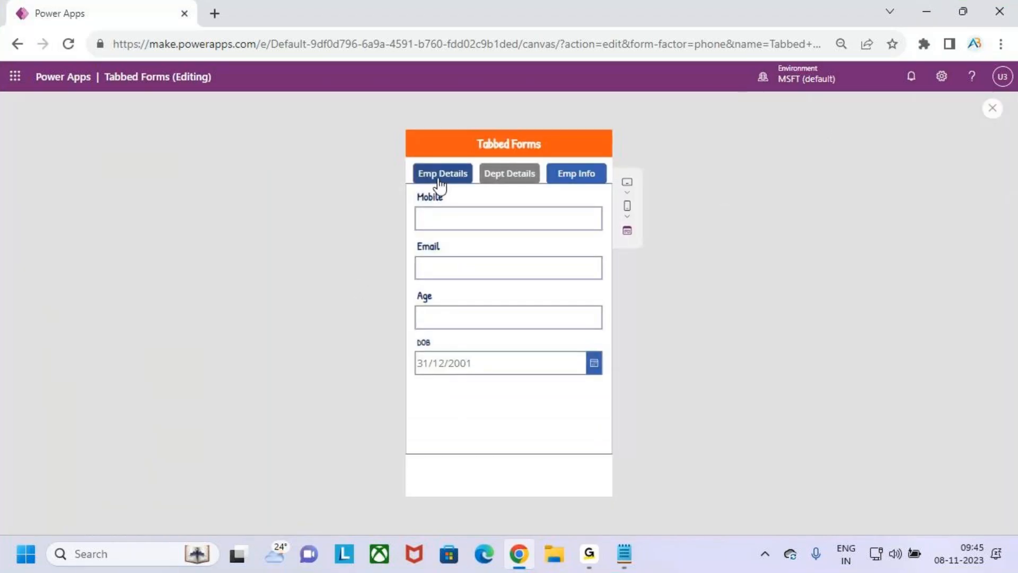
Switch between the Emp Details, Dept Details and Emp Info tabs to compare their fields and button colours
click(439, 178)
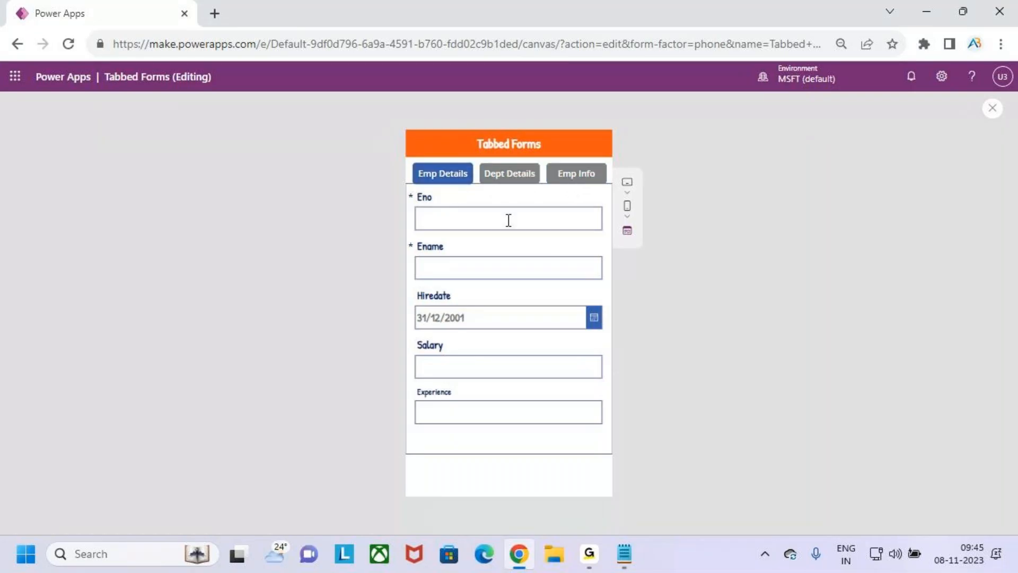
click(511, 177)
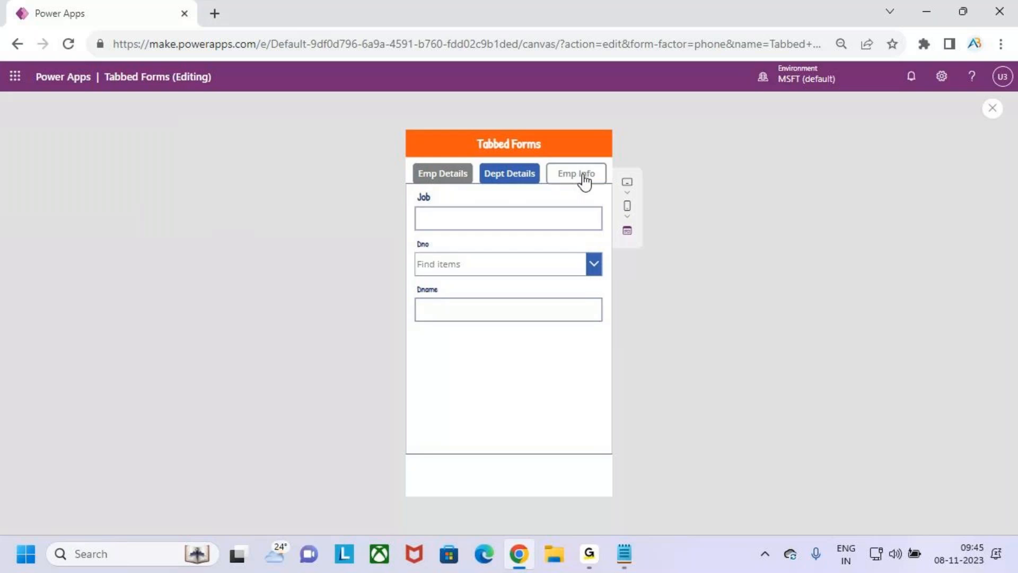
click(583, 178)
click(509, 175)
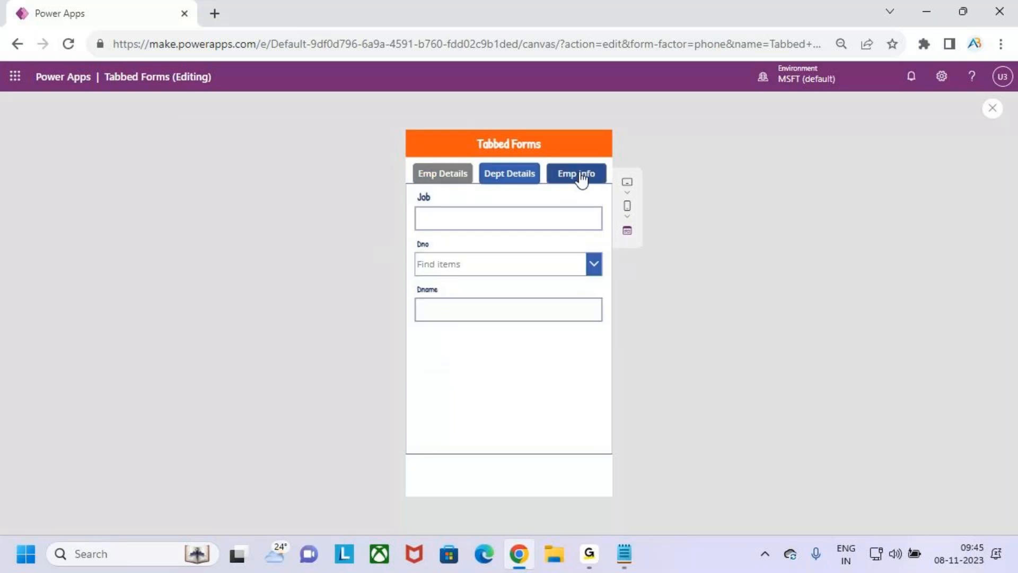
click(579, 177)
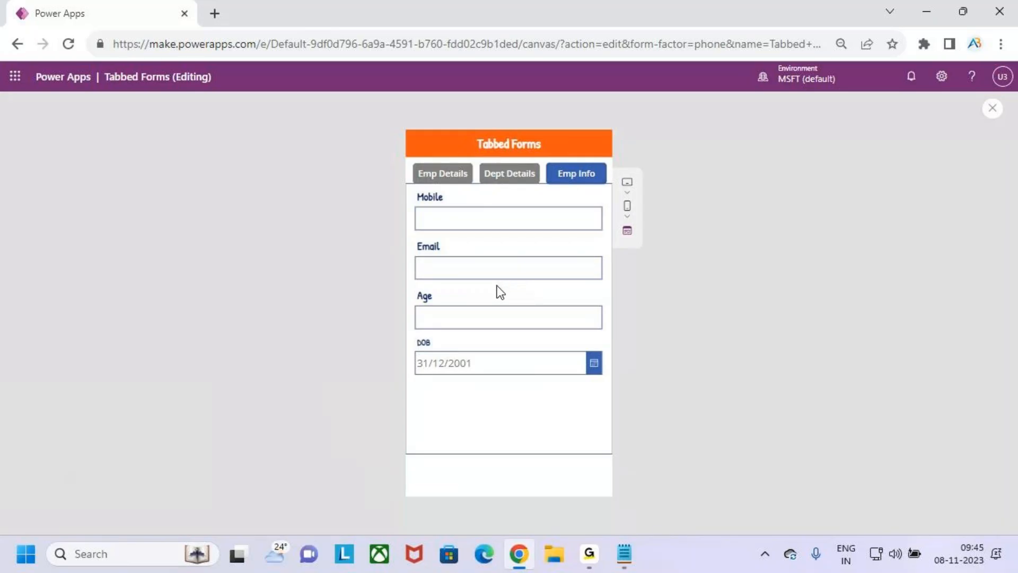
Back in the editor, select the Emp Details tab button and highlight its Fill formula's condition
click(992, 108)
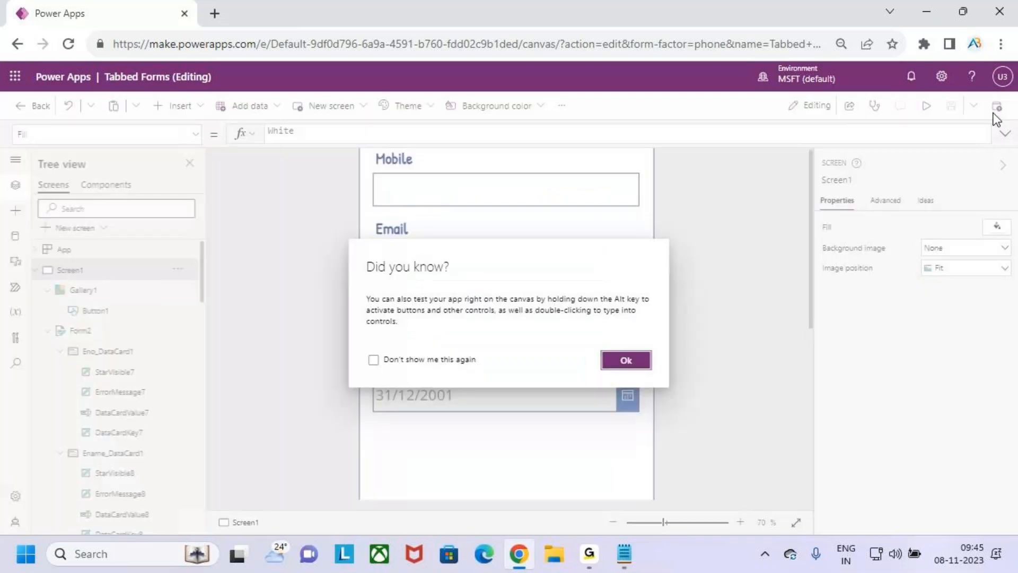
click(629, 360)
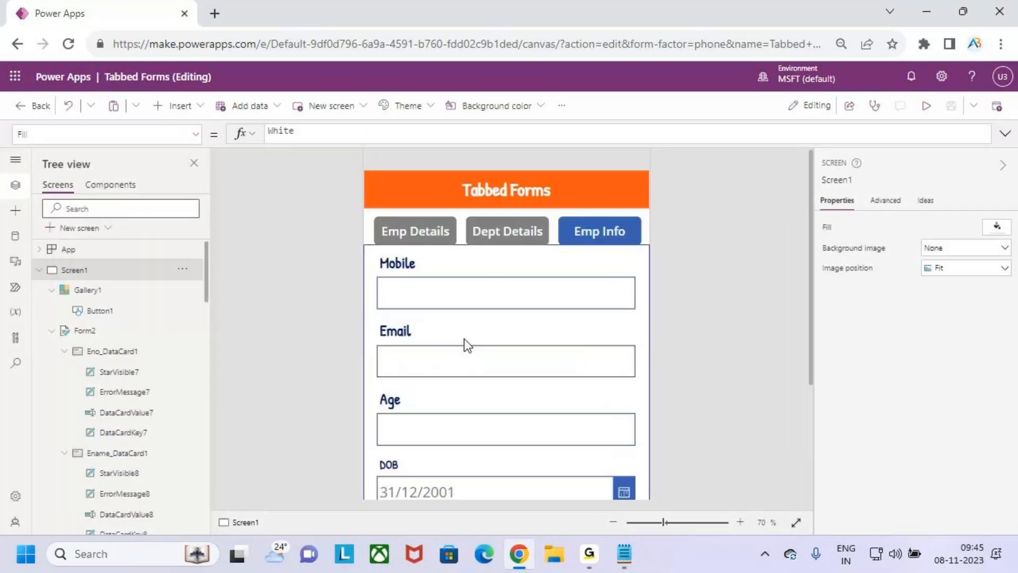
click(424, 232)
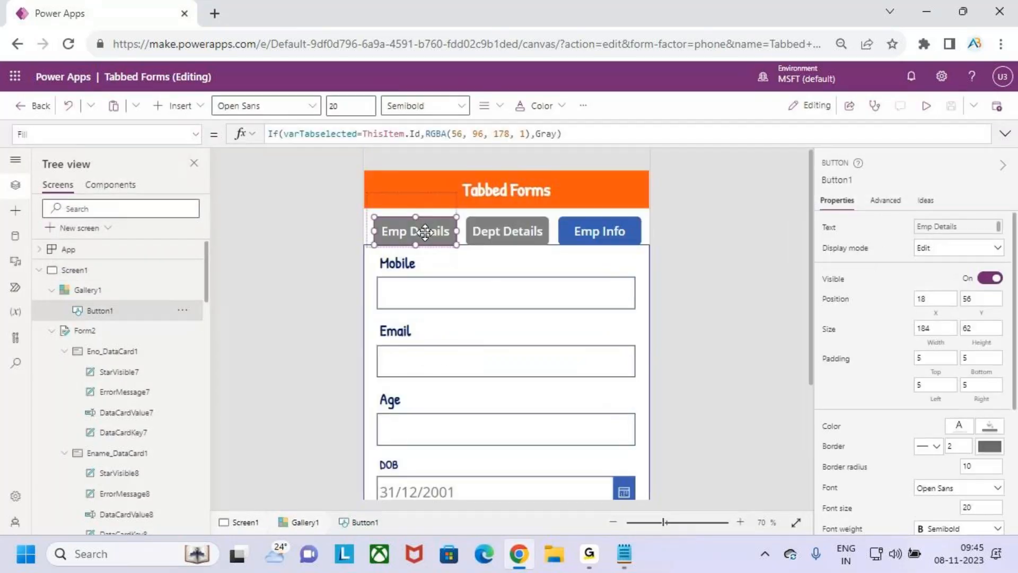
click(336, 131)
drag(300, 133, 648, 132)
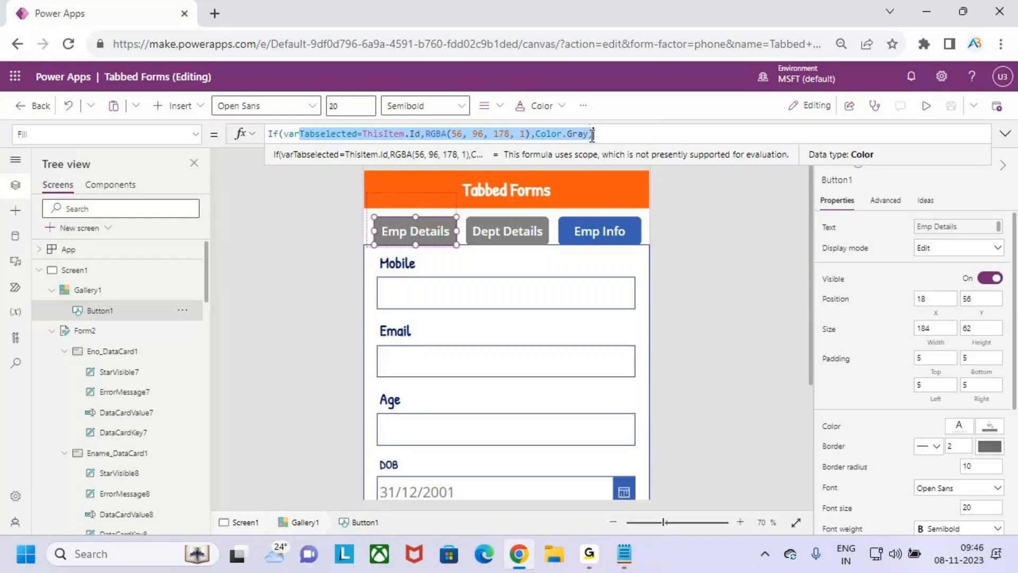
Switch to the Color property and prefix RGBA(255,255,255,1) with If(varTabselected=ThisItem.Id,
click(195, 134)
text(Color)
key(Return)
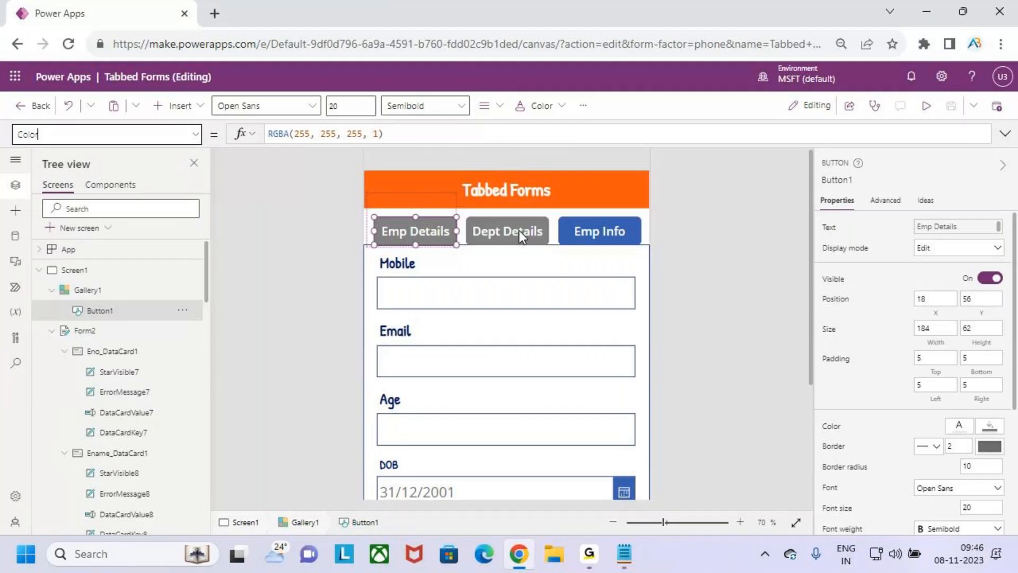
click(392, 137)
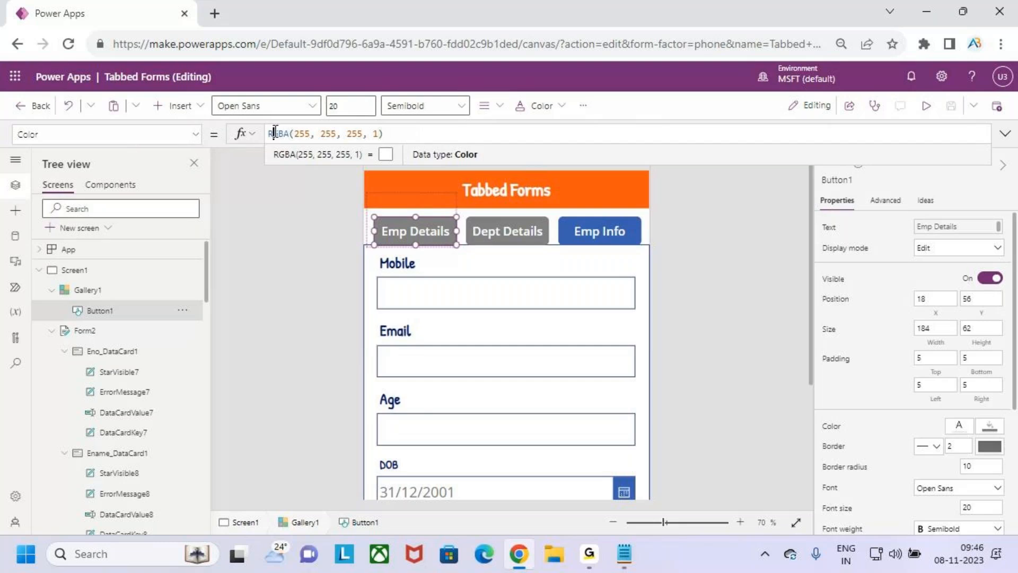
key(Left)
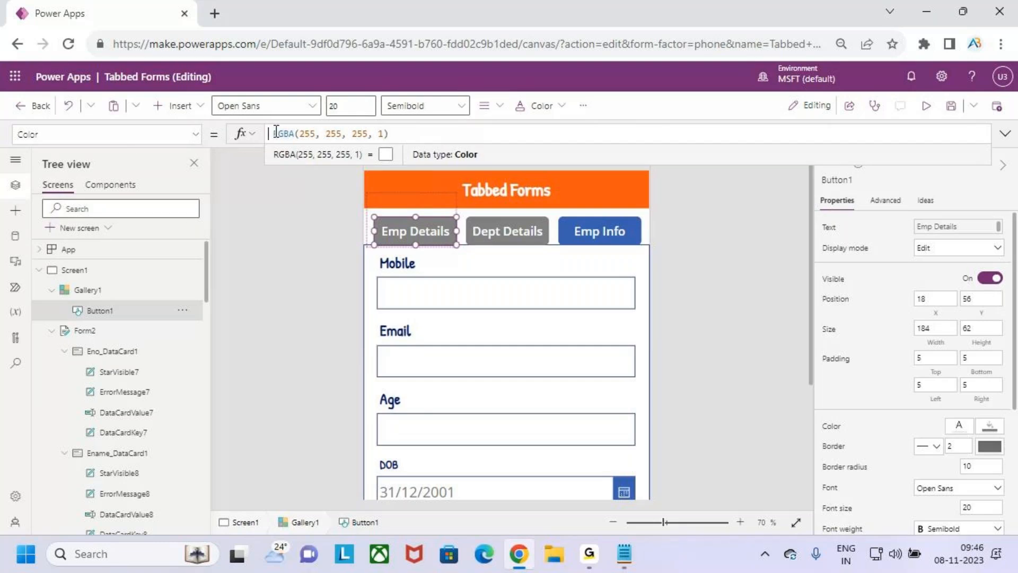
text(If(var)
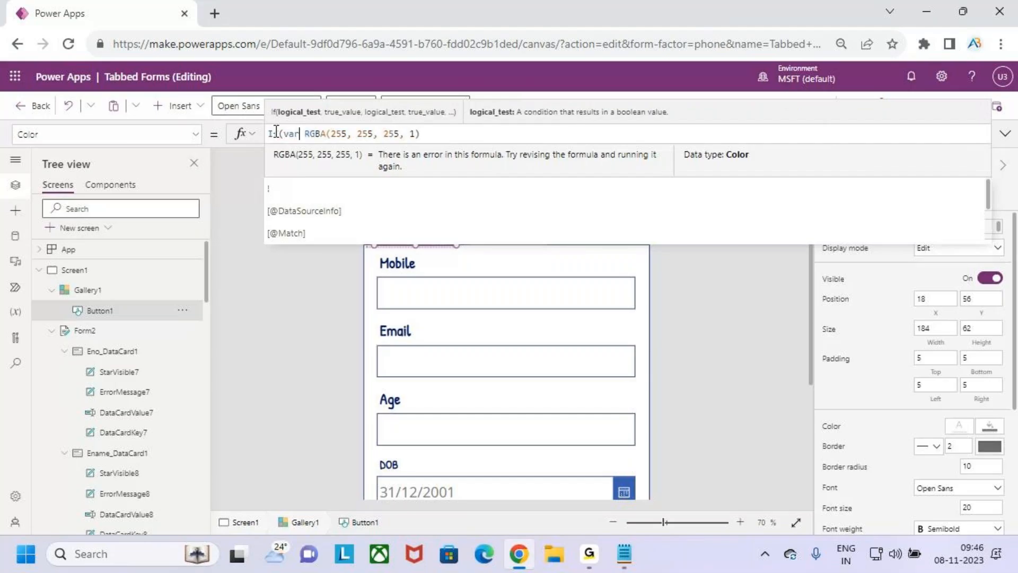
key(Tab)
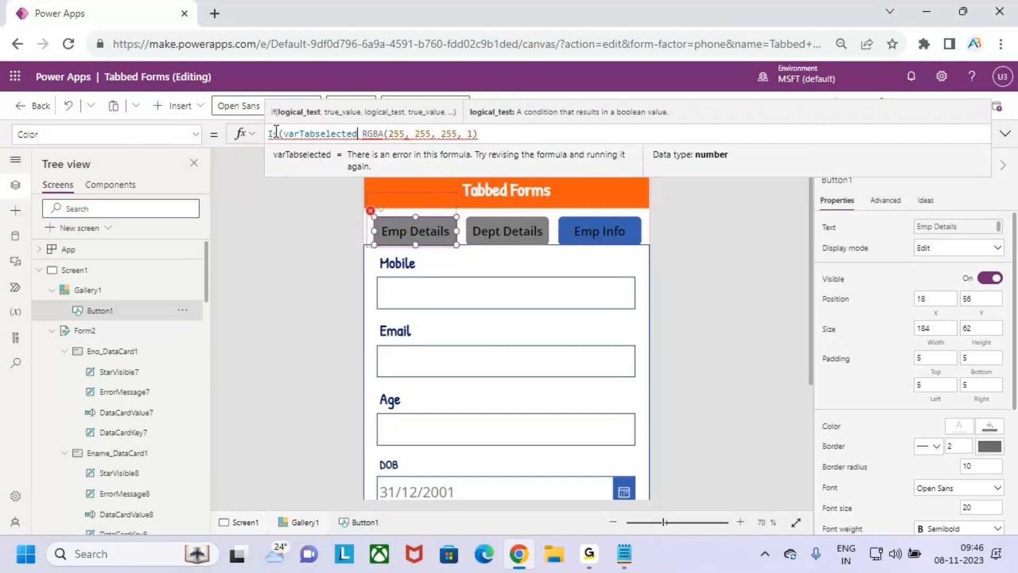
text(.this)
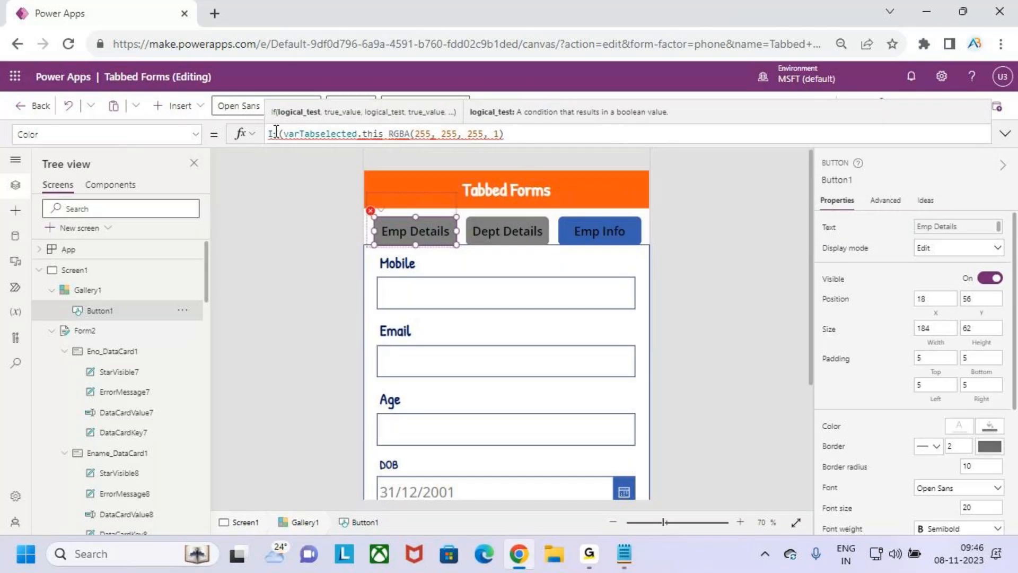
key(BackSpace)
key(BackSpace)
key(BackSpace)
key(BackSpace)
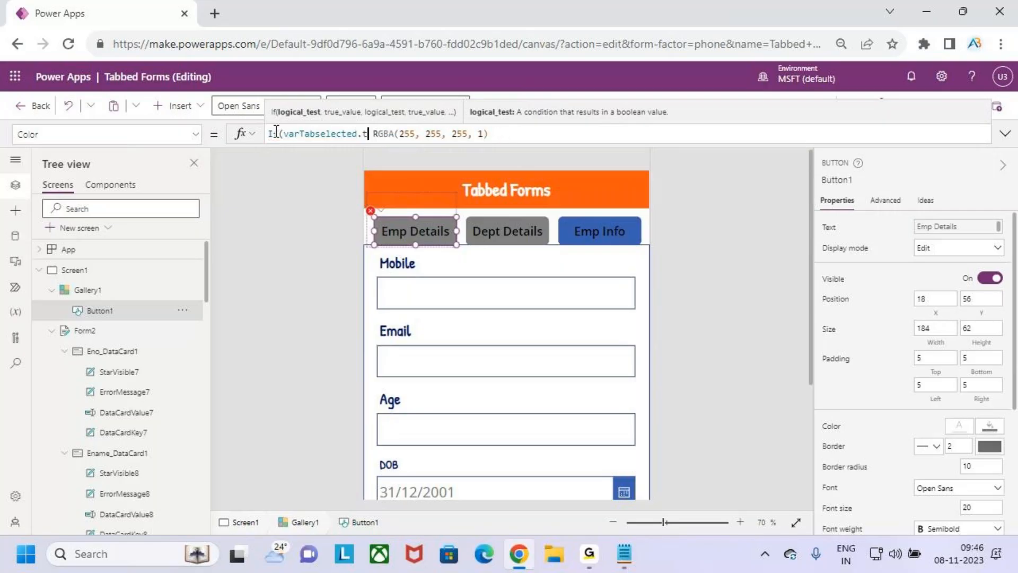
key(BackSpace)
text(=)
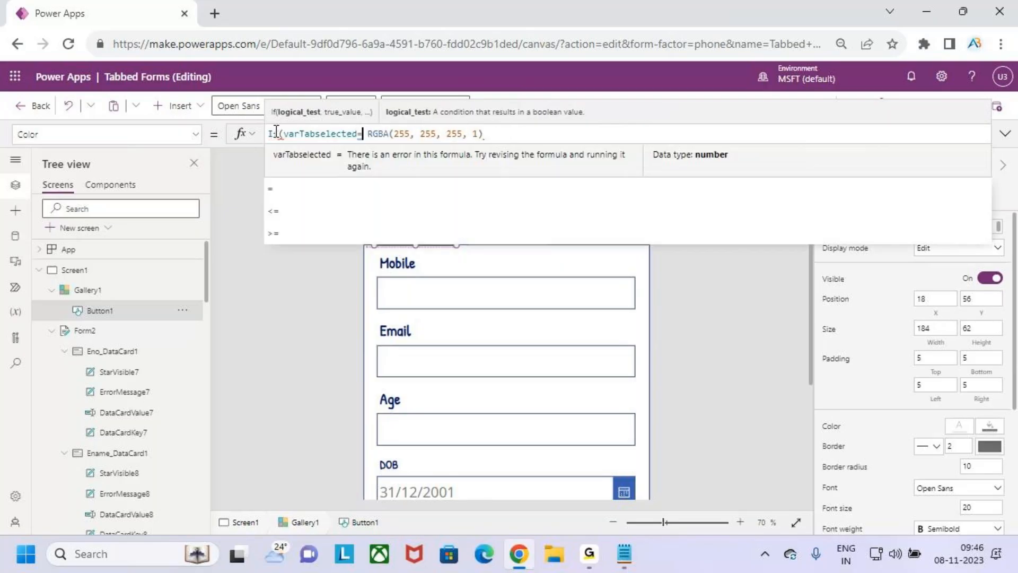
text(ThisItem.Id)
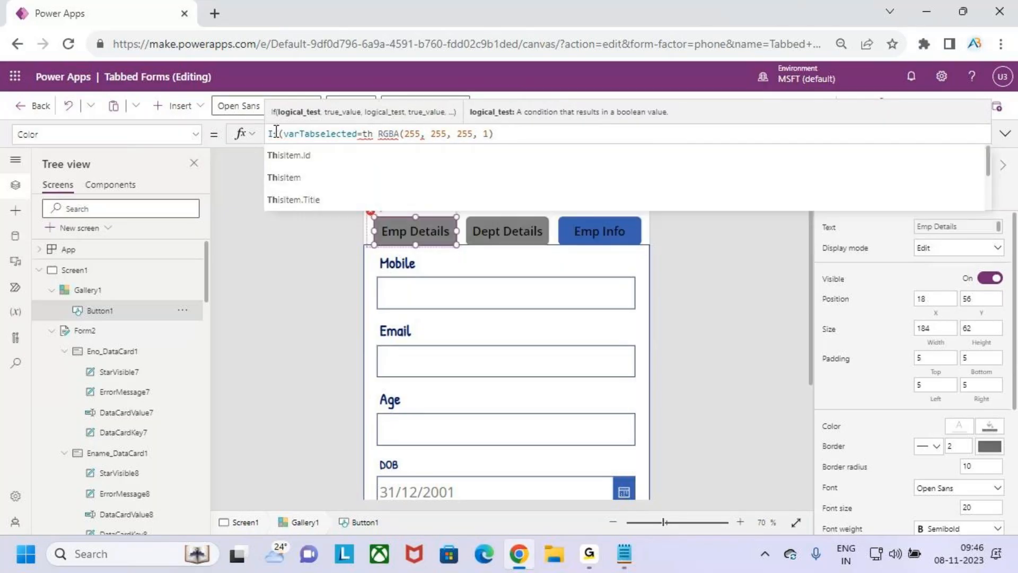
text(,)
Add Color.Blue as the unselected text colour, close the If, and preview
click(565, 134)
text(,)
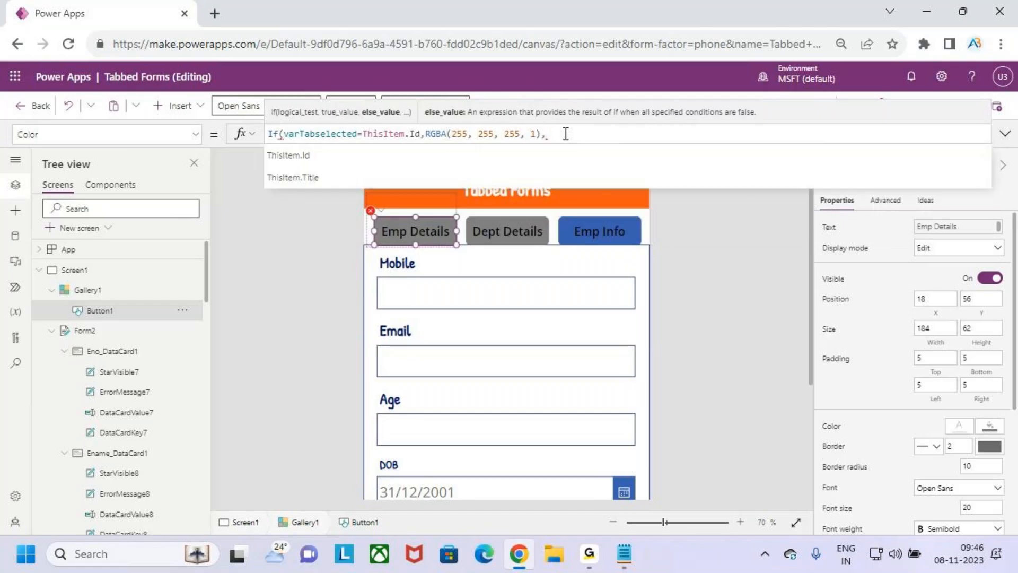
text(blue)
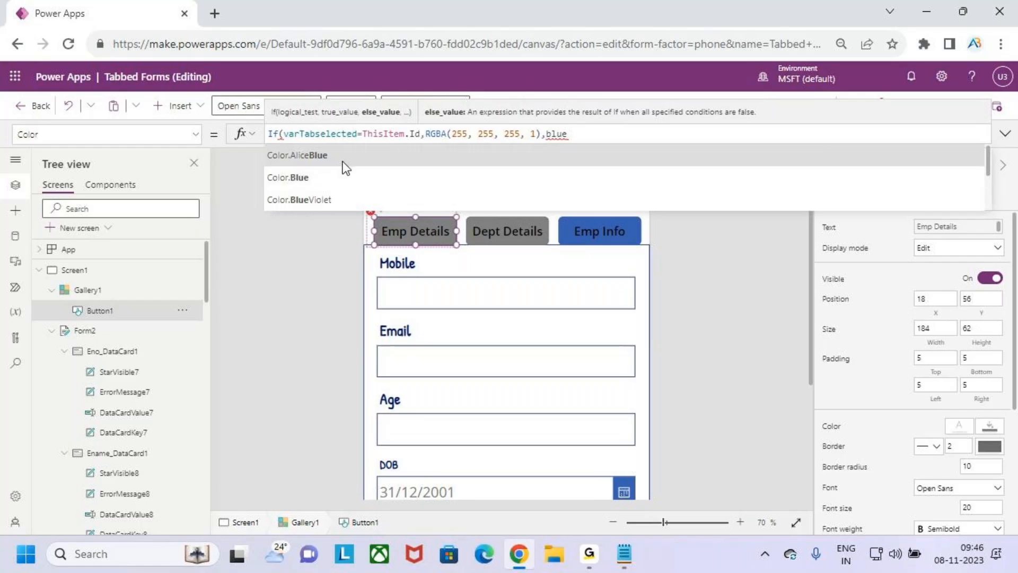
click(339, 176)
text())
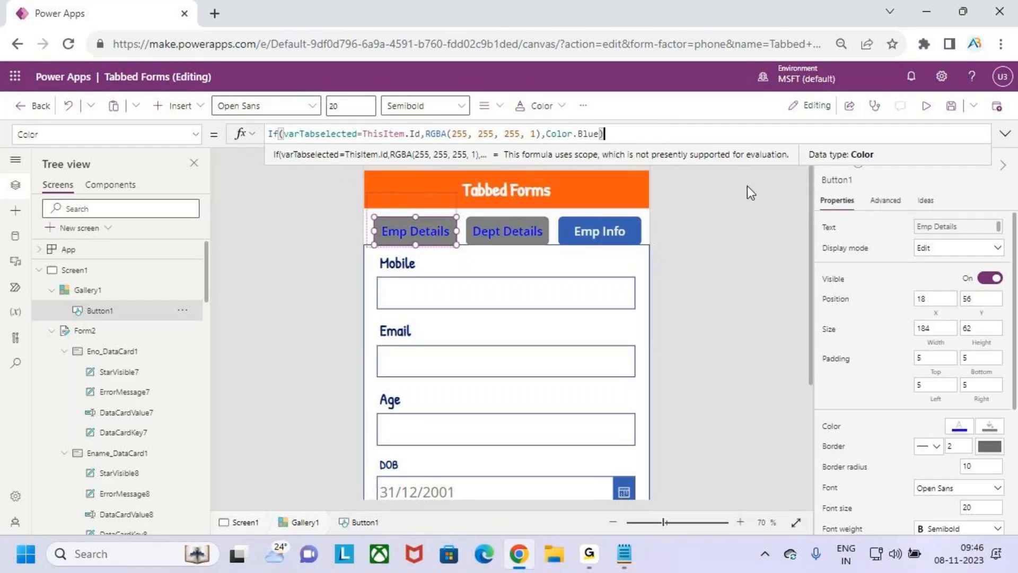
click(926, 105)
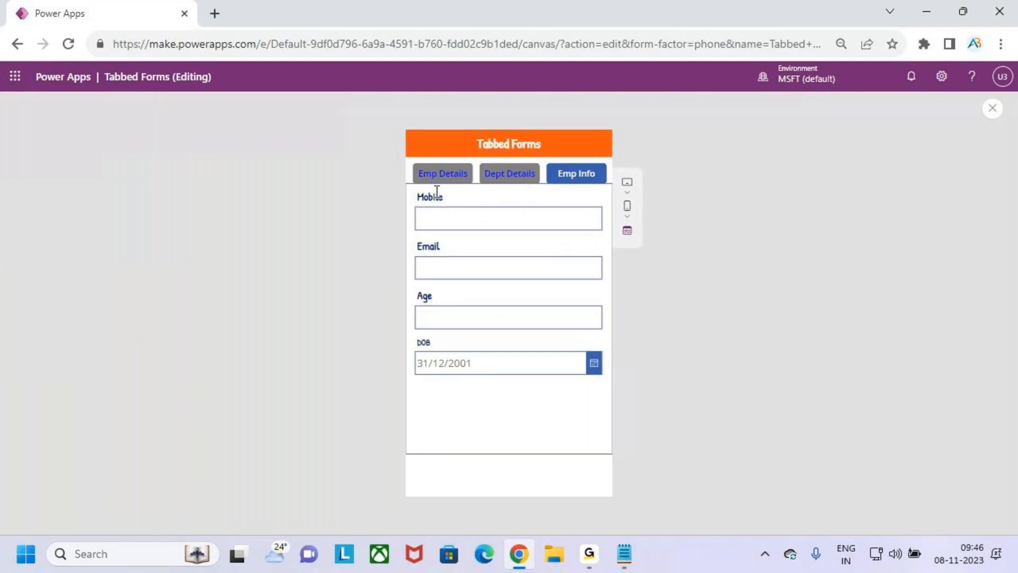
click(991, 108)
click(625, 360)
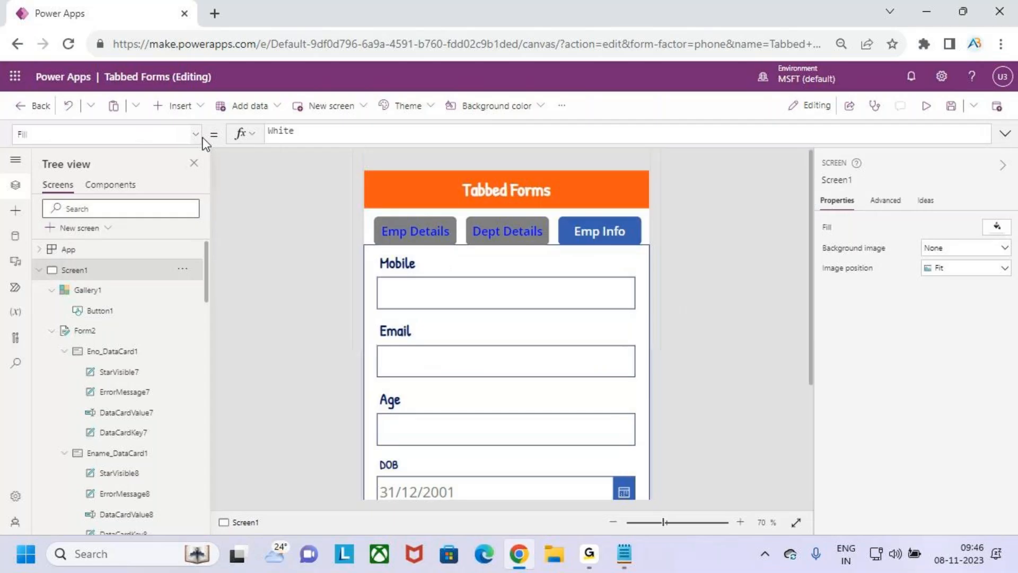
click(386, 226)
click(587, 135)
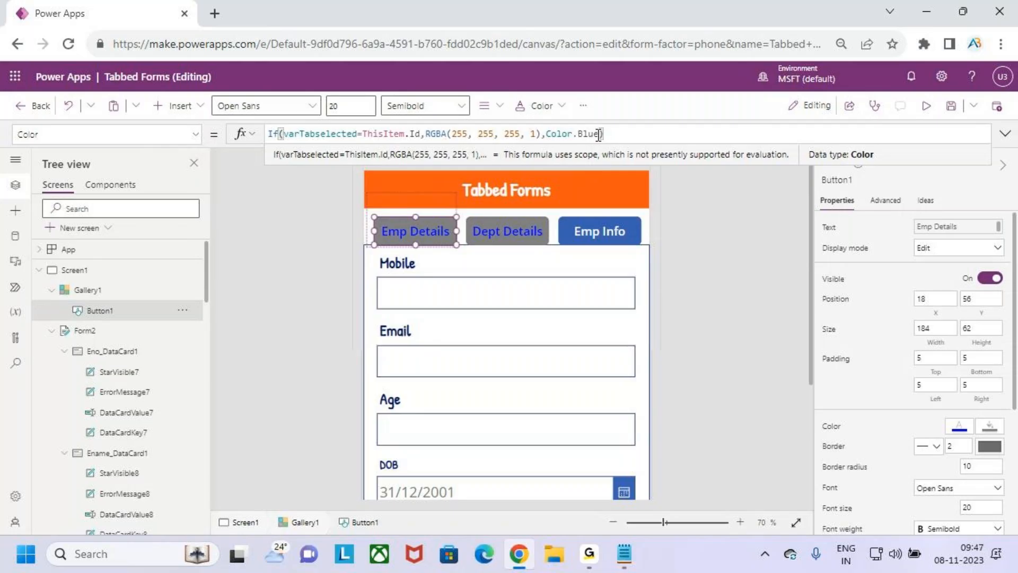
Swap Color.Blue for Color.DeepSkyBlue from the colour suggestions, then preview the app
key(BackSpace)
key(BackSpace)
key(BackSpace)
key(BackSpace)
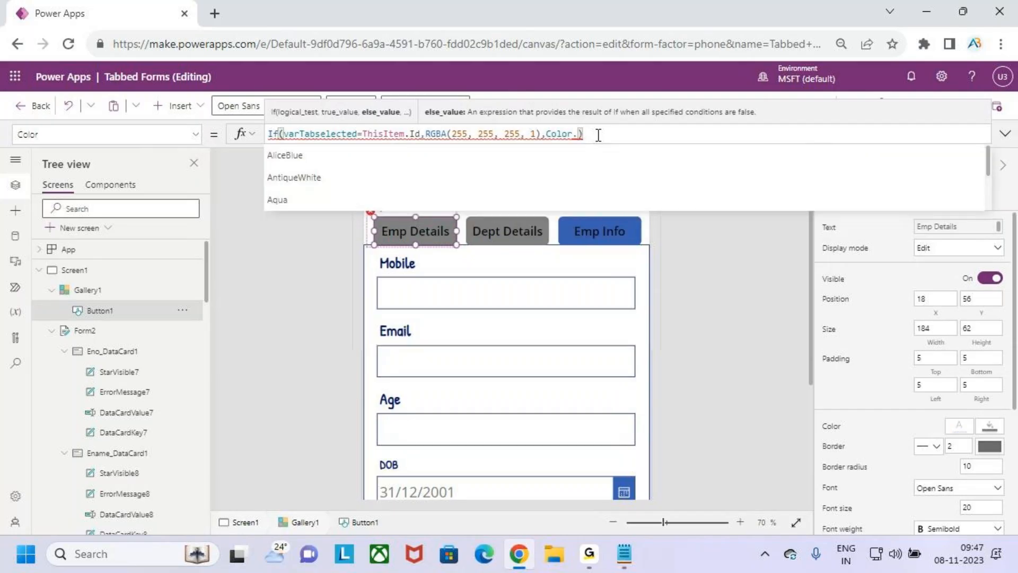
key(Down)
key(Down)
key(Down)
key(Down)
key(Down)
key(Down)
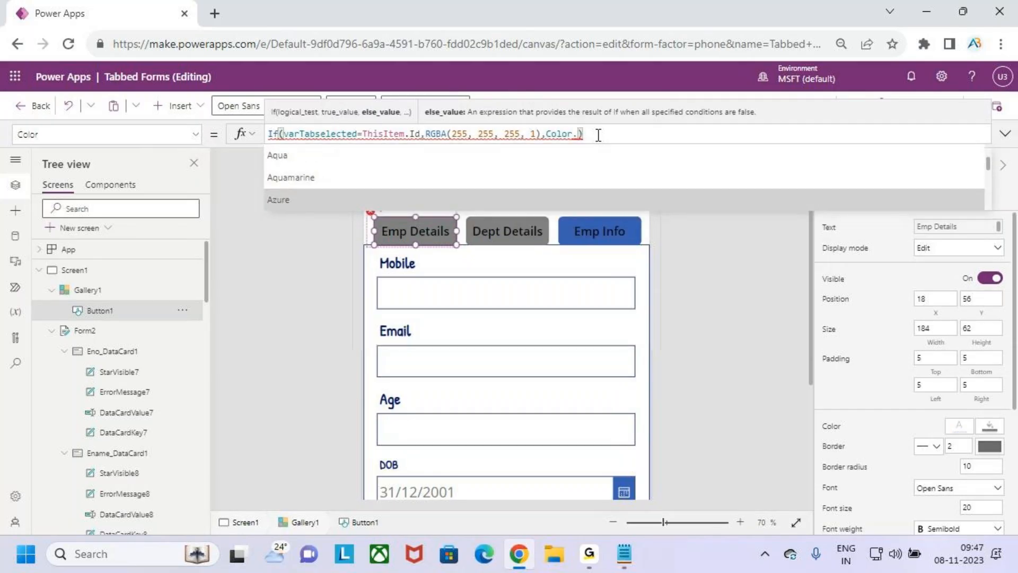
key(Down)
key(Down)
key(Down)
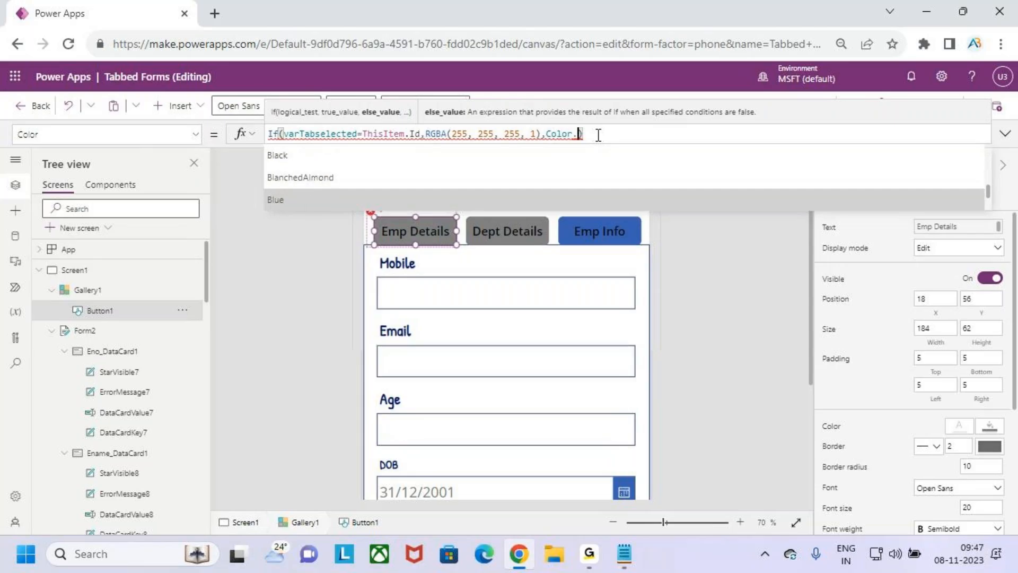
key(Down)
key(Down)
key(Down)
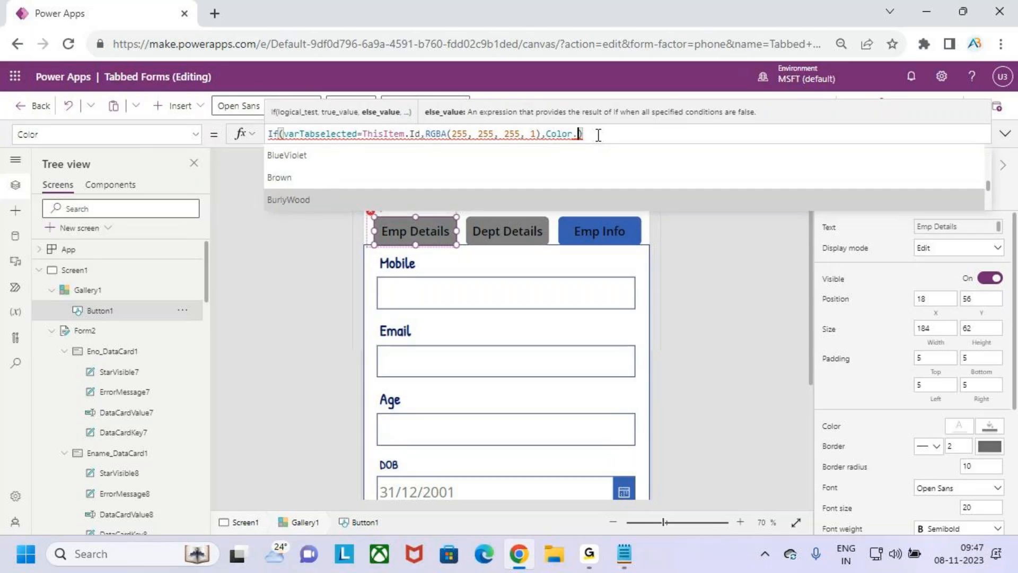
key(Down)
key(Down)
key(Down)
key(Down)
key(Down)
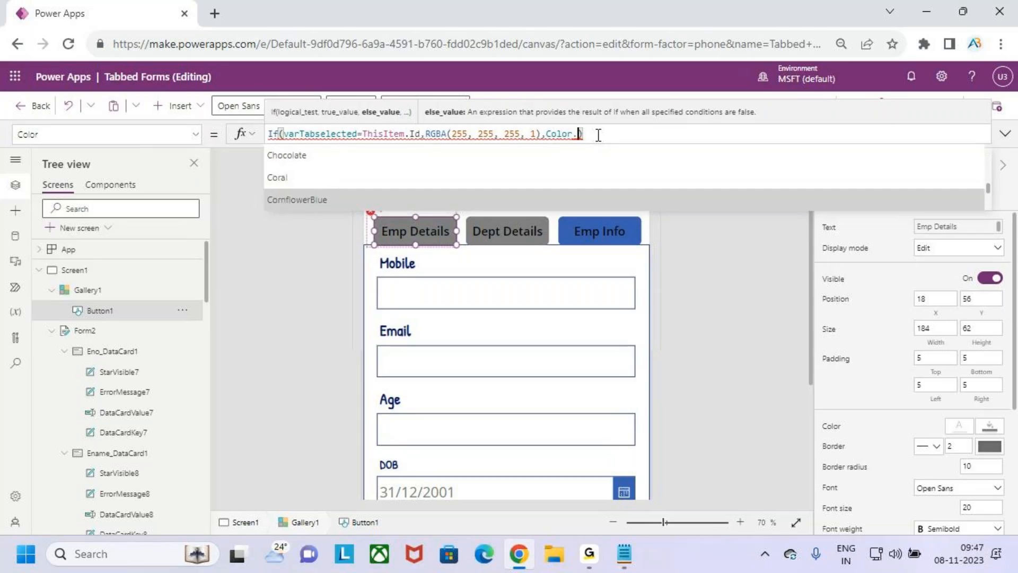
key(Down)
key(Down)
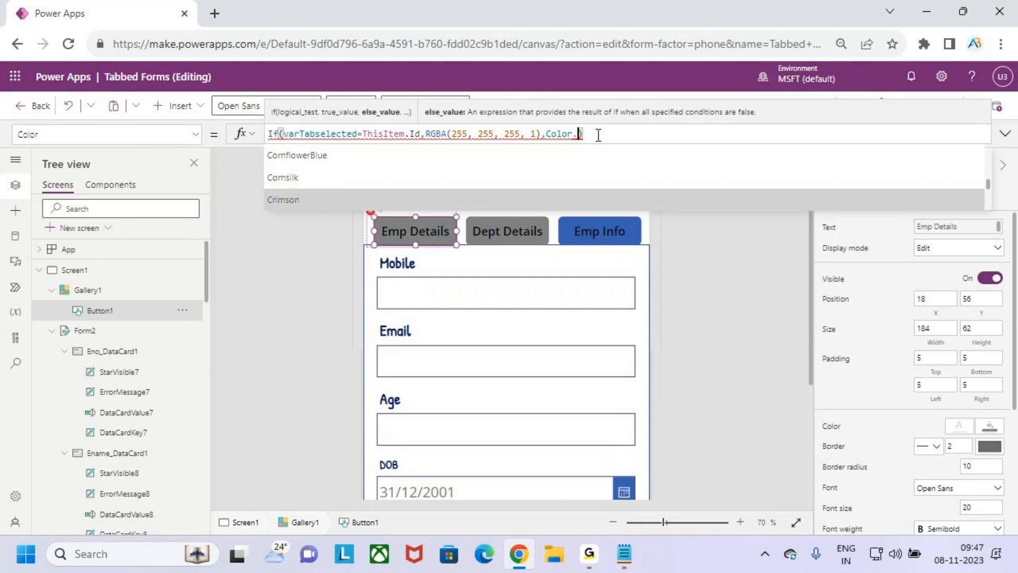
key(Down)
key(Down)
key(Down)
key(Down)
key(Down)
key(Down)
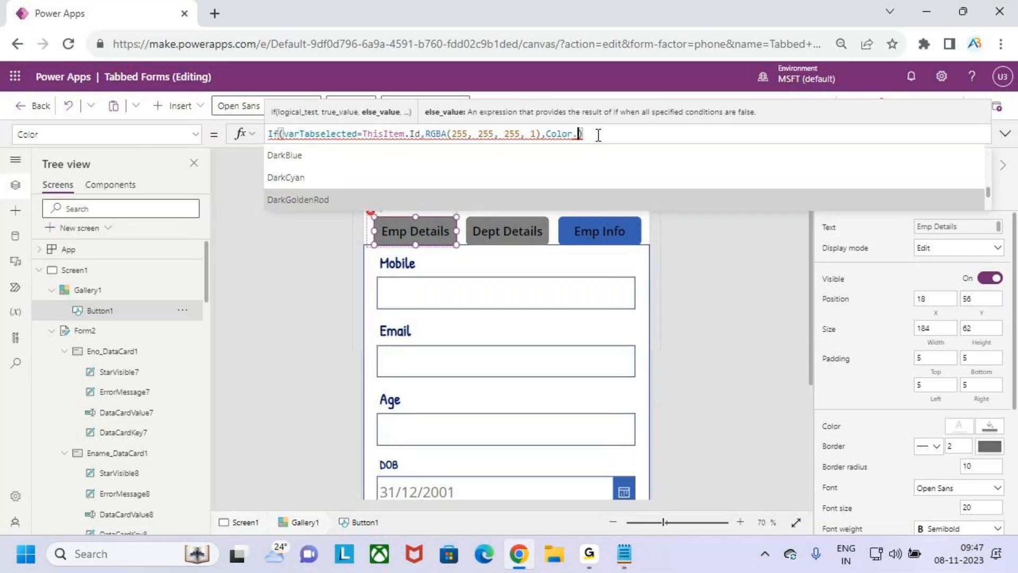
key(Down)
key(Down)
key(Down)
key(Down)
key(Down)
key(Down)
key(Down)
key(Down)
key(Down)
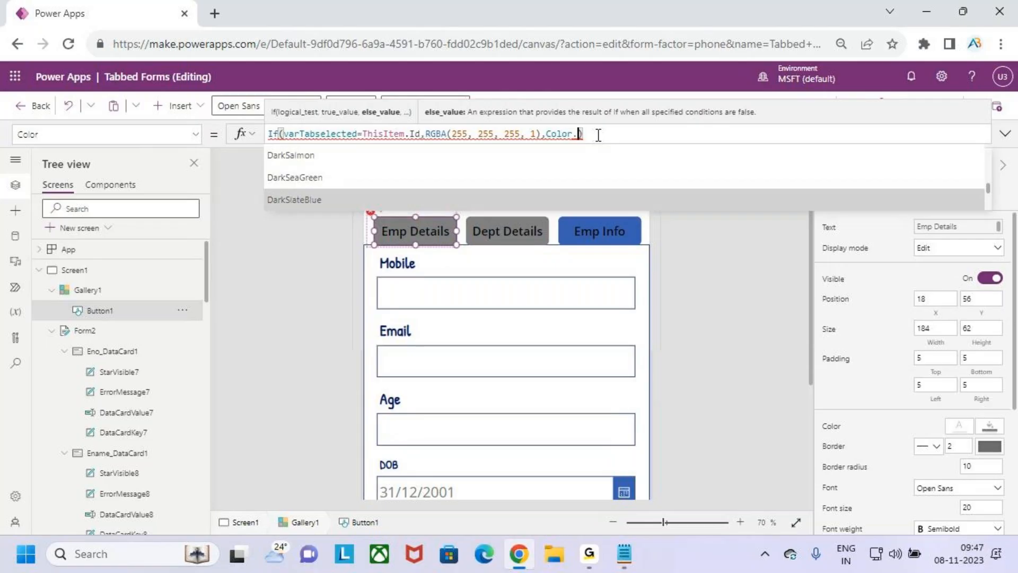
key(Down)
key(Down)
key(Down)
key(Down)
key(Down)
key(Down)
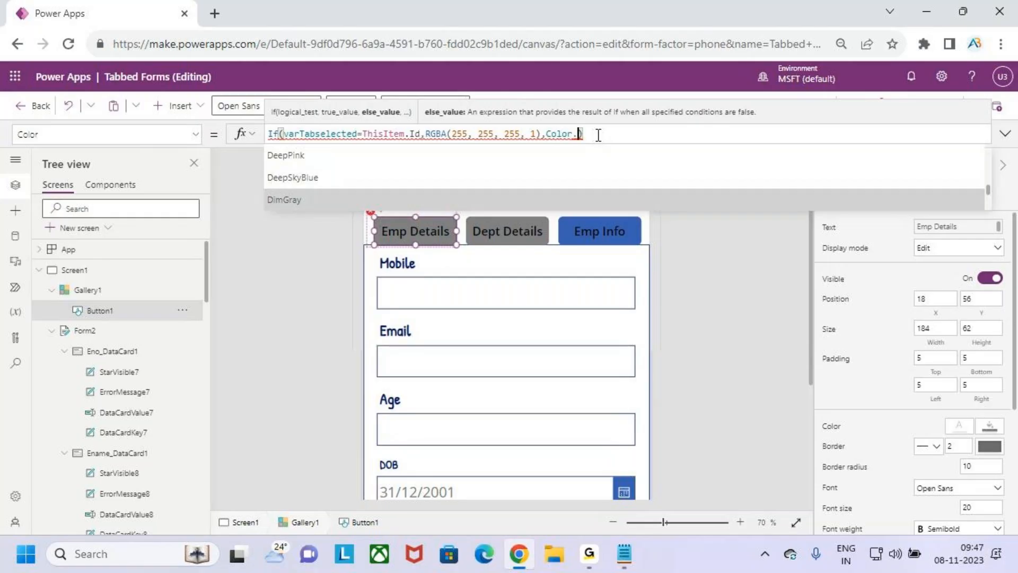
key(Up)
key(Tab)
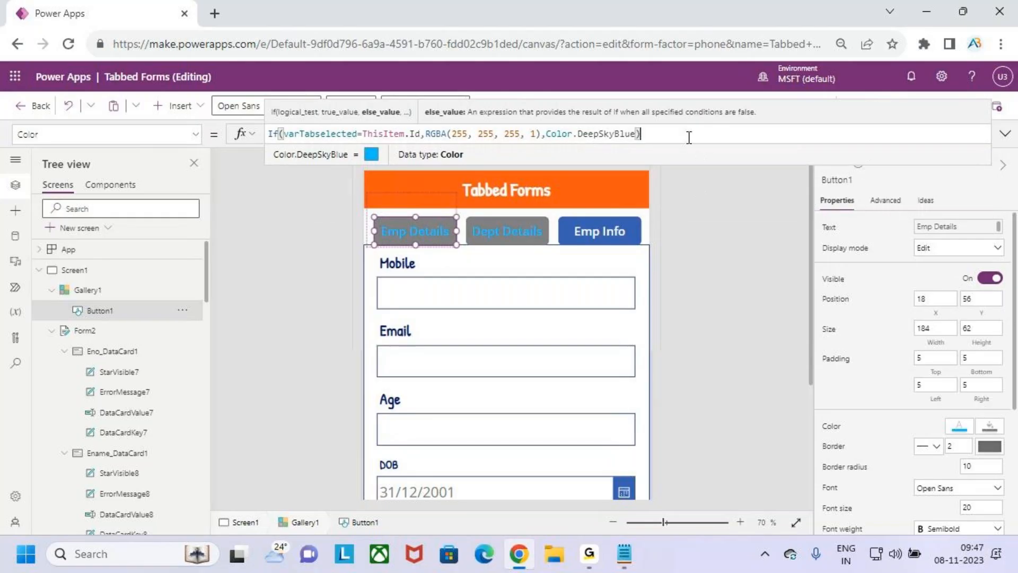
click(938, 106)
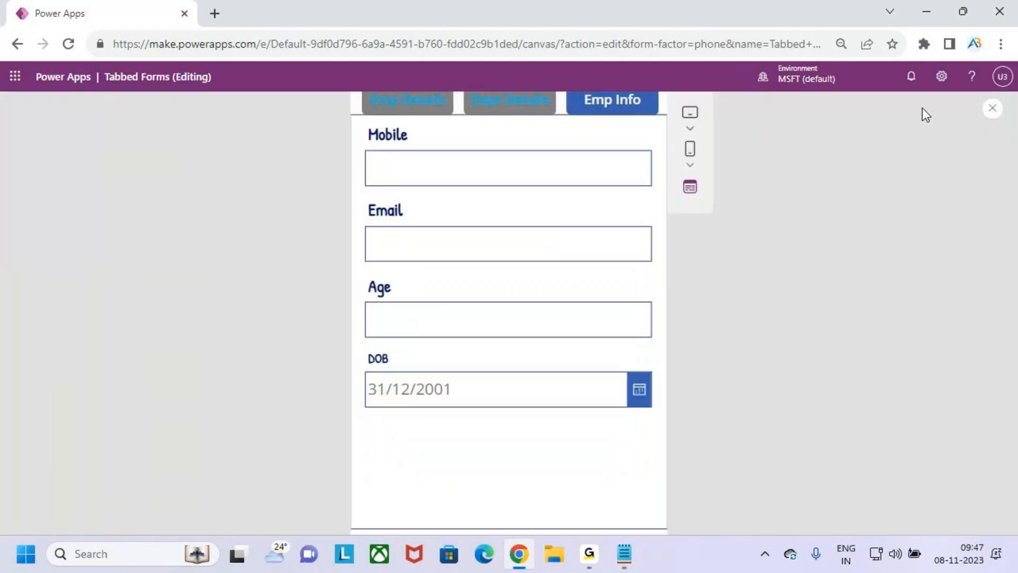
Restart the preview, check the Dept Details tab, then close it again
click(992, 109)
click(642, 361)
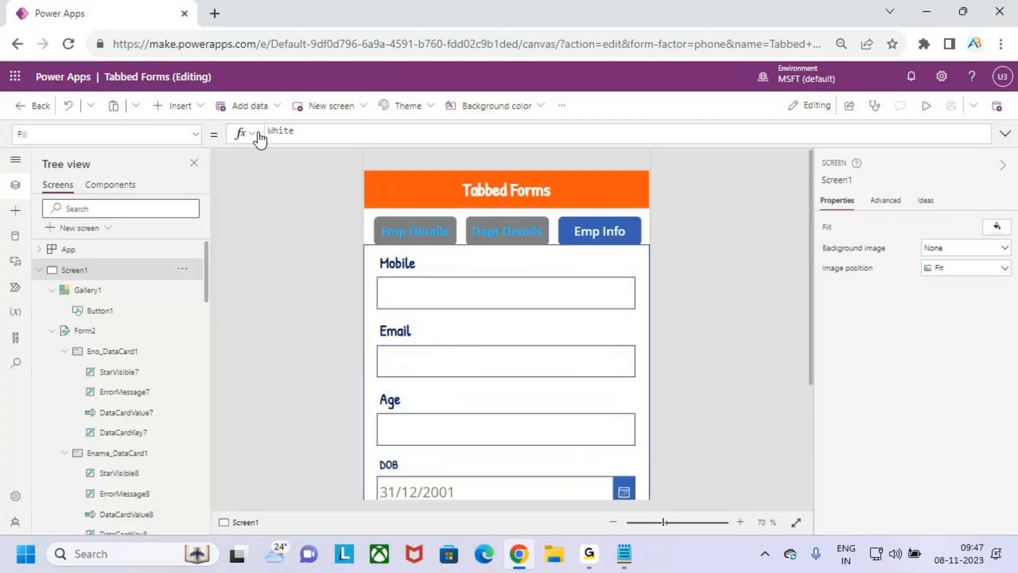
click(926, 106)
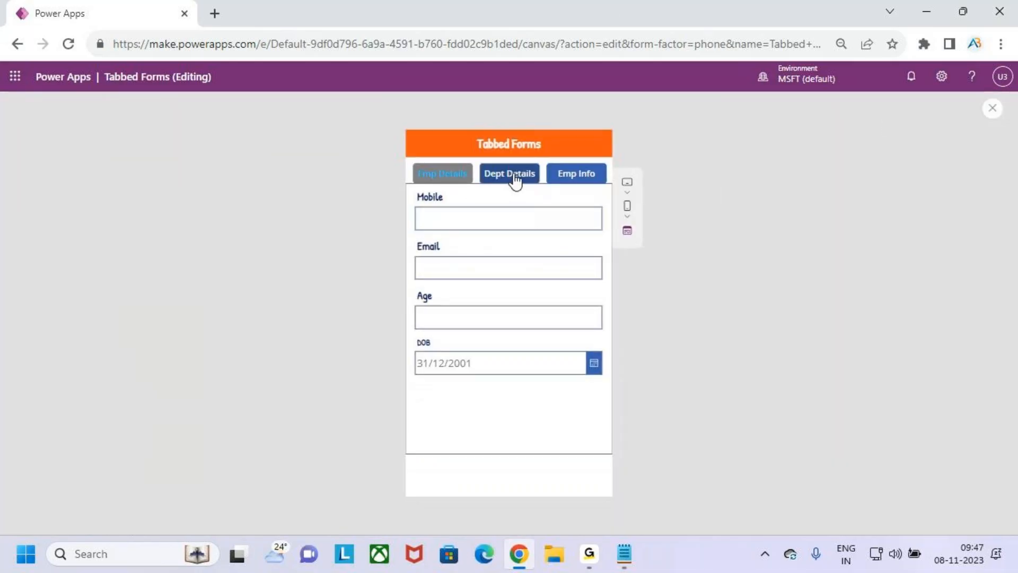
click(511, 176)
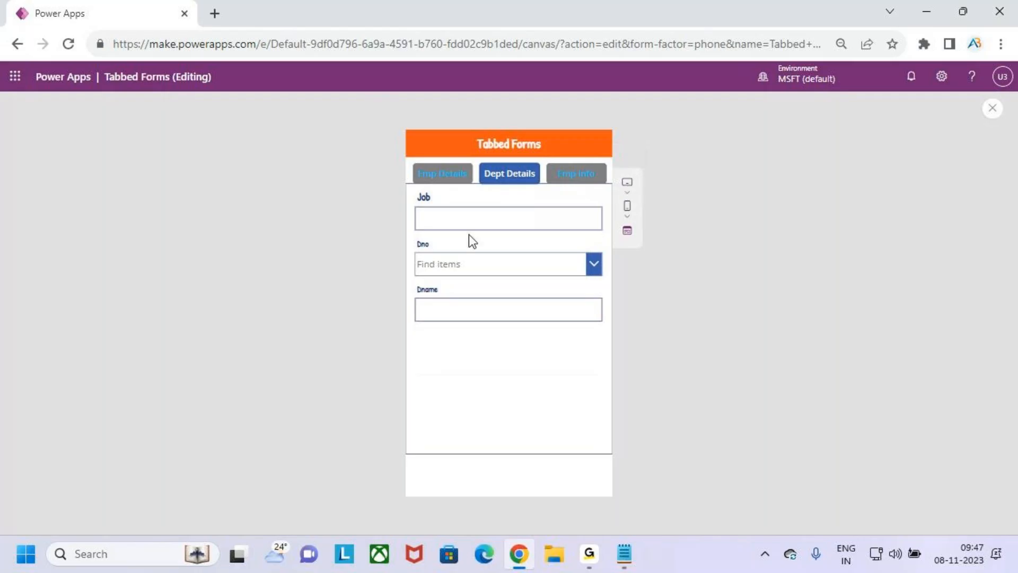
click(991, 108)
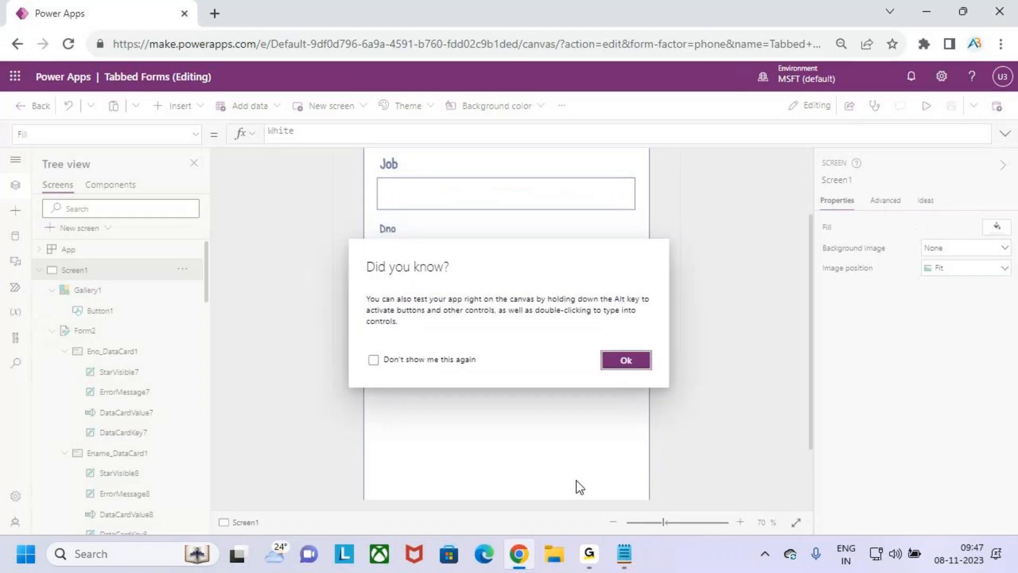
click(639, 360)
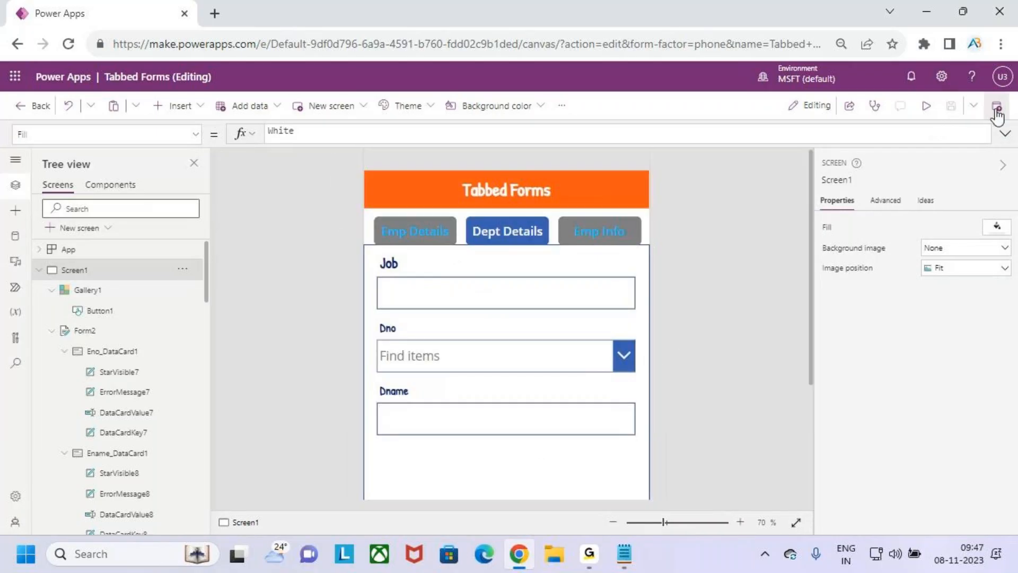
Preview again, switching through Emp Details, Dept Details and Emp Info, then return to the editor
click(925, 106)
click(445, 173)
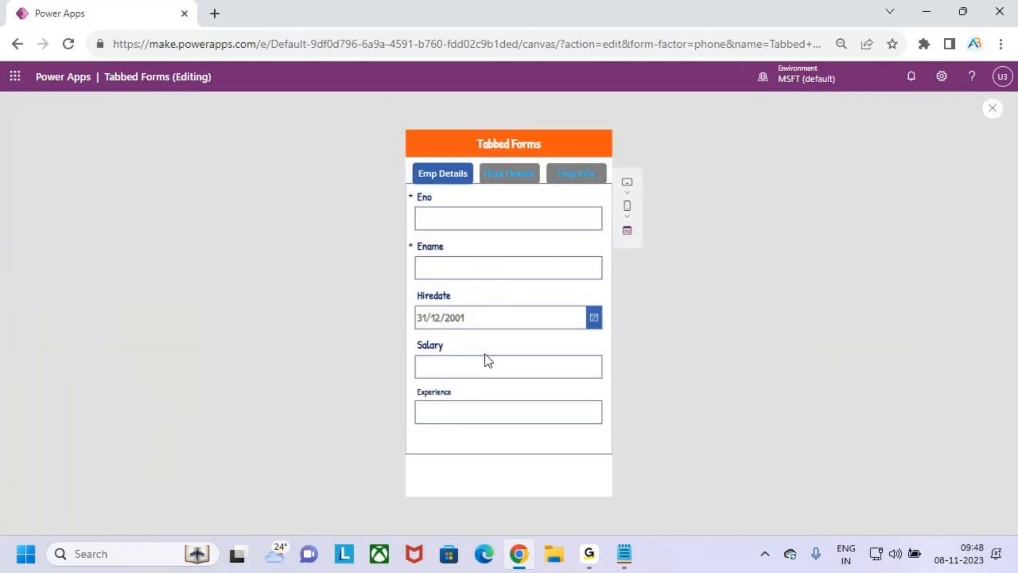
click(517, 179)
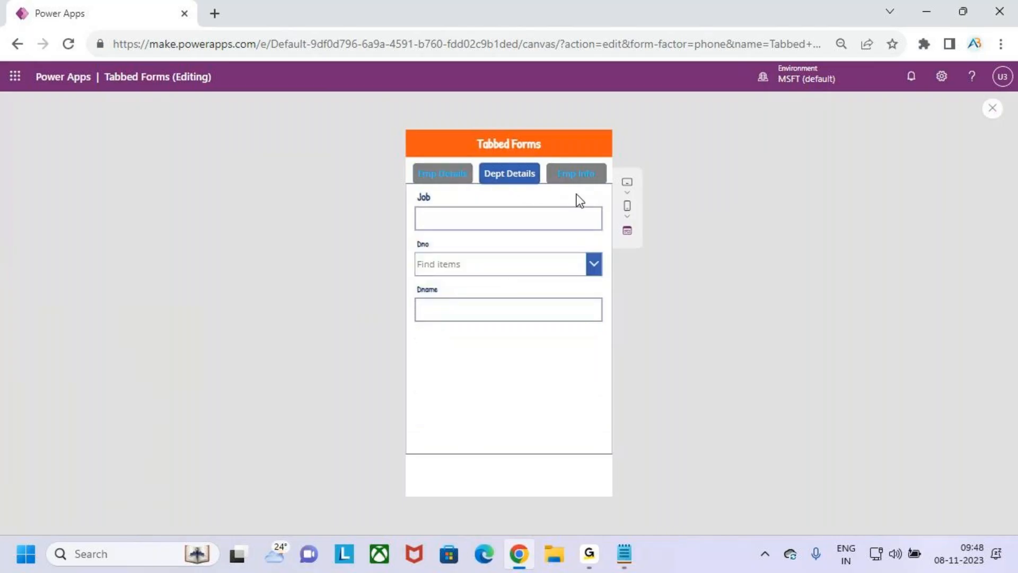
click(576, 180)
key(ctrl+2)
drag(520, 460, 585, 484)
mouse_move(554, 455)
mouse_down()
mouse_move(572, 468)
mouse_move(624, 391)
mouse_up()
key(Escape)
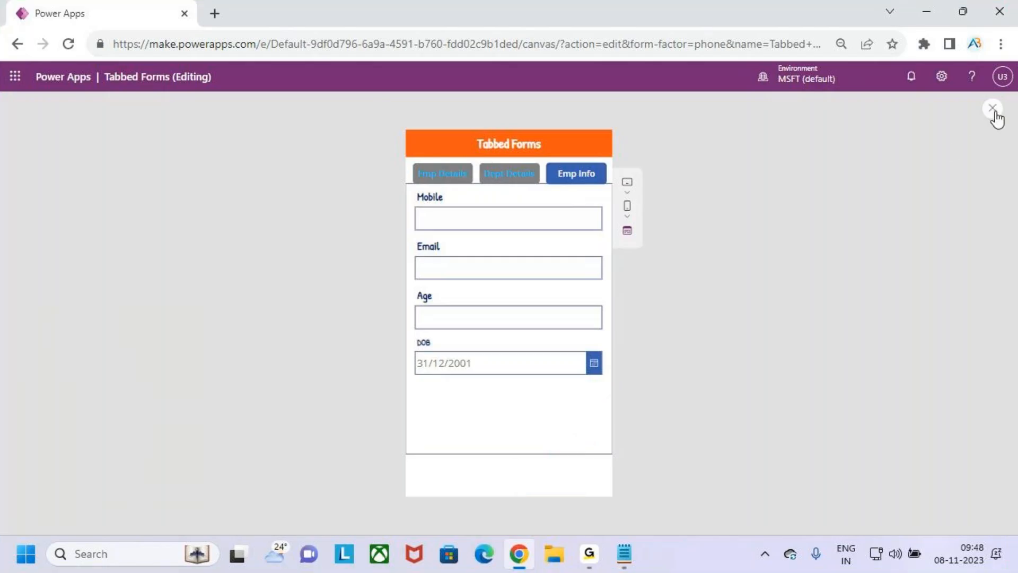
click(993, 109)
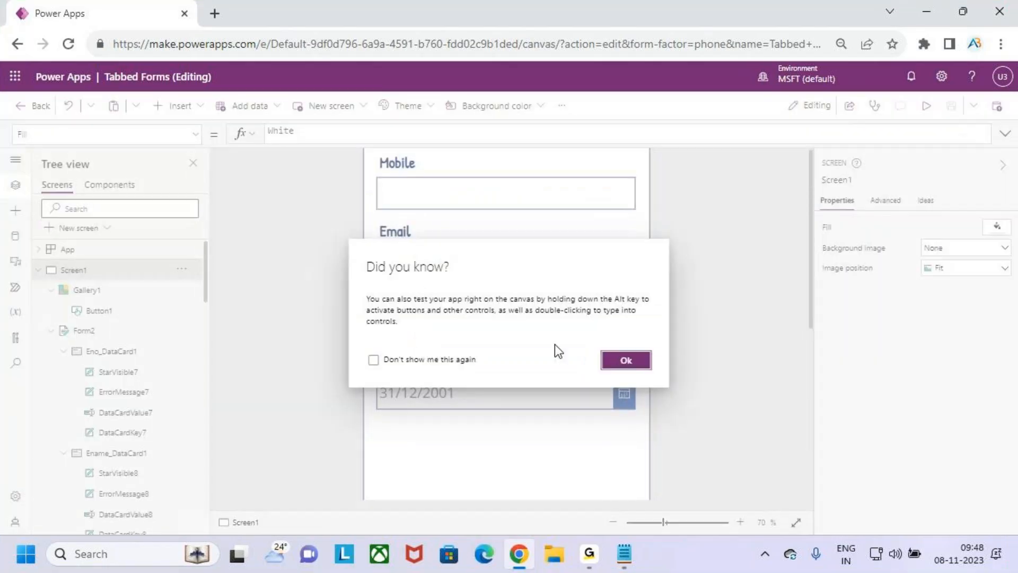
click(607, 359)
Shorten the employee form slightly, insert a new button, and place it below the form
click(578, 447)
scroll(529, 417, down, 2)
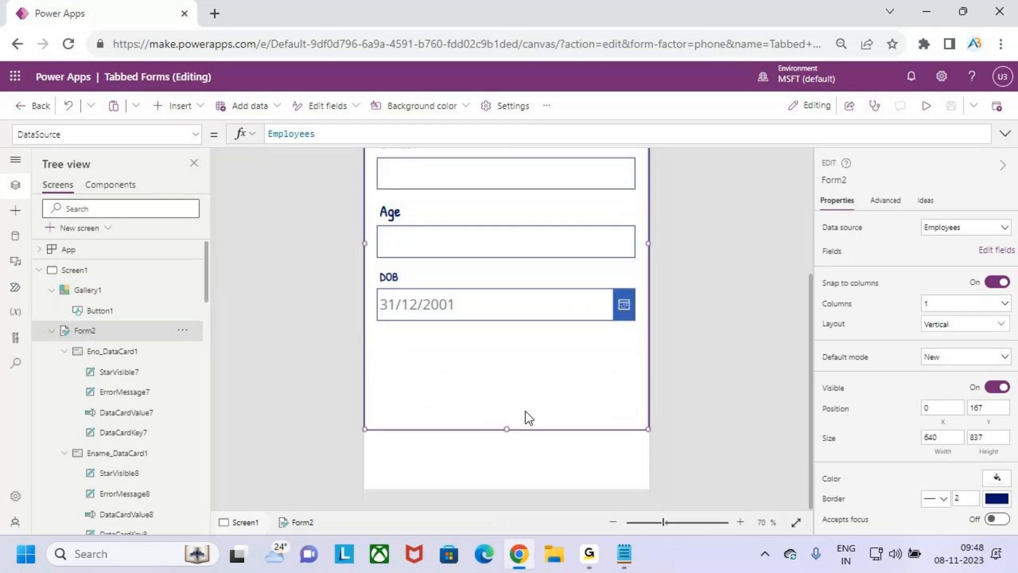
drag(506, 434, 506, 424)
click(491, 470)
click(170, 106)
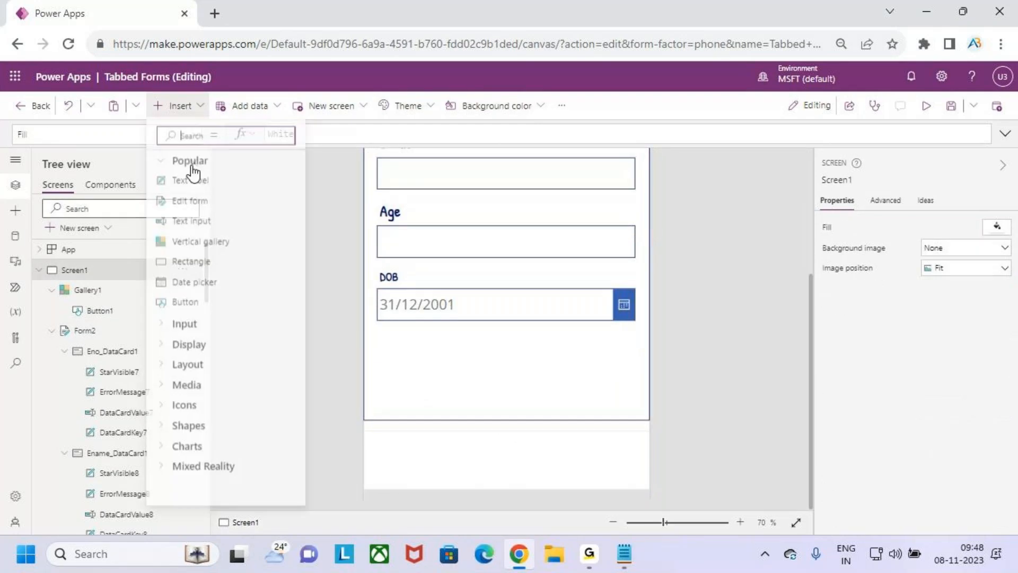
click(200, 303)
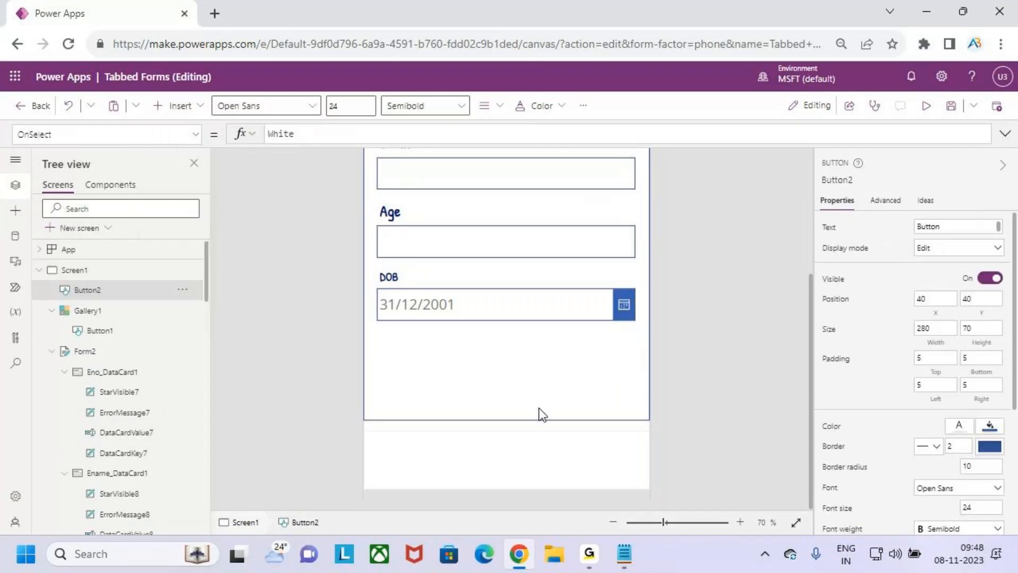
scroll(539, 408, up, 3)
drag(461, 209, 563, 437)
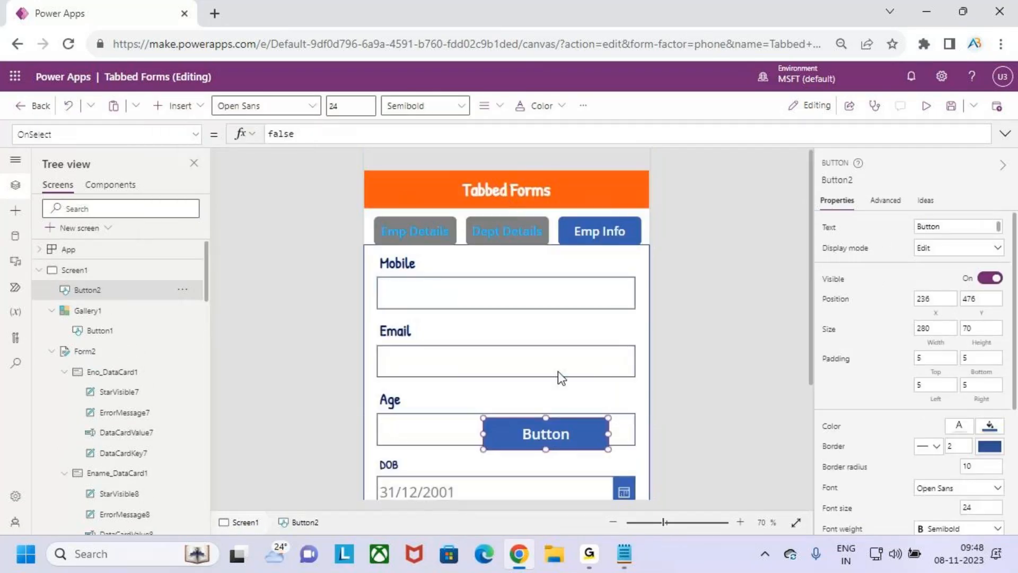
scroll(561, 378, down, 3)
drag(545, 247, 563, 454)
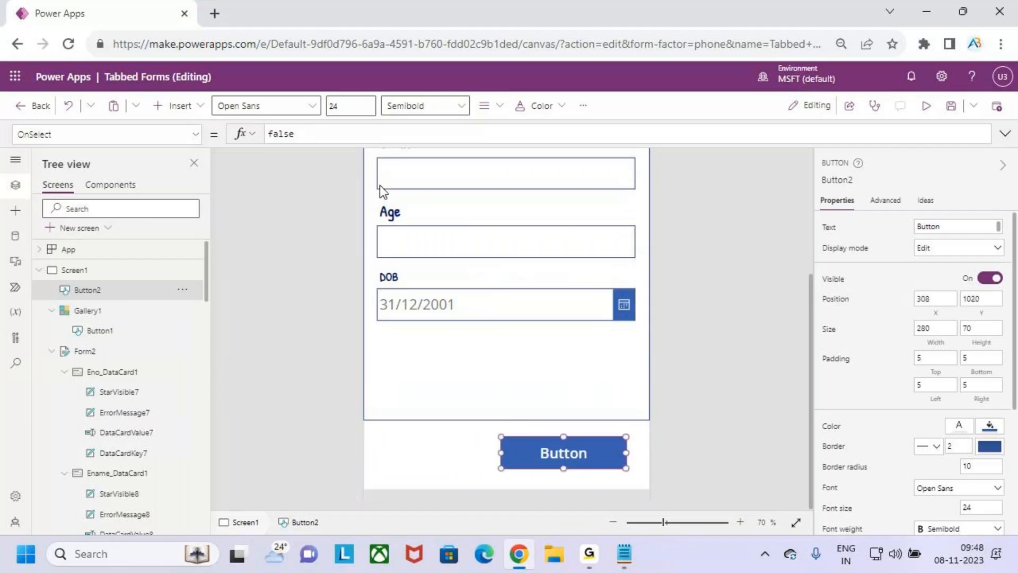
Change the button's Text to "submit"
click(829, 227)
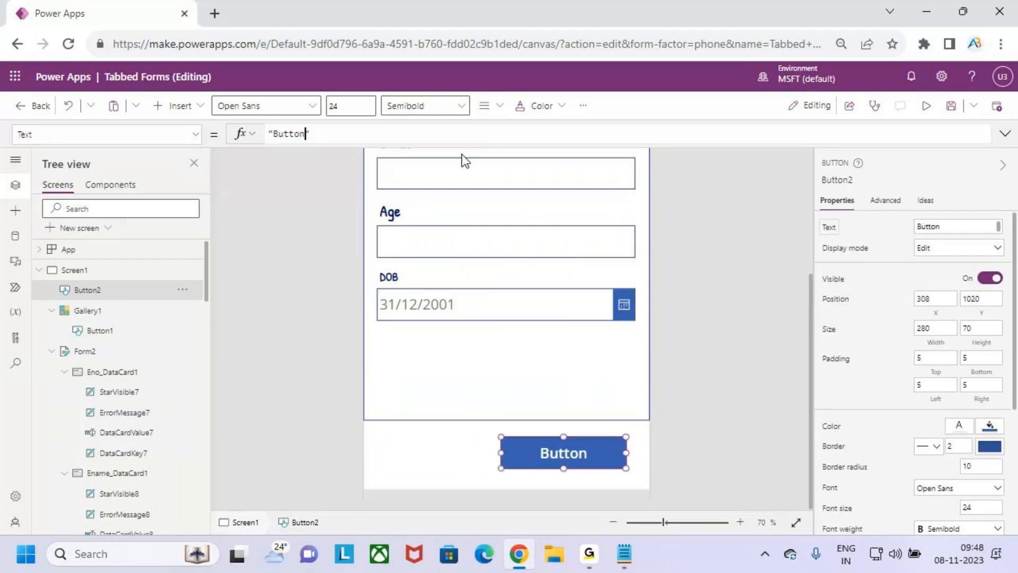
double_click(300, 133)
text(su)
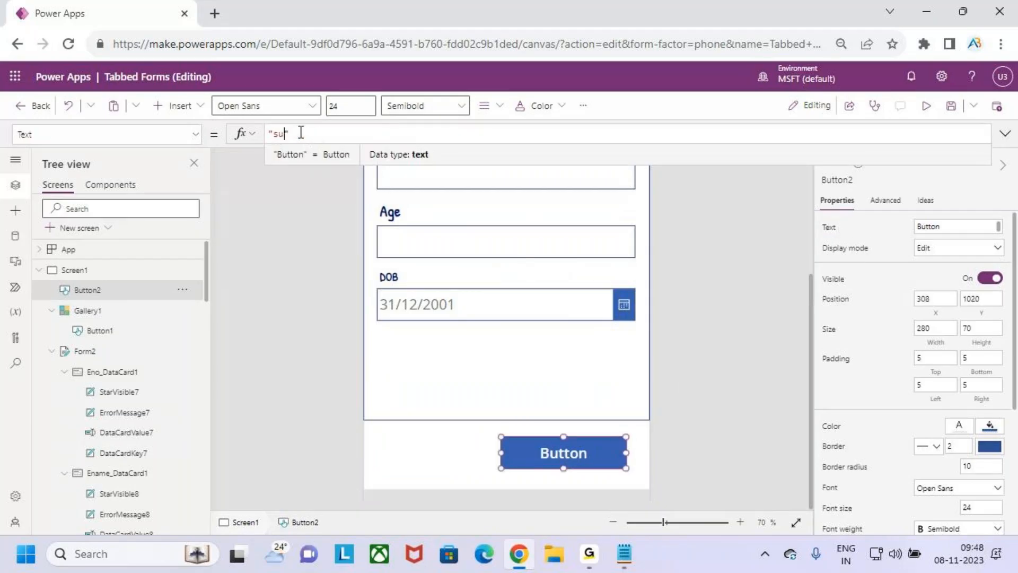
text(bmit)
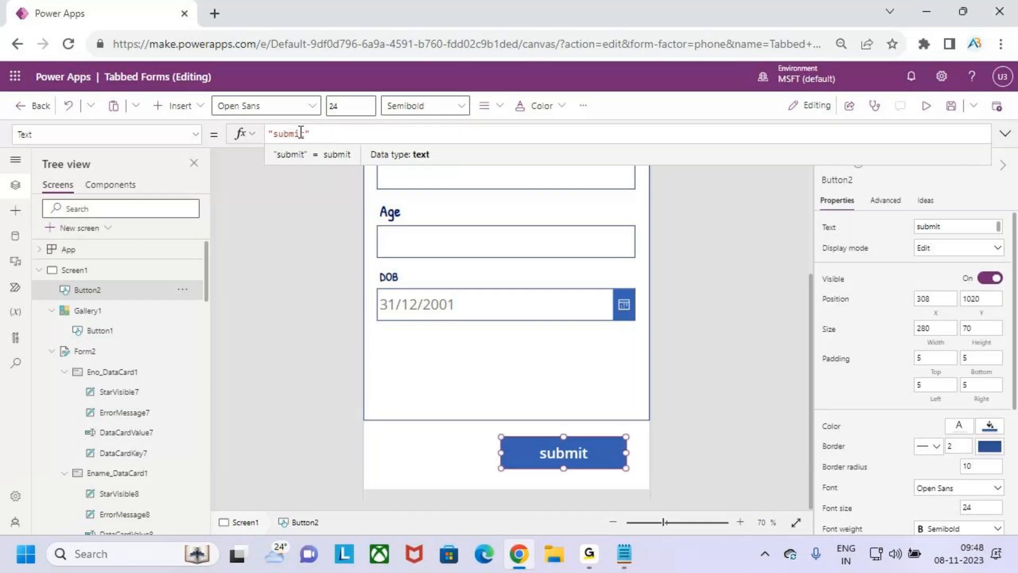
Set the button's OnSelect formula to SubmitForm(Form2)
click(196, 135)
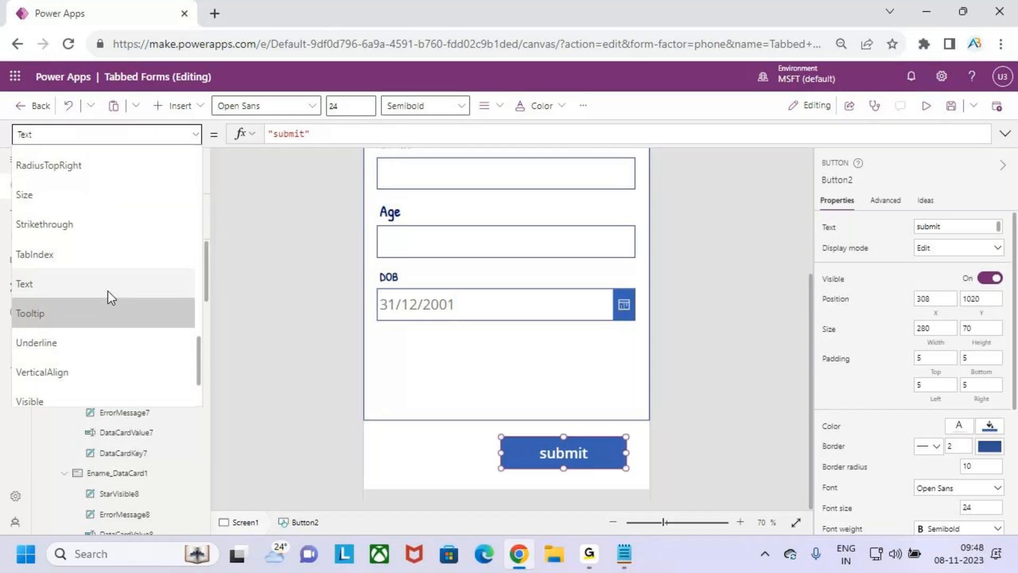
scroll(107, 291, up, 7)
click(75, 231)
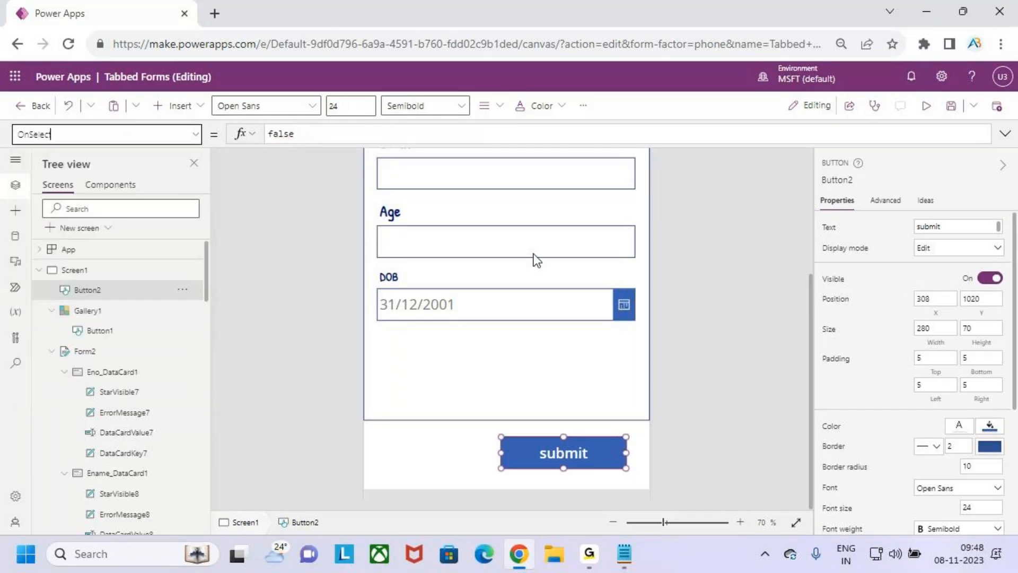
drag(311, 134, 216, 136)
text(submit)
key(Tab)
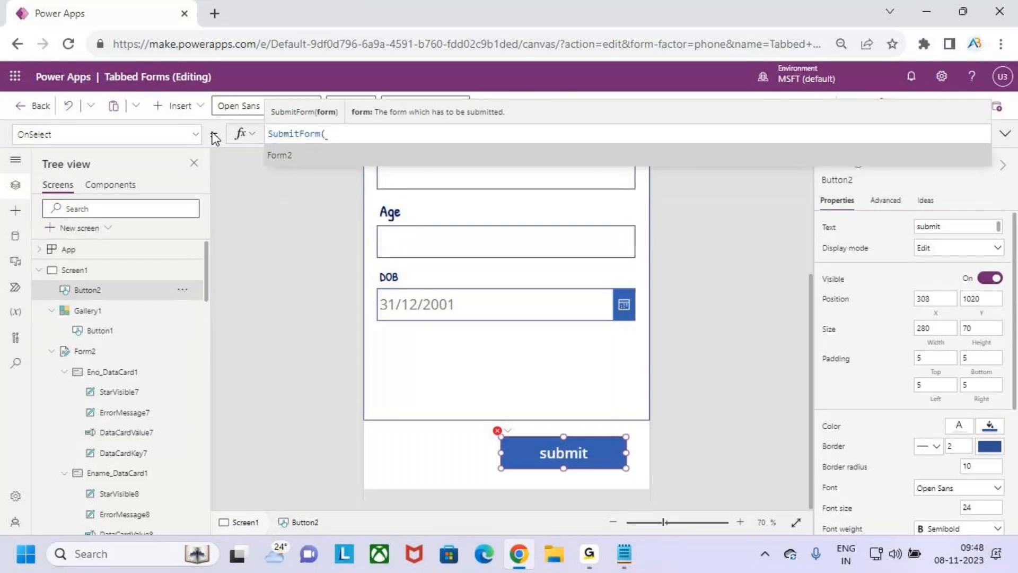
key(Tab)
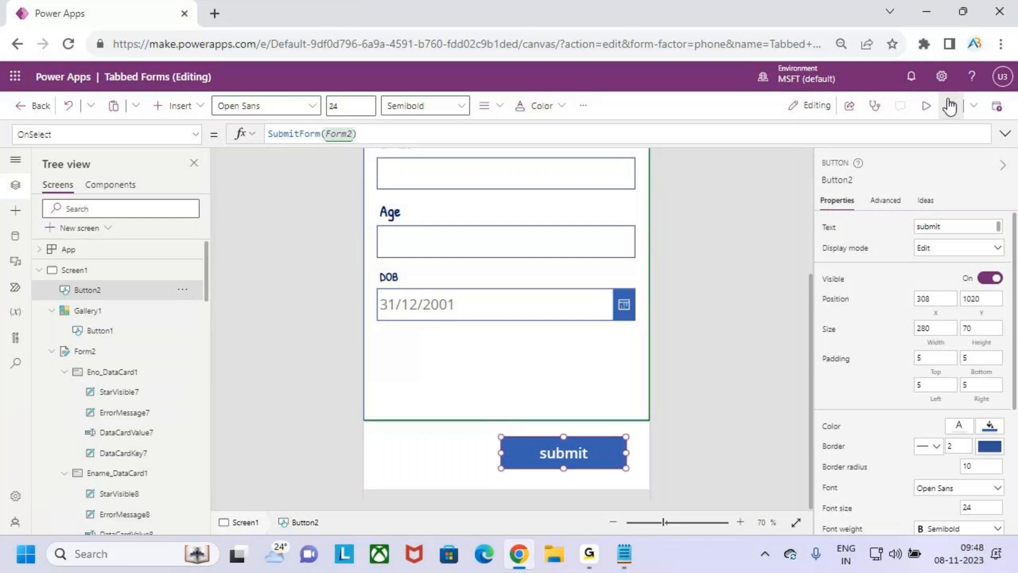
In preview, fill Emp Details with Eno 101, an employee name, hire date 2 November, salary 12000, experience 2
click(925, 112)
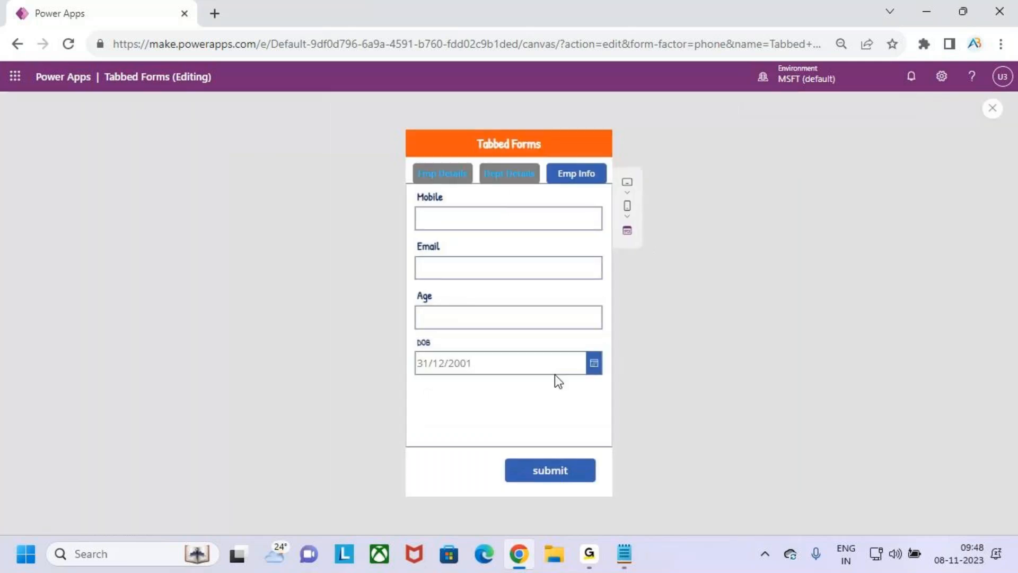
click(450, 174)
click(460, 215)
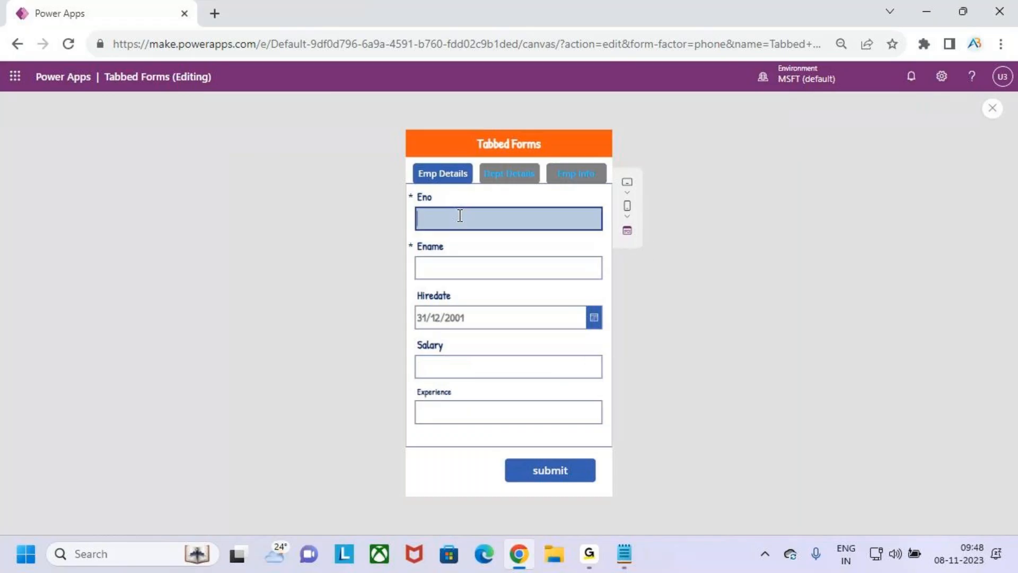
text(101)
click(493, 273)
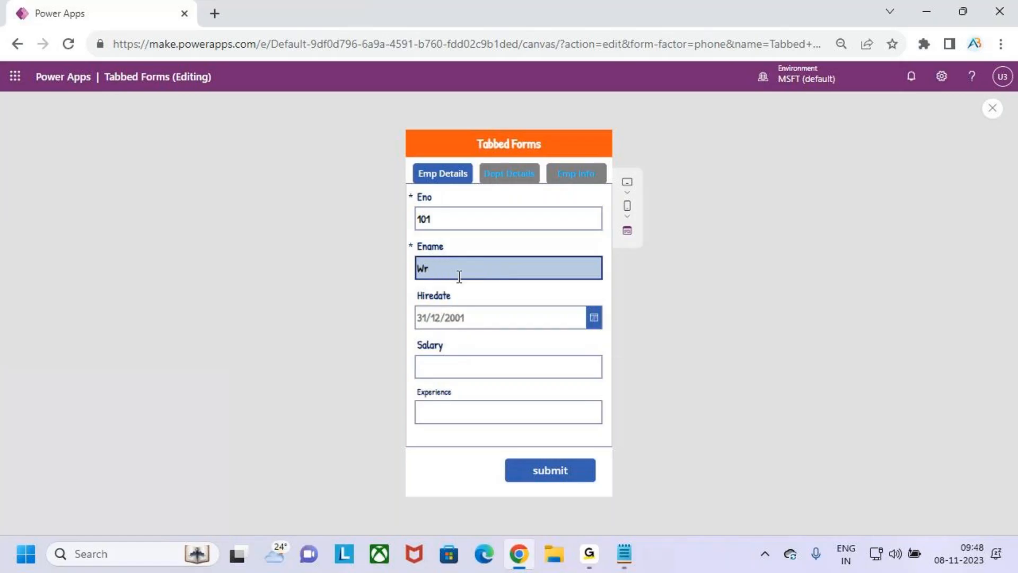
click(593, 321)
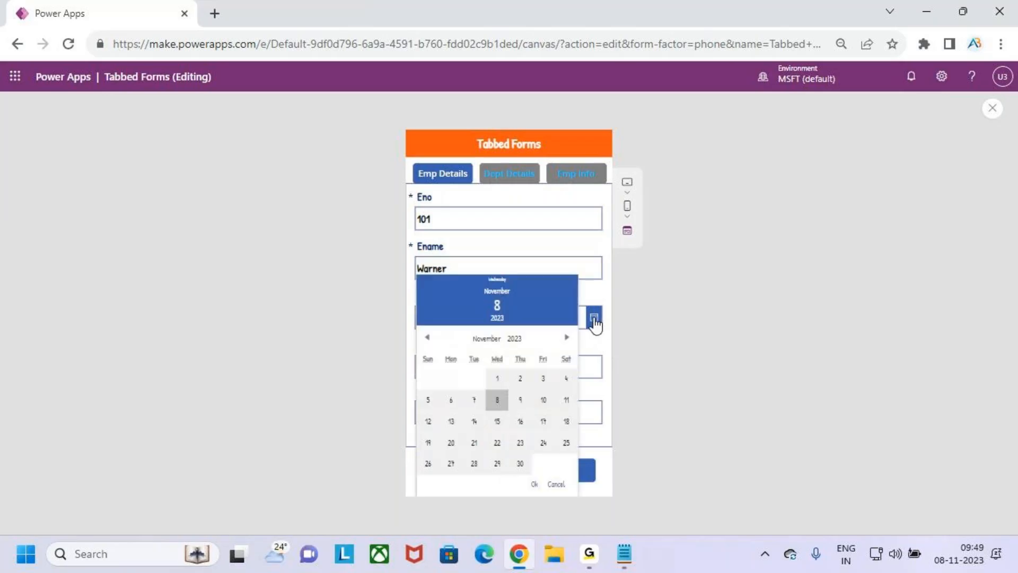
click(521, 385)
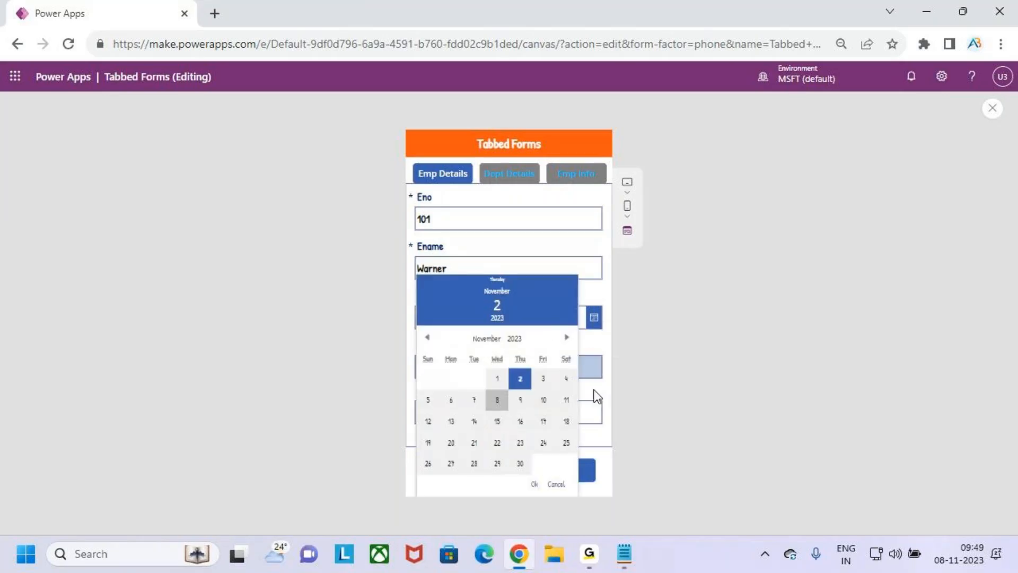
click(535, 483)
click(470, 368)
text(12000)
click(480, 414)
text(2)
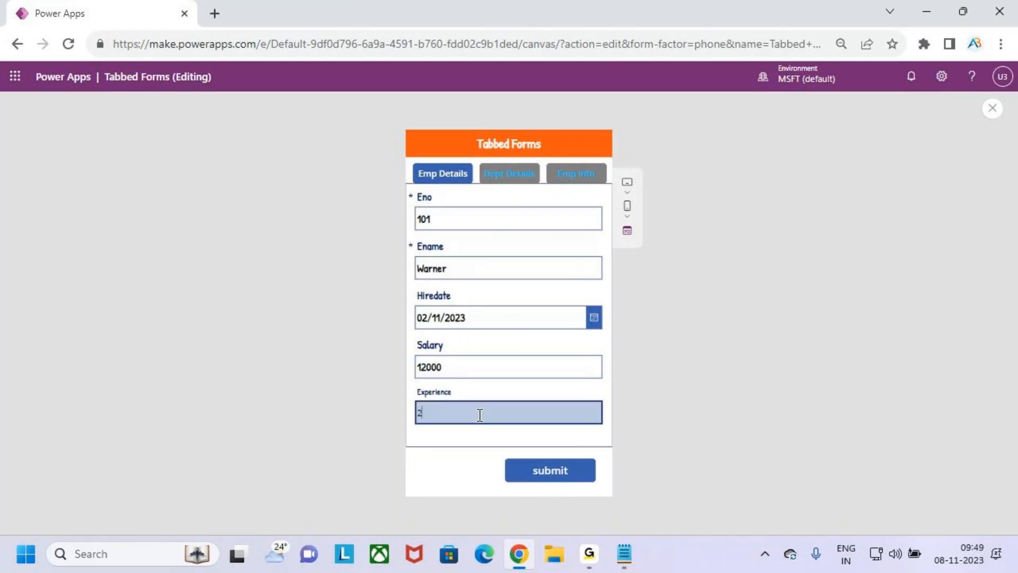
On the Dept Details tab, enter the Job, choose department number 10 and enter the Dname
click(523, 177)
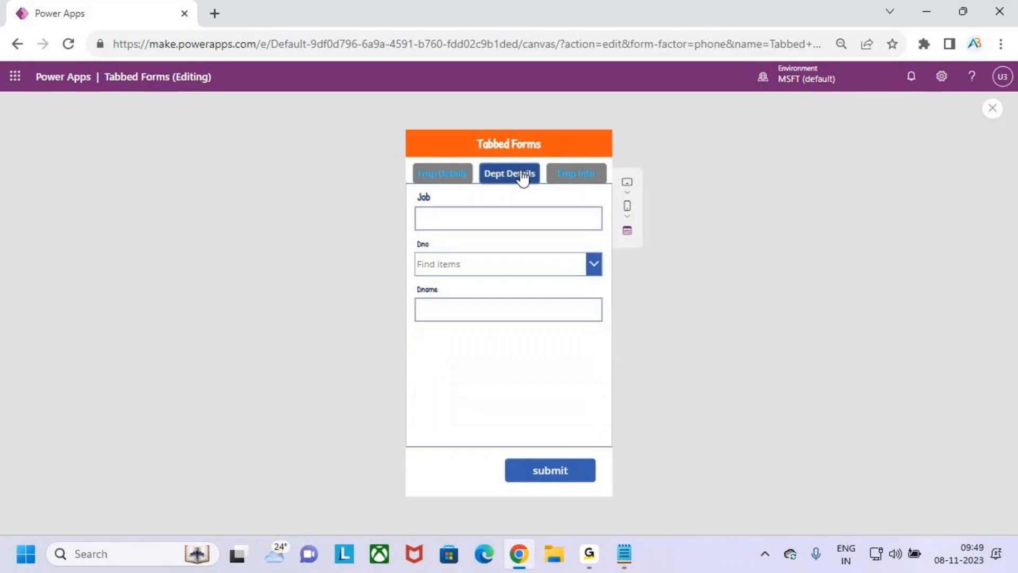
click(471, 217)
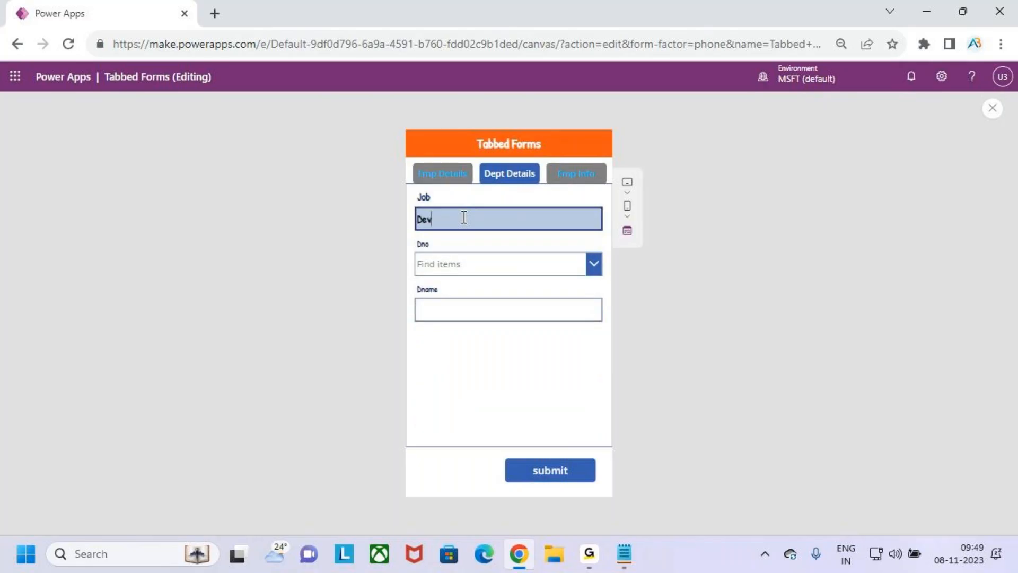
click(470, 263)
click(481, 281)
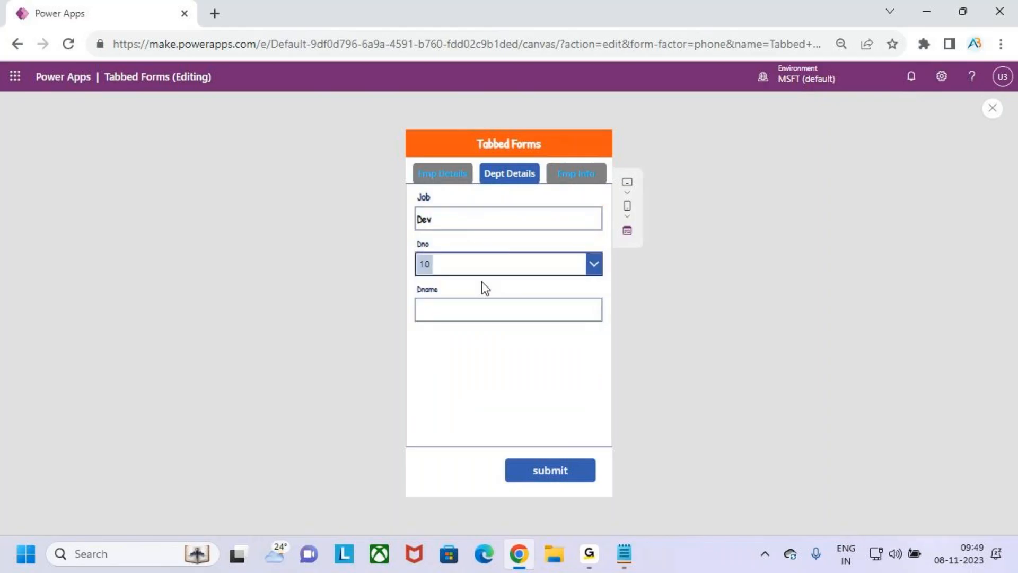
click(491, 307)
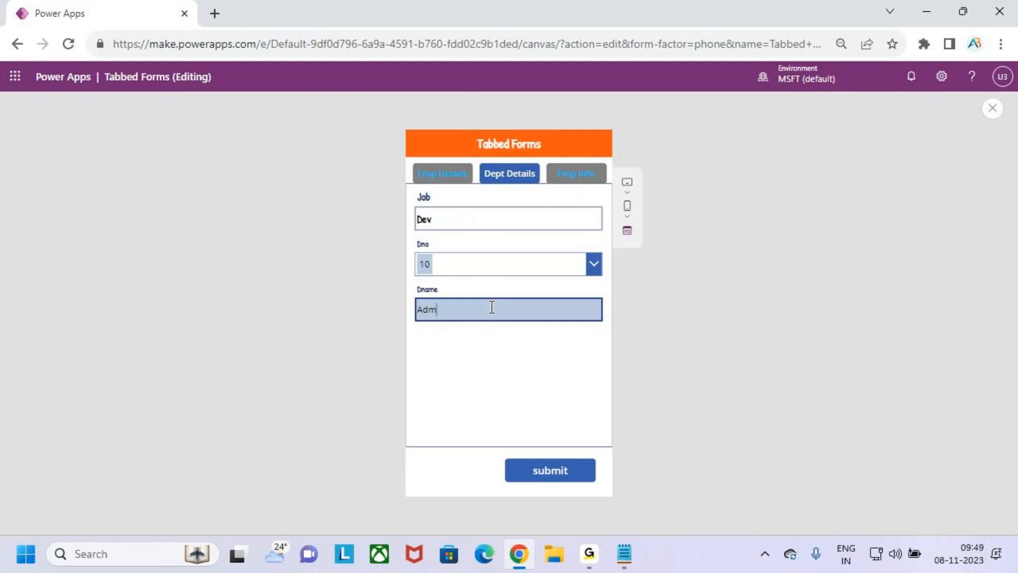
On Emp Info, enter a mobile number, an e-mail address, age 245 and DOB 1 November, then submit
click(570, 177)
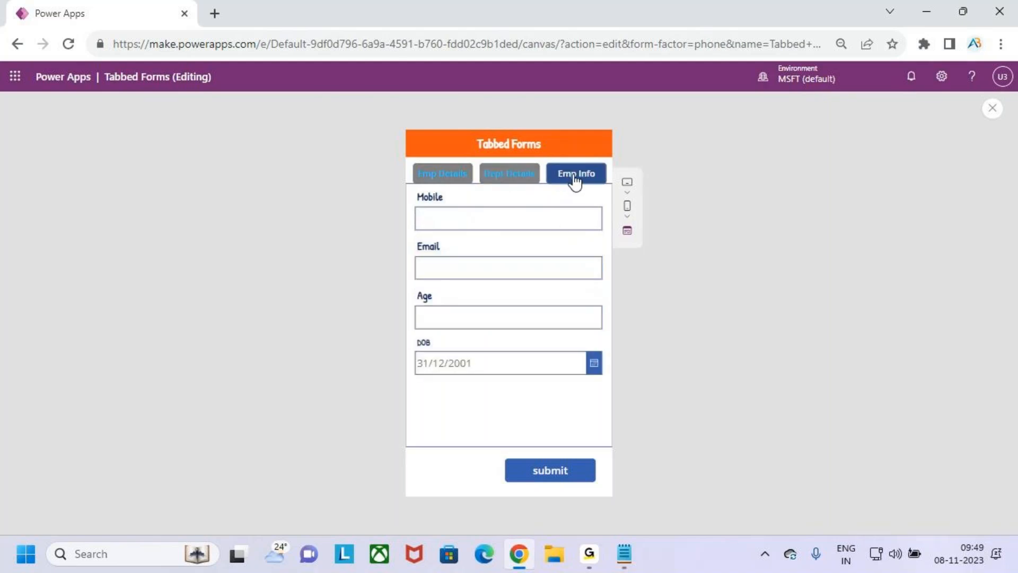
click(459, 220)
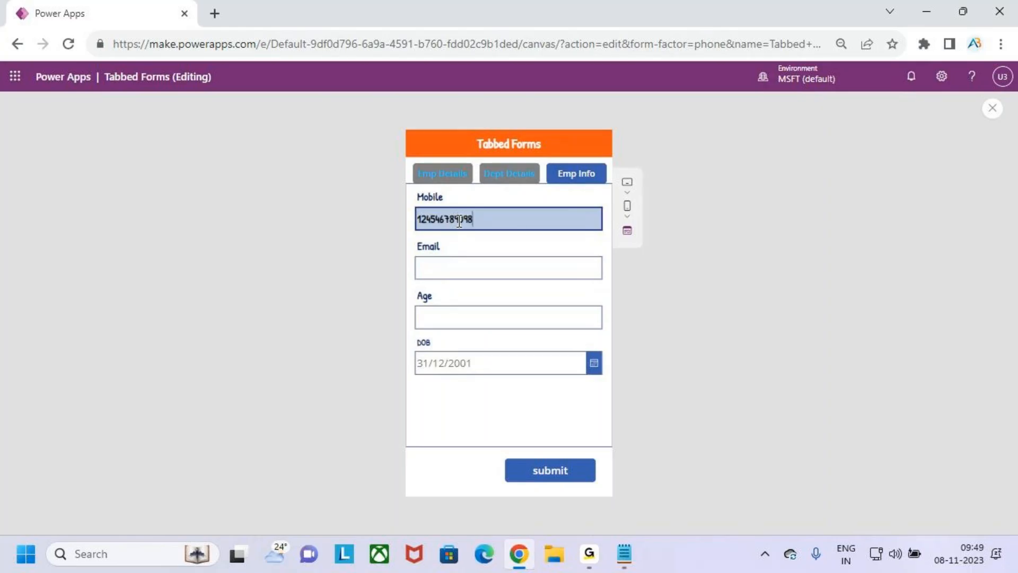
click(483, 267)
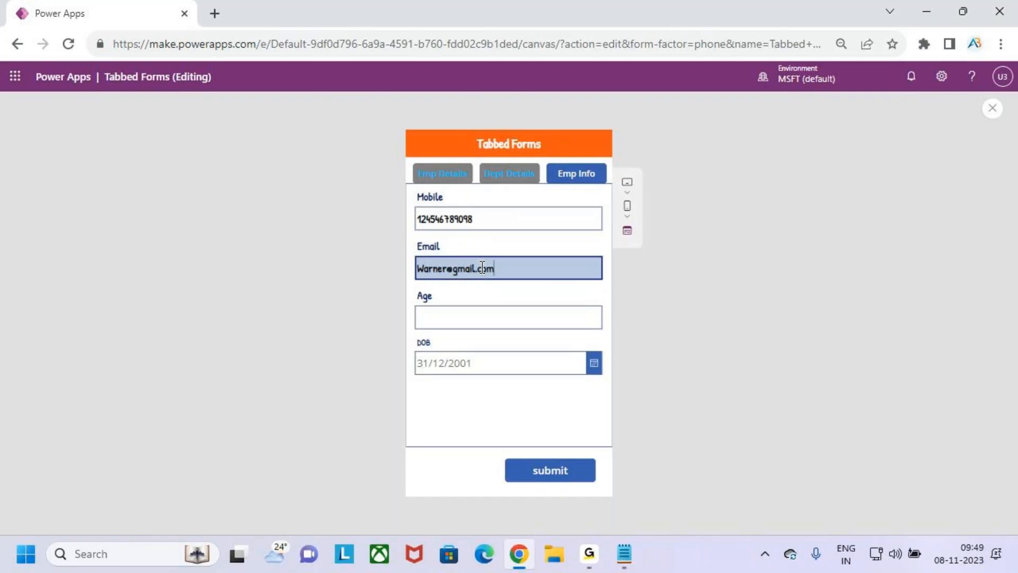
click(473, 317)
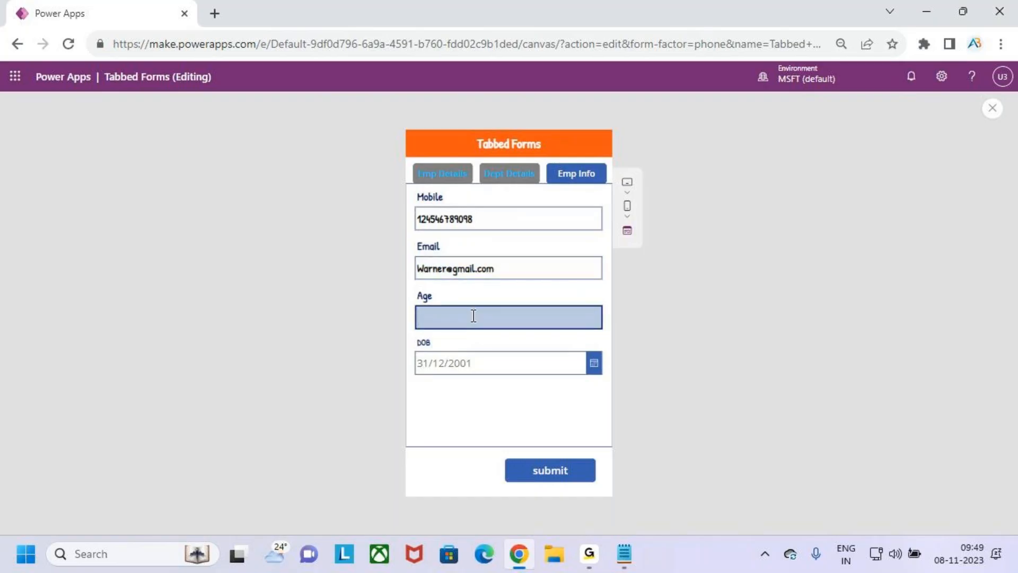
text(245)
click(478, 363)
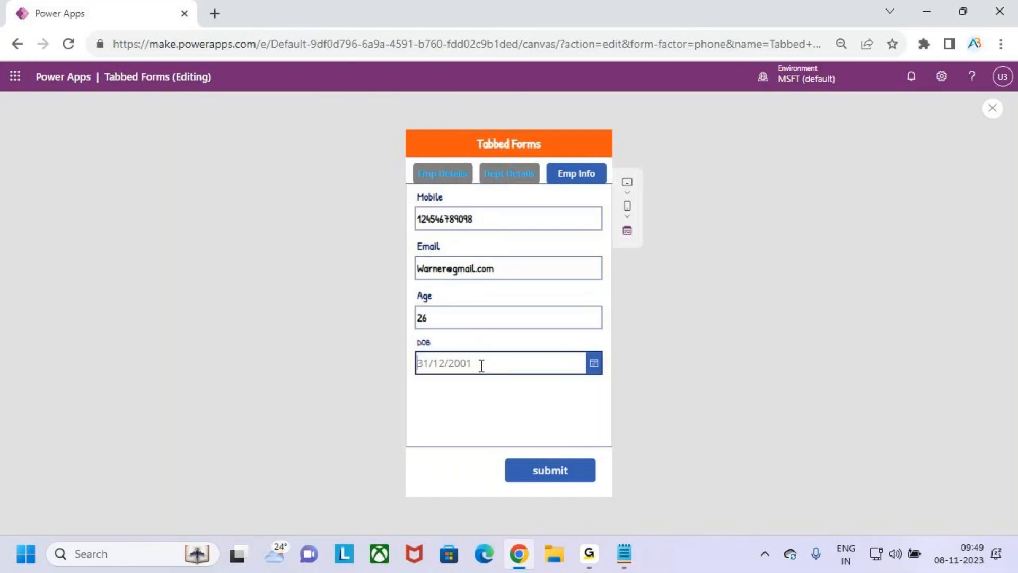
click(595, 365)
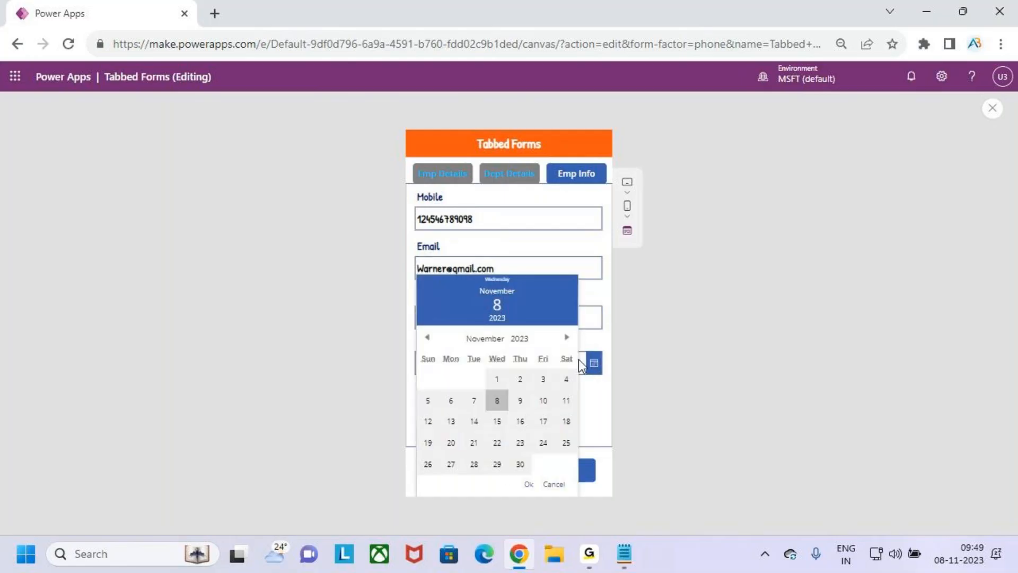
click(498, 379)
click(532, 486)
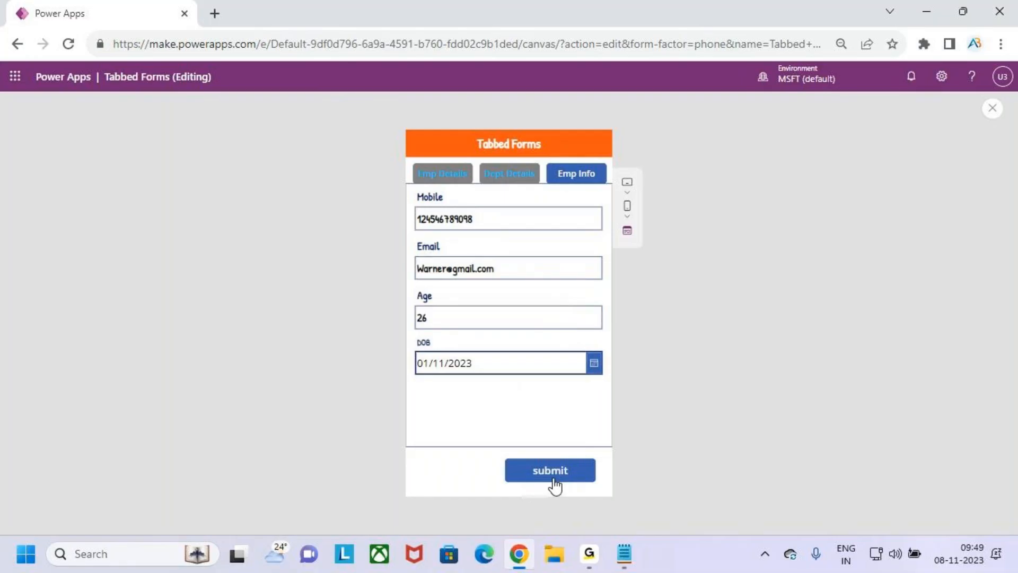
click(573, 479)
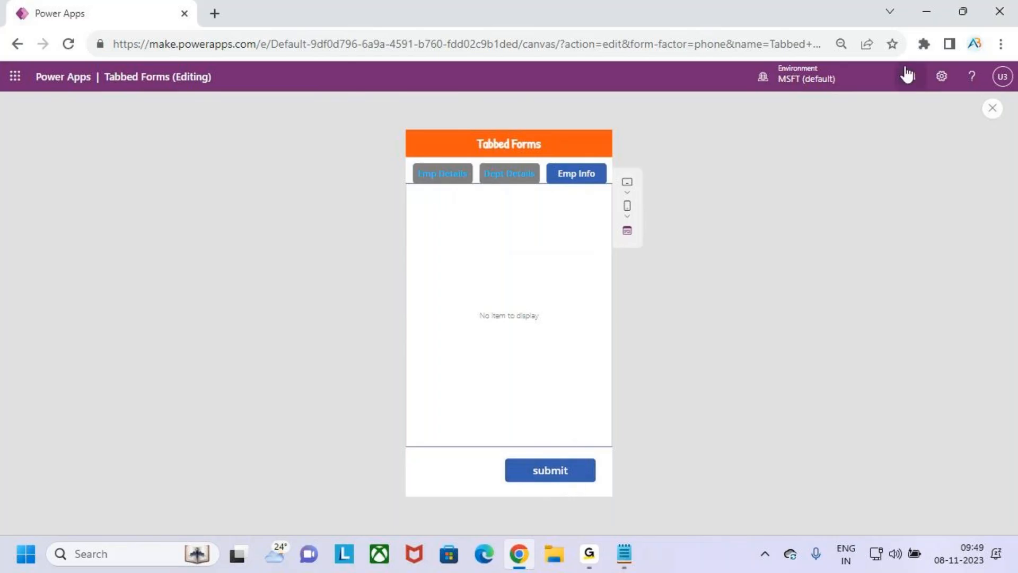
click(926, 11)
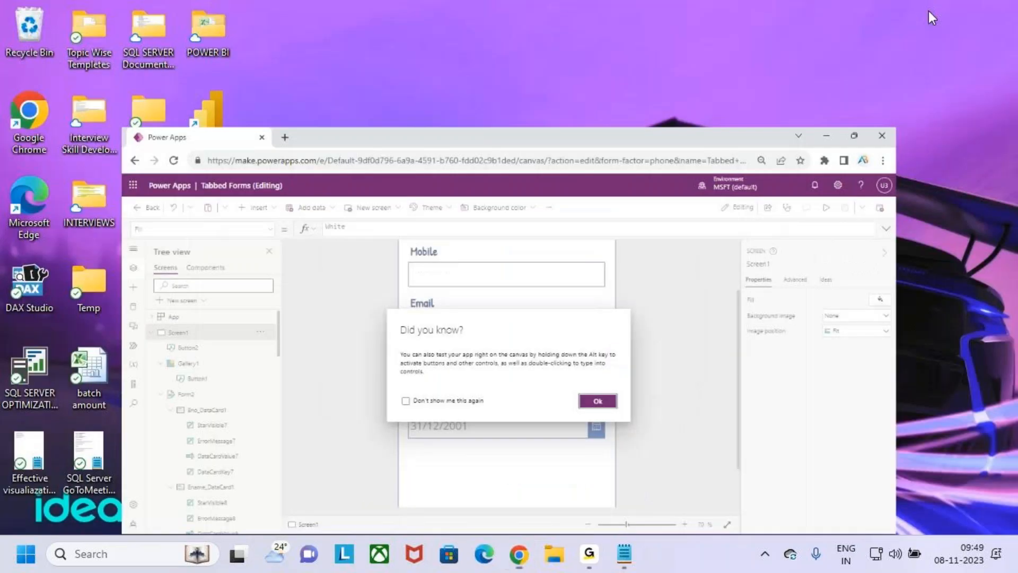
Open the Employees list on the SharePoint Forms site
click(517, 555)
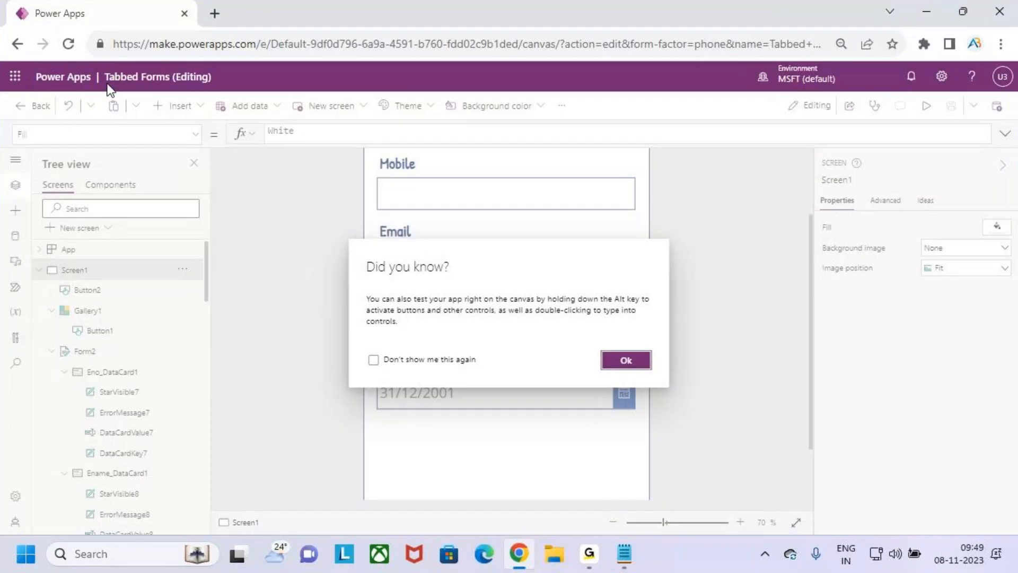
click(21, 80)
click(61, 241)
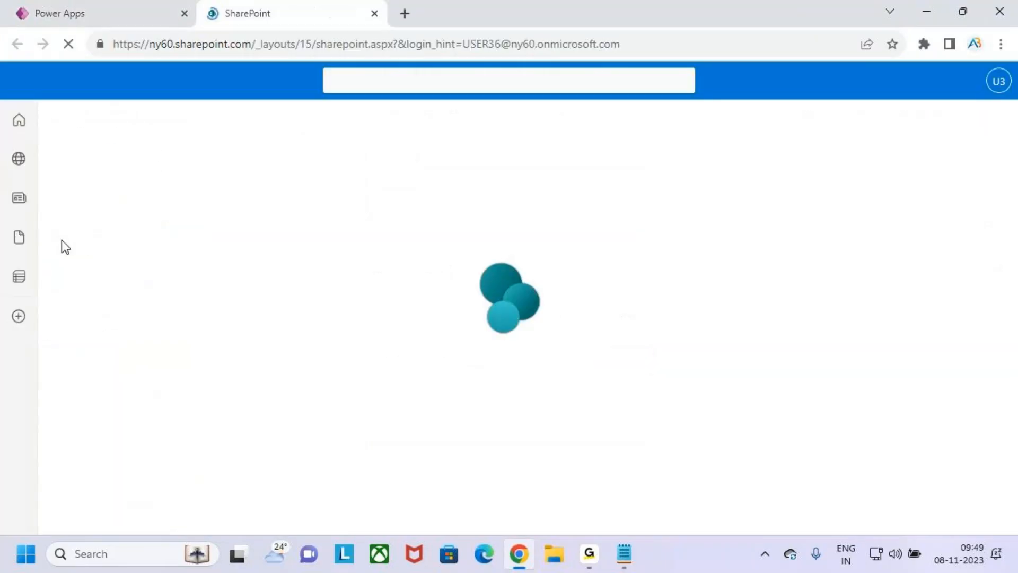
click(365, 257)
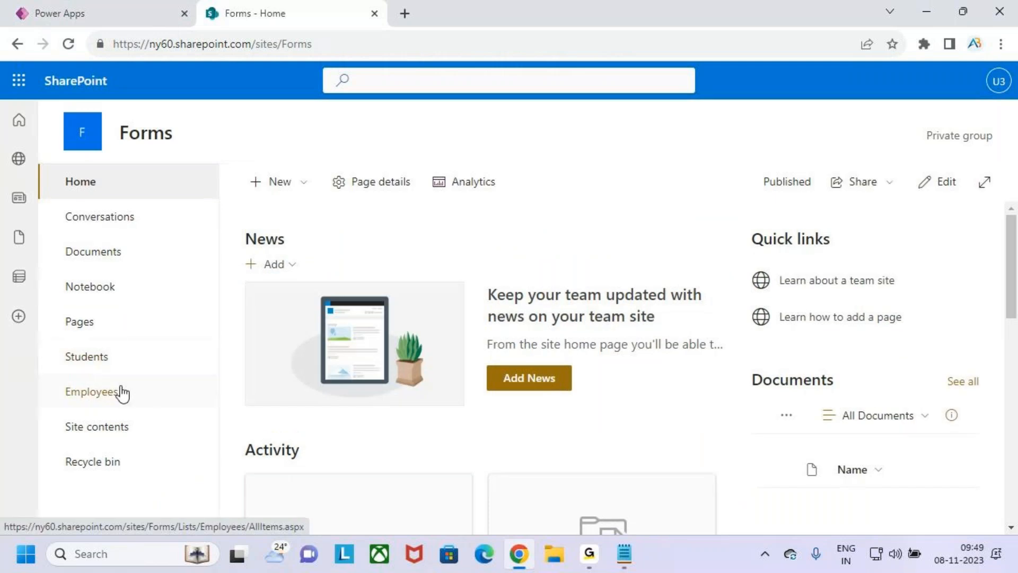
click(121, 392)
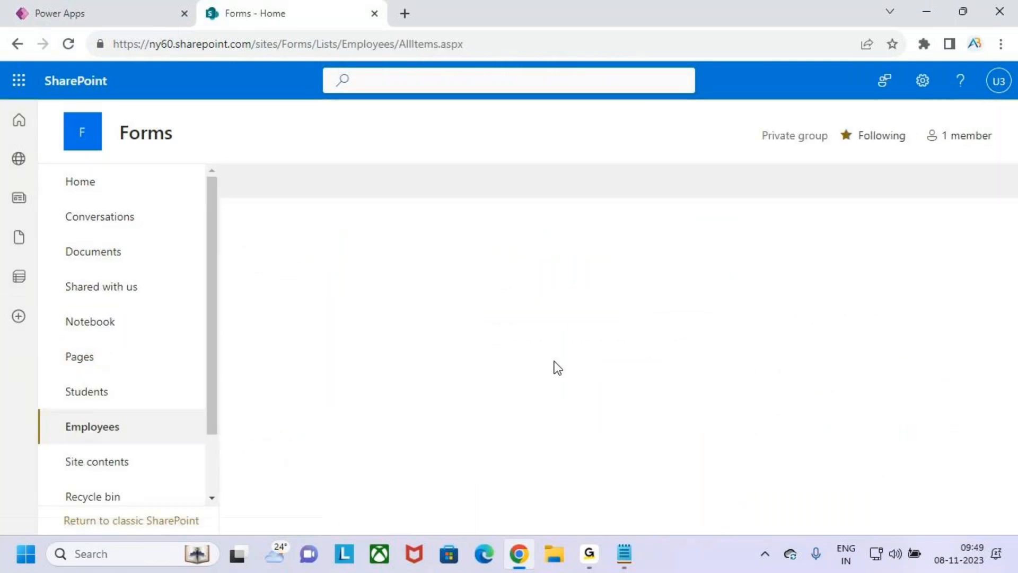
Review the new 101 record's columns in the list, then return to the Power Apps editor
scroll(555, 405, down, 3)
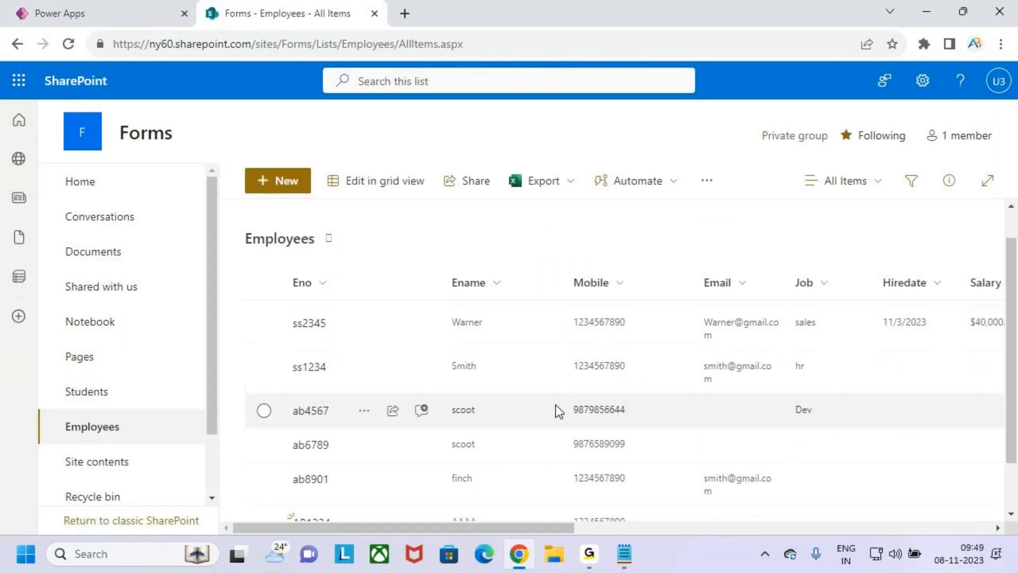
click(263, 494)
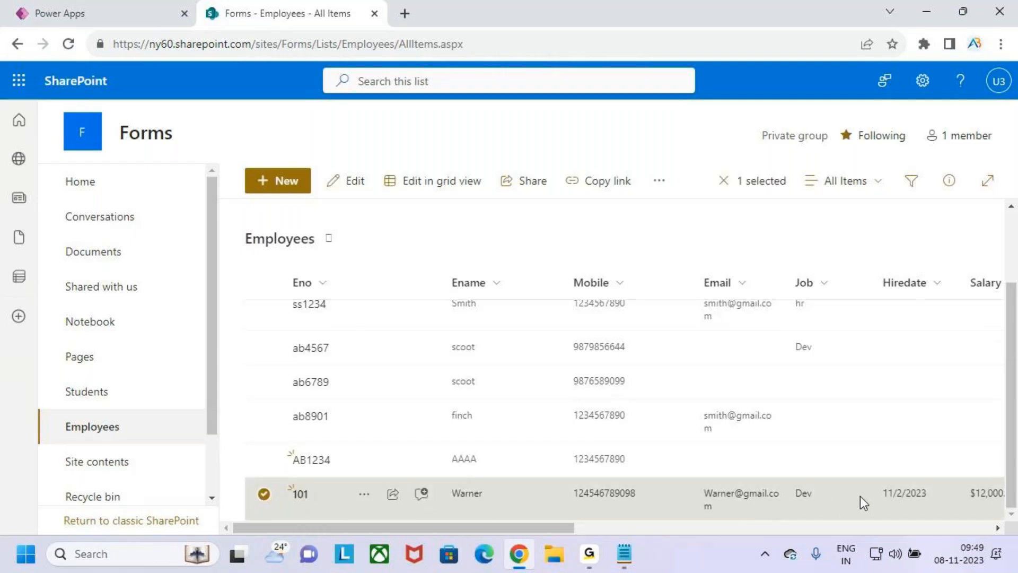
mouse_move(514, 528)
mouse_down()
mouse_move(820, 521)
mouse_move(523, 526)
mouse_up()
click(118, 13)
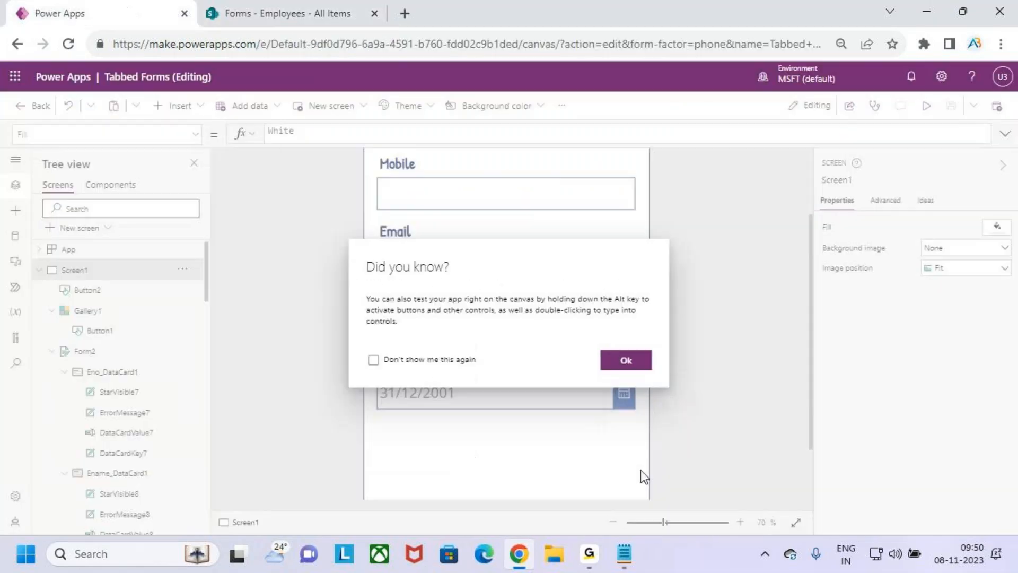
click(629, 362)
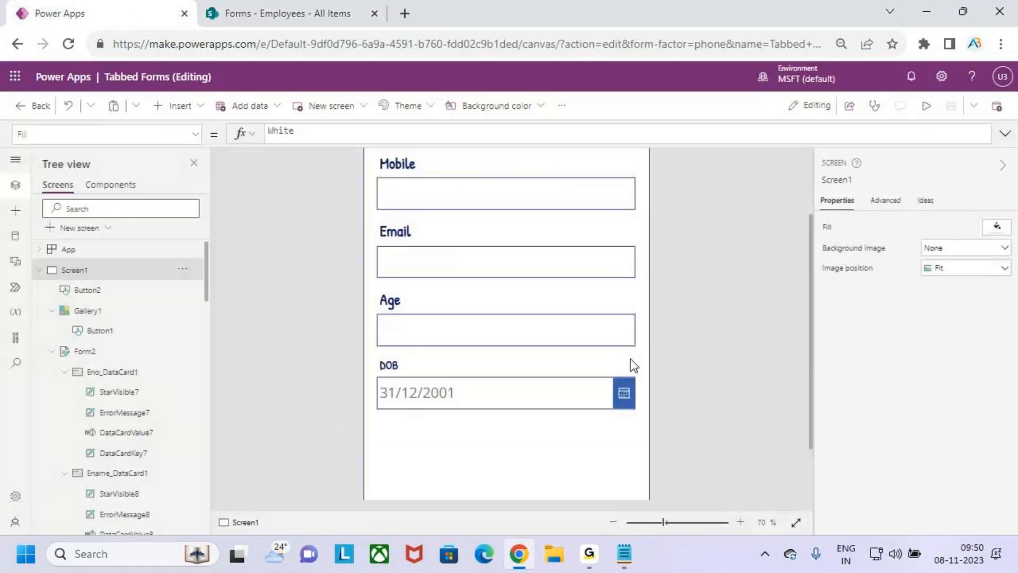
click(603, 295)
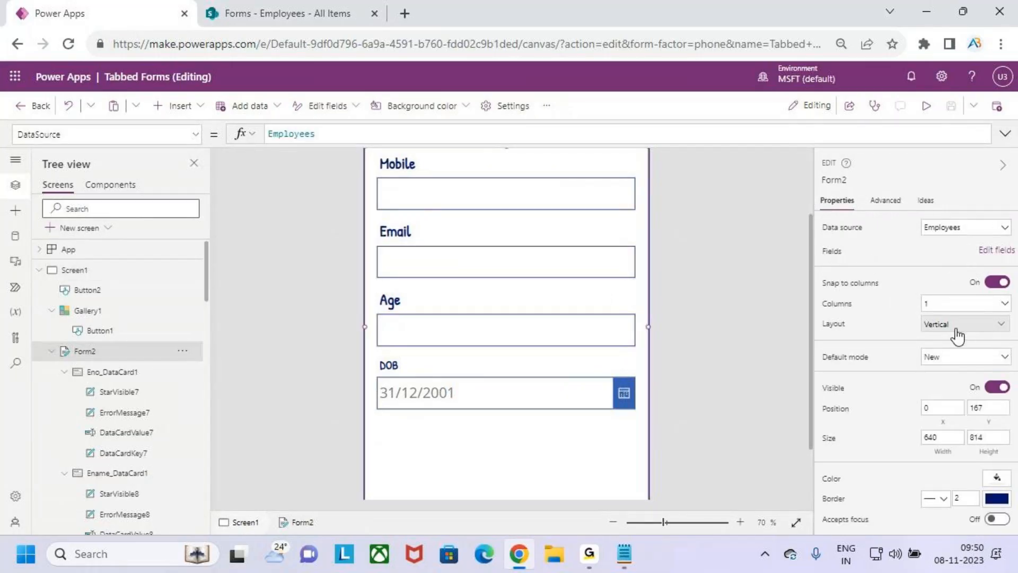
click(945, 366)
click(946, 375)
click(946, 367)
click(951, 390)
scroll(405, 345, up, 3)
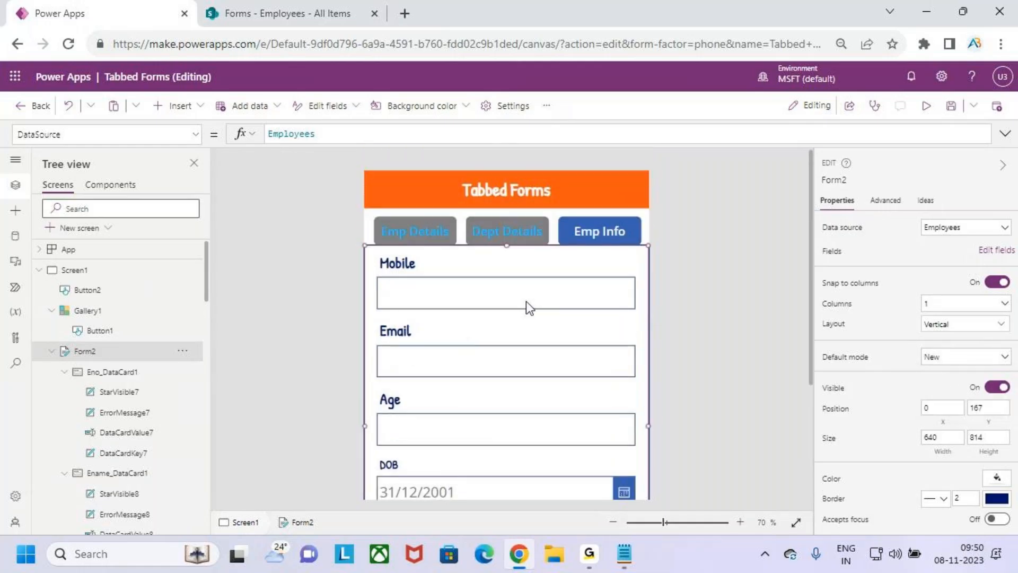
scroll(536, 384, down, 5)
scroll(534, 376, up, 3)
scroll(579, 317, down, 2)
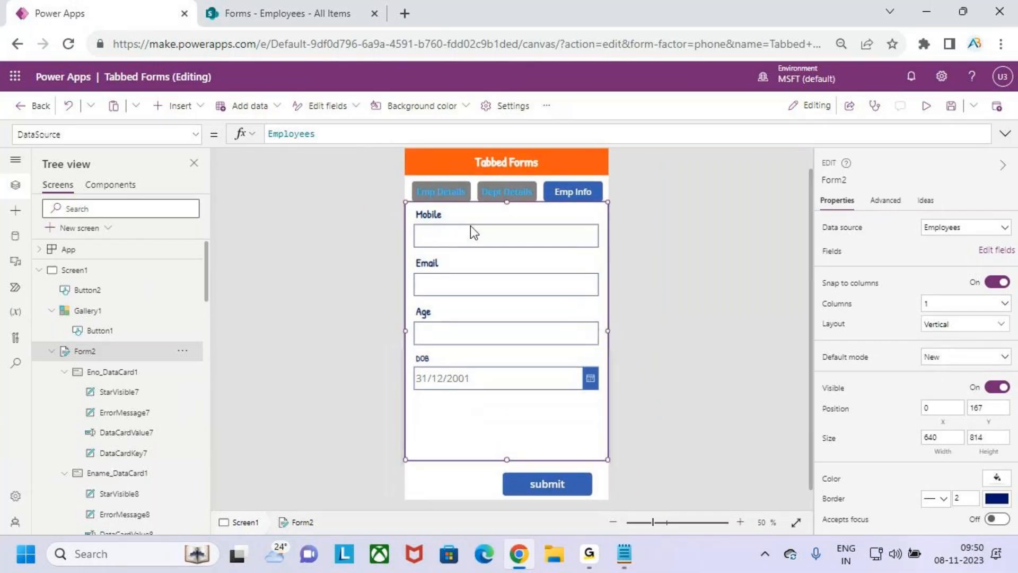
click(449, 190)
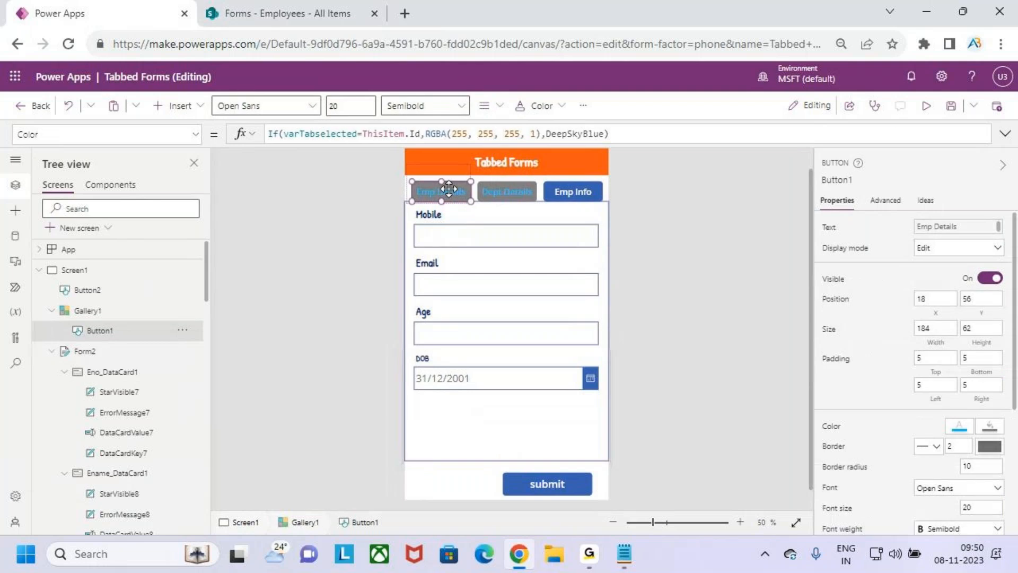
click(926, 105)
click(443, 180)
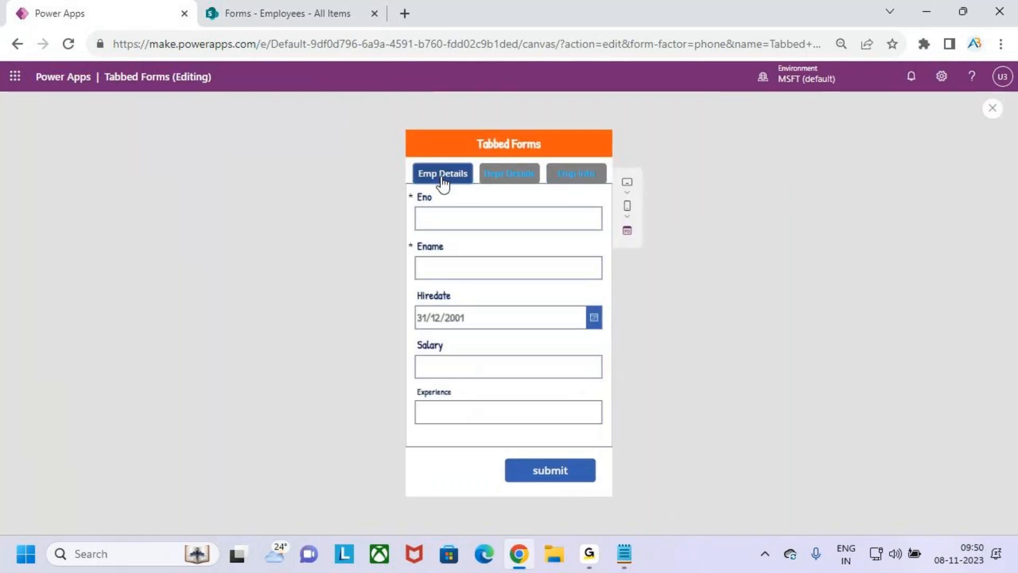
click(507, 179)
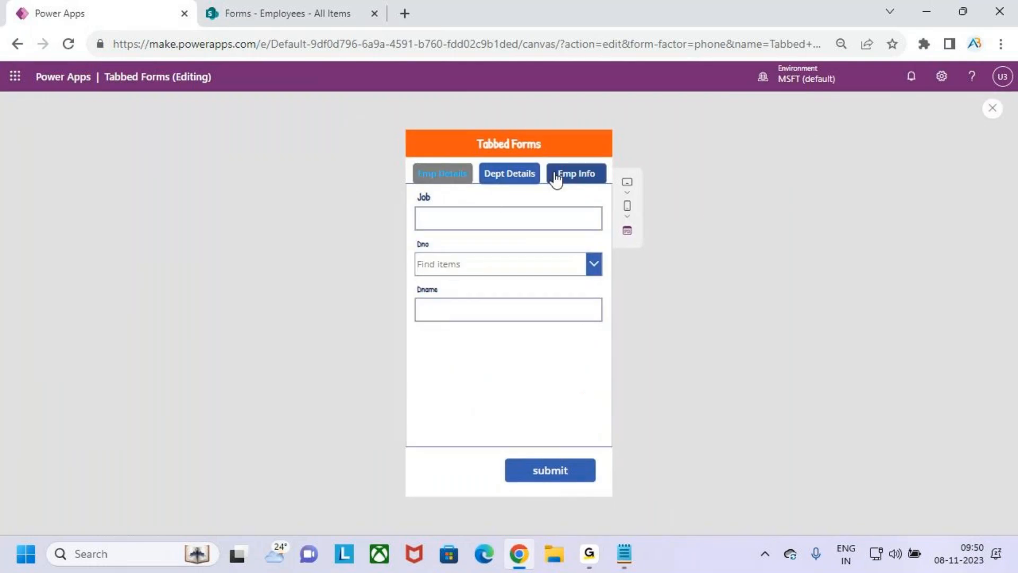
click(569, 180)
click(524, 180)
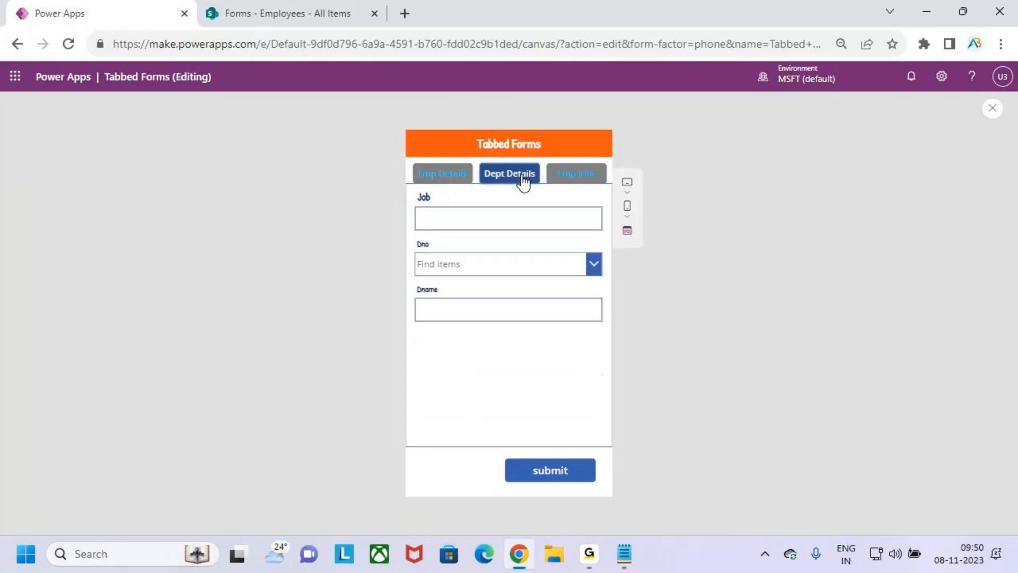
click(441, 178)
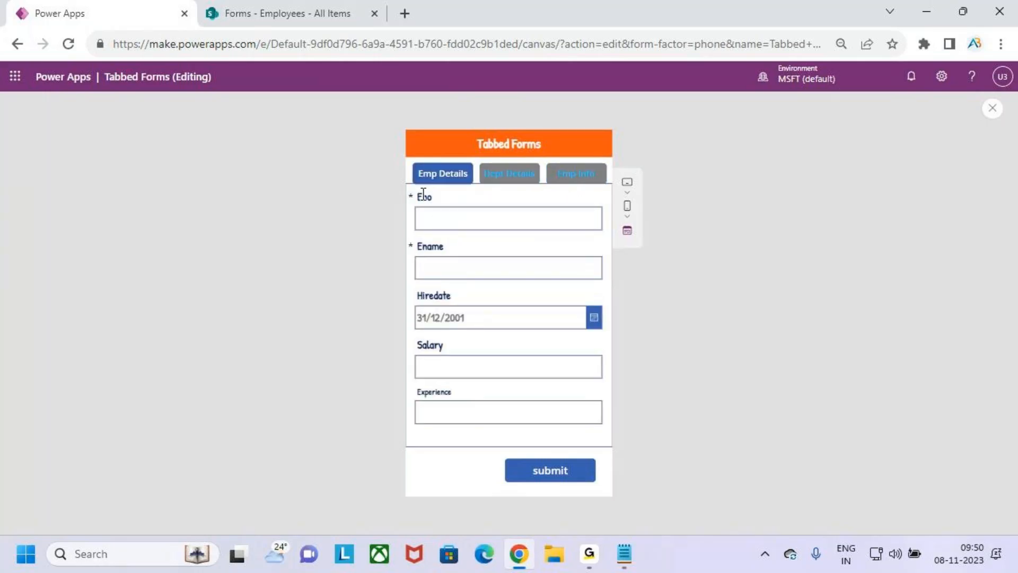
click(510, 181)
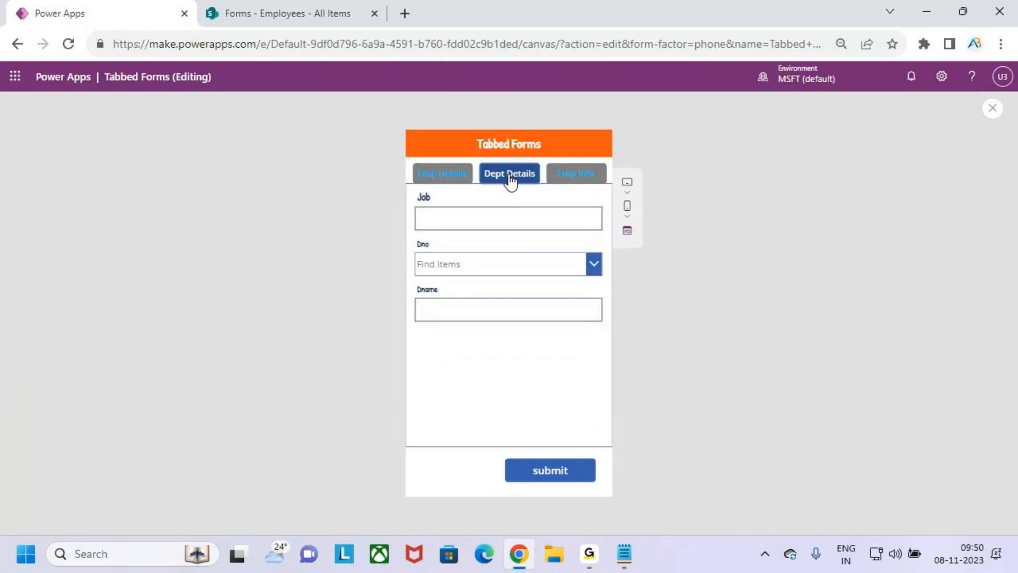
click(993, 109)
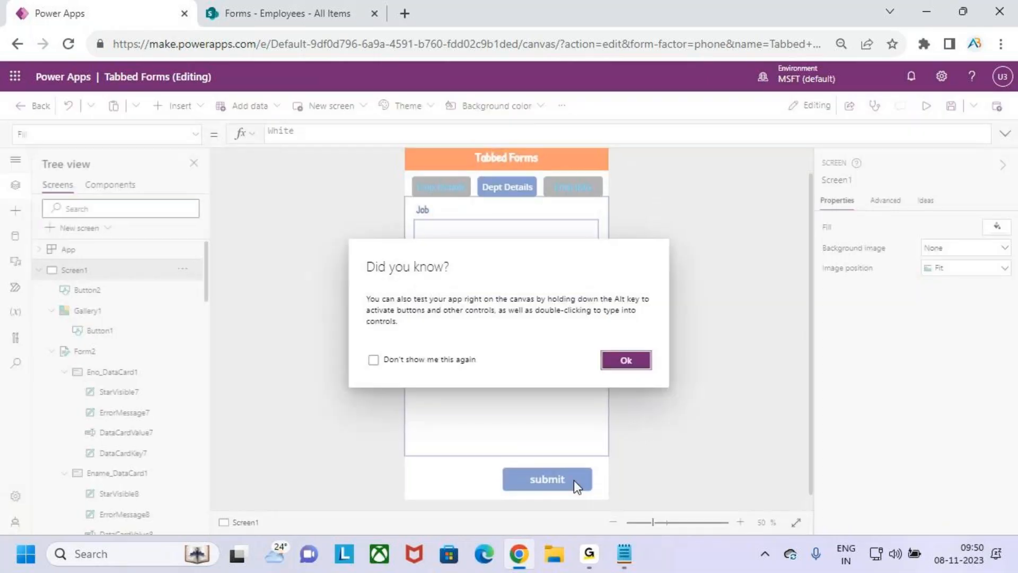
Set the Job card's Required property to true and check the asterisk in preview
click(625, 360)
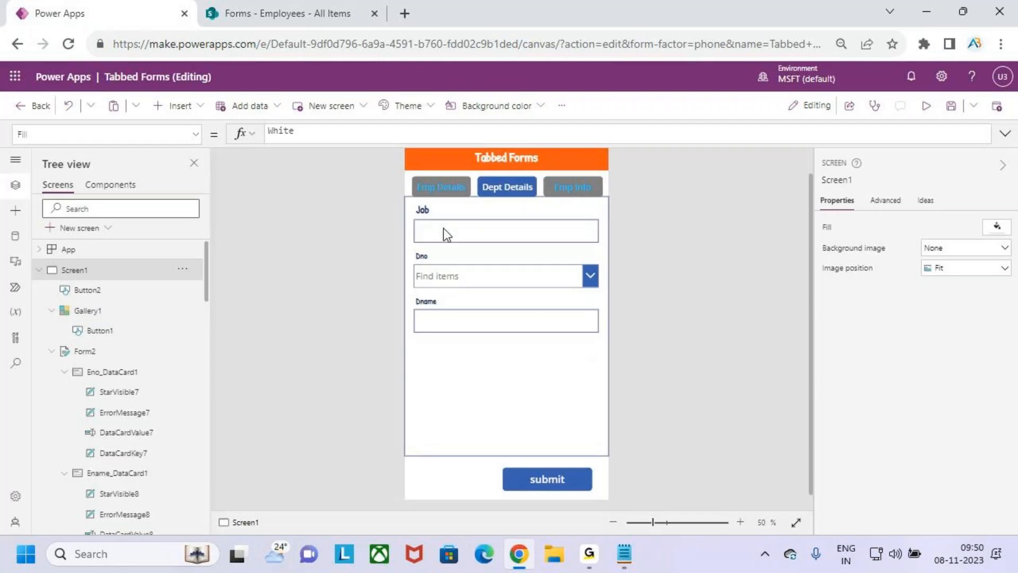
click(433, 214)
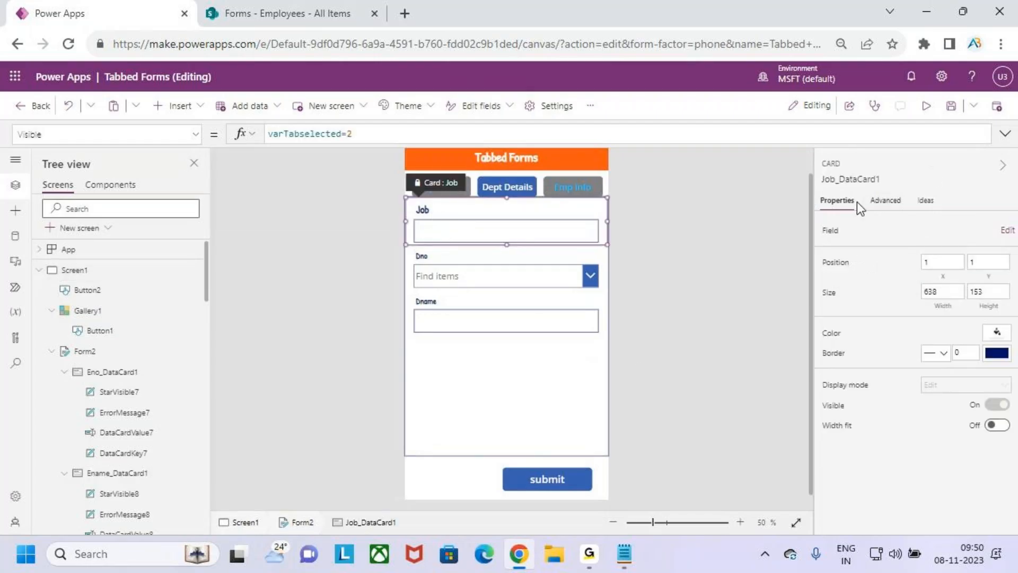
click(885, 200)
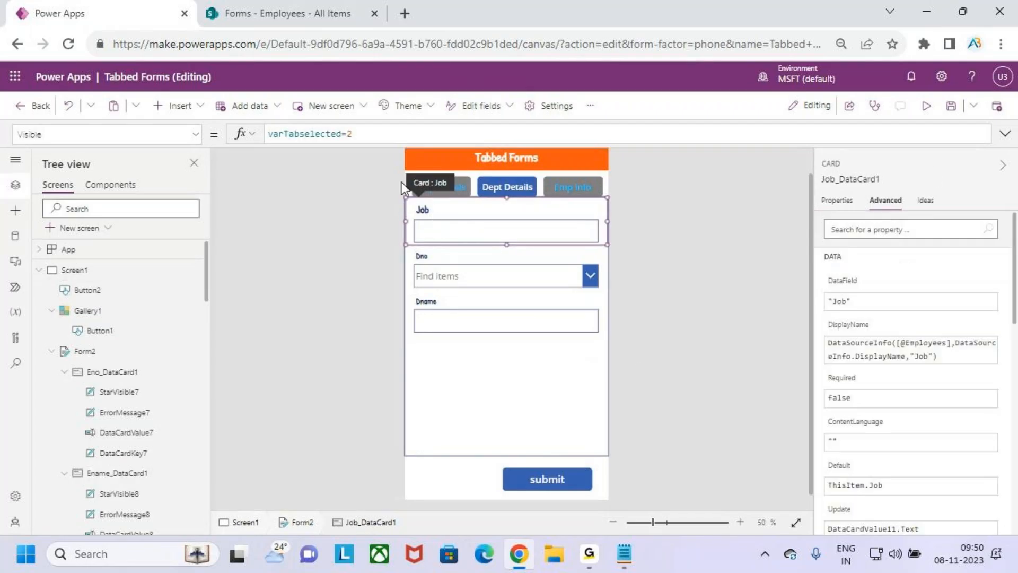
click(196, 134)
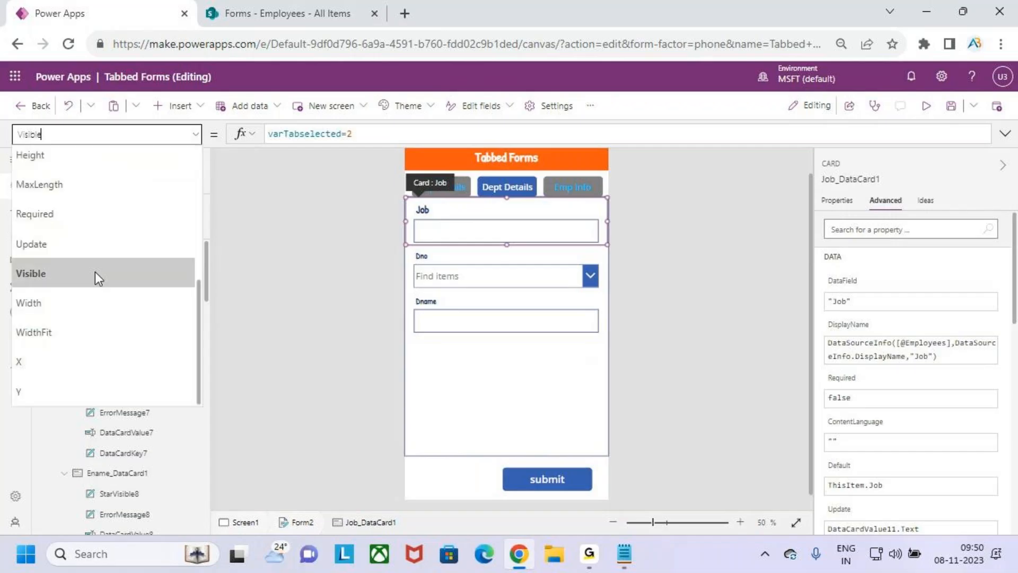
click(35, 214)
drag(322, 135, 268, 135)
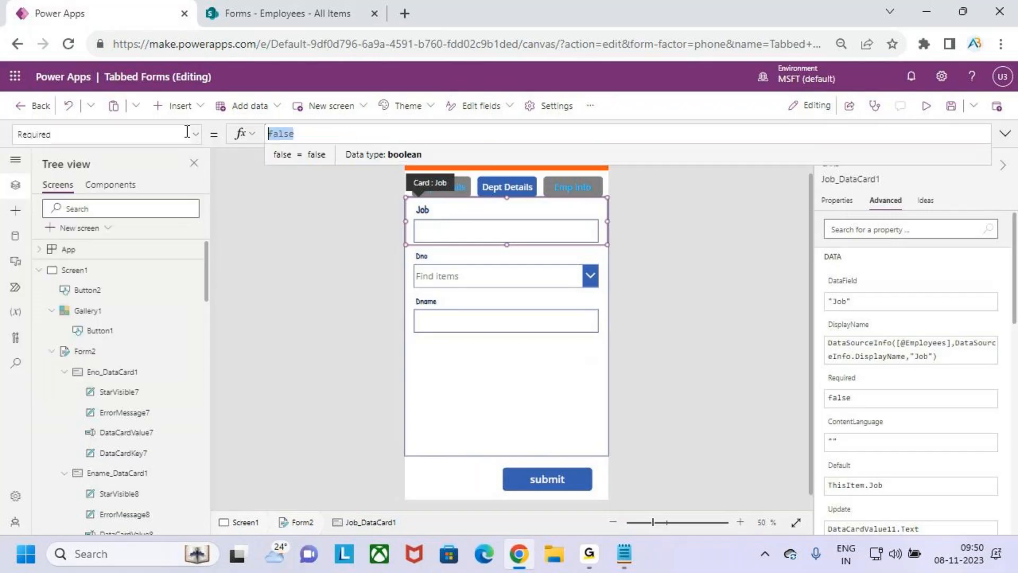
text(true)
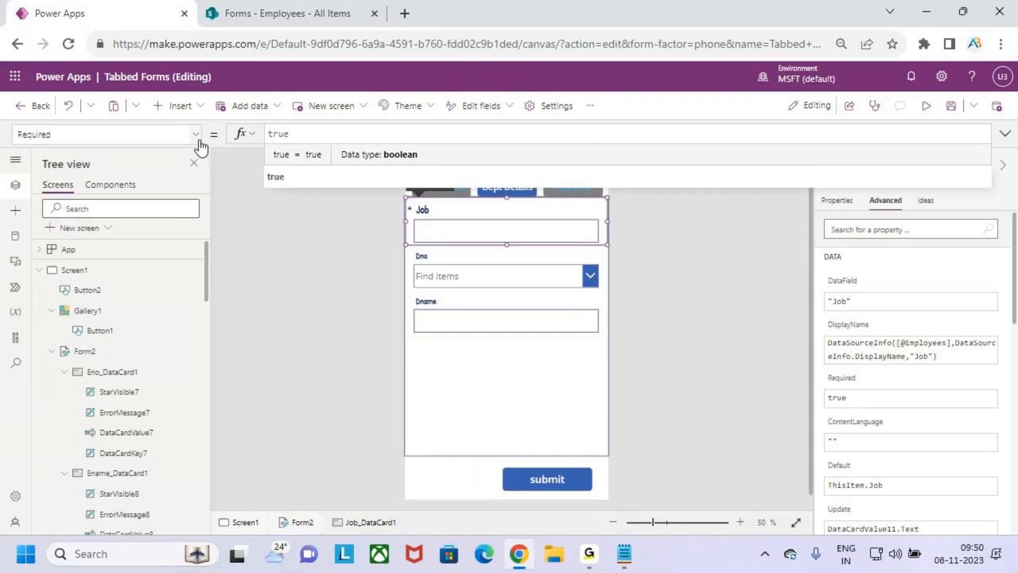
click(310, 177)
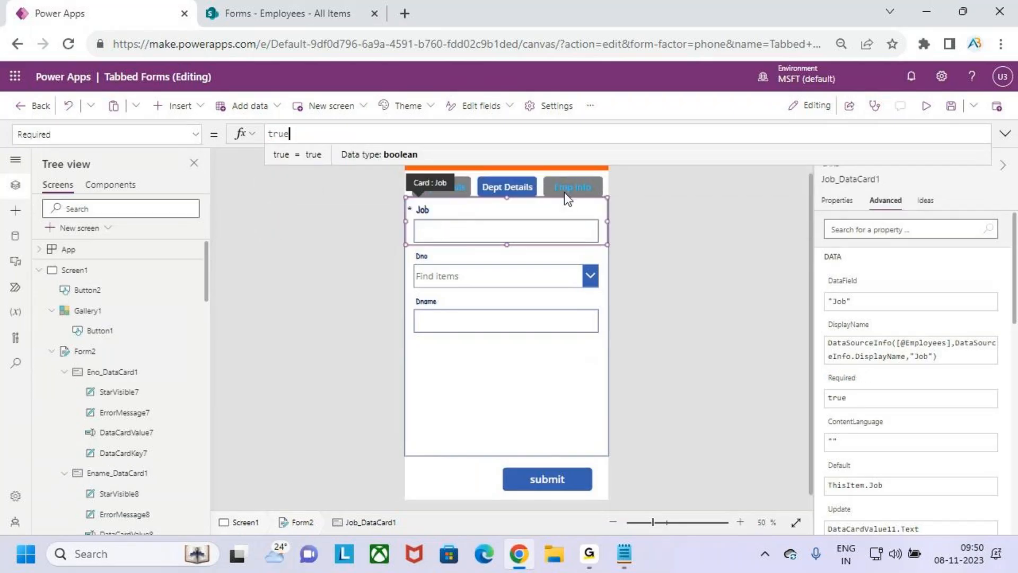
click(922, 108)
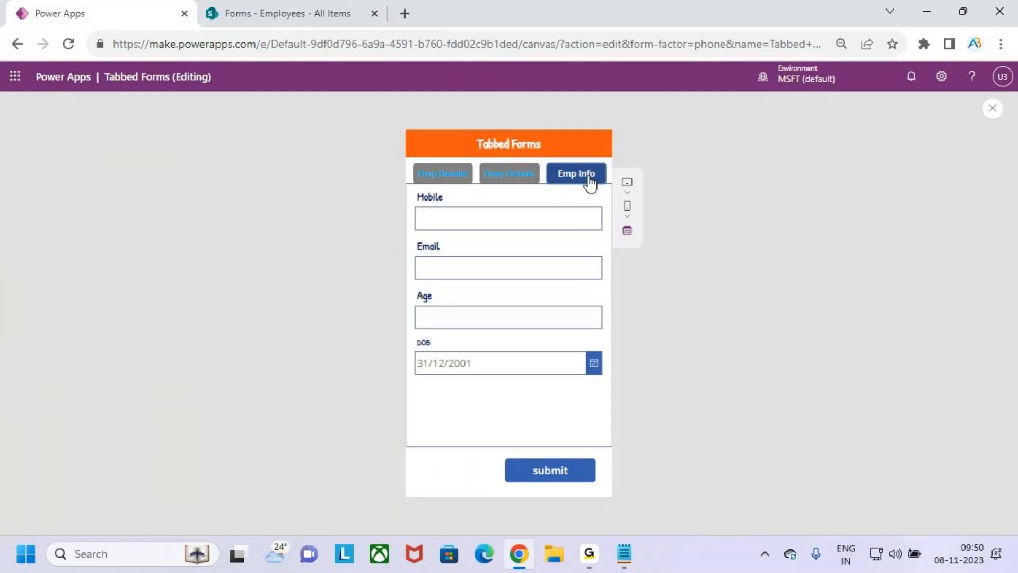
click(993, 109)
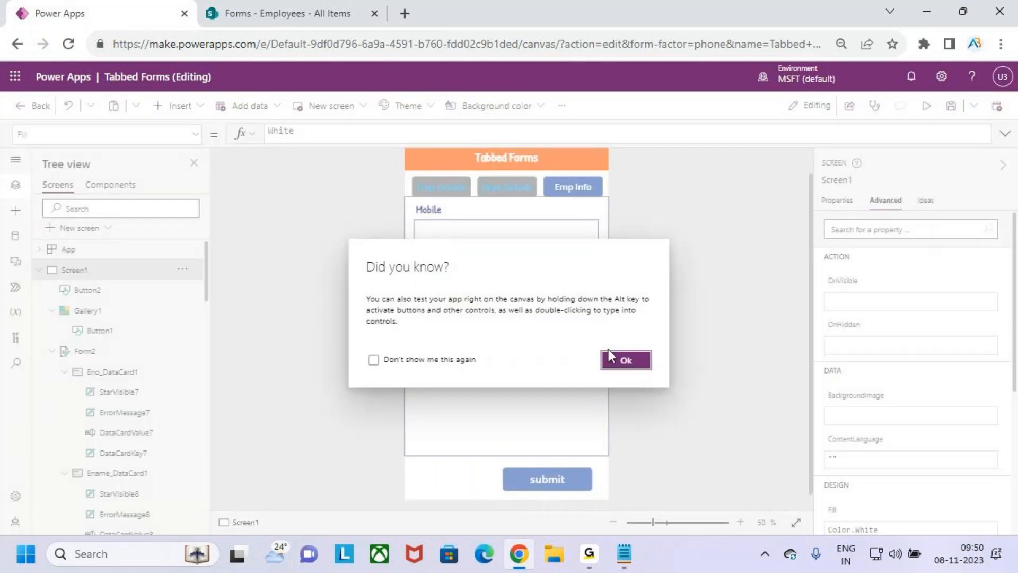
Set the Mobile card's Required property to true and preview the app
click(610, 354)
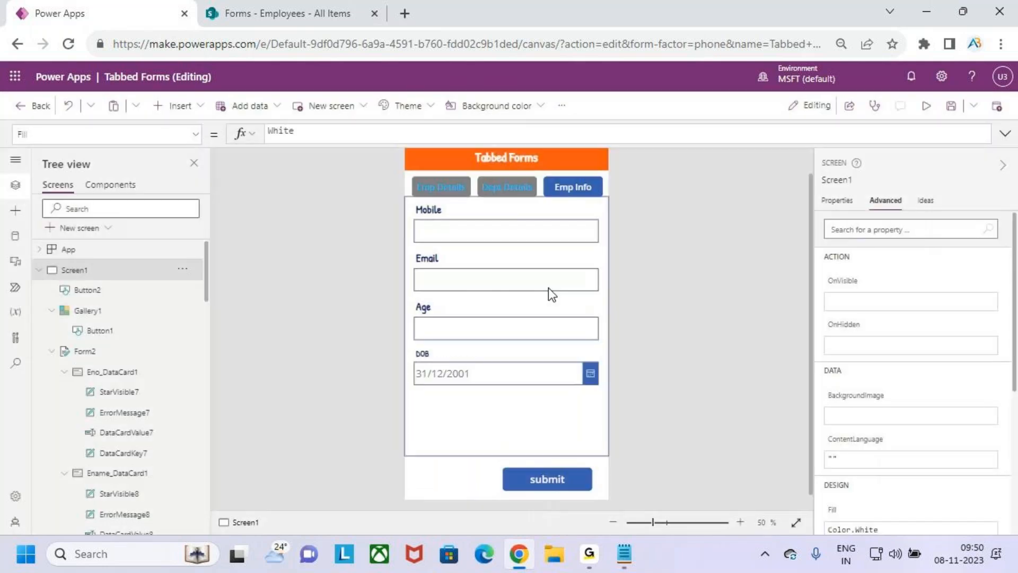
click(444, 223)
click(885, 229)
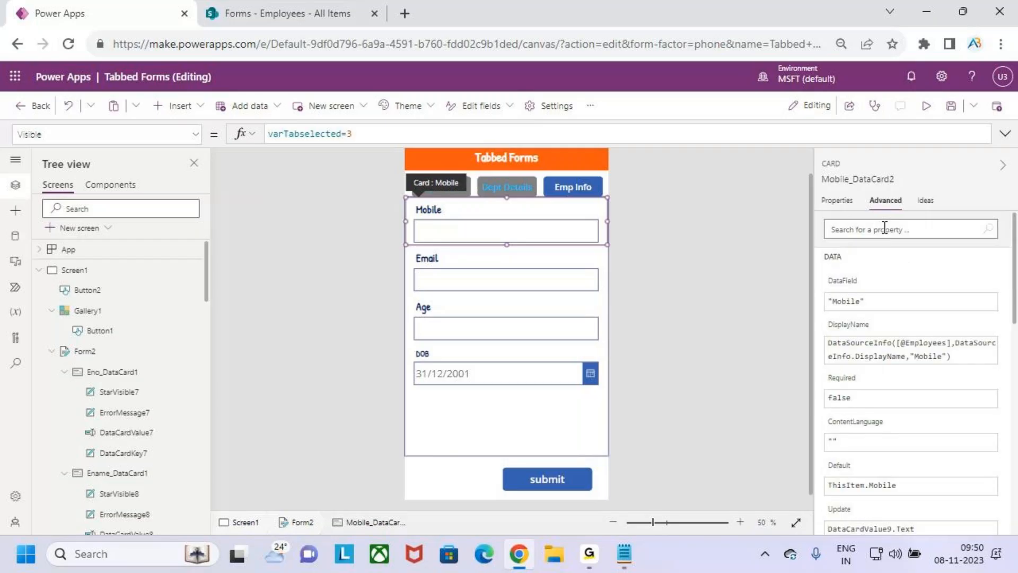
click(189, 139)
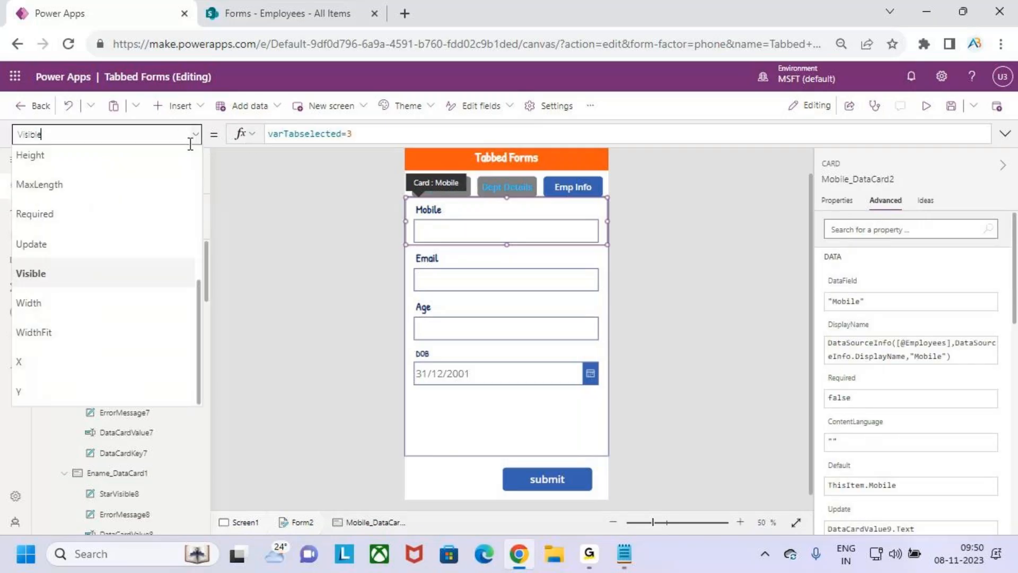
click(136, 215)
text(tr)
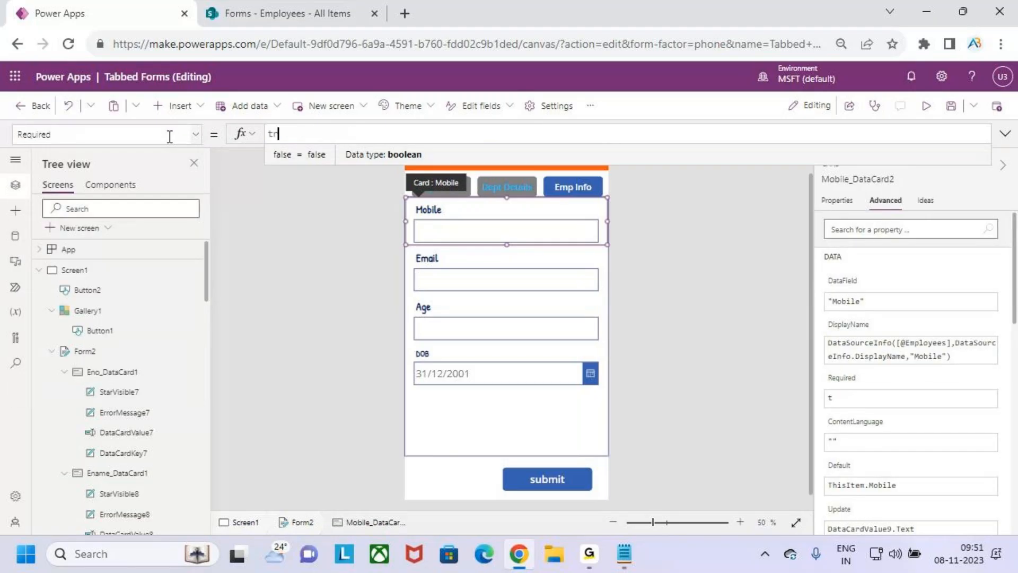
text(ue)
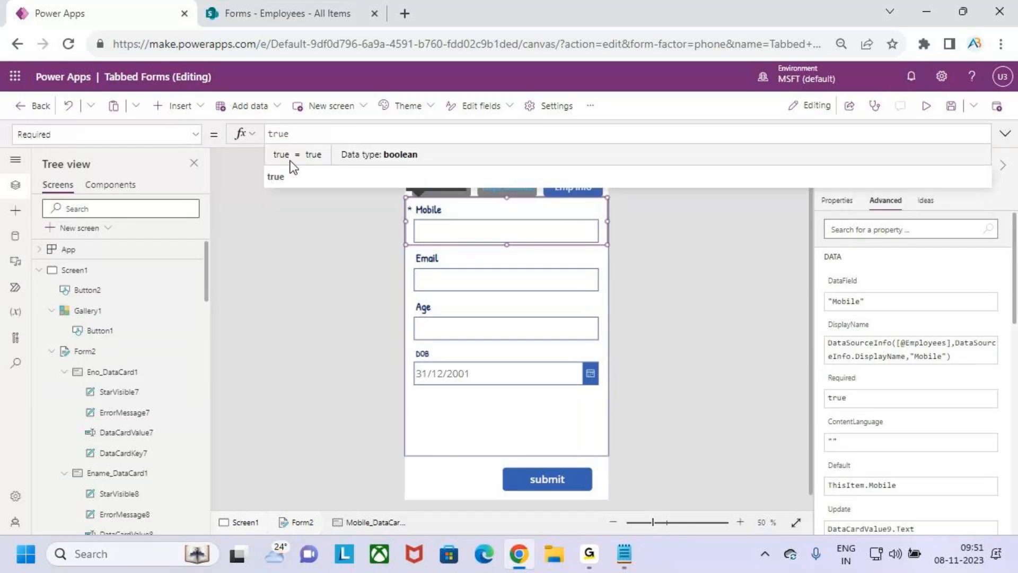
click(925, 105)
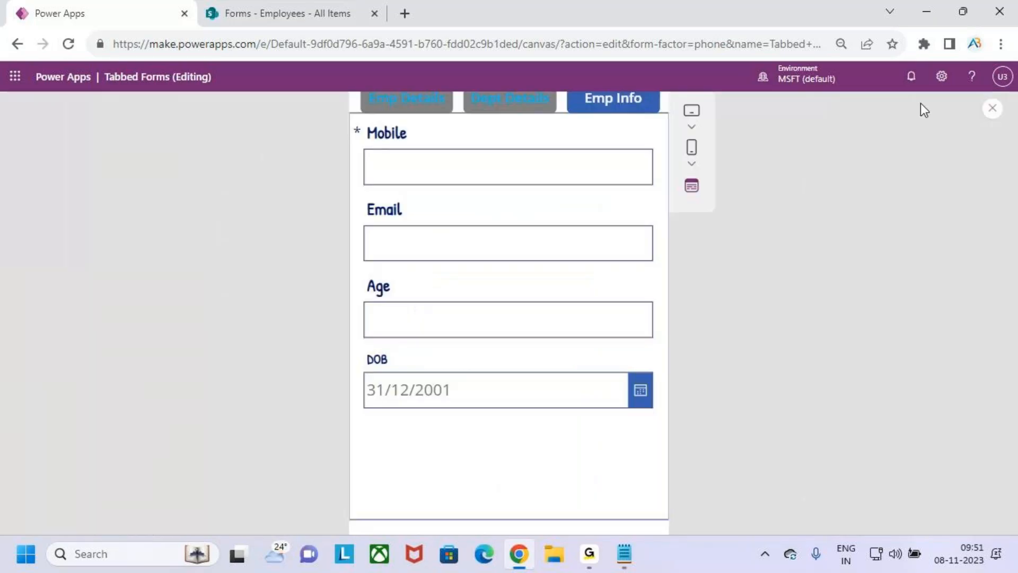
Switch through the three tabs and submit the empty form to trigger the 'Mobile is required.' message
click(437, 177)
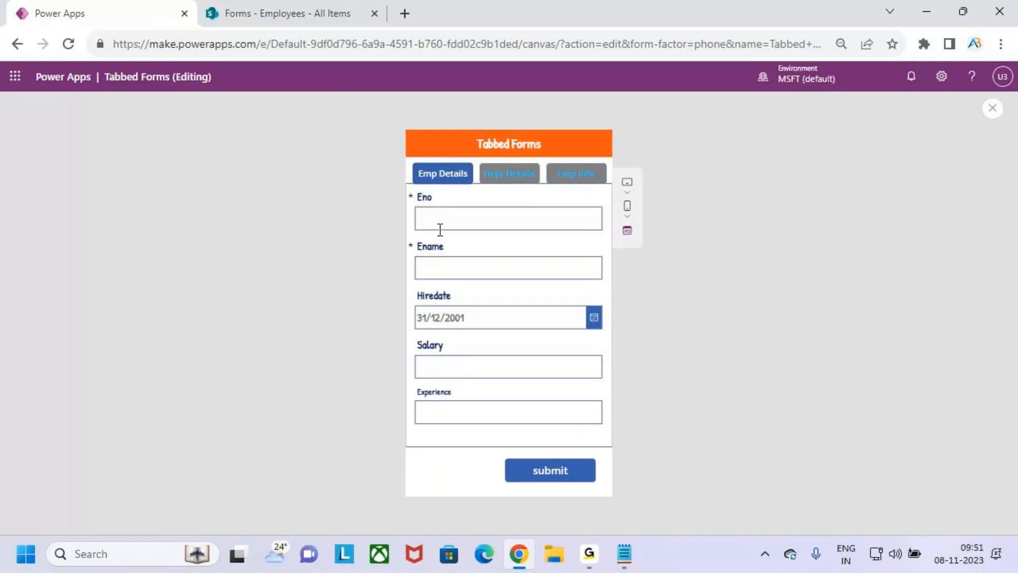
click(488, 182)
click(563, 183)
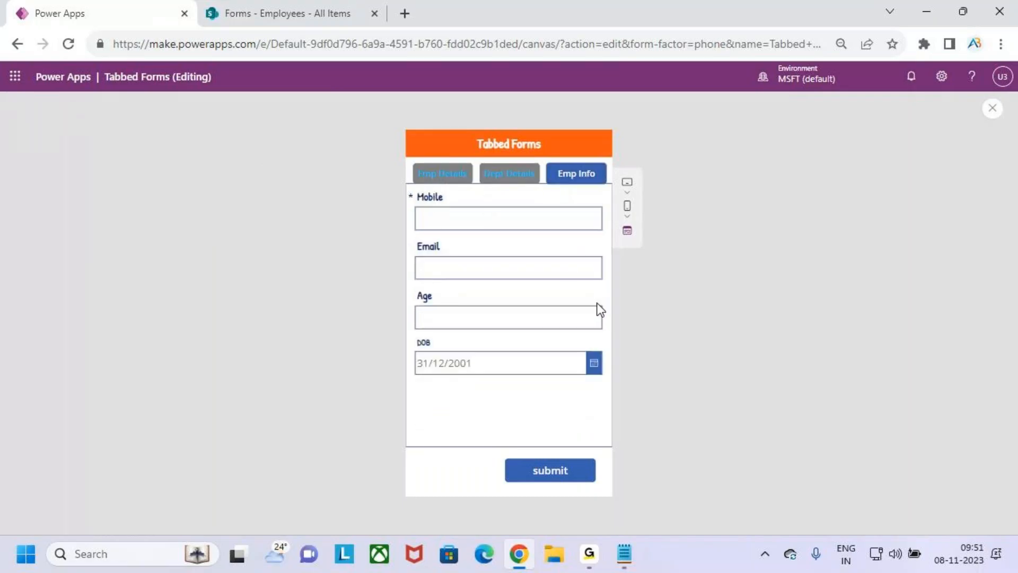
click(565, 476)
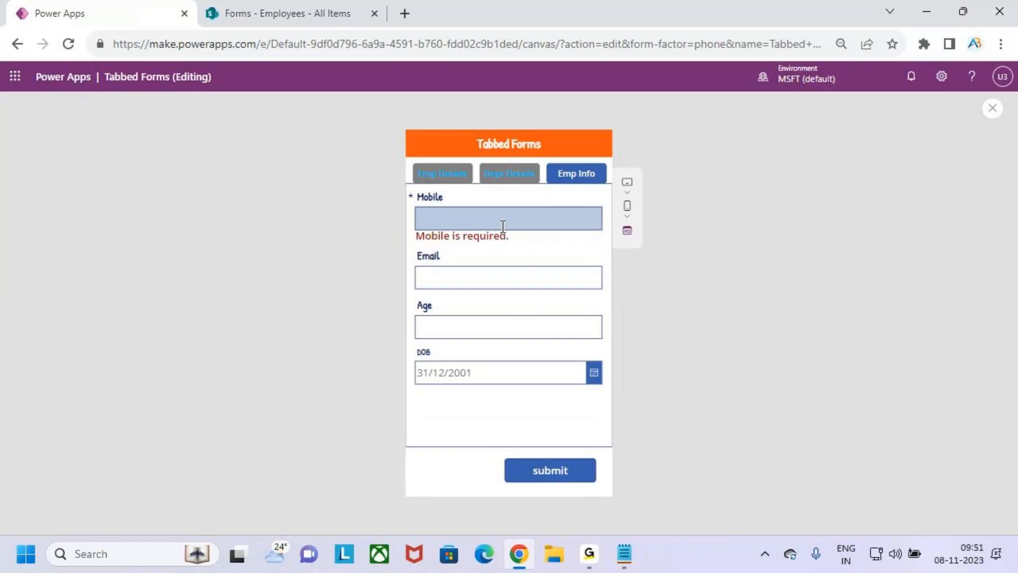
key(ctrl+2)
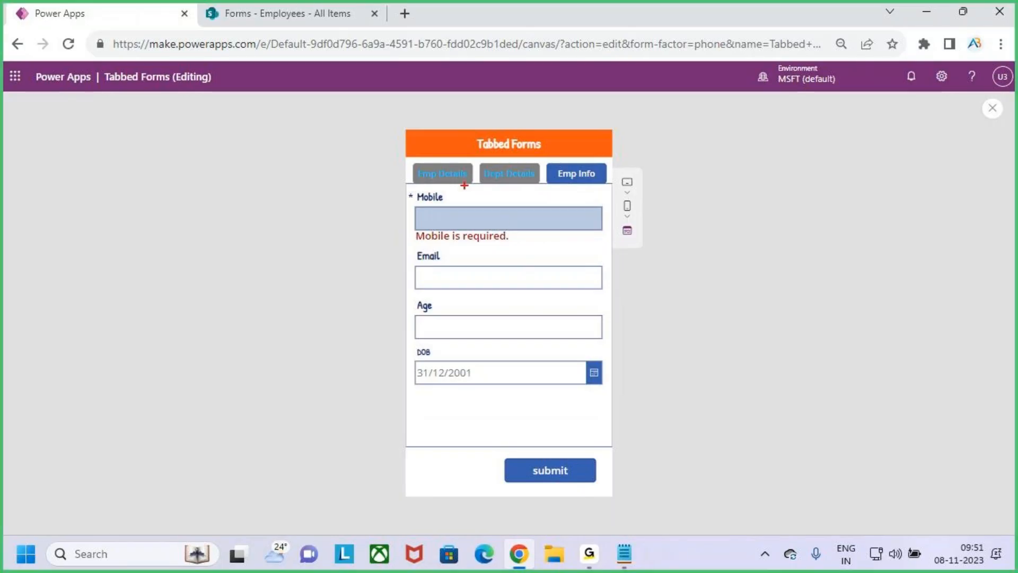
drag(417, 183, 507, 182)
key(Escape)
Revisit the Dept Details, Emp Details and Emp Info tabs, then leave the preview and dismiss the tip
click(508, 179)
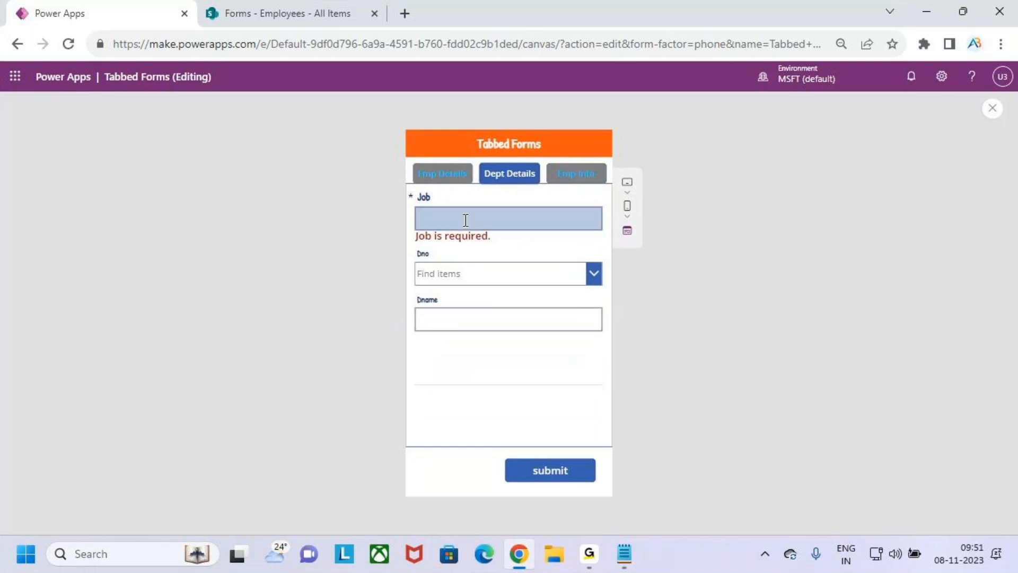
click(452, 181)
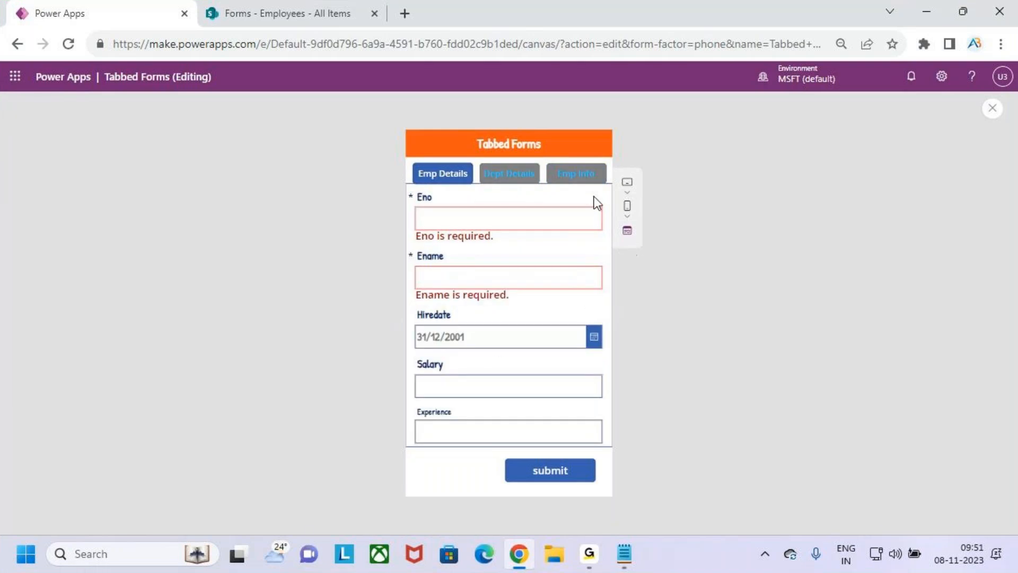
click(586, 177)
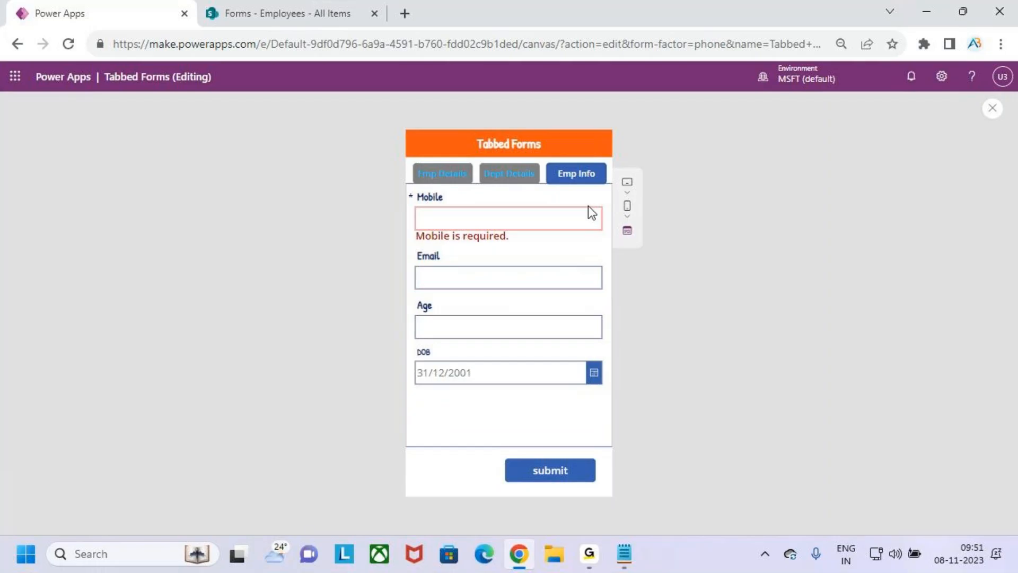
key(ctrl+2)
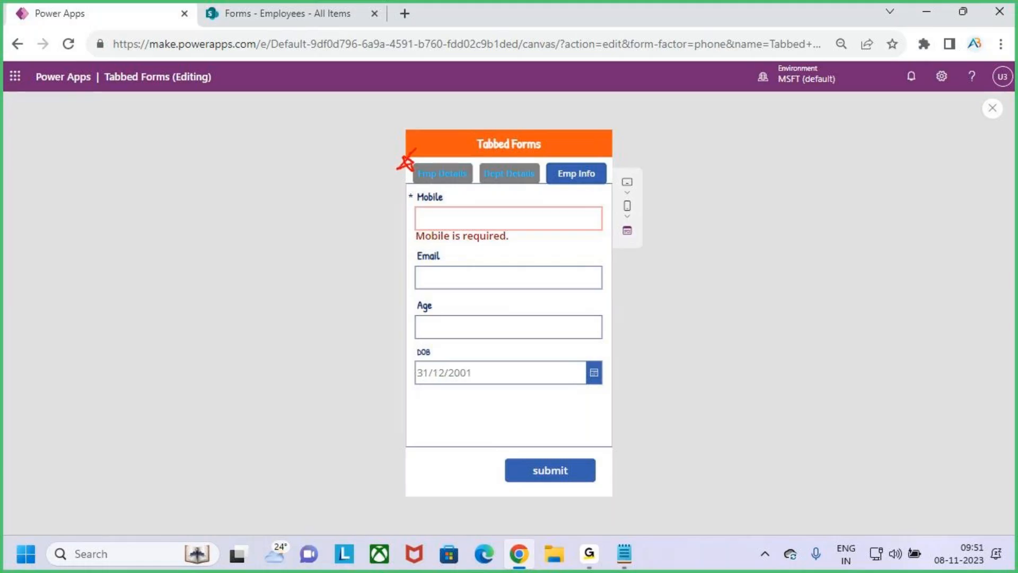
drag(480, 162, 476, 156)
click(993, 108)
click(626, 361)
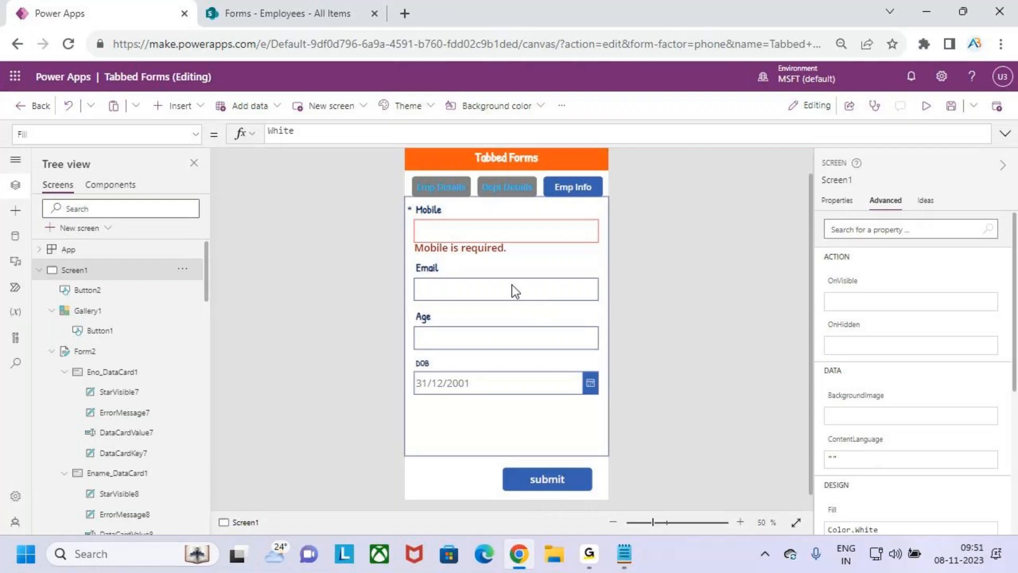
Insert a text label into the tab gallery's item template
click(548, 443)
click(422, 182)
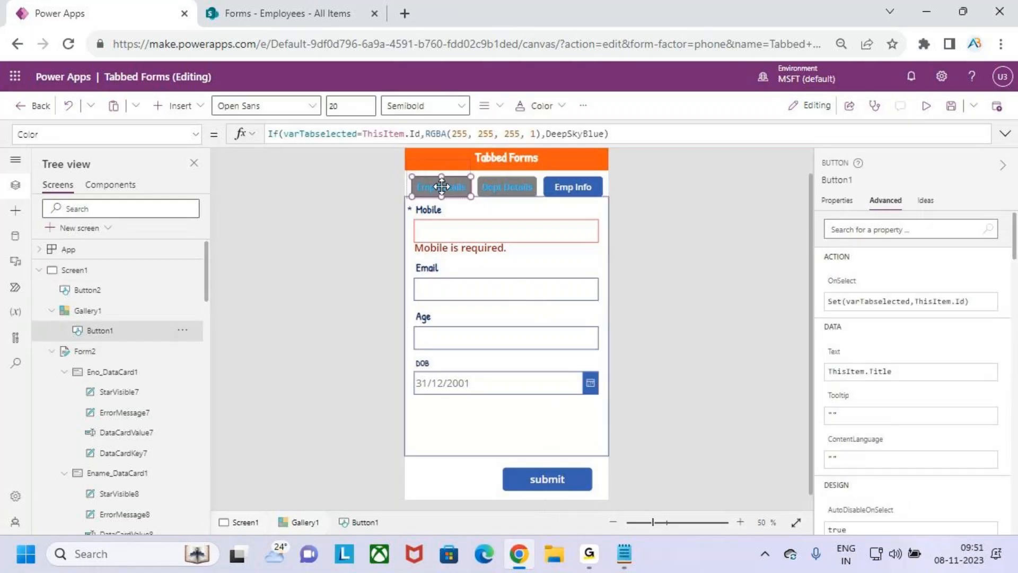
click(486, 170)
click(413, 166)
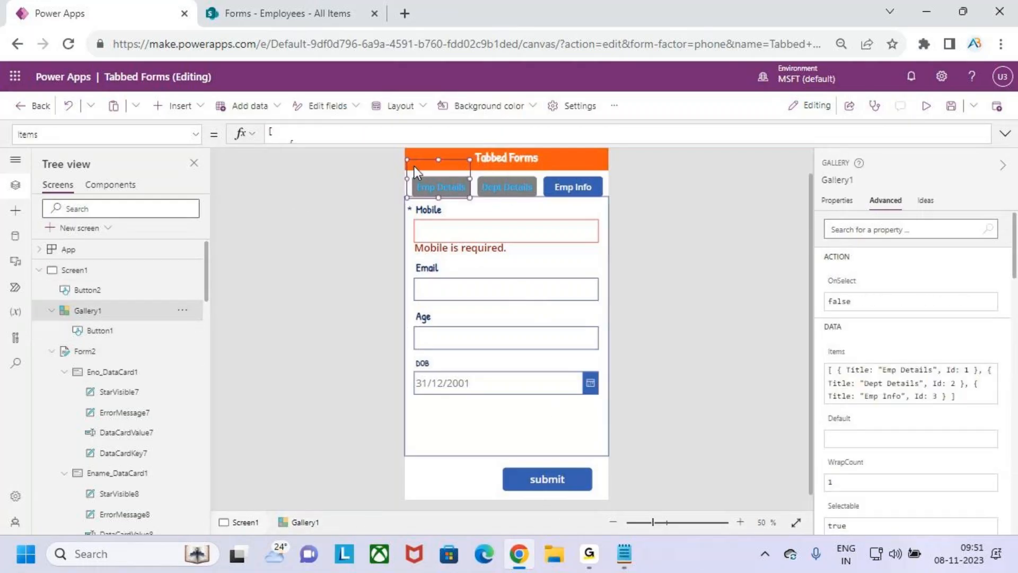
click(182, 106)
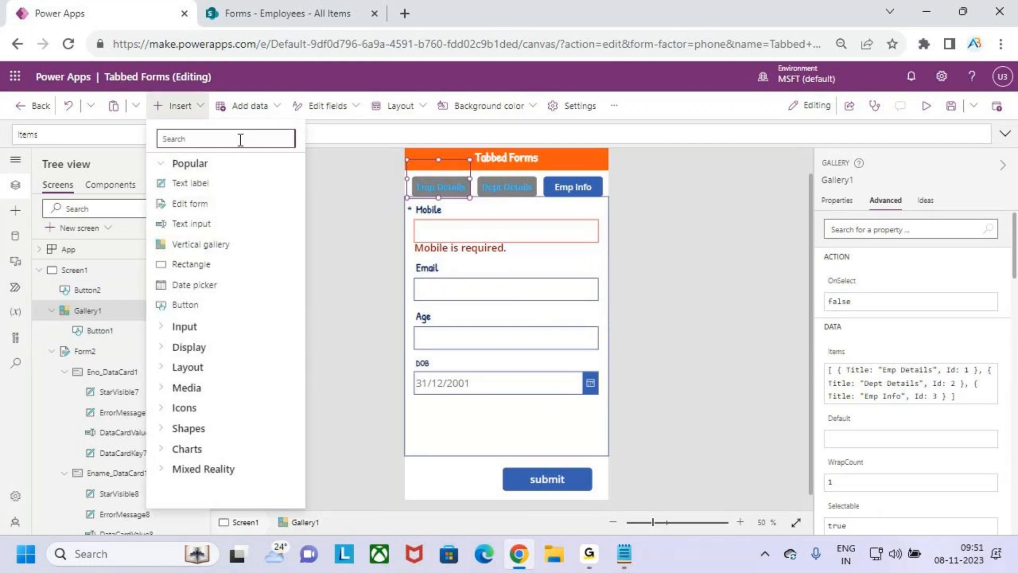
click(223, 183)
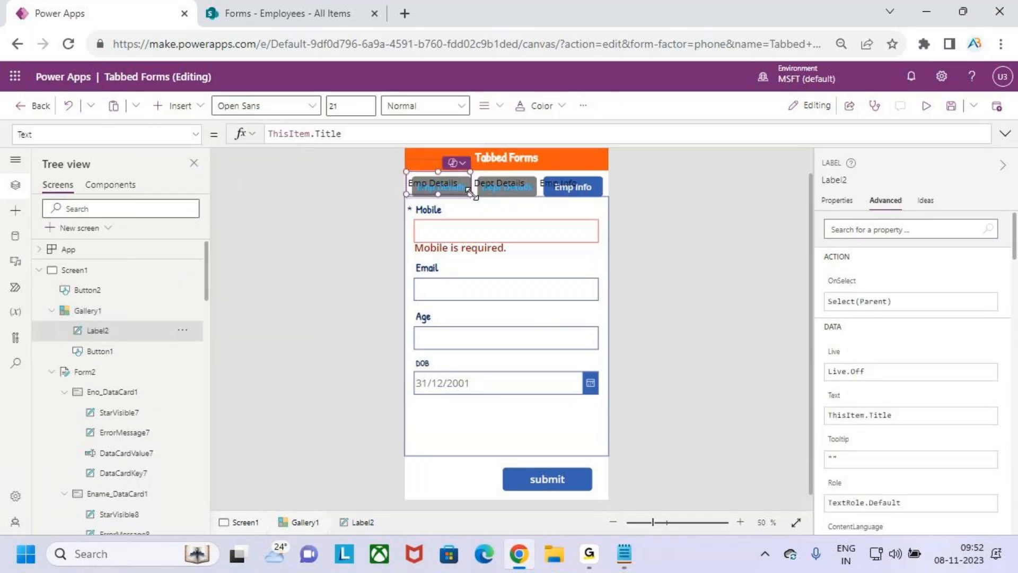
Replace the label's ThisItem.Title text formula with "*"
drag(349, 133, 205, 133)
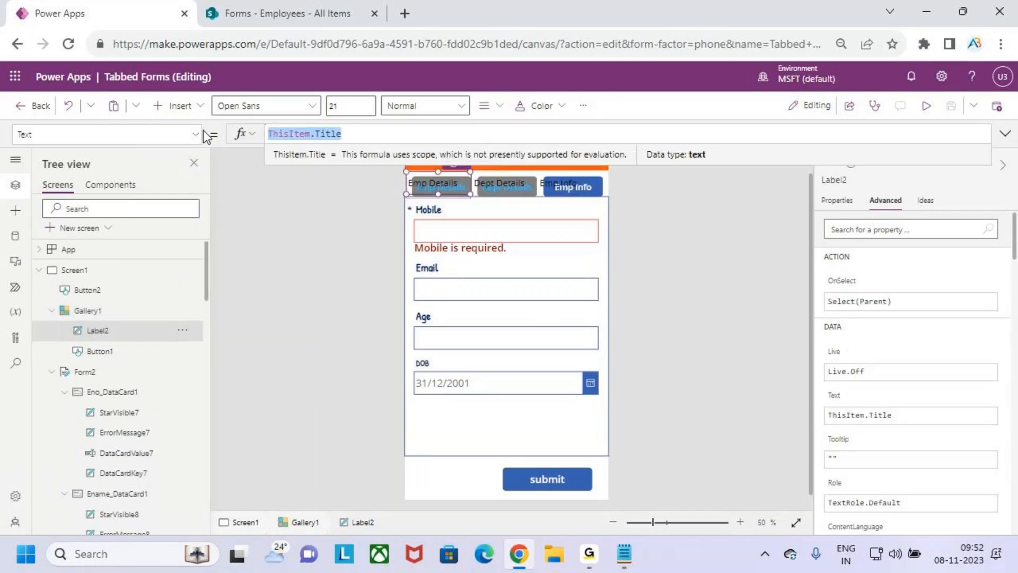
text("*()
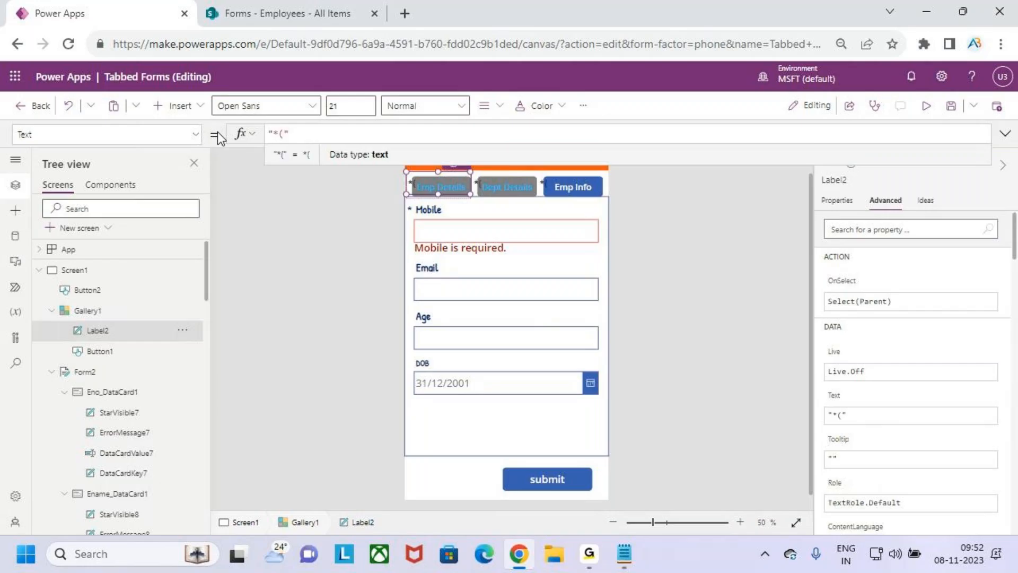
key(BackSpace)
text(")
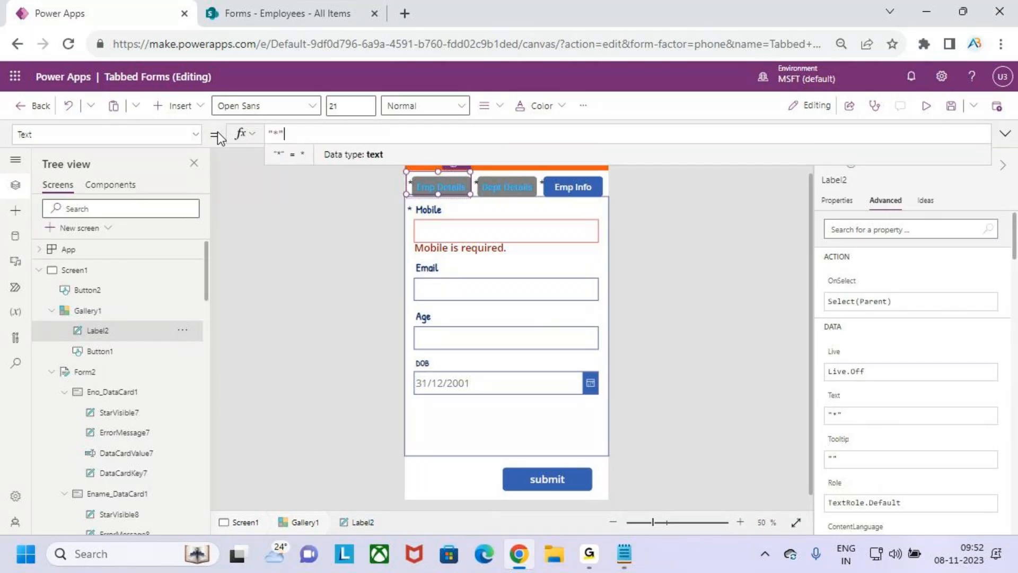
key(BackSpace)
key(BackSpace)
key(BackSpace)
text("")
key(Left)
text(*)
click(424, 183)
Shrink the asterisk label and position it above the tab button's top-left corner
drag(427, 183, 412, 177)
ctrl+scroll(414, 200, up, 8)
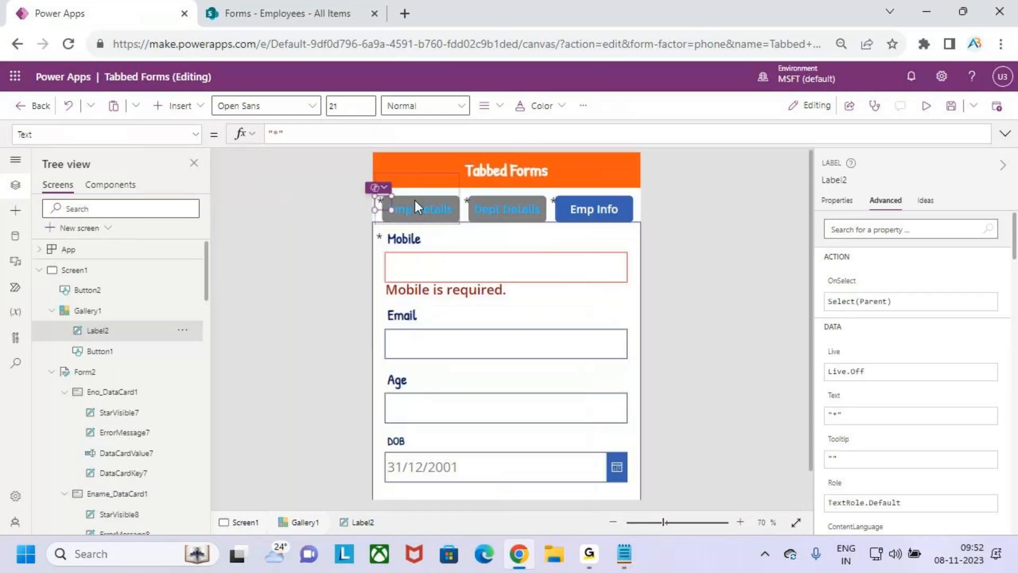
drag(263, 252, 262, 240)
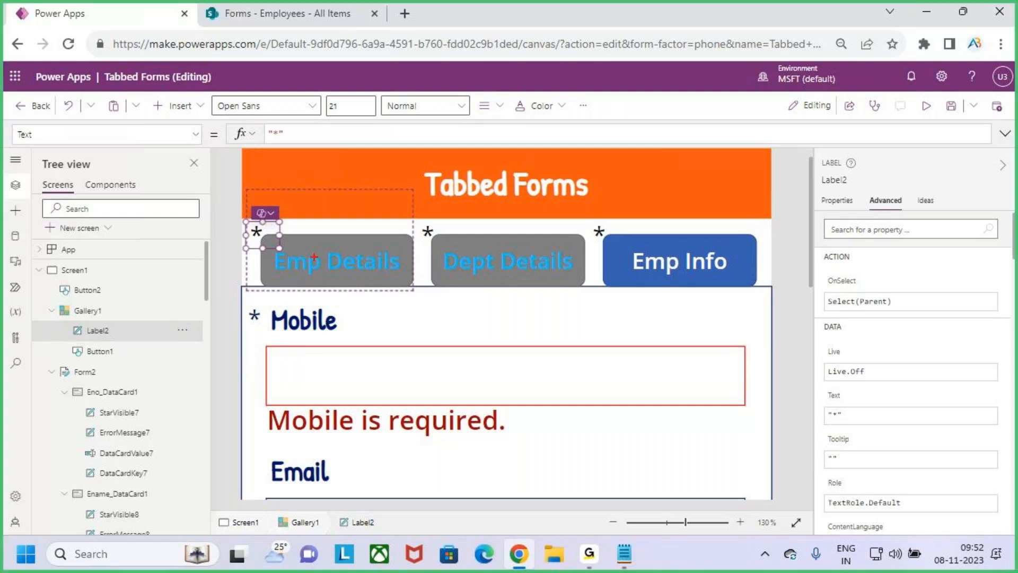
mouse_move(255, 236)
mouse_down()
mouse_move(276, 224)
mouse_move(251, 239)
mouse_up()
drag(315, 280, 330, 241)
key(Escape)
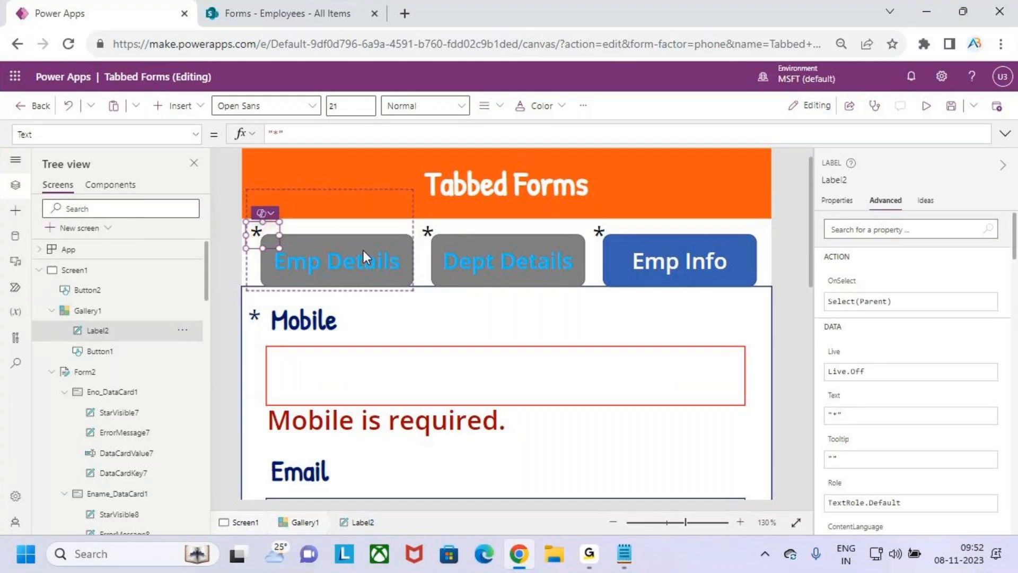
scroll(566, 378, down, 3)
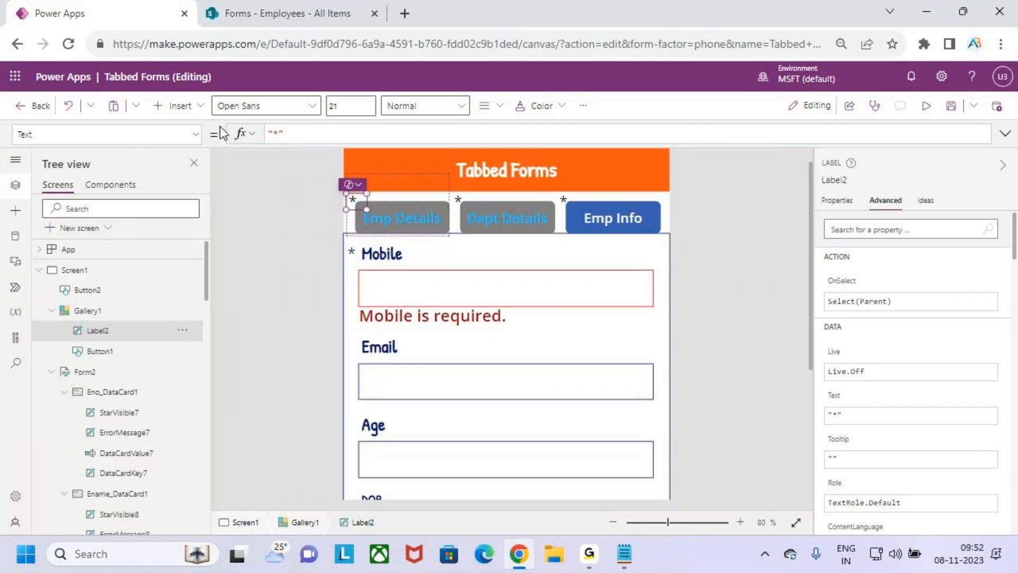
click(194, 135)
scroll(105, 222, up, 3)
scroll(106, 230, up, 10)
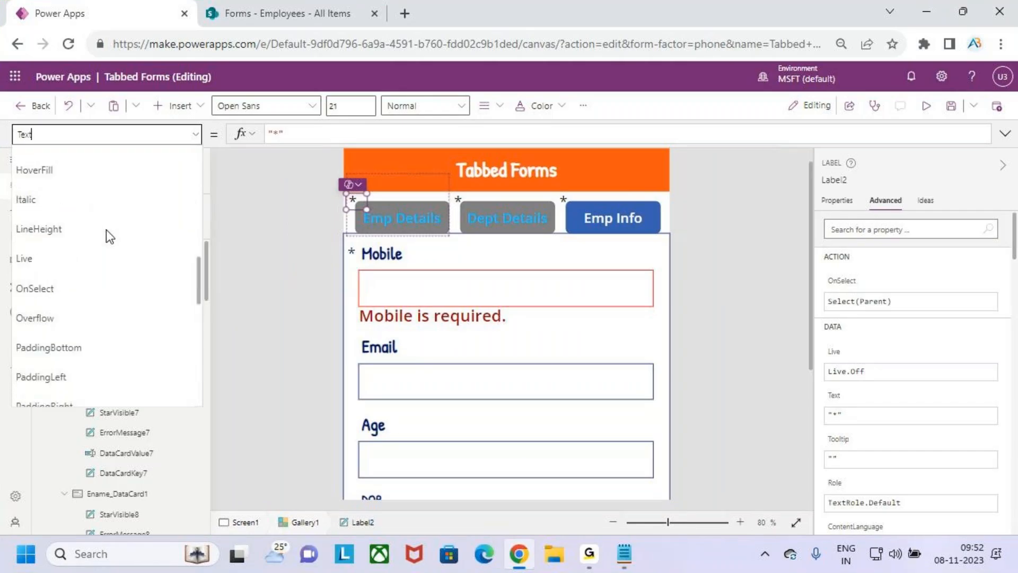
Set Label2's Color to the red standard colour, RGBA(255, 0, 0, 1)
click(95, 308)
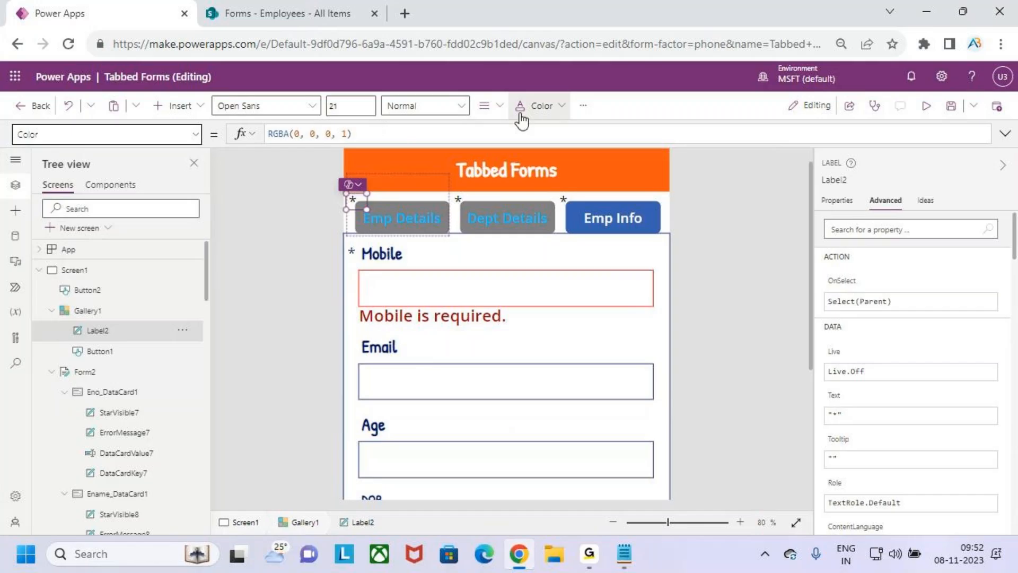
click(541, 105)
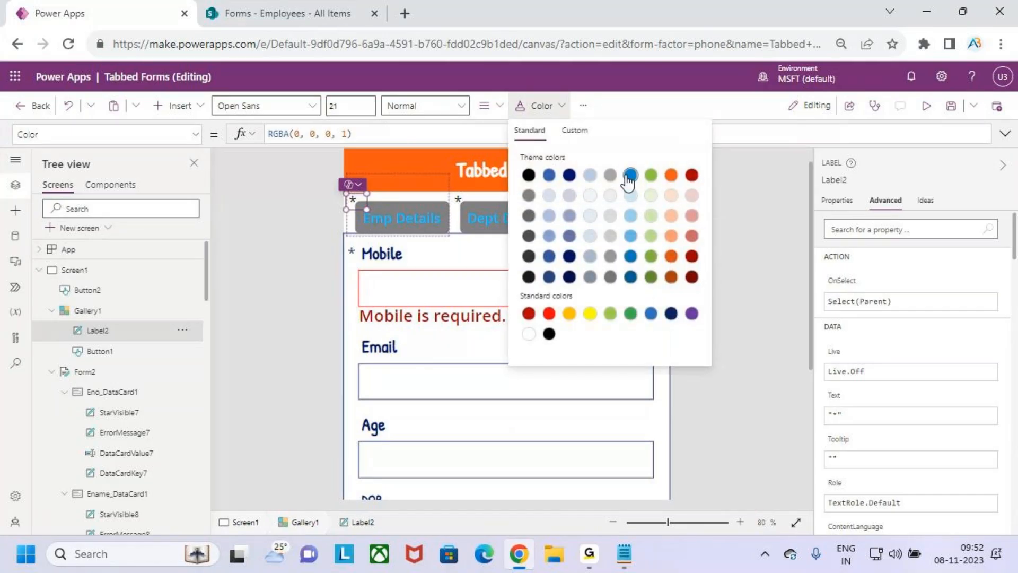
click(549, 313)
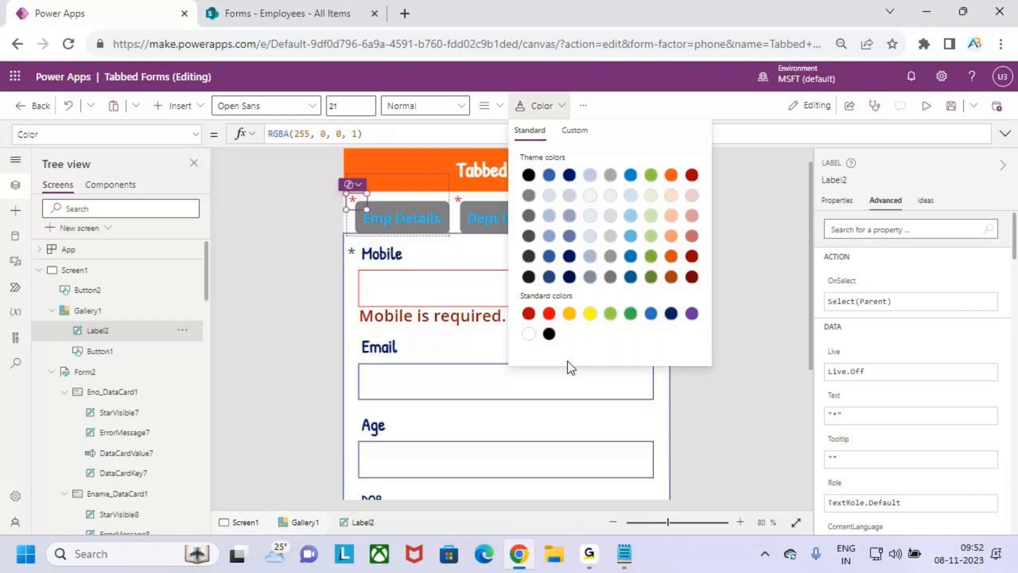
click(589, 420)
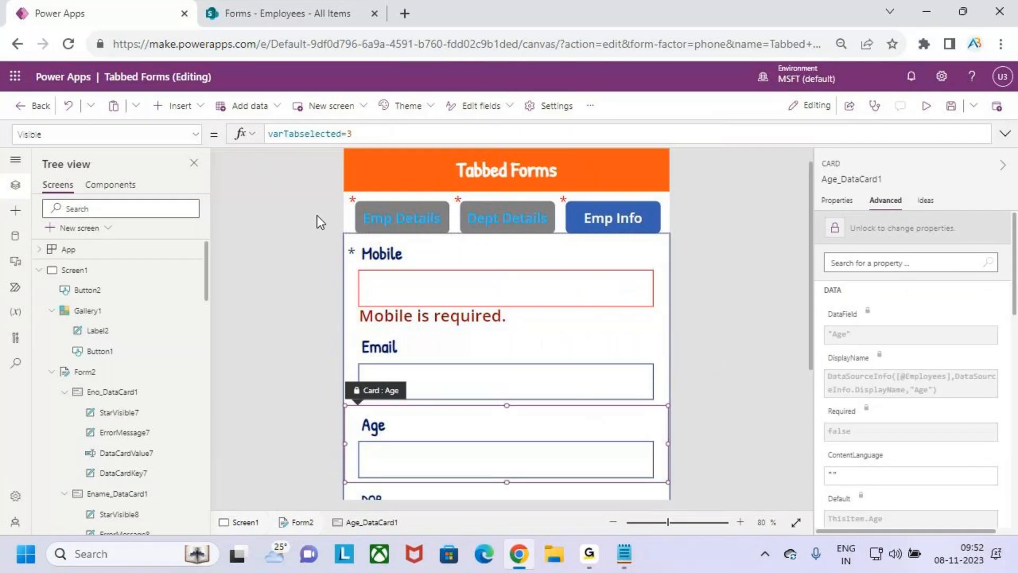
click(635, 197)
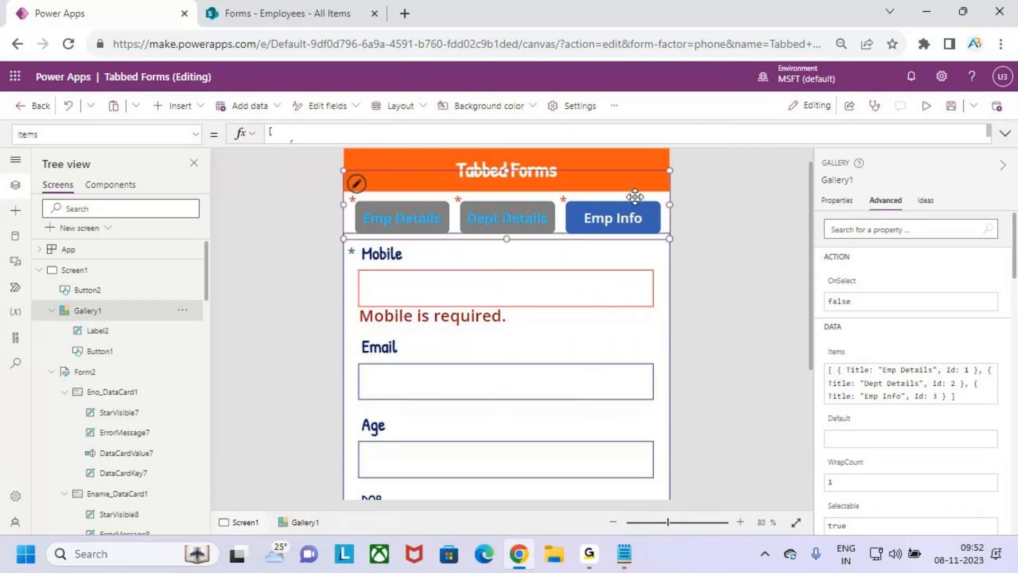
Add an unfinished 'Error : !IsBlank(' field after Id in the Items formula's Emp Details record
drag(717, 143, 681, 373)
click(318, 295)
key(ctrl+a)
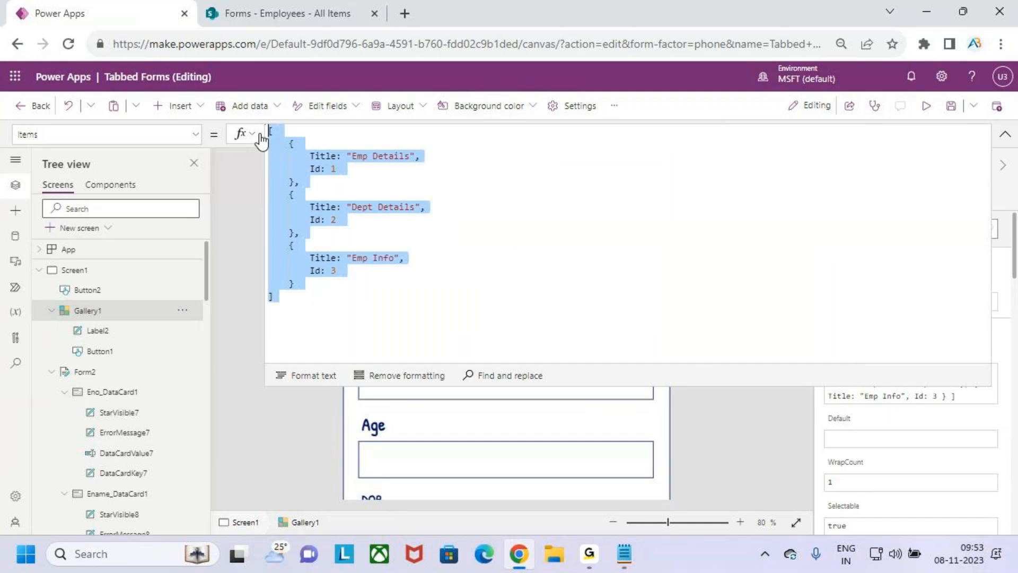
click(345, 262)
click(346, 169)
text(,)
key(Return)
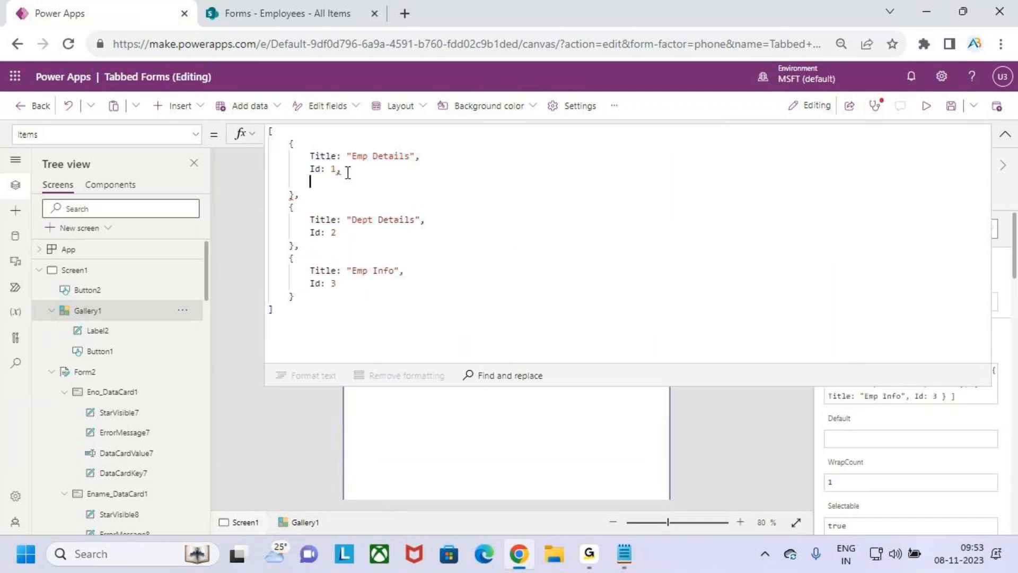
text(Error)
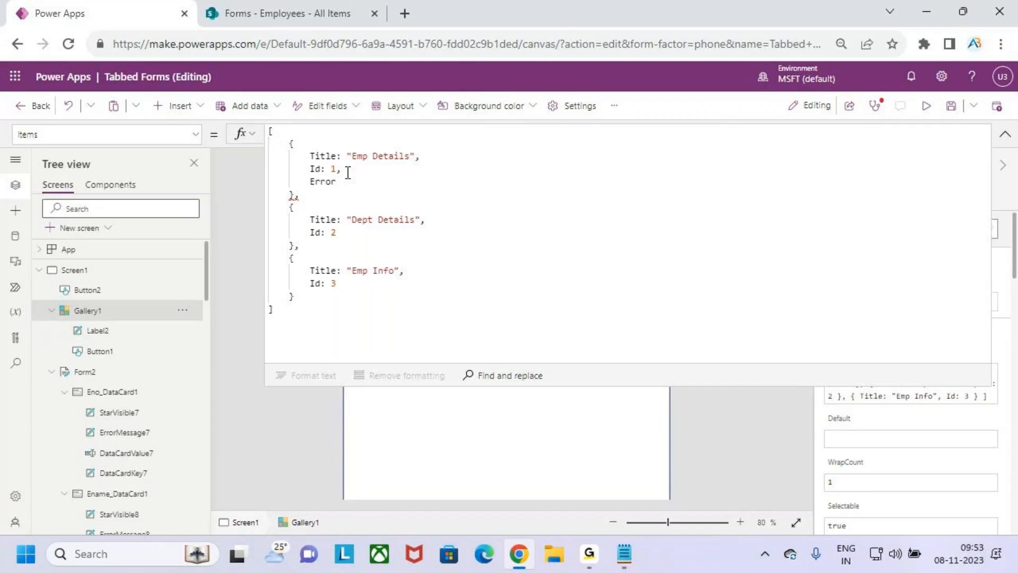
text( :)
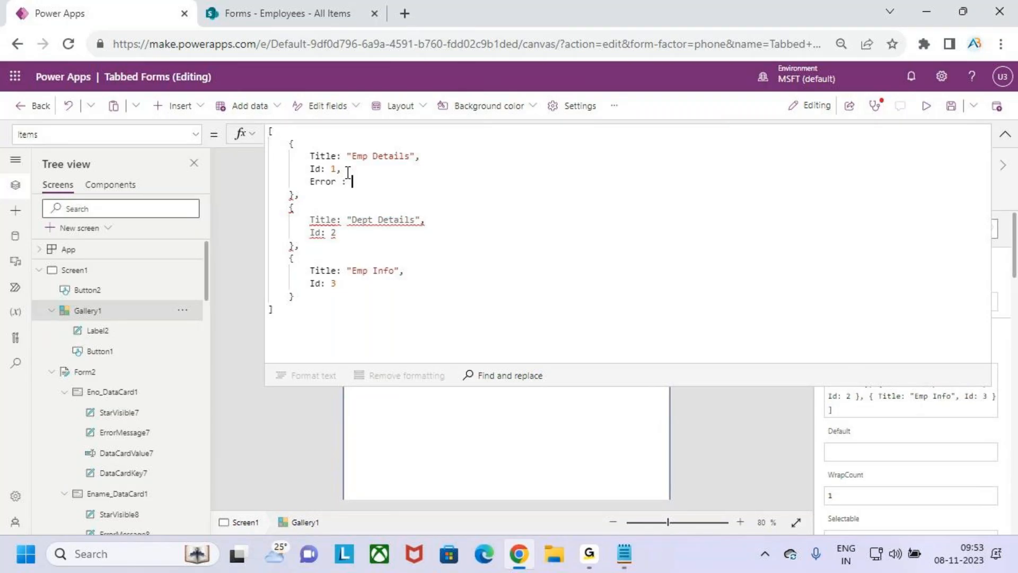
text(al)
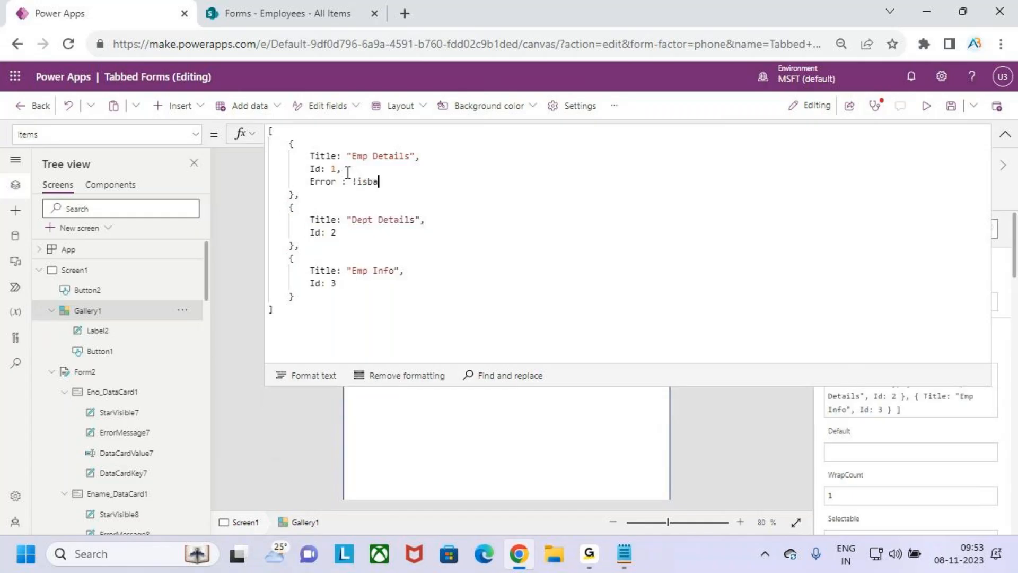
key(BackSpace)
key(BackSpace)
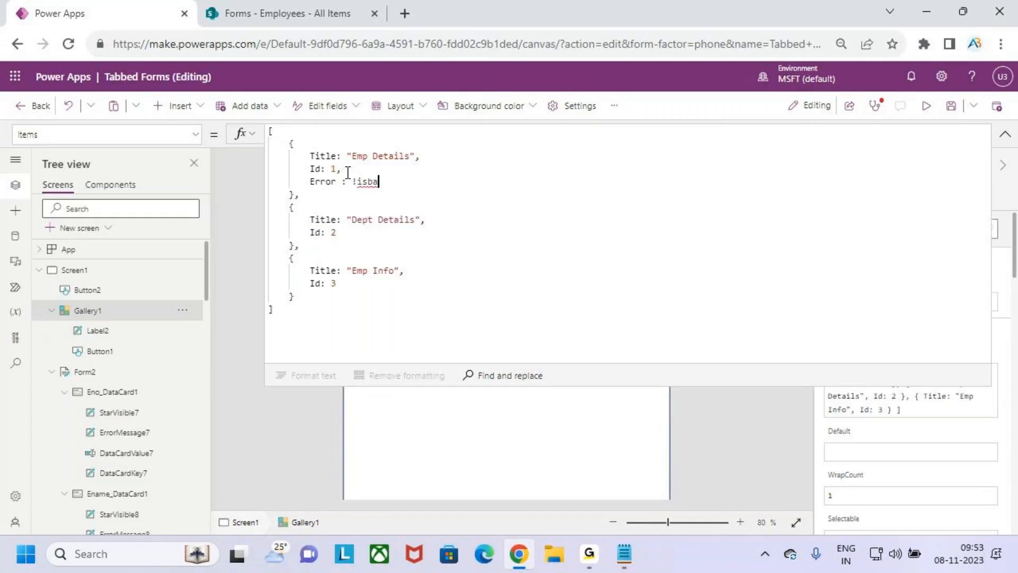
text(l)
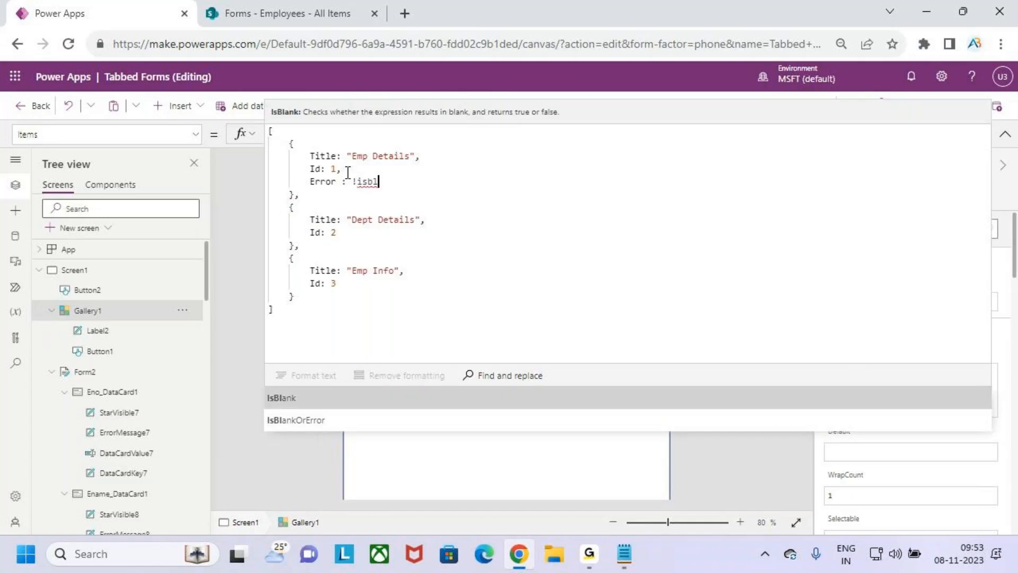
key(Tab)
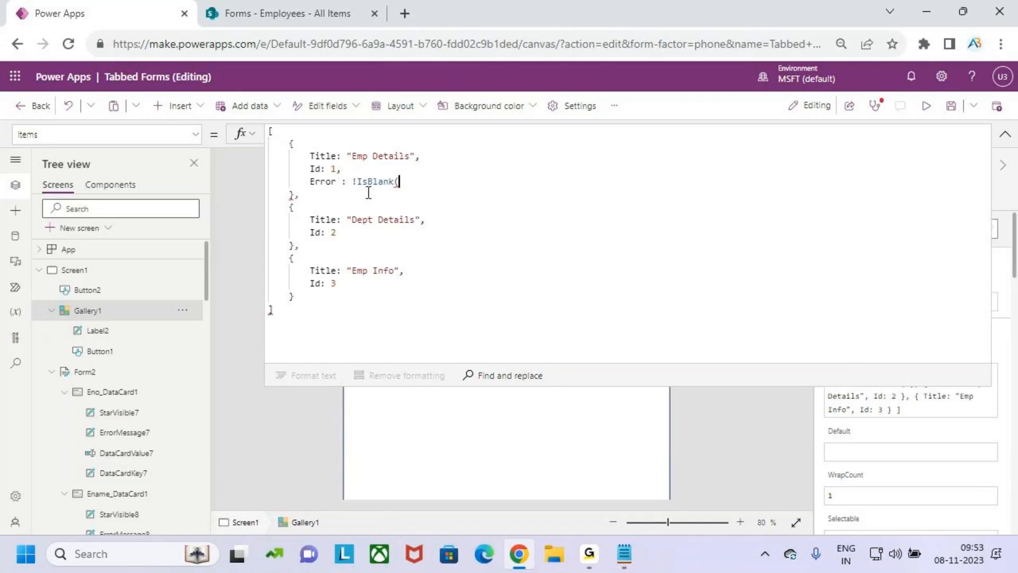
Copy the Eno_DataCard1 name from Tree view, then reopen Gallery1's Items formula
drag(348, 156, 410, 158)
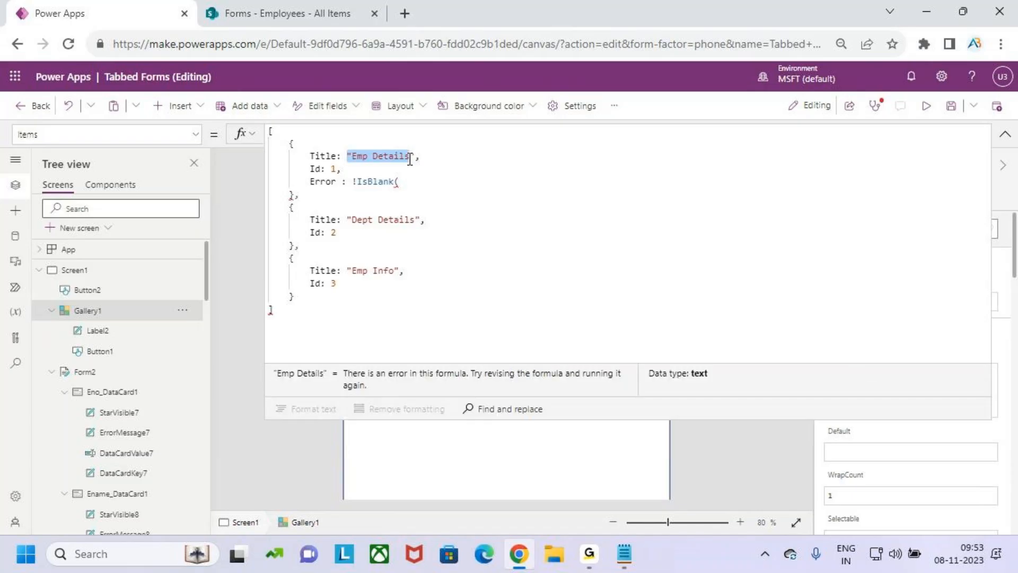
click(1006, 135)
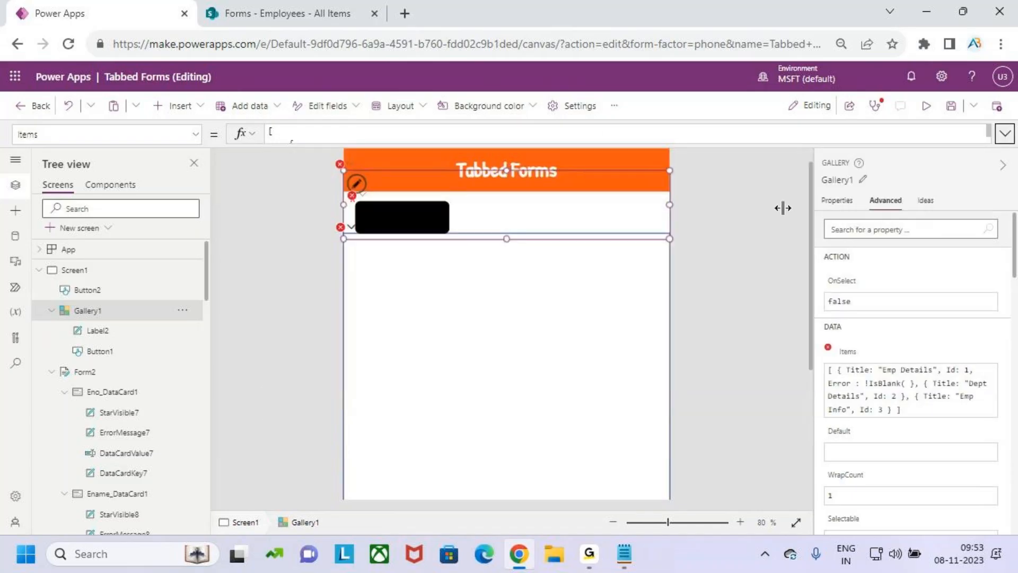
scroll(87, 365, down, 3)
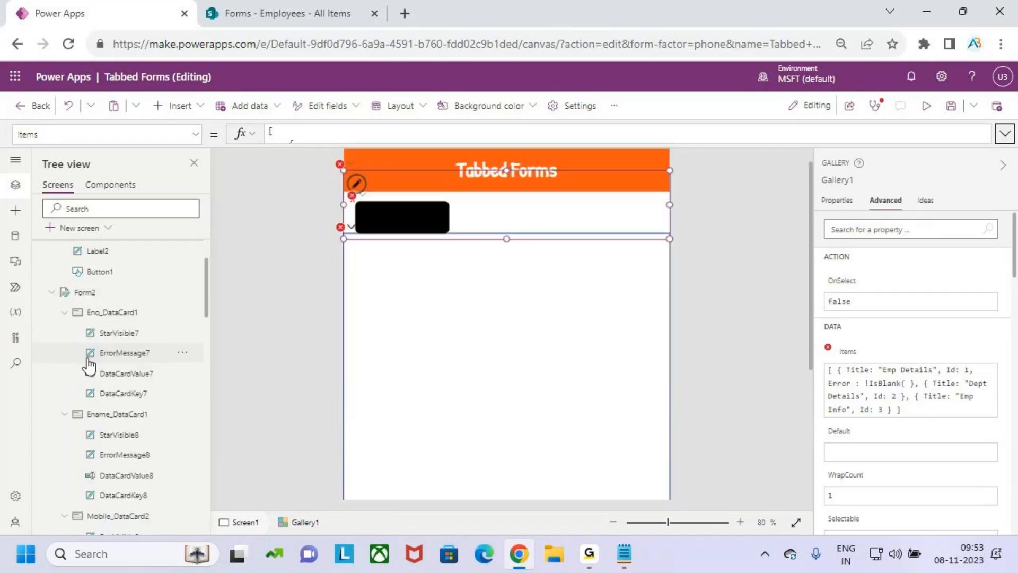
click(113, 314)
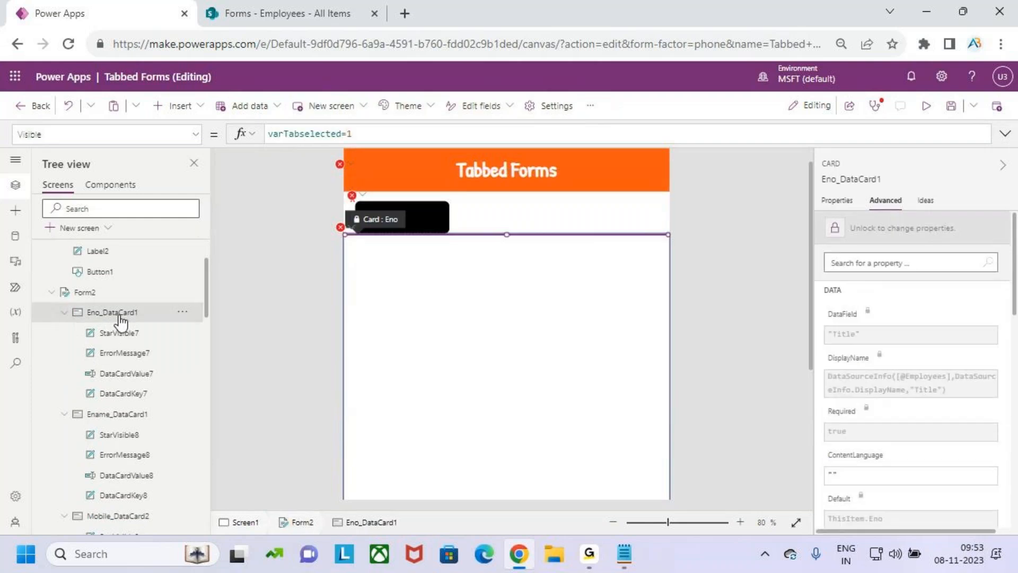
click(847, 181)
key(ctrl+c)
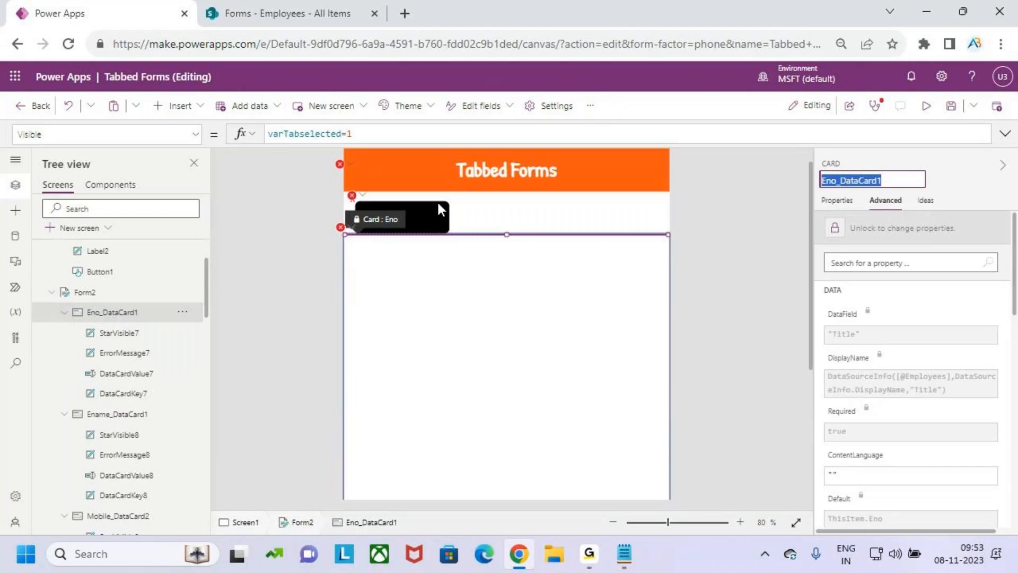
click(485, 197)
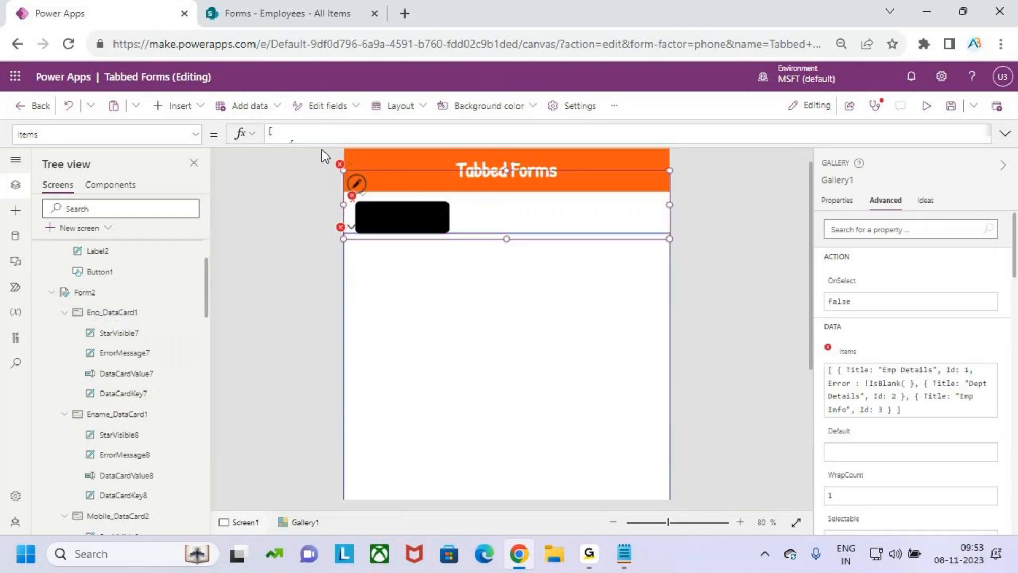
click(323, 148)
Paste Eno_DataCard1 into the IsBlank check and complete it as Eno_DataCard1.Error
click(409, 181)
key(ctrl+v)
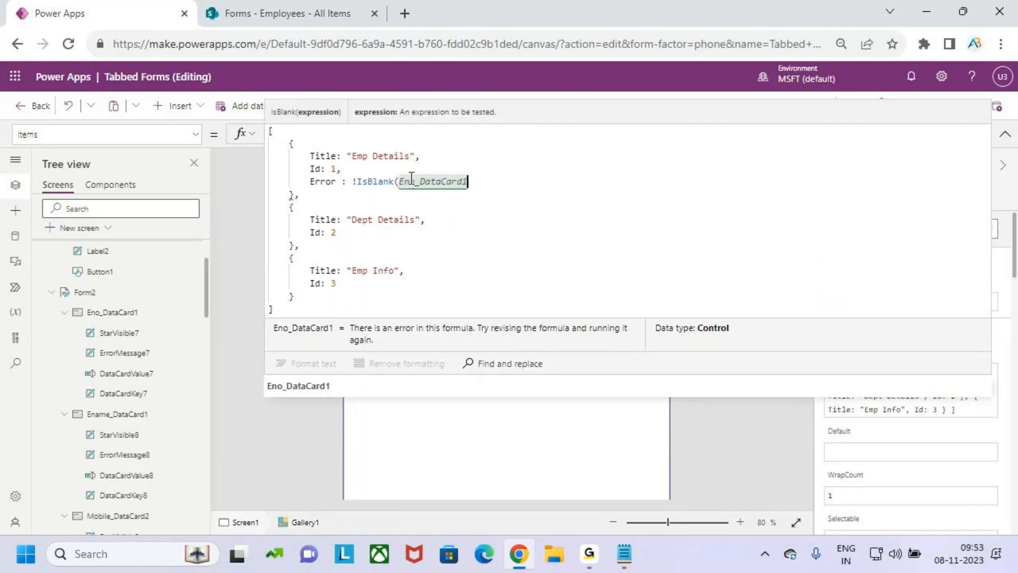
text(.err)
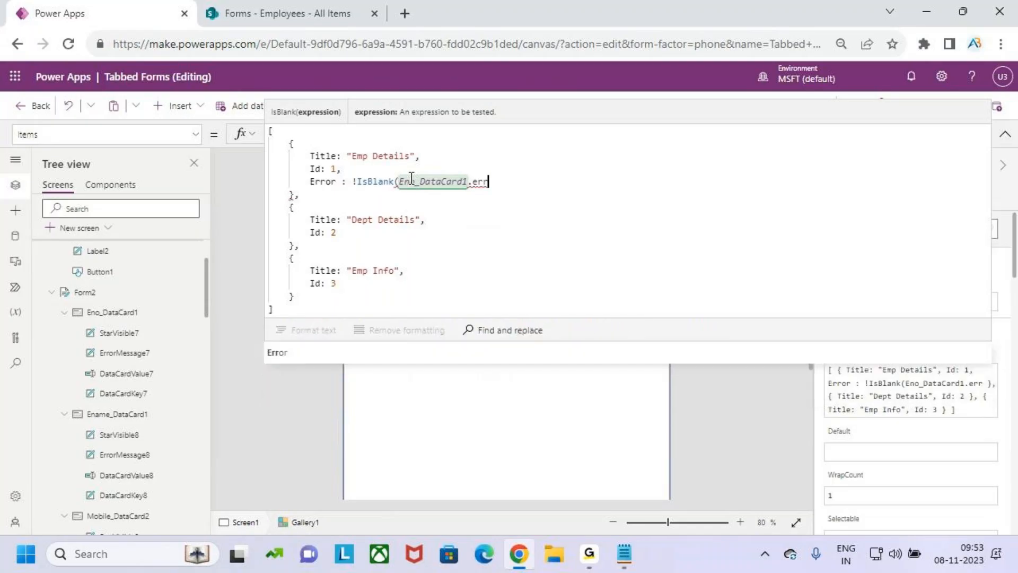
key(Tab)
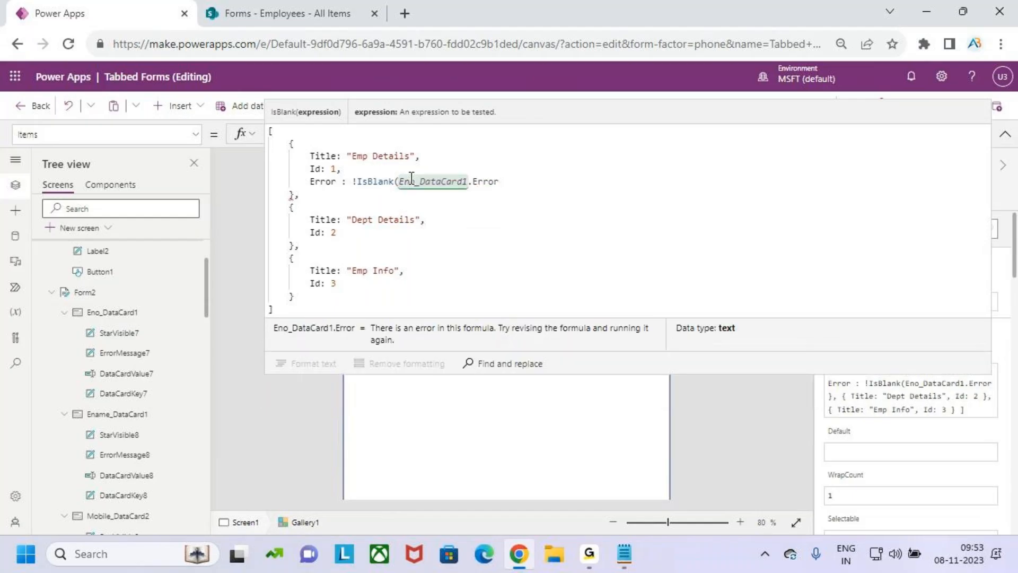
key(ctrl+2)
drag(422, 191, 454, 192)
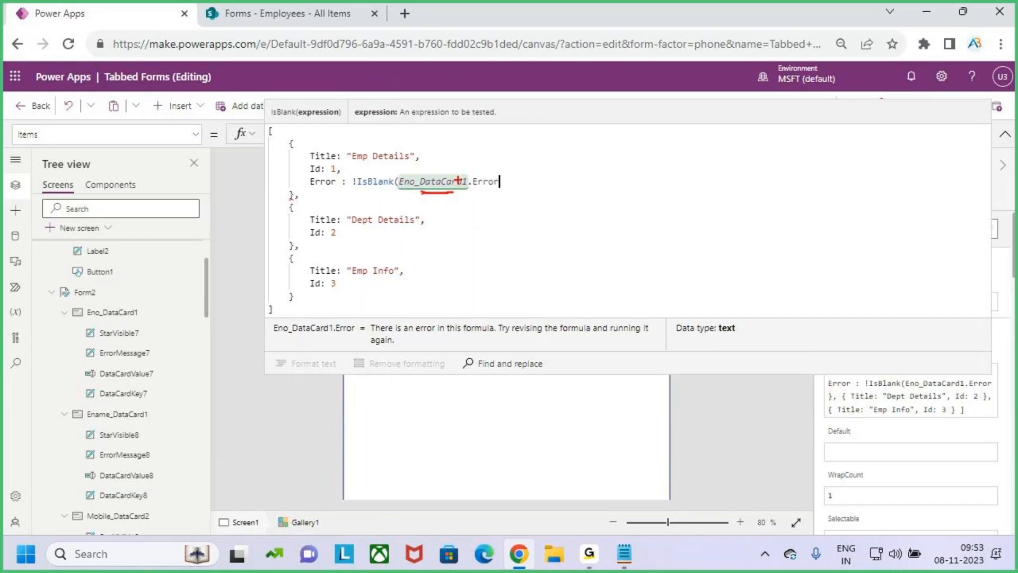
Tidy the formula after Eno_DataCard1.Error so it ends with a comma for the next card
key(Escape)
text())
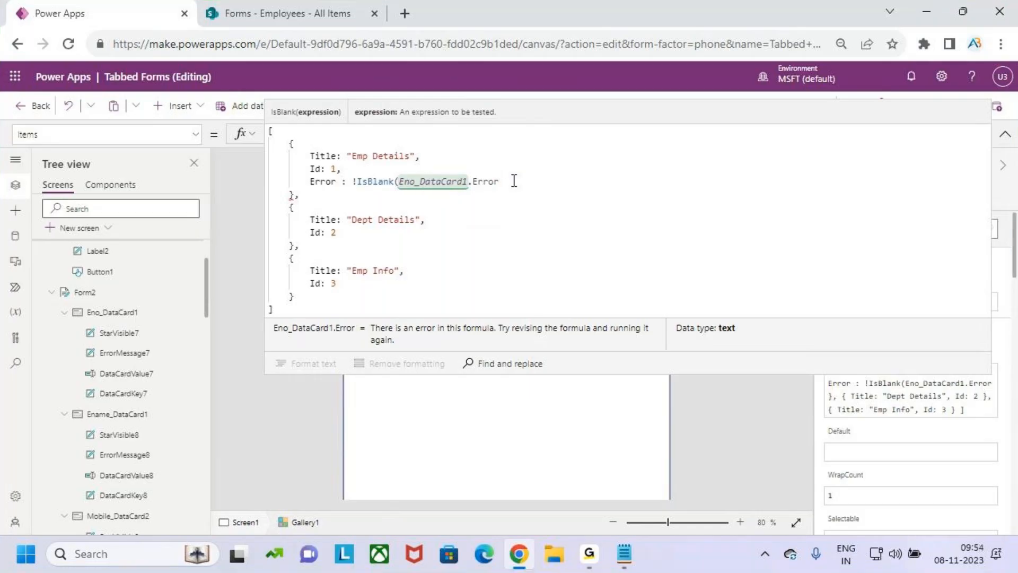
text(,)
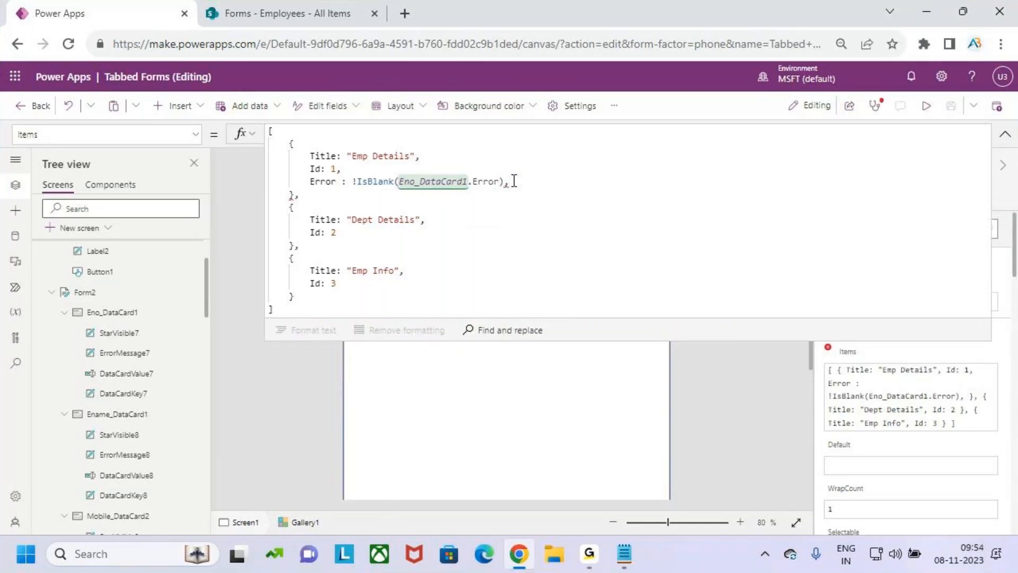
key(BackSpace)
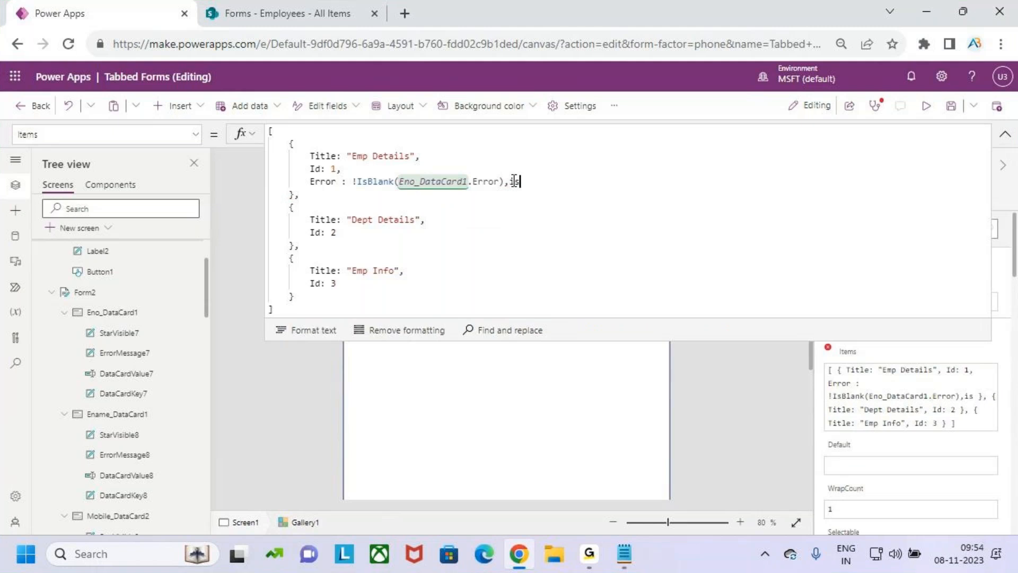
text(<)
key(BackSpace)
text(,!isbl)
key(BackSpace)
key(BackSpace)
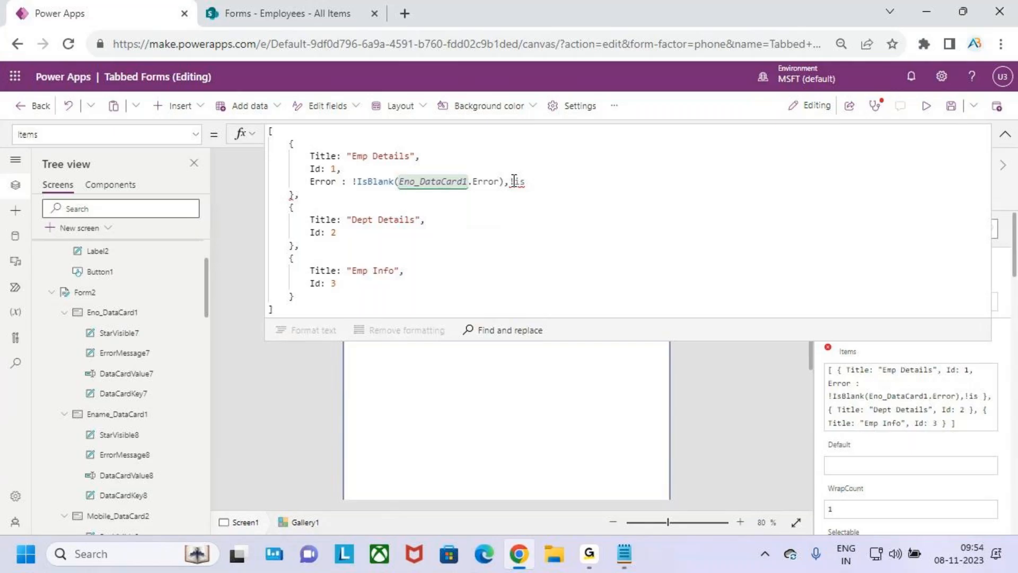
key(BackSpace)
key(BackSpace)
key(BackSpace)
key(BackSpace)
key(BackSpace)
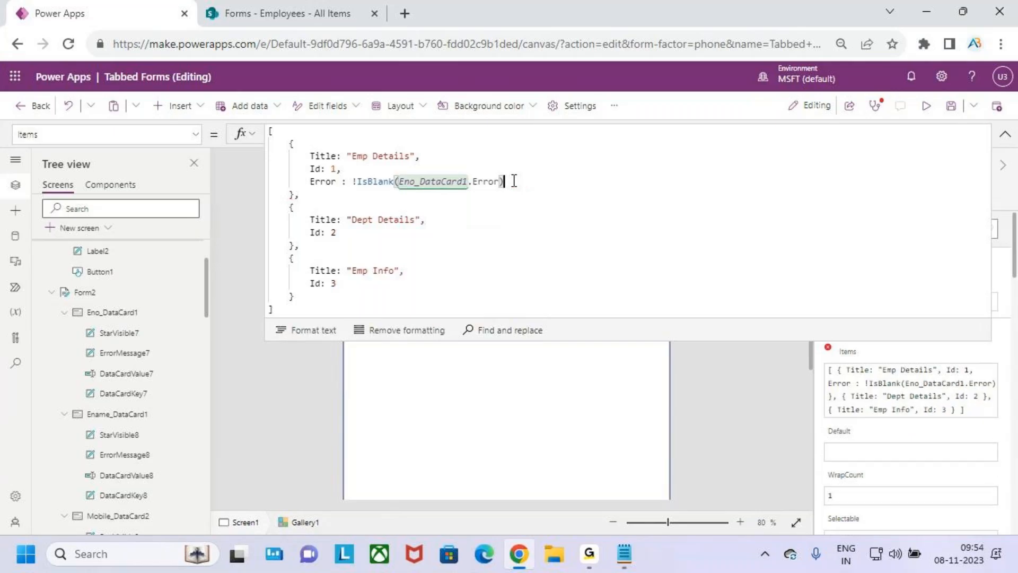
text(,)
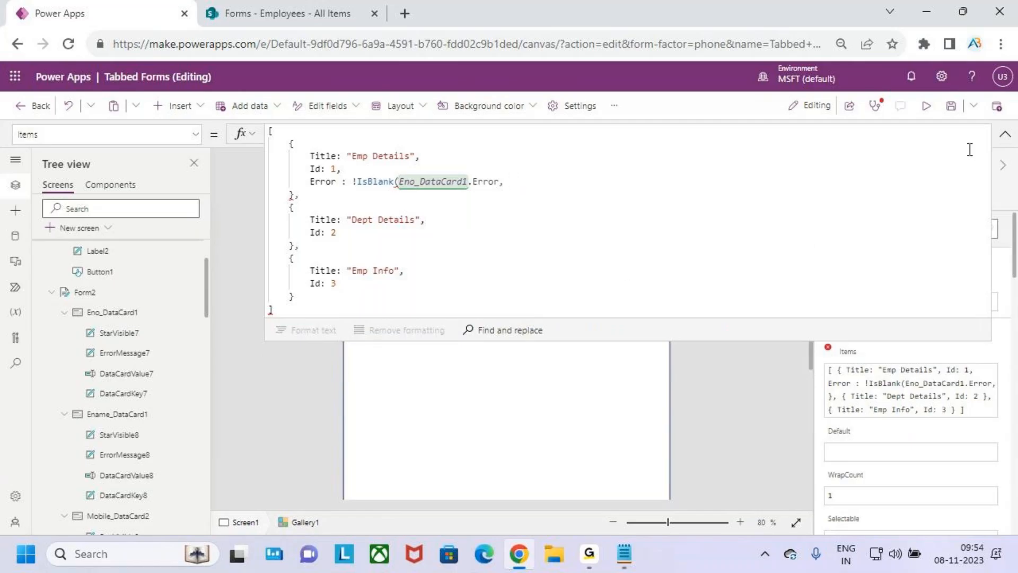
Copy Ename_DataCard1's name from the form and append Ename_DataCard1.Error after the comma
click(1004, 134)
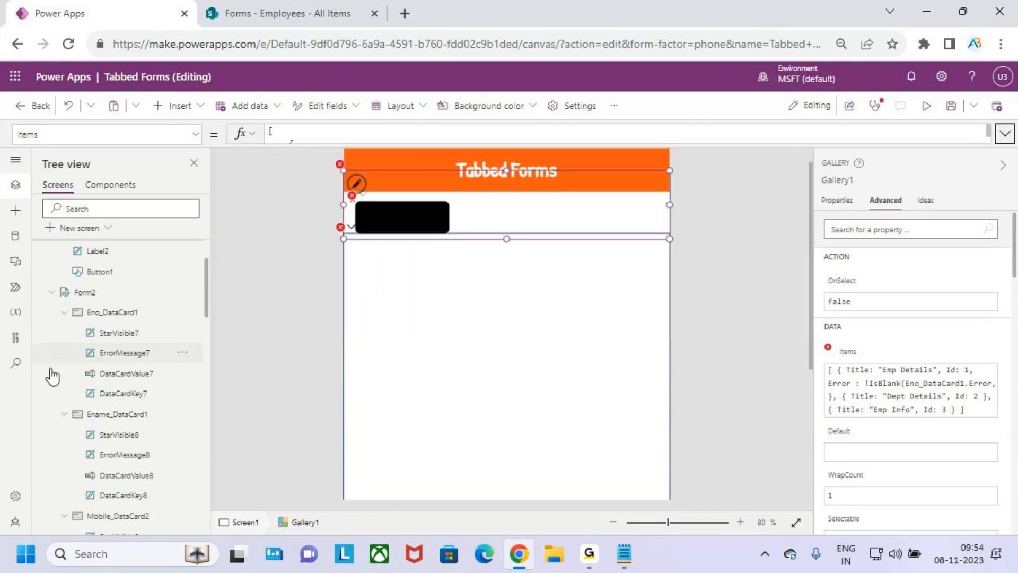
click(113, 416)
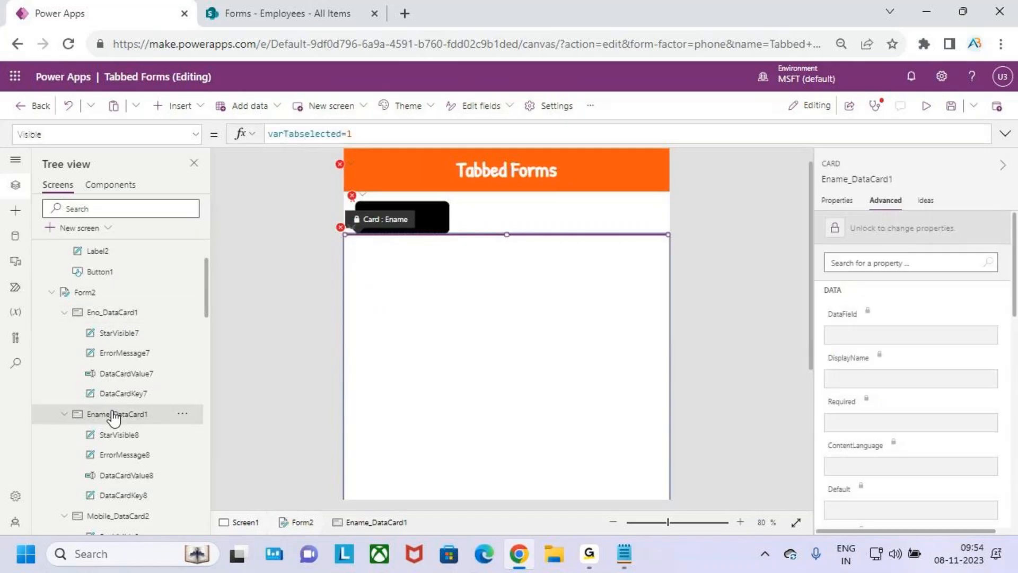
click(854, 179)
key(ctrl+c)
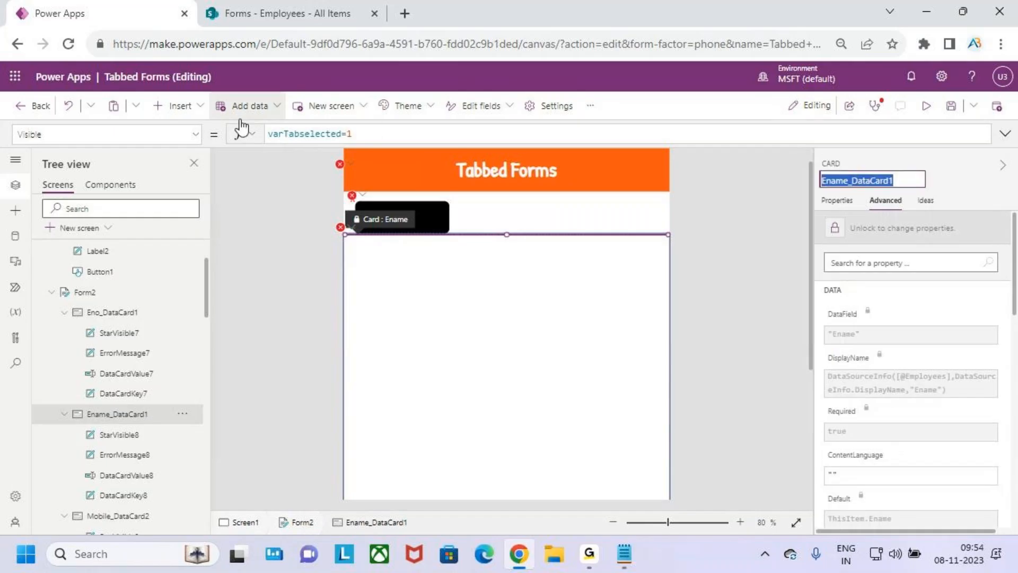
click(546, 212)
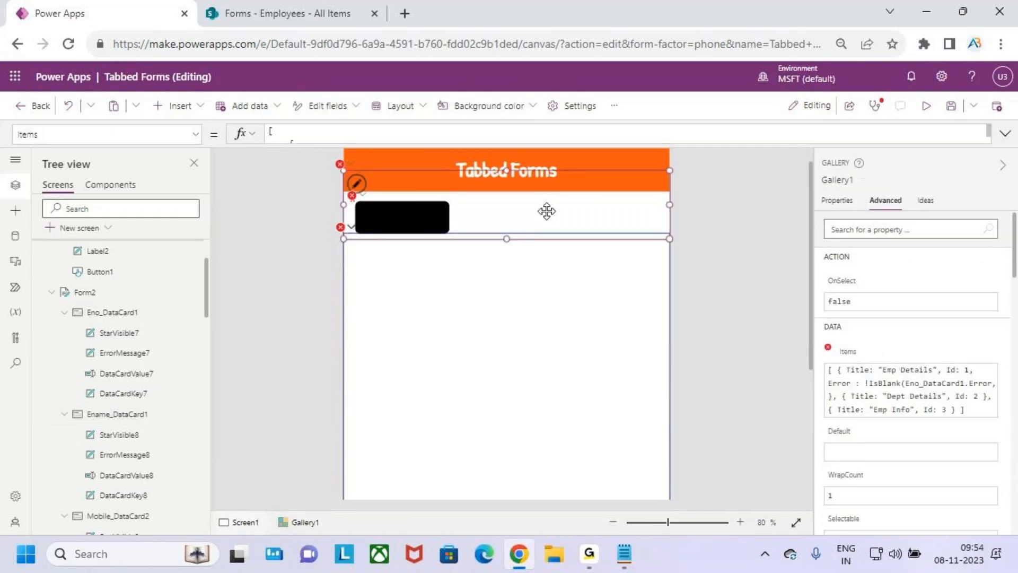
click(321, 140)
click(521, 182)
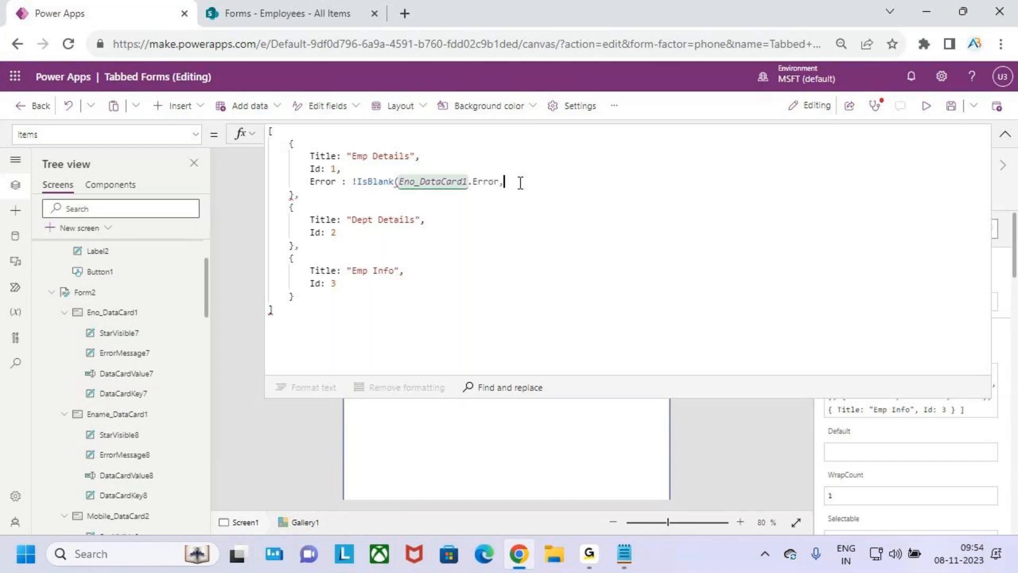
key(ctrl+v)
text(.Error)
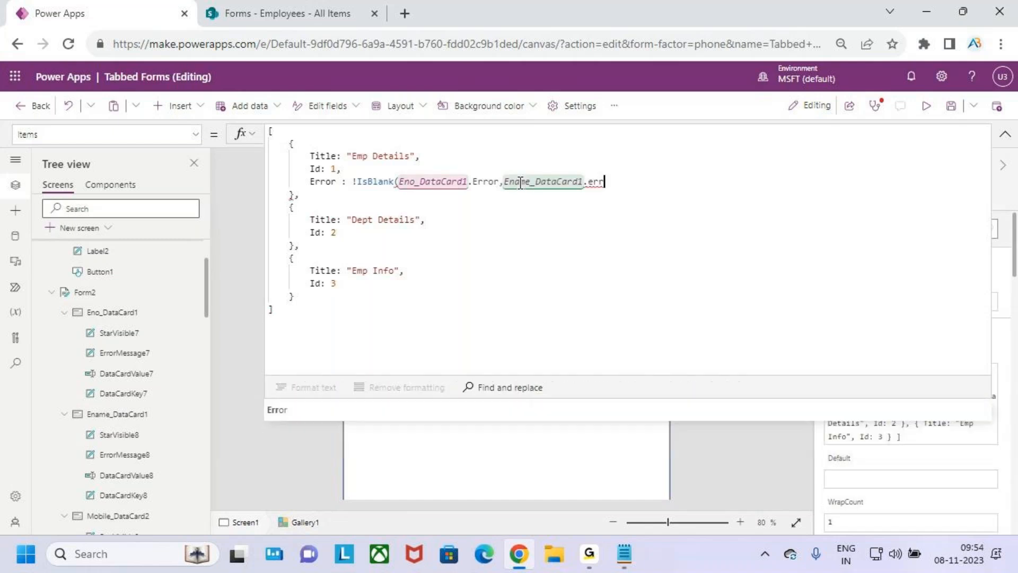
text())
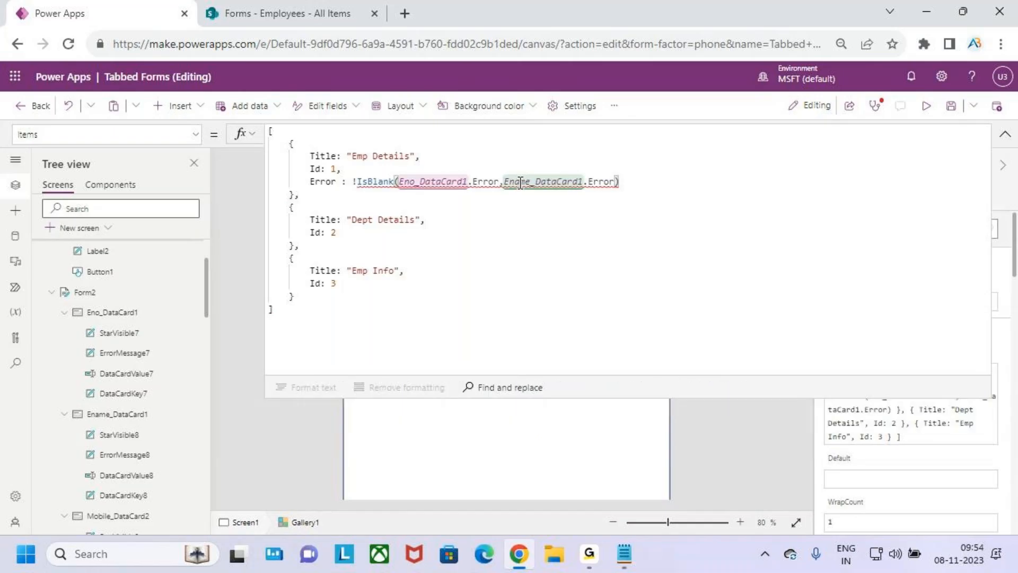
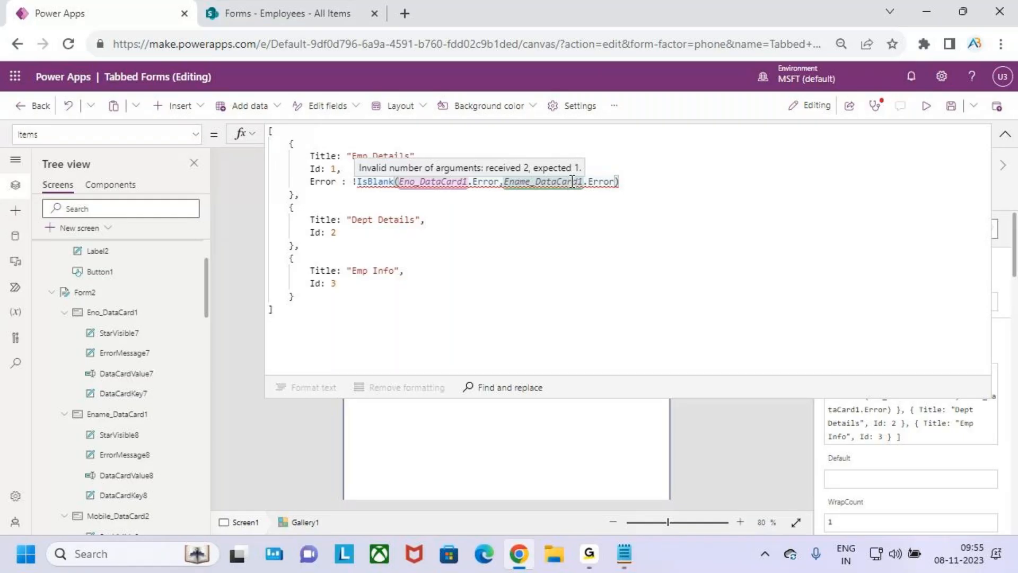
Close the first IsBlank with ')' right after Eno_DataCard1.Error
click(565, 217)
click(505, 181)
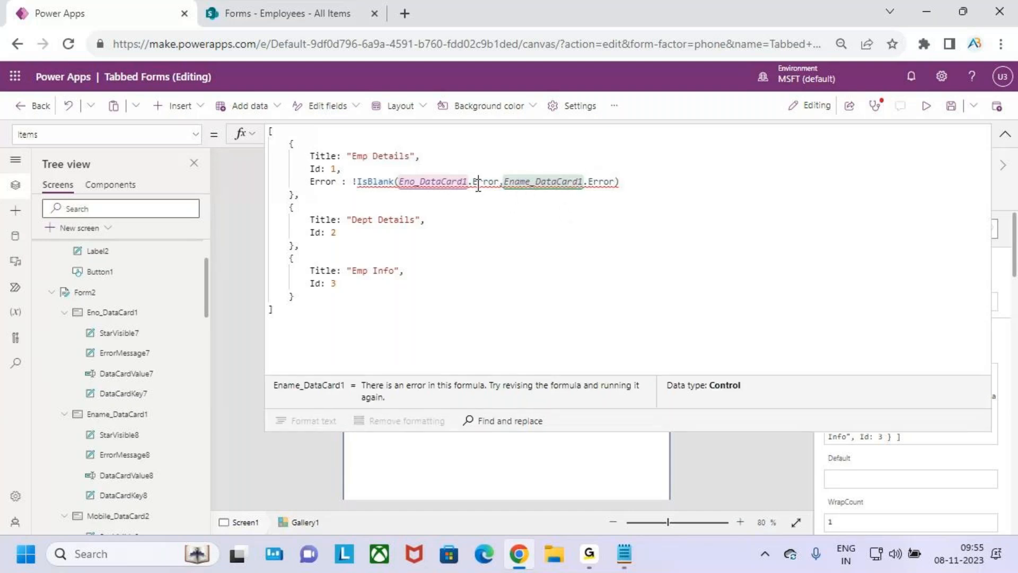
click(400, 182)
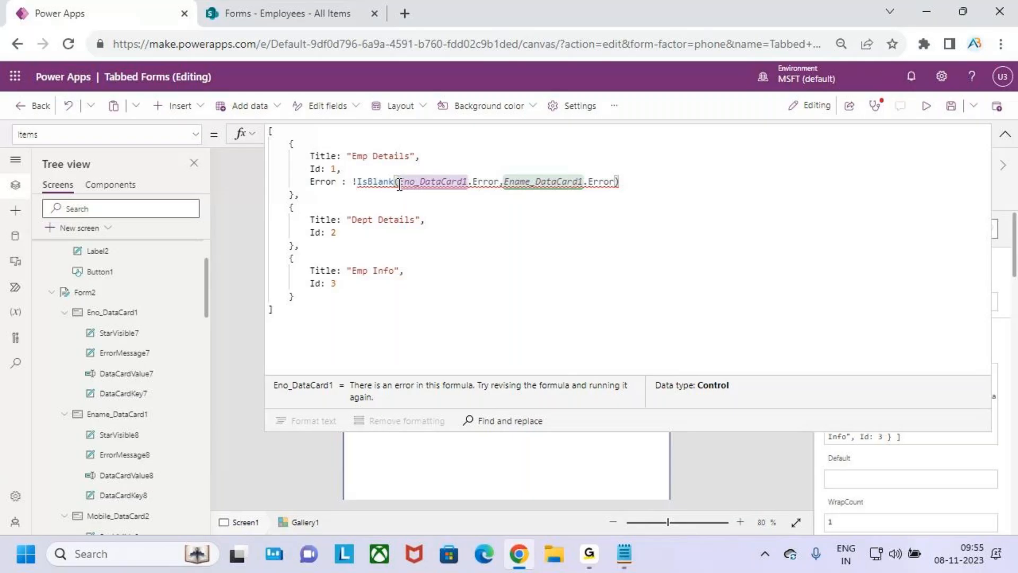
click(500, 182)
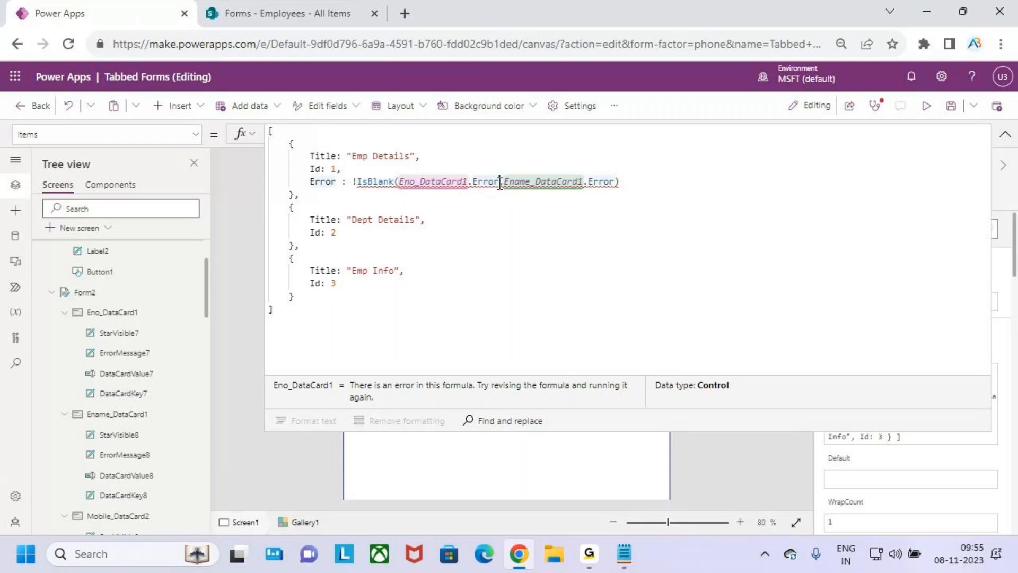
text())
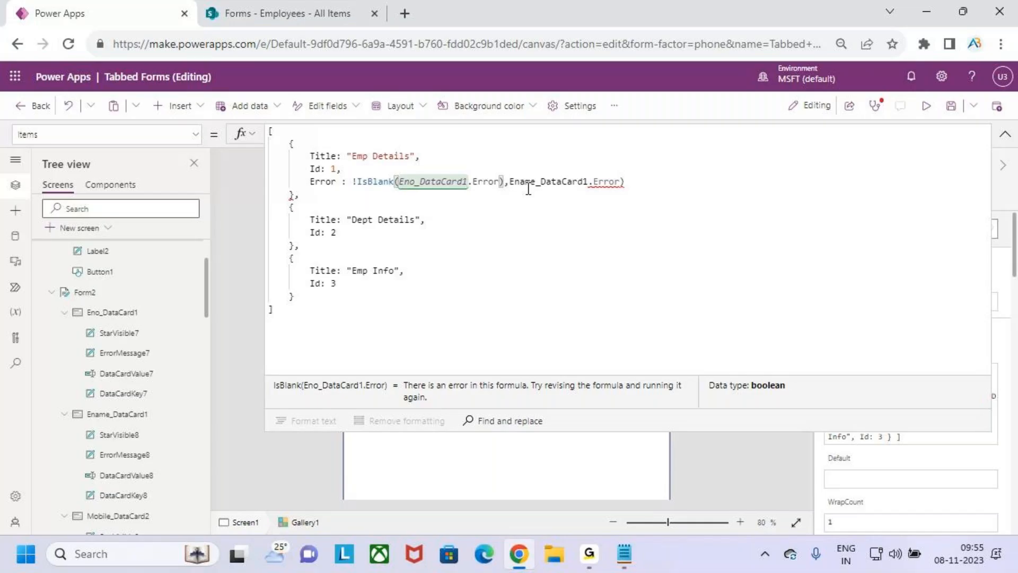
Try a negated IsBlank before Ename_DataCard1, then remove the half-written call and stray bracket
key(Left)
text(is)
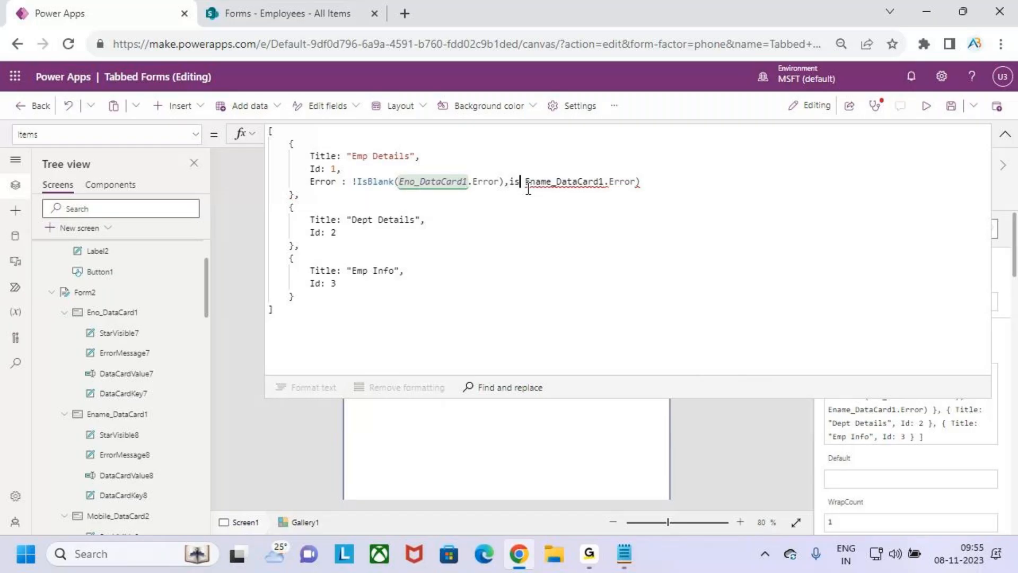
text(b)
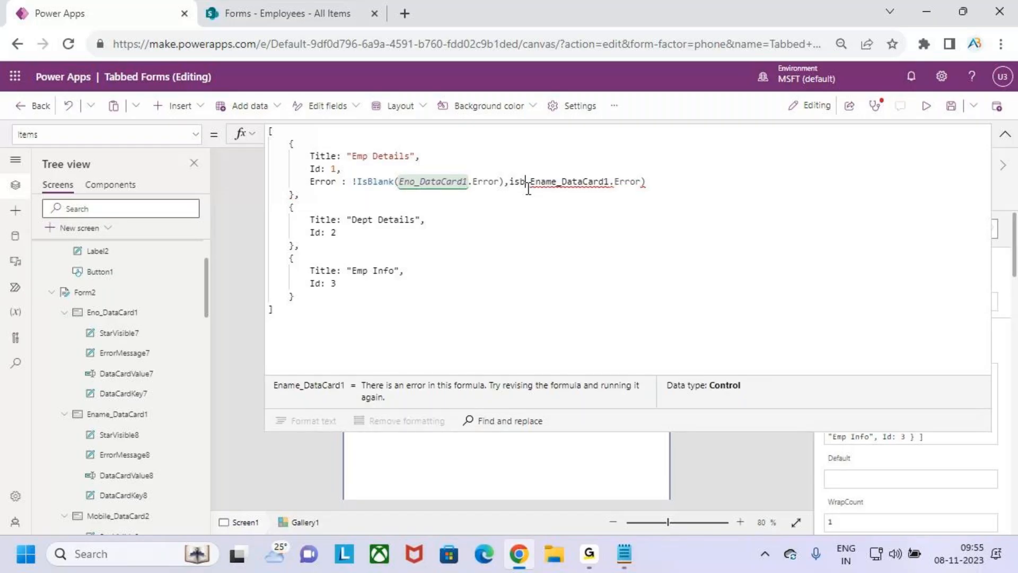
key(BackSpace)
key(BackSpace)
key(BackSpace)
text(!isb)
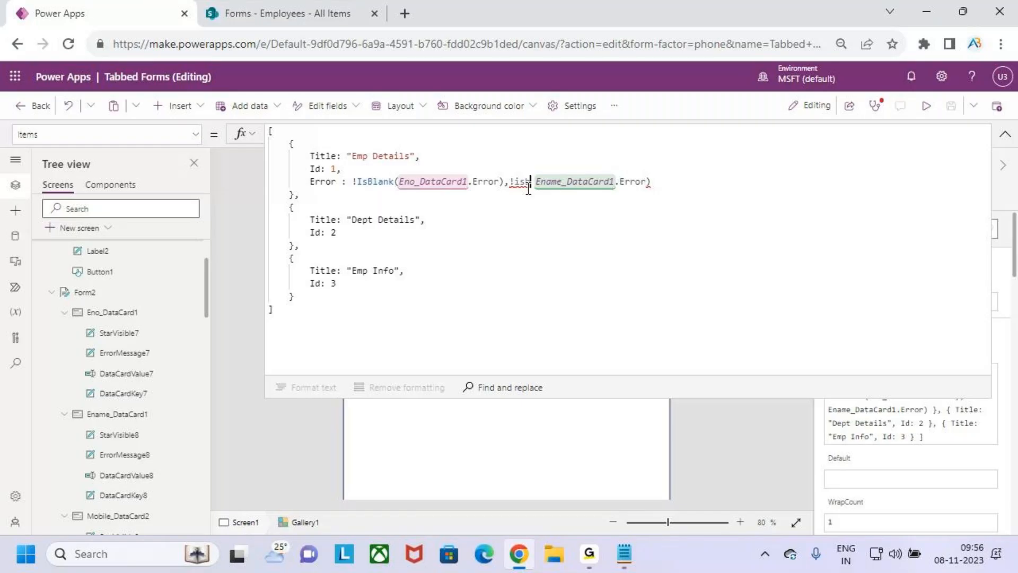
text(lank)
key(Delete)
text(()
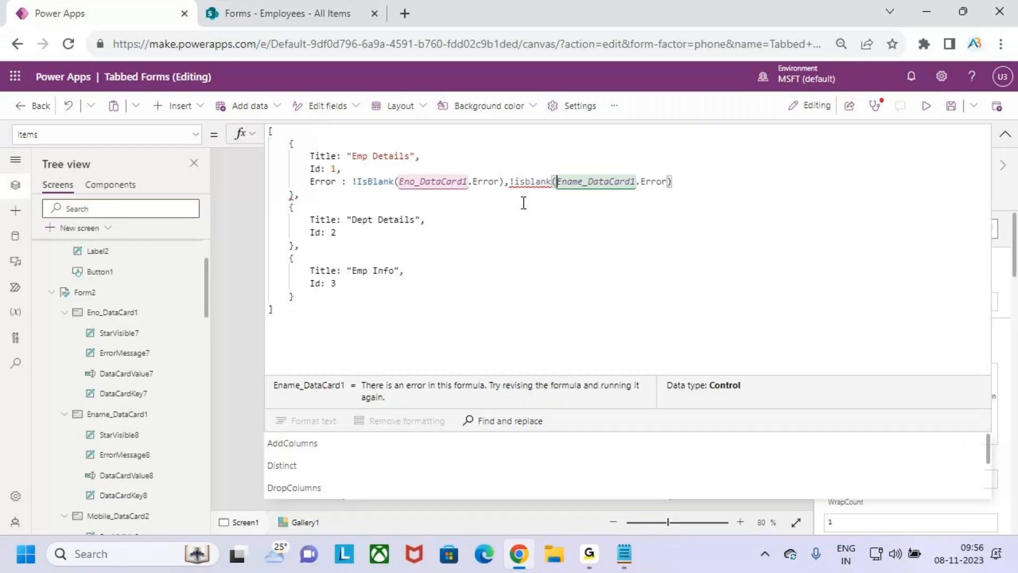
click(686, 182)
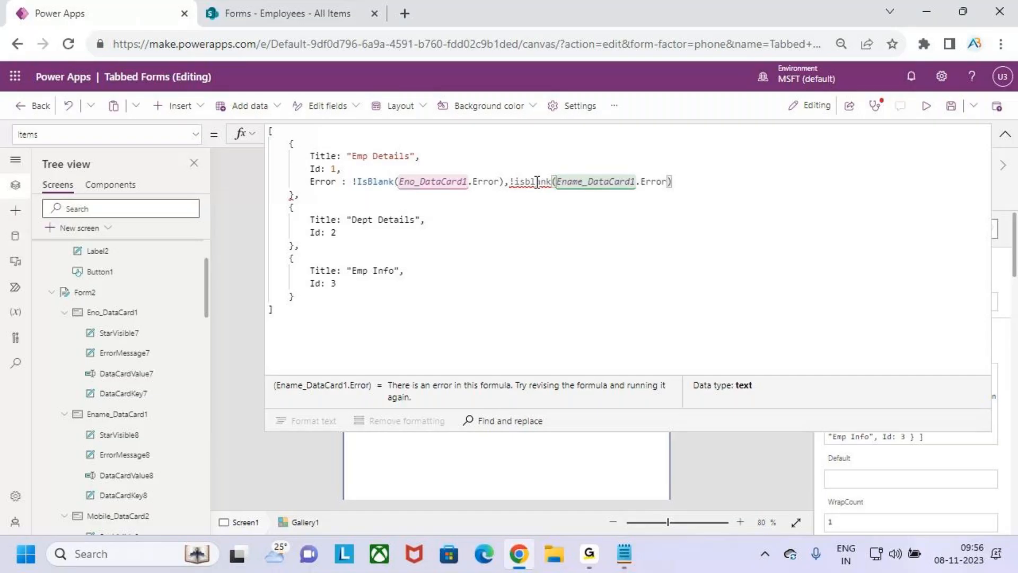
click(554, 181)
key(BackSpace)
key(BackSpace)
key(BackSpace)
key(BackSpace)
key(BackSpace)
key(BackSpace)
key(BackSpace)
key(BackSpace)
key(BackSpace)
key(BackSpace)
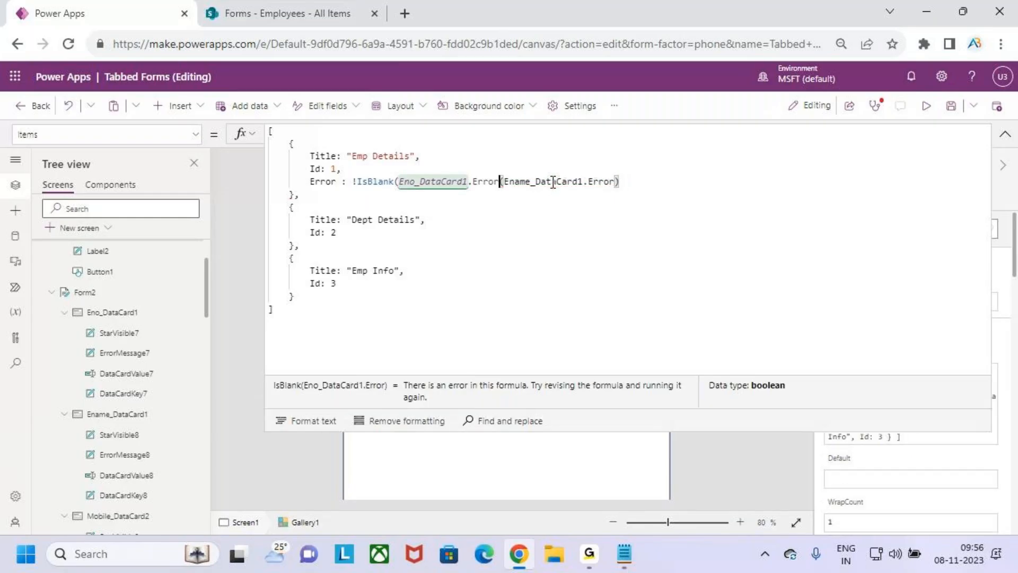
text(,)
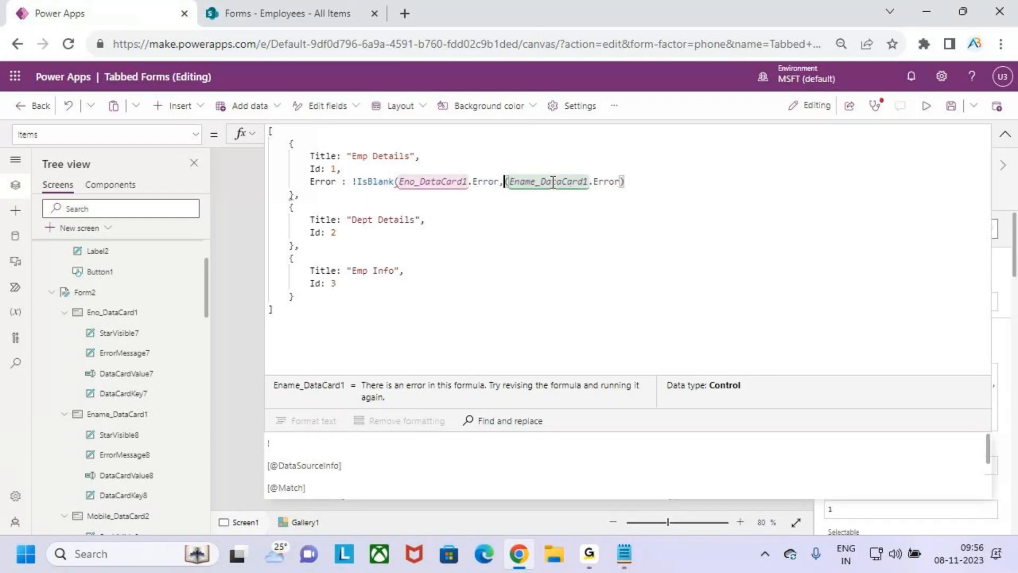
key(Delete)
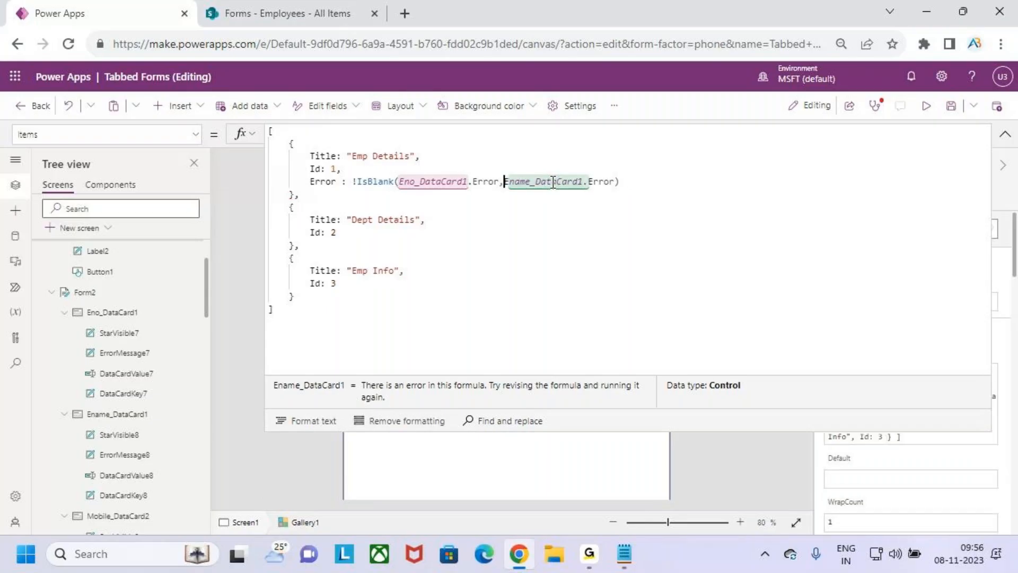
click(651, 183)
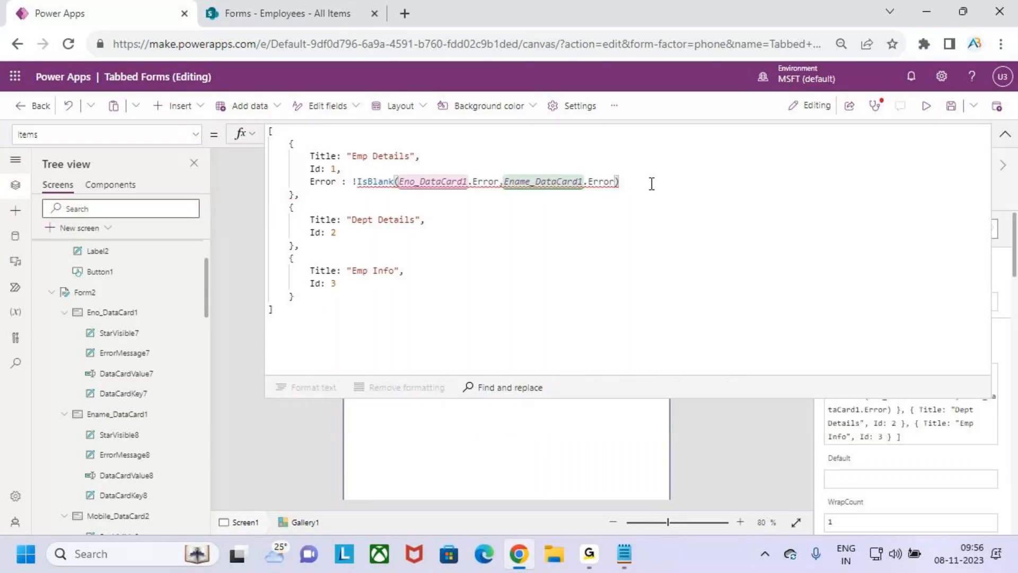
Join the checks as !IsBlank(Eno_DataCard1.Error) || !IsBlank(Ename_DataCard1.Error)
click(503, 182)
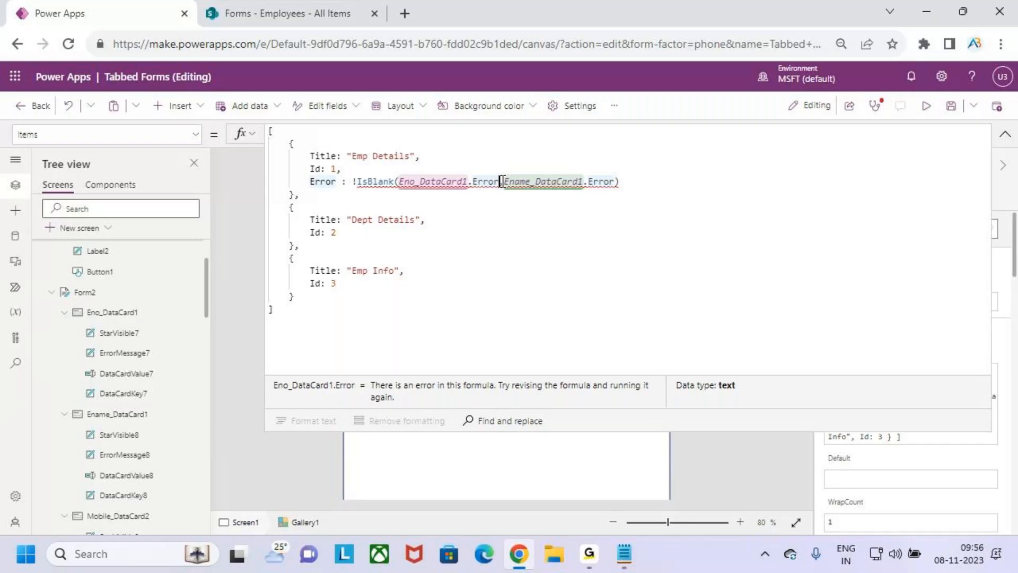
text() ||)
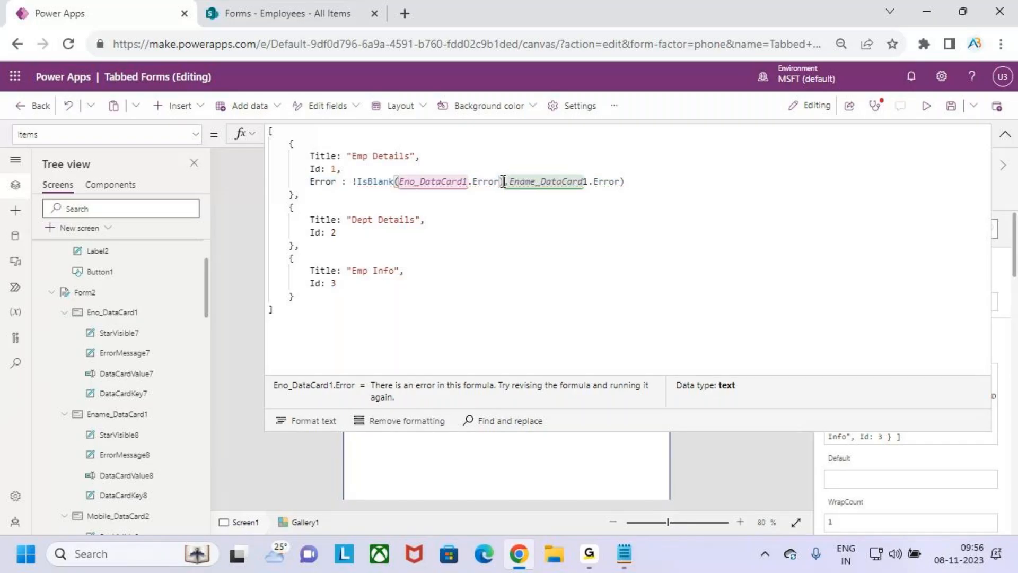
text( i)
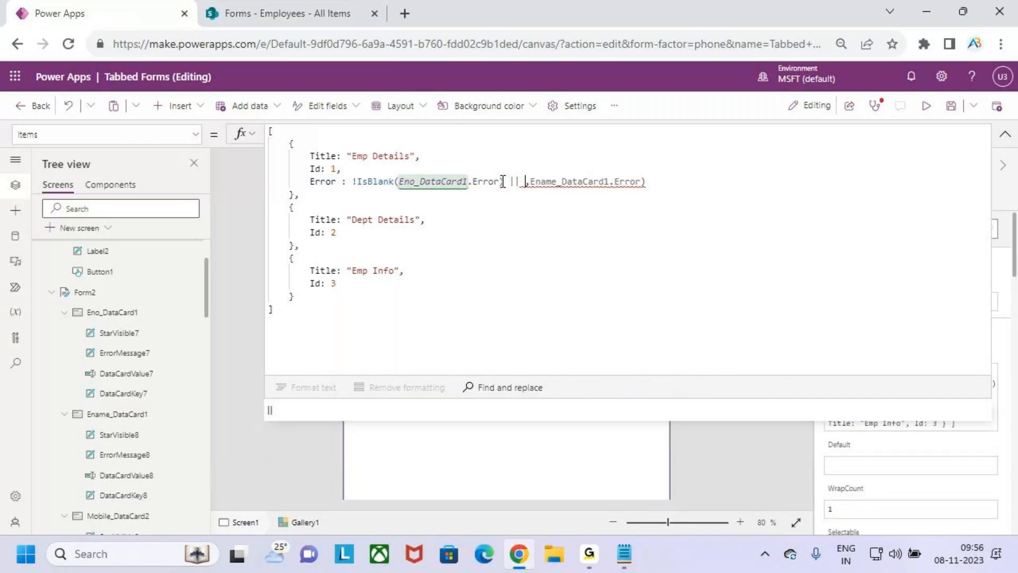
key(BackSpace)
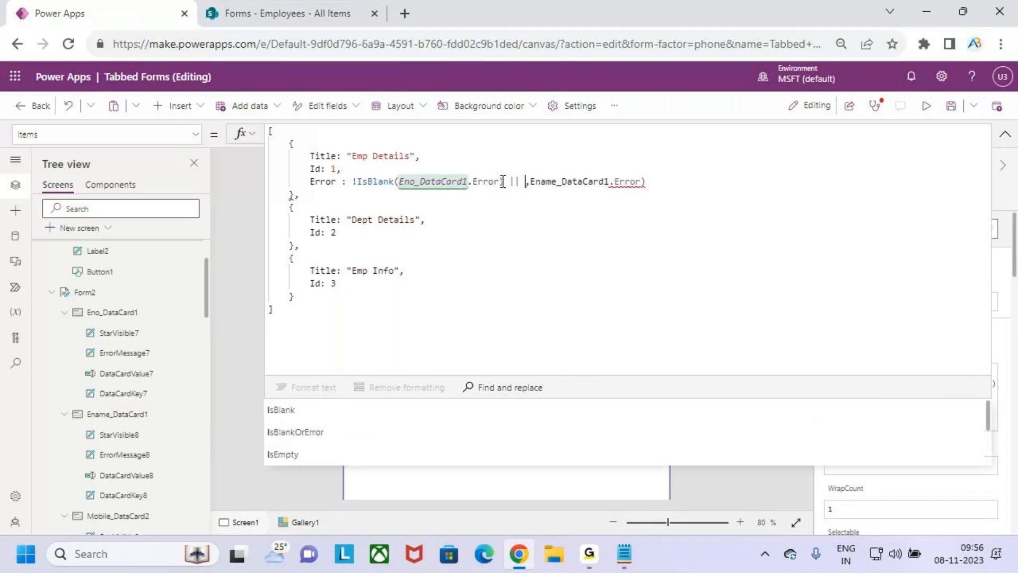
text(!isb)
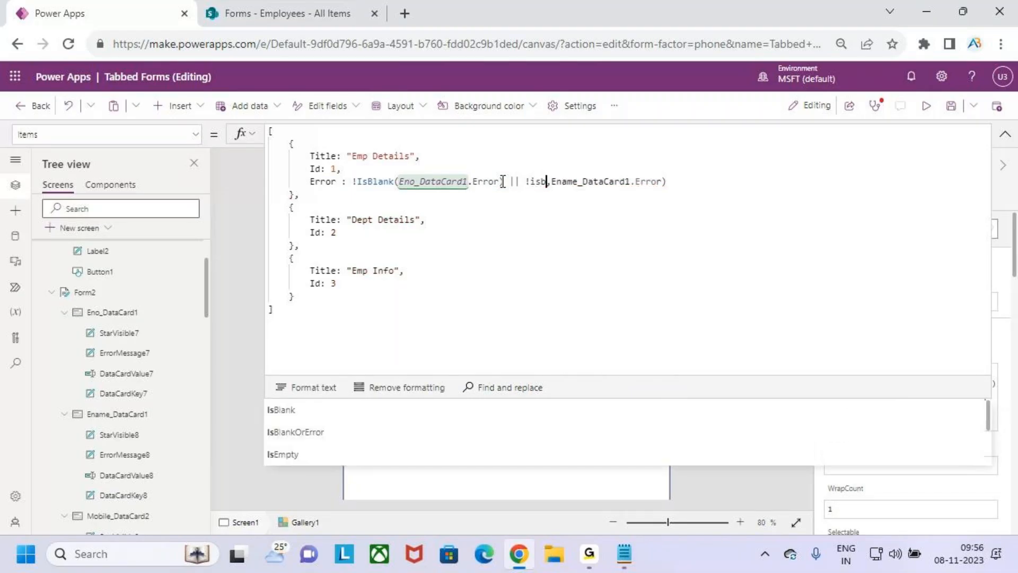
text(l)
key(Tab)
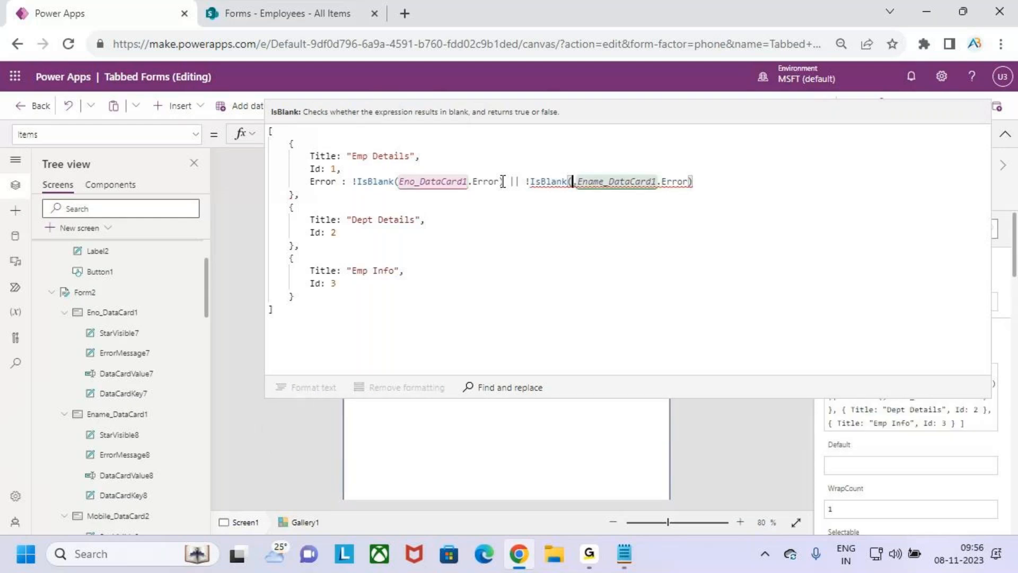
key(Delete)
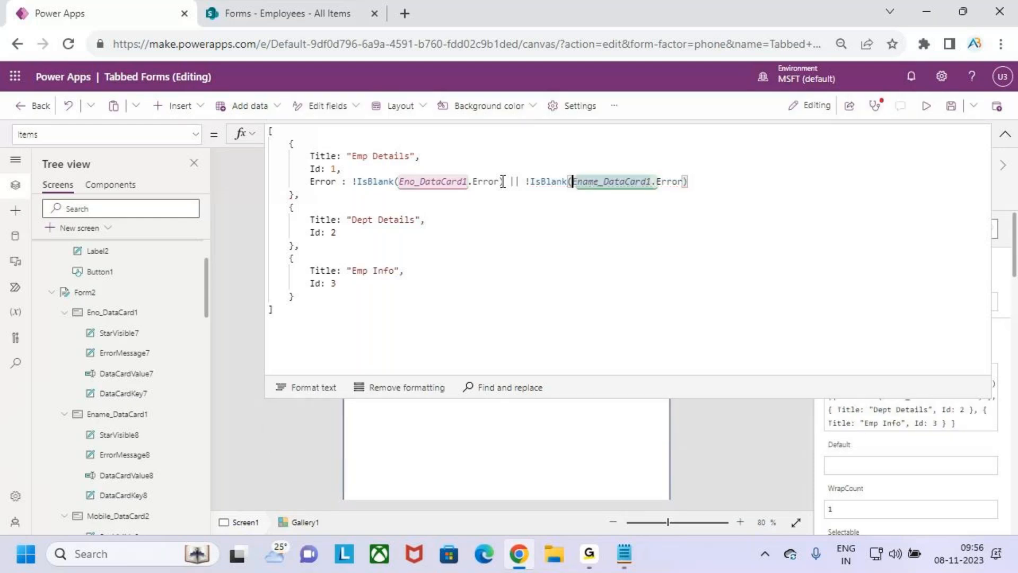
click(704, 186)
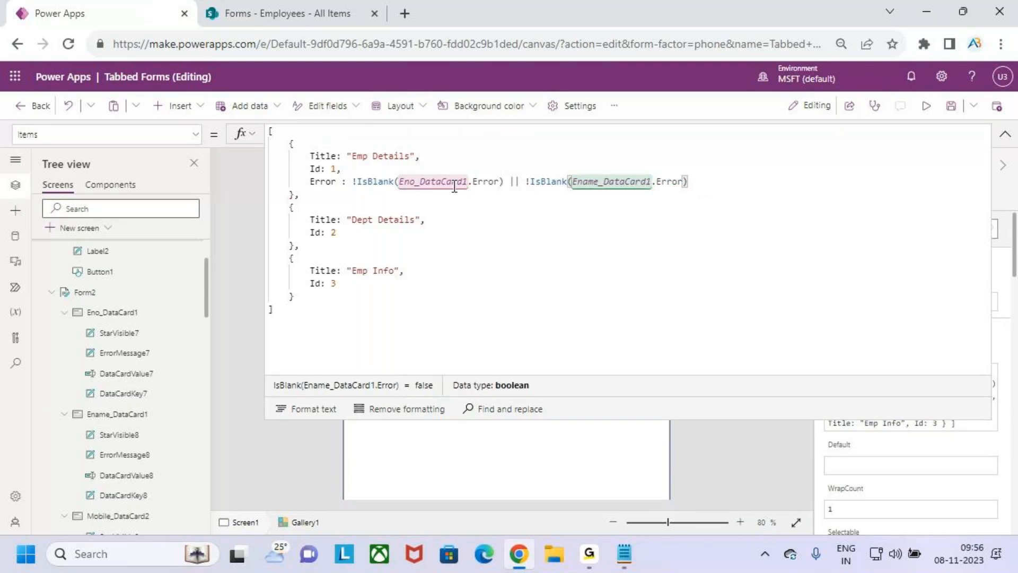
drag(504, 194, 527, 193)
mouse_move(422, 192)
mouse_down()
mouse_move(495, 180)
mouse_move(379, 183)
mouse_move(416, 197)
mouse_up()
mouse_move(568, 197)
mouse_down()
mouse_move(624, 197)
mouse_move(694, 177)
mouse_move(563, 200)
mouse_move(607, 204)
mouse_up()
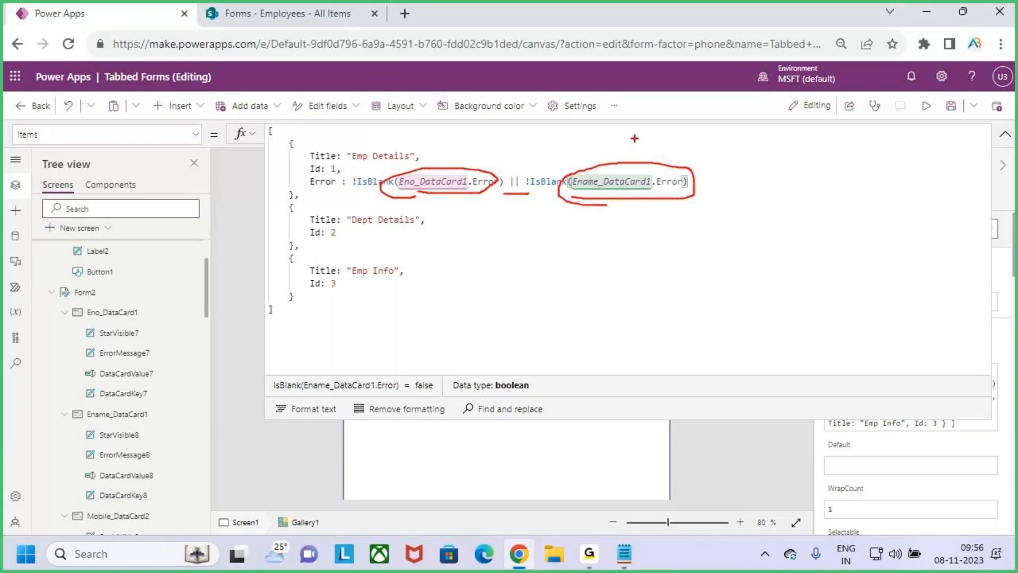
key(Escape)
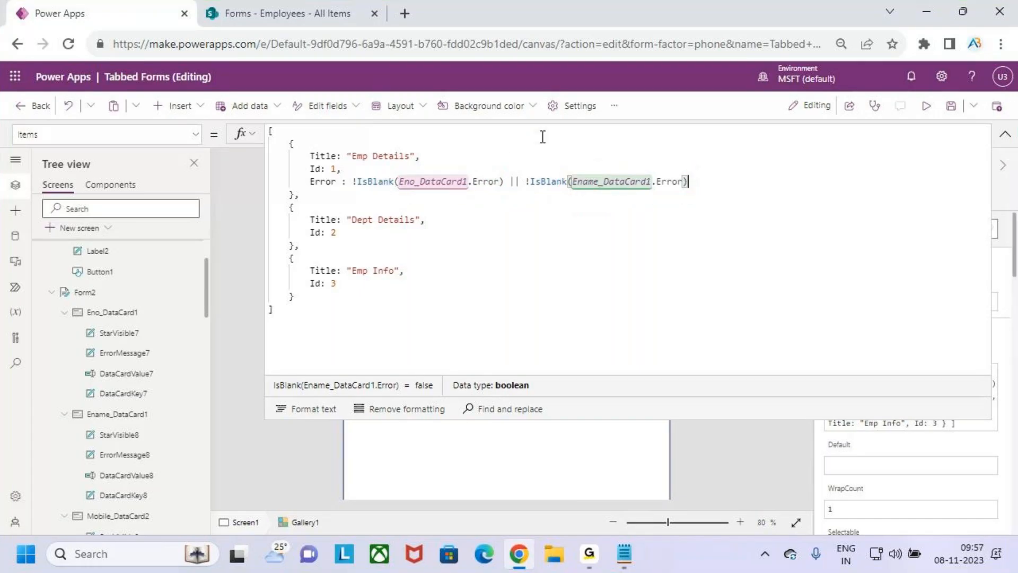
click(354, 232)
drag(352, 221, 406, 222)
click(371, 231)
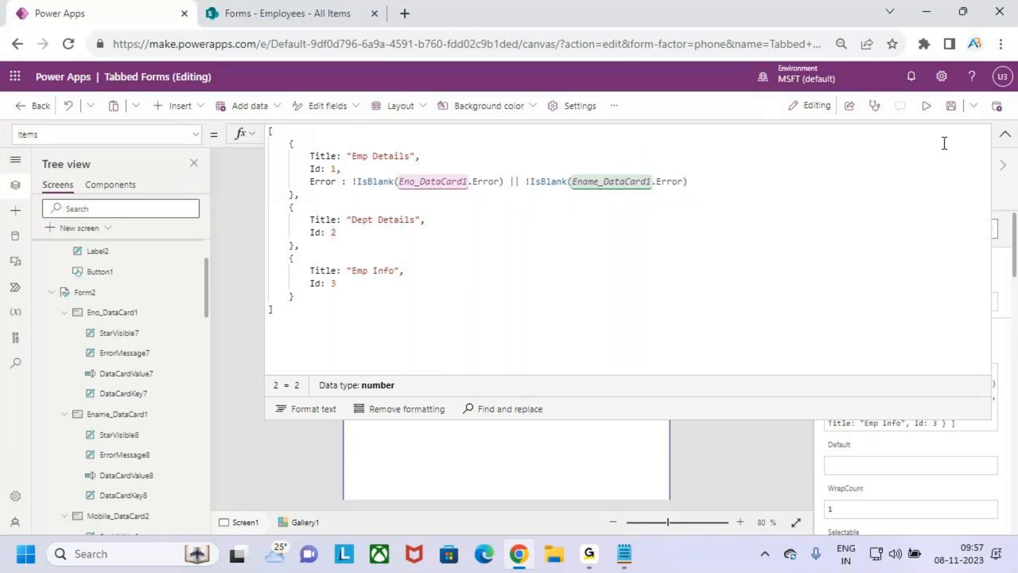
click(1005, 135)
scroll(136, 363, down, 7)
scroll(138, 365, down, 1)
click(117, 322)
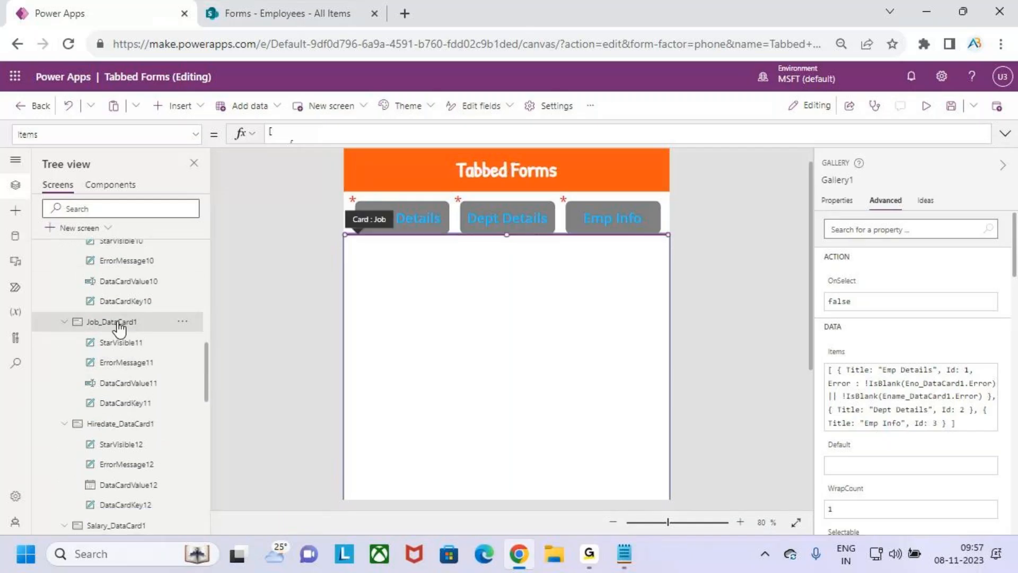
click(852, 180)
key(ctrl+c)
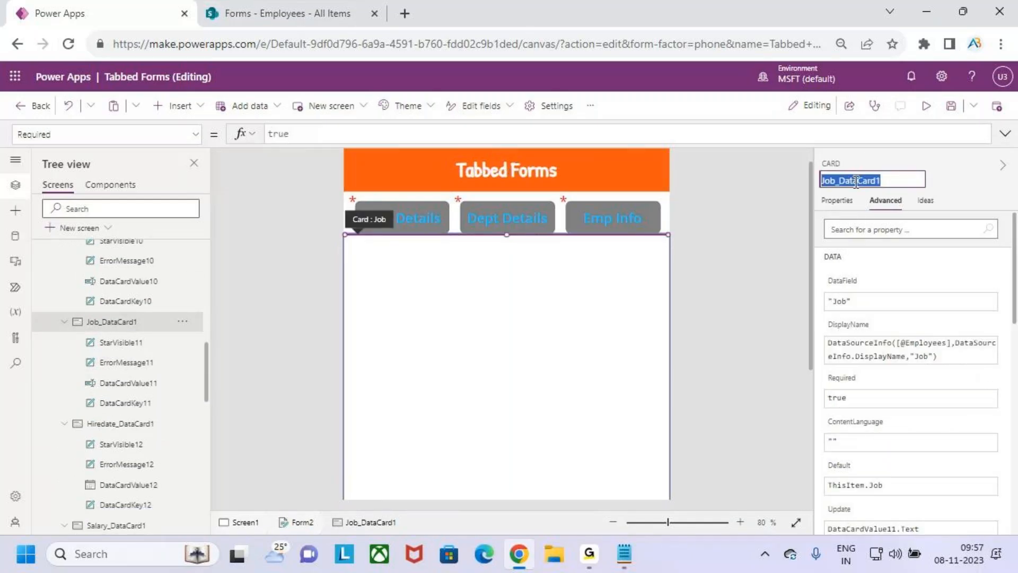
click(376, 200)
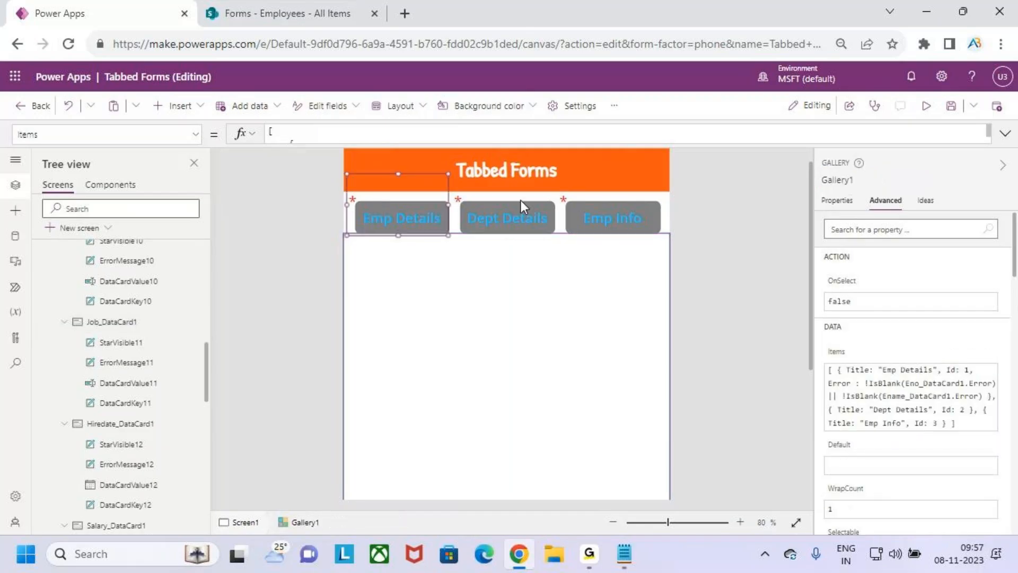
double_click(800, 142)
Add Error : !IsBlank(Job_DataCard1.Error) on a new line of the Dept Details record
click(343, 233)
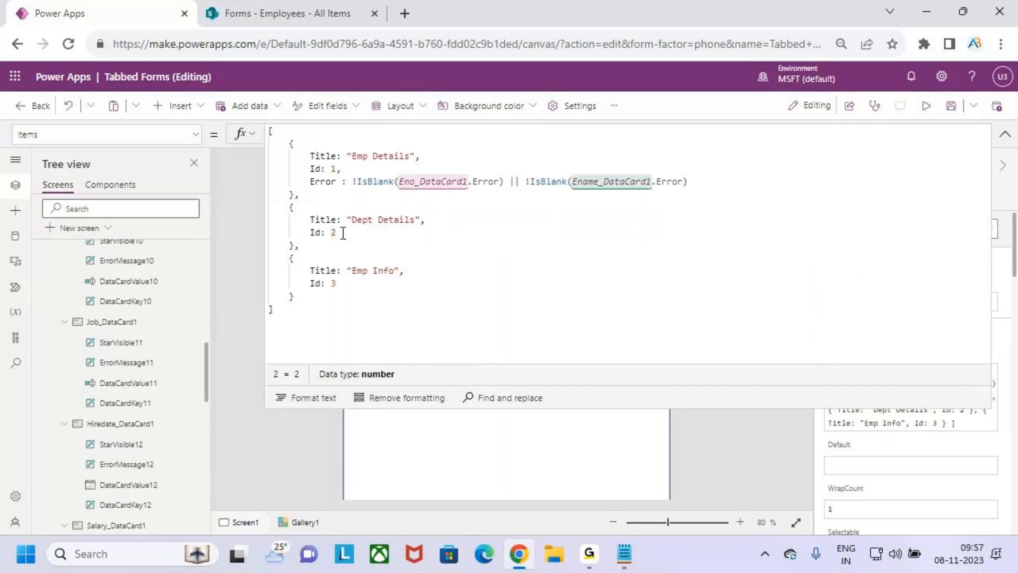
text(,)
key(Return)
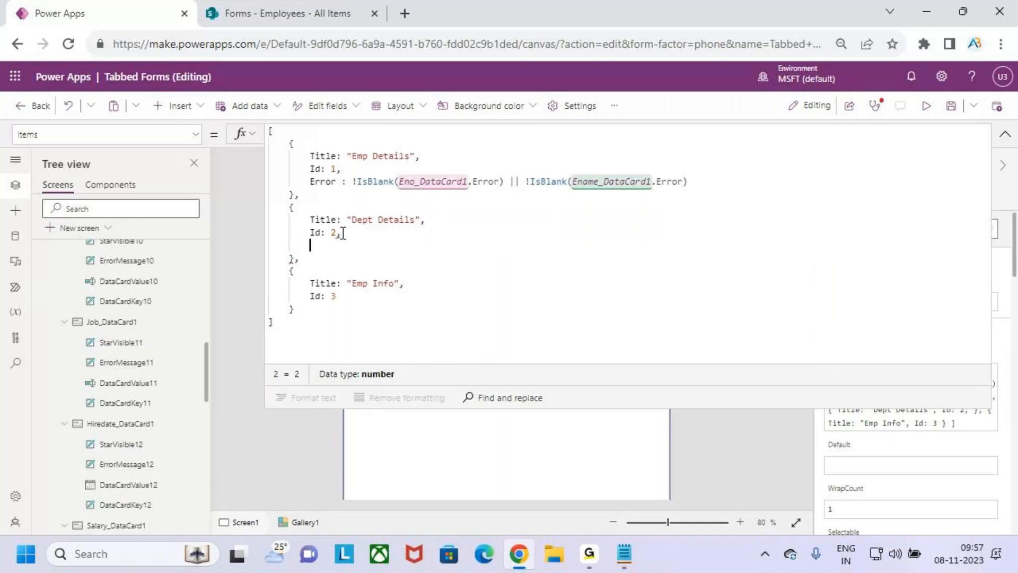
text(Error : )
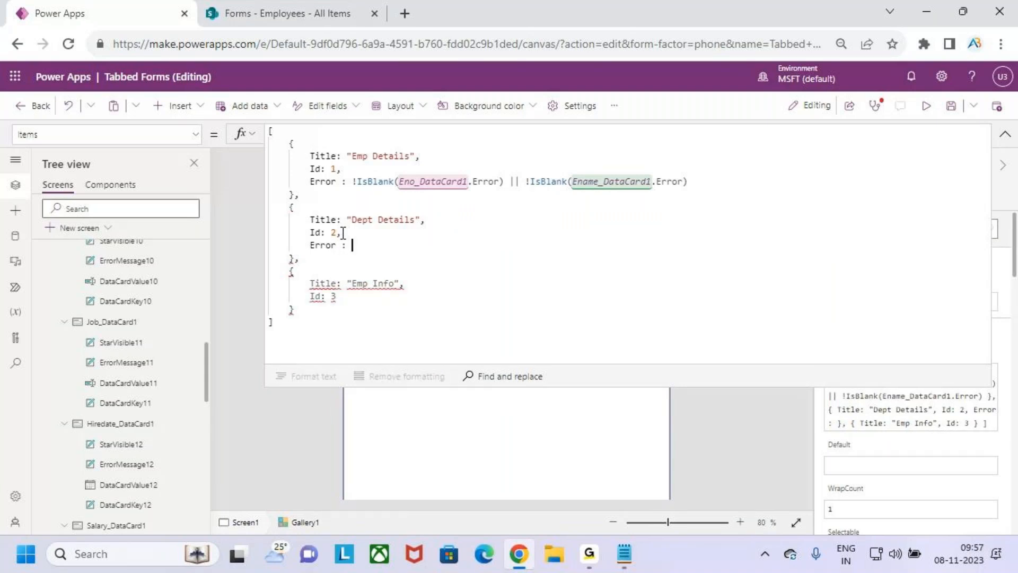
text(!is)
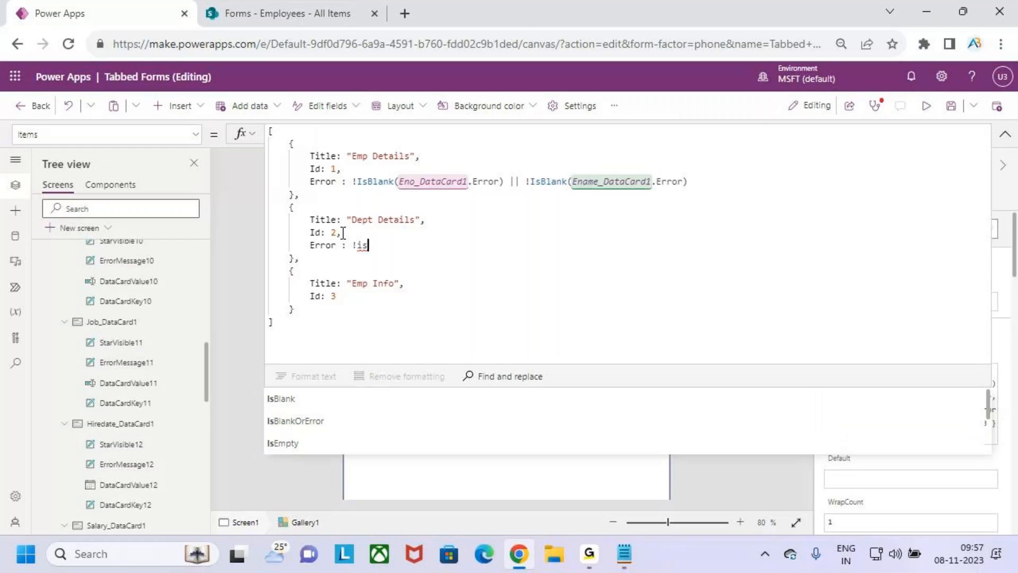
key(Tab)
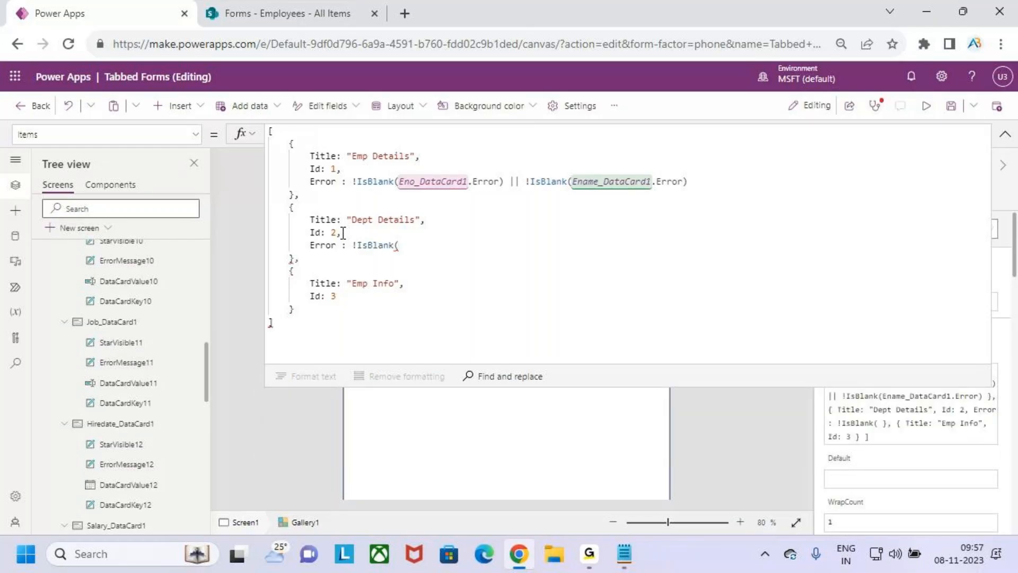
key(ctrl+v)
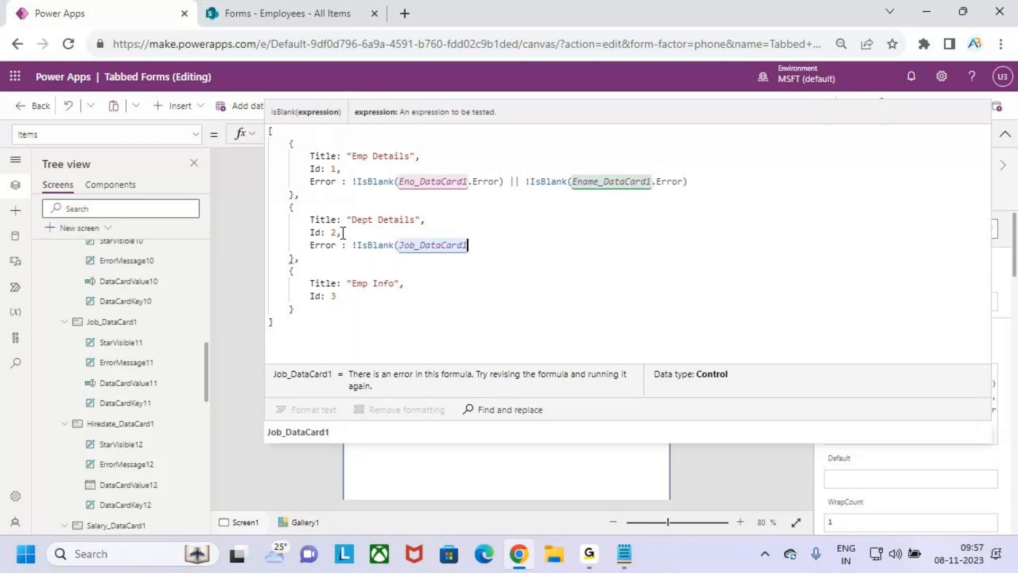
text(.Error)
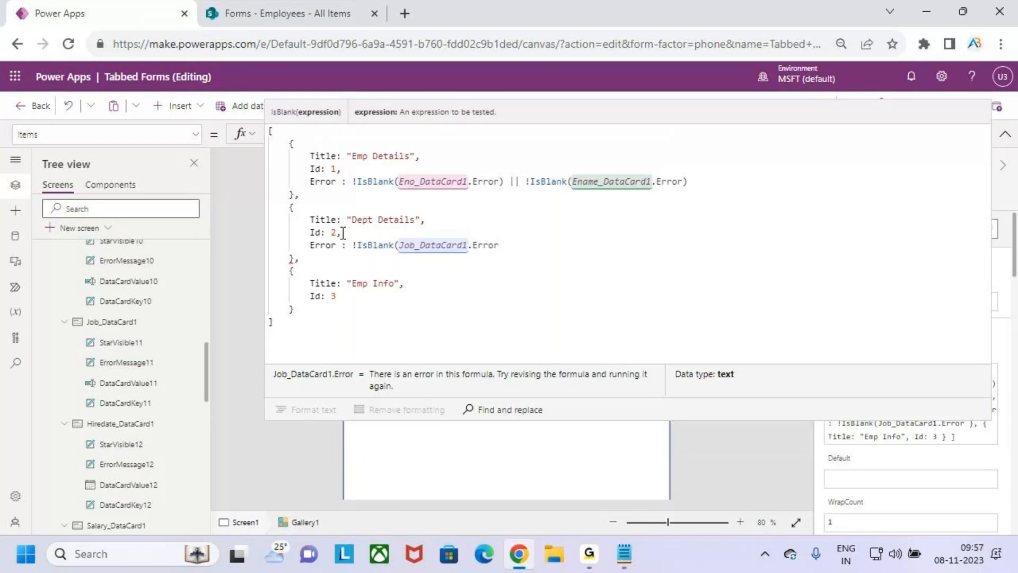
text())
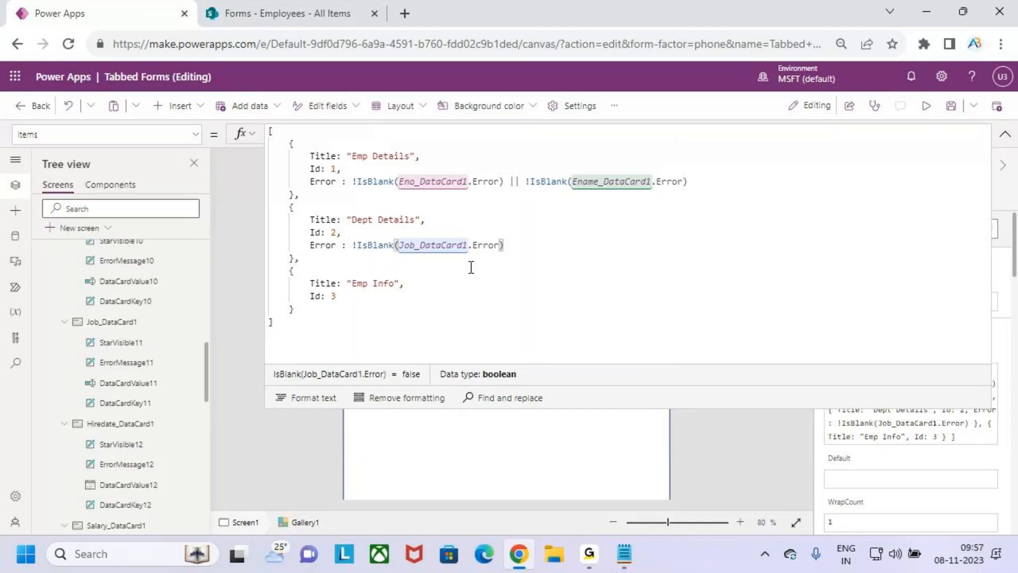
click(355, 300)
Start an 'Error :' entry on a new line after the Emp Info record's Id
key(Return)
text(Error)
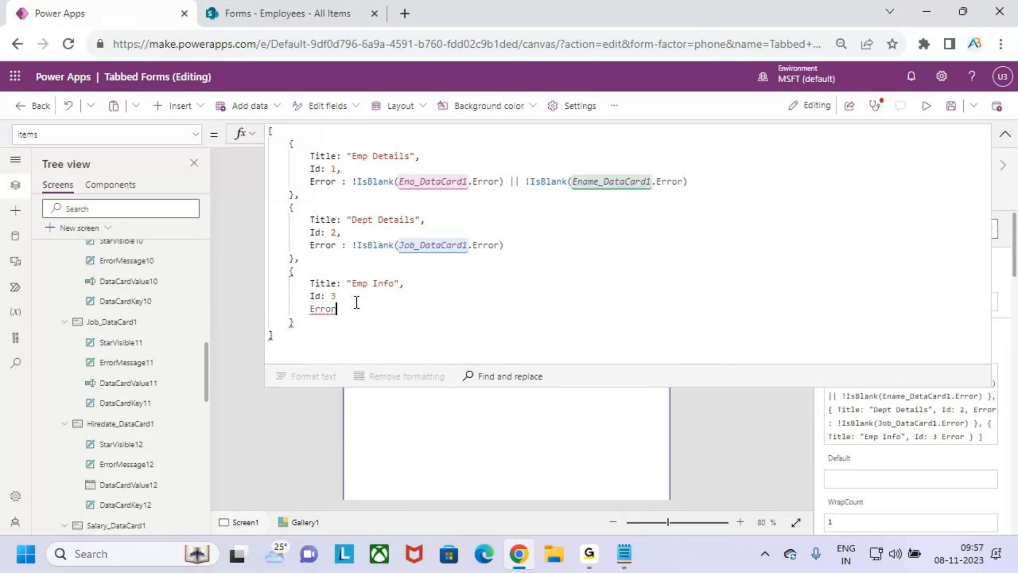
text( :)
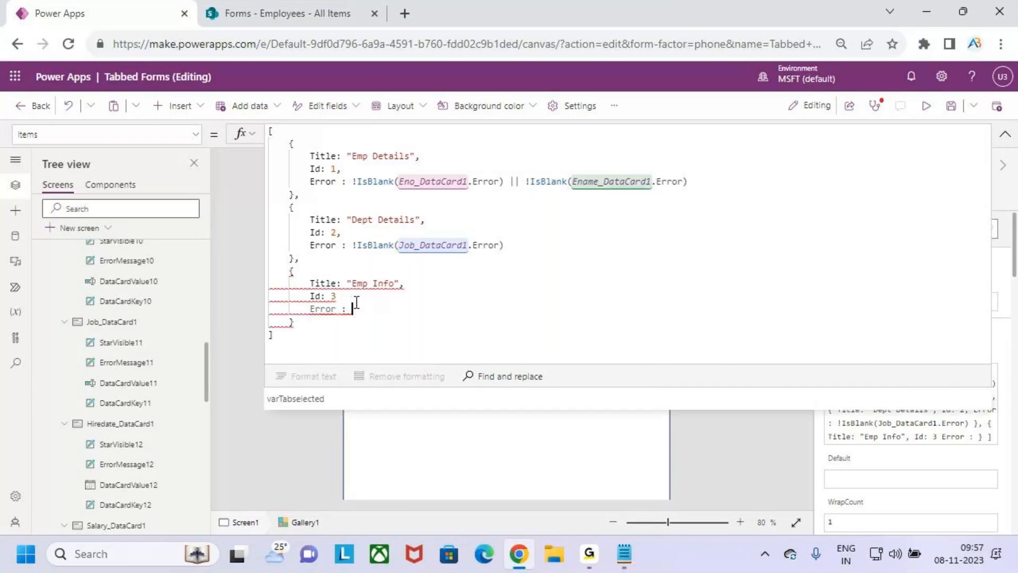
click(356, 300)
text(,)
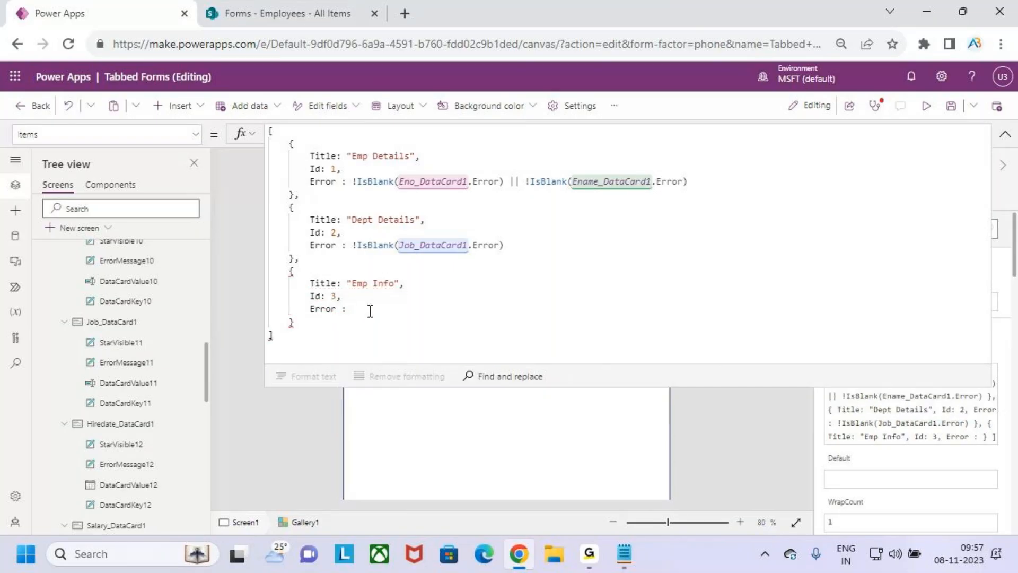
key(BackSpace)
text(:)
Copy Mobile_DataCard2's name from the Tree view and paste it after Emp Info's Error
scroll(121, 439, down, 6)
scroll(136, 435, down, 5)
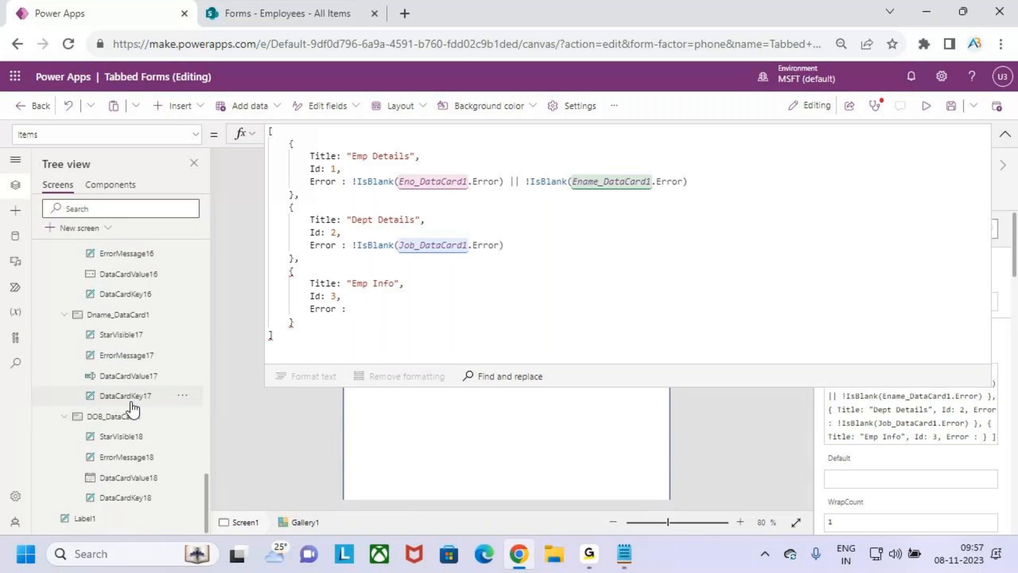
scroll(133, 421, up, 5)
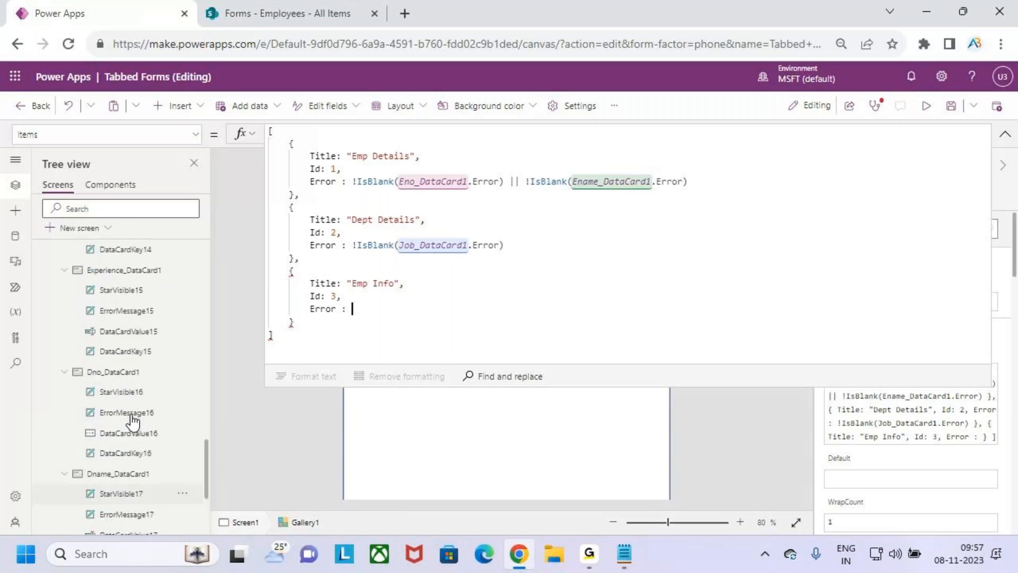
scroll(132, 421, up, 5)
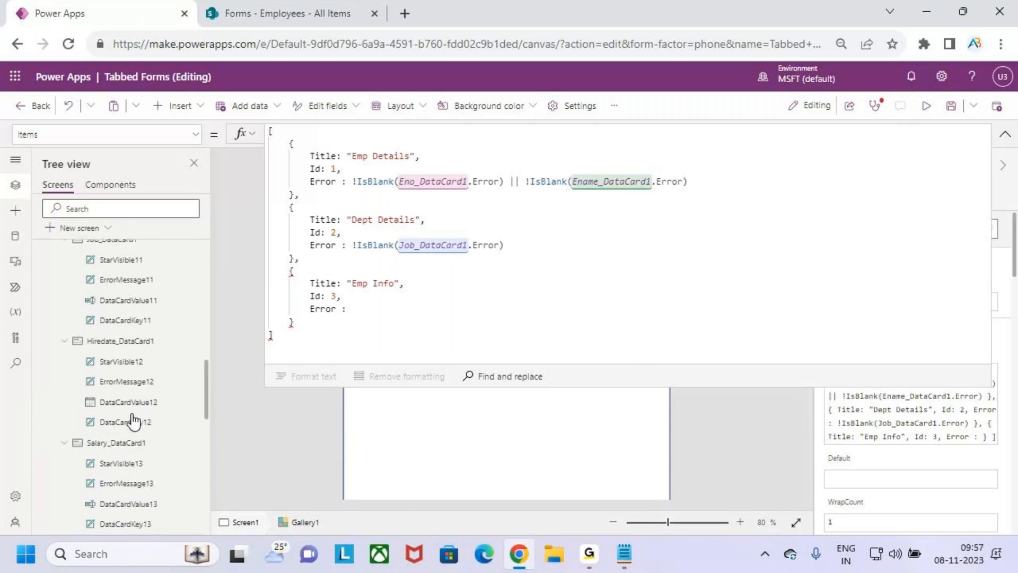
scroll(134, 422, up, 3)
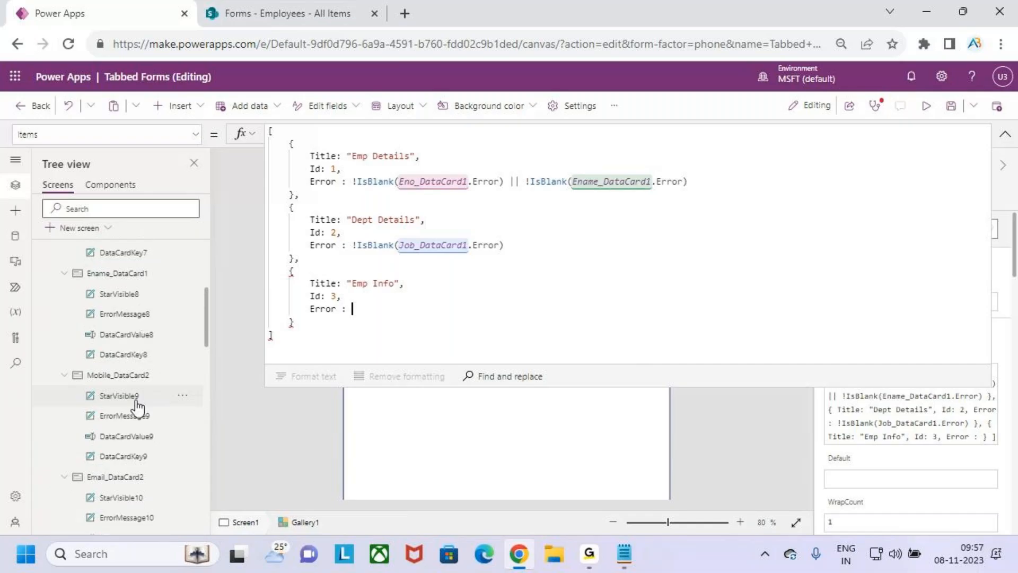
click(129, 381)
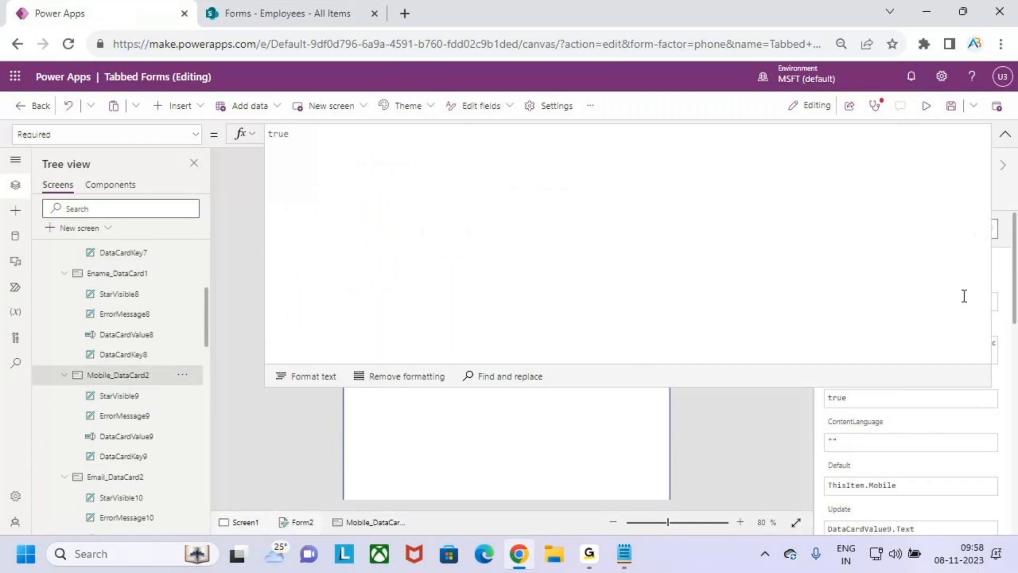
click(1005, 135)
click(861, 179)
key(ctrl+c)
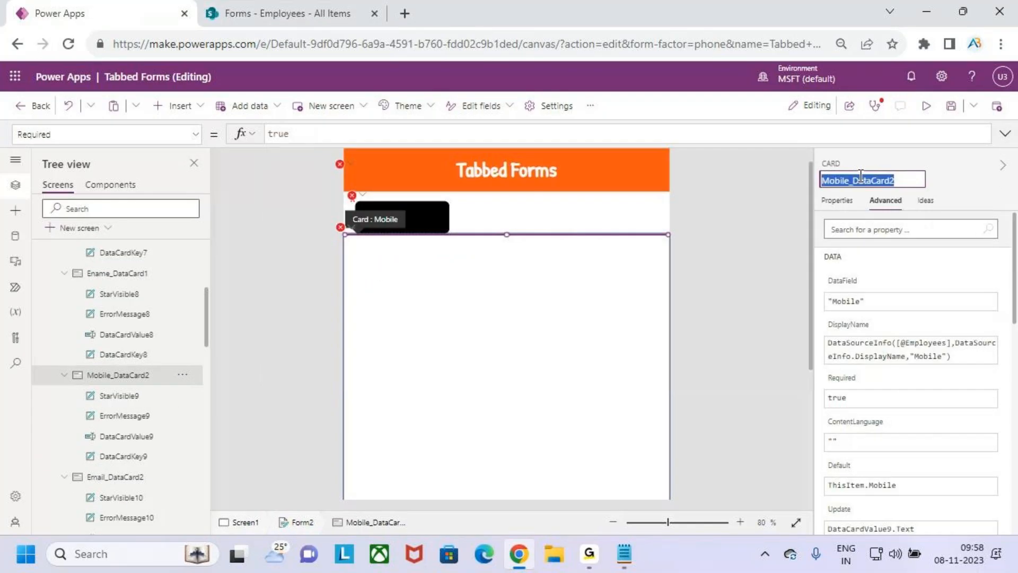
click(518, 227)
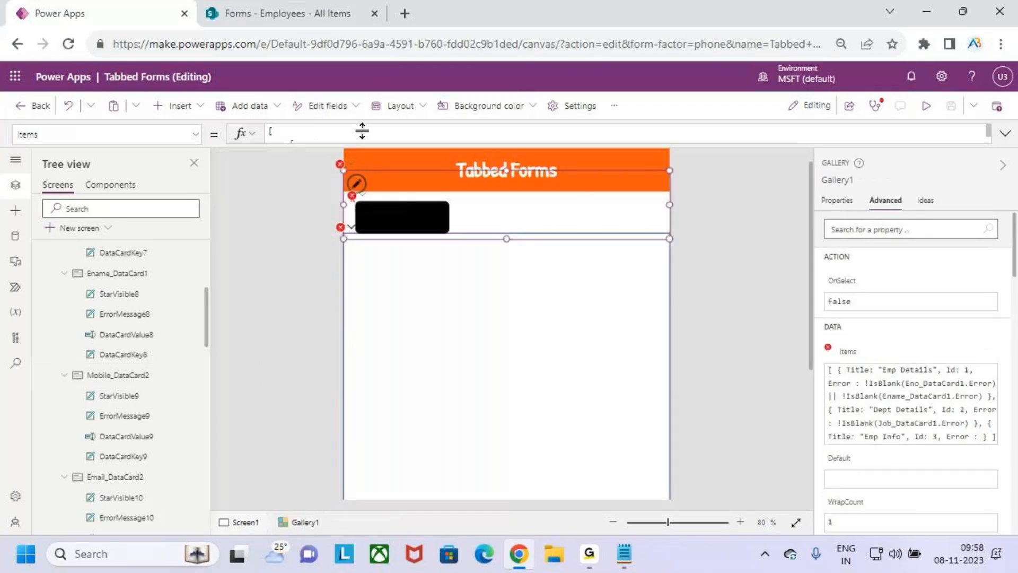
click(363, 315)
key(ctrl+v)
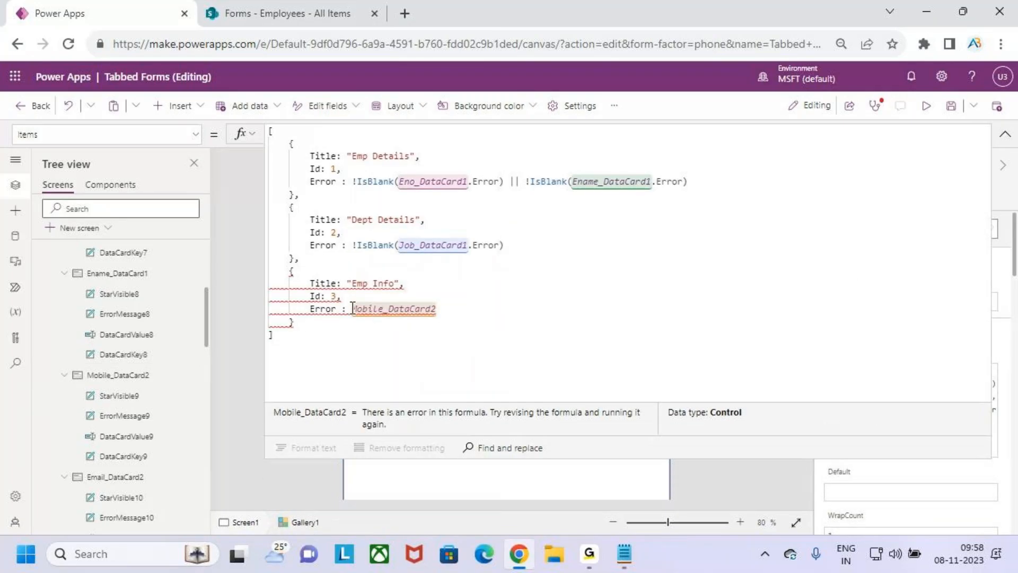
Complete the entry as !IsBlank(Mobile_DataCard2.Error)
click(352, 309)
text(!isvbl)
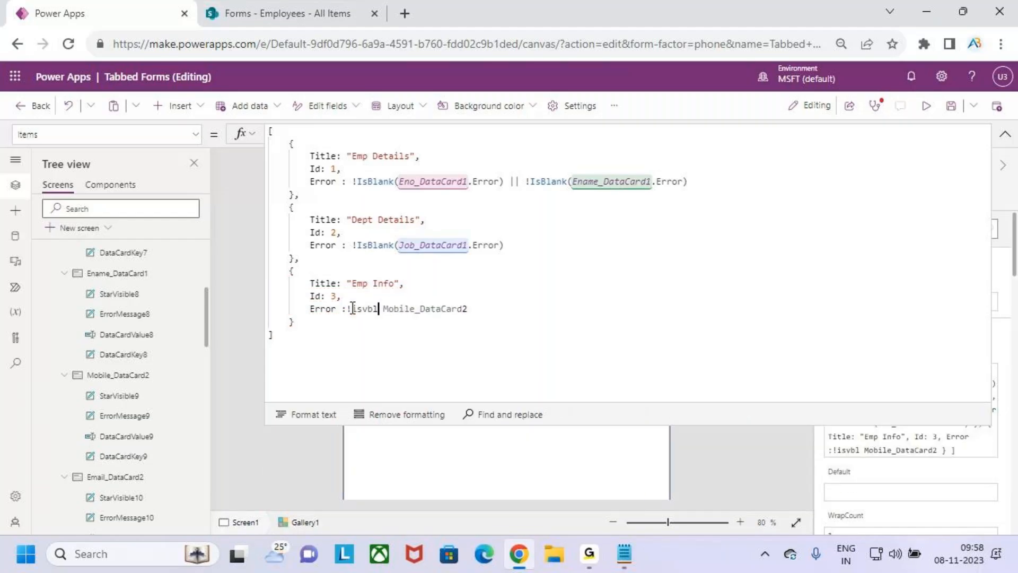
key(BackSpace)
key(BackSpace)
text(bl)
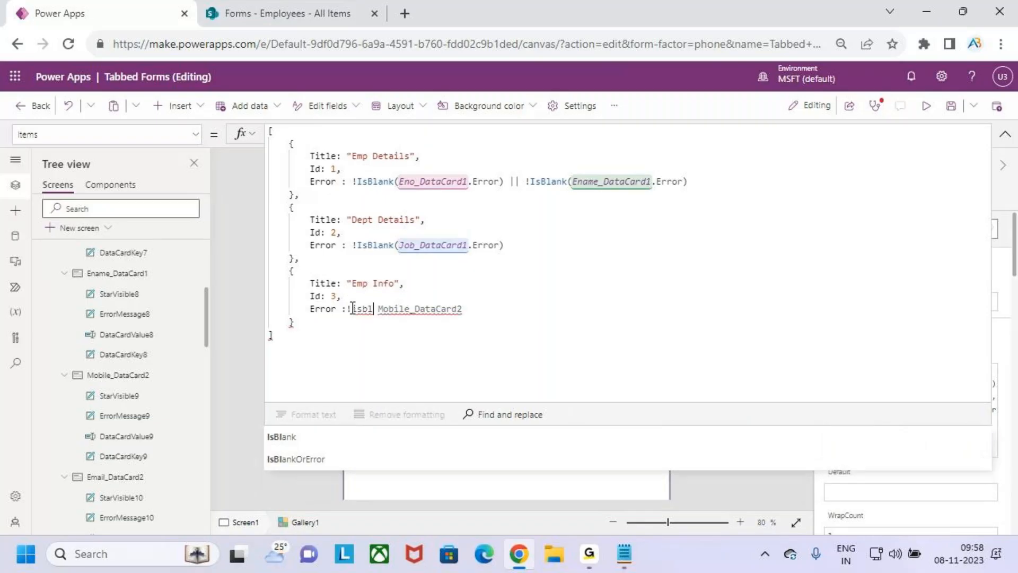
key(Tab)
key(Delete)
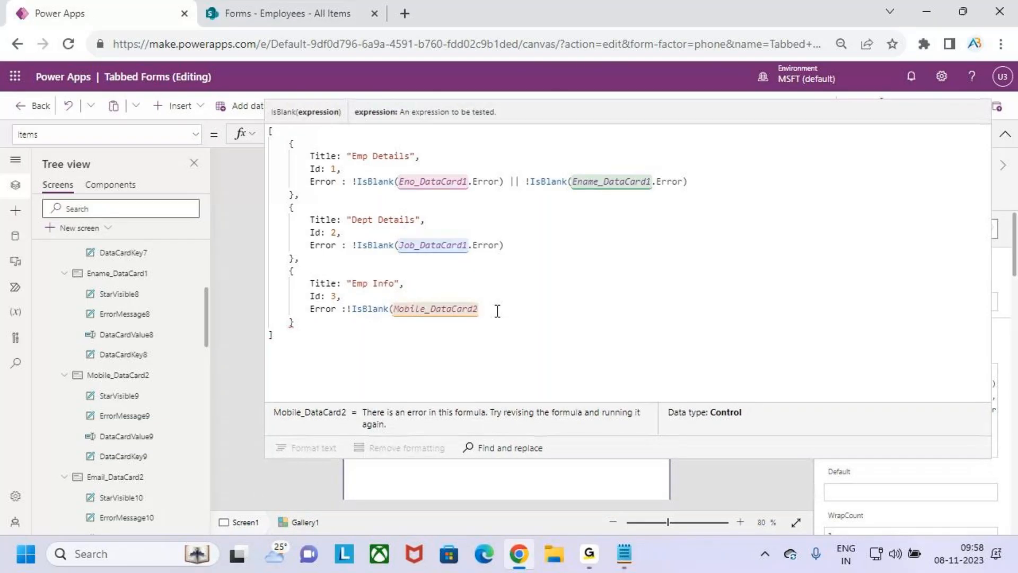
text(.eroo)
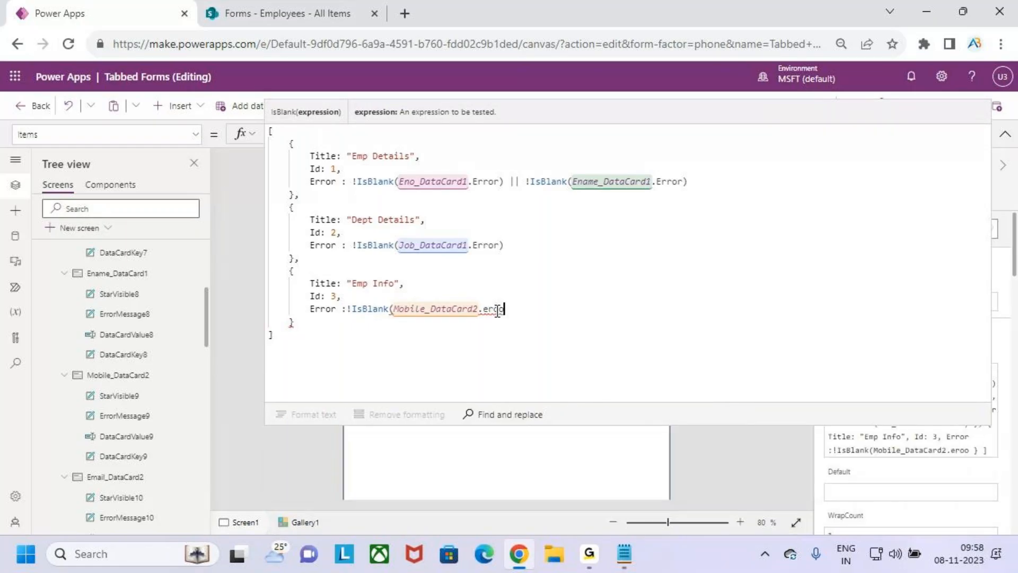
key(BackSpace)
key(BackSpace)
key(BackSpace)
key(BackSpace)
key(BackSpace)
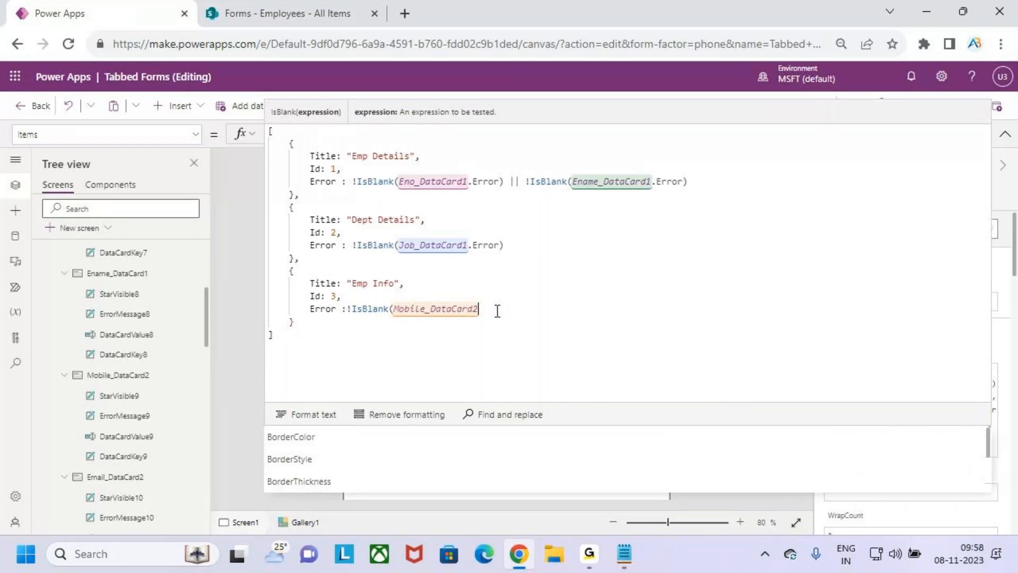
text(.Error)
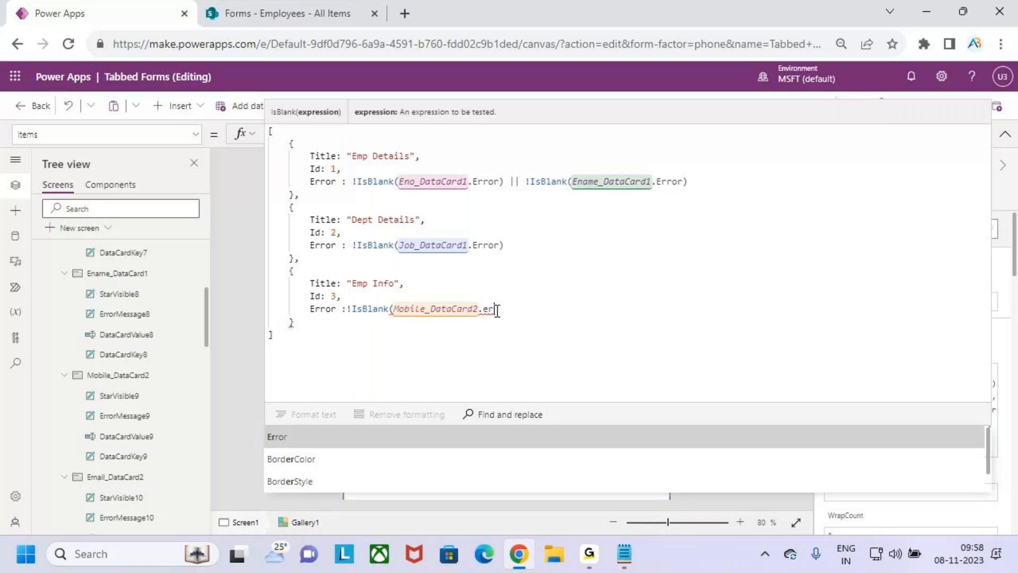
text())
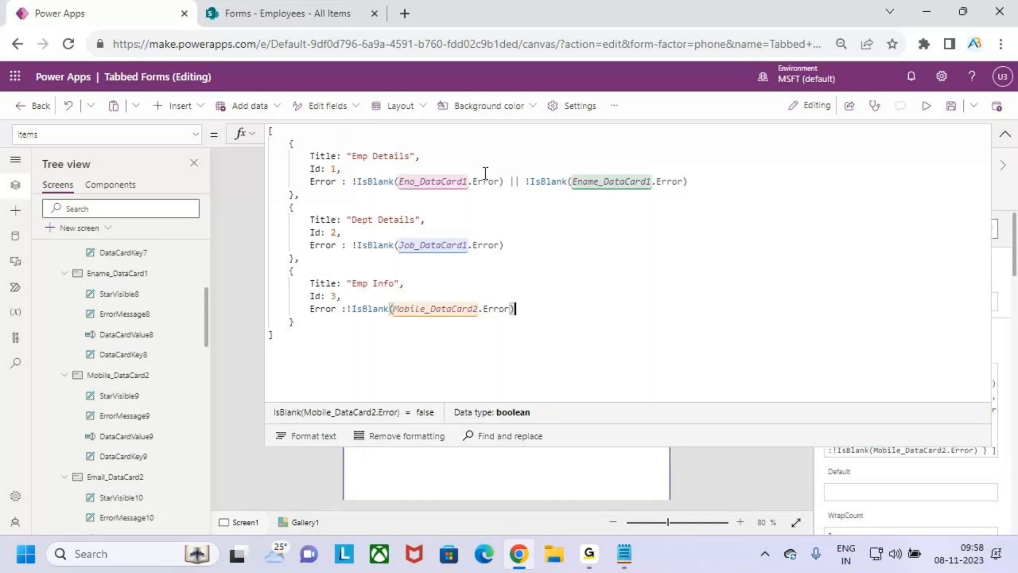
Review the error checks in all three tab records and collapse the formula editor
mouse_move(345, 170)
mouse_down()
mouse_move(300, 154)
mouse_move(307, 182)
mouse_move(469, 184)
mouse_up()
click(400, 182)
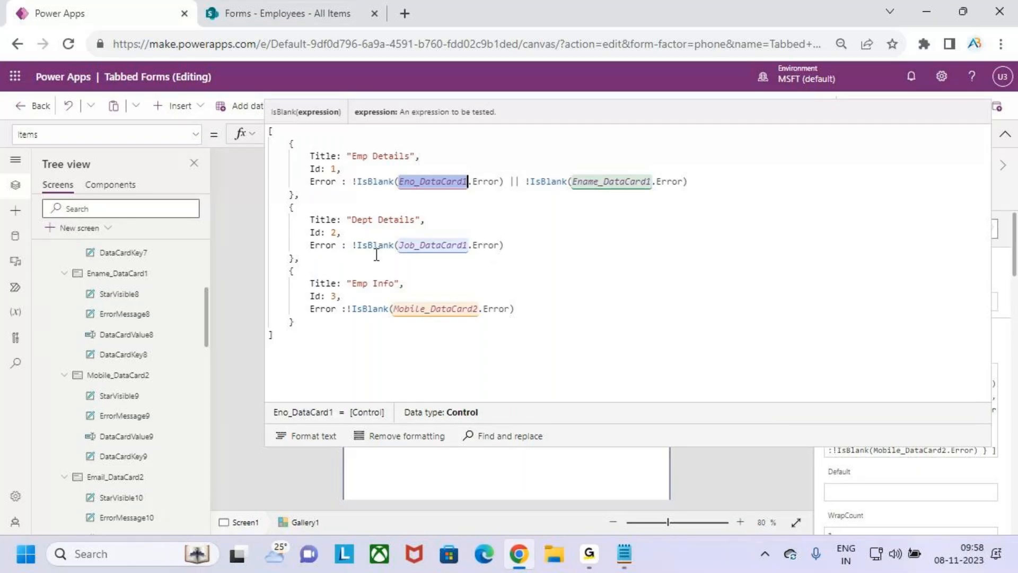
drag(373, 245, 427, 244)
drag(332, 296, 435, 309)
click(571, 310)
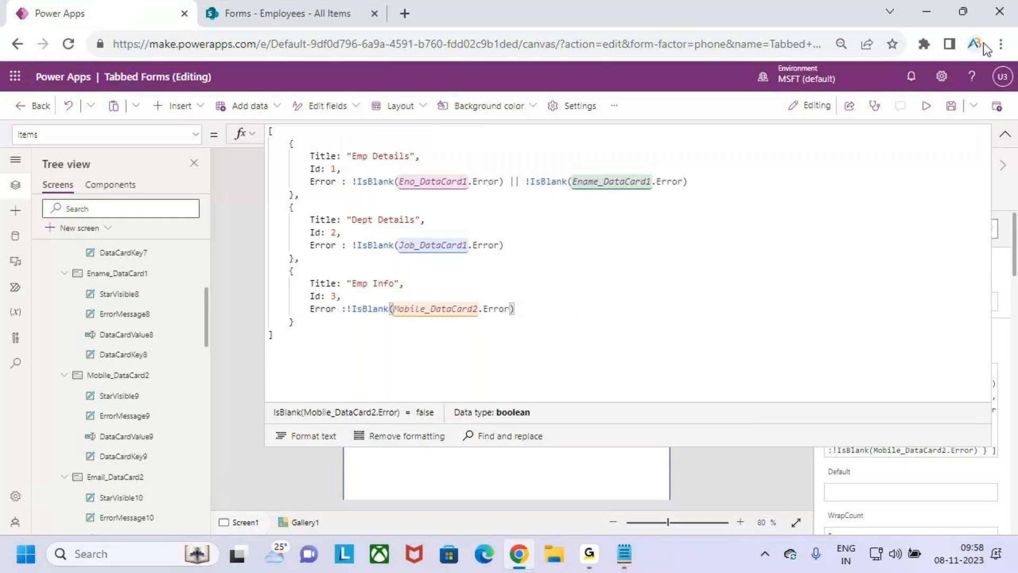
click(1005, 134)
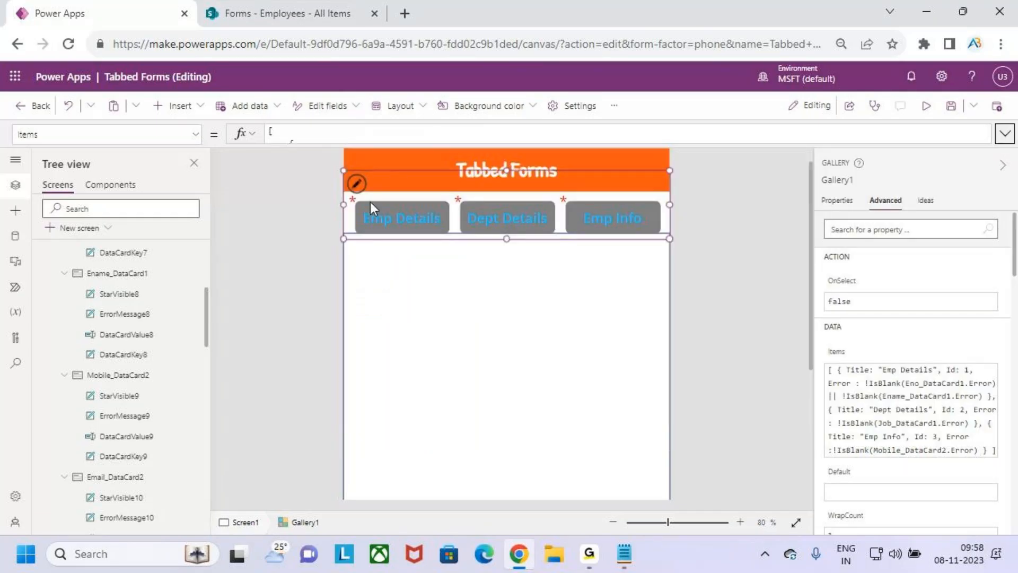
Set the red star label's Visible property to ThisItem.Error
click(353, 200)
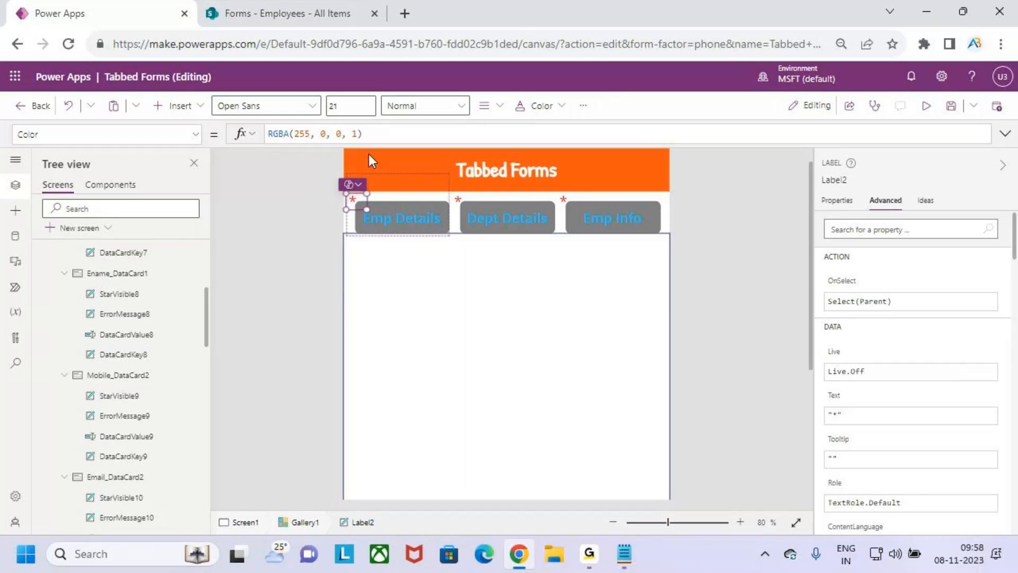
click(195, 141)
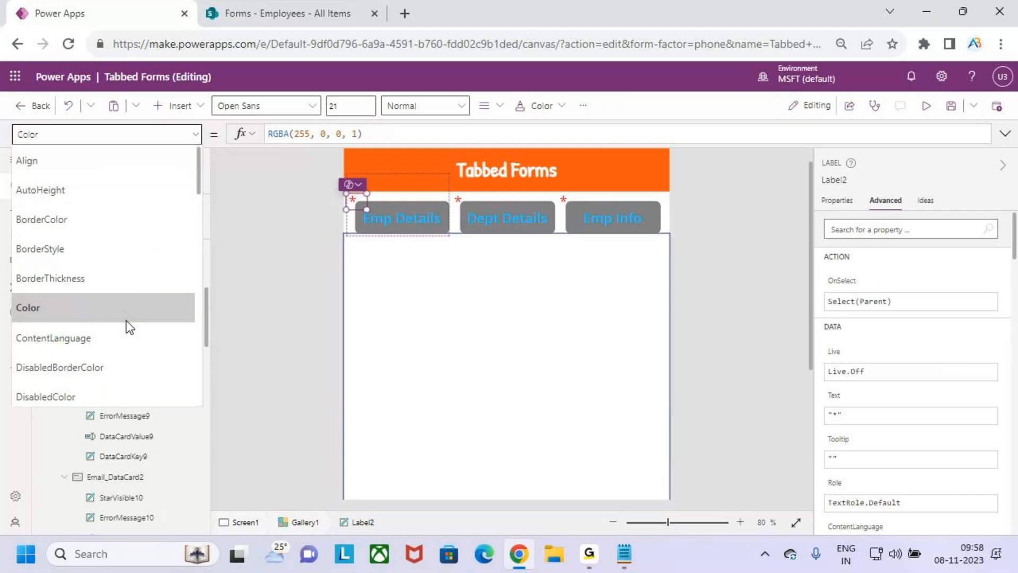
scroll(121, 322, down, 10)
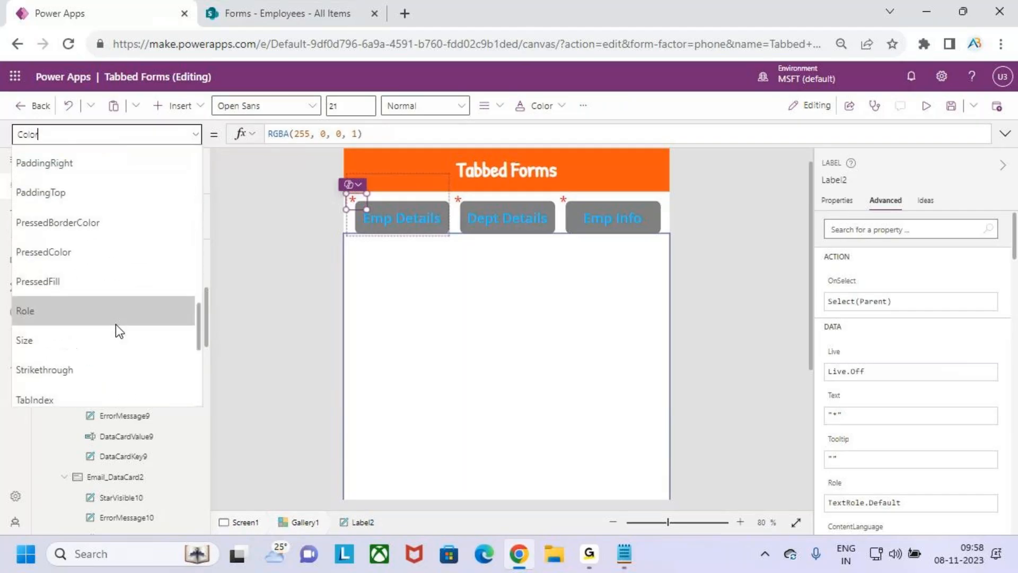
scroll(61, 315, down, 3)
click(94, 284)
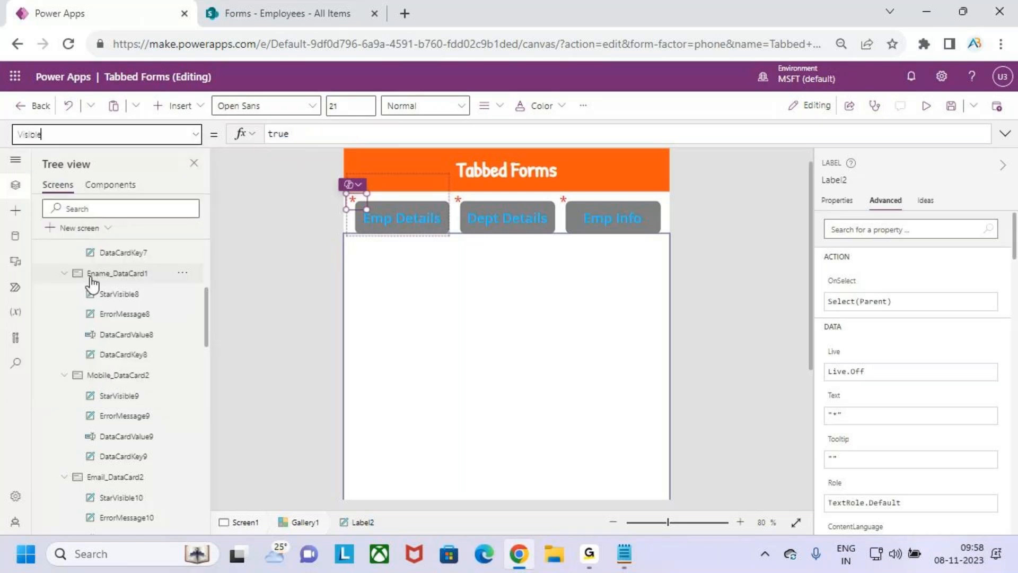
click(316, 136)
drag(317, 138, 260, 143)
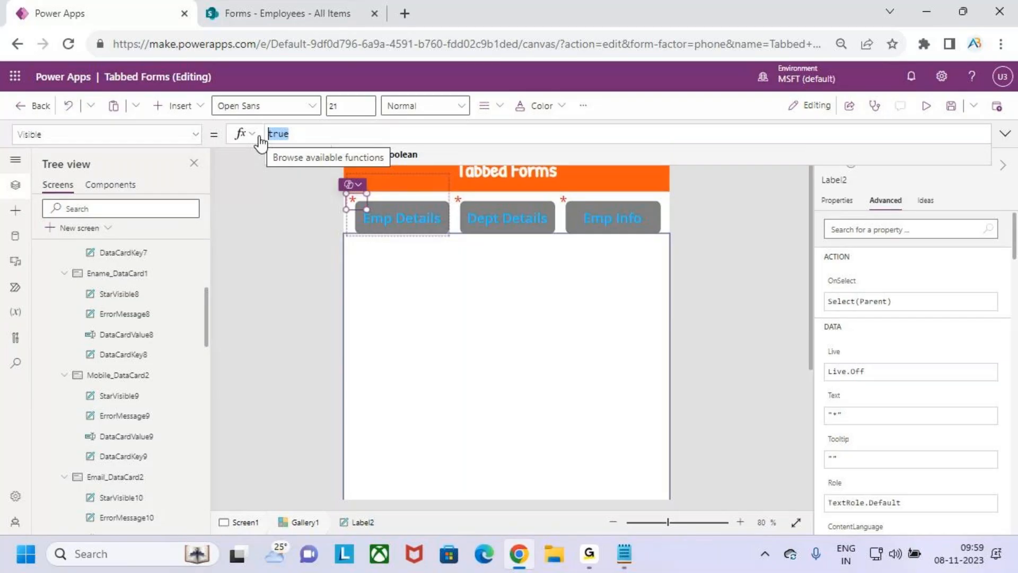
key(BackSpace)
text(this)
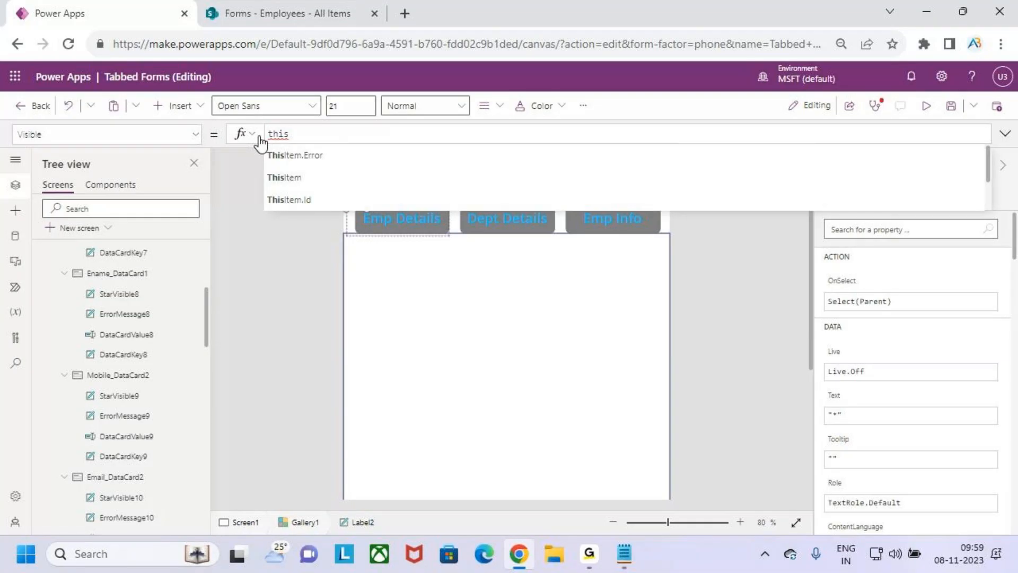
key(Tab)
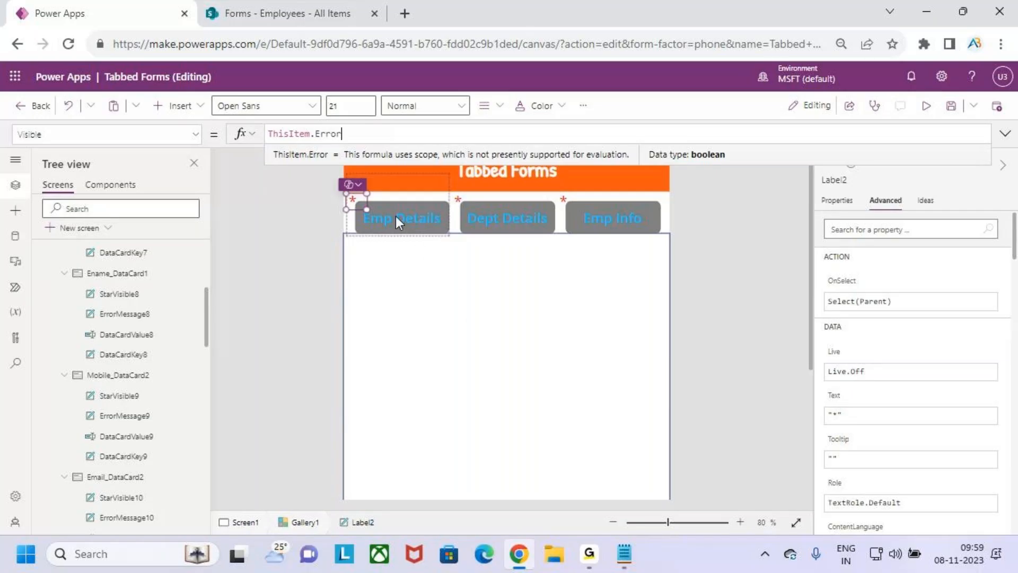
Preview the app, switch between Emp Details, Dept Details and Emp Info tabs, then exit preview
click(454, 319)
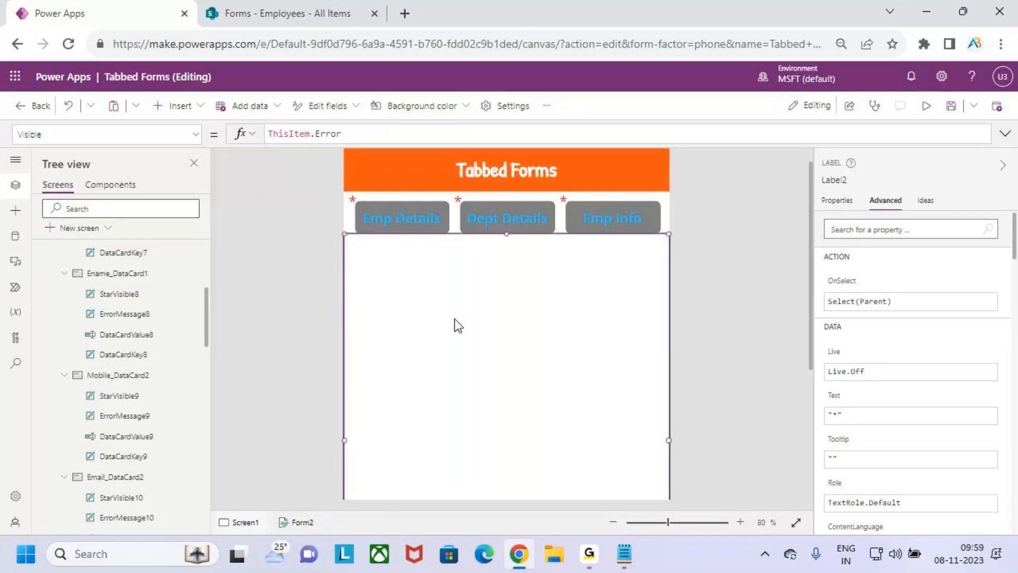
scroll(543, 340, up, 1)
scroll(544, 340, down, 5)
scroll(544, 340, up, 5)
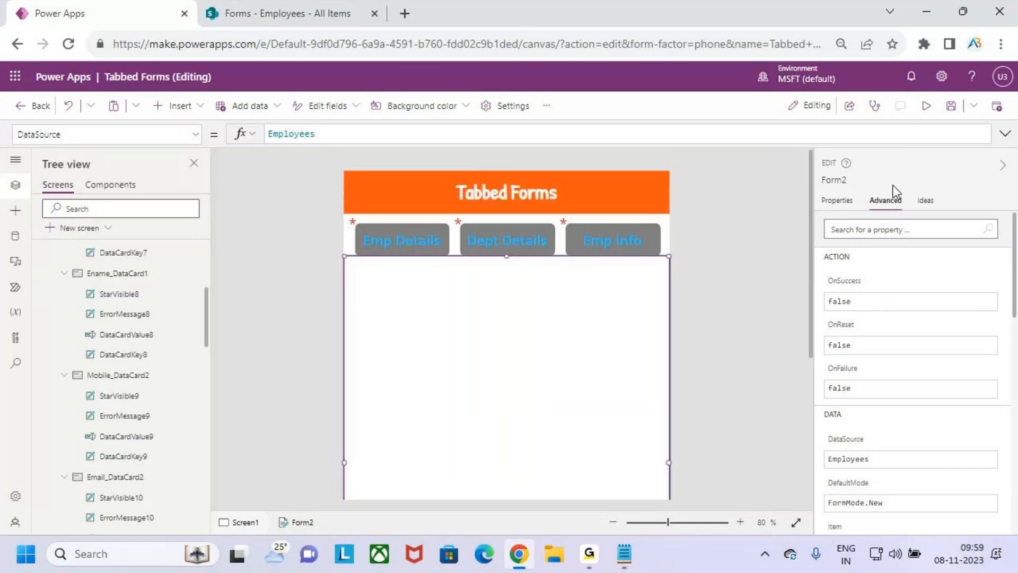
click(925, 107)
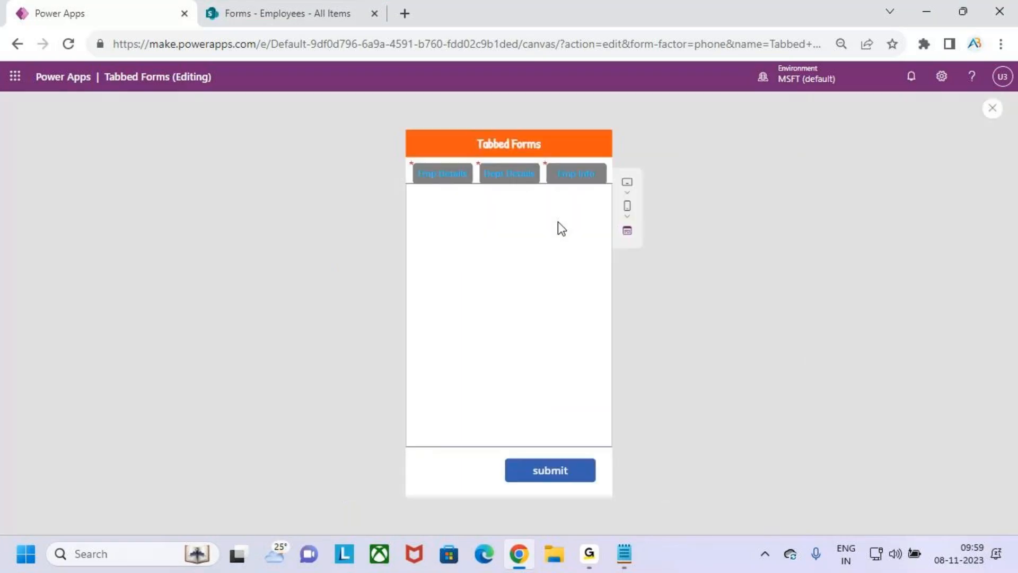
click(501, 180)
click(573, 183)
click(482, 180)
click(438, 178)
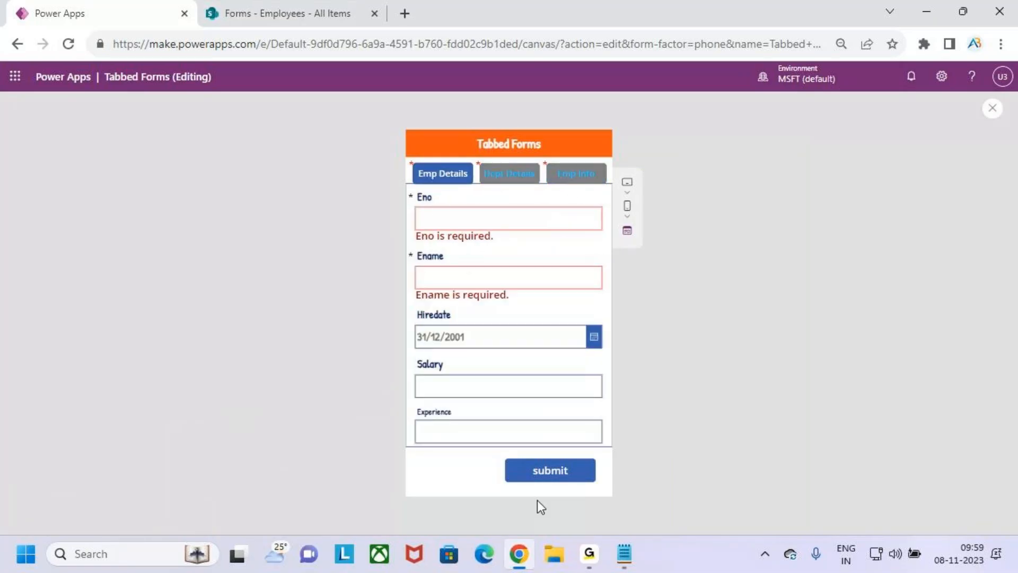
click(993, 108)
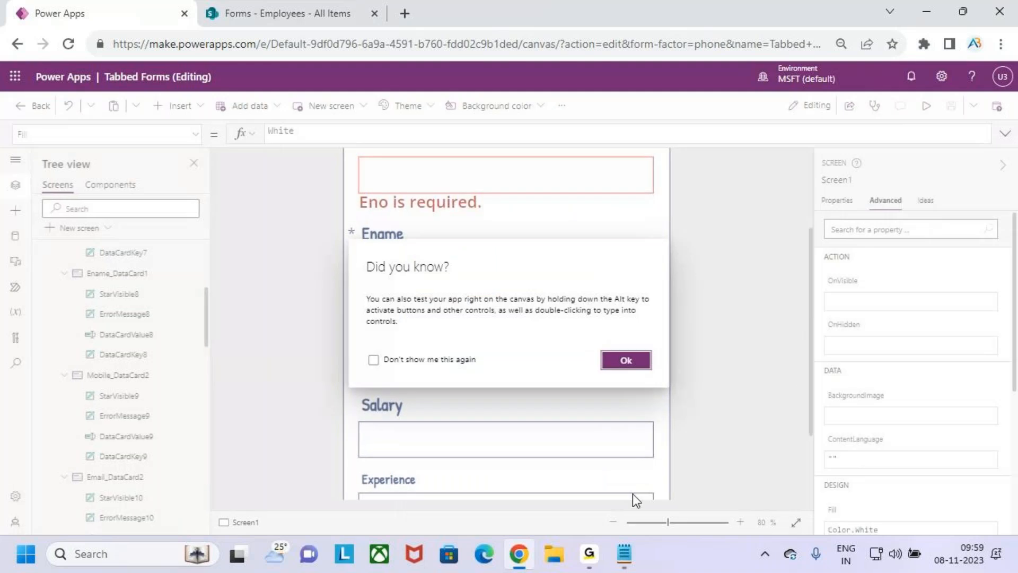
click(626, 360)
scroll(481, 396, down, 3)
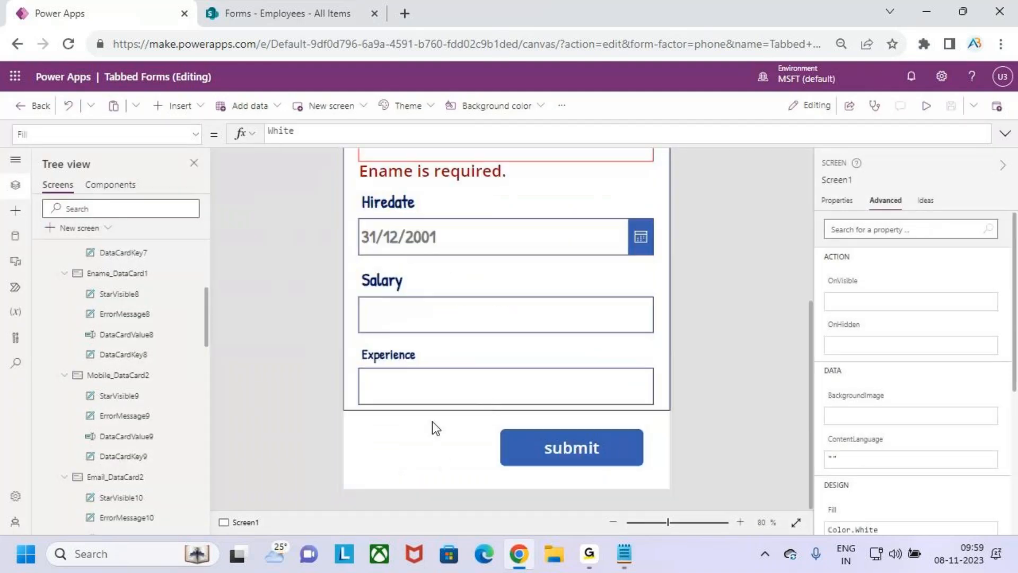
Duplicate the submit button, place the copy to its left, and label it Reset
click(551, 451)
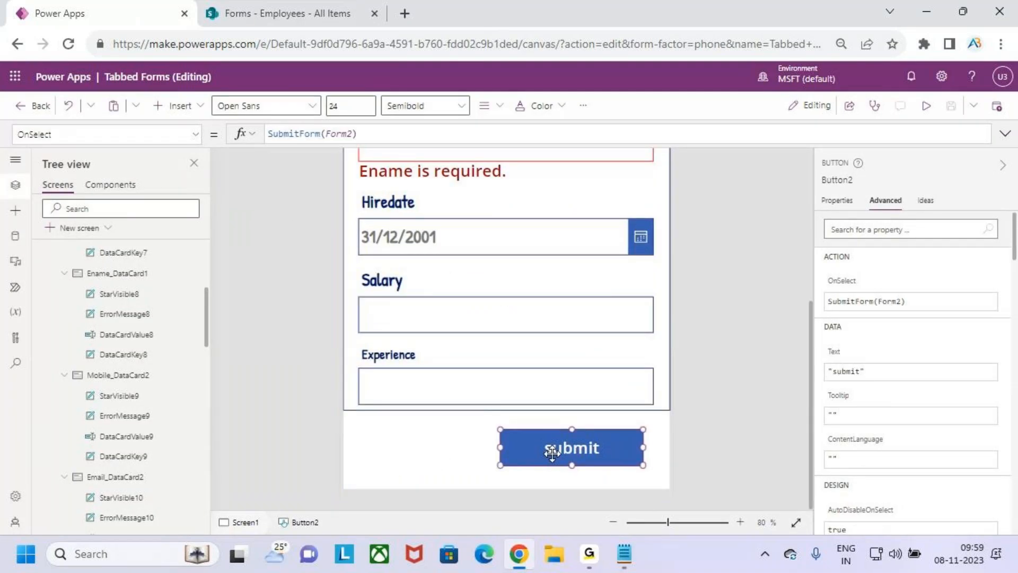
key(ctrl+c)
key(ctrl+v)
drag(562, 461, 398, 448)
drag(554, 446, 570, 447)
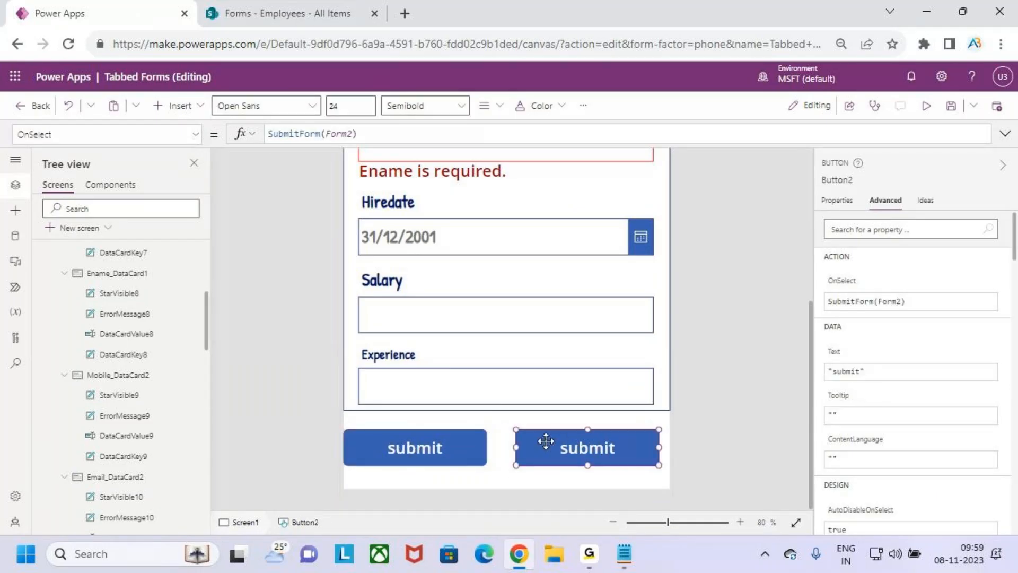
drag(424, 448, 432, 447)
double_click(446, 451)
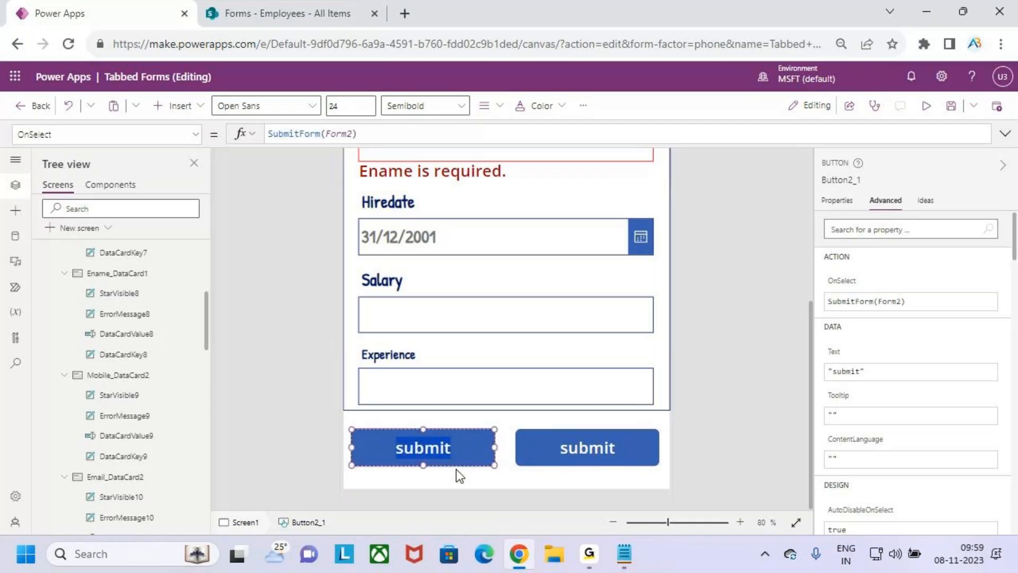
text(Reset)
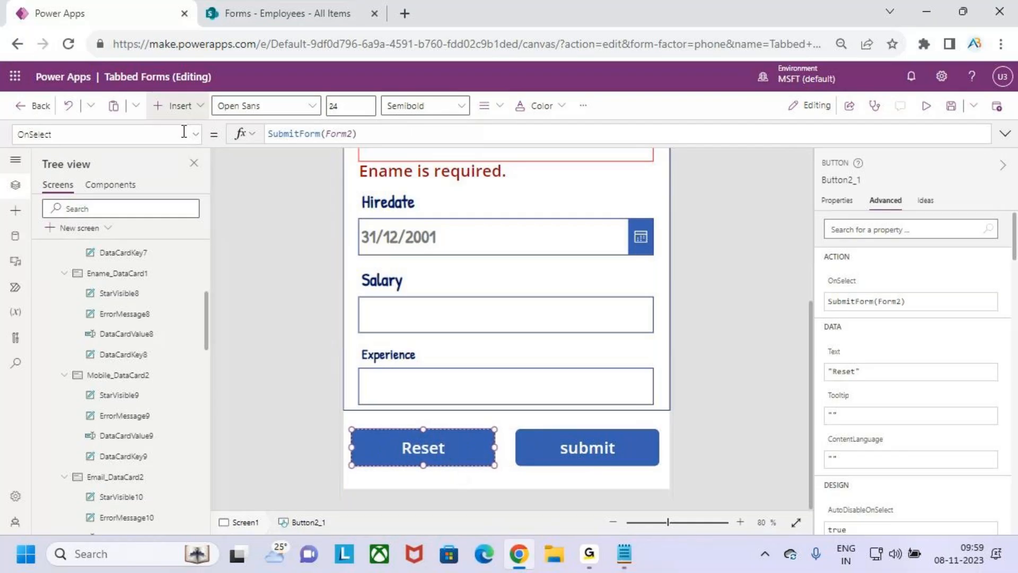
Set the Reset button's OnSelect to ResetForm(Form2)
drag(349, 134, 272, 127)
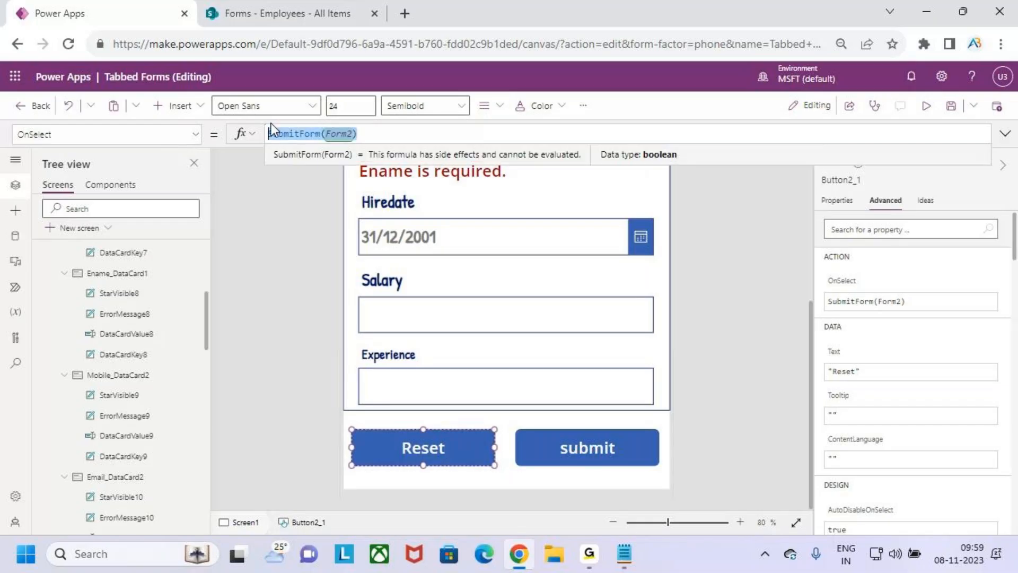
text(re)
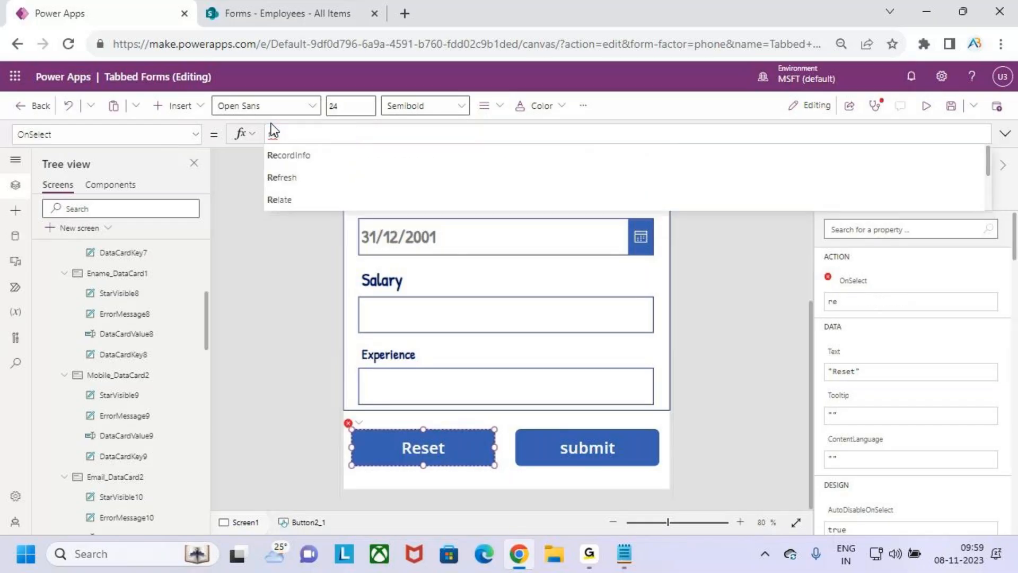
text(sses)
key(Down)
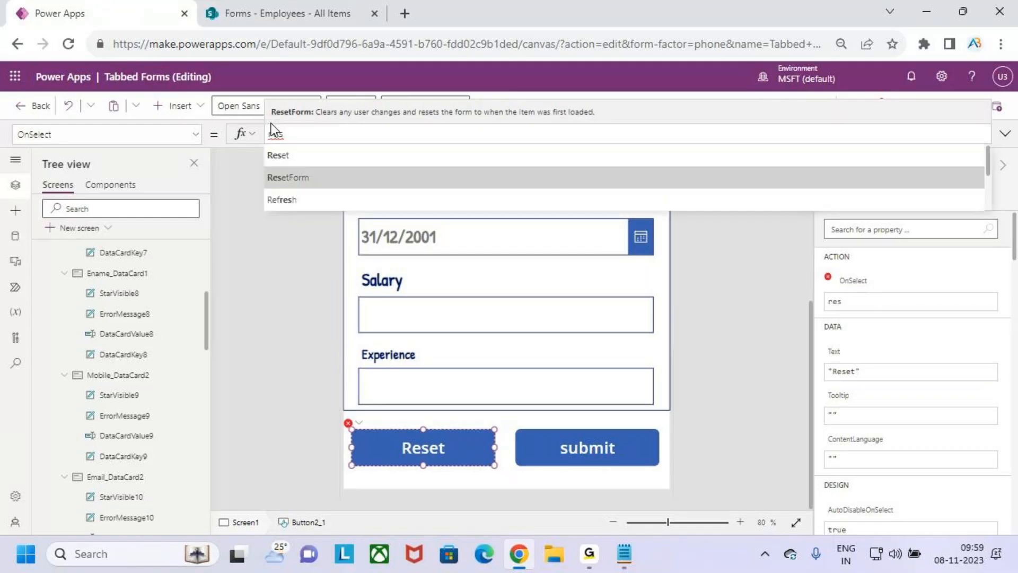
key(Tab)
text(form)
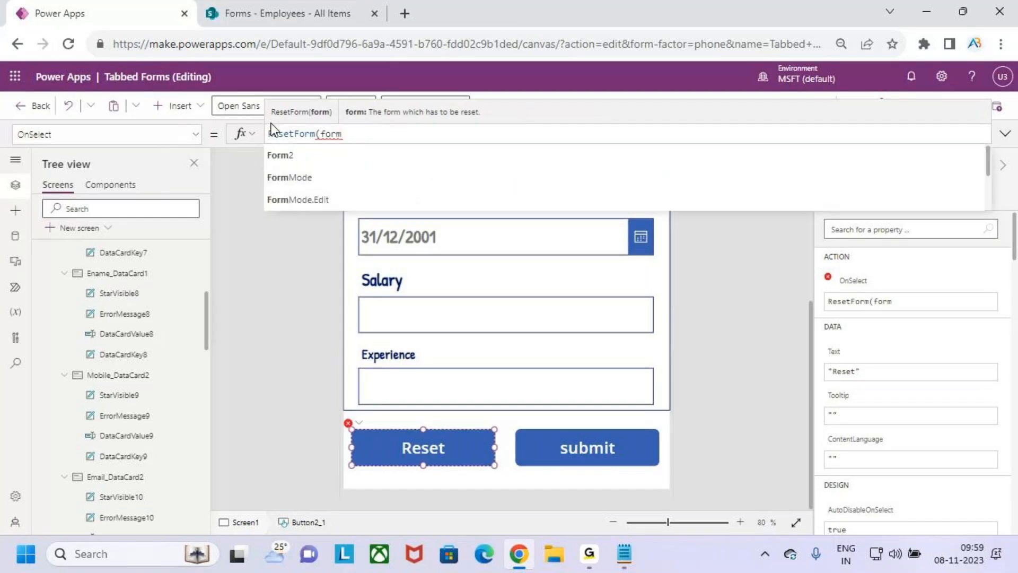
key(Down)
key(Return)
text())
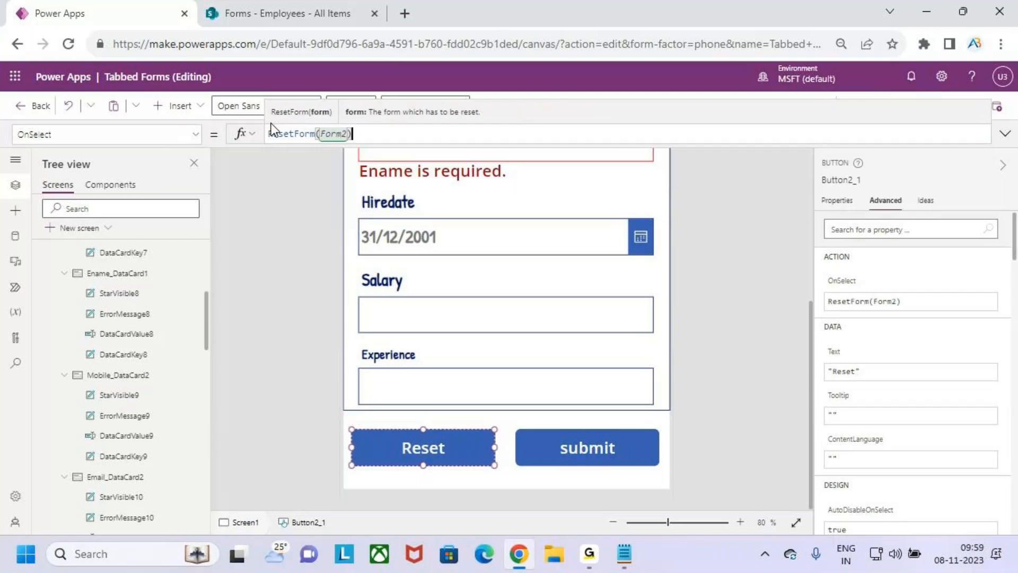
click(926, 105)
In preview, reset the form, enter Eno 101, Dno 10 and Age 24, and submit to test validation
click(454, 471)
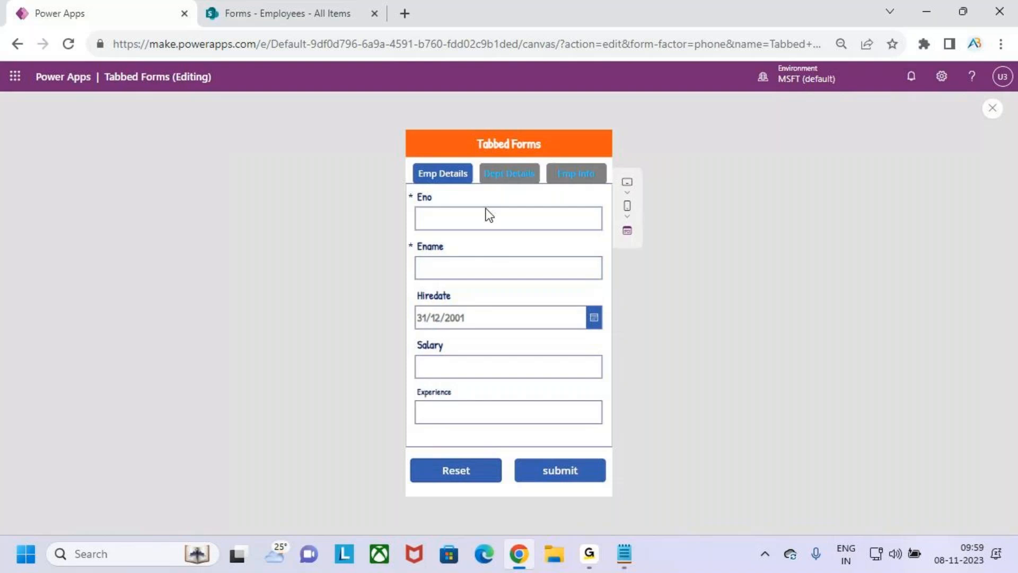
key(ctrl+2)
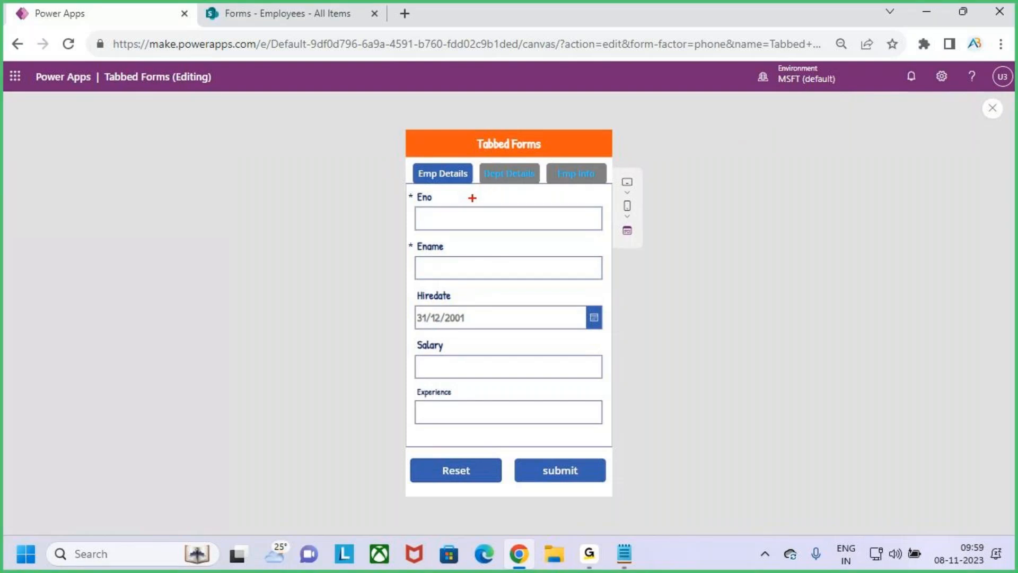
click(470, 218)
text(101)
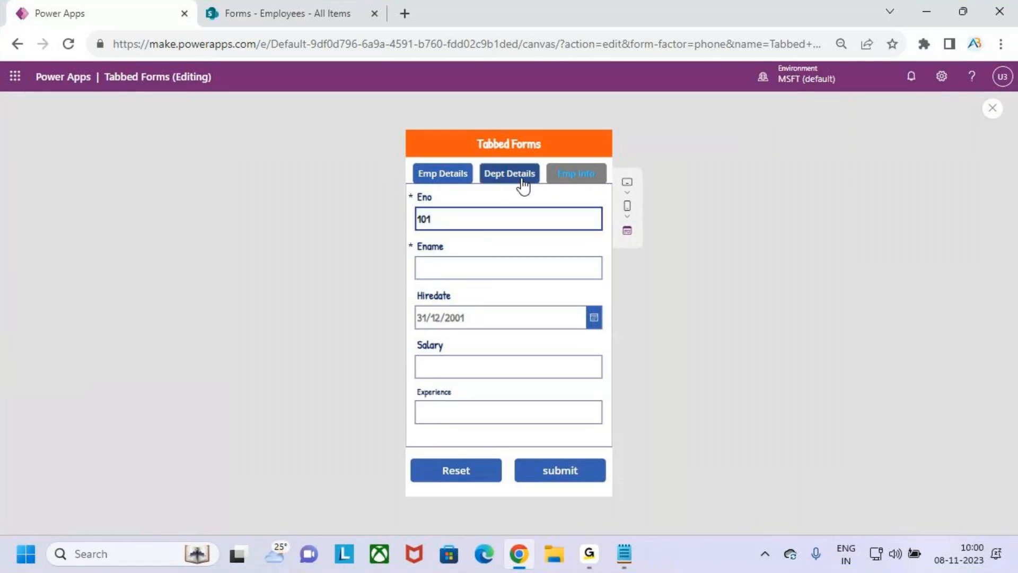
click(517, 176)
click(480, 265)
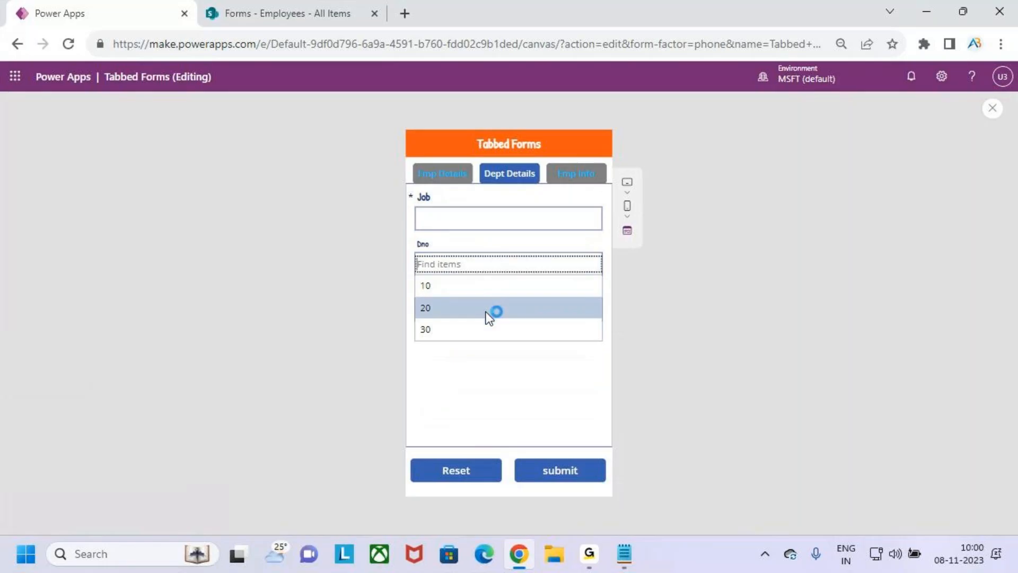
click(465, 293)
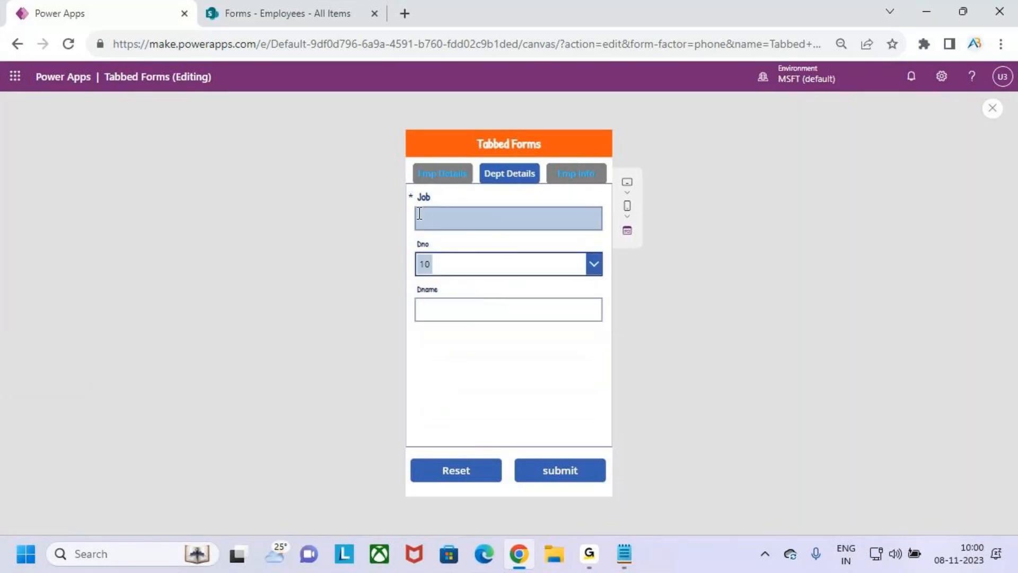
click(585, 174)
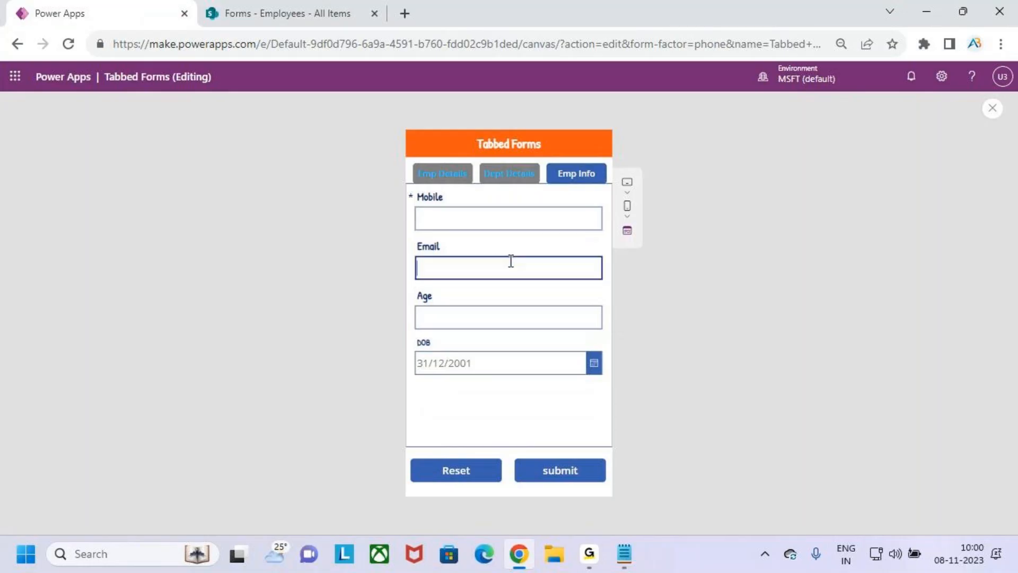
click(514, 318)
text(24)
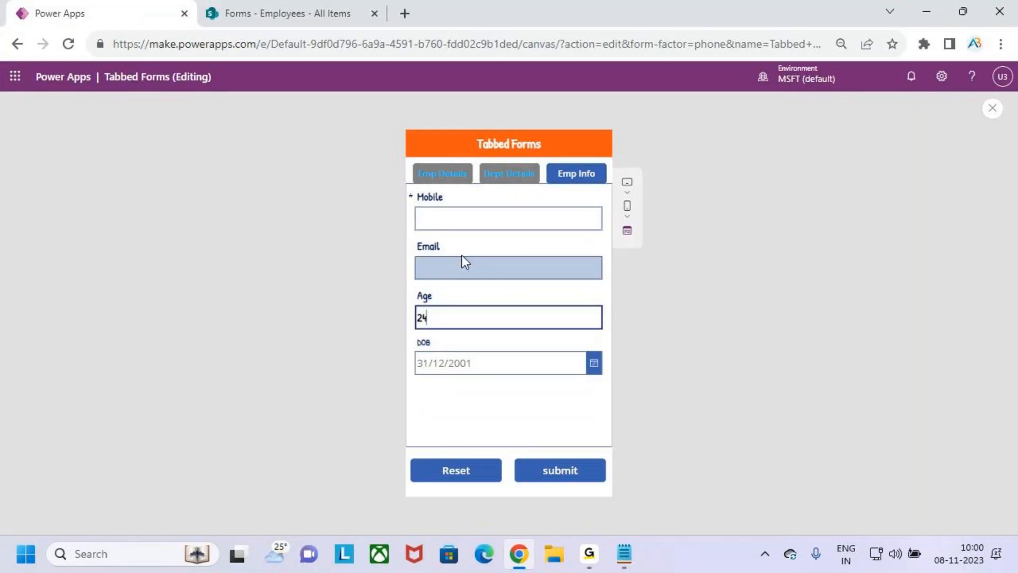
click(575, 475)
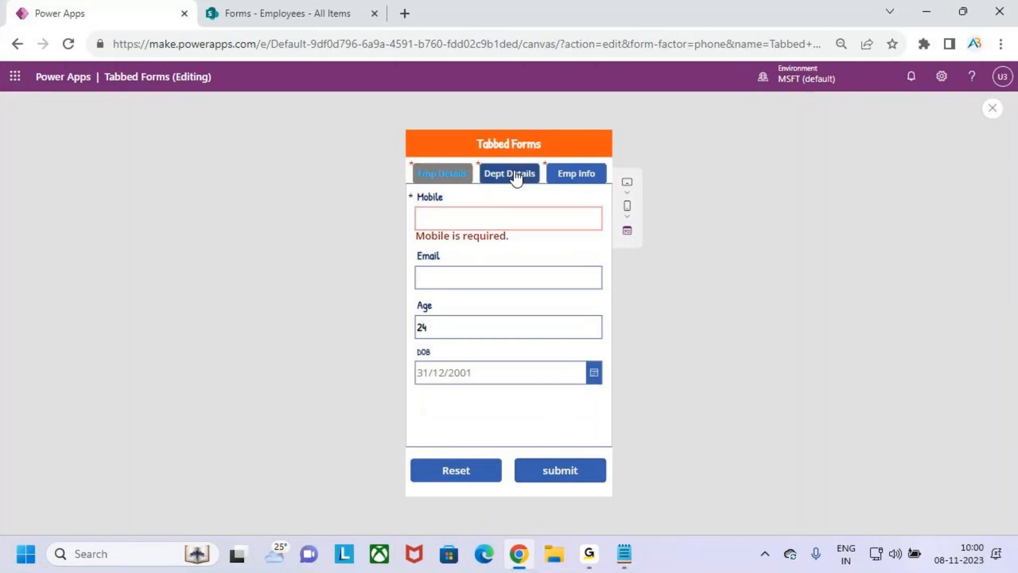
click(497, 223)
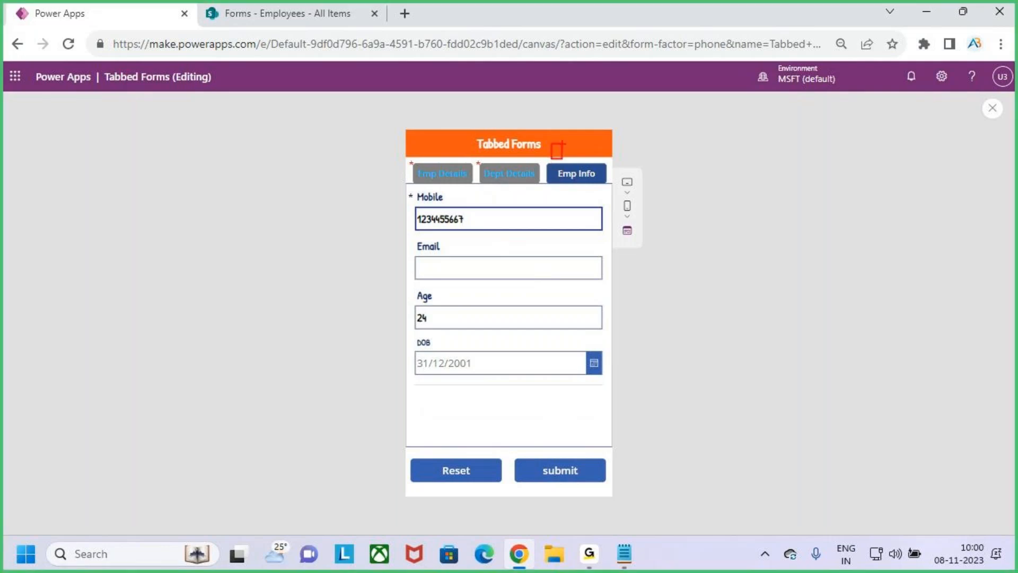
click(506, 175)
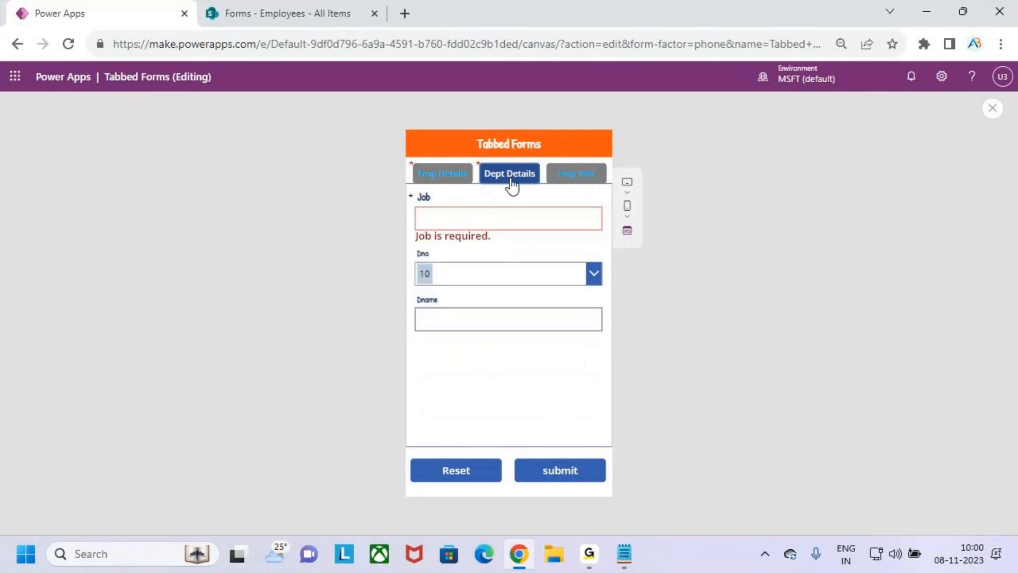
click(482, 214)
text(Dev)
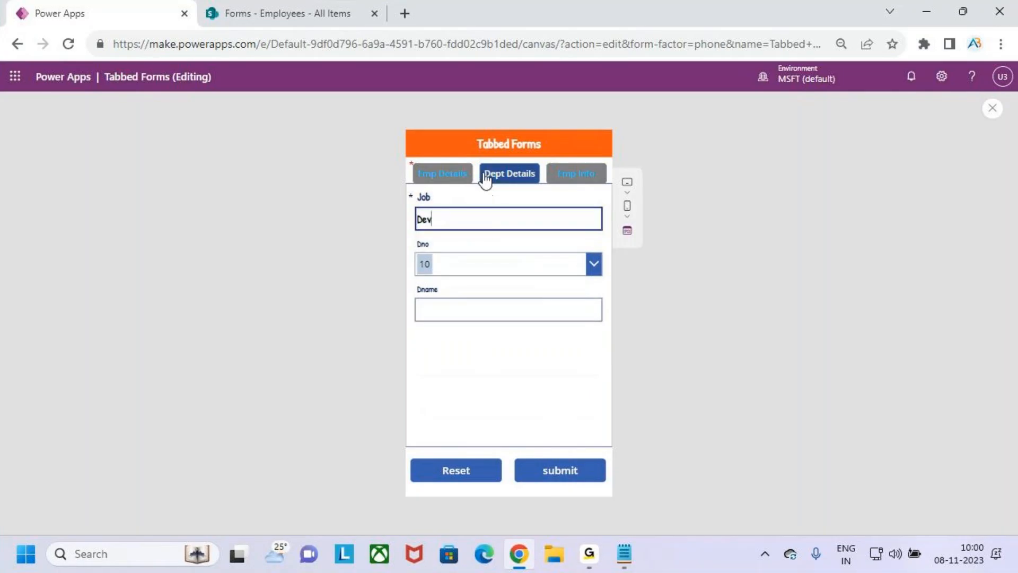
click(444, 175)
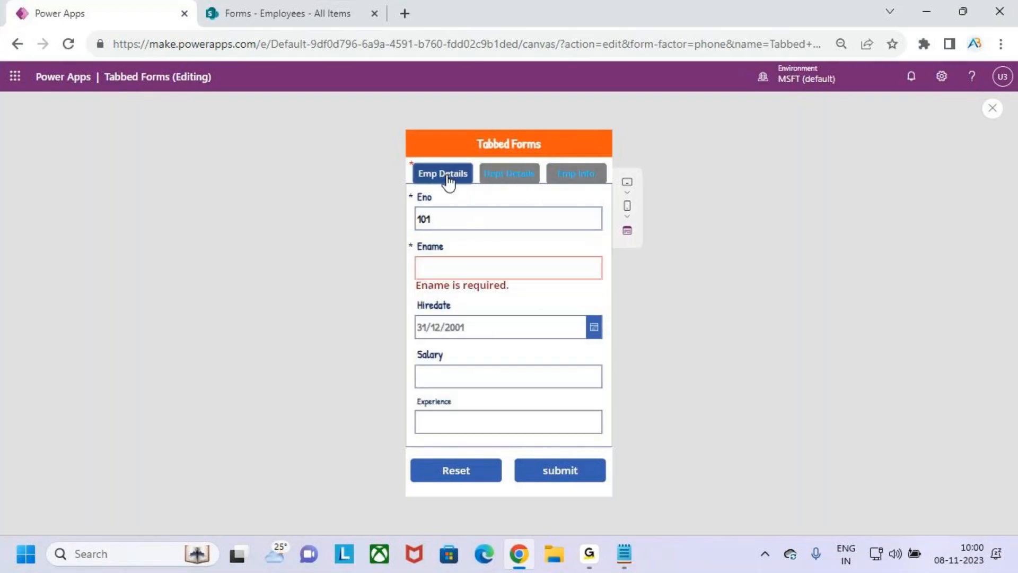
click(484, 266)
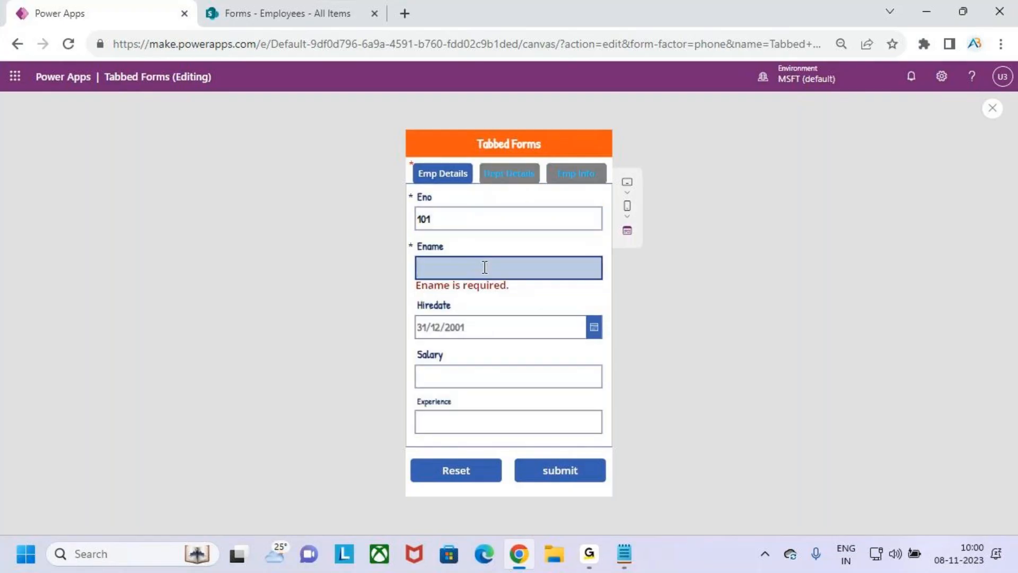
text(w)
key(BackSpace)
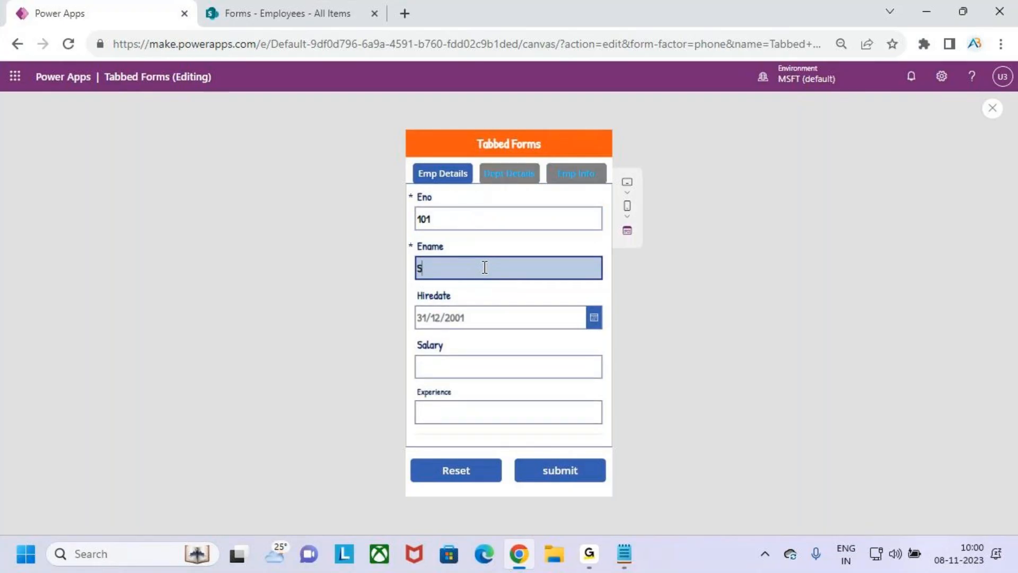
text(Smith)
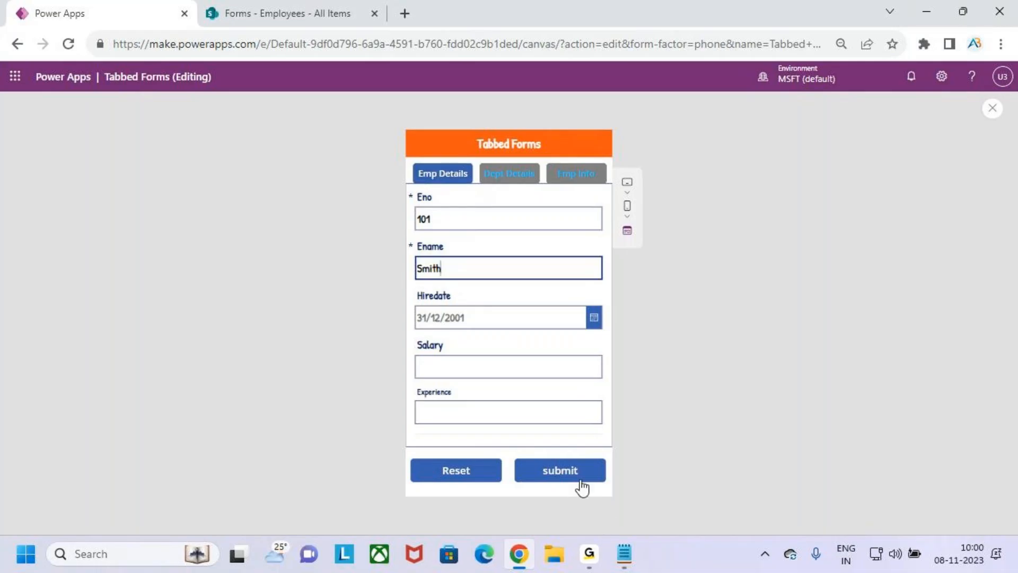
click(584, 474)
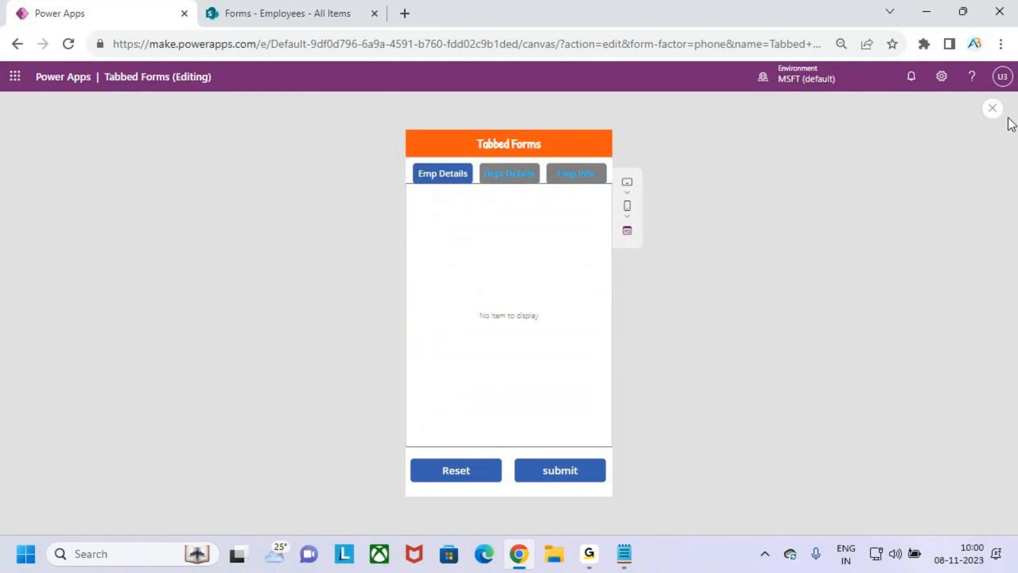
click(992, 109)
Dismiss the tip and set Form2's Default mode to New in its Properties
click(624, 361)
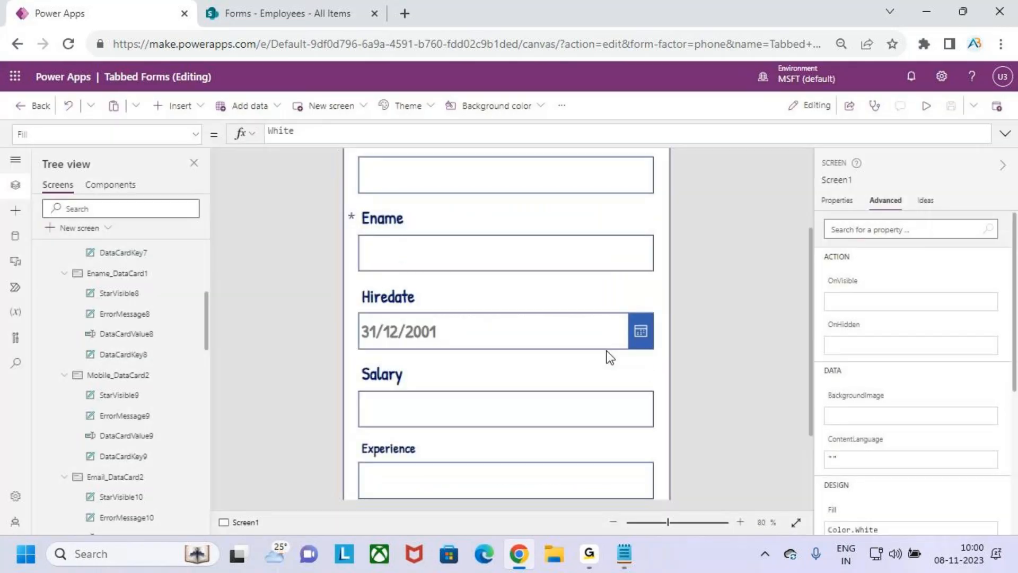
scroll(428, 308, up, 3)
click(665, 342)
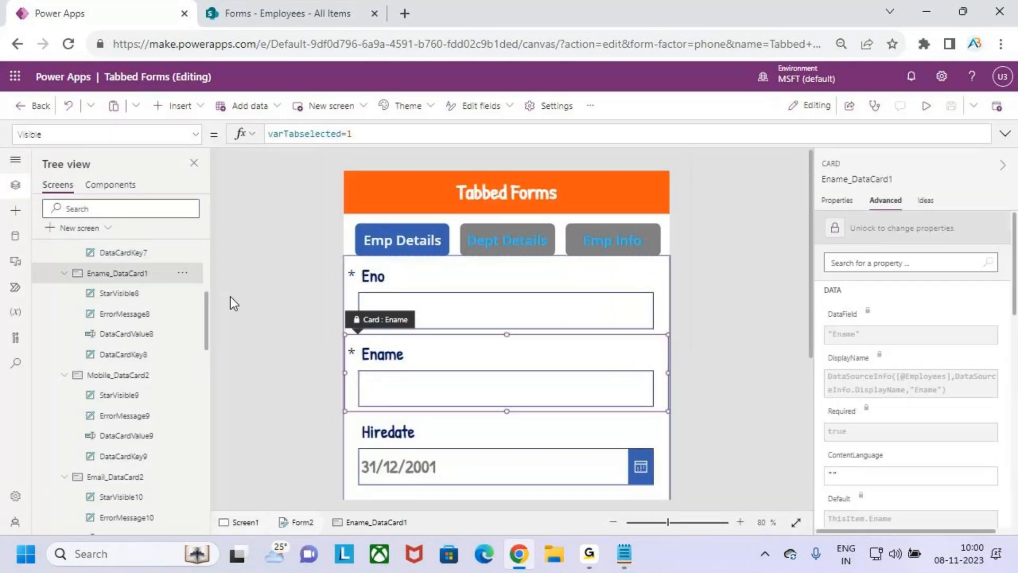
scroll(90, 287, up, 5)
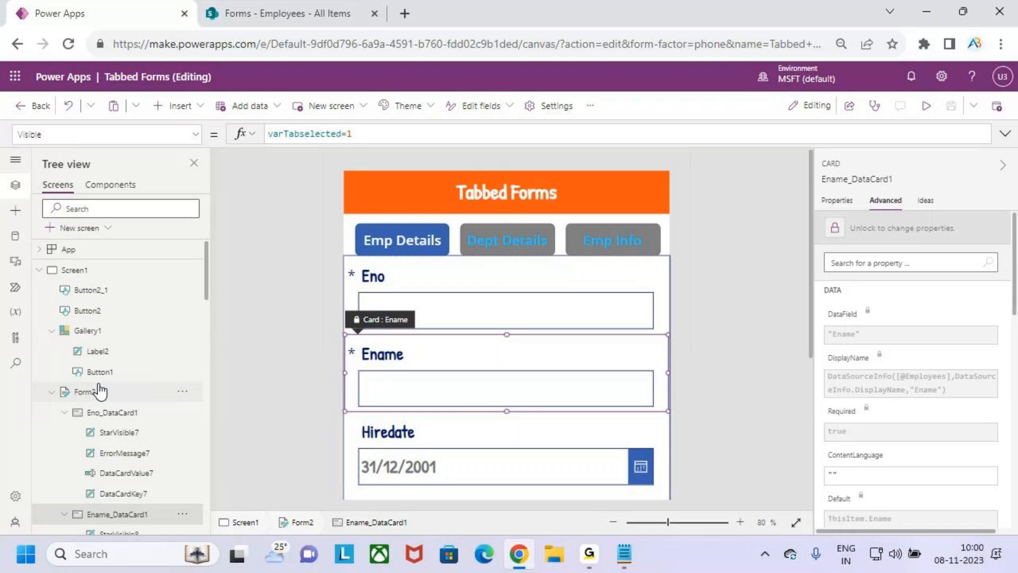
click(87, 330)
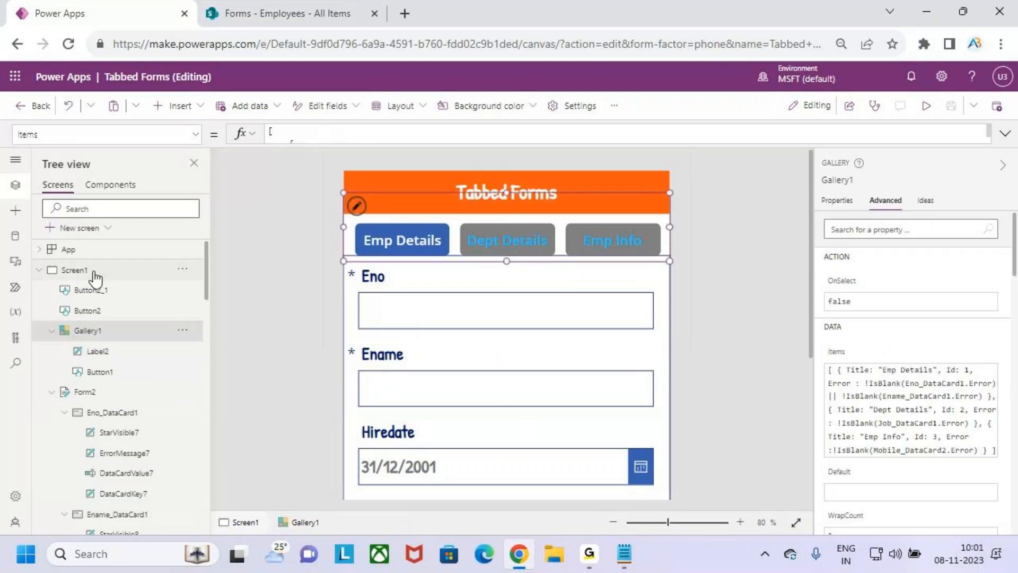
click(95, 273)
click(112, 395)
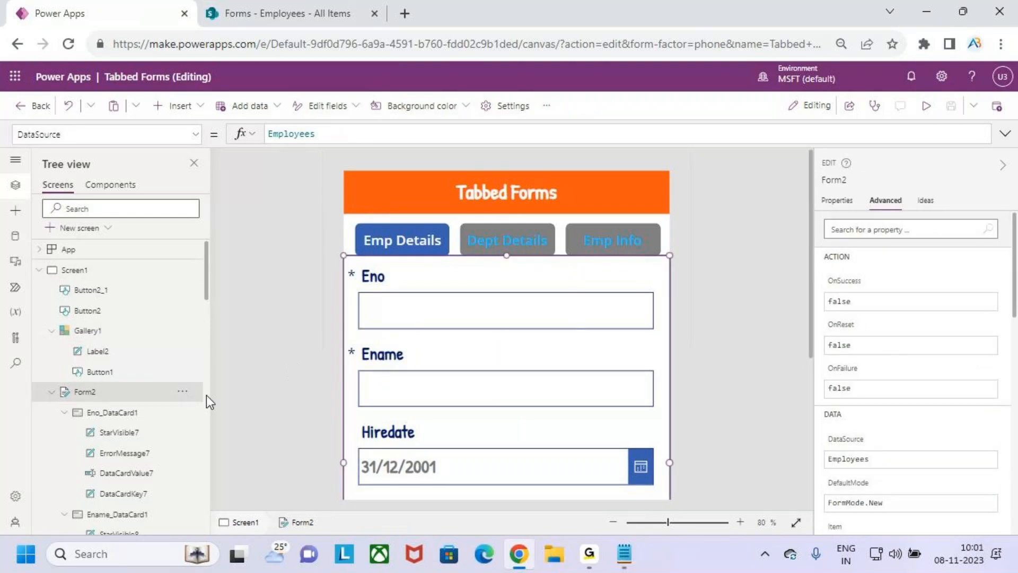
click(829, 206)
click(948, 356)
click(952, 391)
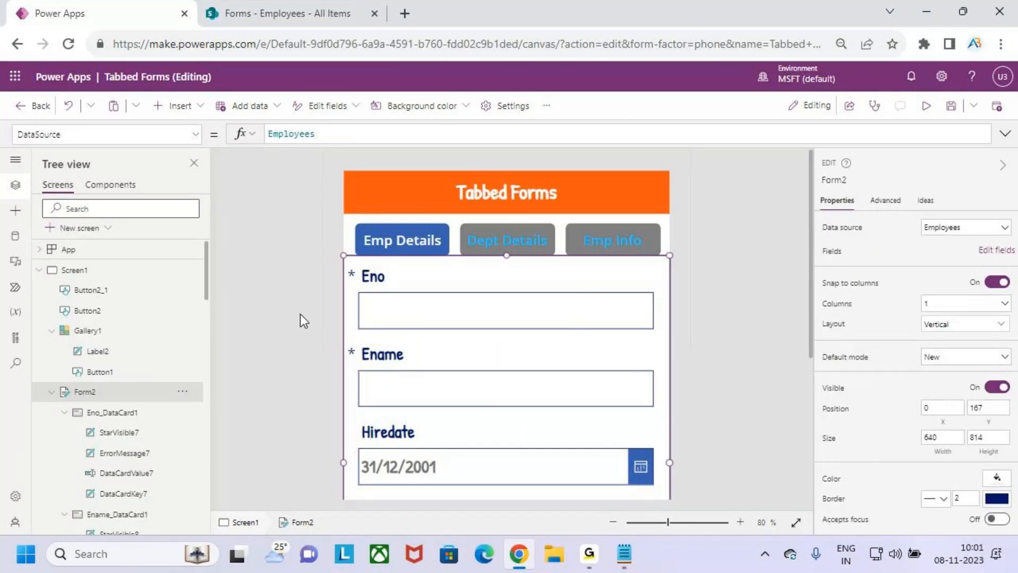
Select Screen1 and scroll down through the screen
click(107, 273)
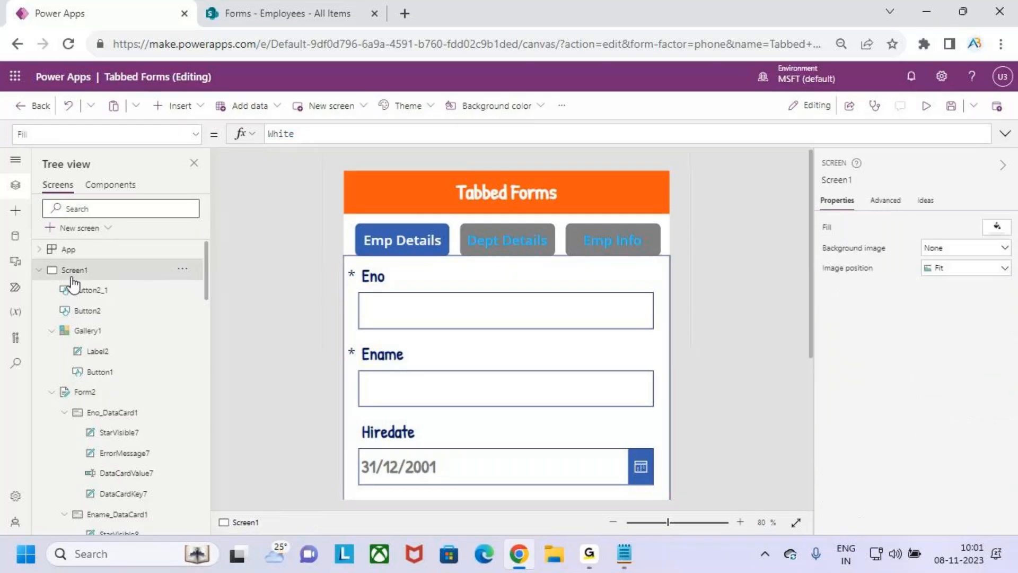
key(Escape)
scroll(577, 291, down, 3)
scroll(576, 292, down, 3)
scroll(577, 292, down, 1)
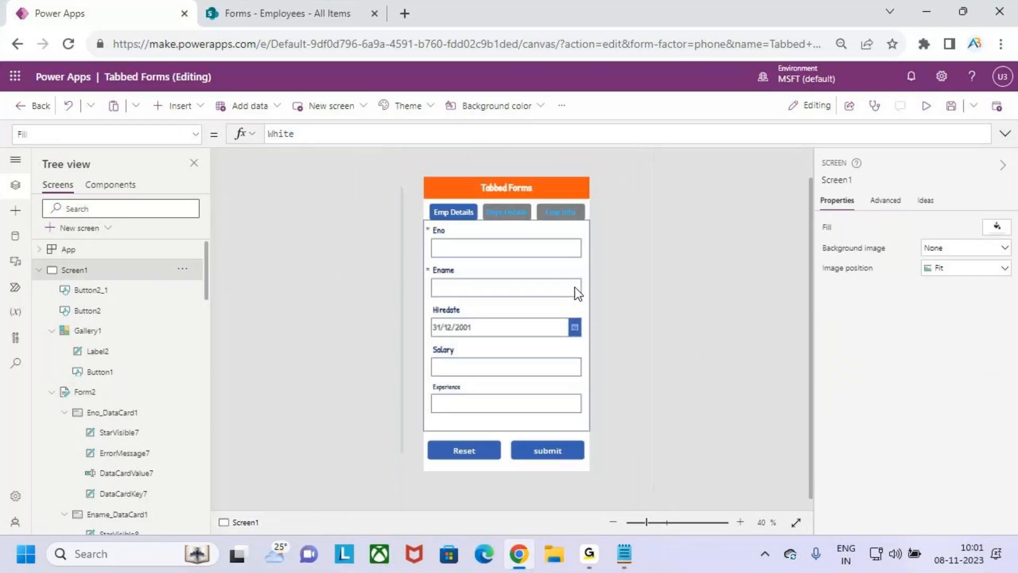
key(ctrl+2)
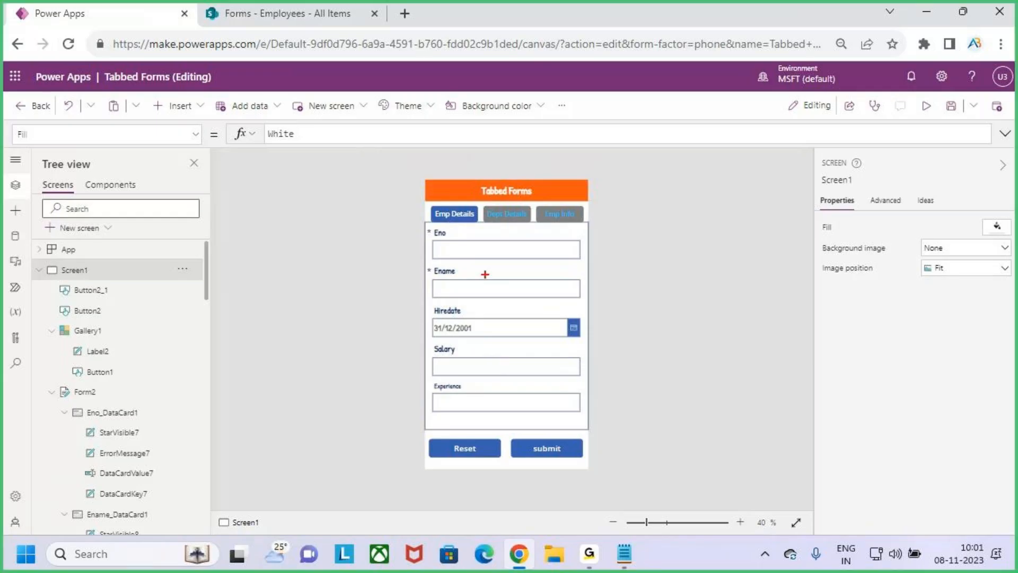
mouse_move(427, 200)
mouse_down()
mouse_move(474, 225)
mouse_move(475, 169)
mouse_up()
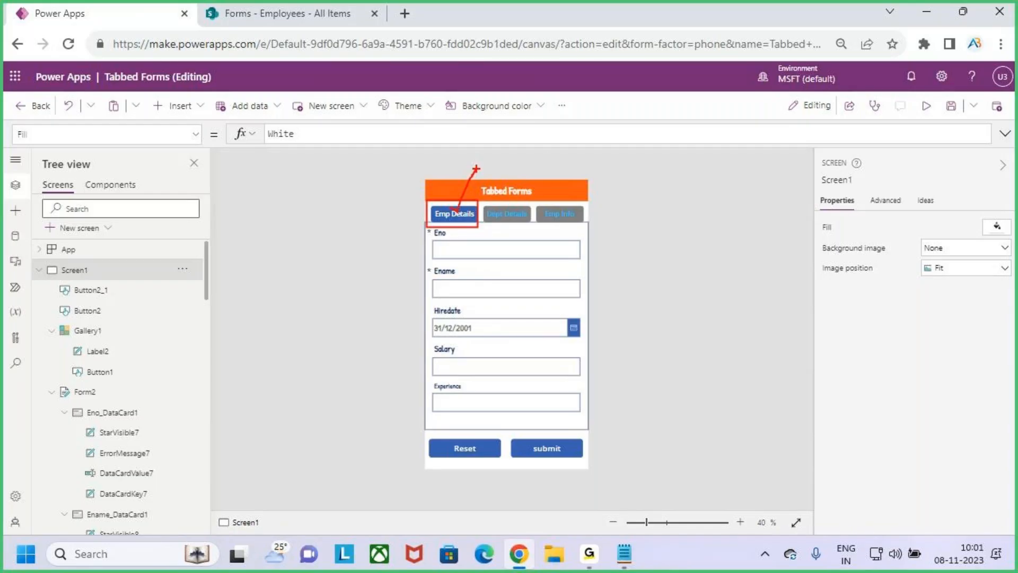
Save the app and publish this version
click(950, 105)
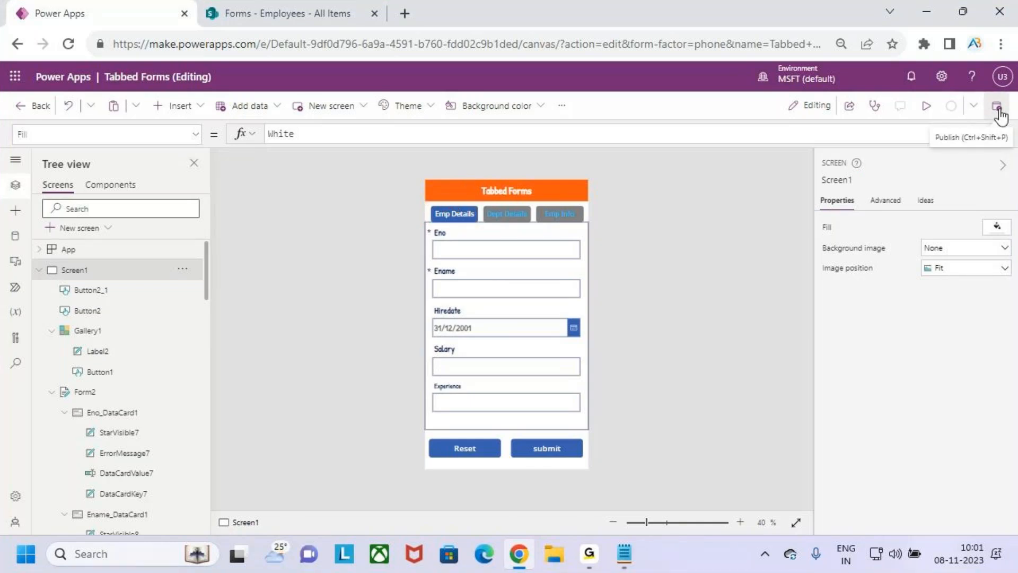
click(998, 111)
click(547, 437)
Leave the editor and reopen Tabbed Forms for editing from the Apps list
click(21, 108)
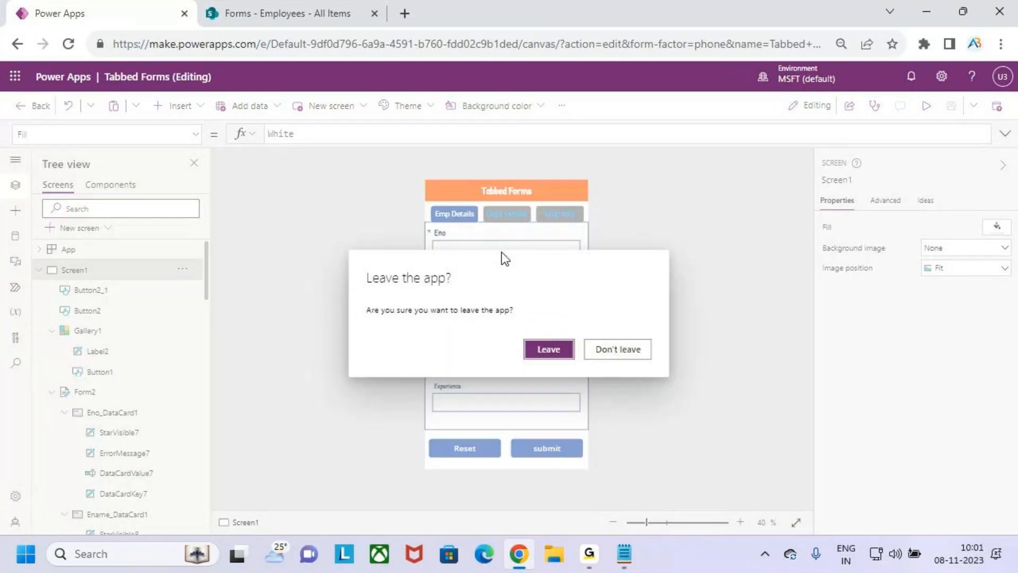
click(551, 349)
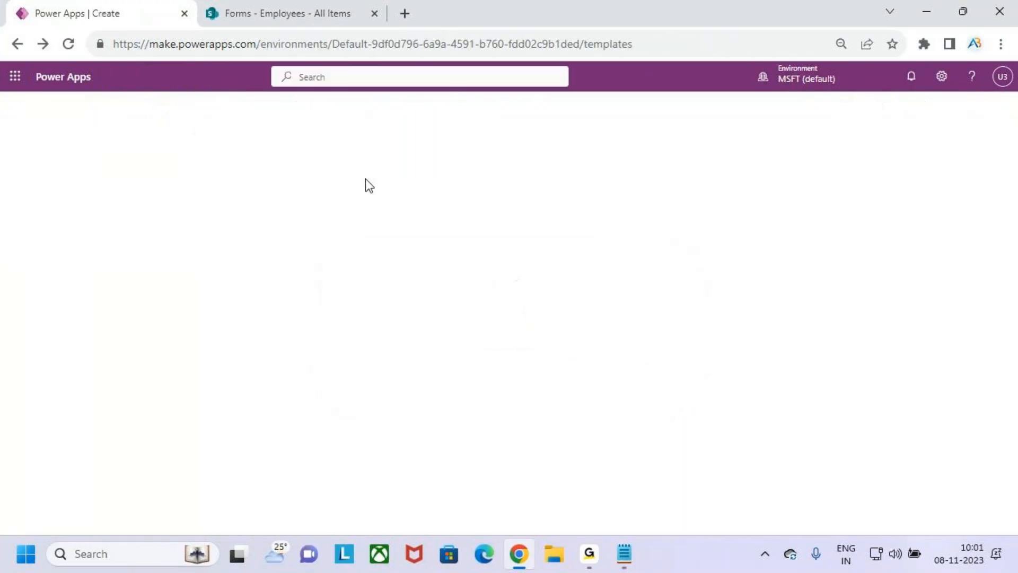
click(69, 211)
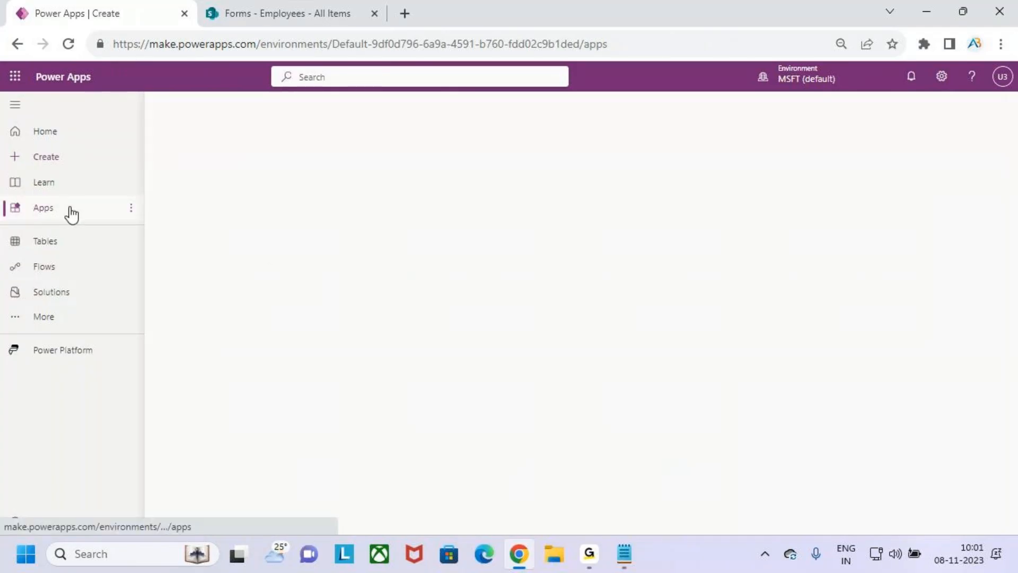
click(438, 333)
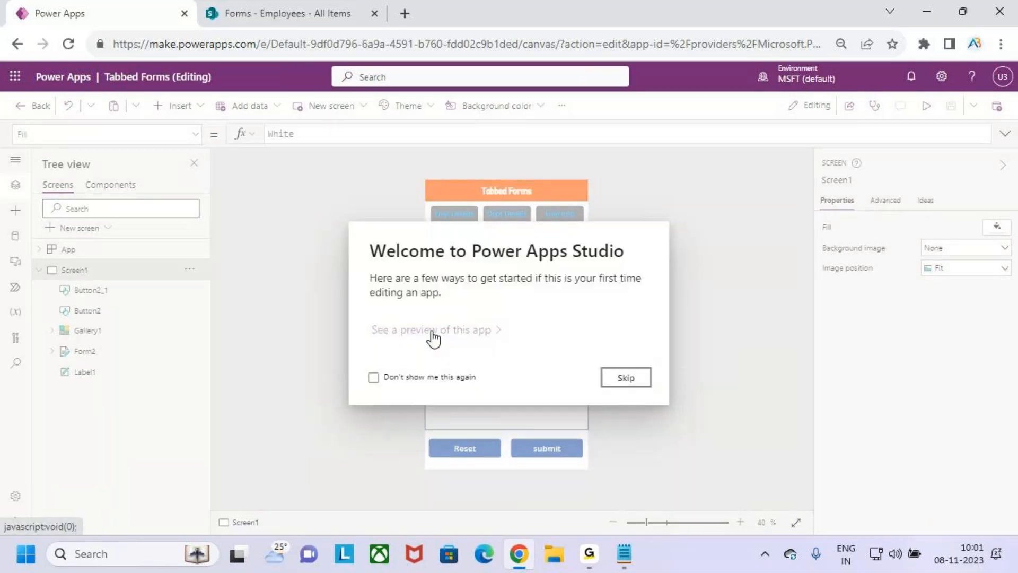
Skip the Welcome to Power Apps Studio dialog and open Screen1's property dropdown
click(626, 379)
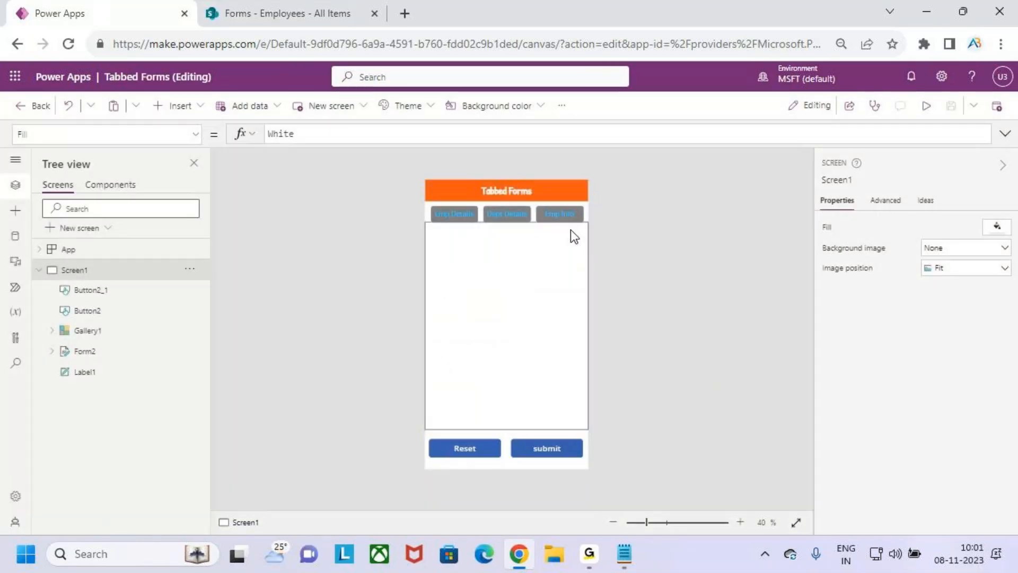
key(ctrl+2)
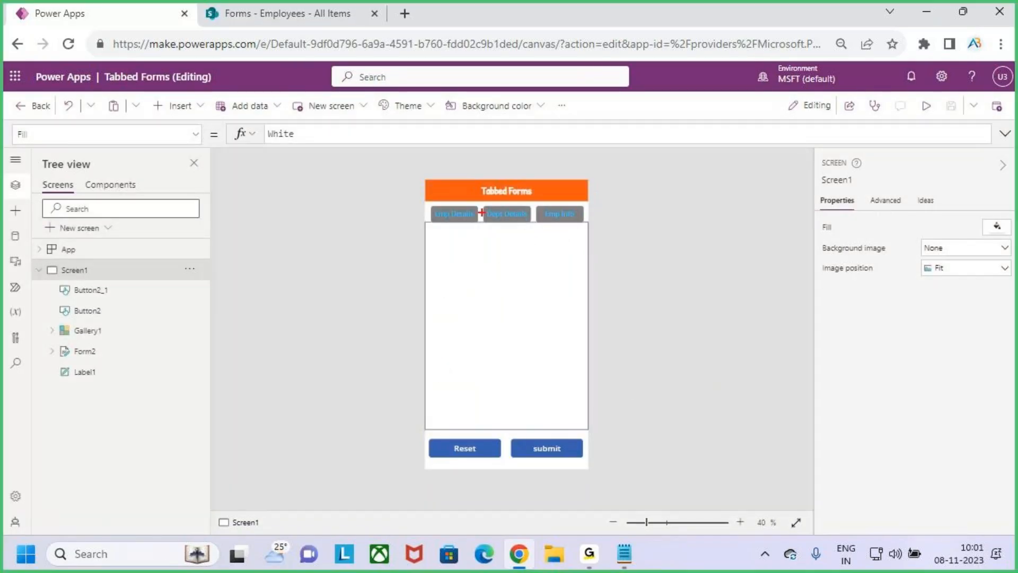
drag(422, 203, 588, 230)
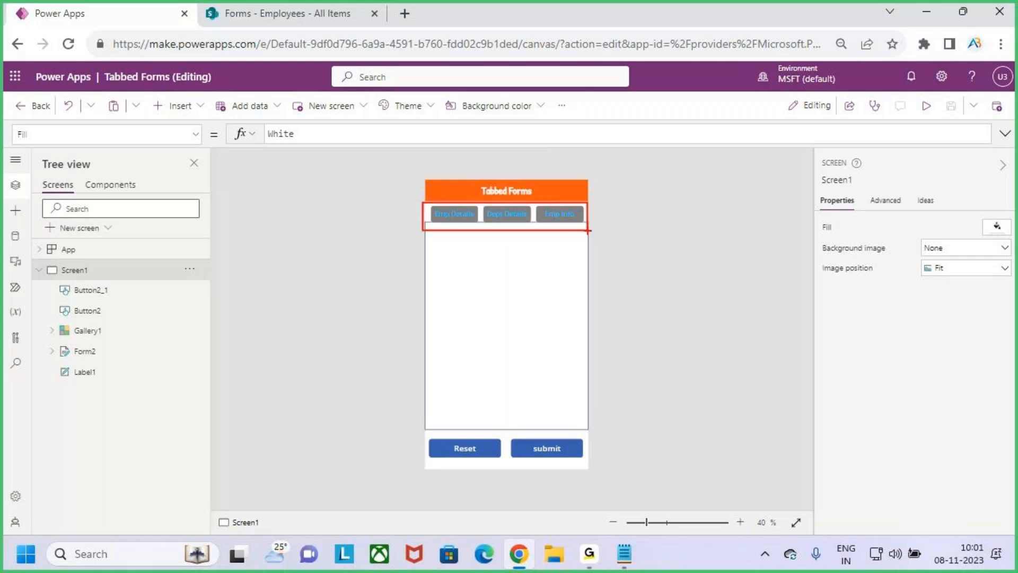
key(Escape)
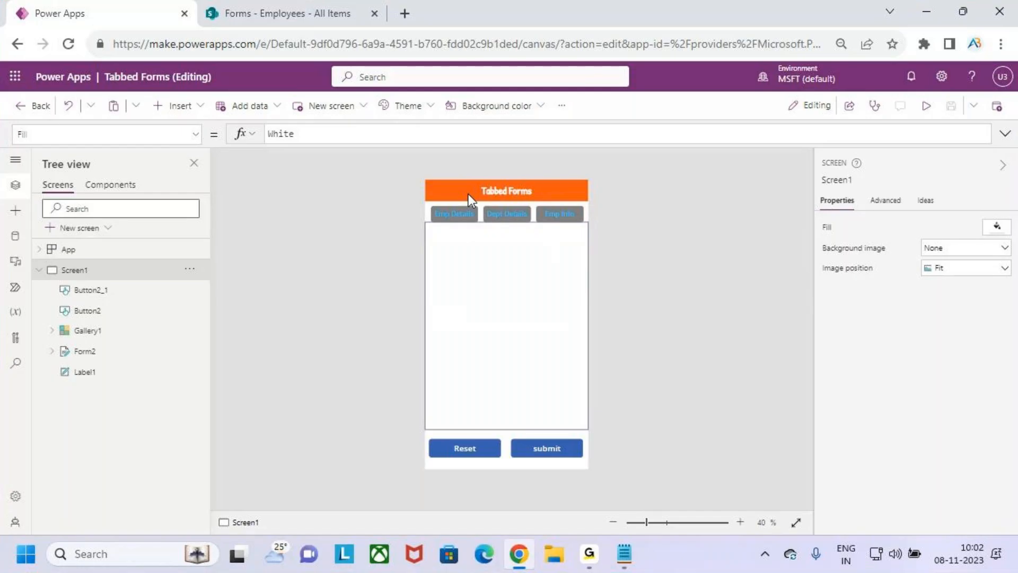
key(ctrl+2)
drag(428, 205, 478, 227)
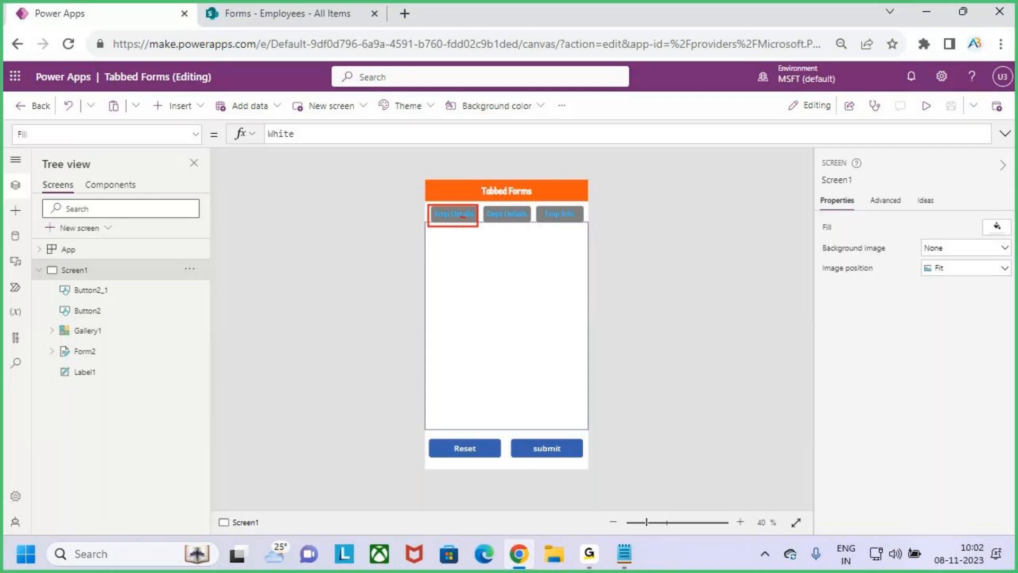
key(Escape)
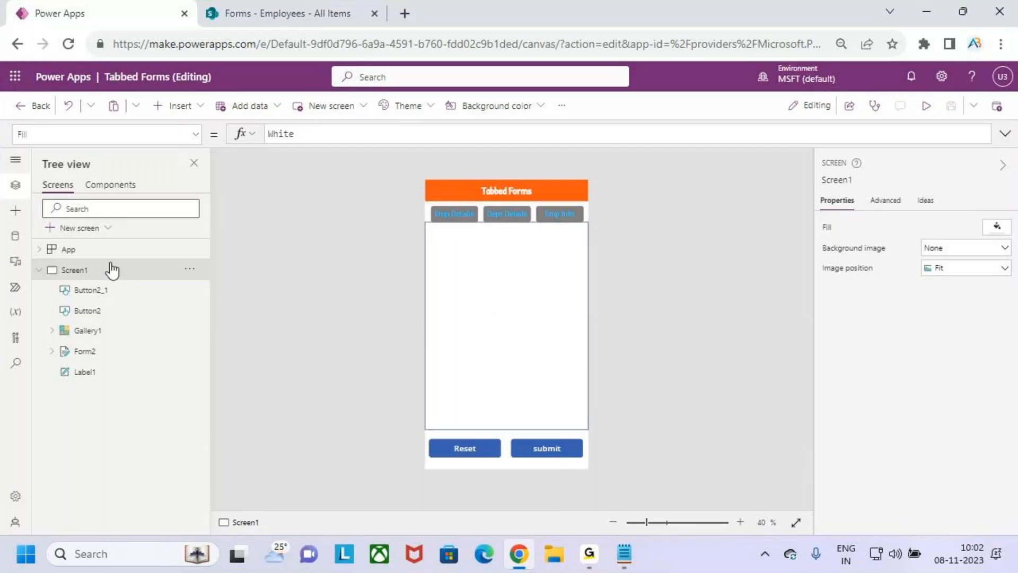
click(196, 135)
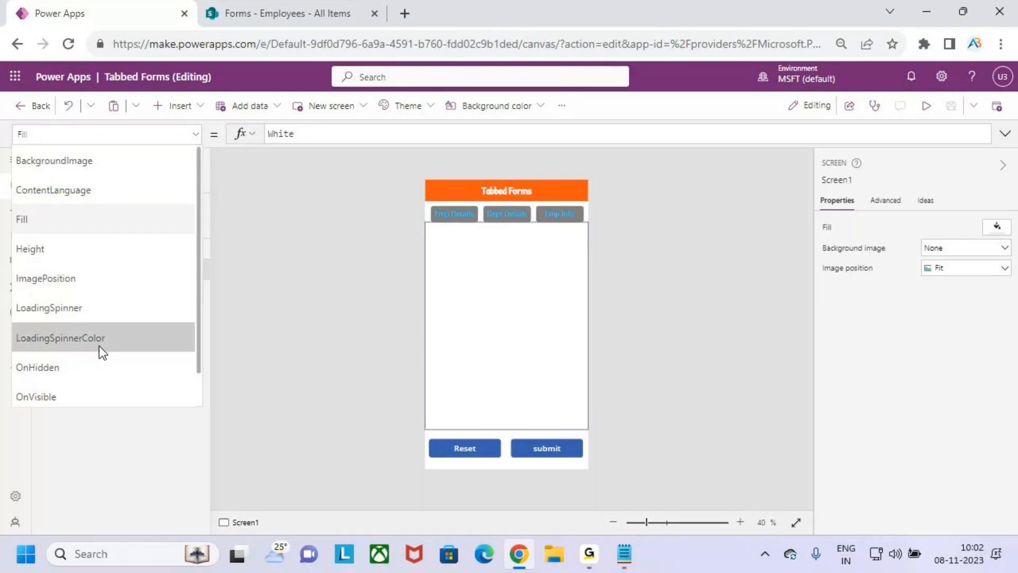
Set Screen1's OnVisible to Set(varTadselected,1) and save the app
click(99, 397)
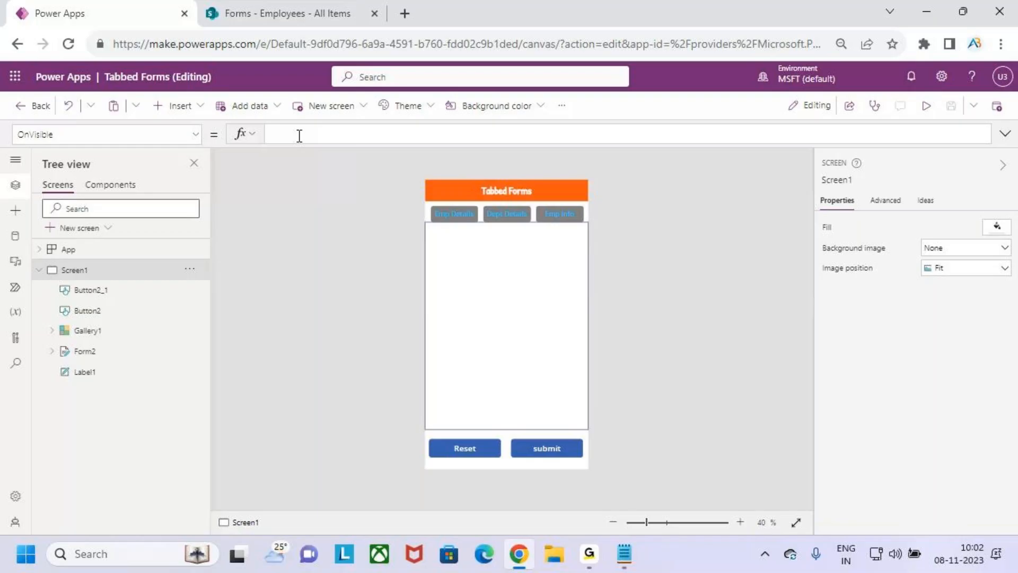
text(set)
text((var)
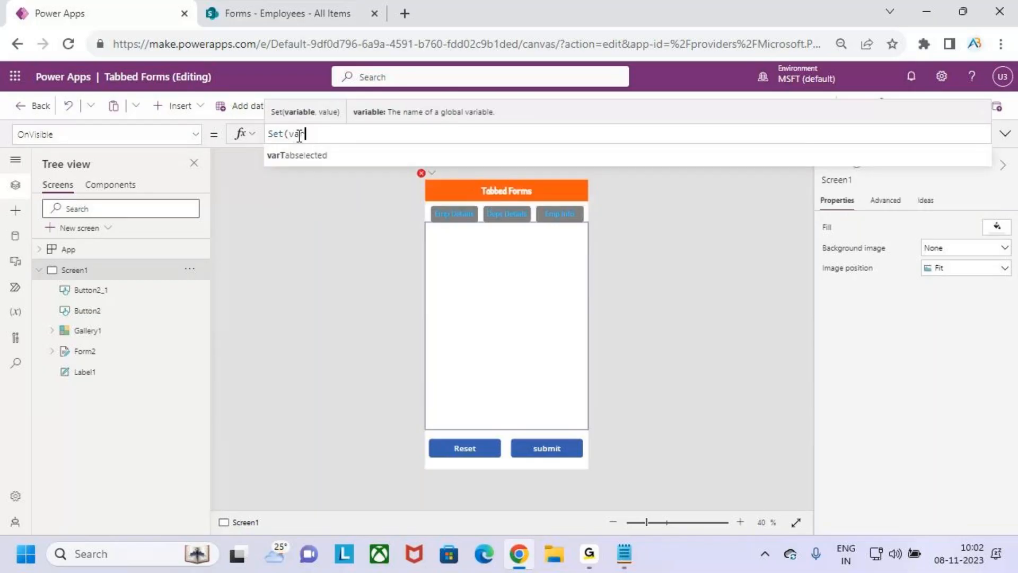
text(tTed)
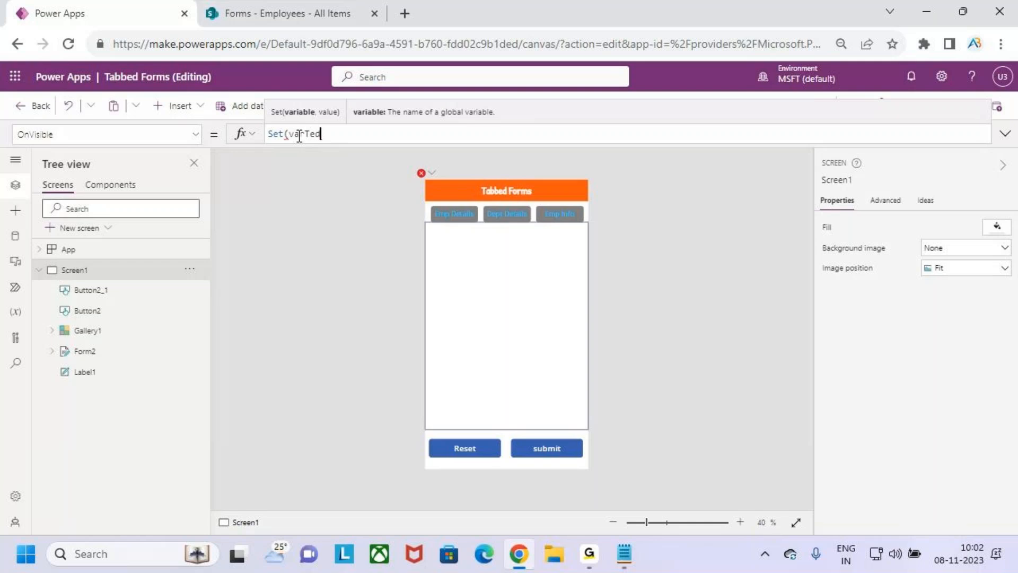
key(BackSpace)
key(BackSpace)
text(adselected,1))
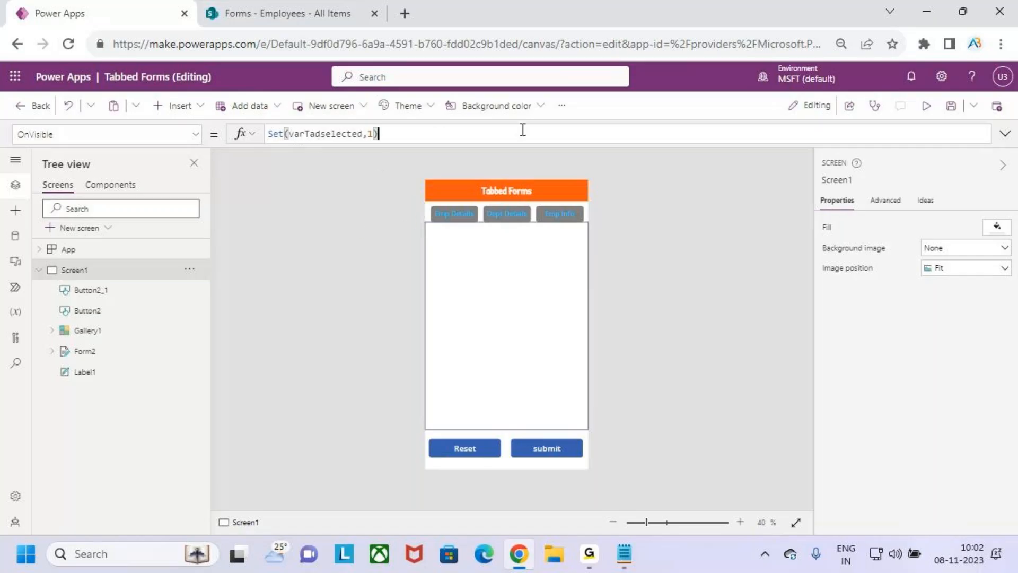
click(951, 106)
click(84, 228)
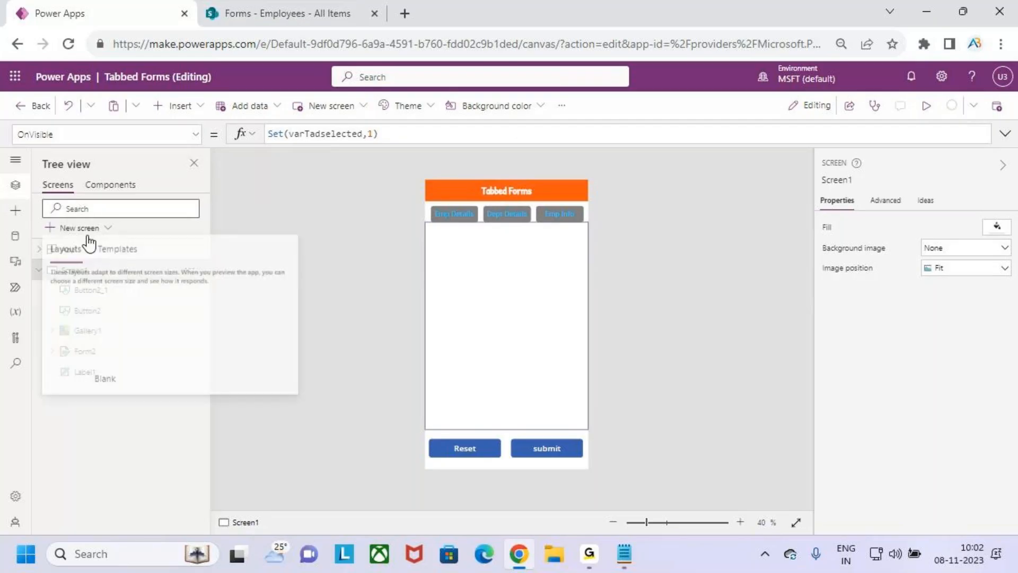
Add a blank Screen2, view it, return to Screen1 and save
click(114, 347)
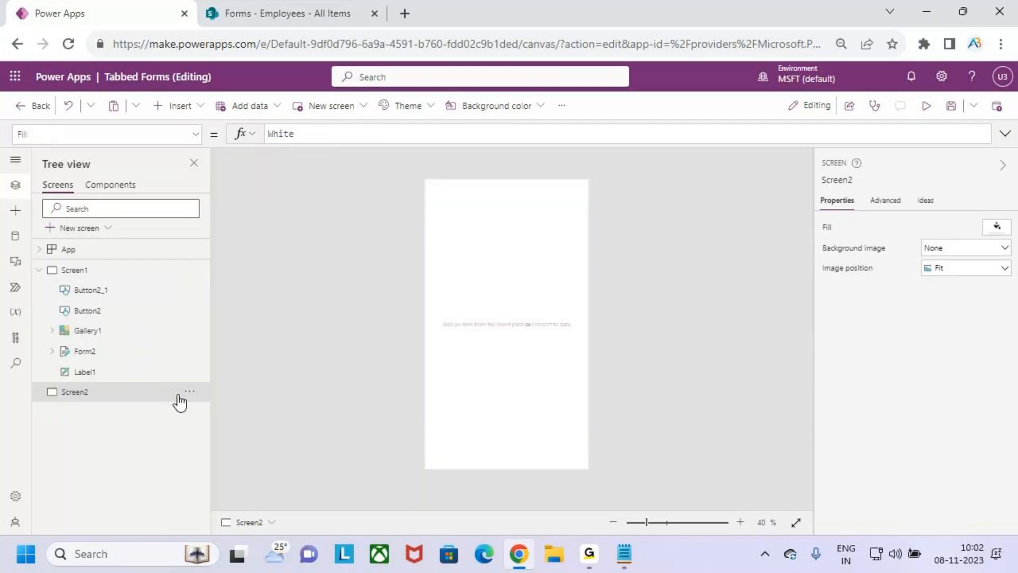
click(77, 272)
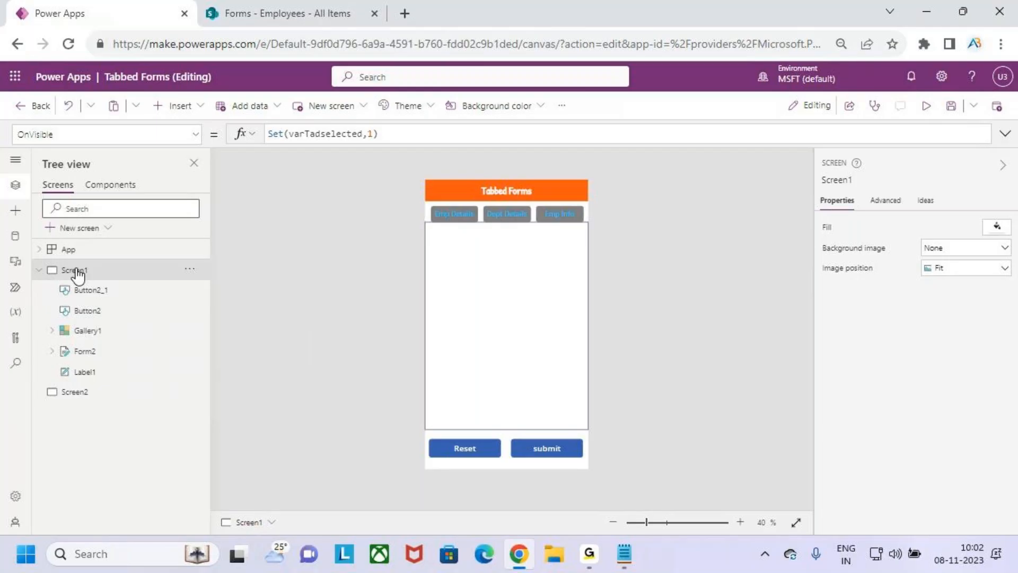
click(99, 391)
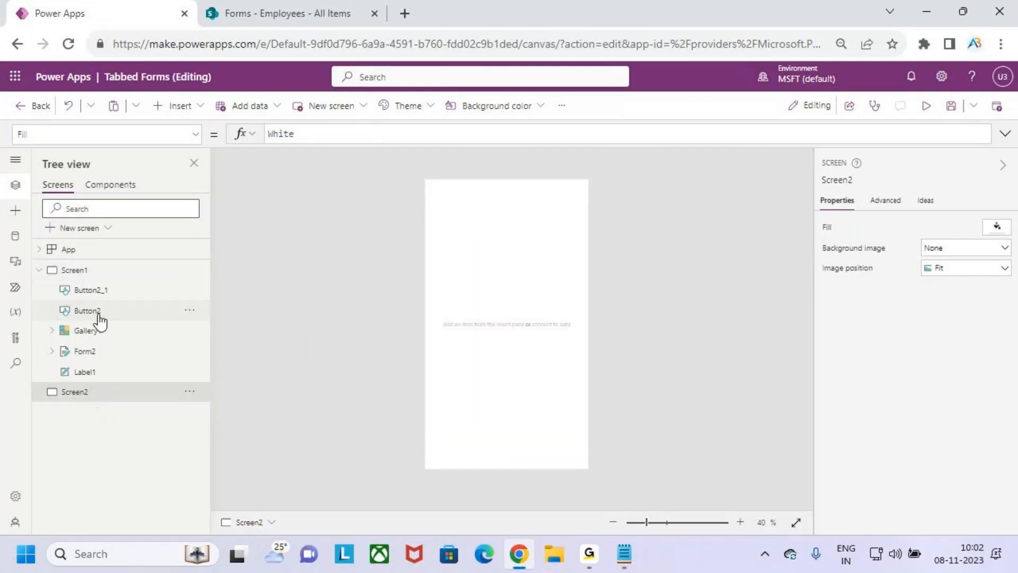
click(96, 272)
click(952, 105)
Preview the app briefly, then return to editing with Screen2 shown
click(927, 106)
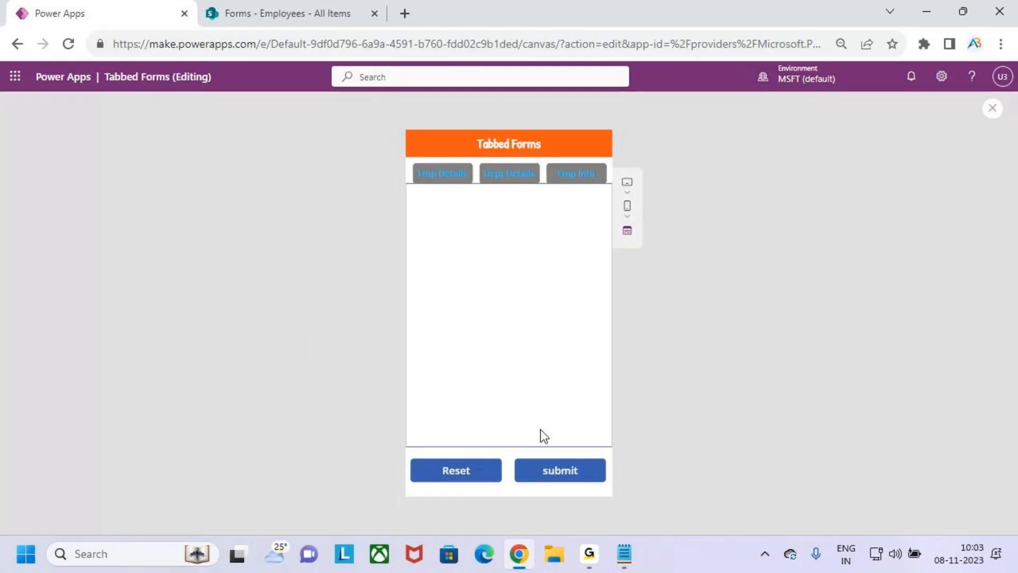
click(993, 108)
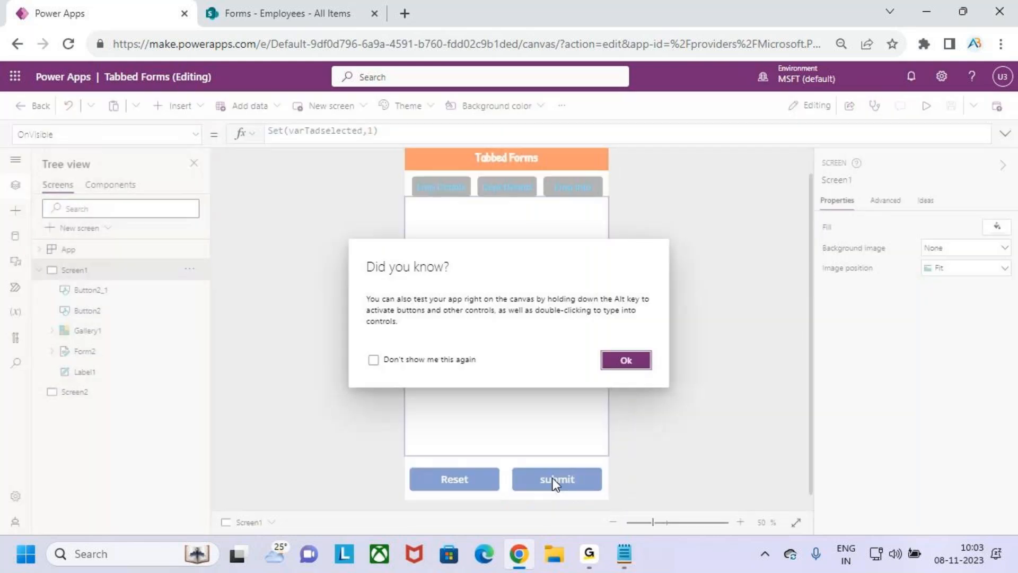
click(624, 360)
click(85, 393)
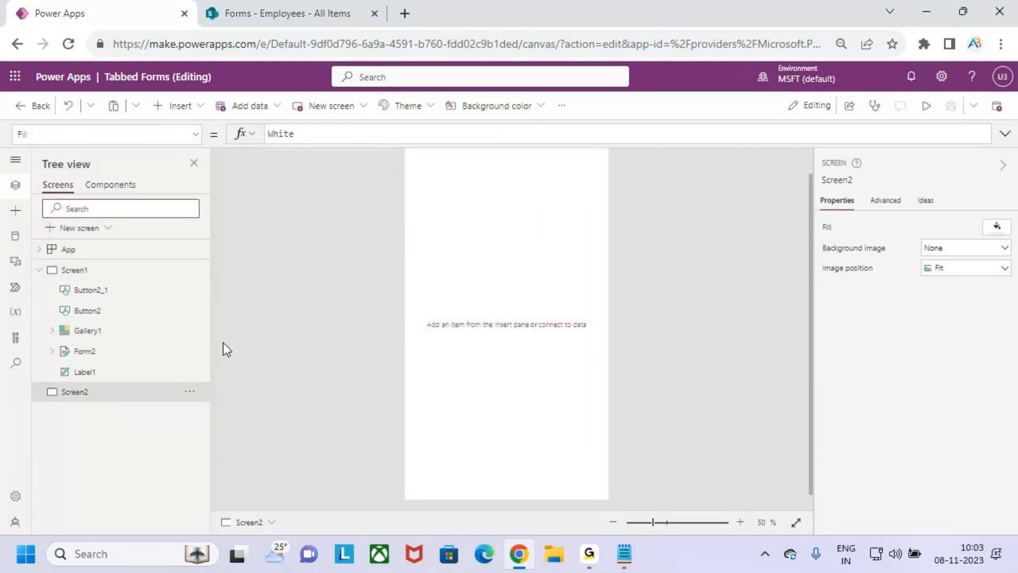
click(175, 106)
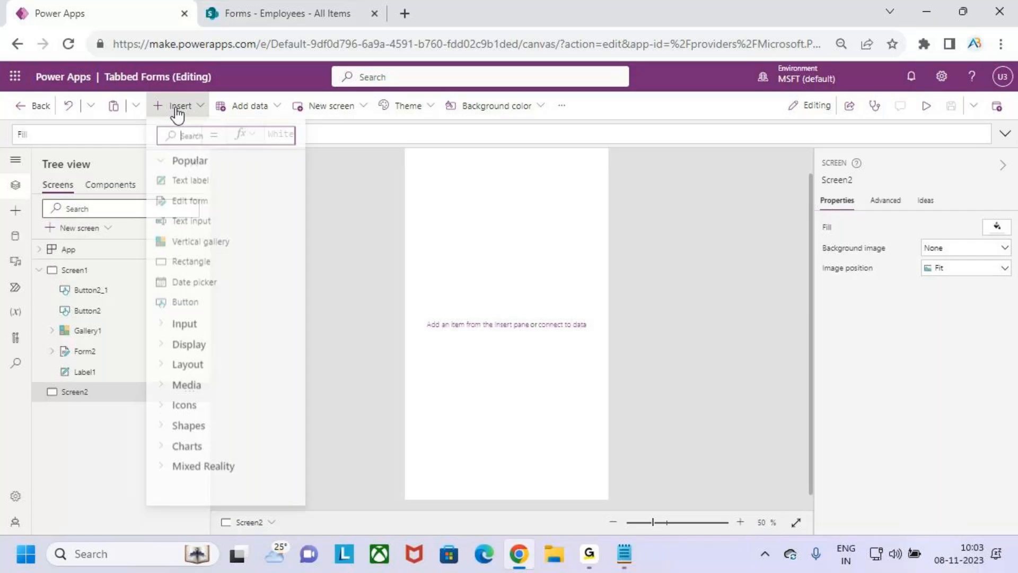
Add a button to Screen2 with OnSelect Navigate(Screen1) and preview the app
click(185, 305)
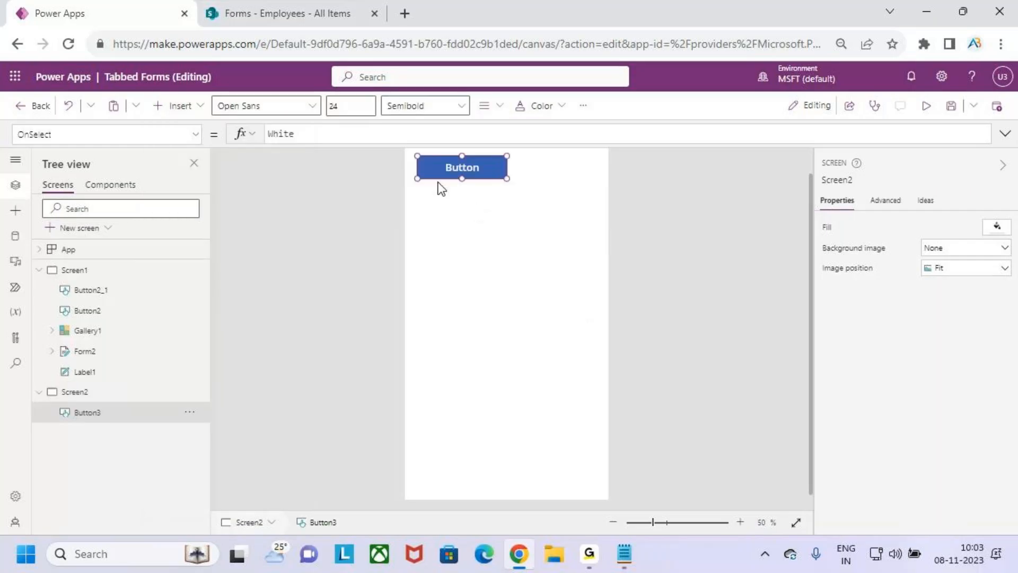
drag(460, 169, 477, 196)
drag(304, 139, 225, 139)
key(BackSpace)
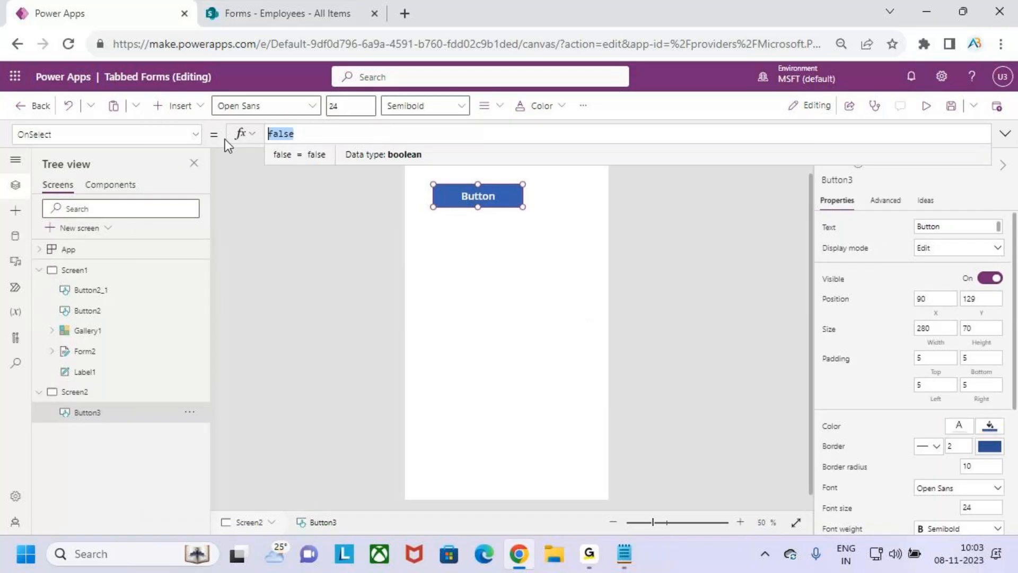
text(navig)
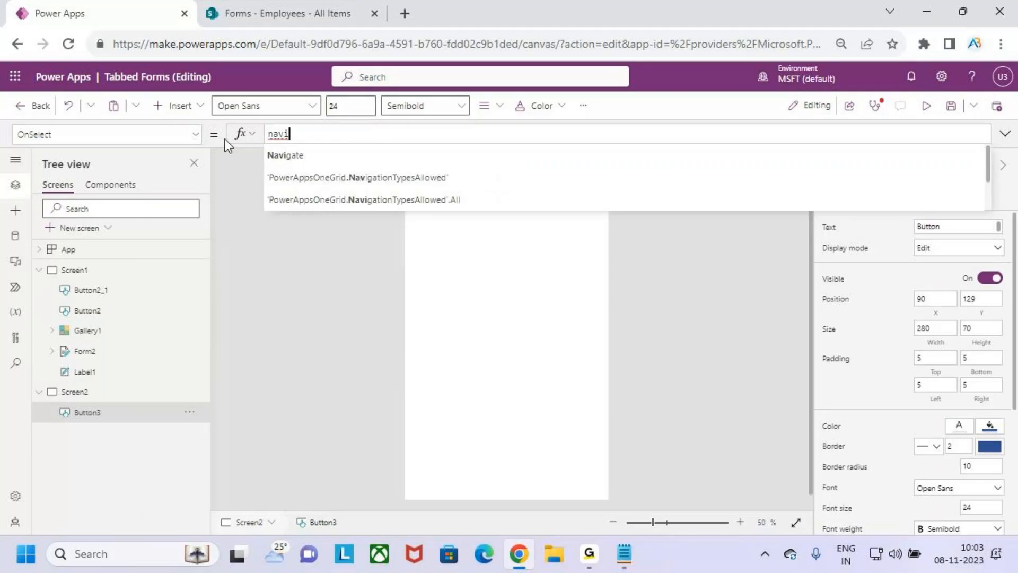
key(Tab)
text(s)
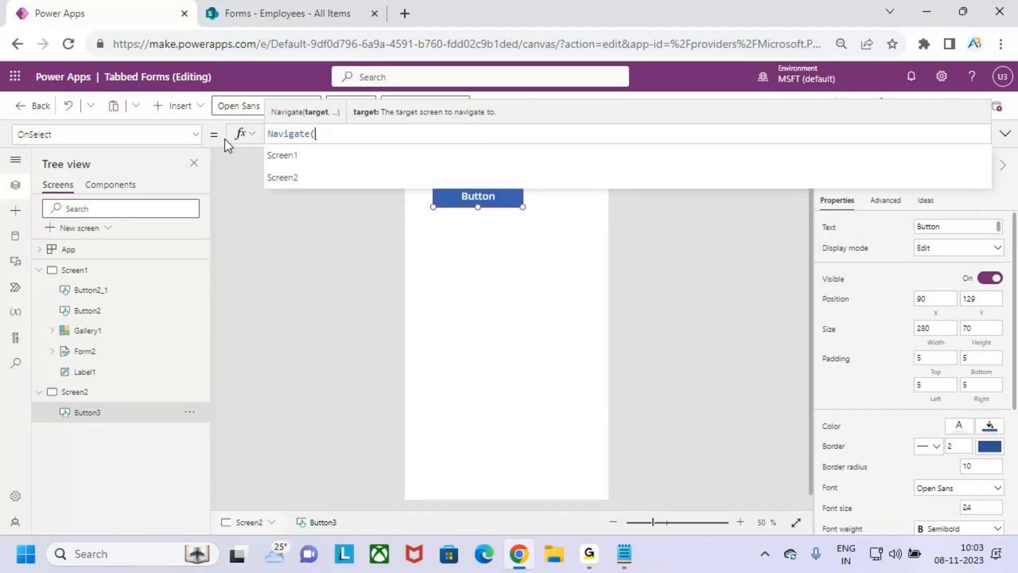
key(Tab)
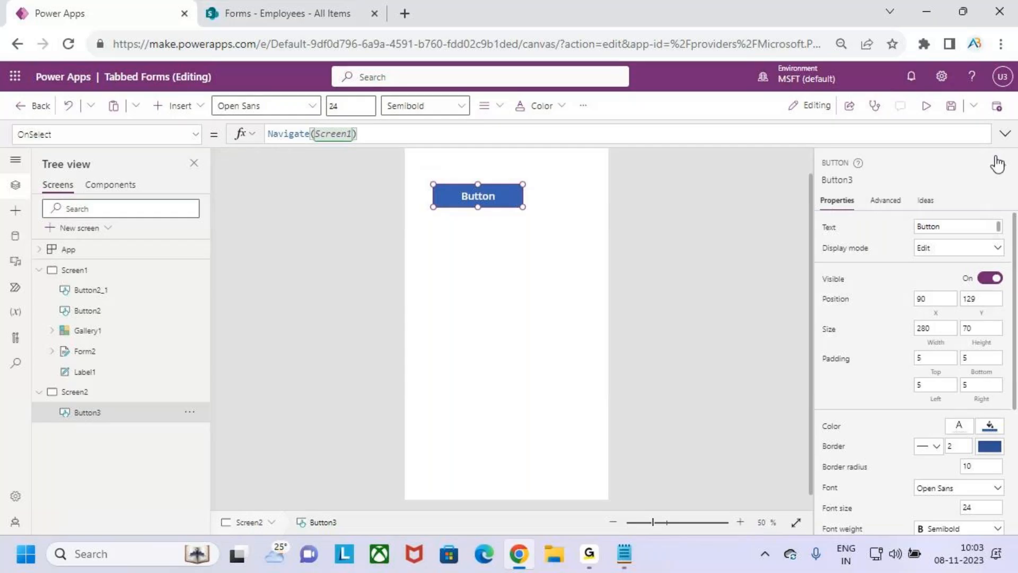
click(925, 106)
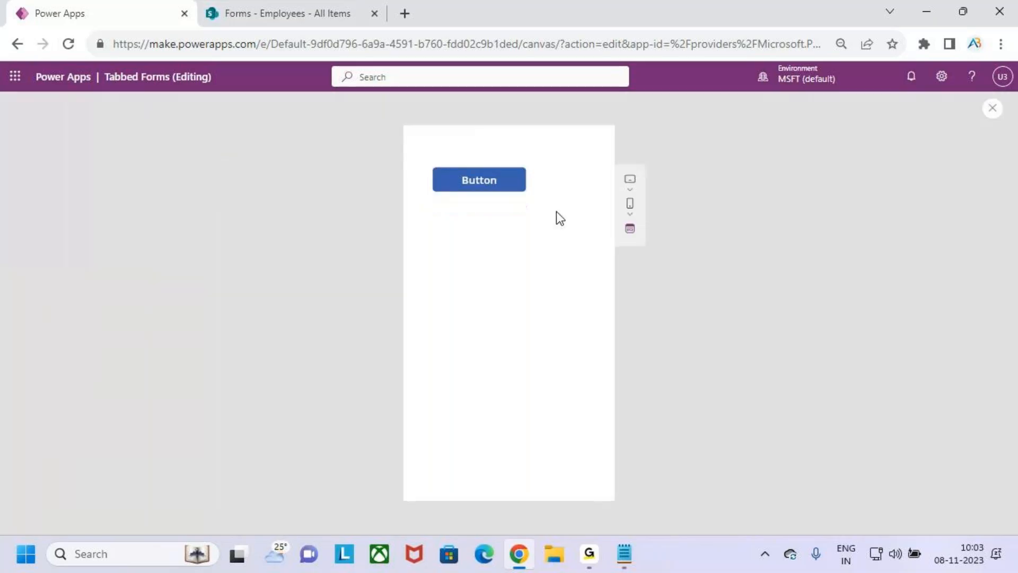
Test that the button opens Screen1 and the Emp Details tab, then close preview
click(493, 188)
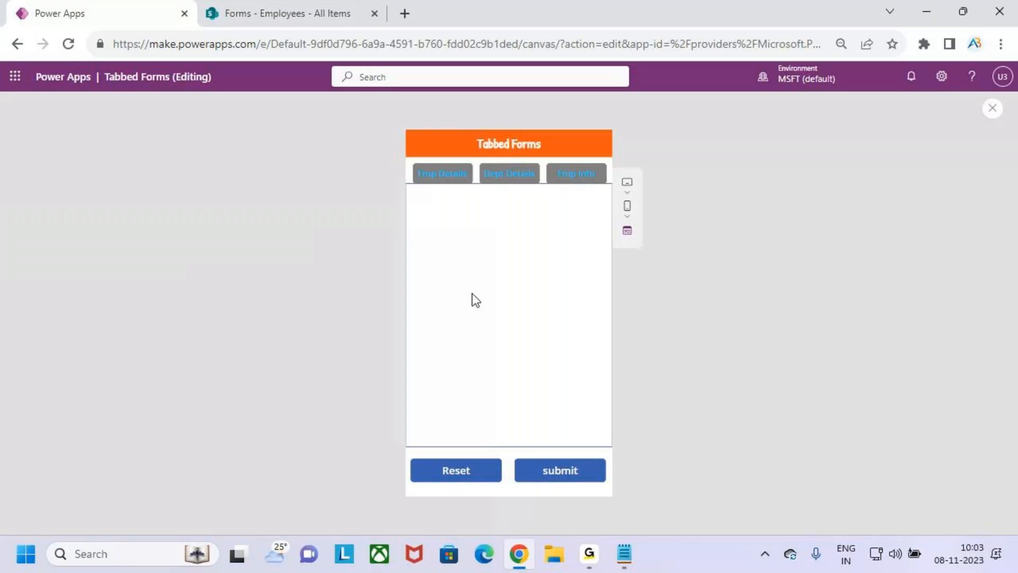
click(449, 182)
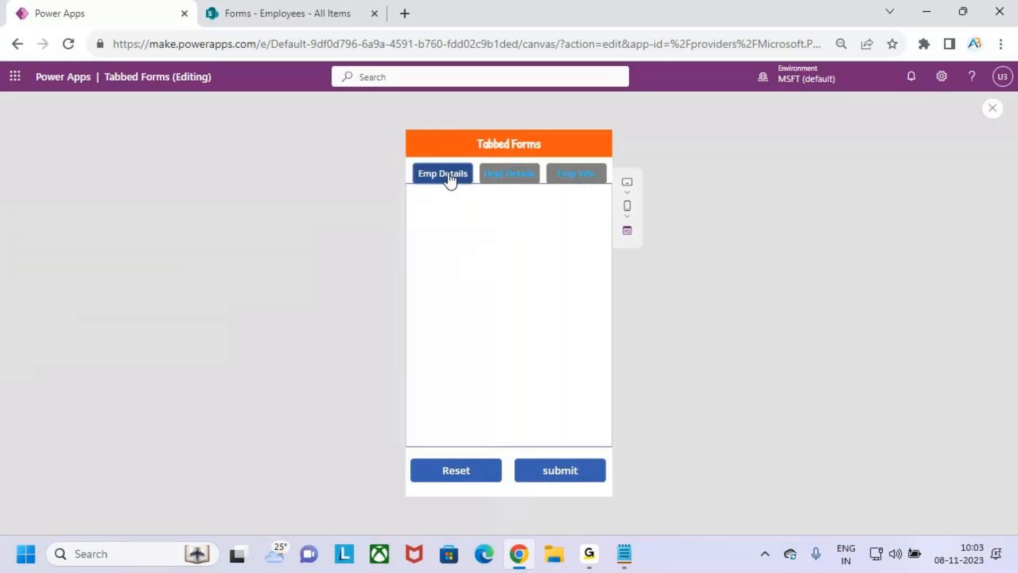
click(992, 108)
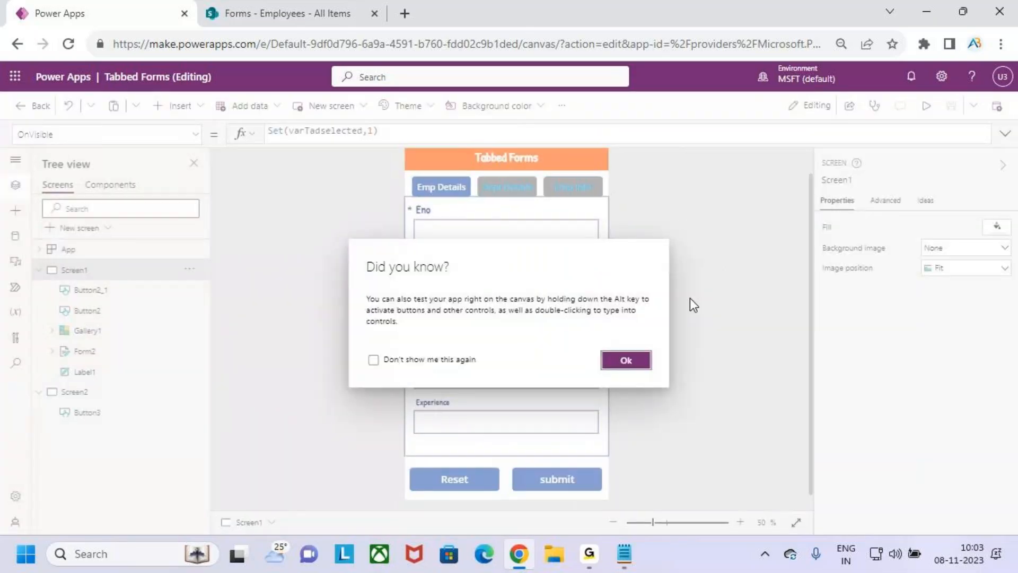
click(627, 359)
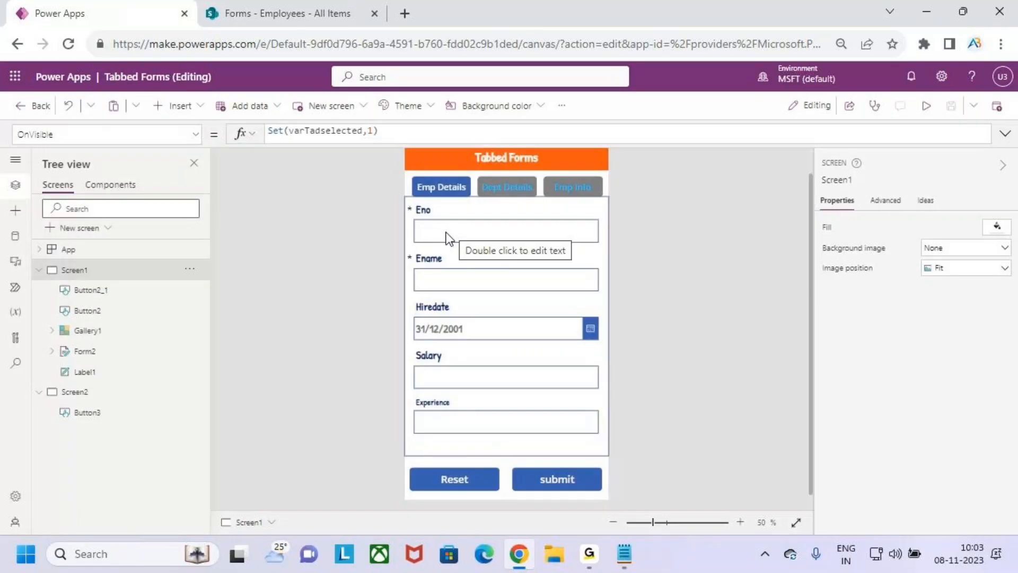
Move Screen2 above Screen1 in the screen order
click(29, 109)
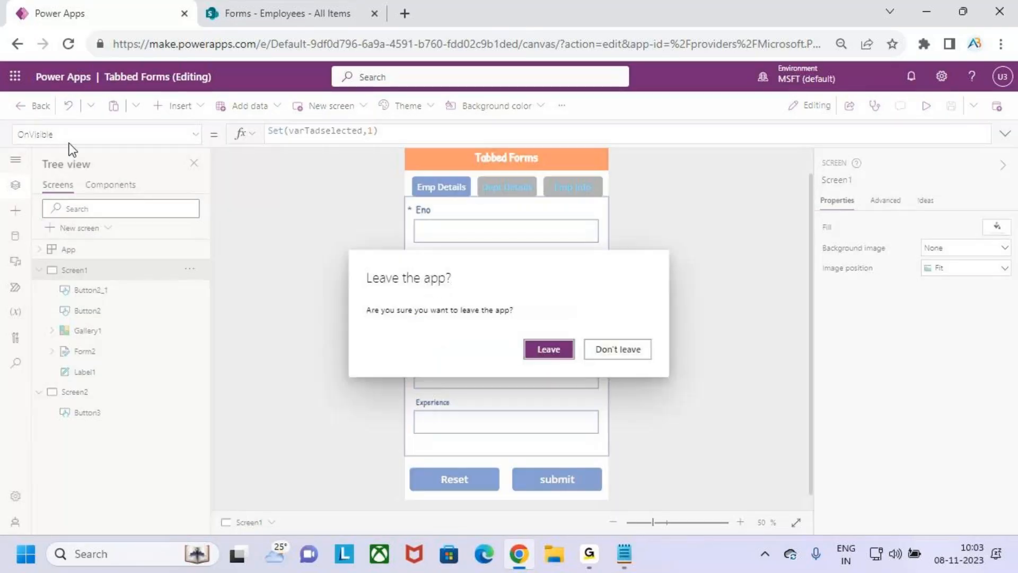
click(606, 348)
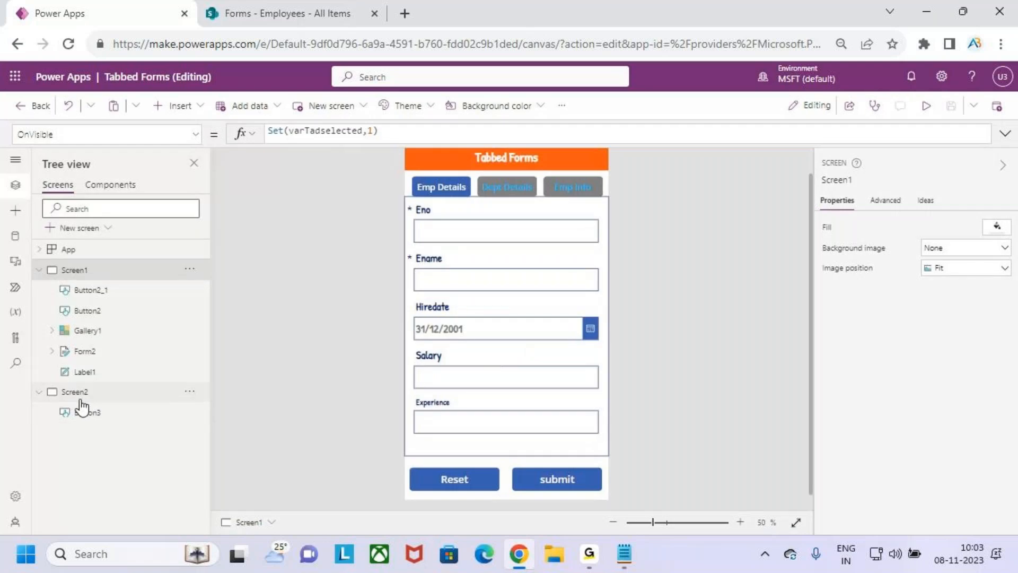
click(153, 394)
click(190, 391)
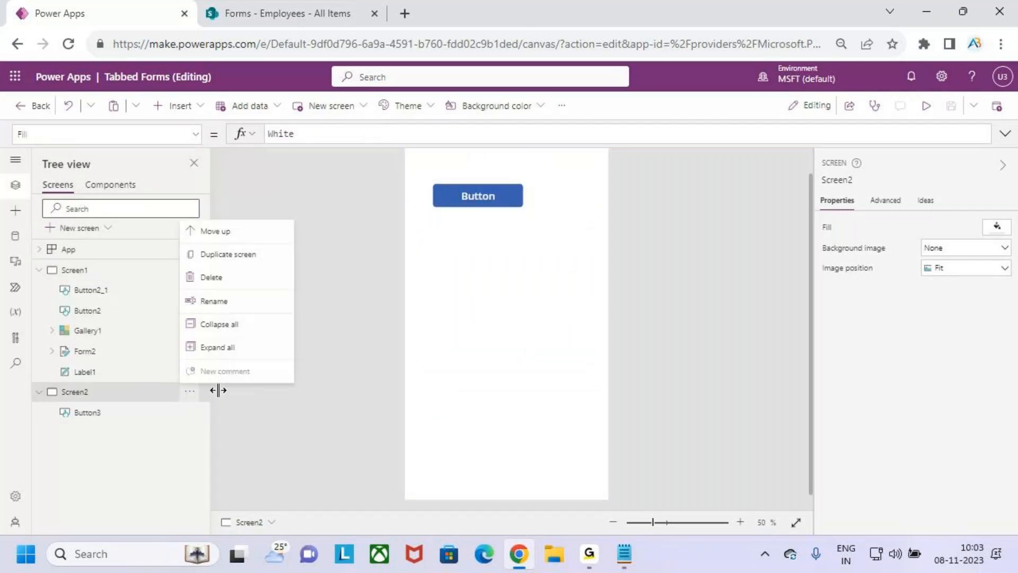
click(237, 230)
click(90, 311)
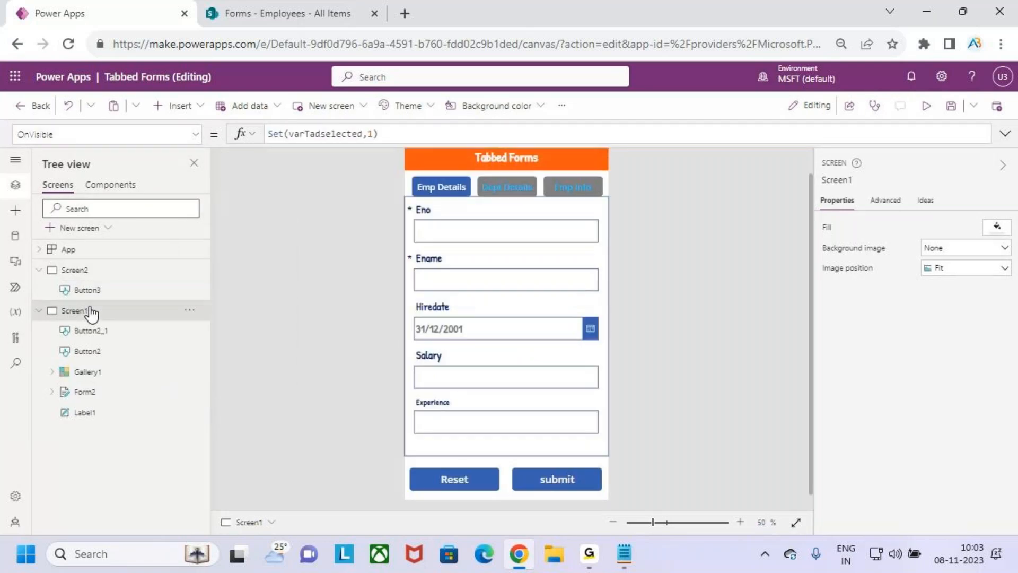
Save changes on exiting the editor and reopen Tabbed Forms for editing
click(28, 106)
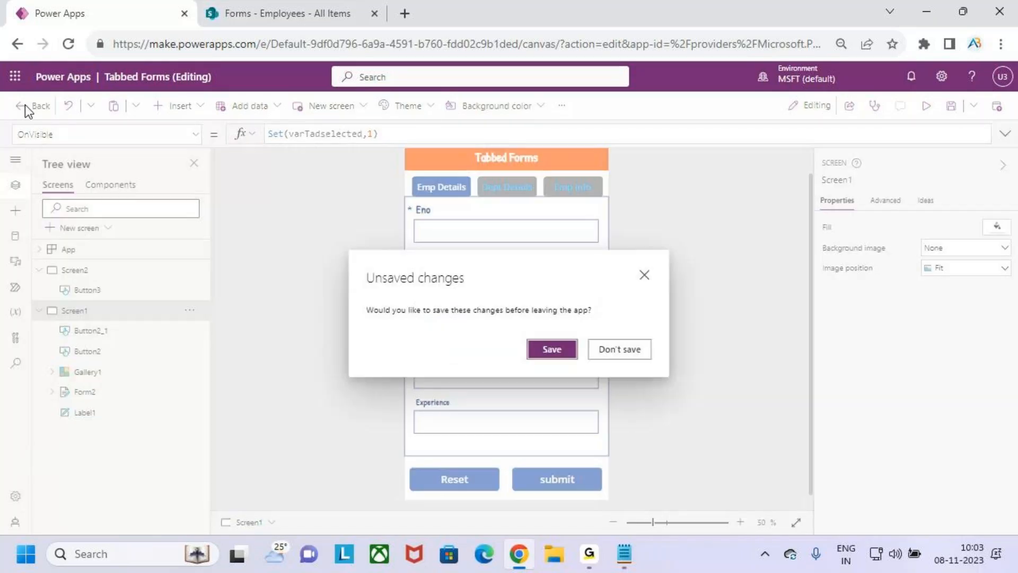
click(568, 351)
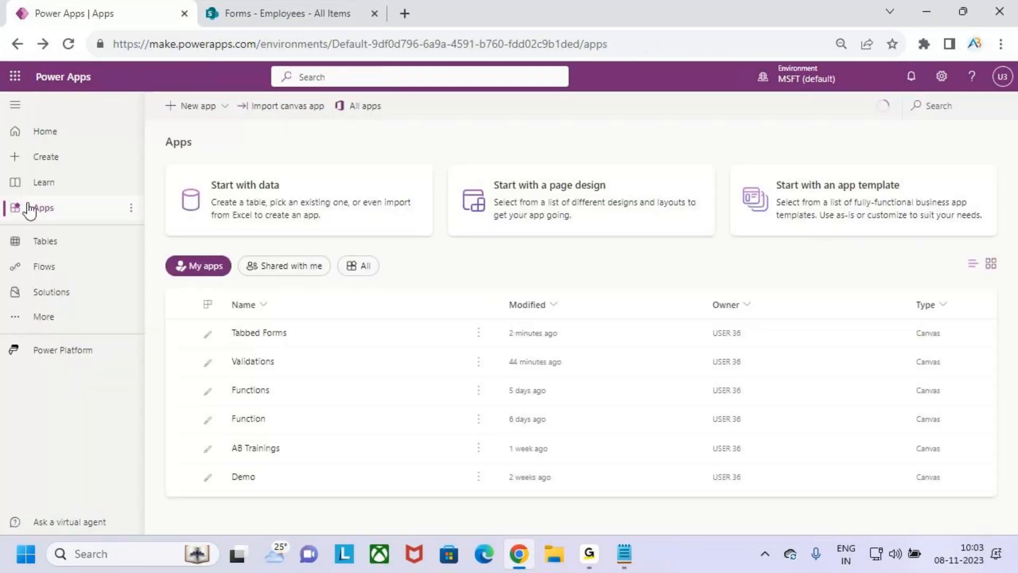
click(436, 332)
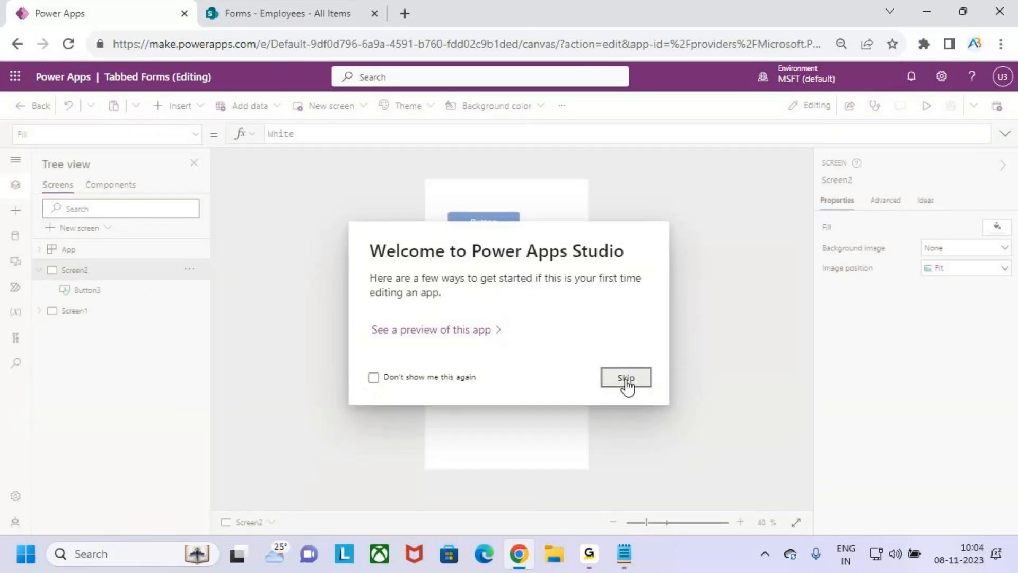
Skip the welcome dialog and show Screen1's OnVisible formula
click(626, 381)
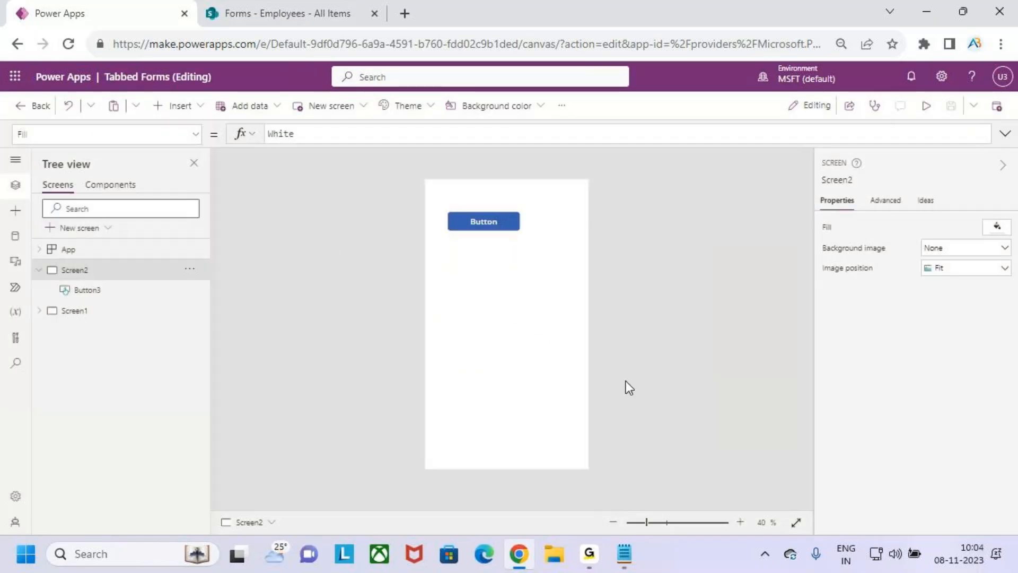
click(109, 316)
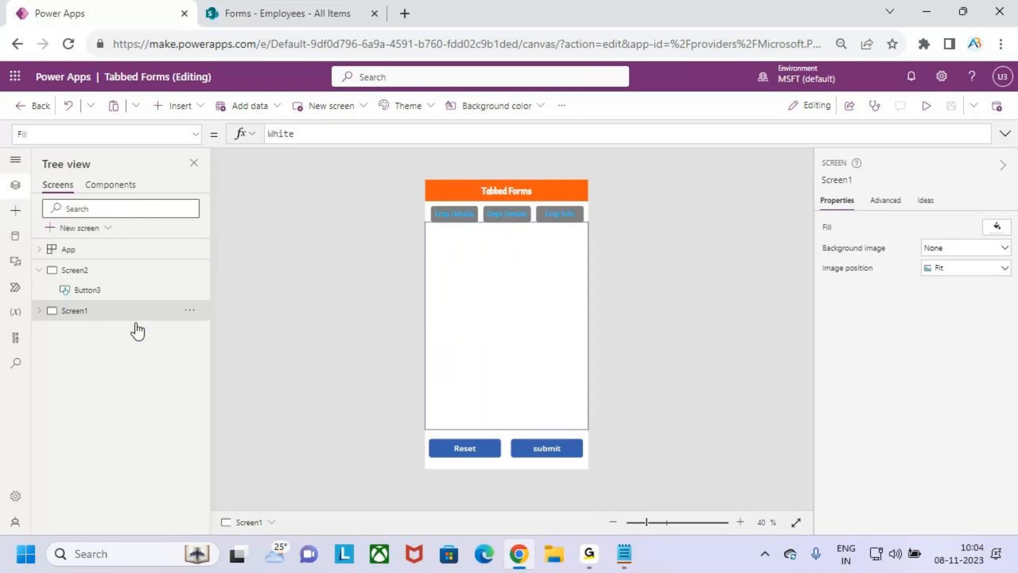
click(196, 139)
scroll(98, 362, down, 1)
click(98, 362)
click(401, 132)
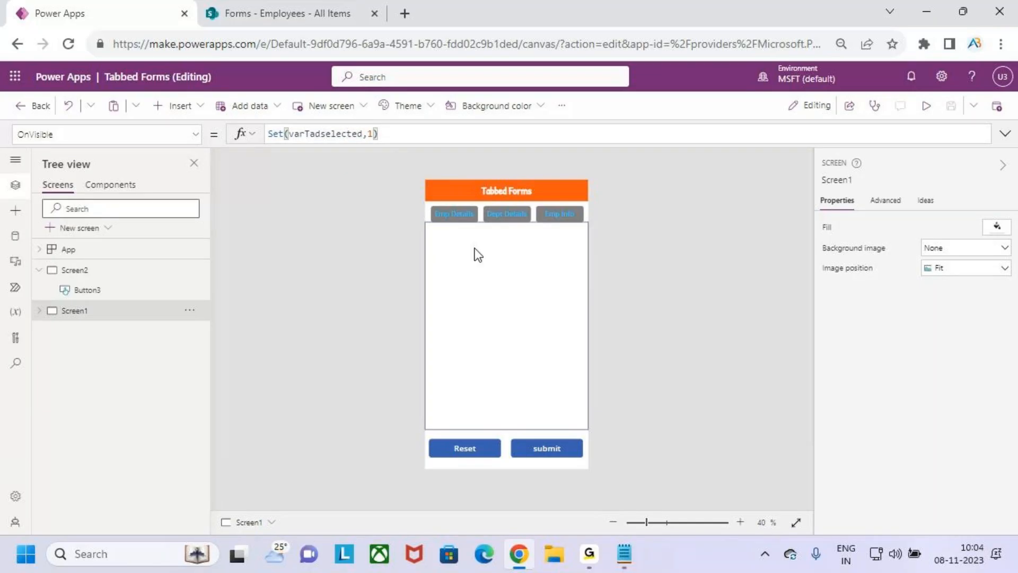
Copy varTabselected from the Emp Details tab's OnSelect and paste it over varTadselected
click(464, 212)
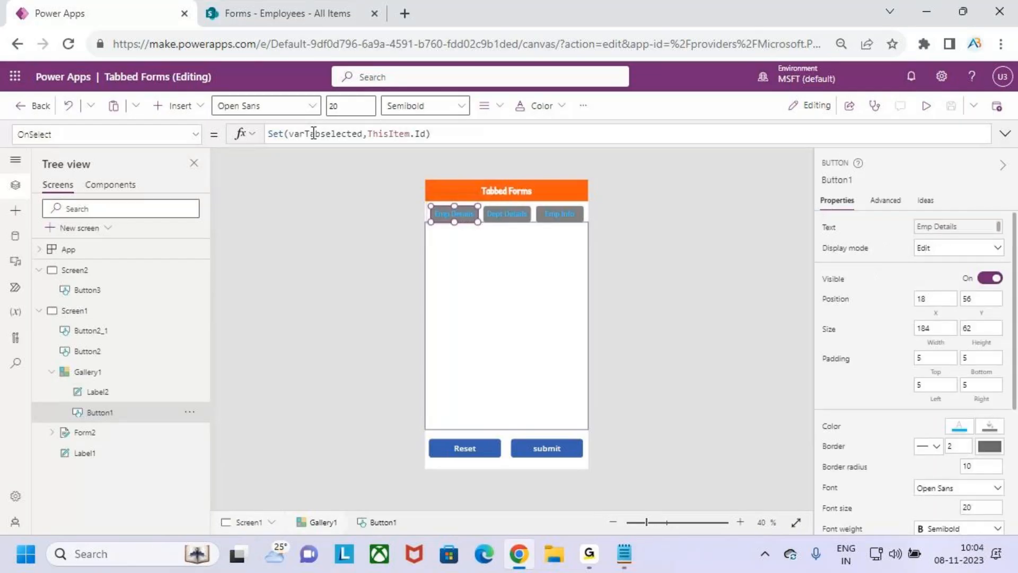
double_click(349, 133)
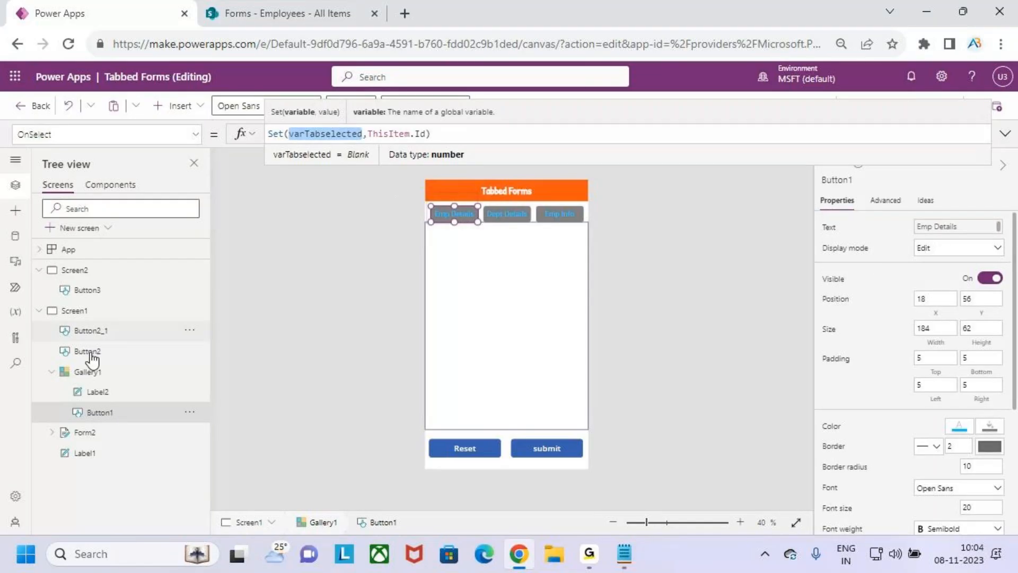
click(95, 313)
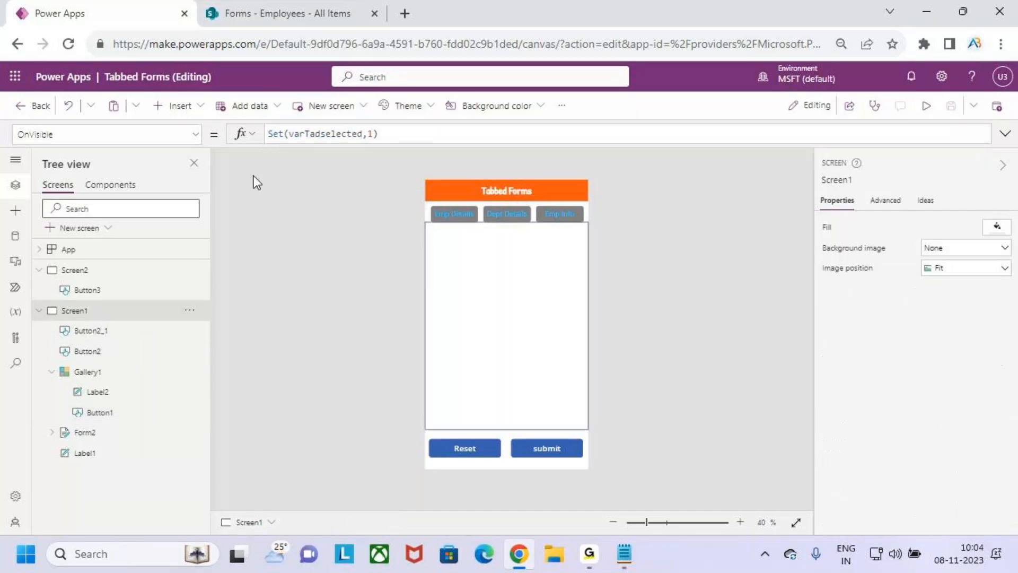
double_click(314, 133)
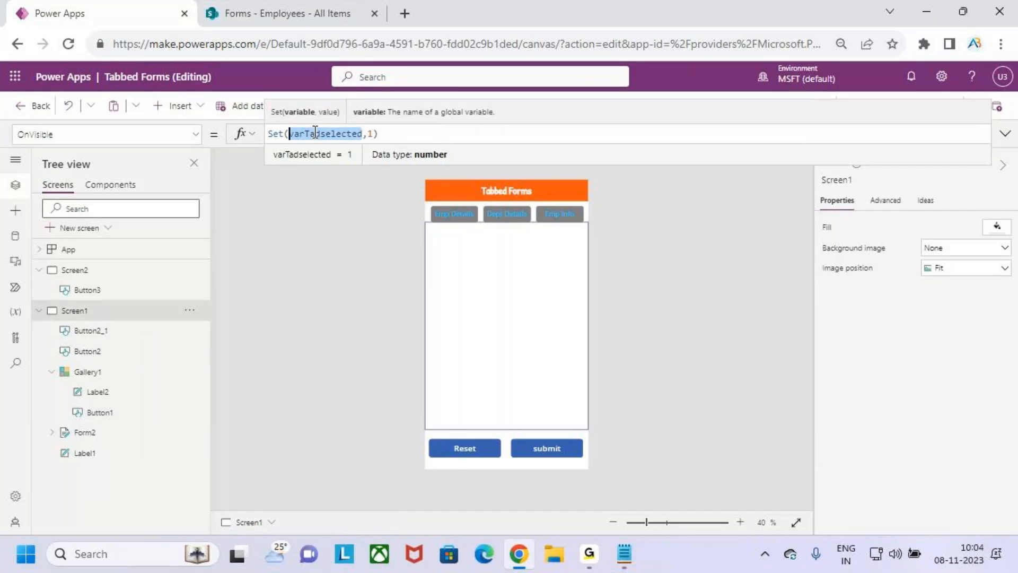
click(453, 214)
double_click(324, 133)
key(ctrl+c)
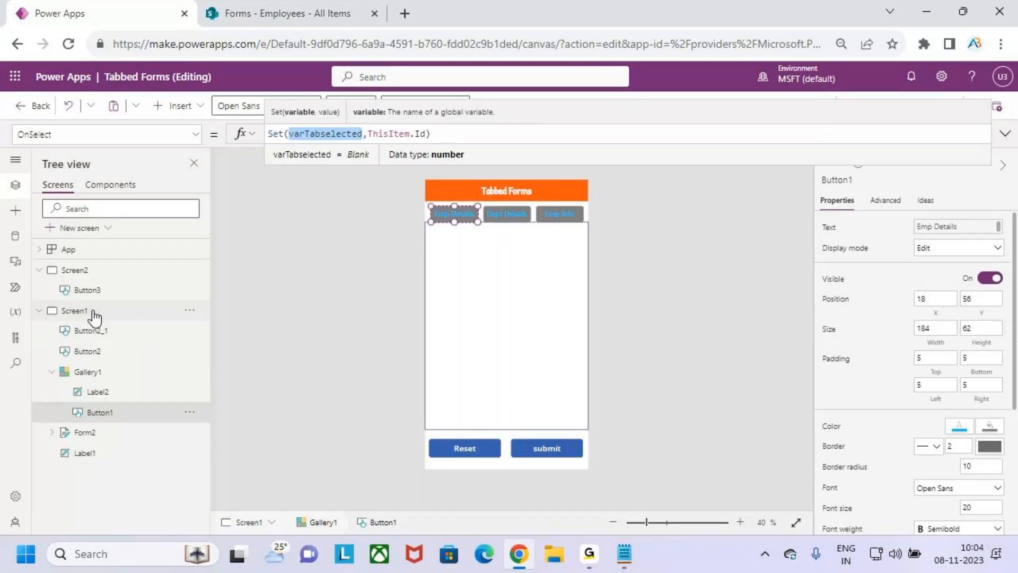
click(62, 311)
double_click(316, 134)
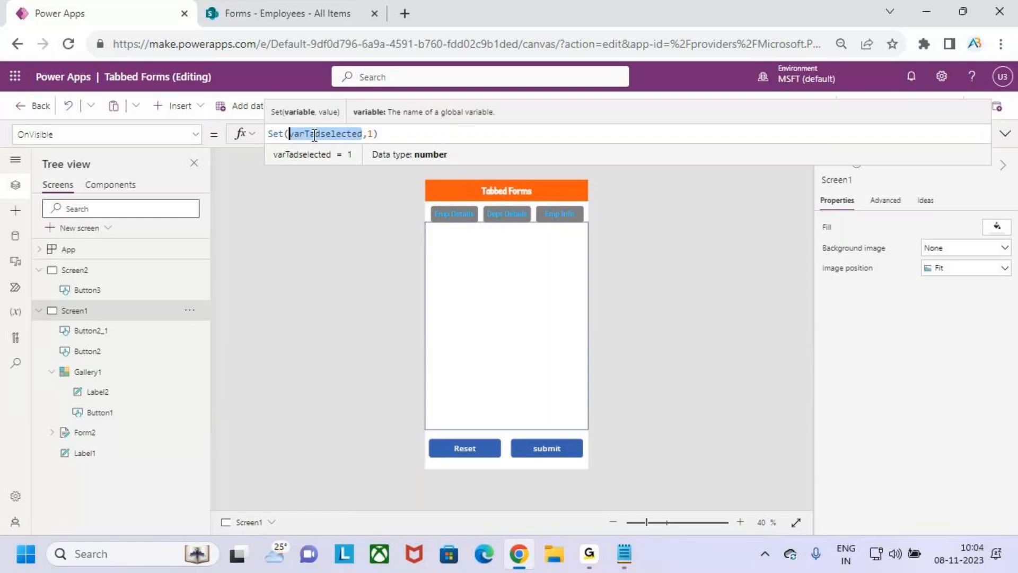
key(ctrl+v)
Retype the trailing 1) in the formula and save the app
click(425, 136)
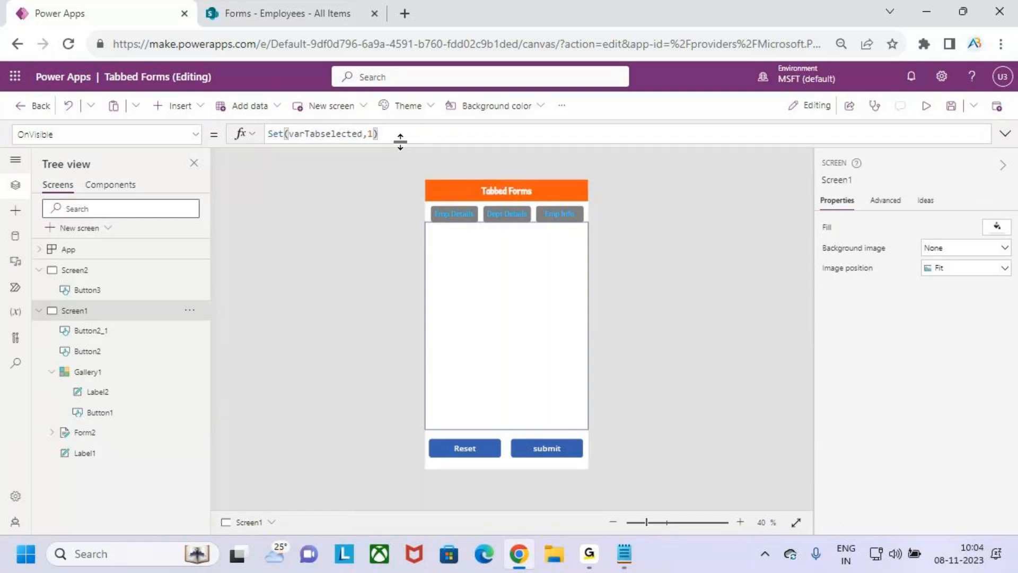
key(BackSpace)
key(BackSpace)
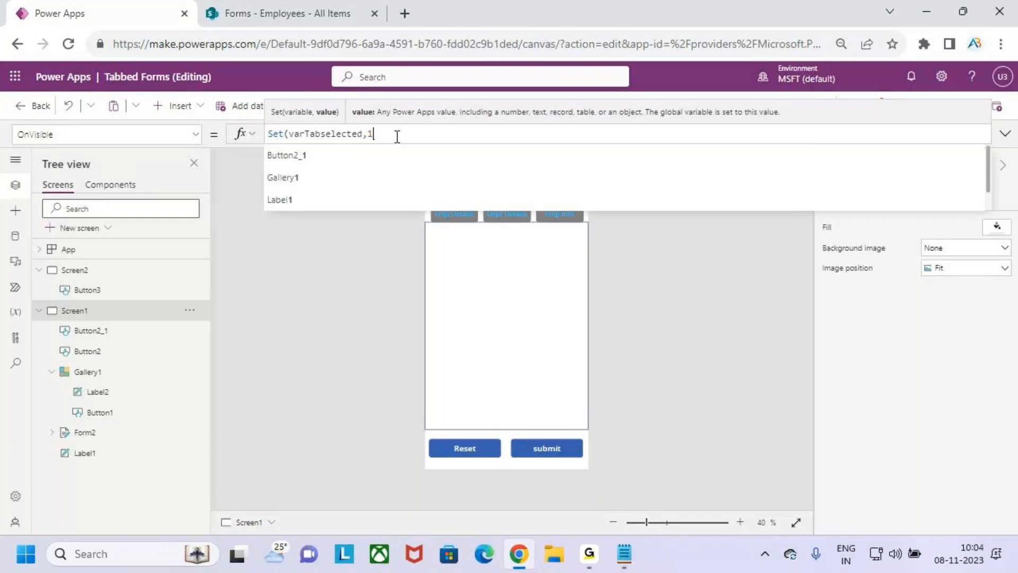
text(1))
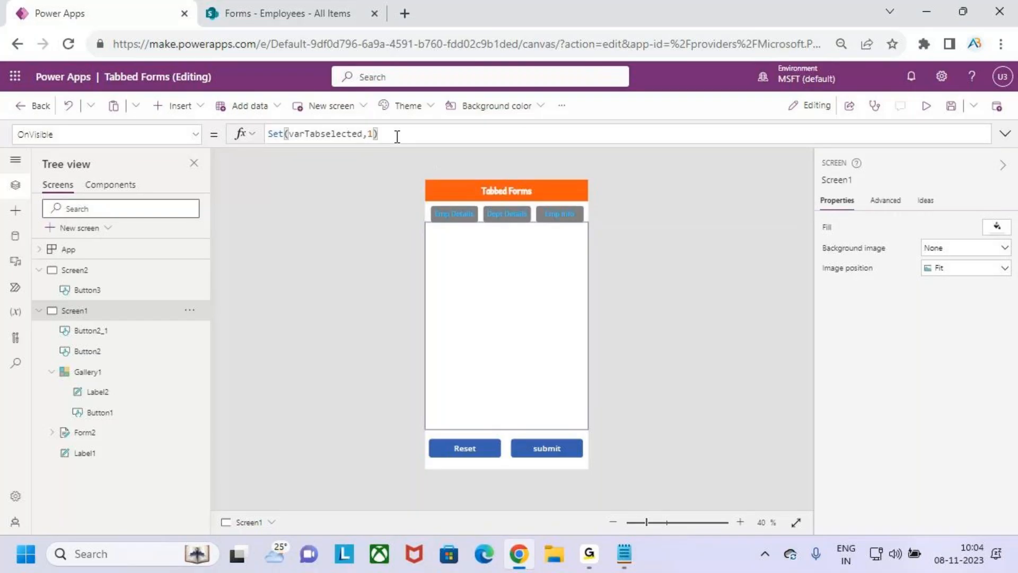
click(951, 107)
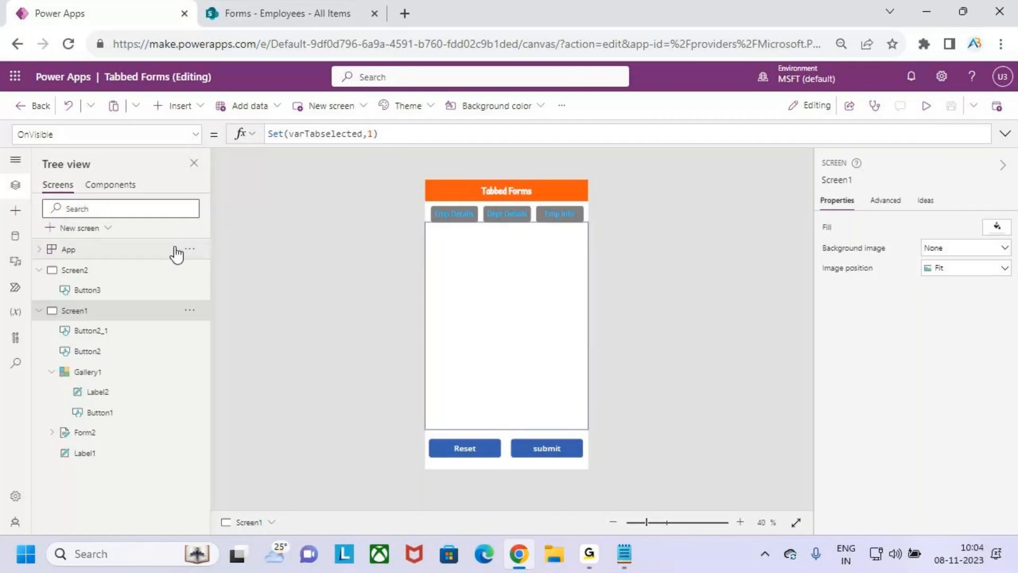
Run the App object's OnStart formula
click(191, 253)
click(191, 249)
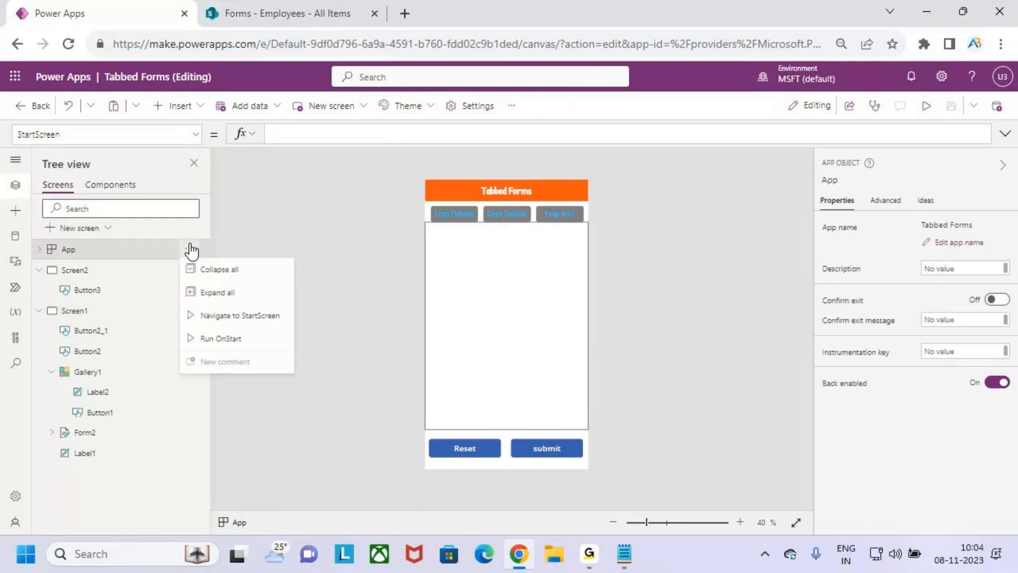
click(237, 338)
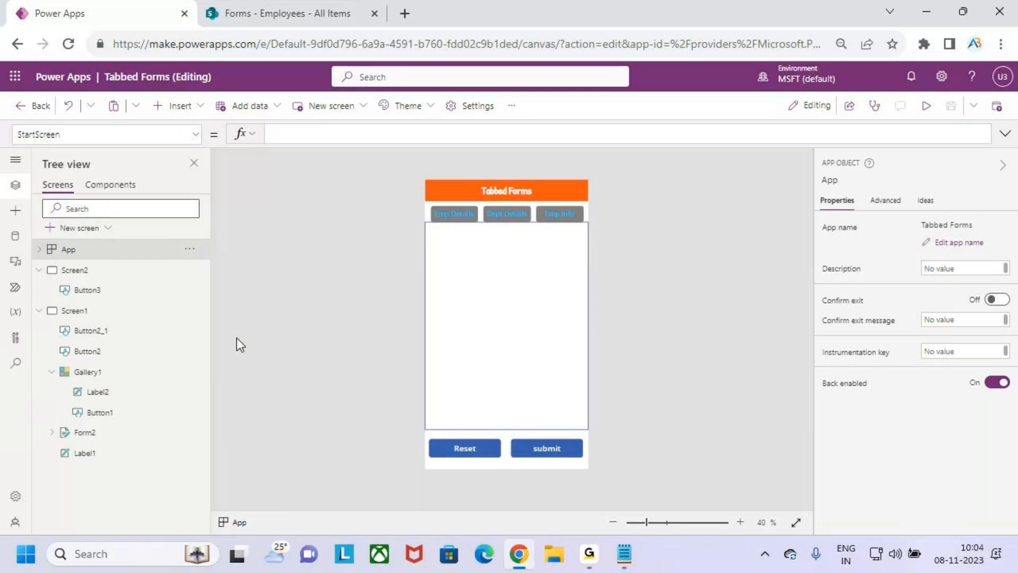
Preview from Screen2, switching through Dept Details, Emp Info and Emp Details tabs
click(91, 272)
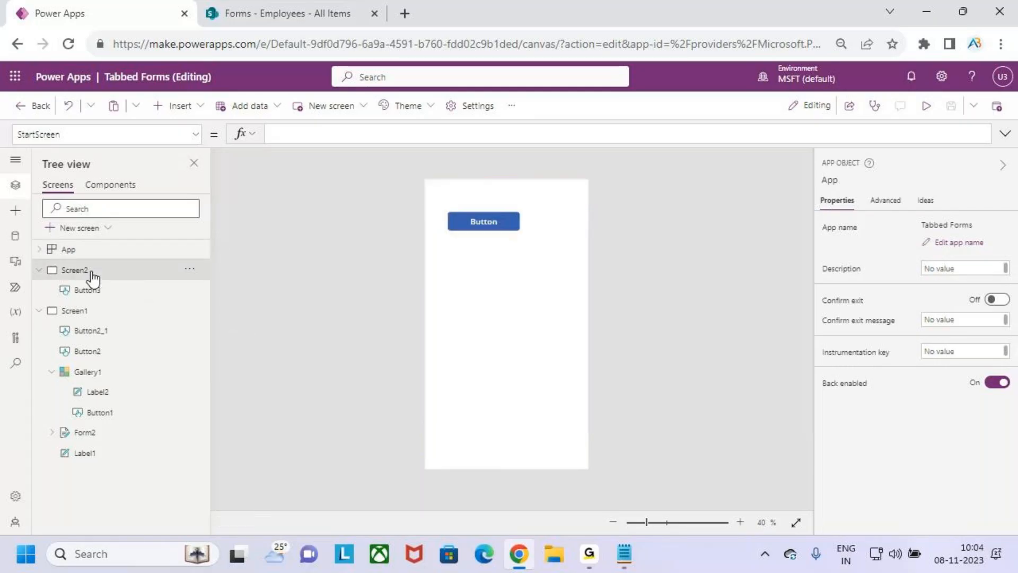
click(926, 106)
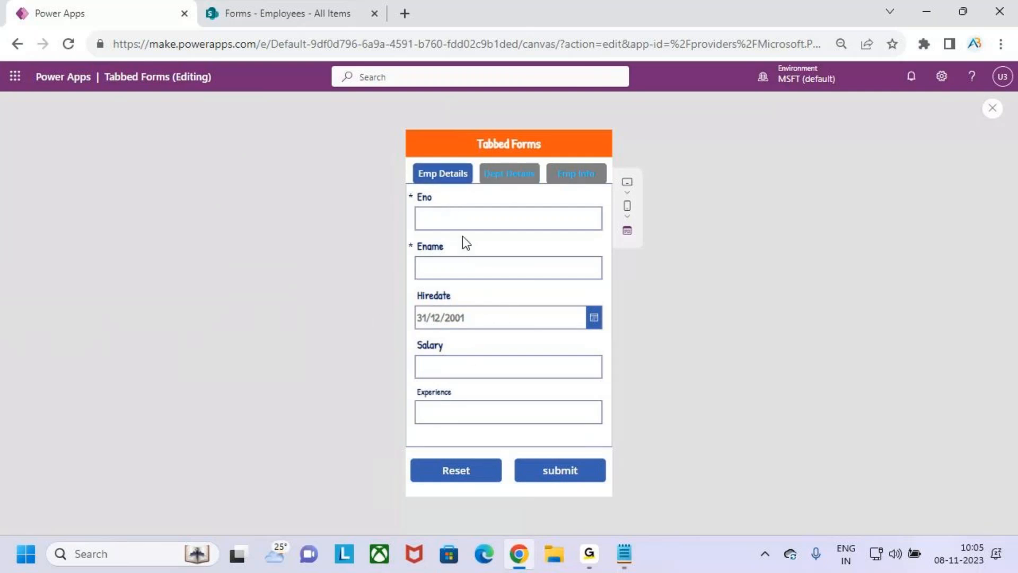
click(503, 179)
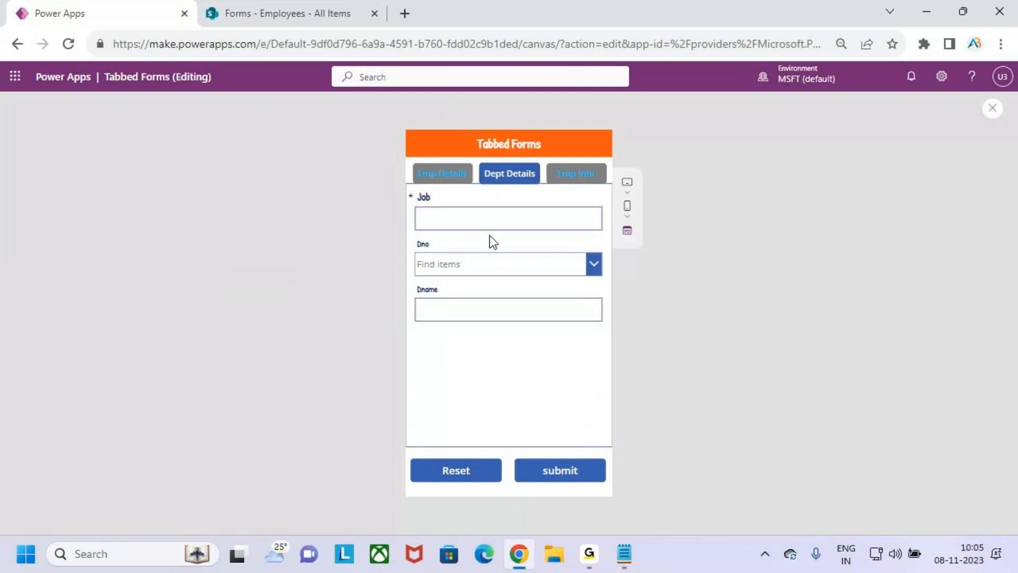
click(579, 177)
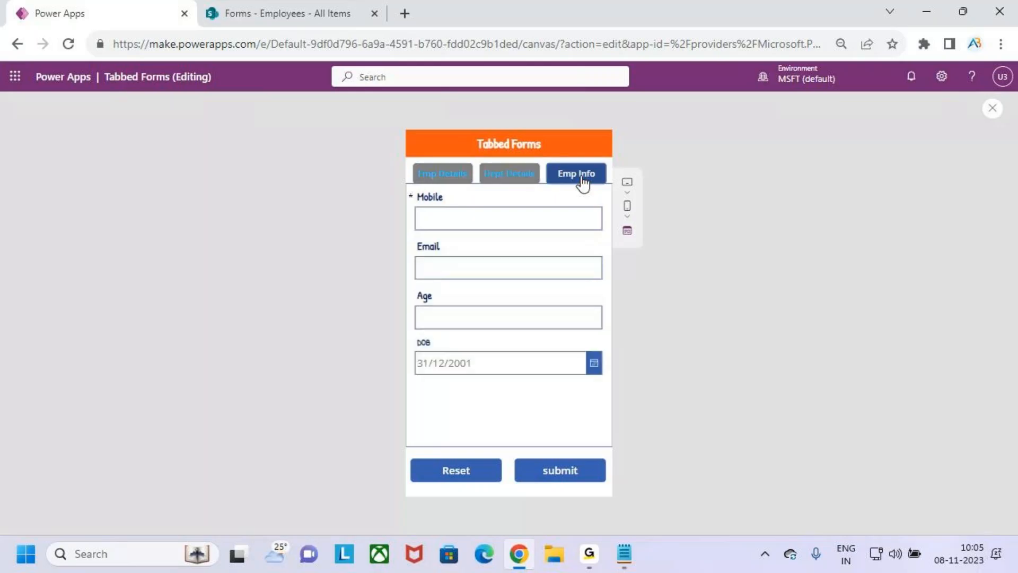
click(448, 178)
click(992, 109)
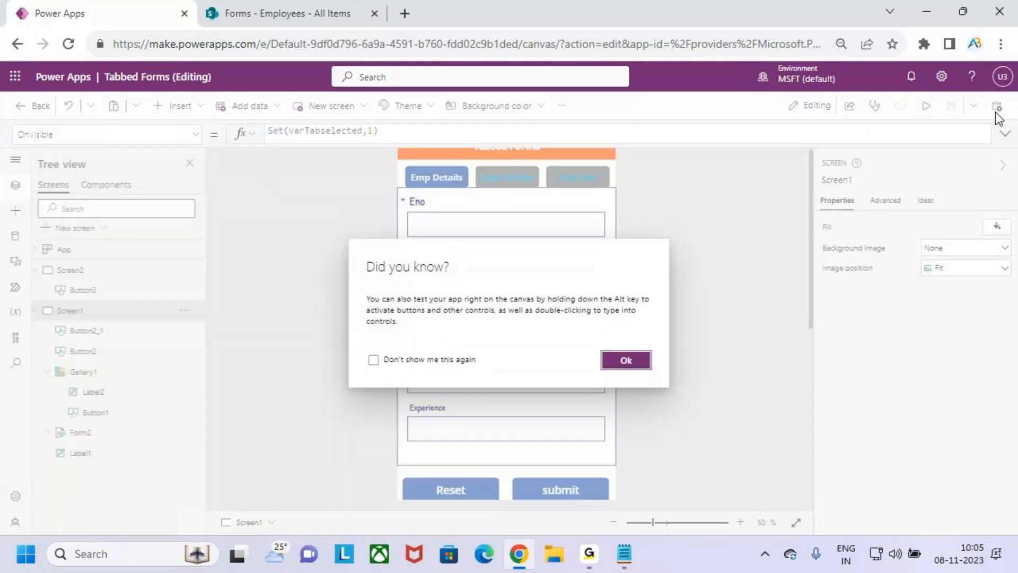
click(629, 361)
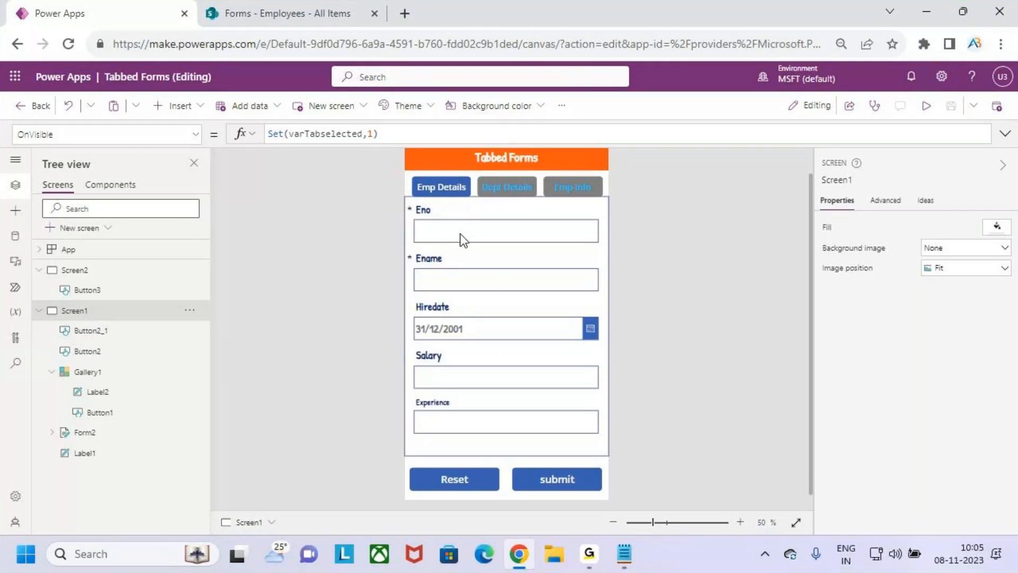
Inspect the varTabselected variable in Screen1's OnVisible formula
click(196, 135)
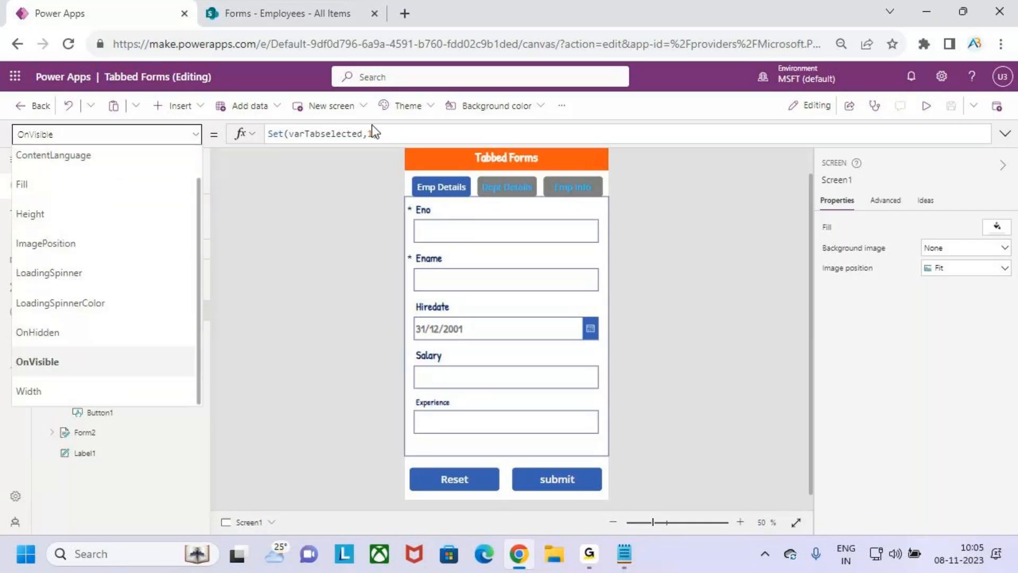
click(396, 133)
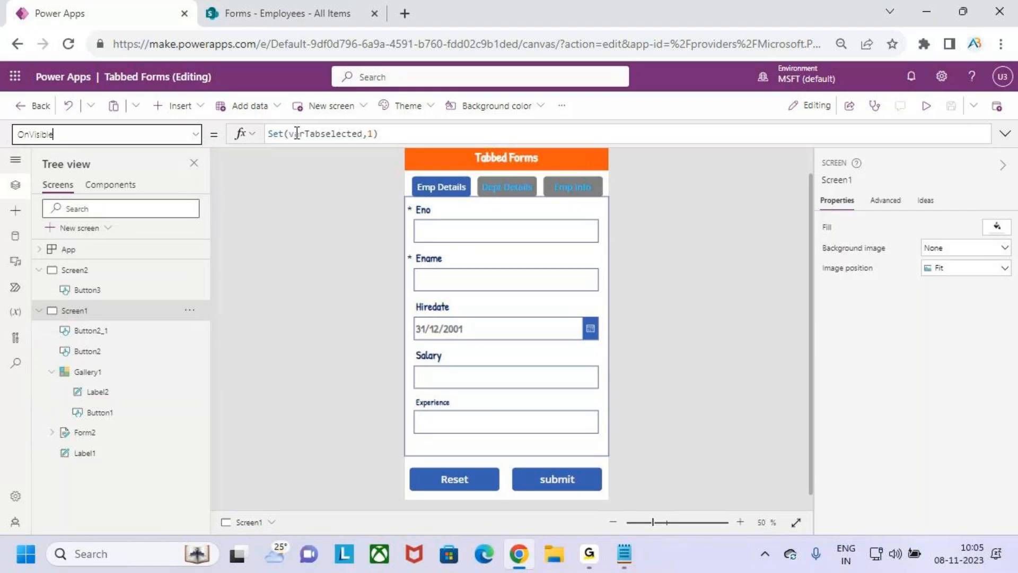
drag(291, 133, 378, 133)
key(ctrl+2)
mouse_move(395, 125)
mouse_down()
mouse_move(371, 142)
mouse_move(404, 111)
mouse_move(428, 169)
mouse_move(440, 79)
mouse_move(430, 120)
mouse_move(512, 163)
mouse_up()
mouse_move(535, 68)
mouse_down()
mouse_move(557, 82)
mouse_move(544, 59)
mouse_move(575, 104)
mouse_move(593, 170)
mouse_up()
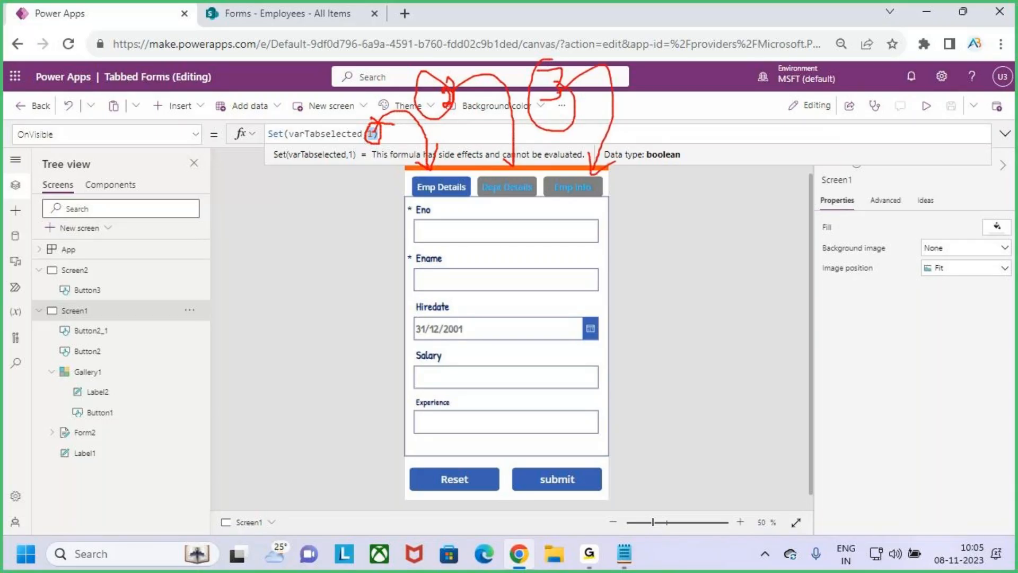
key(Escape)
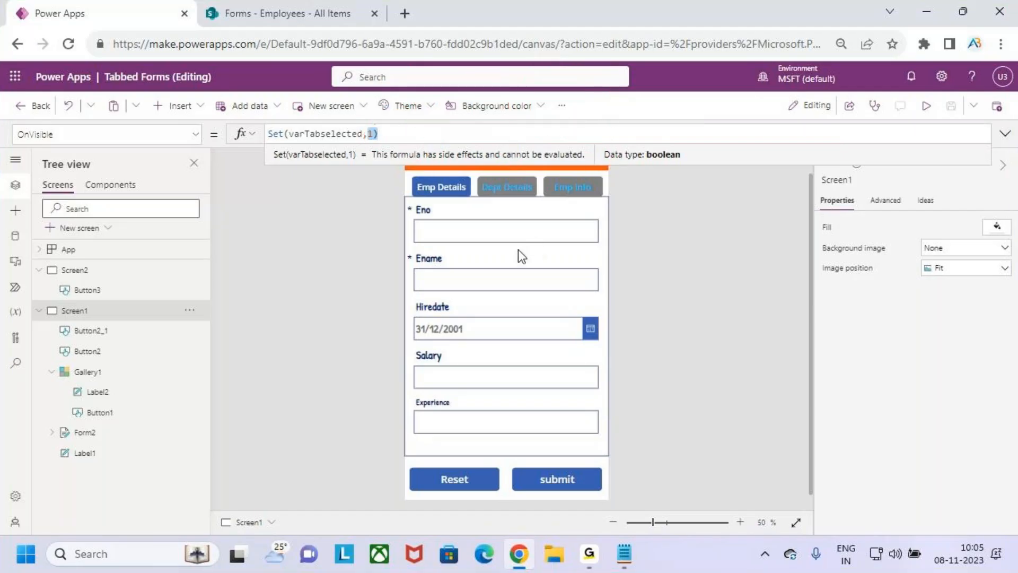
Preview from Screen2 and use its button to reach the Tabbed Forms screen
click(90, 273)
click(925, 105)
click(468, 186)
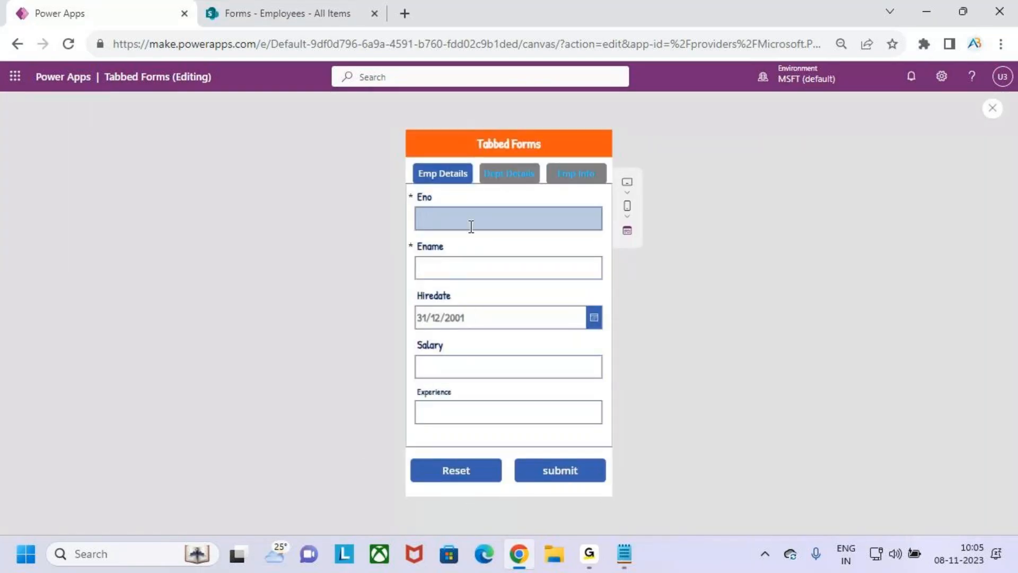
In preview, submit the empty form to trigger the required-field errors
click(517, 176)
click(589, 176)
click(574, 472)
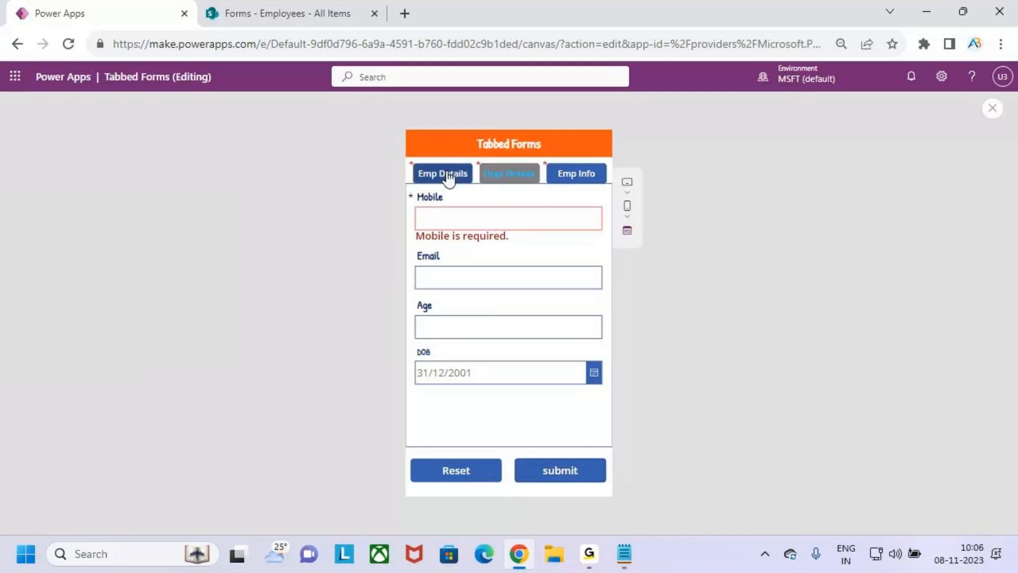
Enter 'sfd' in Job on Dept Details and 'sfac' in Mobile on Emp Info
click(507, 176)
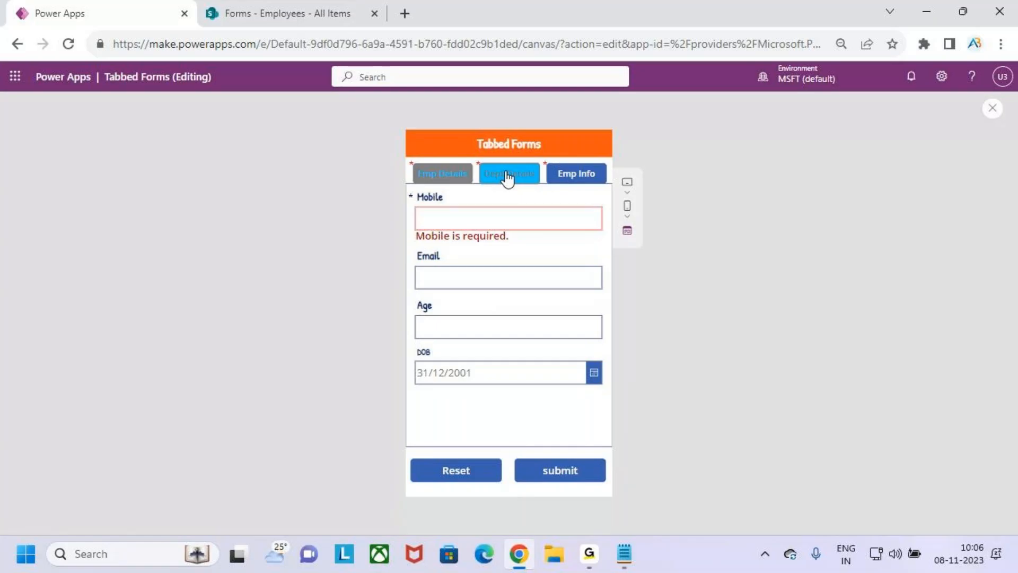
click(491, 220)
text(sfd)
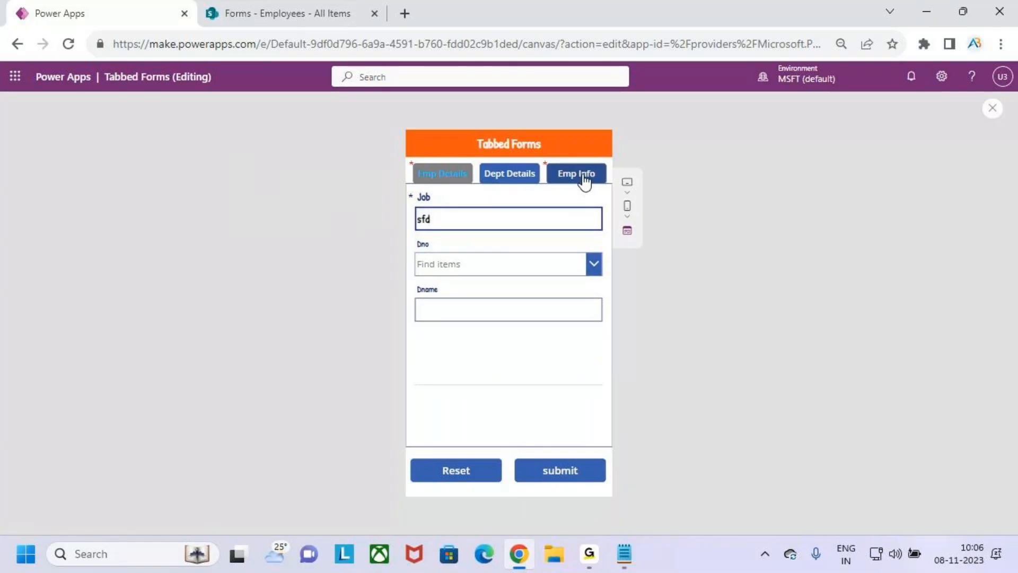
click(554, 175)
click(482, 221)
text(sfac)
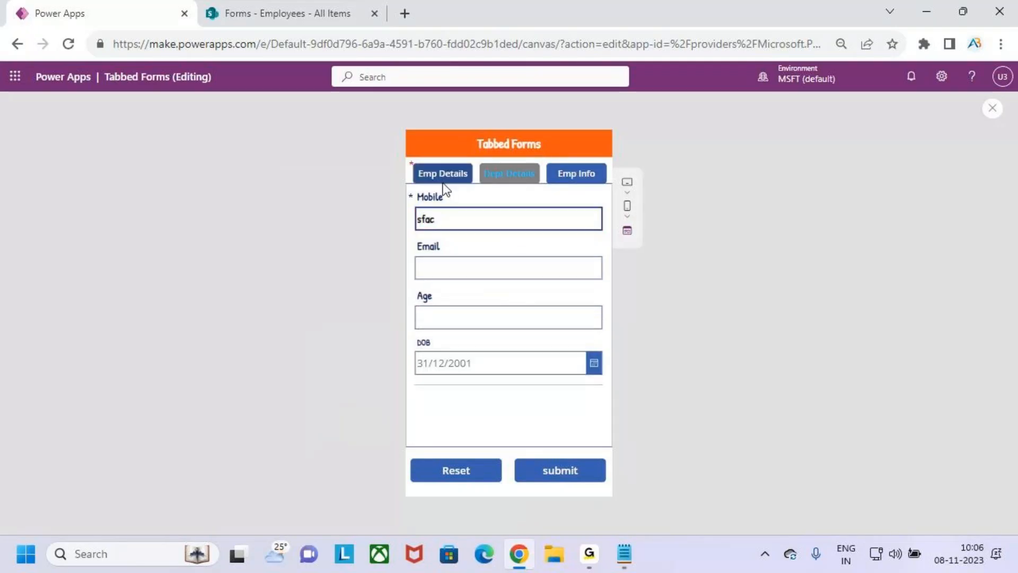
On the Emp Details tab, enter 'eqd' in Eno and 'sfa' in Ename
click(439, 179)
click(449, 209)
text(eqd)
click(468, 275)
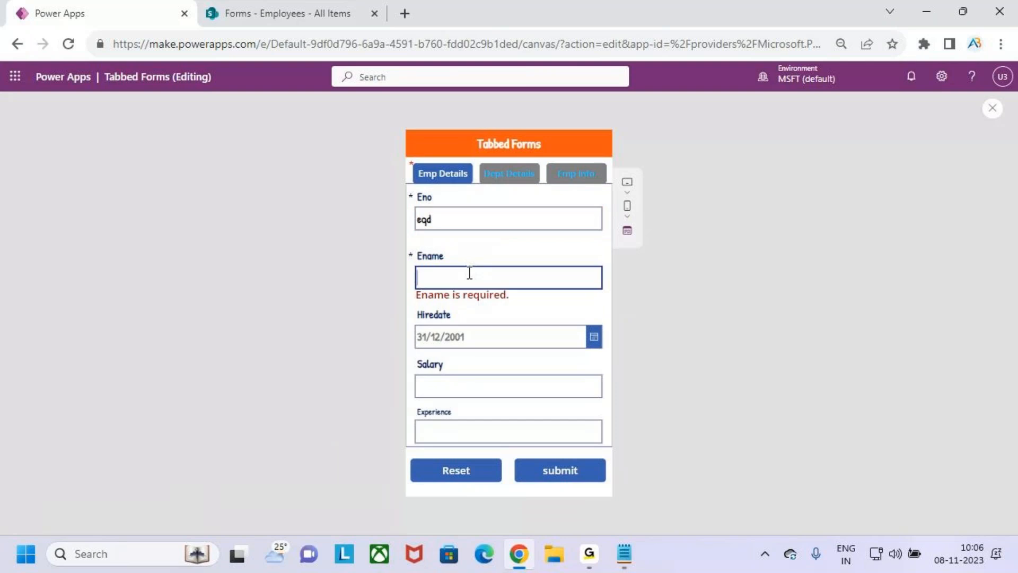
text(sfa)
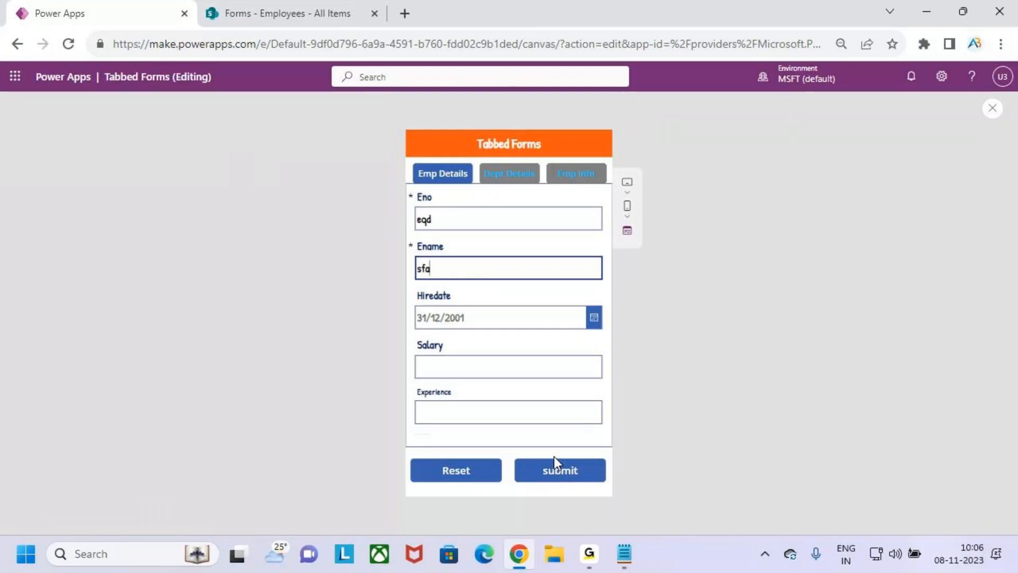
Close preview, return to the editor and dismiss the tip dialog
click(993, 108)
click(923, 22)
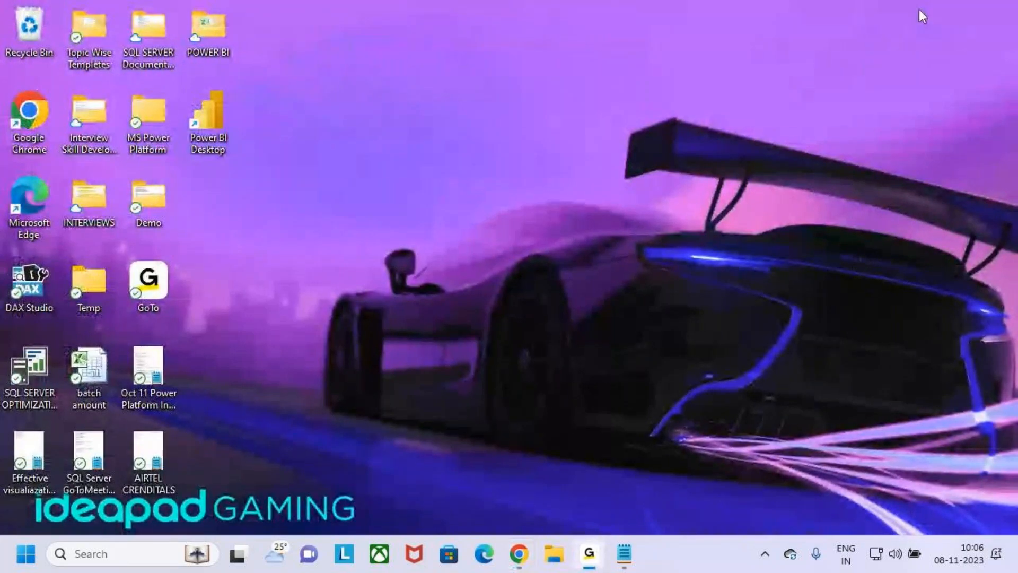
click(518, 553)
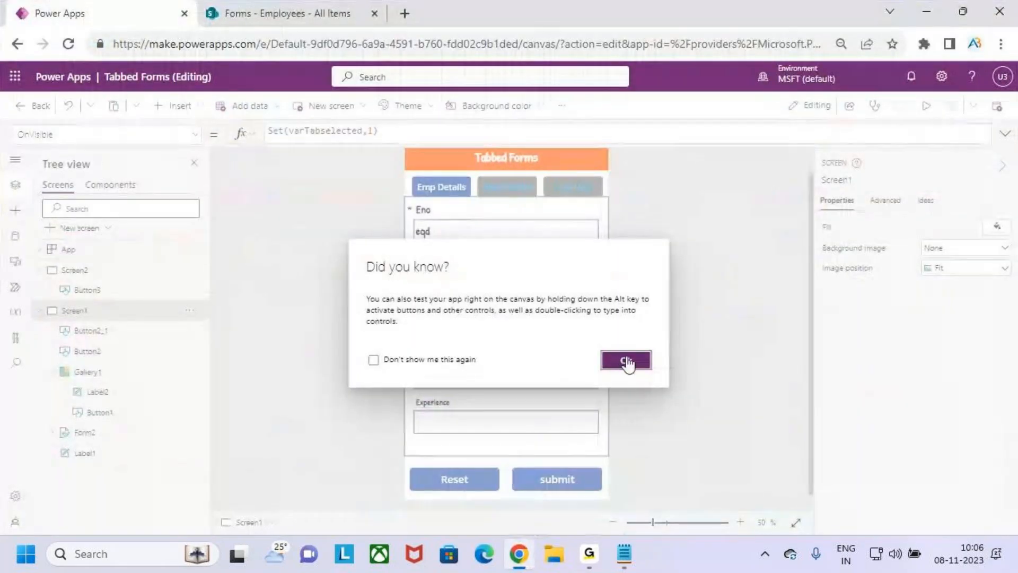
click(625, 360)
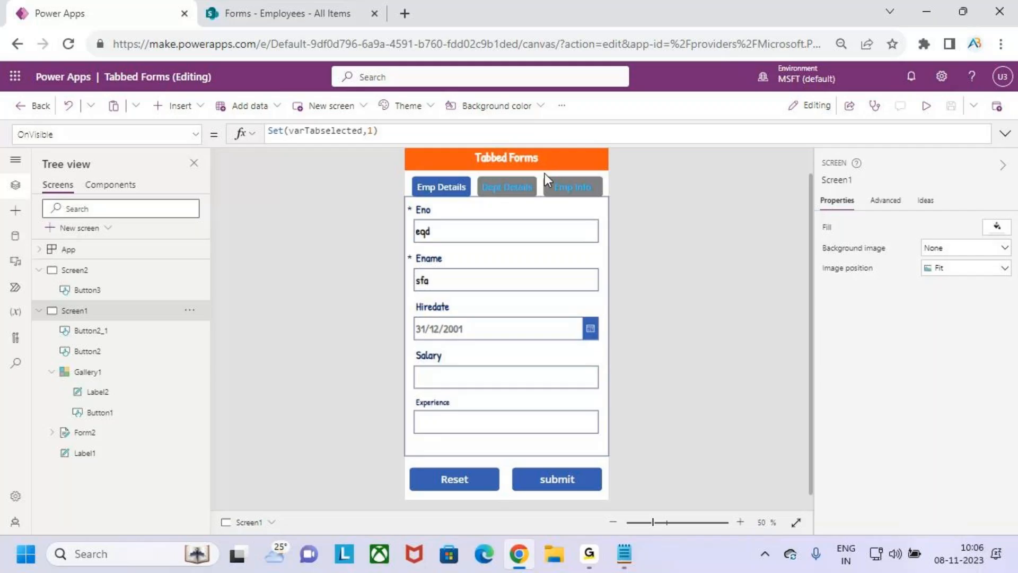
Clear the row 101 selection in the SharePoint Employees list and return to the editor
click(294, 12)
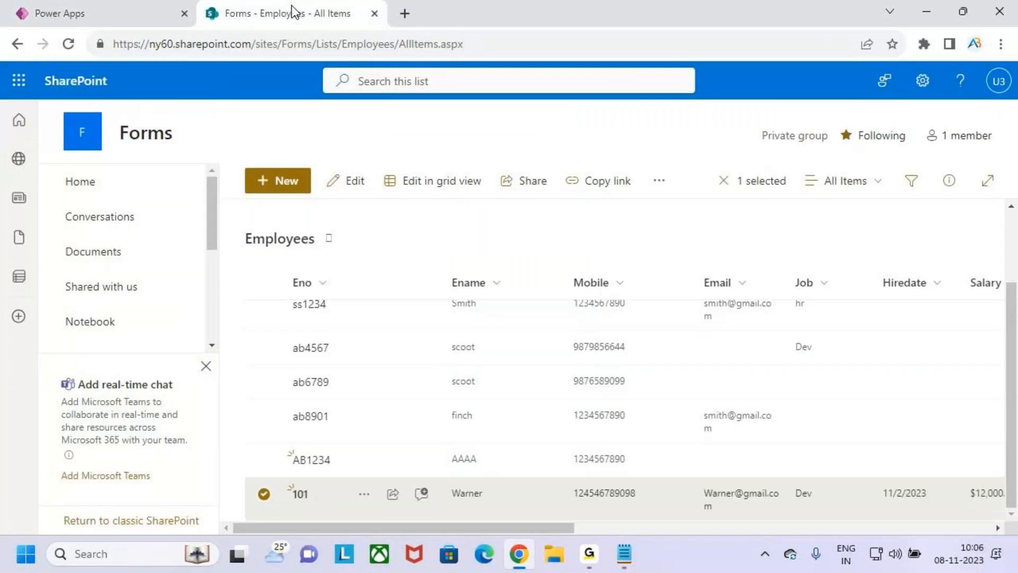
click(259, 493)
click(145, 12)
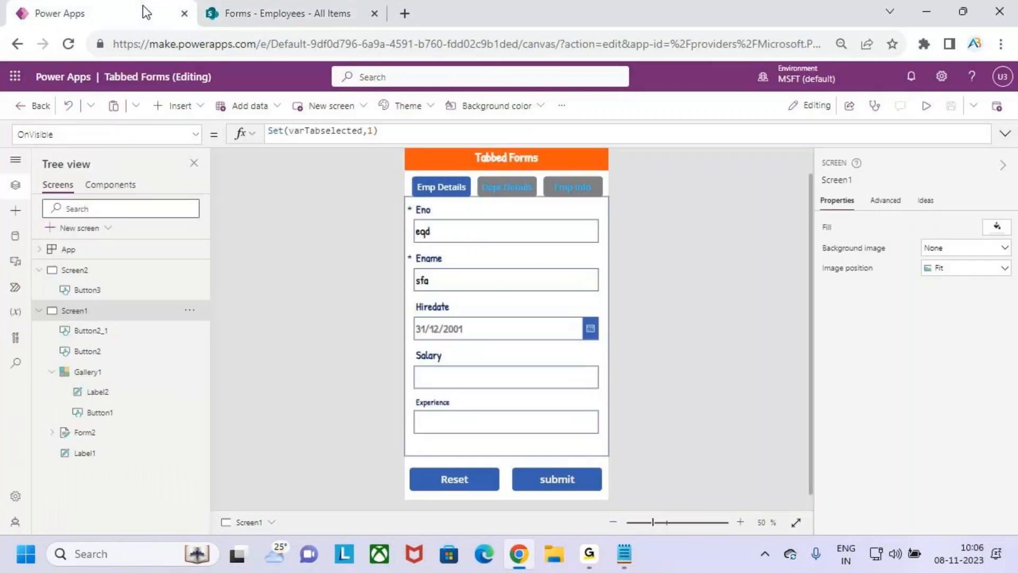
Narrow Form2 to width 619, save the app, and bring up the Publish options
click(602, 288)
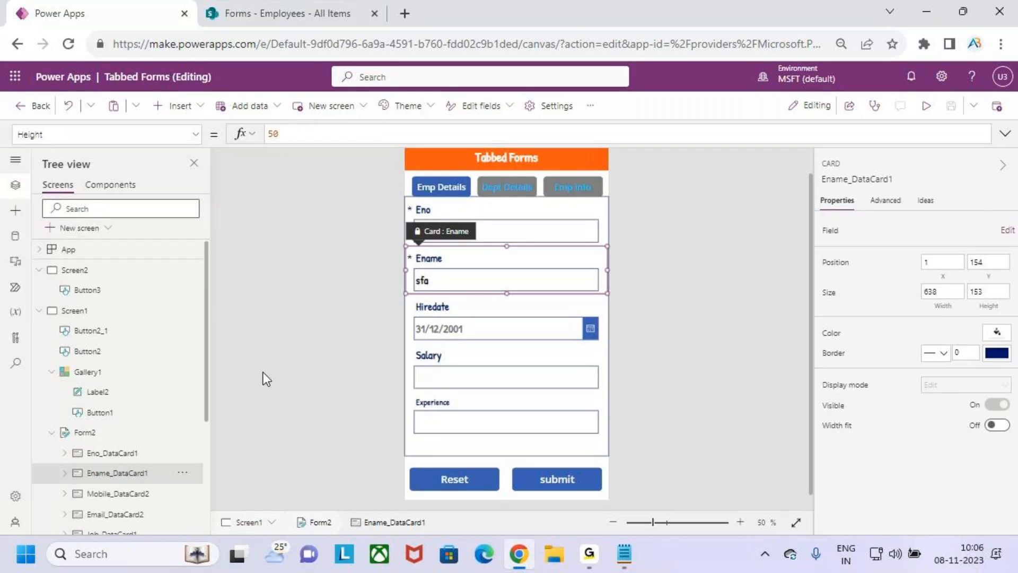
click(116, 436)
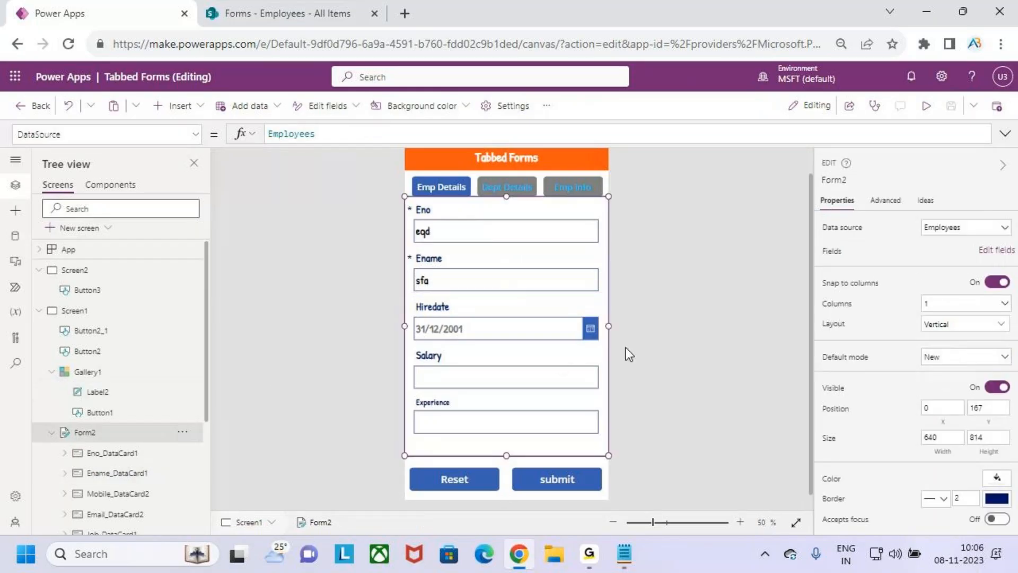
drag(608, 326, 602, 326)
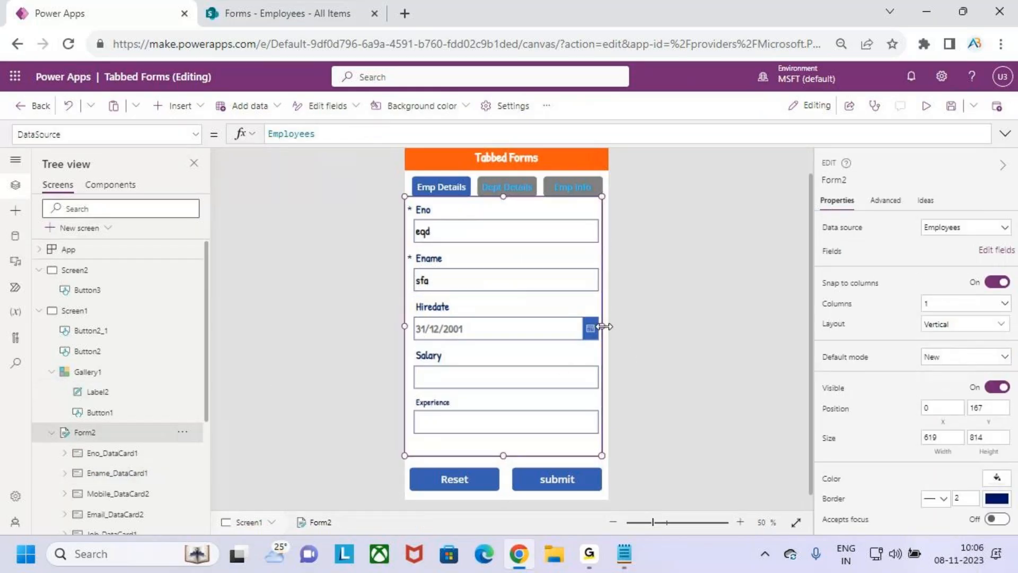
click(950, 105)
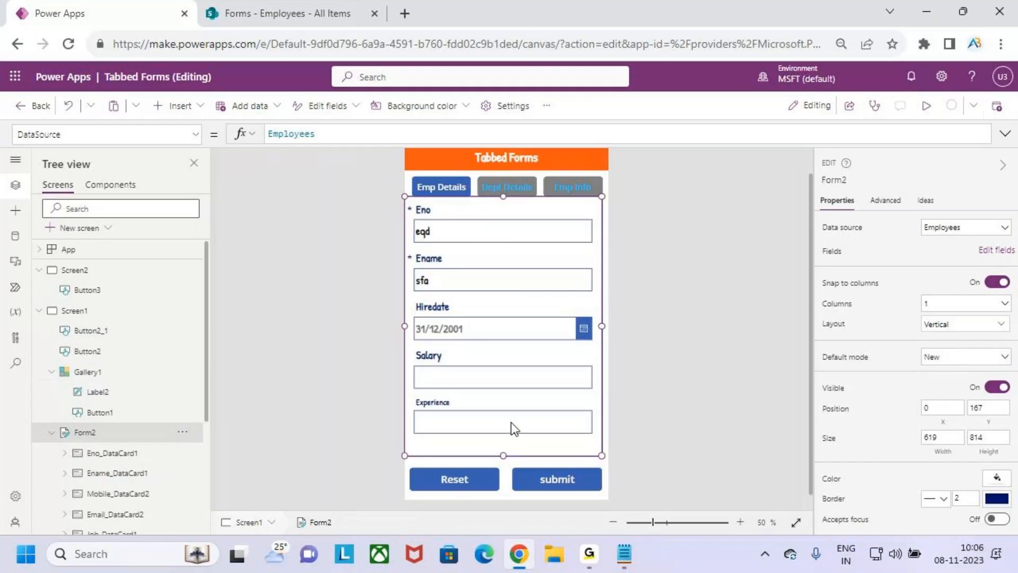
click(997, 105)
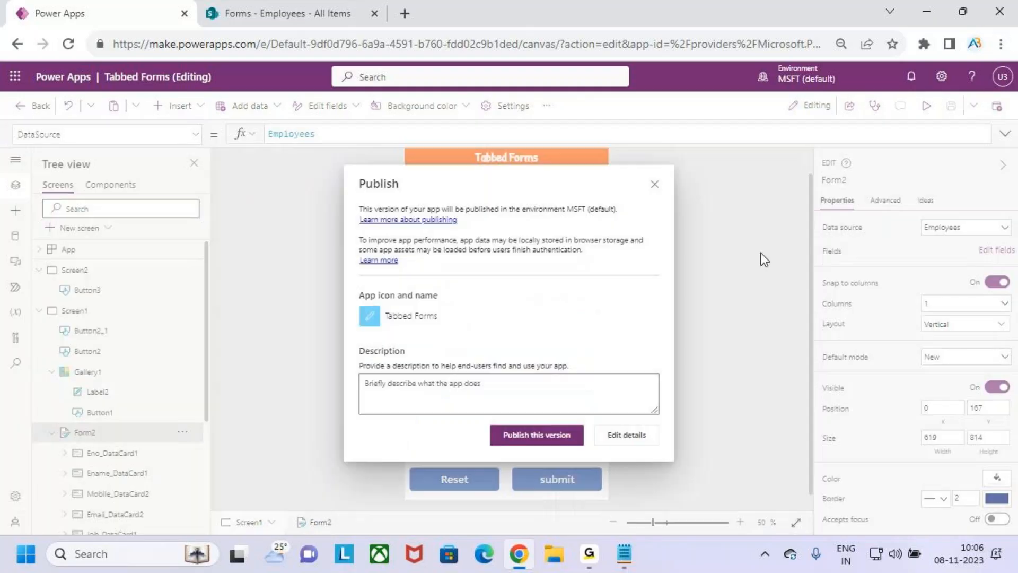
Publish this version of the Tabbed Forms app from the Publish dialog
click(559, 435)
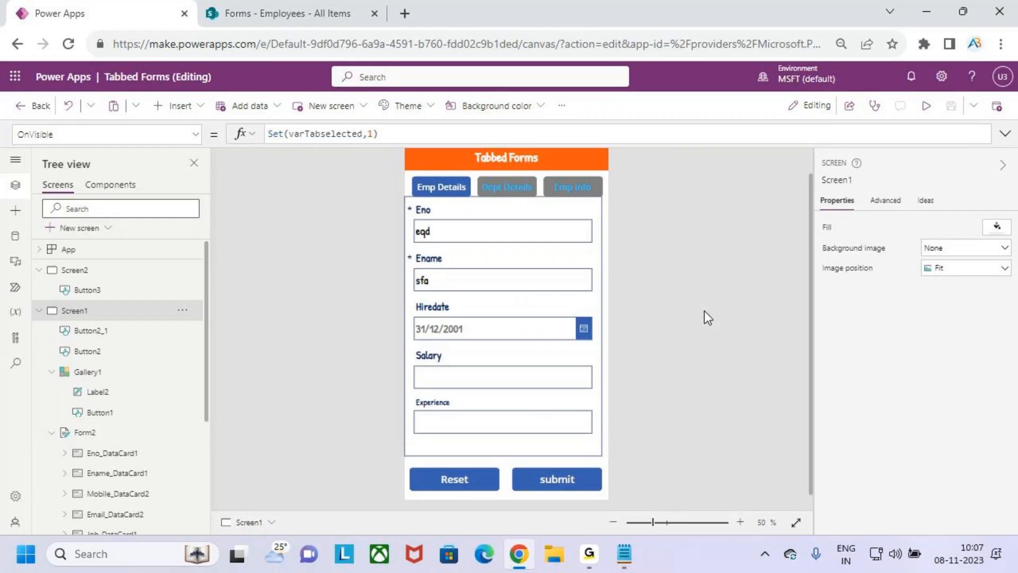
click(437, 183)
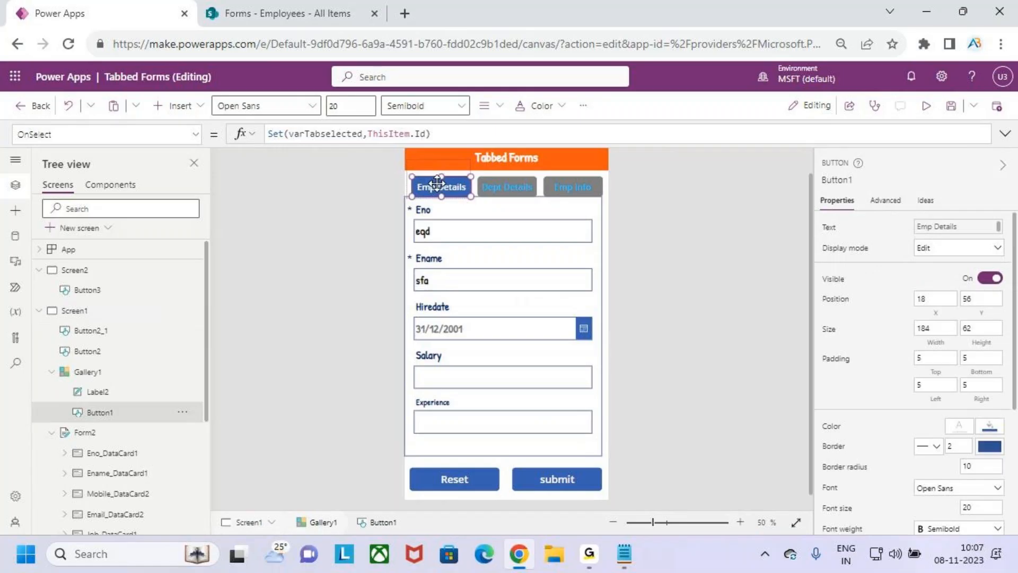
click(488, 180)
drag(632, 143, 632, 272)
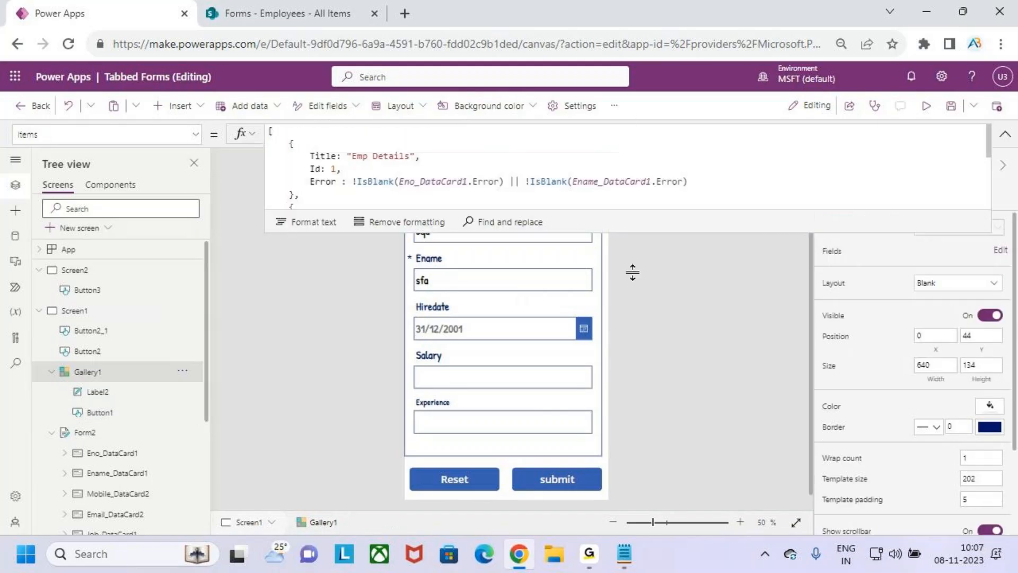
drag(541, 311, 268, 281)
click(520, 243)
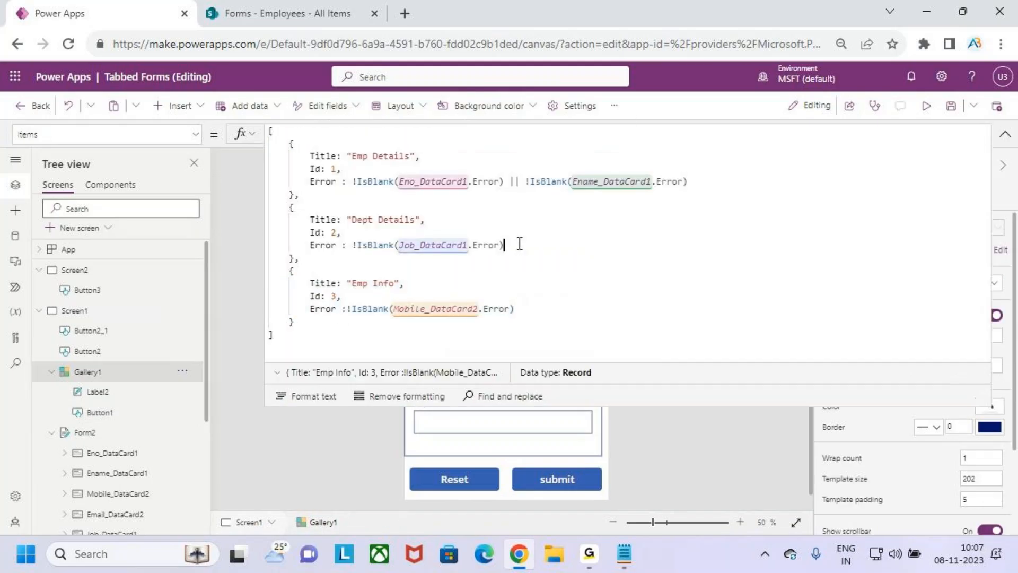
drag(520, 244, 257, 219)
drag(707, 183, 269, 151)
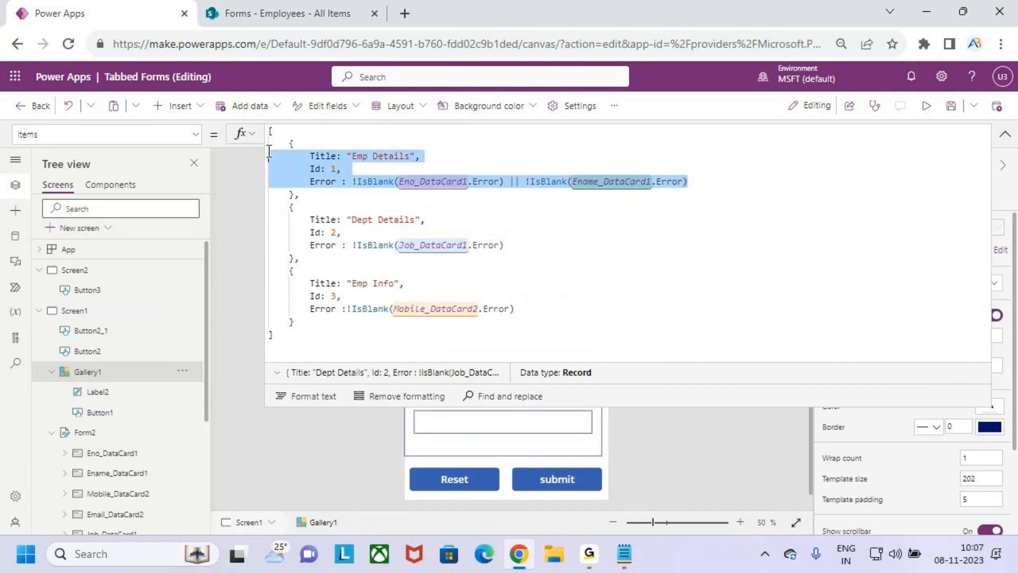
click(1004, 135)
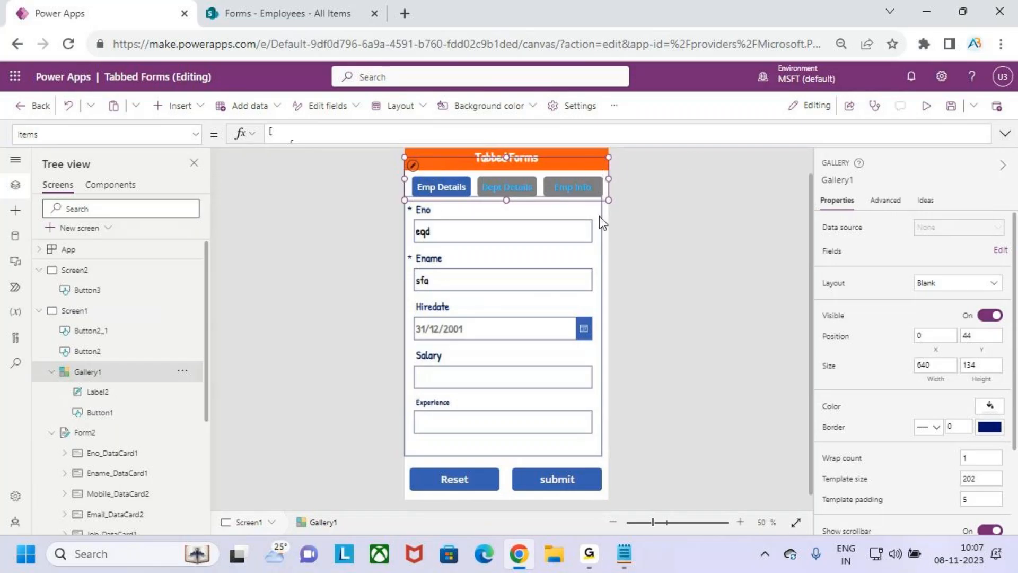
Select the tab gallery and its Emp Details button template
scroll(536, 238, up, 10)
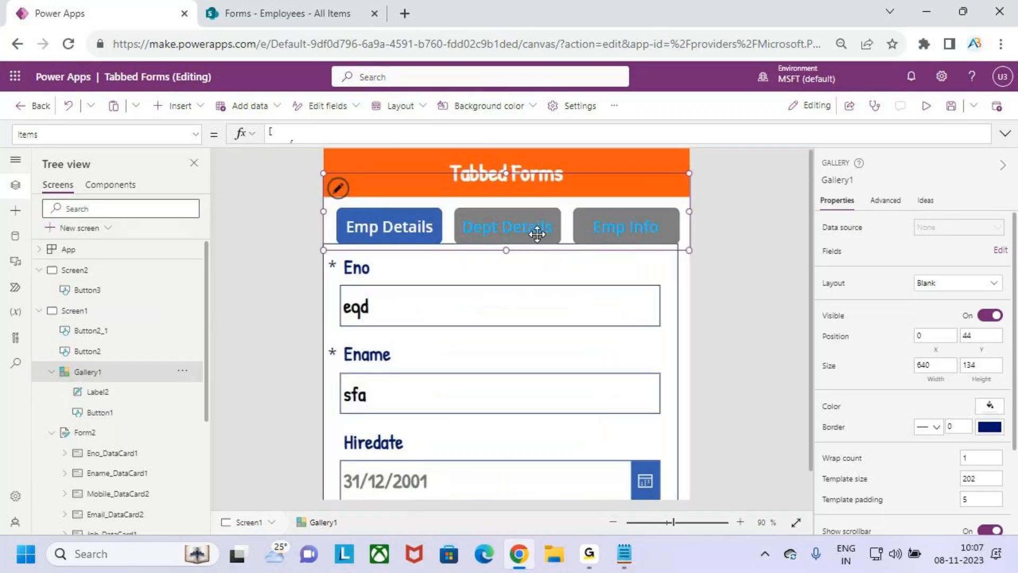
scroll(540, 240, down, 1)
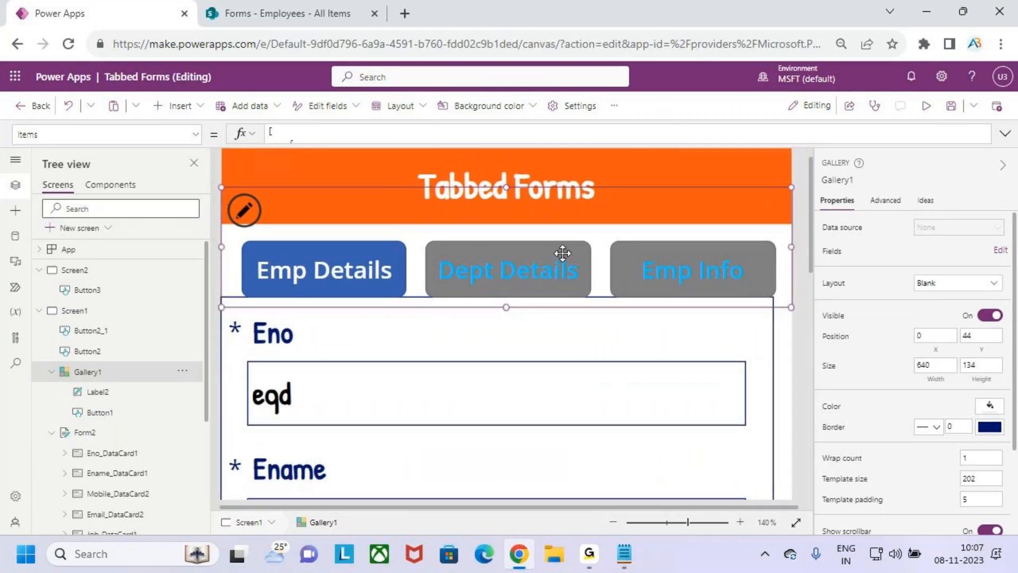
click(245, 211)
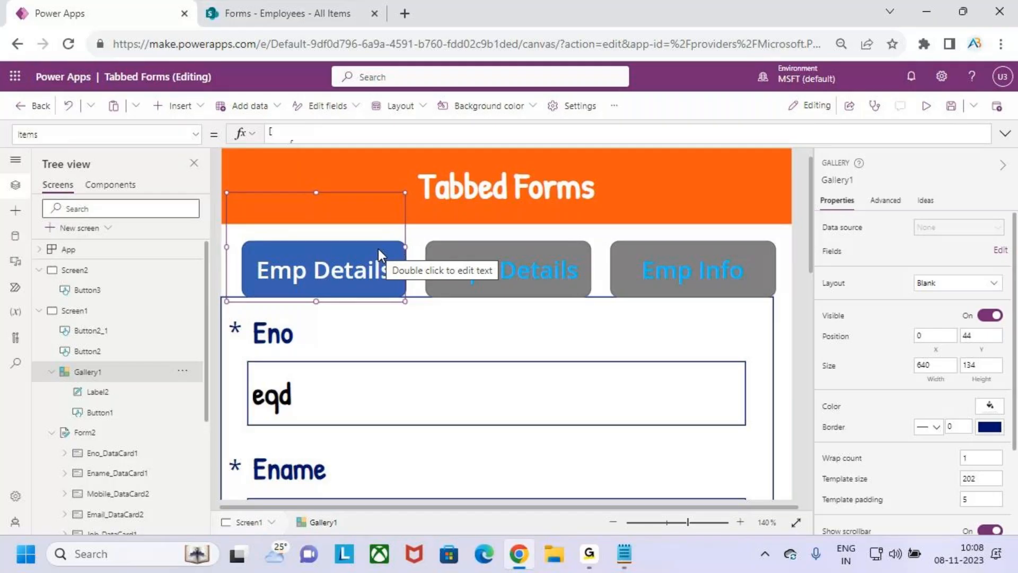
click(438, 231)
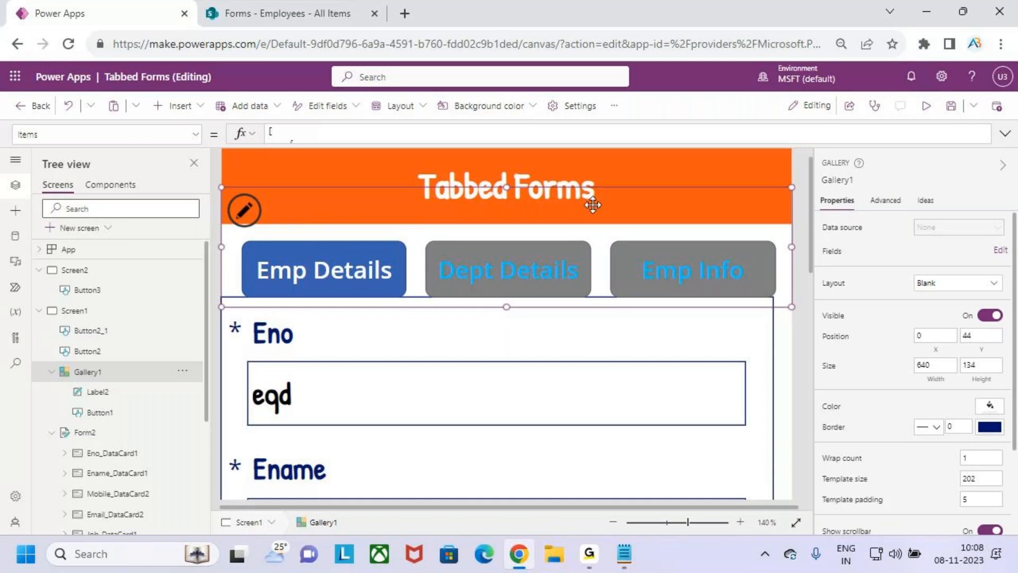
click(245, 212)
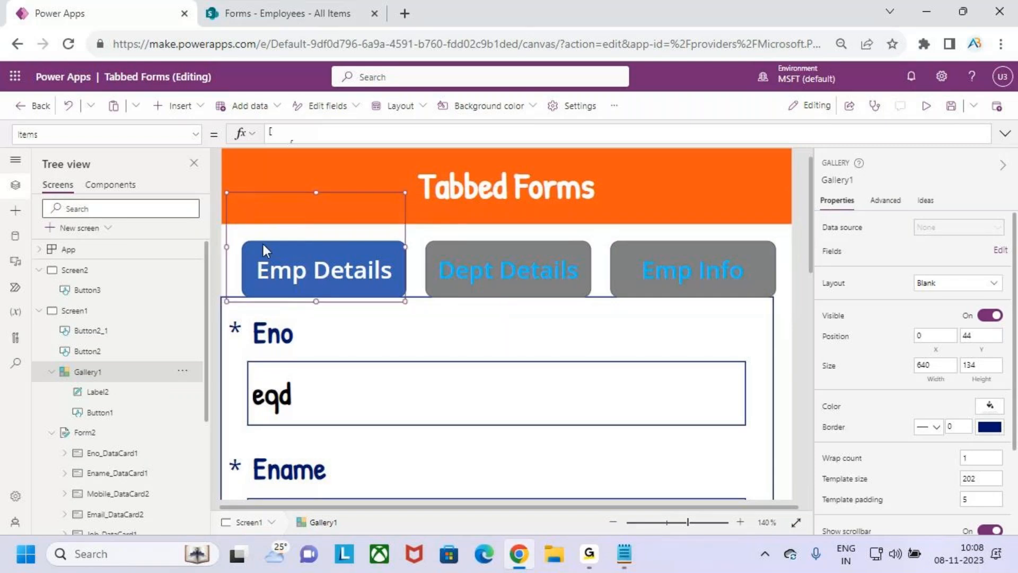
click(335, 268)
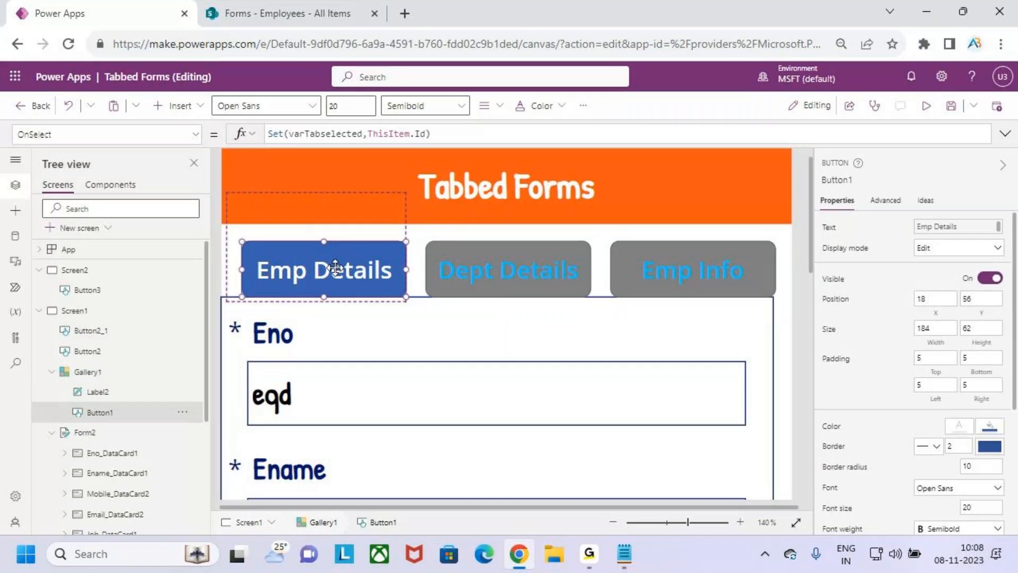
click(471, 219)
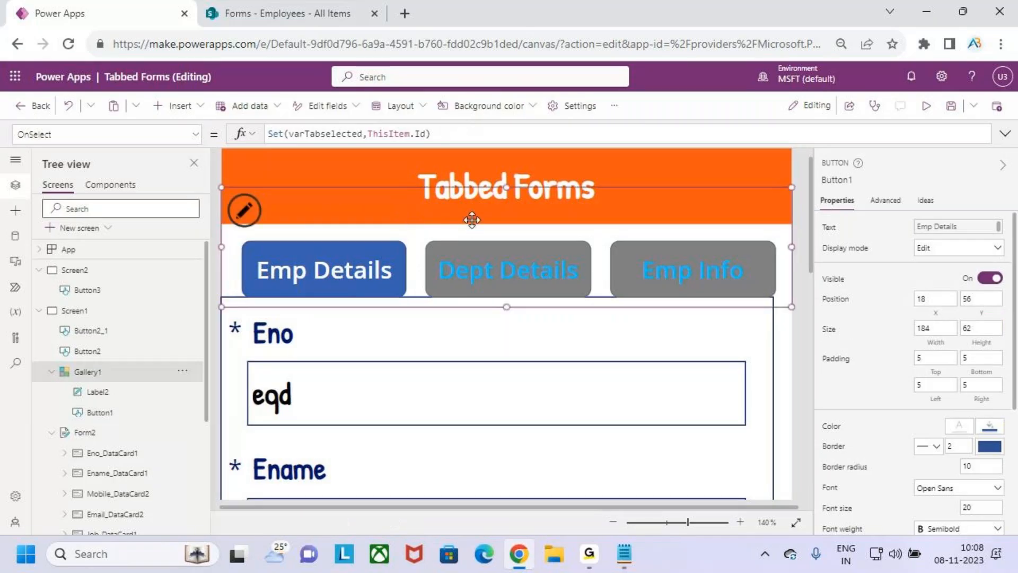
Open the gallery's Items formula and review its three tab records
click(160, 136)
text(Items)
key(Return)
drag(344, 296, 273, 134)
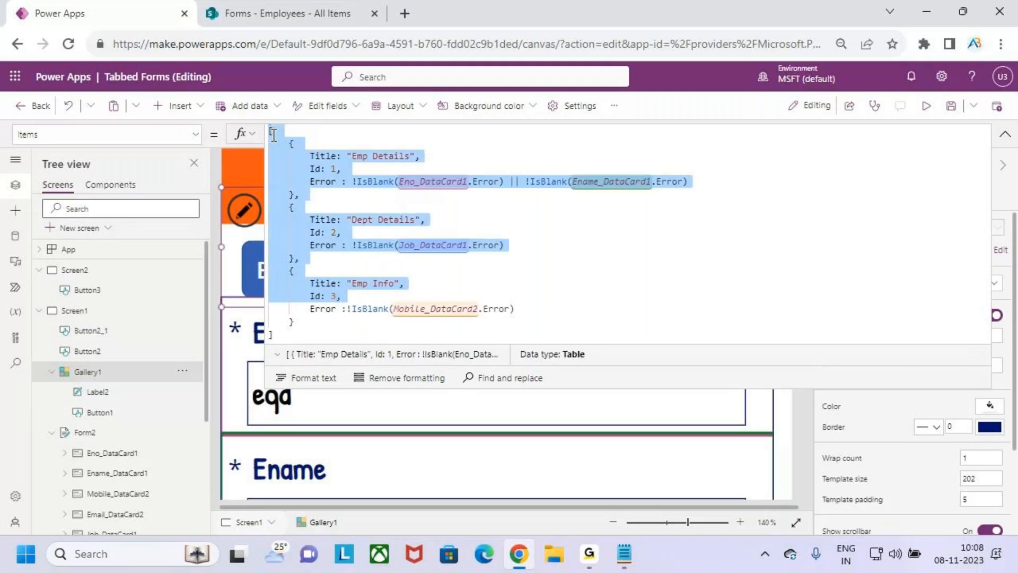
drag(575, 314, 279, 153)
click(578, 271)
click(1004, 139)
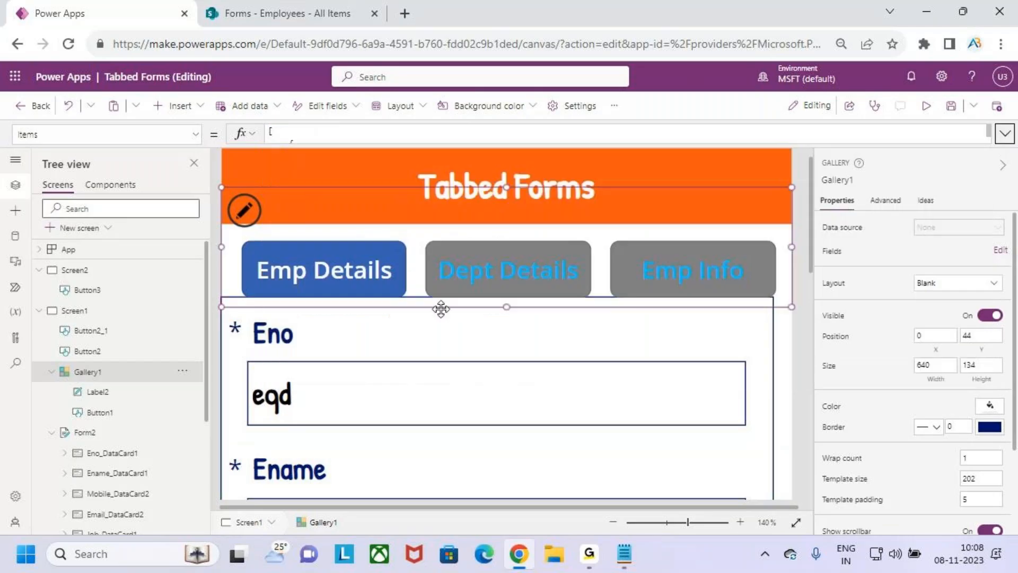
Change the tab button's Text formula from ThisItem.Title to ThisItem.Id to show Id numbers
click(344, 279)
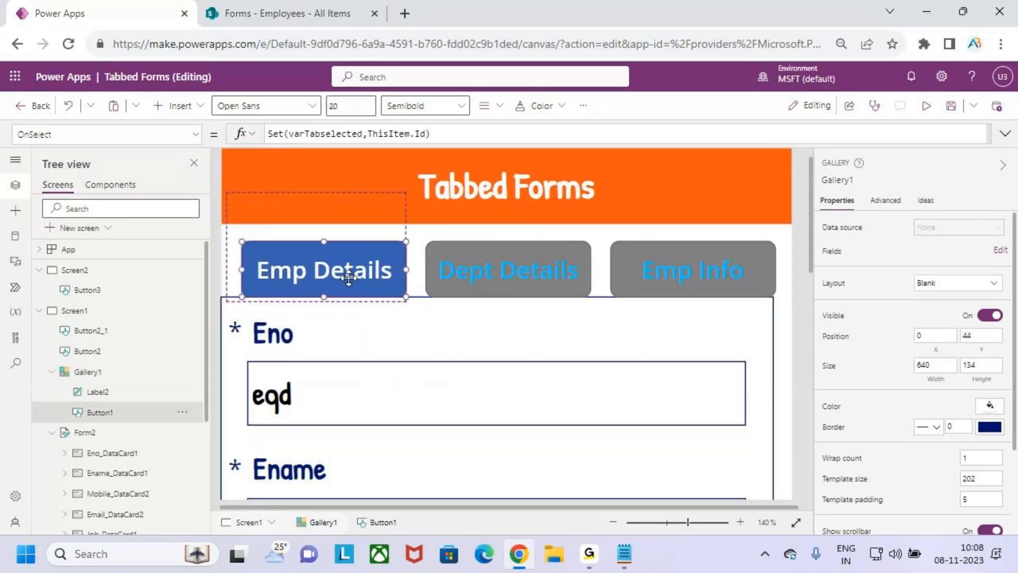
click(185, 135)
scroll(85, 236, up, 2)
scroll(85, 239, down, 10)
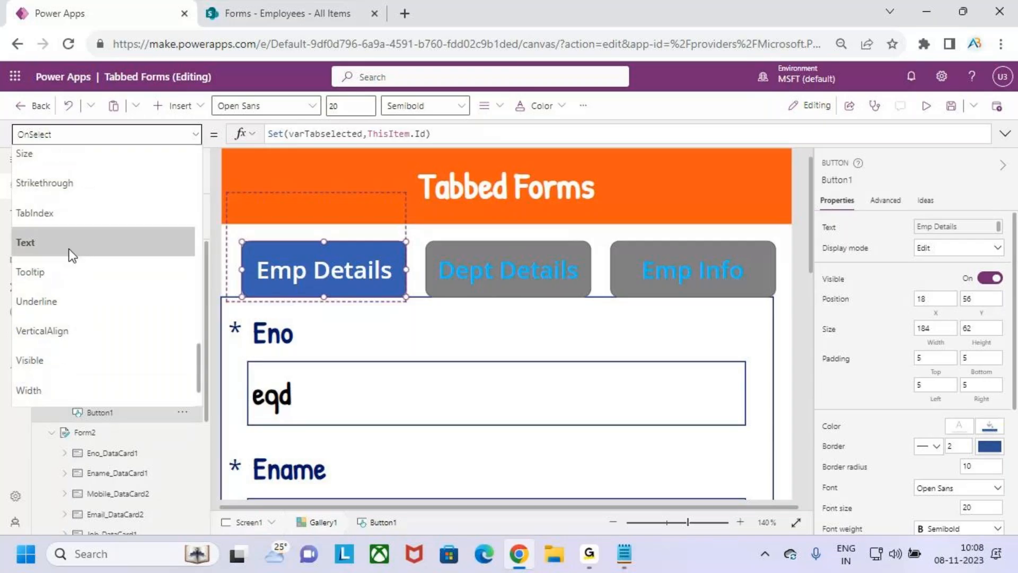
click(69, 249)
drag(274, 132, 373, 160)
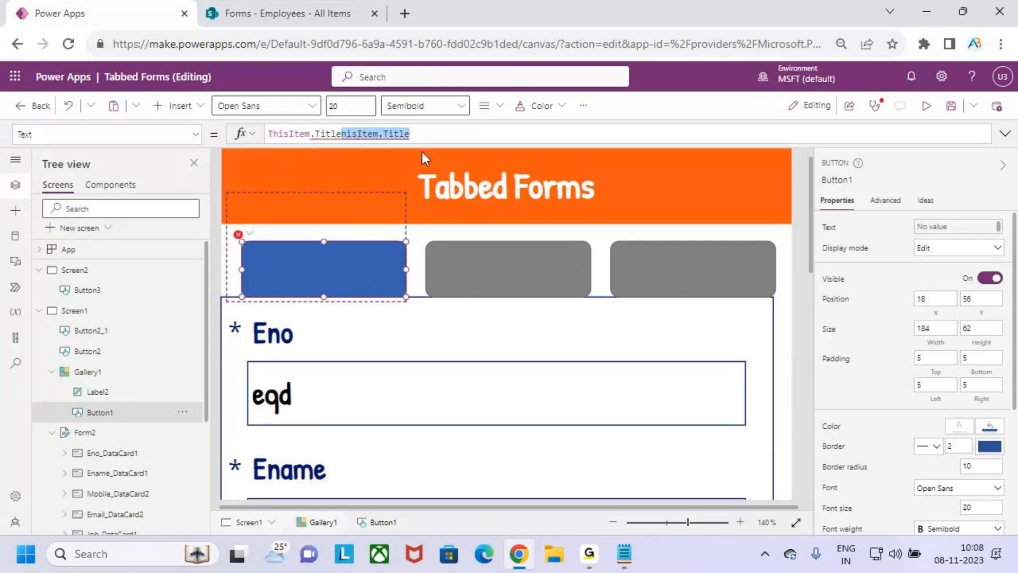
key(ctrl+z)
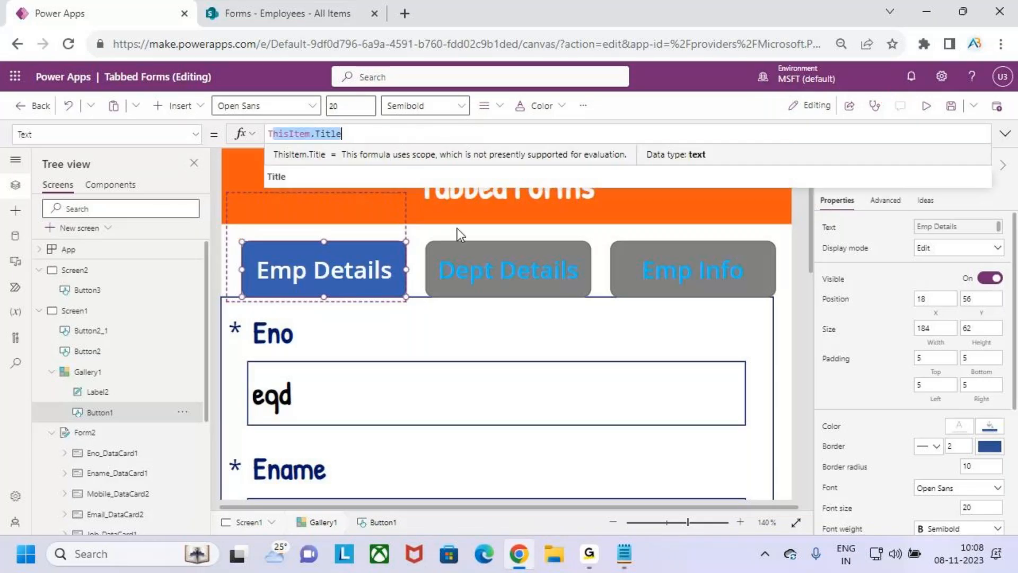
click(359, 134)
drag(316, 134, 348, 134)
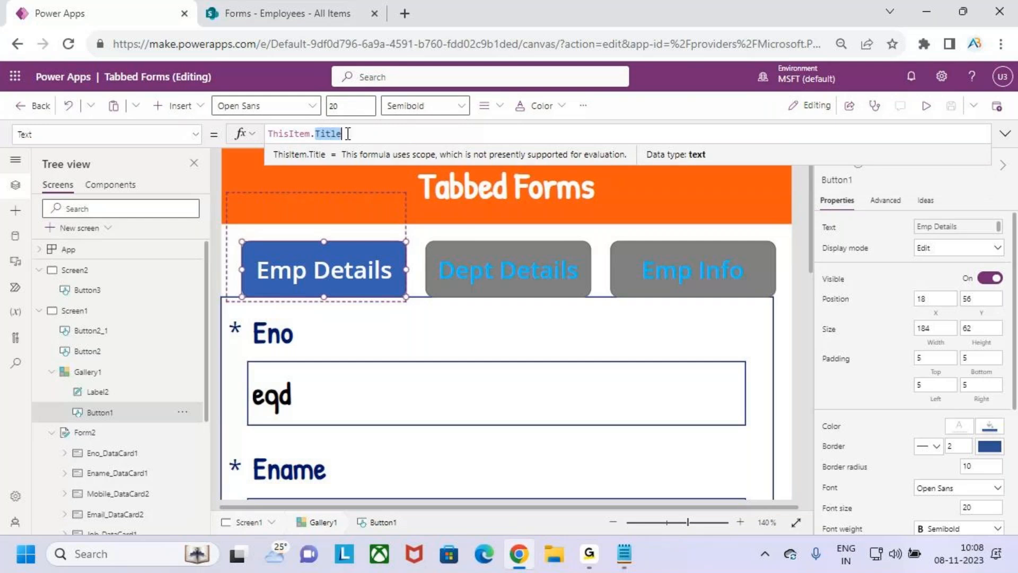
key(BackSpace)
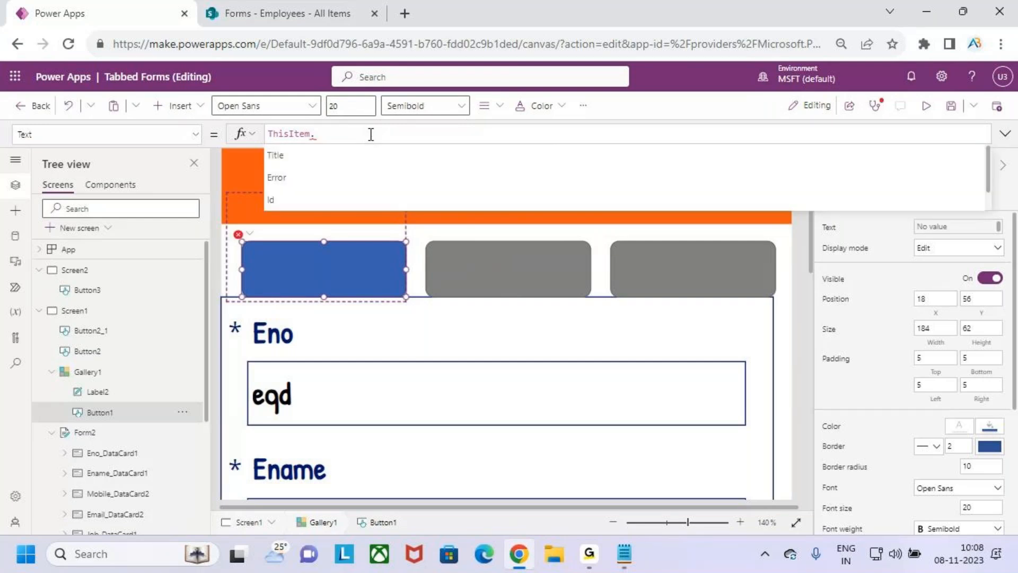
text(id)
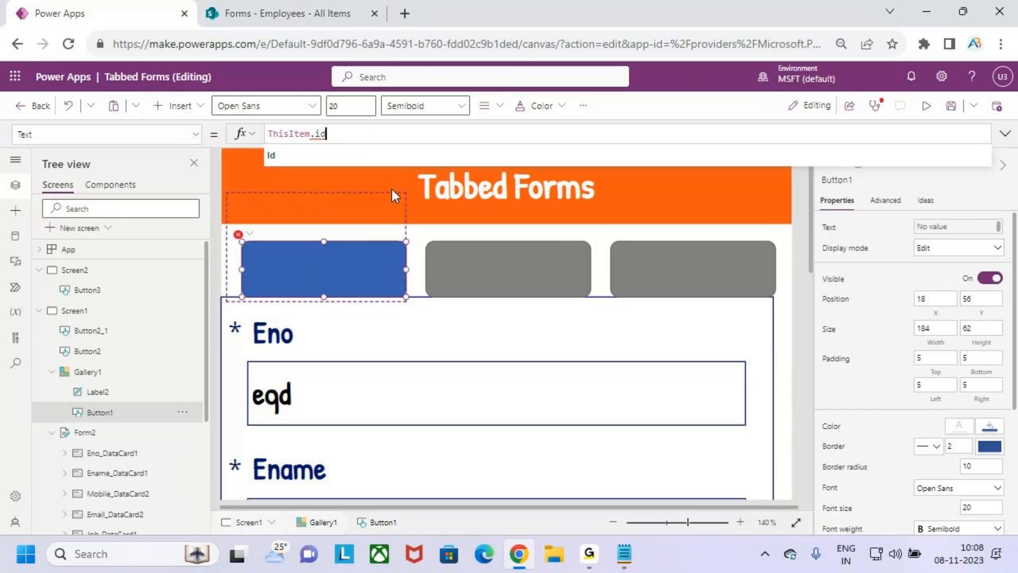
click(306, 160)
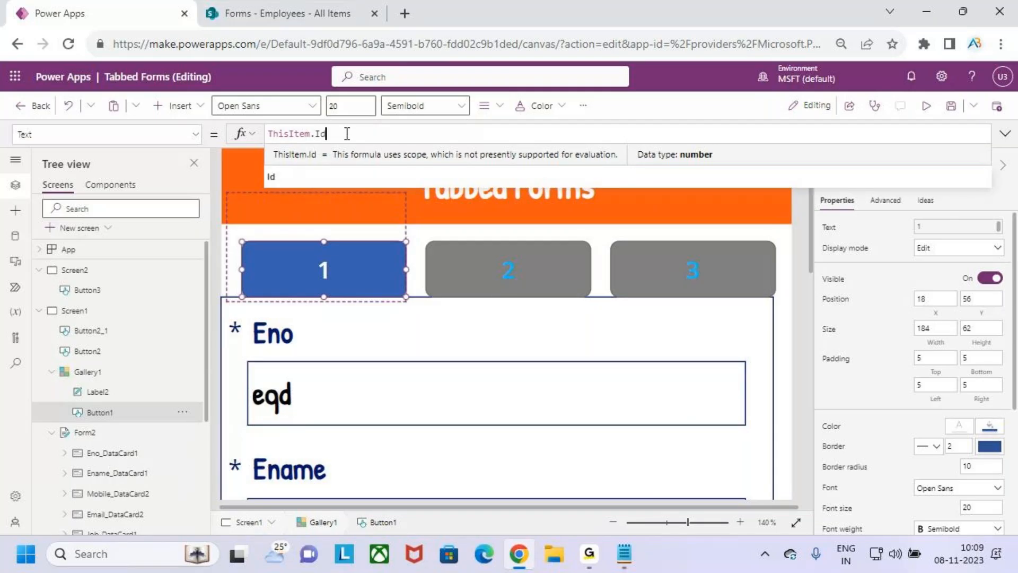
Set the button's Text formula back to ThisItem.Title so tabs show their names
key(BackSpace)
key(BackSpace)
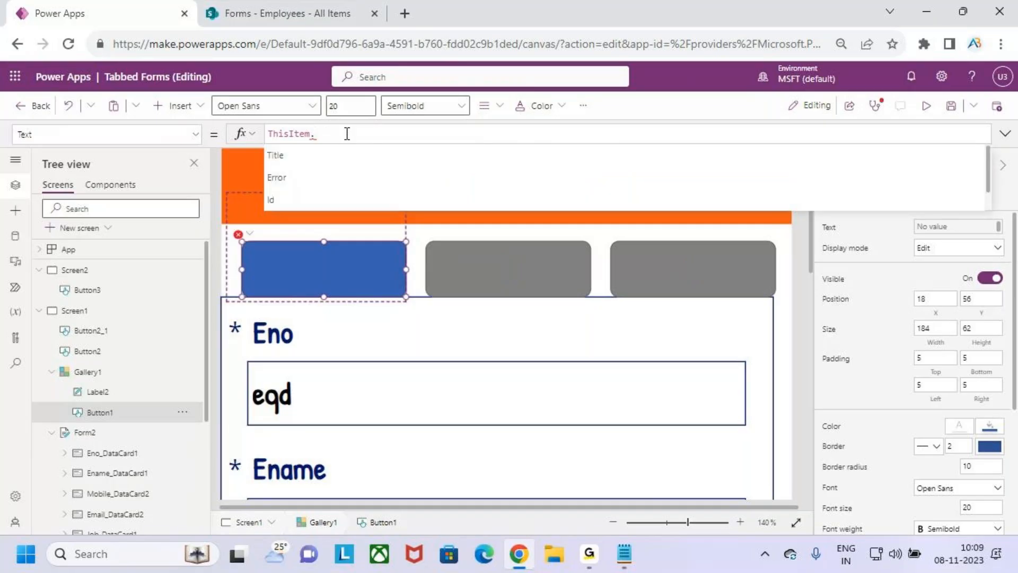
text(ti)
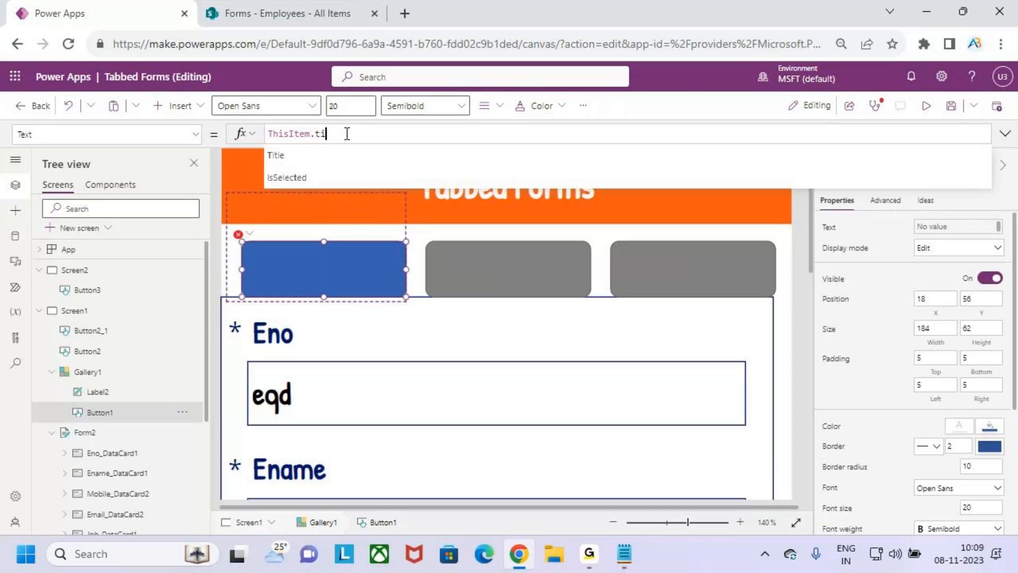
key(Down)
key(Return)
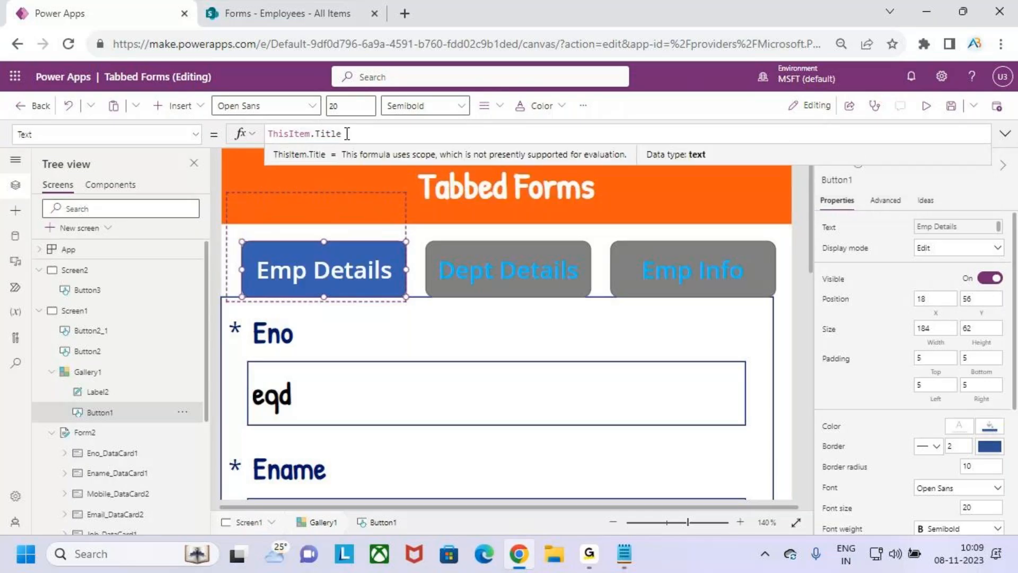
Review Gallery1's expanded Items table, then reselect the Emp Details button's Text formula
click(705, 235)
drag(452, 144, 451, 326)
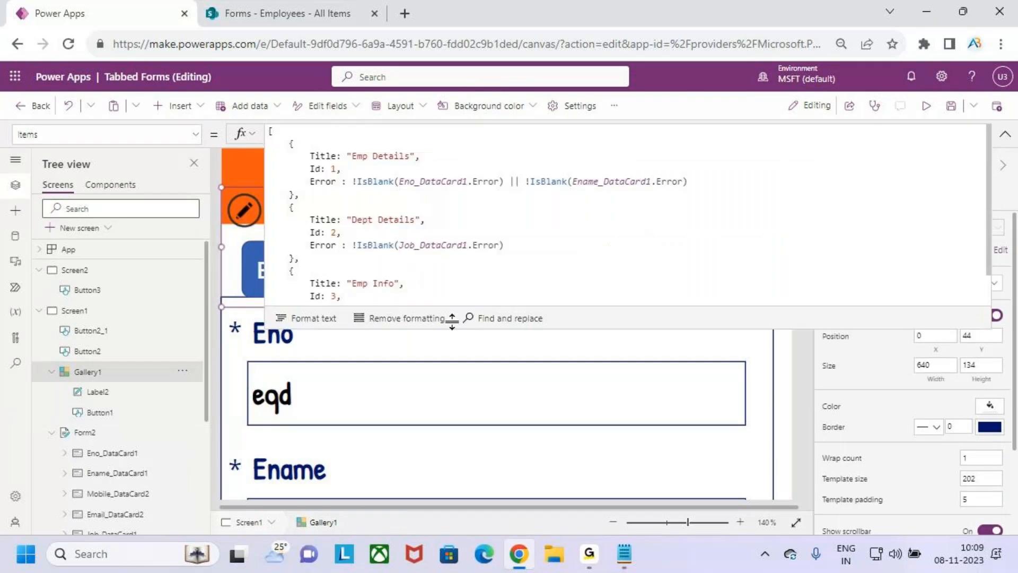
click(365, 252)
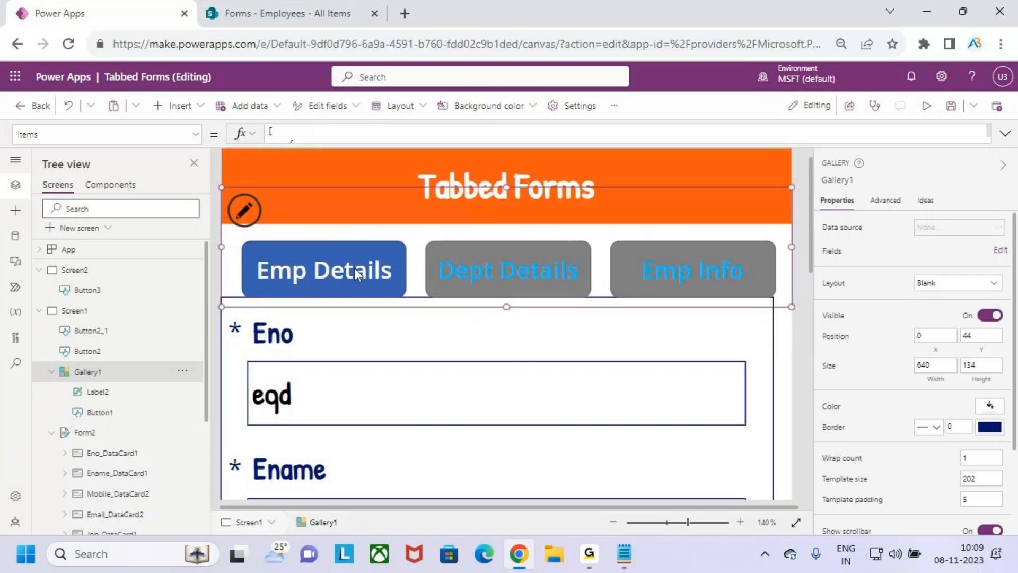
click(354, 268)
click(349, 133)
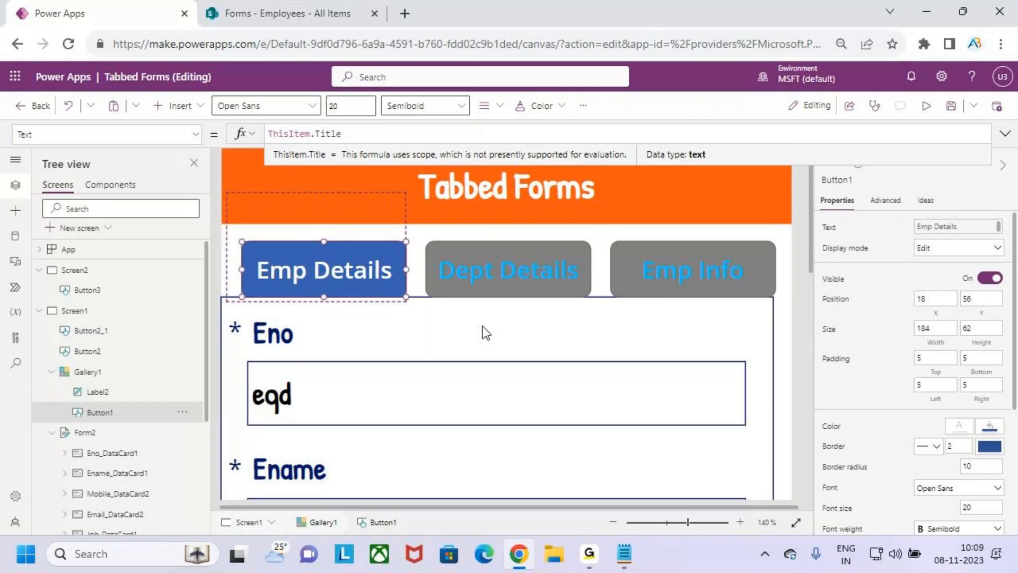
scroll(593, 325, down, 9)
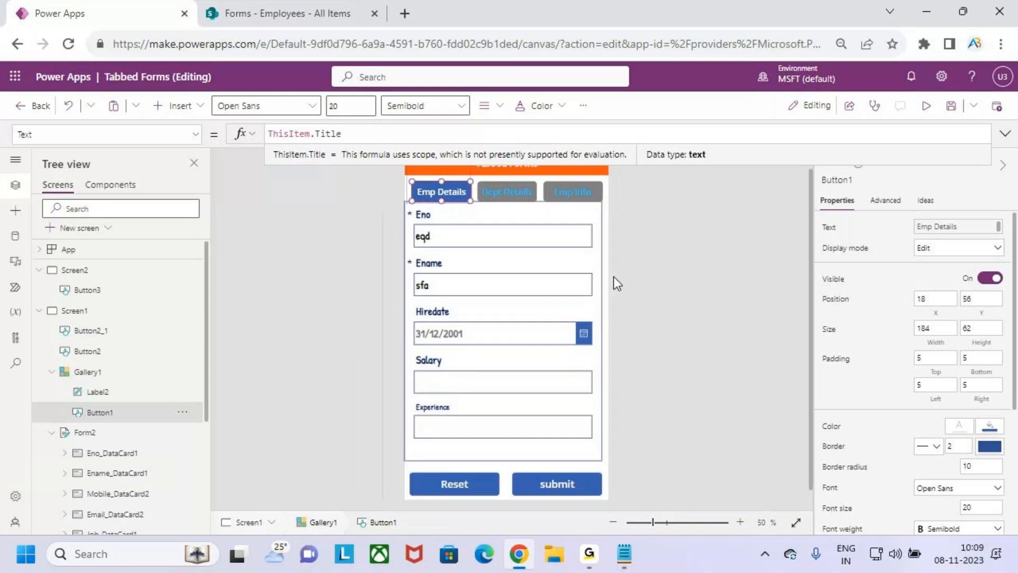
Select Screen1 and show its OnVisible formula Set(varTabselected,1)
click(645, 282)
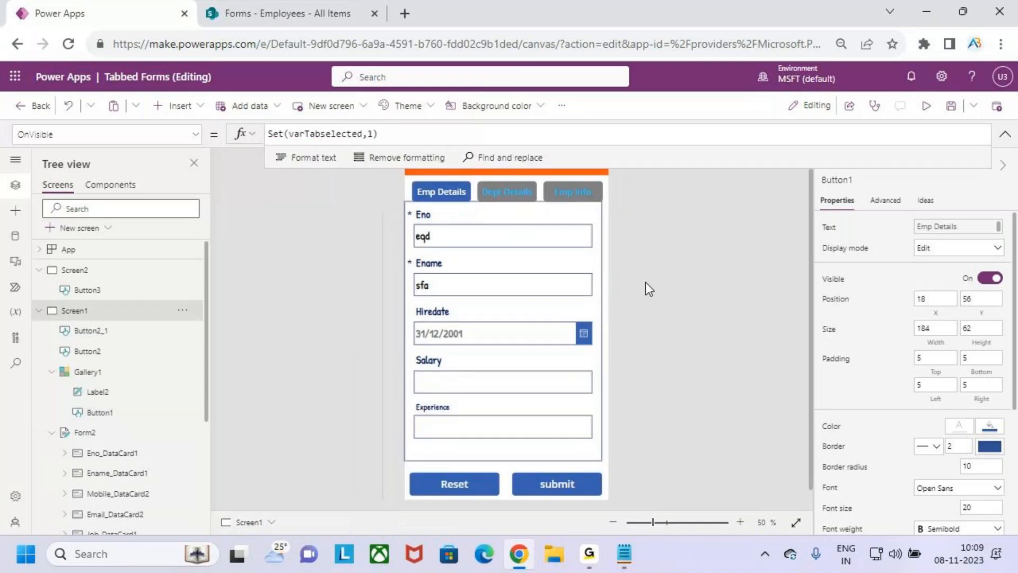
scroll(645, 333, up, 1)
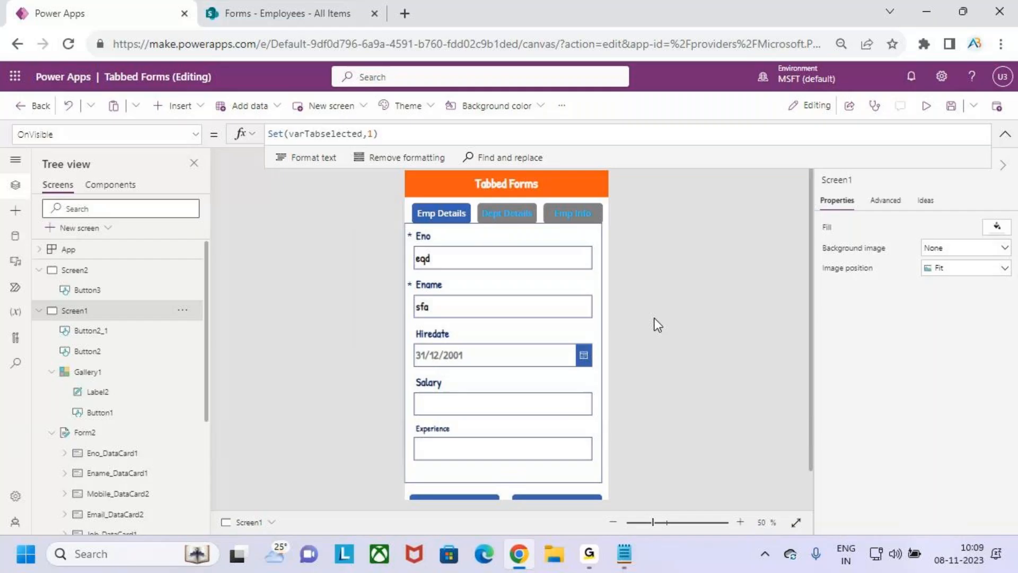
click(197, 139)
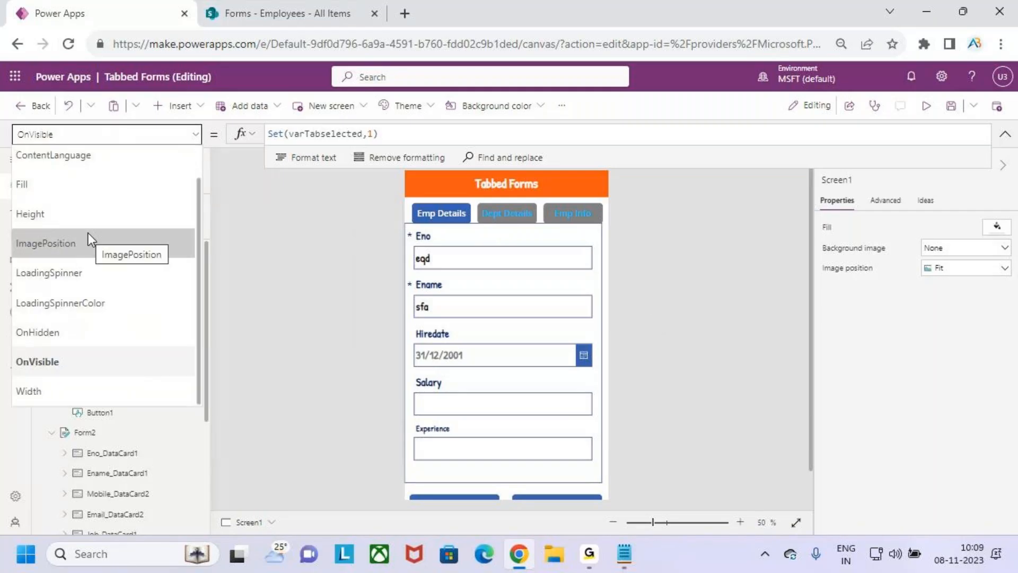
click(446, 213)
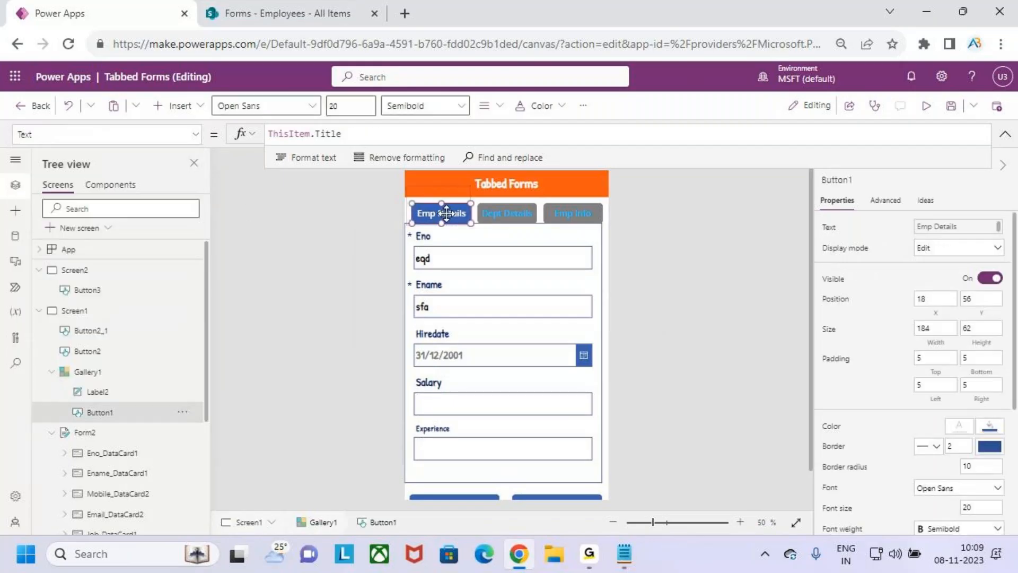
click(500, 282)
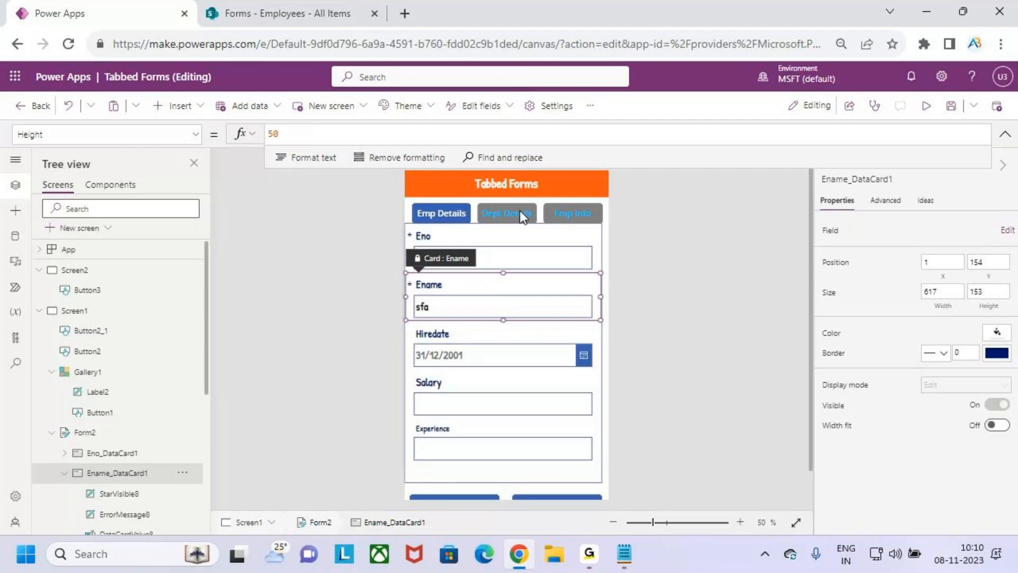
click(545, 222)
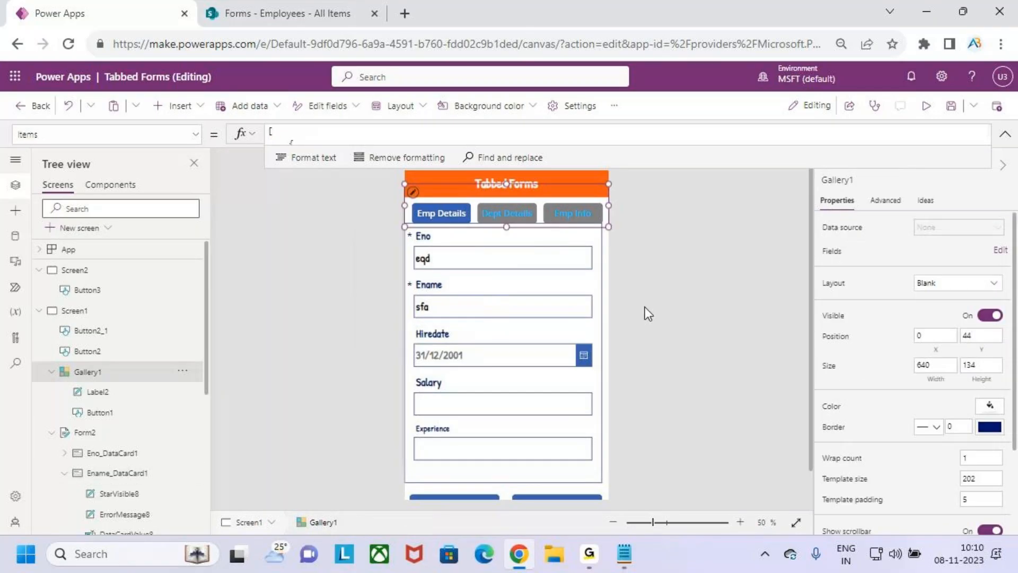
click(592, 489)
click(396, 134)
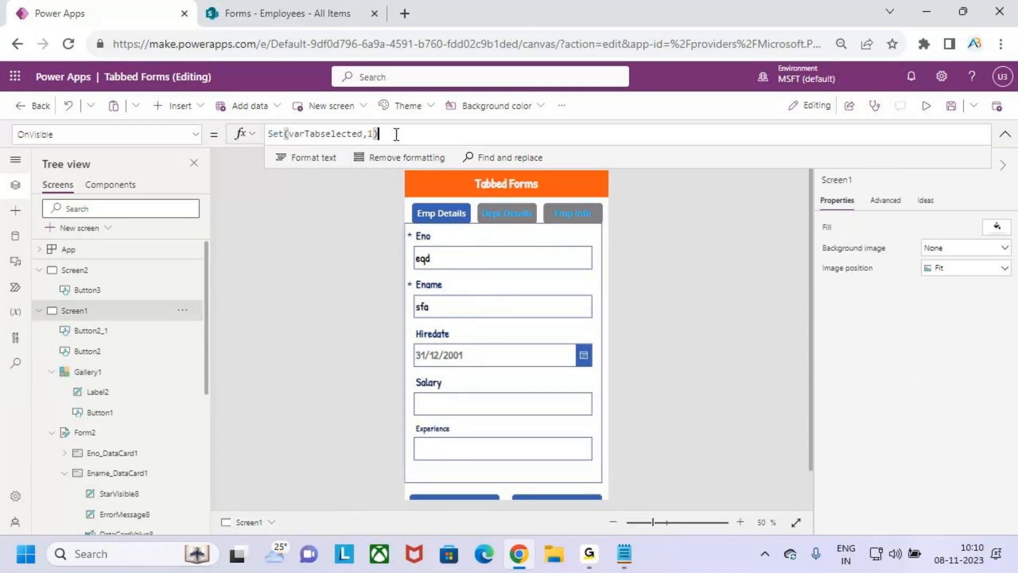